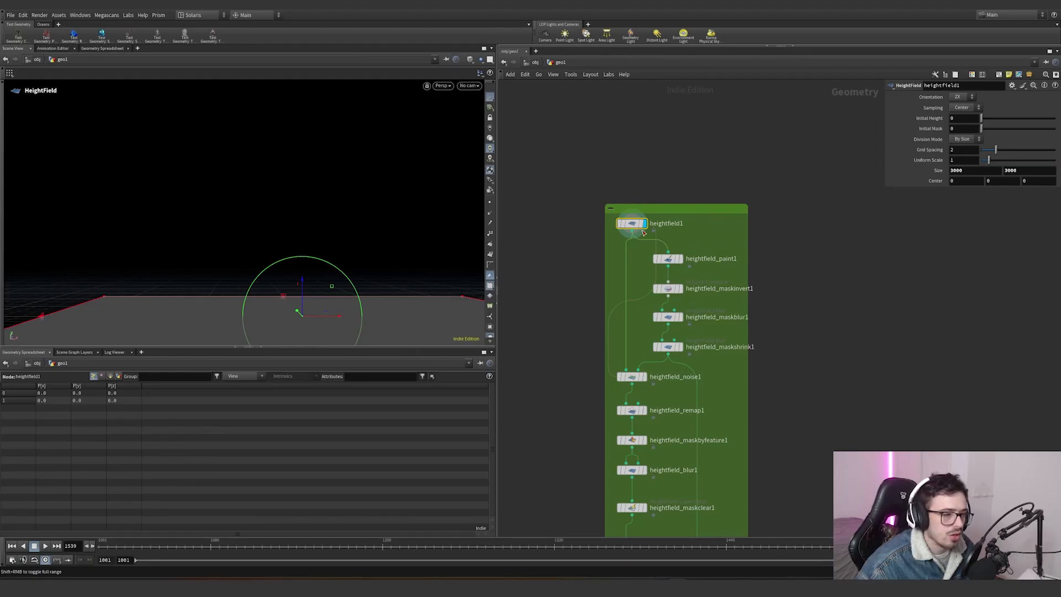
# - Step through the heightfield, paint and mask invert, blur and shrink nodes to inspect the painted mask
pyautogui.press('Escape')
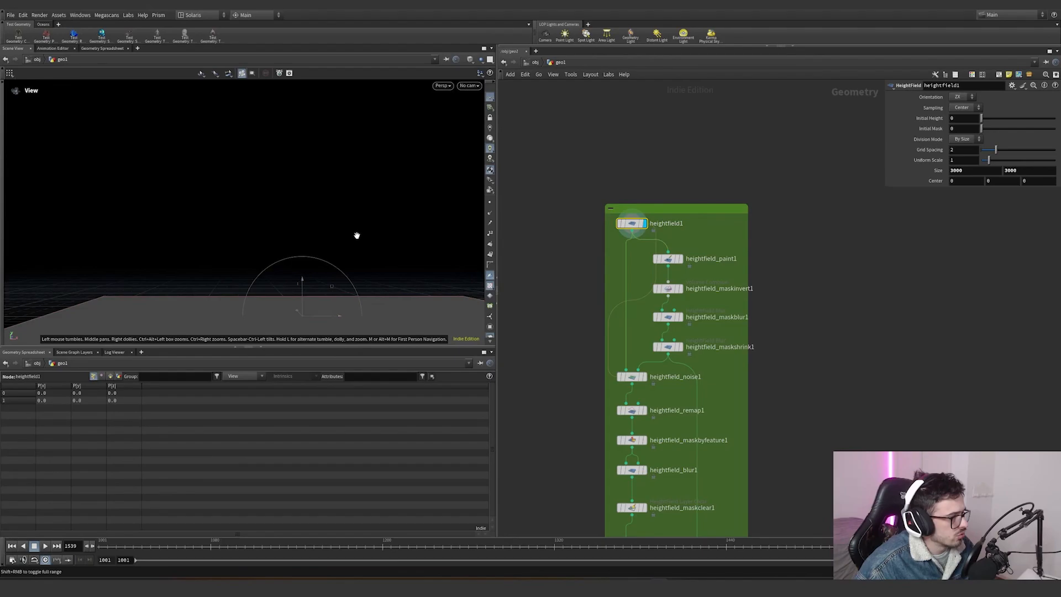
pyautogui.moveTo(358, 235); pyautogui.dragTo(321, 195)
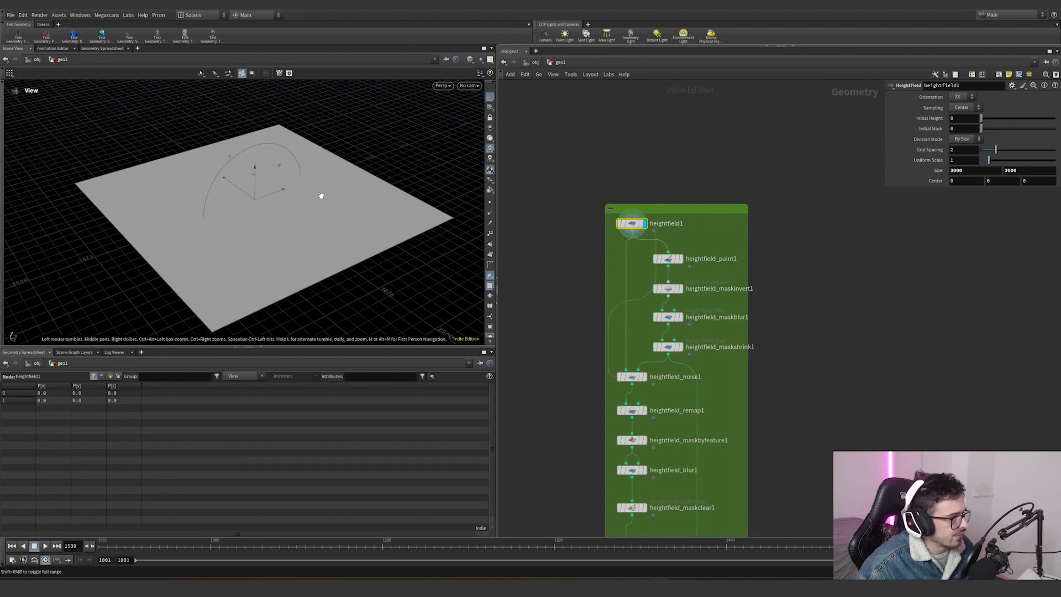
pyautogui.click(669, 258)
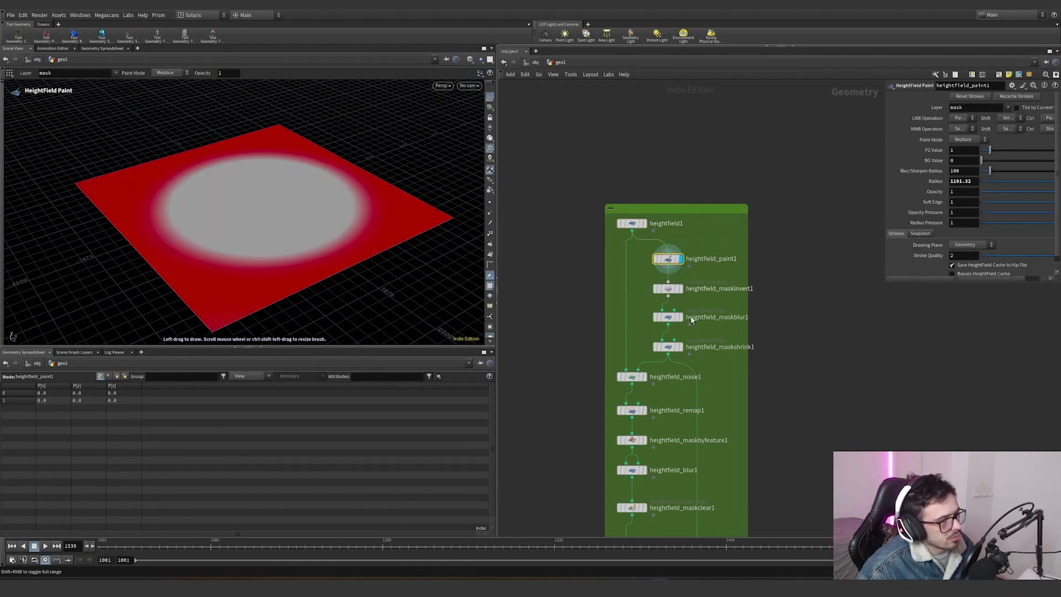
pyautogui.click(682, 289)
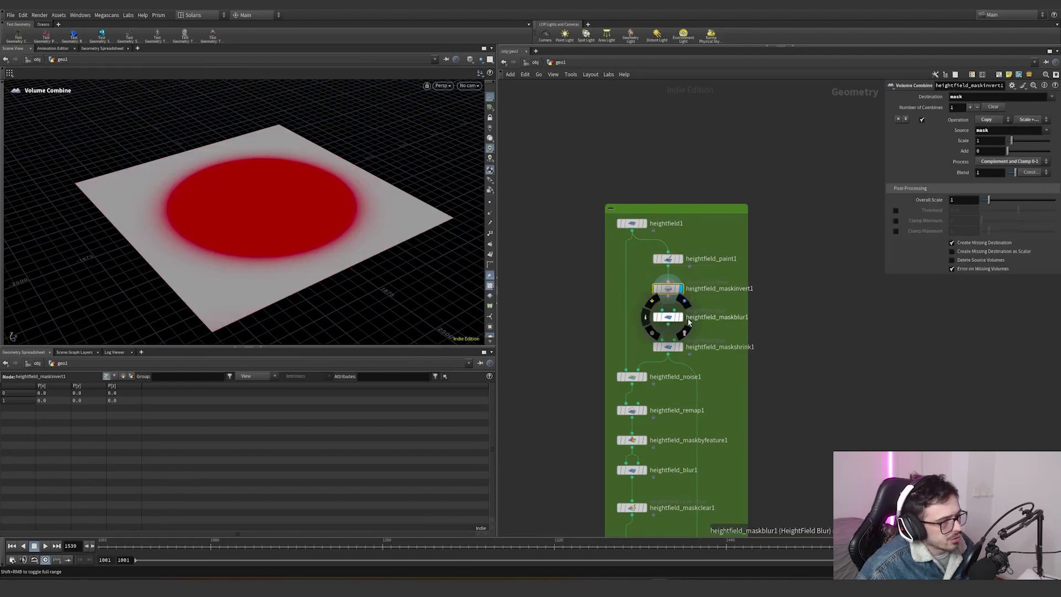
pyautogui.click(680, 318)
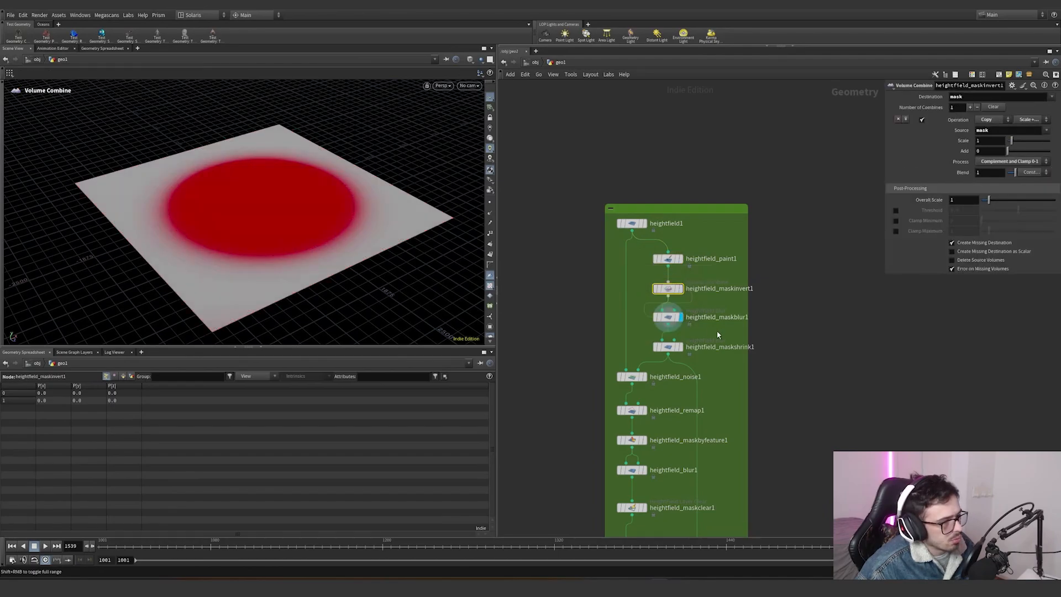
pyautogui.click(680, 347)
pyautogui.click(644, 377)
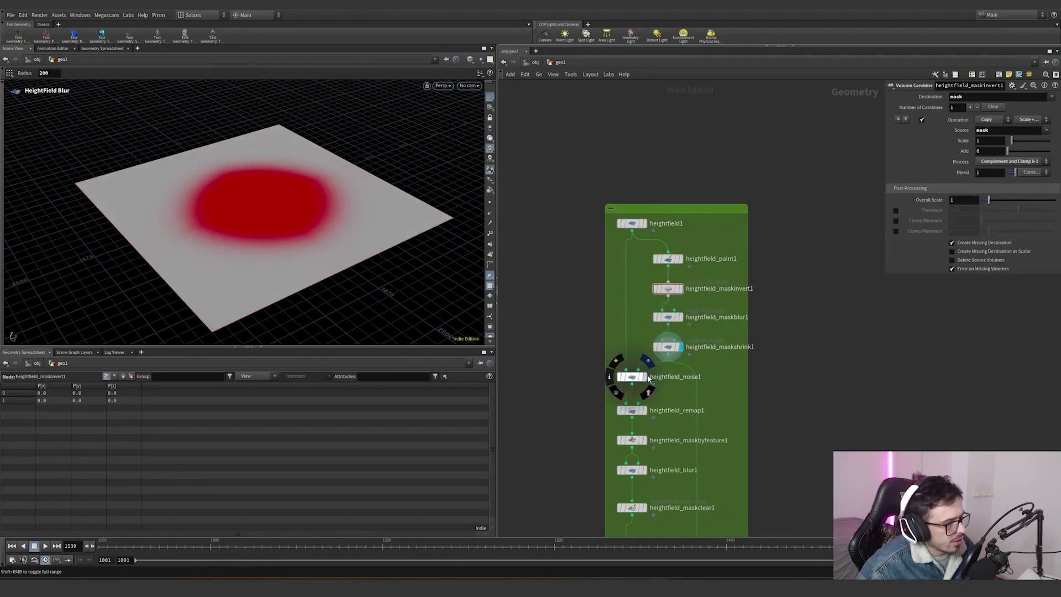
pyautogui.moveTo(291, 207)
pyautogui.keyDown('alt'); pyautogui.mouseDown()
pyautogui.moveTo(137, 196)
pyautogui.moveTo(147, 157)
pyautogui.moveTo(302, 222)
pyautogui.mouseUp(); pyautogui.keyUp('alt')
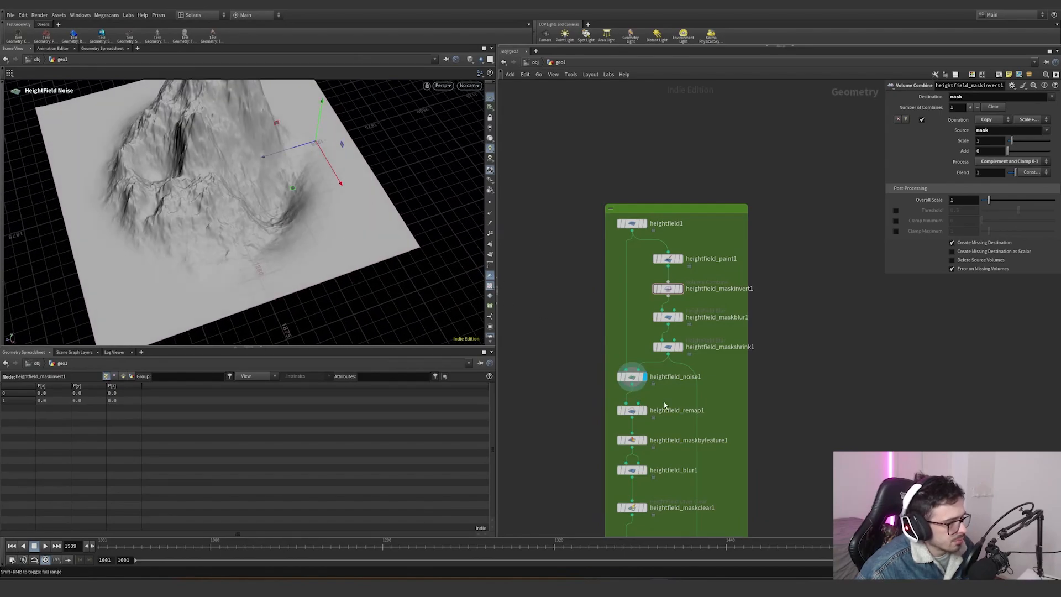
# - Inspect the noise, remap, mask-by-feature and blur nodes' results on the terrain in the viewport
pyautogui.moveTo(665, 407); pyautogui.dragTo(644, 339, button='middle')
pyautogui.click(623, 341)
pyautogui.keyDown('alt'); pyautogui.moveTo(428, 292); pyautogui.dragTo(272, 204); pyautogui.keyUp('alt')
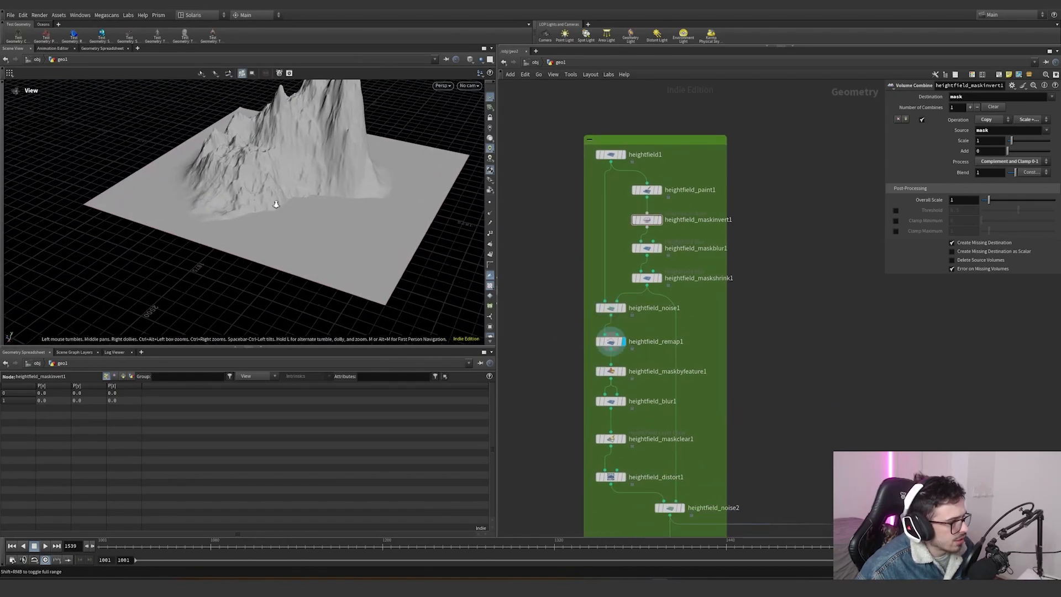
pyautogui.keyDown('alt'); pyautogui.moveTo(272, 204); pyautogui.dragTo(372, 247, button='right'); pyautogui.keyUp('alt')
pyautogui.keyDown('alt'); pyautogui.moveTo(372, 246); pyautogui.dragTo(381, 229); pyautogui.keyUp('alt')
pyautogui.click(623, 309)
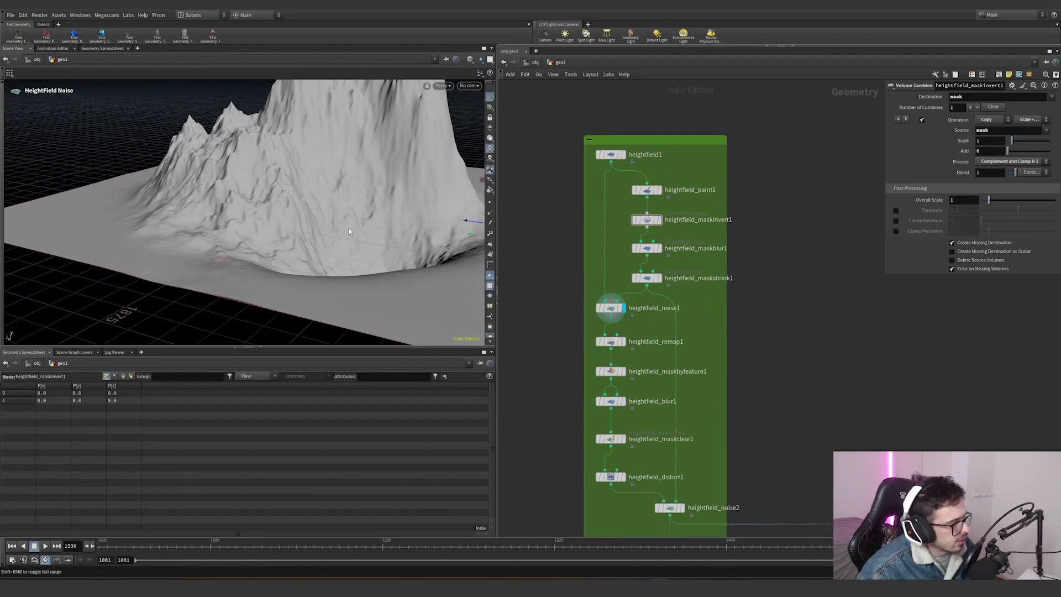
pyautogui.click(623, 342)
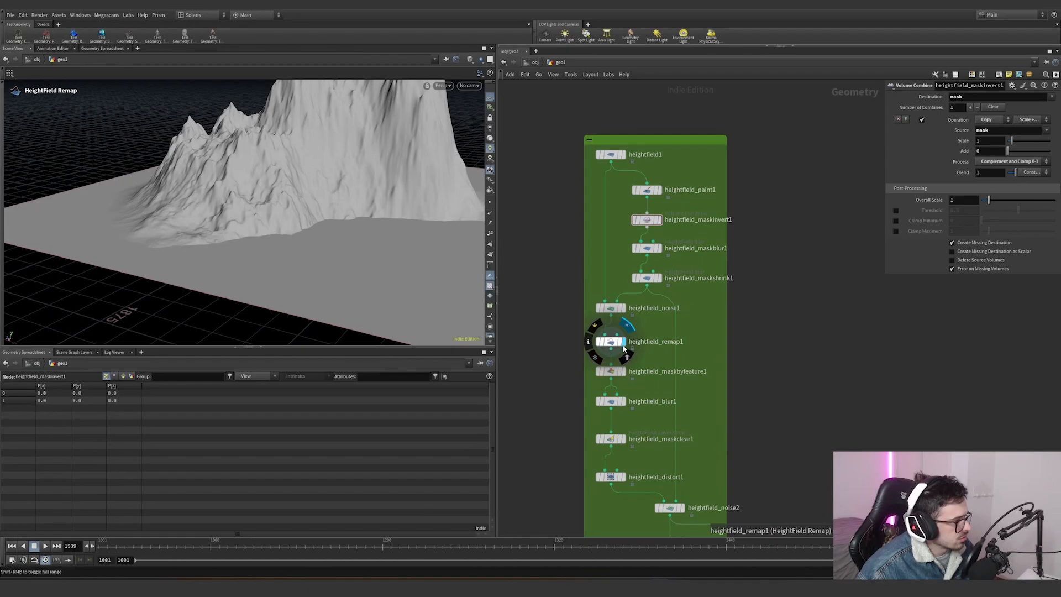
pyautogui.click(623, 371)
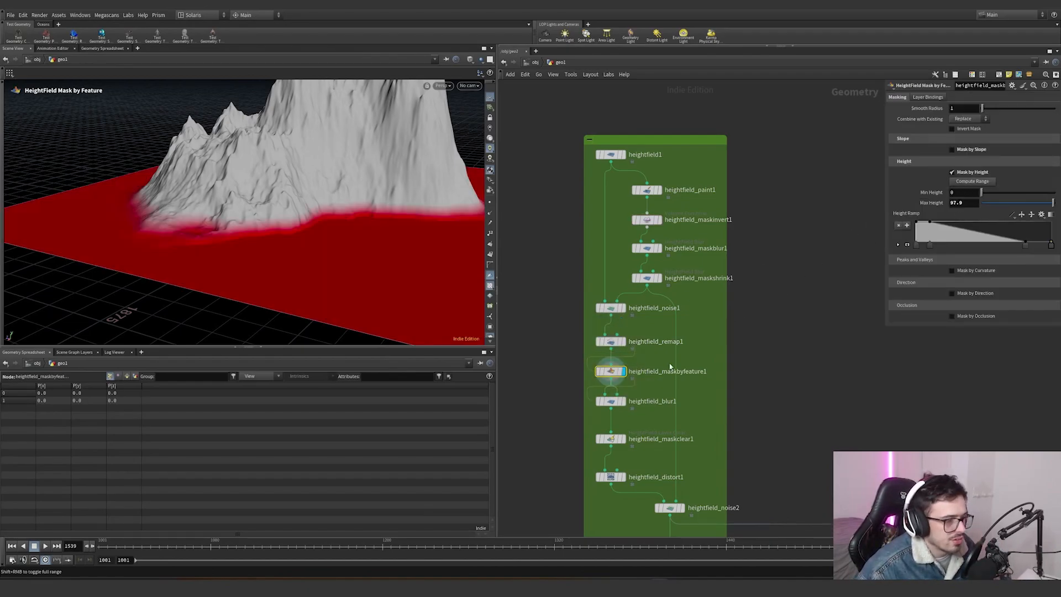
pyautogui.click(623, 401)
# - Inspect the mask clear and distort-by-noise nodes' results, orbiting around the mountain
pyautogui.moveTo(643, 423); pyautogui.dragTo(624, 374, button='middle')
pyautogui.moveTo(609, 396)
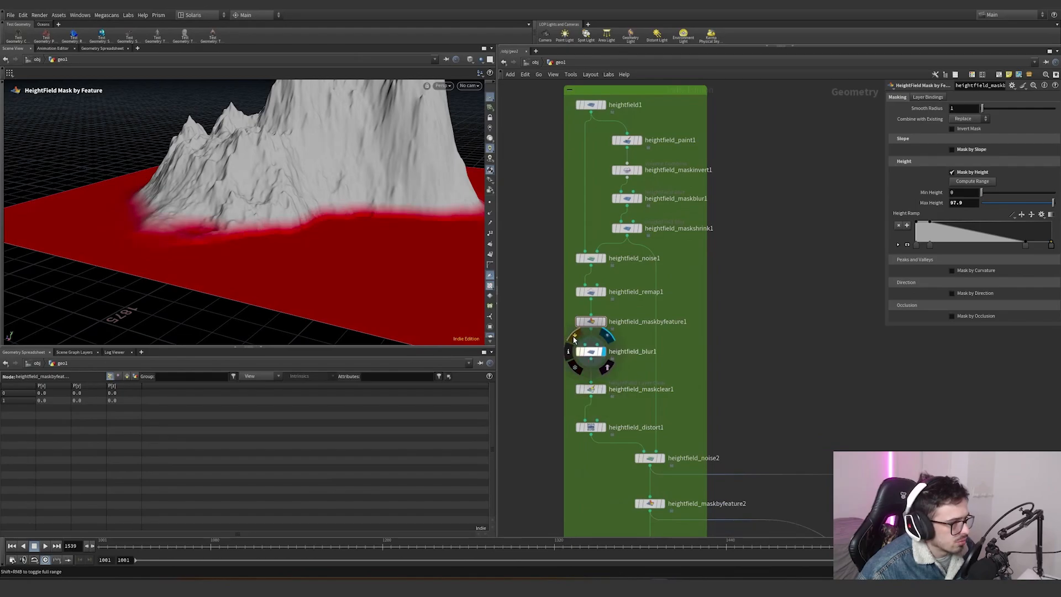
pyautogui.moveTo(640, 407); pyautogui.dragTo(608, 319, button='middle')
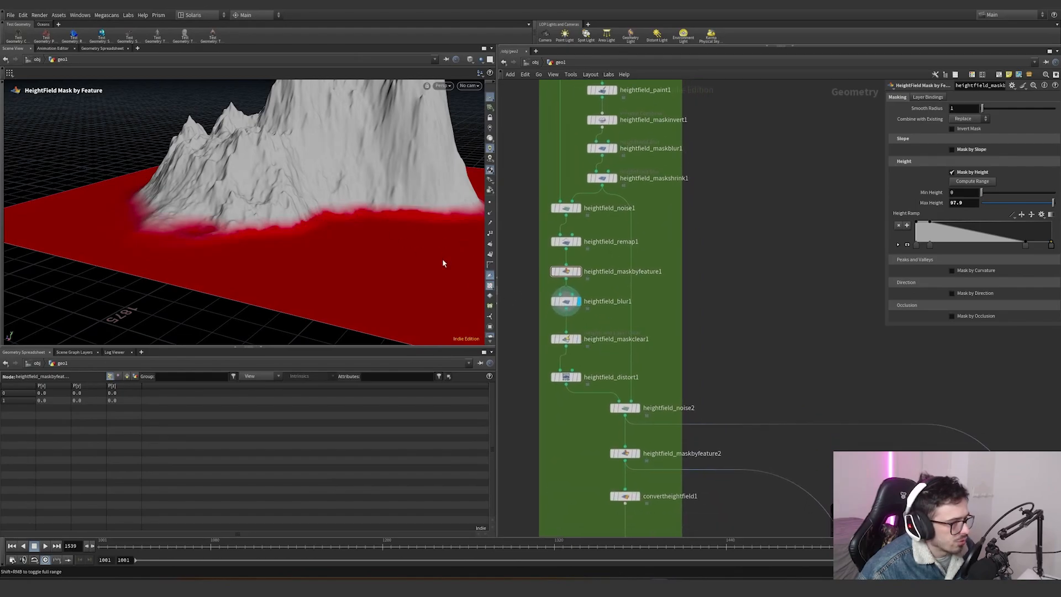
pyautogui.click(578, 339)
pyautogui.click(580, 378)
pyautogui.click(564, 377)
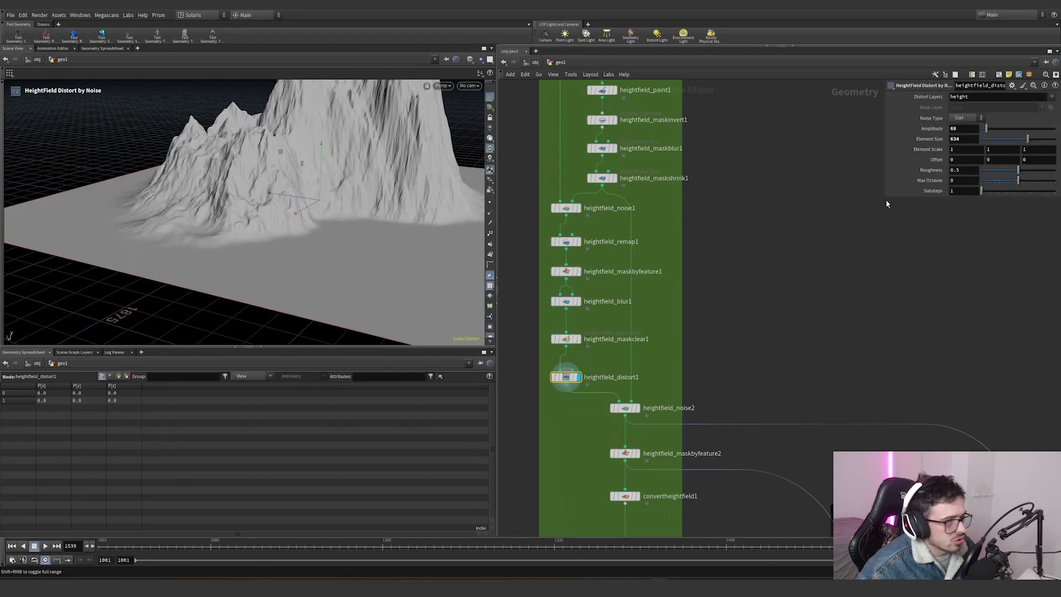
pyautogui.keyDown('alt'); pyautogui.moveTo(407, 166); pyautogui.dragTo(460, 192); pyautogui.keyUp('alt')
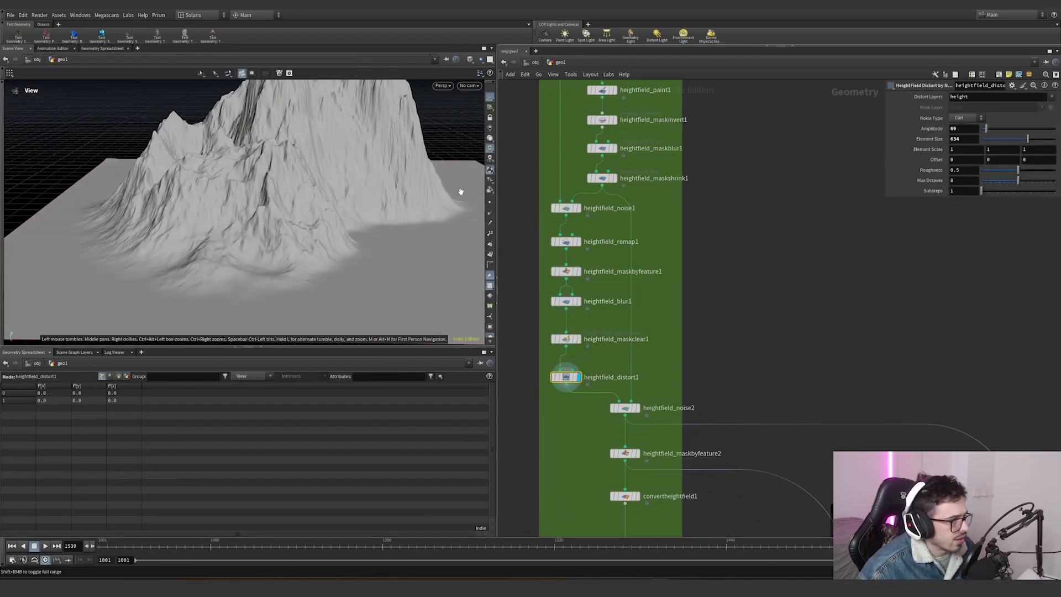
# - Compare the second heightfield noise node with the shrunk mask, then display the second mask-by-feature node
pyautogui.moveTo(565, 380)
pyautogui.moveTo(638, 413)
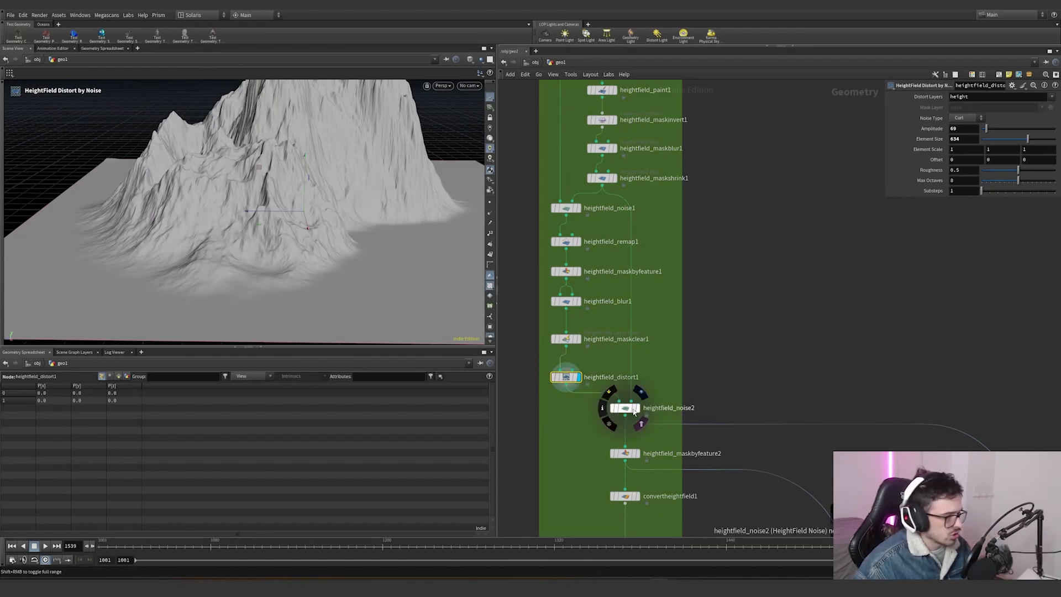
pyautogui.click(639, 411)
pyautogui.click(624, 407)
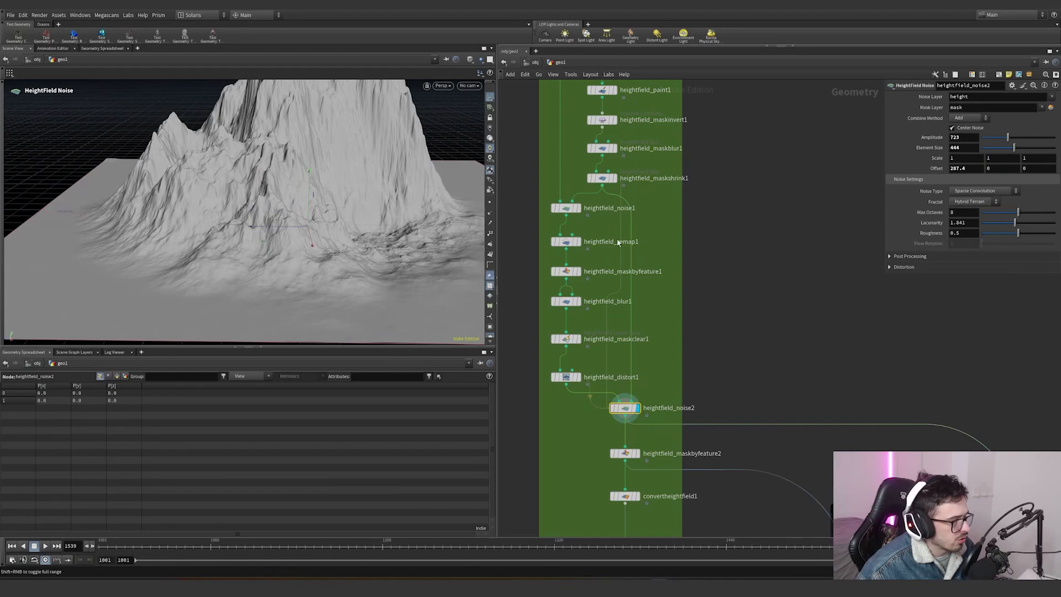
pyautogui.click(615, 180)
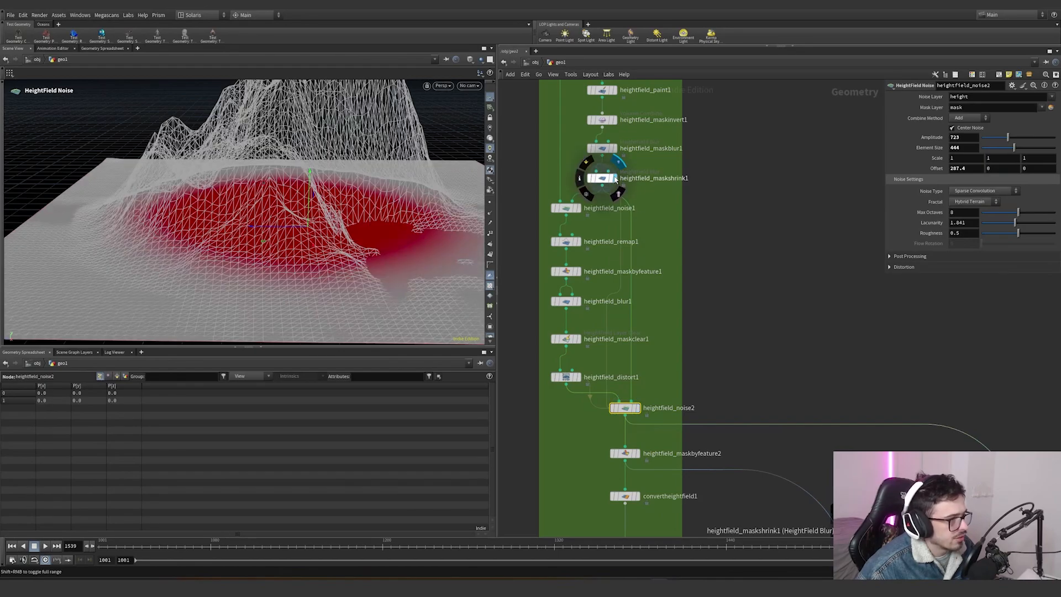
pyautogui.click(638, 411)
pyautogui.scroll(-4, 679, 426)
pyautogui.moveTo(680, 426); pyautogui.dragTo(649, 281, button='middle')
pyautogui.scroll(2, 645, 302)
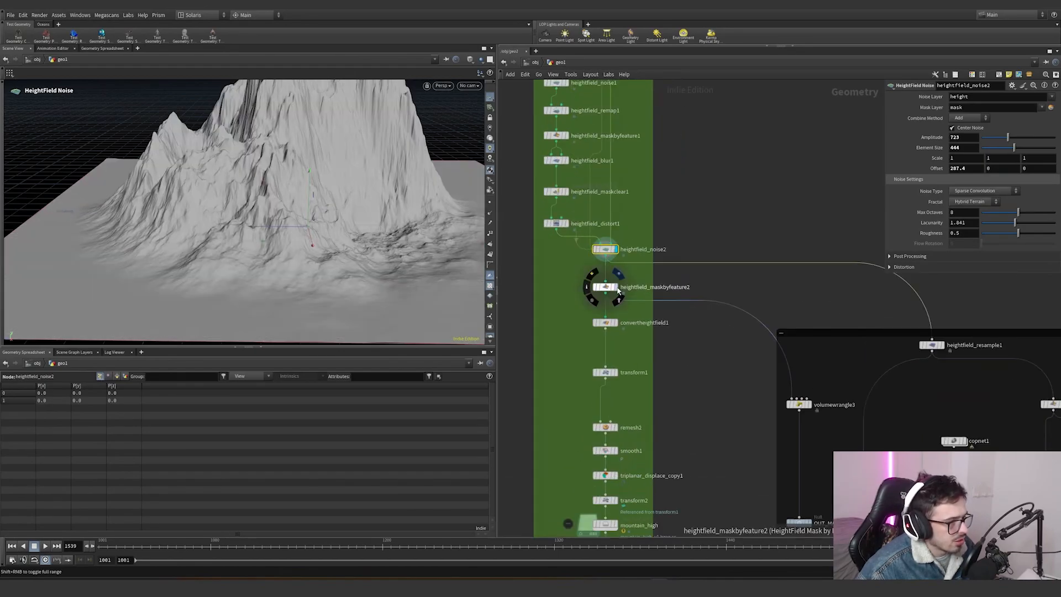
pyautogui.click(614, 287)
# - Orbit around the mountain to examine the second mask-by-feature node's slope, height and occlusion mask
pyautogui.keyDown('alt'); pyautogui.moveTo(314, 214); pyautogui.dragTo(348, 223); pyautogui.keyUp('alt')
pyautogui.keyDown('alt'); pyautogui.moveTo(331, 220); pyautogui.dragTo(383, 259, button='middle'); pyautogui.keyUp('alt')
pyautogui.keyDown('alt'); pyautogui.moveTo(383, 259); pyautogui.dragTo(374, 232); pyautogui.keyUp('alt')
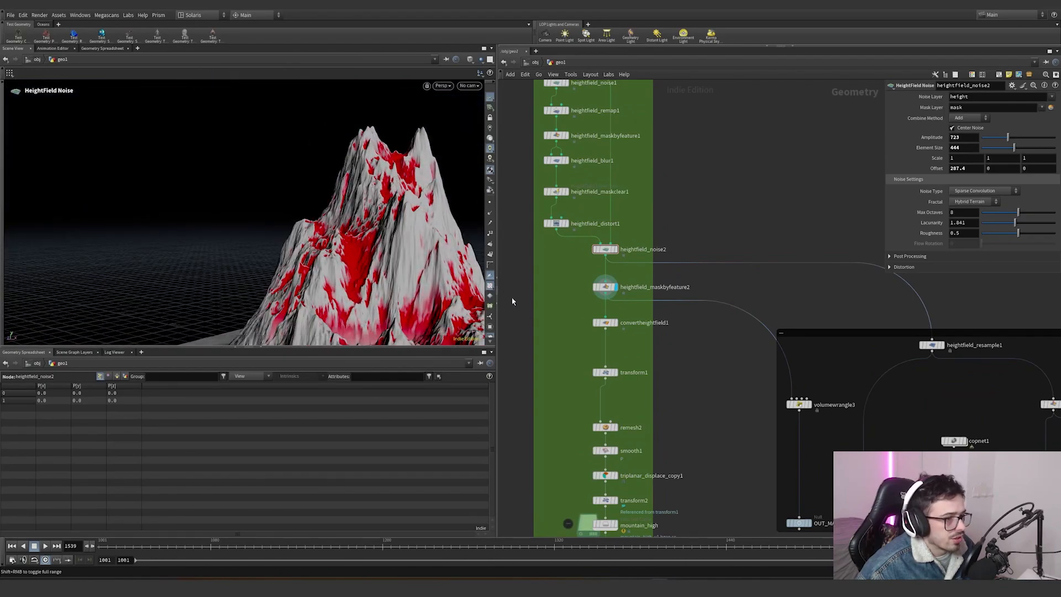
pyautogui.click(605, 287)
pyautogui.keyDown('alt'); pyautogui.moveTo(349, 225); pyautogui.dragTo(302, 166, button='middle'); pyautogui.keyUp('alt')
pyautogui.keyDown('alt'); pyautogui.moveTo(302, 166); pyautogui.dragTo(387, 205); pyautogui.keyUp('alt')
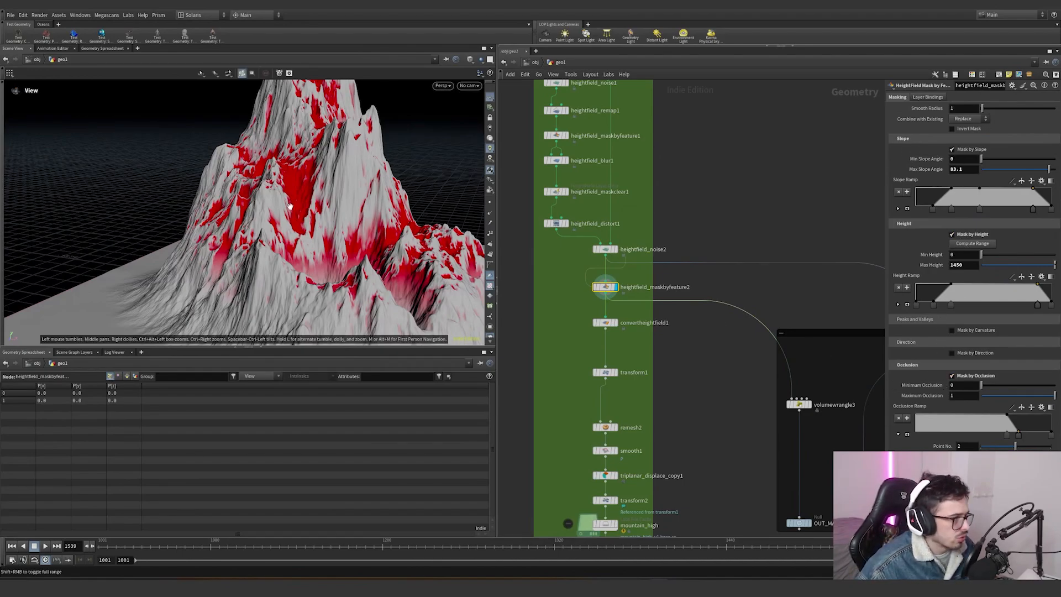
pyautogui.keyDown('alt'); pyautogui.moveTo(298, 182); pyautogui.dragTo(423, 213); pyautogui.keyUp('alt')
pyautogui.keyDown('alt'); pyautogui.moveTo(255, 214); pyautogui.dragTo(261, 180); pyautogui.keyUp('alt')
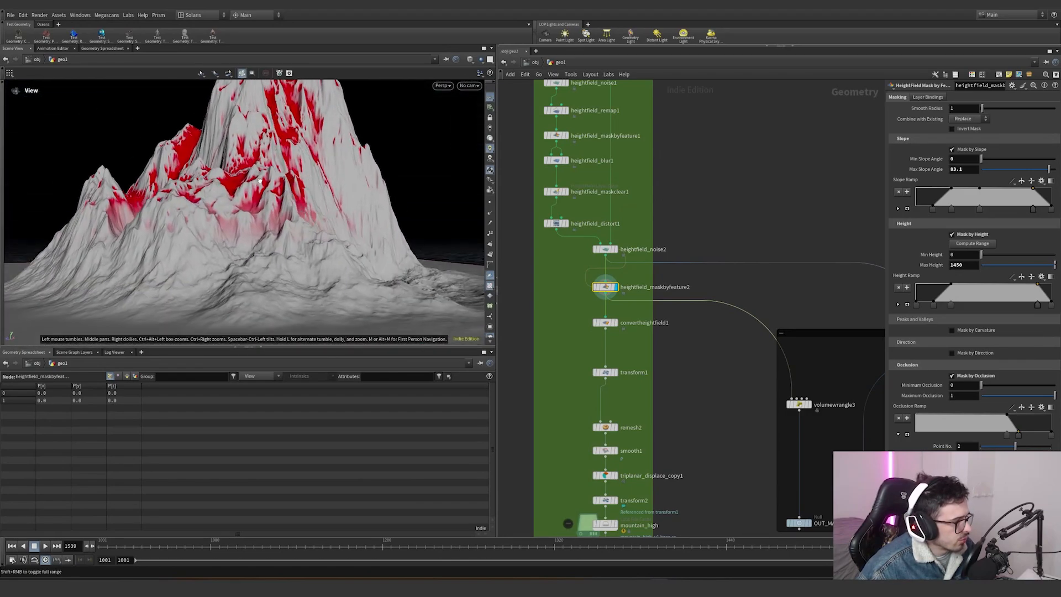
# - Display the convert heightfield node and examine the resulting polygon mesh up close
pyautogui.scroll(2, 619, 329)
pyautogui.click(614, 323)
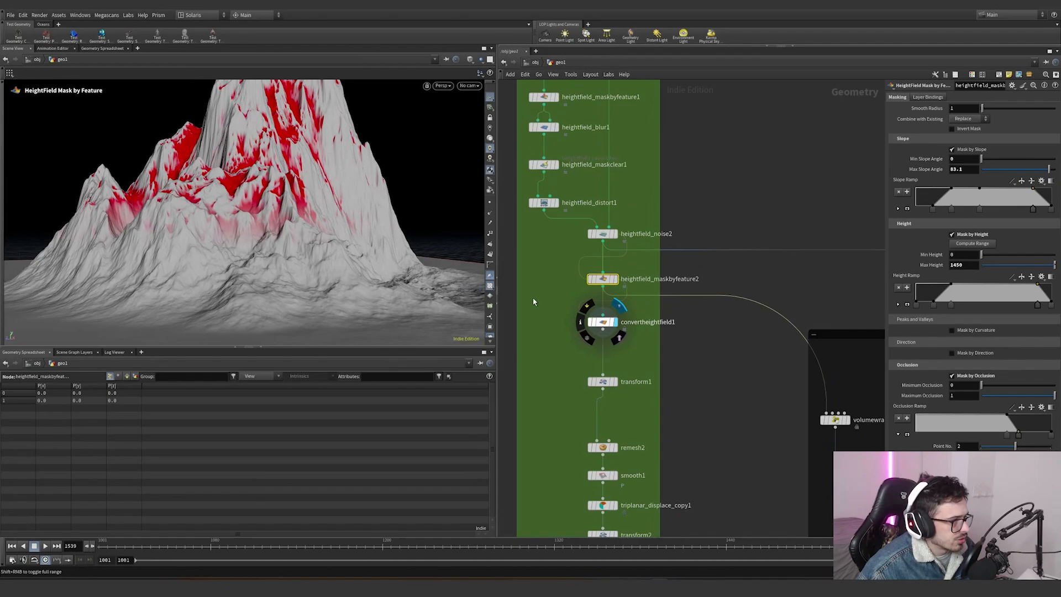
pyautogui.moveTo(271, 213); pyautogui.dragTo(348, 194, button='right')
pyautogui.moveTo(348, 194); pyautogui.dragTo(291, 199)
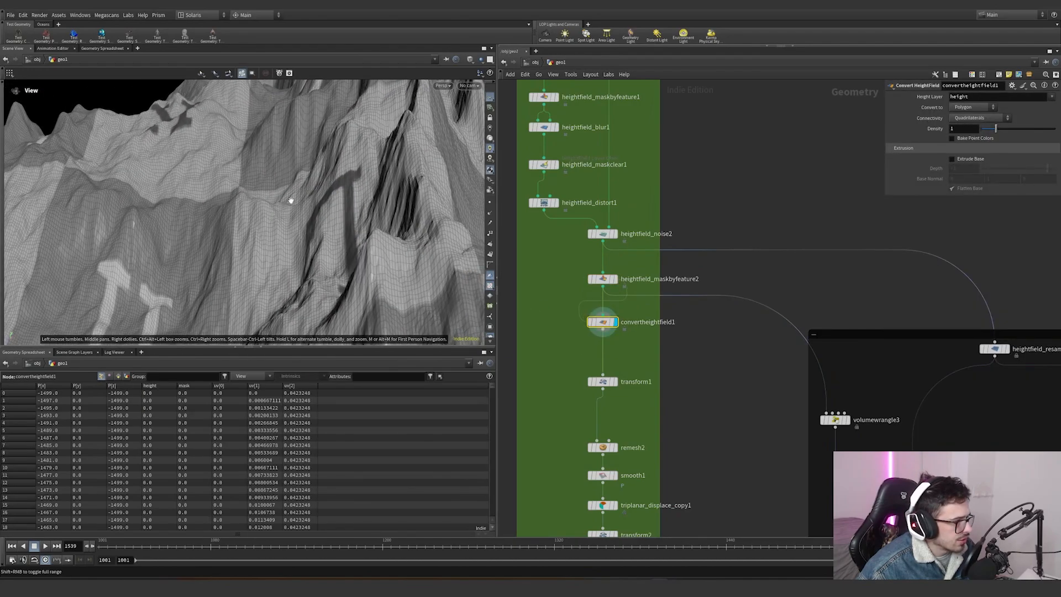
pyautogui.moveTo(275, 211); pyautogui.dragTo(353, 199, button='right')
pyautogui.moveTo(353, 198); pyautogui.dragTo(225, 302)
pyautogui.keyDown('alt'); pyautogui.moveTo(308, 230); pyautogui.dragTo(261, 173, button='middle'); pyautogui.keyUp('alt')
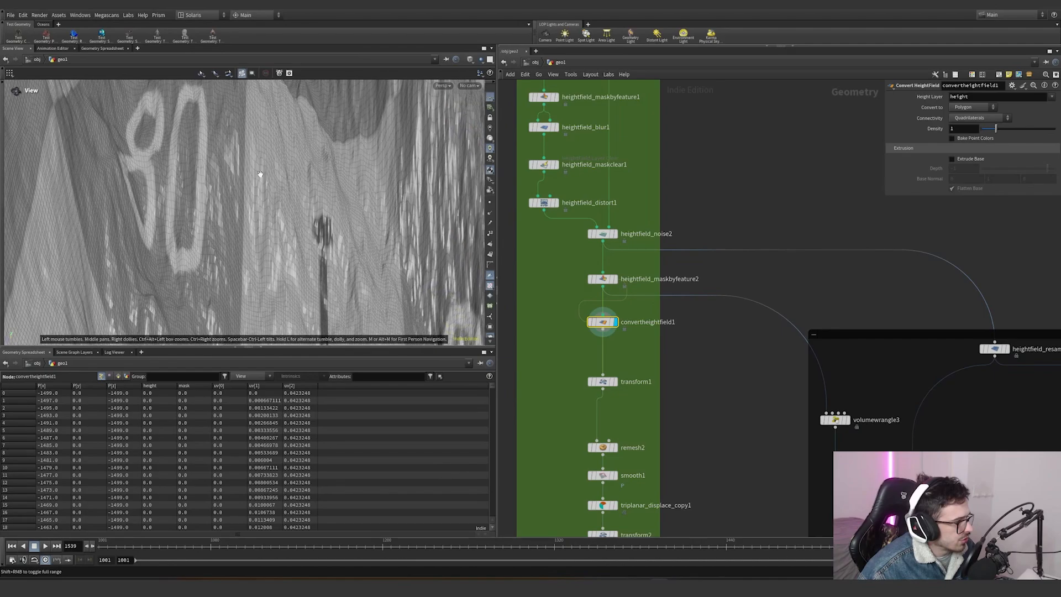
# - Display the transform node, frame the scaled mountain and orbit closer to examine its surface
pyautogui.moveTo(570, 347); pyautogui.dragTo(532, 269, button='middle')
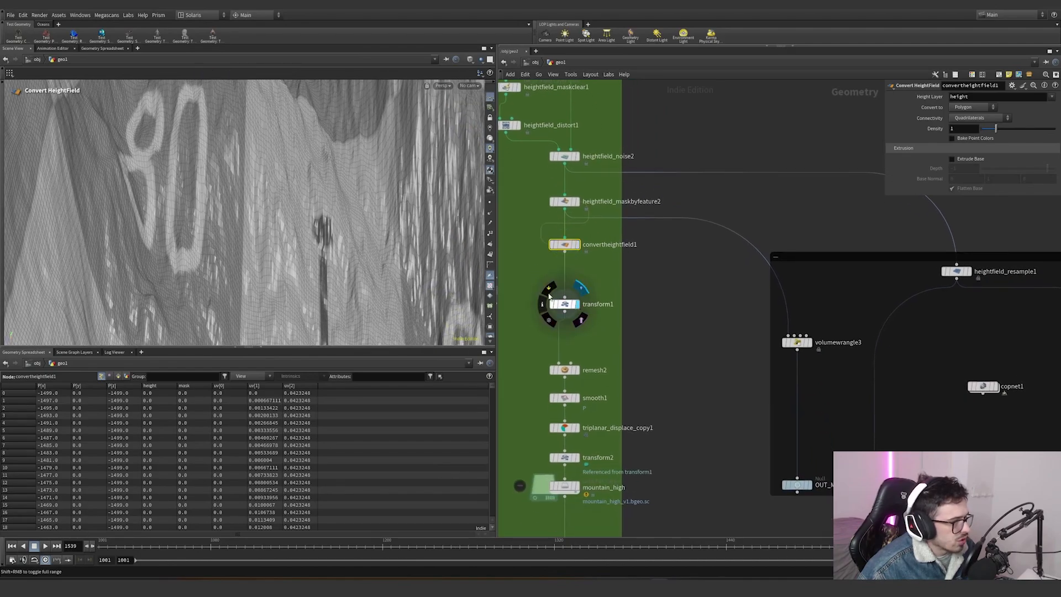
pyautogui.click(574, 304)
pyautogui.press('h')
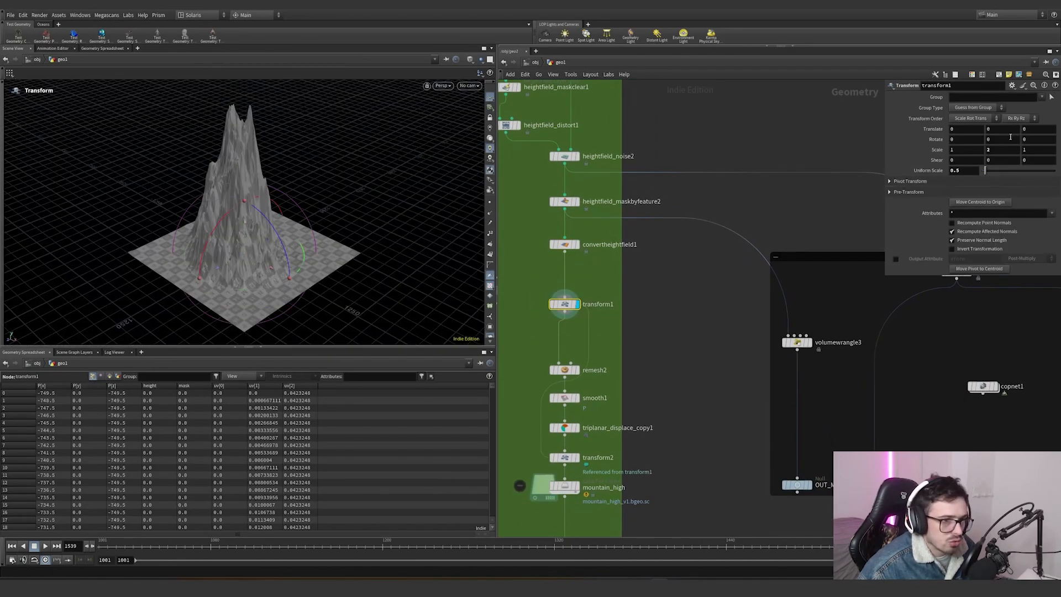
pyautogui.keyDown('alt'); pyautogui.moveTo(243, 256); pyautogui.dragTo(317, 229, button='right'); pyautogui.keyUp('alt')
pyautogui.keyDown('alt'); pyautogui.moveTo(317, 230); pyautogui.dragTo(488, 243); pyautogui.keyUp('alt')
pyautogui.press('Return')
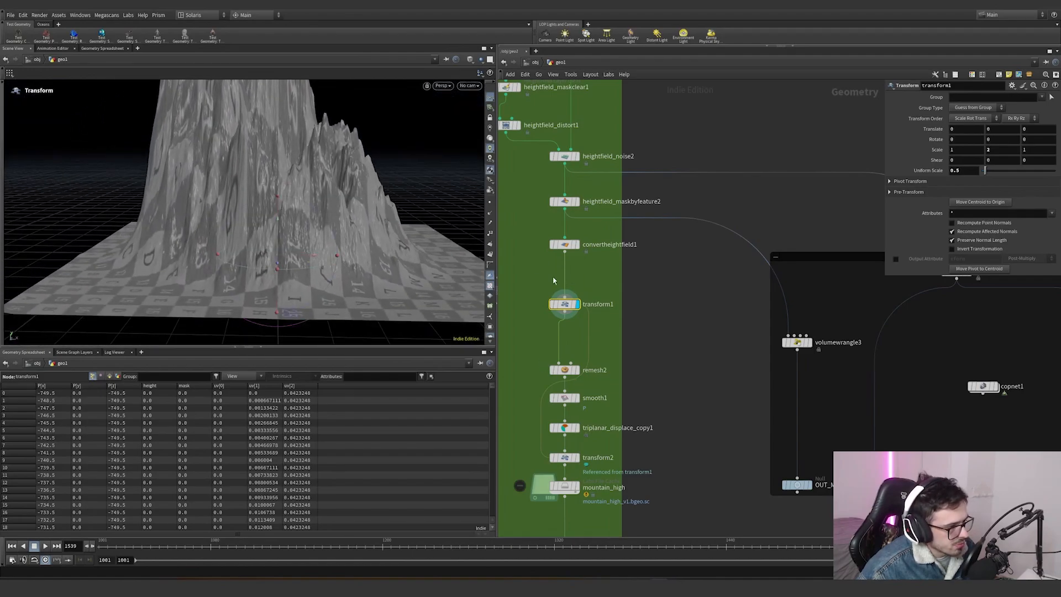
pyautogui.keyDown('alt'); pyautogui.moveTo(266, 201); pyautogui.dragTo(386, 184, button='right'); pyautogui.keyUp('alt')
pyautogui.keyDown('alt'); pyautogui.moveTo(282, 223); pyautogui.dragTo(318, 191, button='middle'); pyautogui.keyUp('alt')
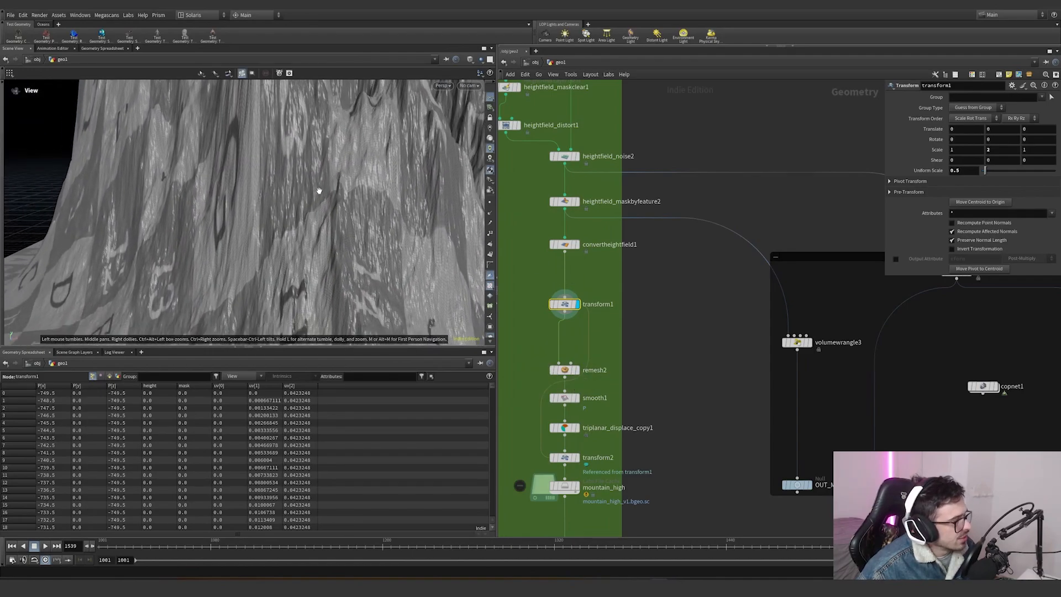
pyautogui.keyDown('alt'); pyautogui.moveTo(319, 191); pyautogui.dragTo(346, 183, button='right'); pyautogui.keyUp('alt')
pyautogui.keyDown('alt'); pyautogui.moveTo(346, 183); pyautogui.dragTo(280, 194); pyautogui.keyUp('alt')
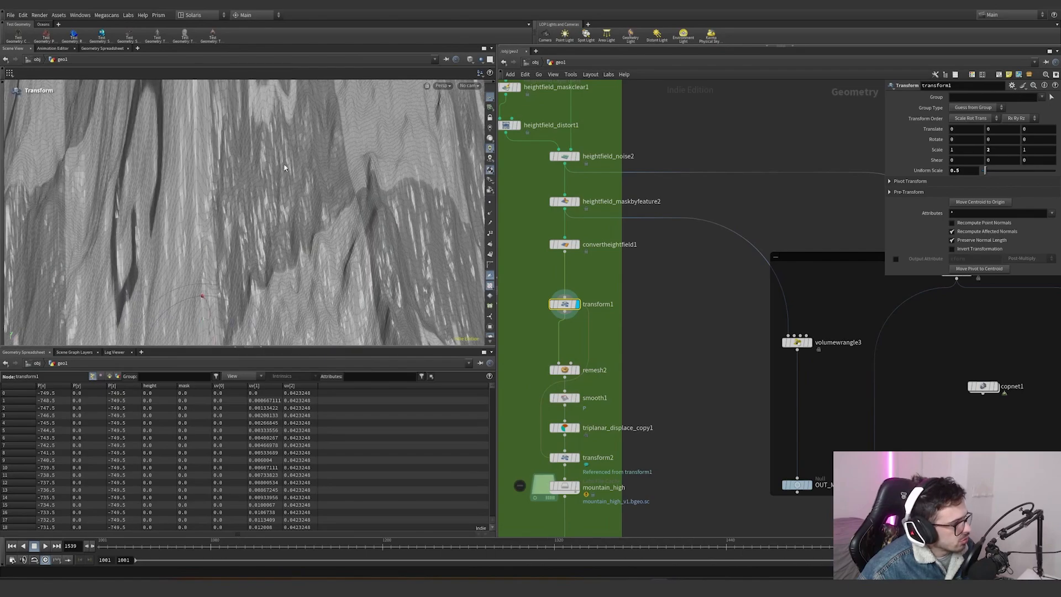
# - Display the remesh node and examine the remeshed mountain surface from several angles
pyautogui.moveTo(579, 375)
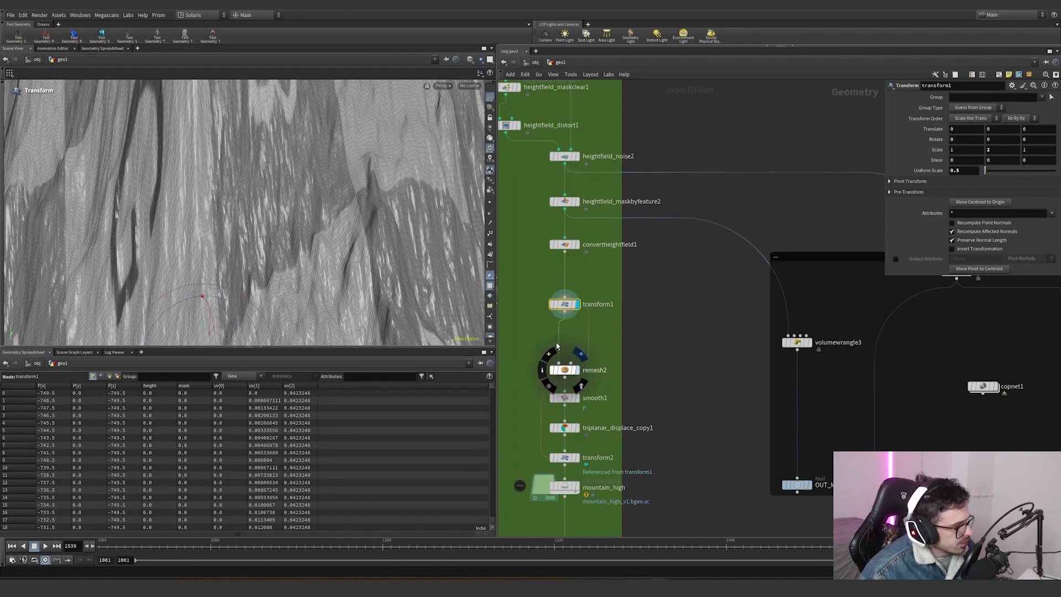
pyautogui.click(579, 353)
pyautogui.keyDown('alt'); pyautogui.moveTo(177, 219); pyautogui.dragTo(232, 225, button='middle'); pyautogui.keyUp('alt')
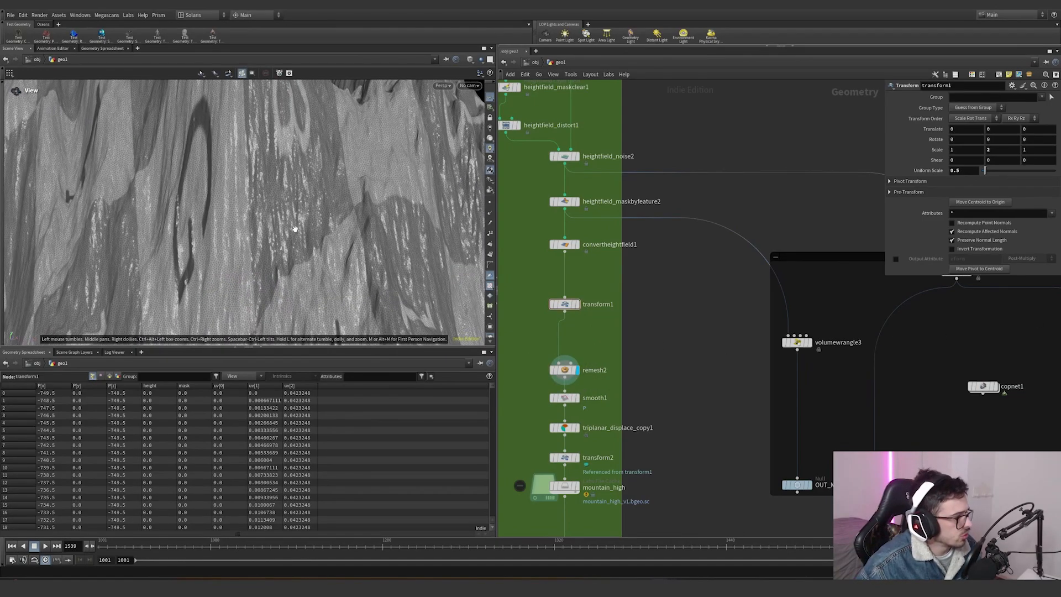
pyautogui.keyDown('alt'); pyautogui.moveTo(232, 225); pyautogui.dragTo(138, 232, button='right'); pyautogui.keyUp('alt')
pyautogui.keyDown('alt'); pyautogui.moveTo(273, 218); pyautogui.dragTo(318, 227); pyautogui.keyUp('alt')
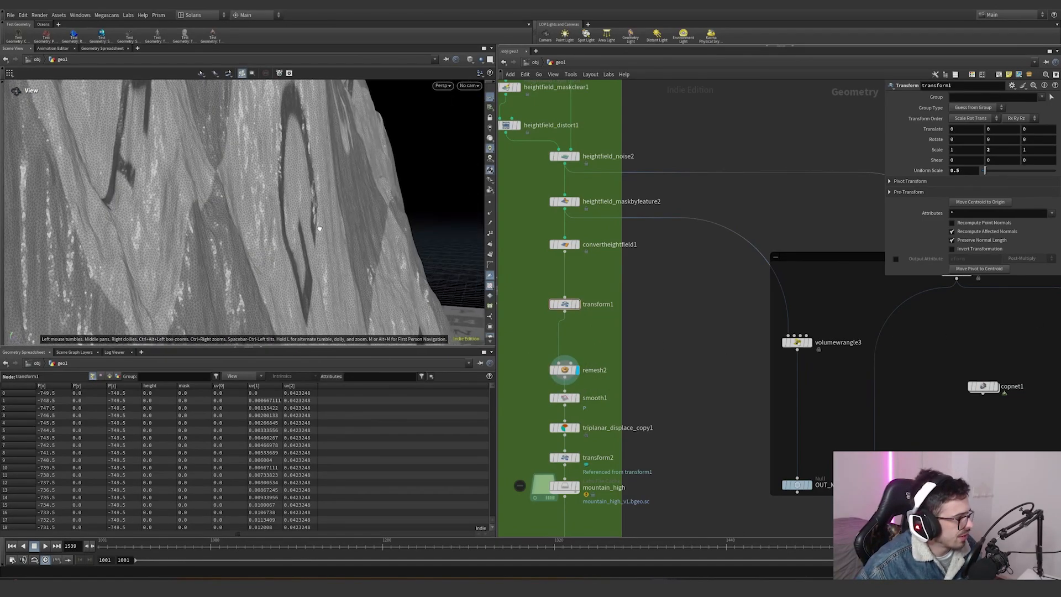
pyautogui.keyDown('alt'); pyautogui.moveTo(319, 227); pyautogui.dragTo(147, 267, button='right'); pyautogui.keyUp('alt')
pyautogui.keyDown('alt'); pyautogui.moveTo(147, 267); pyautogui.dragTo(296, 225, button='middle'); pyautogui.keyUp('alt')
pyautogui.keyDown('alt'); pyautogui.moveTo(295, 226); pyautogui.dragTo(279, 312); pyautogui.keyUp('alt')
pyautogui.keyDown('alt'); pyautogui.moveTo(279, 312); pyautogui.dragTo(464, 237, button='right'); pyautogui.keyUp('alt')
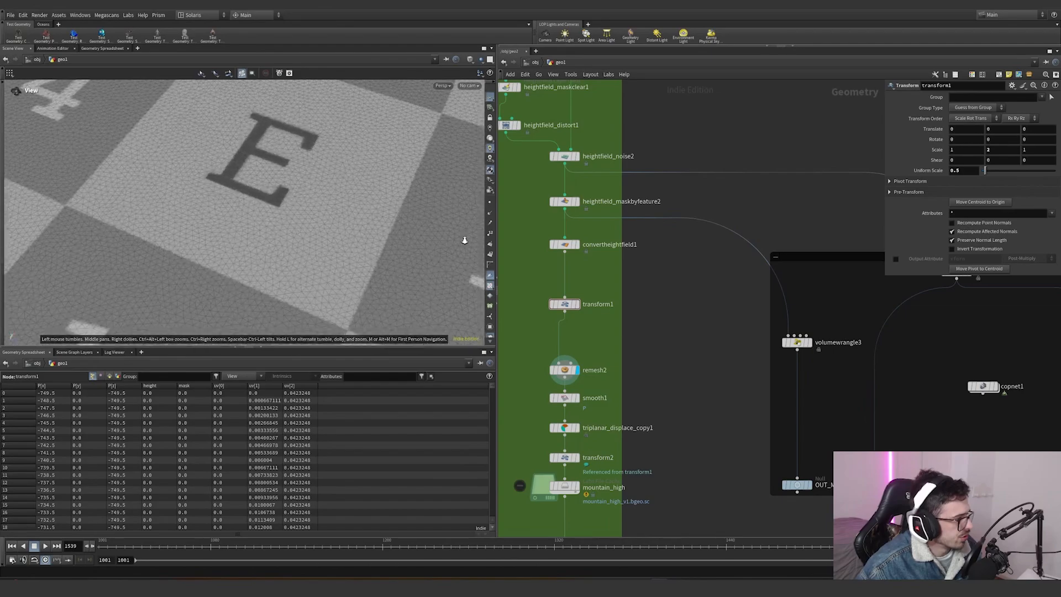
pyautogui.keyDown('alt'); pyautogui.moveTo(370, 224); pyautogui.dragTo(381, 238, button='middle'); pyautogui.keyUp('alt')
pyautogui.keyDown('alt'); pyautogui.moveTo(382, 239); pyautogui.dragTo(221, 251, button='right'); pyautogui.keyUp('alt')
pyautogui.keyDown('alt'); pyautogui.moveTo(221, 251); pyautogui.dragTo(249, 232); pyautogui.keyUp('alt')
pyautogui.keyDown('alt'); pyautogui.moveTo(249, 232); pyautogui.dragTo(246, 265, button='middle'); pyautogui.keyUp('alt')
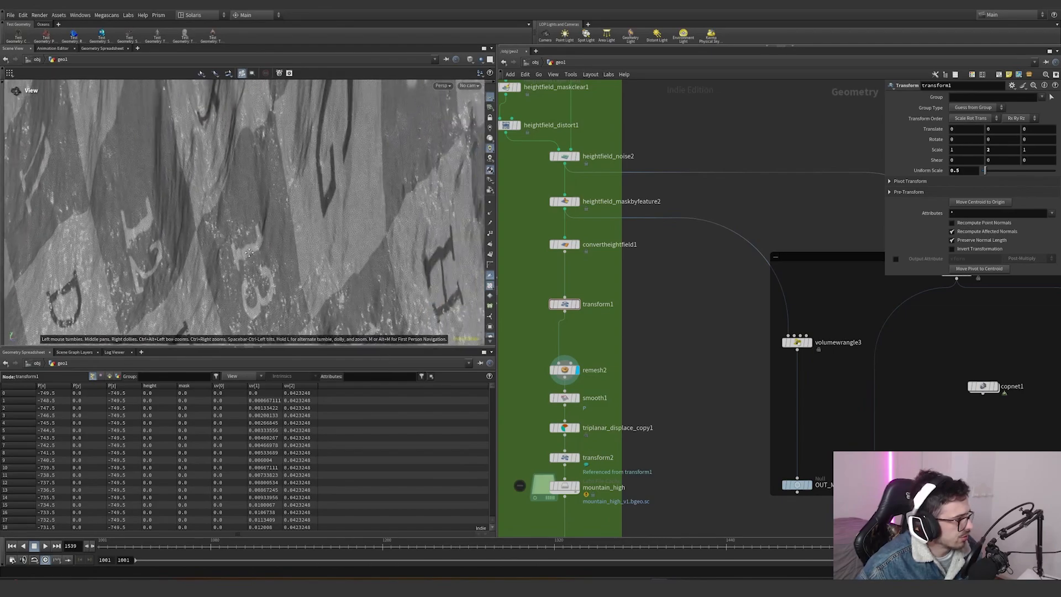
# - Display the smooth node and view the smoothed mountain surface
pyautogui.keyDown('alt'); pyautogui.moveTo(246, 265); pyautogui.dragTo(249, 217); pyautogui.keyUp('alt')
pyautogui.keyDown('alt'); pyautogui.moveTo(249, 217); pyautogui.dragTo(317, 230, button='right'); pyautogui.keyUp('alt')
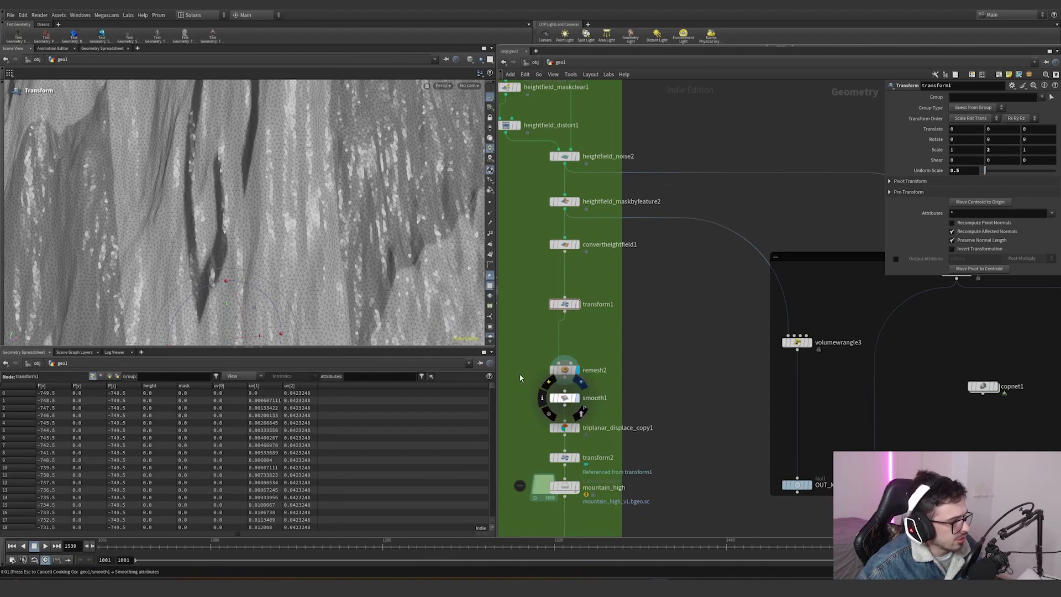
pyautogui.click(560, 394)
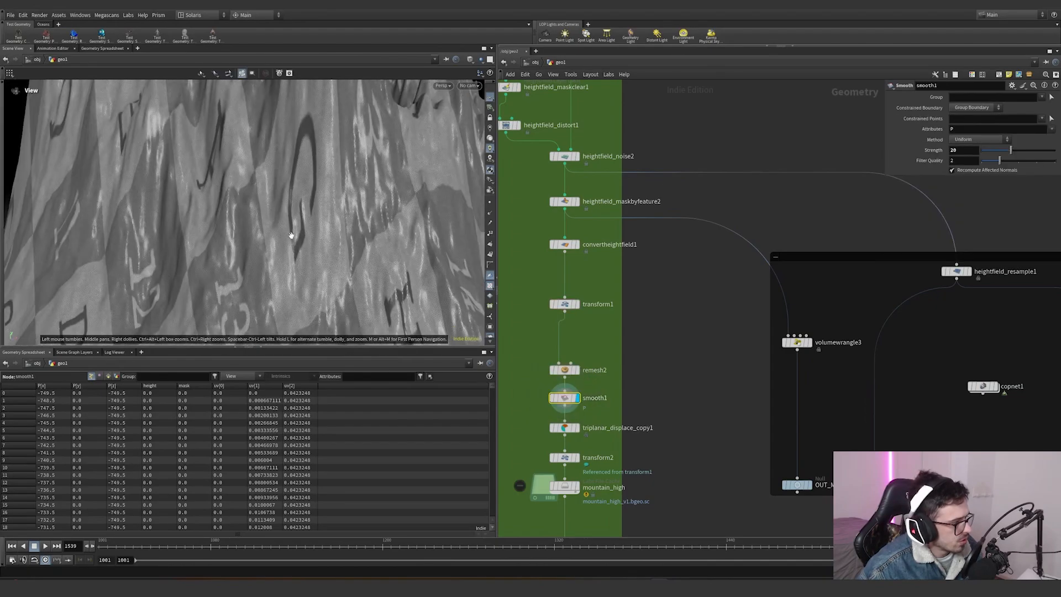
pyautogui.scroll(4, 563, 418)
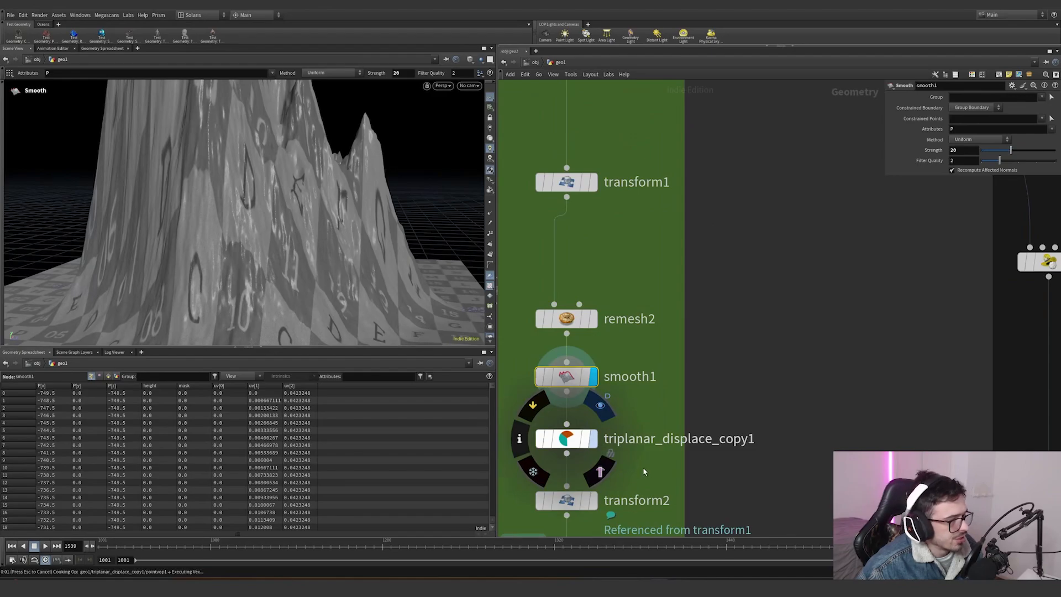
# - Display the triplanar displace node and orbit to examine the displaced rocky mountain surface
pyautogui.click(574, 439)
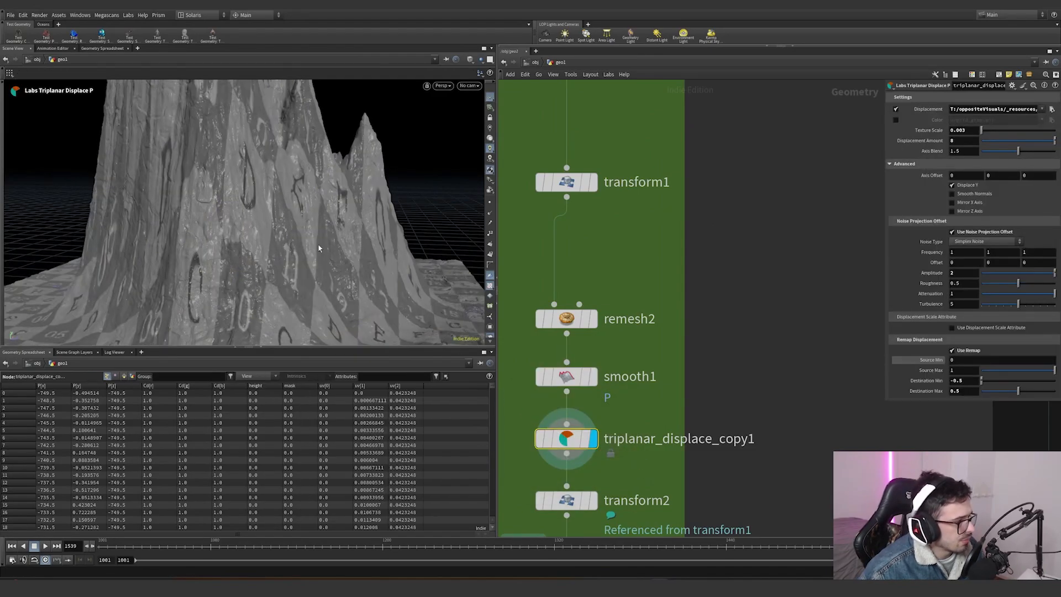
pyautogui.scroll(5, 442, 275)
pyautogui.moveTo(442, 274); pyautogui.dragTo(412, 229)
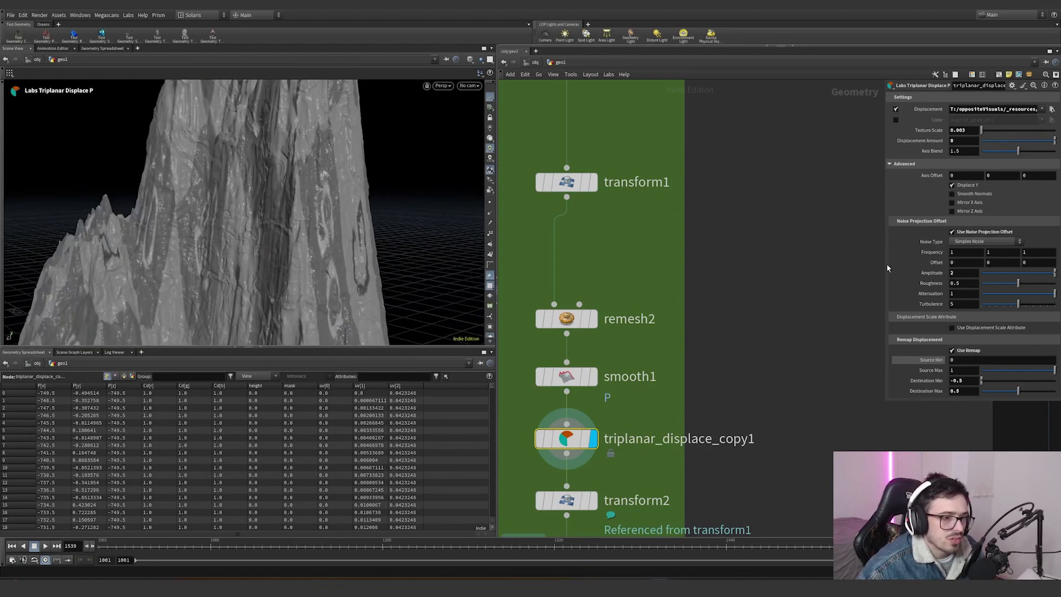
# - Widen the parameter pane and read through the triplanar displace node's noise and remap displacement settings
pyautogui.moveTo(883, 268); pyautogui.dragTo(698, 262)
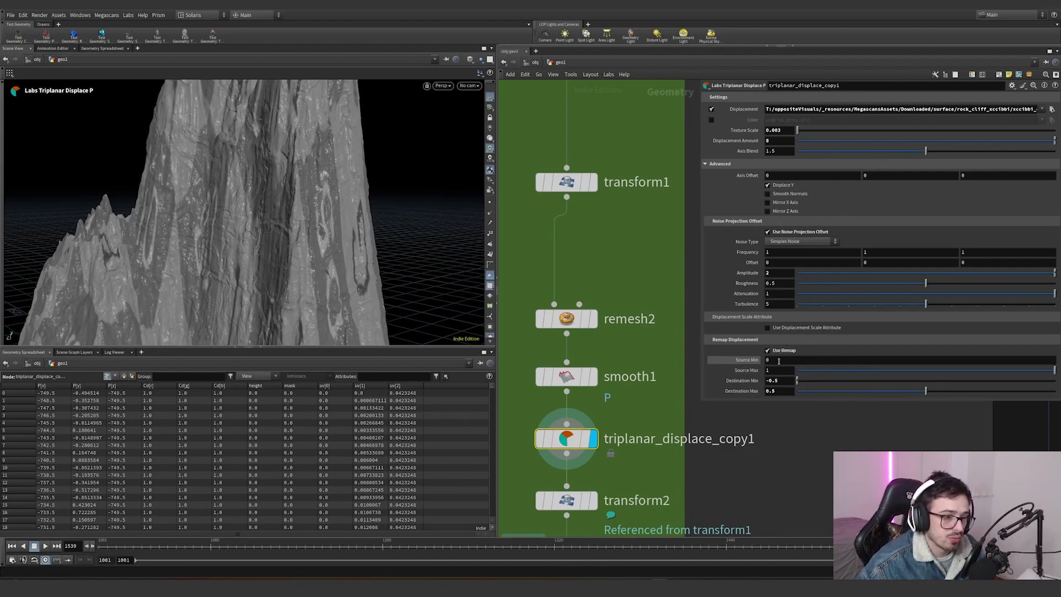
pyautogui.press('Tab')
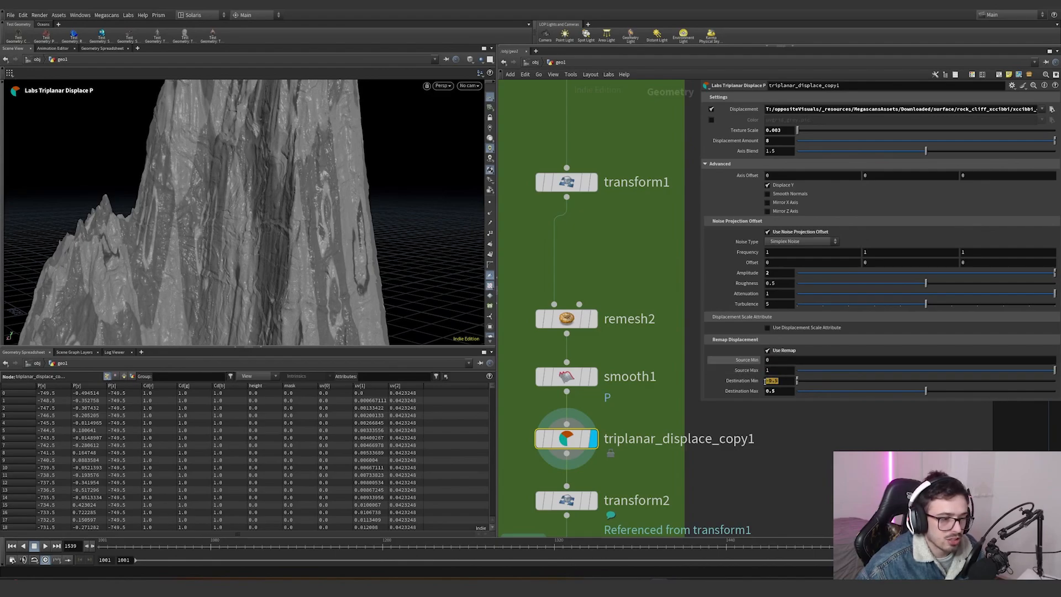
pyautogui.press('Tab')
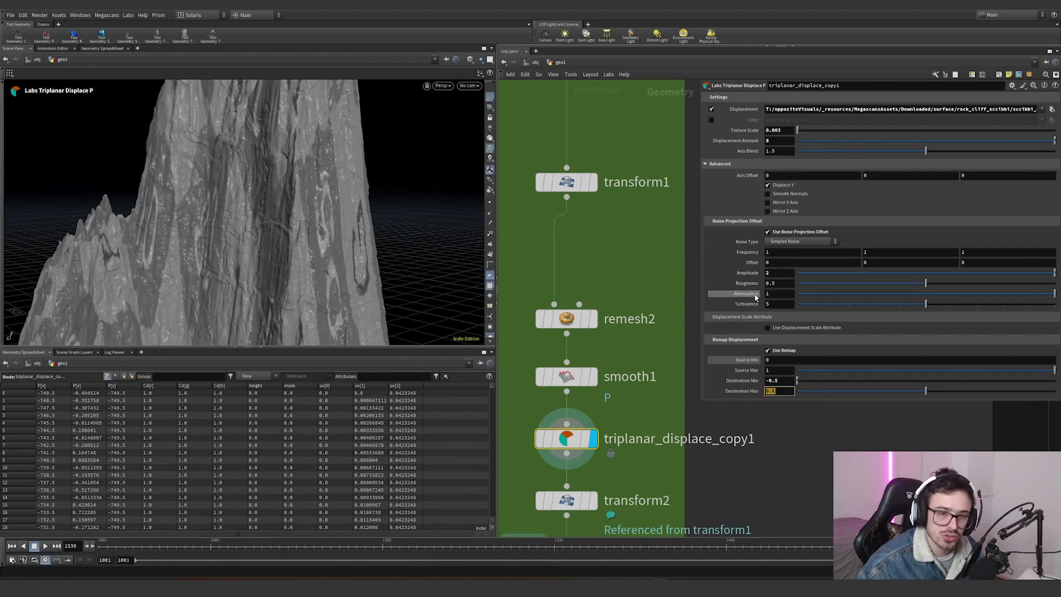
pyautogui.moveTo(674, 352); pyautogui.dragTo(644, 261, button='middle')
pyautogui.scroll(-1, 644, 262)
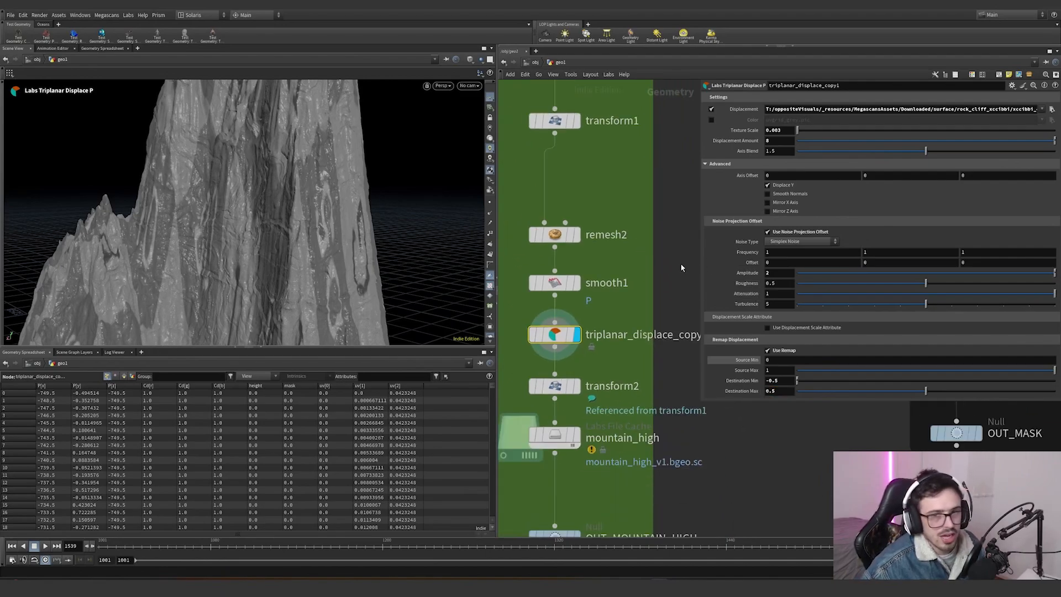
pyautogui.scroll(-3, 623, 311)
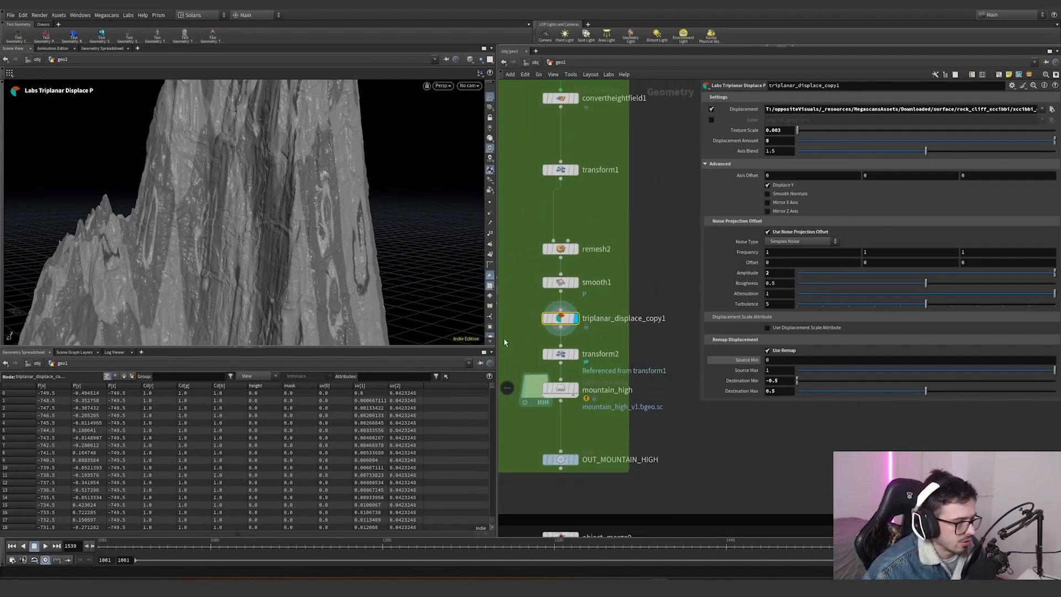
# - Display the transform2 node and orbit around the mountain to examine it
pyautogui.moveTo(503, 342); pyautogui.dragTo(534, 357, button='middle')
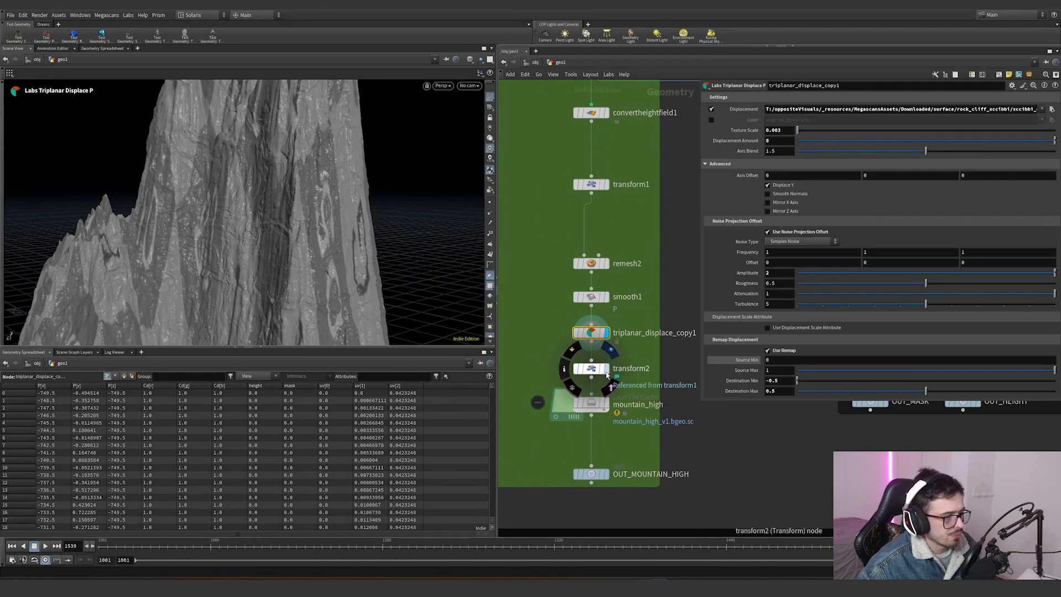
pyautogui.click(618, 359)
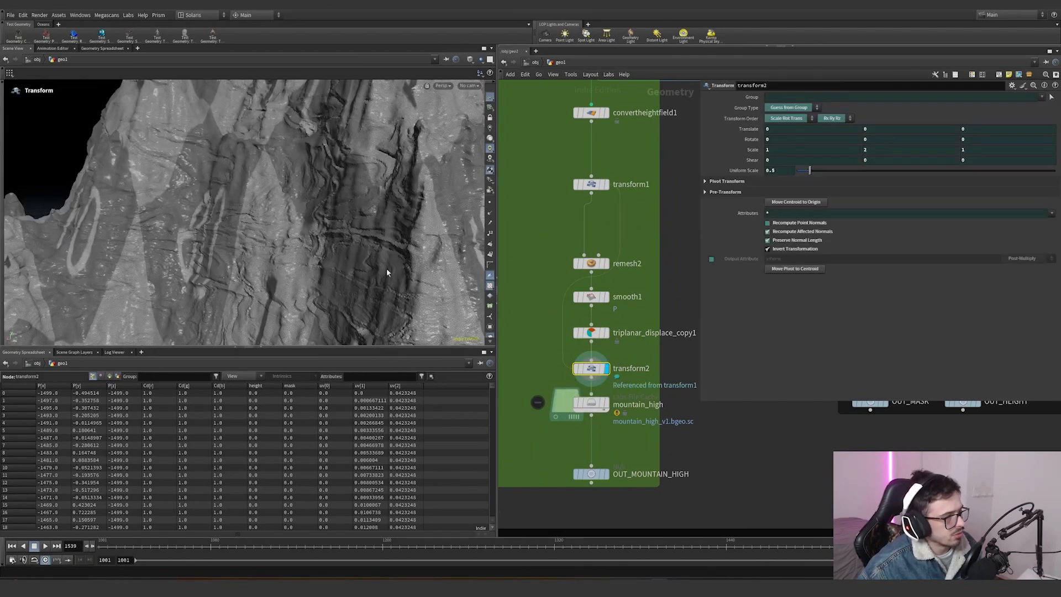
pyautogui.keyDown('alt'); pyautogui.moveTo(387, 272); pyautogui.dragTo(223, 298, button='right'); pyautogui.keyUp('alt')
pyautogui.keyDown('alt'); pyautogui.moveTo(223, 298); pyautogui.dragTo(416, 249); pyautogui.keyUp('alt')
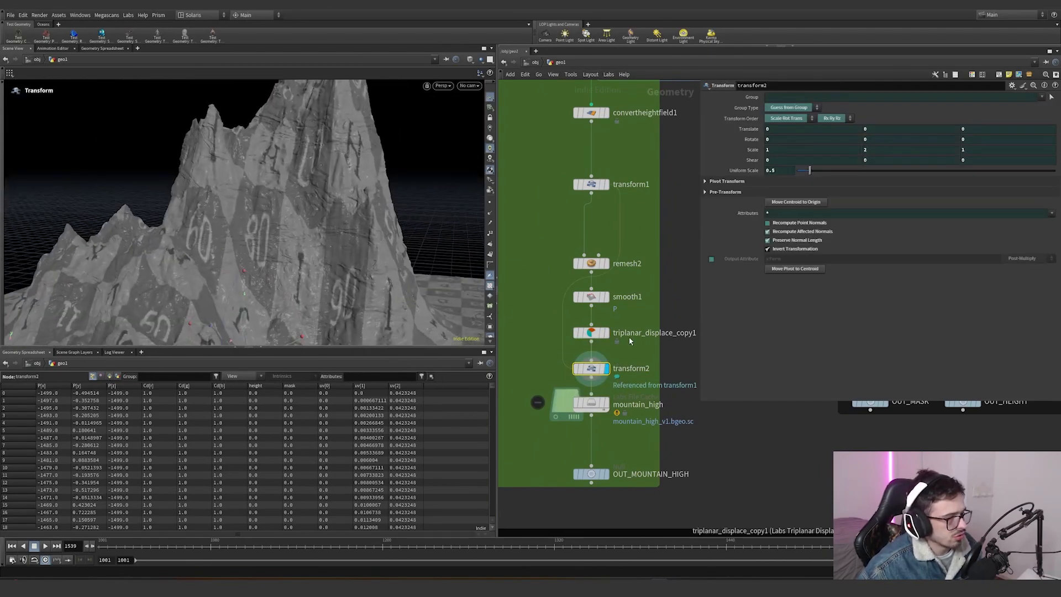
# - Compare the triplanar displace, transform1 and transform2 outputs by displaying each node in turn
pyautogui.click(629, 341)
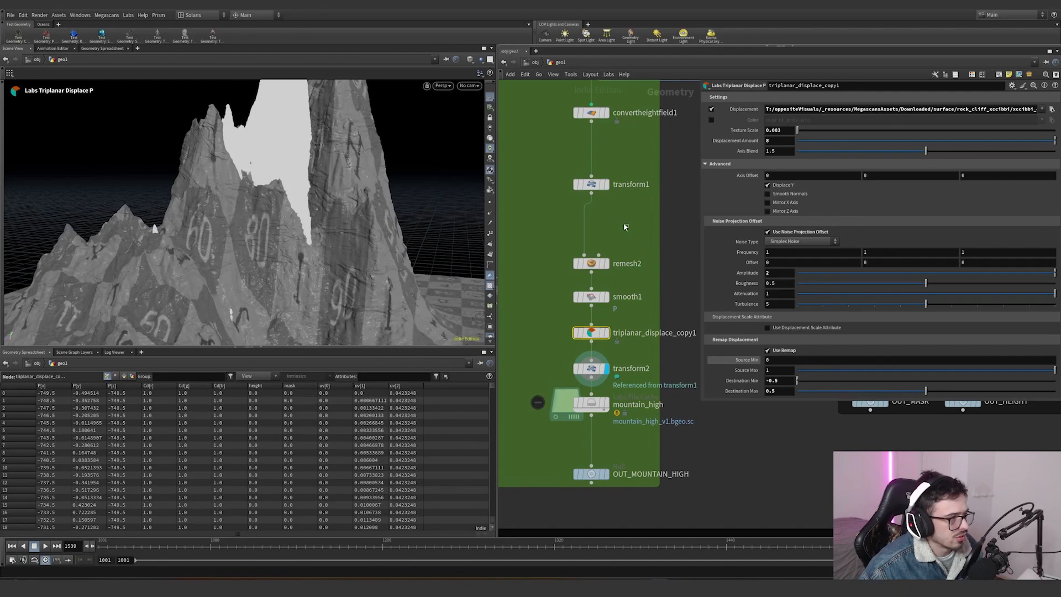
pyautogui.moveTo(624, 226); pyautogui.dragTo(548, 179)
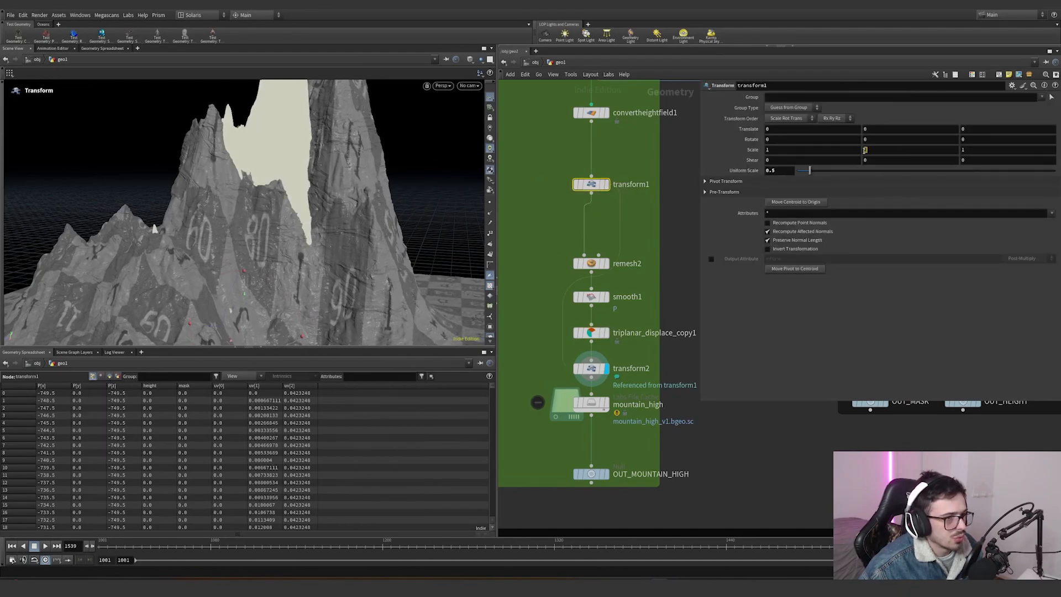
pyautogui.moveTo(545, 387); pyautogui.dragTo(607, 362)
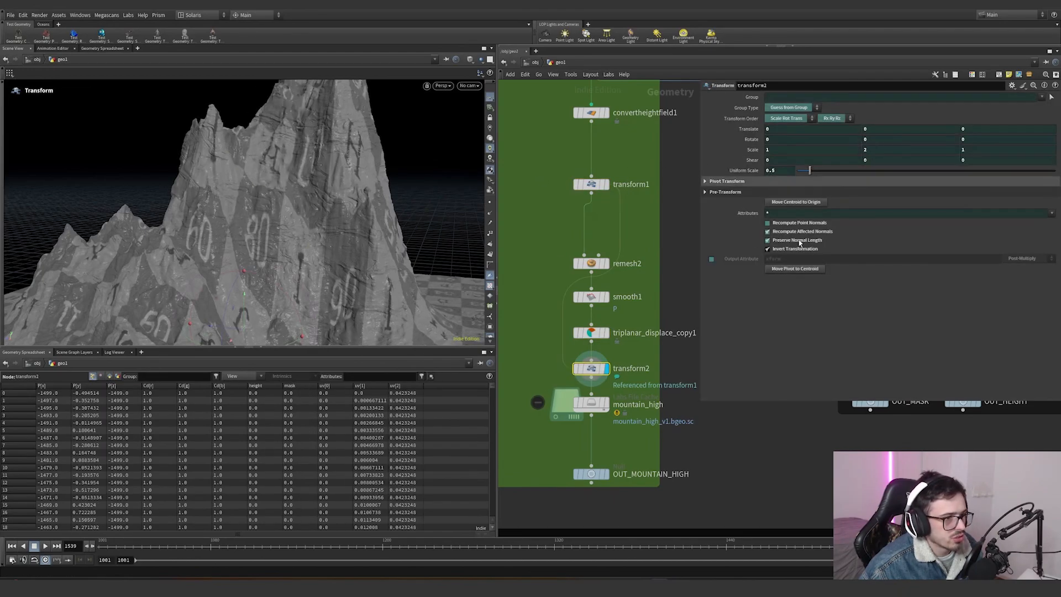
# - Display the mountain_high file cache node and examine its caching settings
pyautogui.moveTo(586, 404)
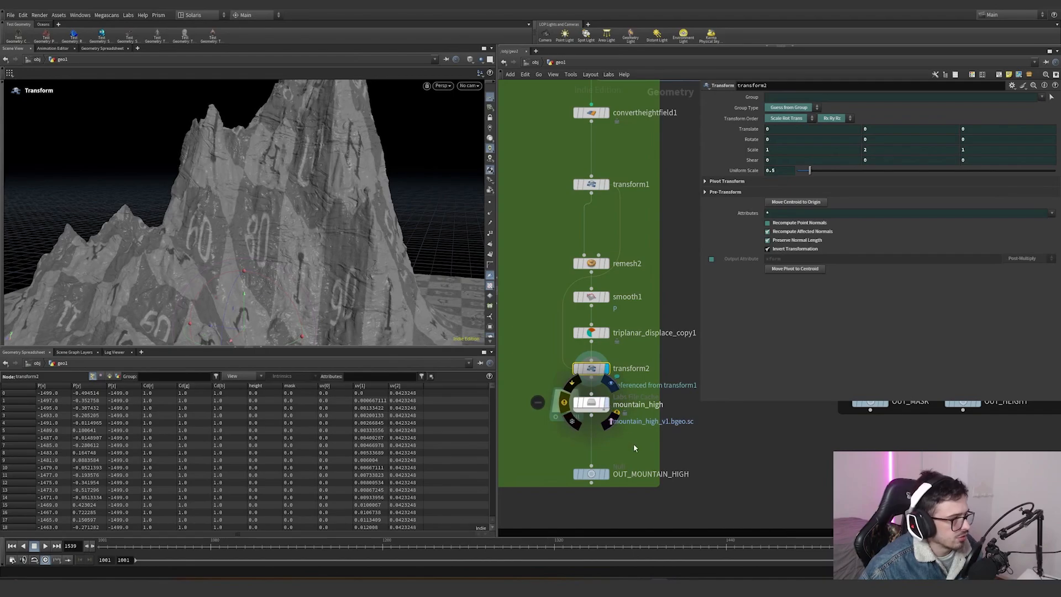
pyautogui.moveTo(544, 404)
pyautogui.mouseDown()
pyautogui.moveTo(628, 414)
pyautogui.moveTo(575, 393)
pyautogui.mouseUp()
pyautogui.scroll(-6, 610, 277)
pyautogui.scroll(4, 626, 282)
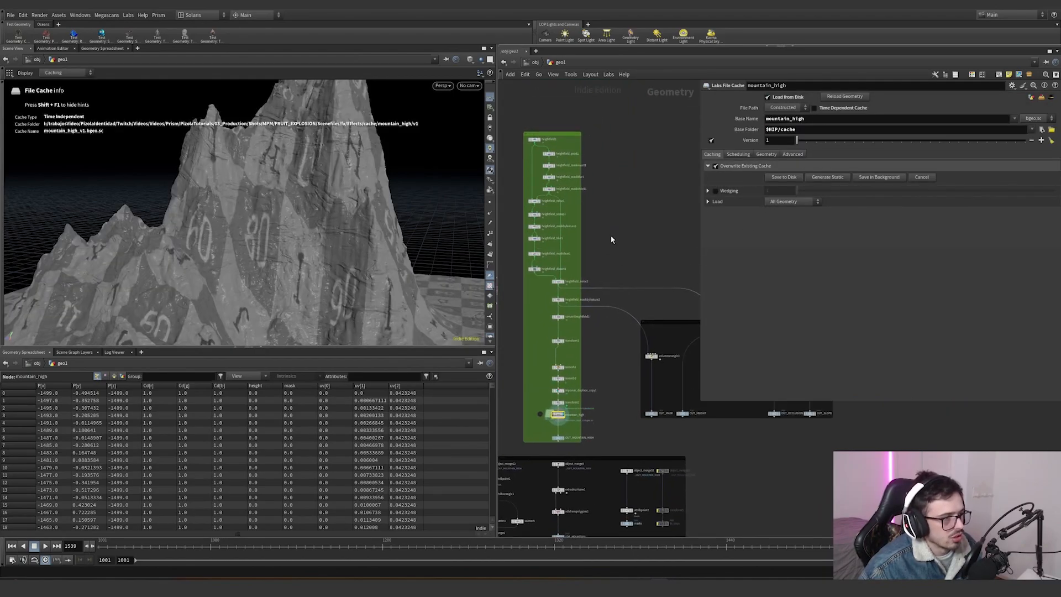
pyautogui.moveTo(626, 313); pyautogui.dragTo(649, 231, button='middle')
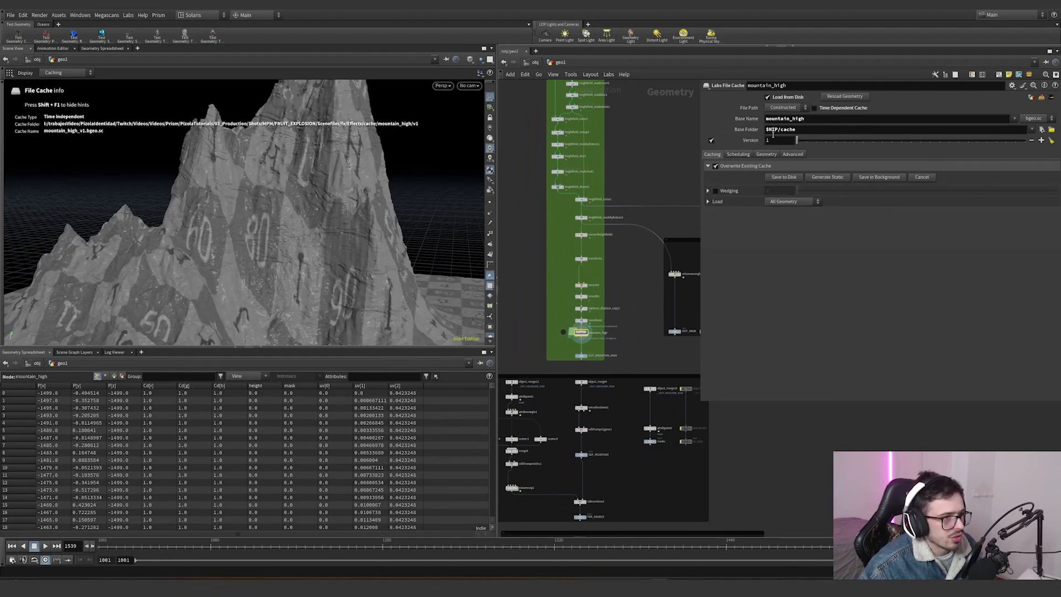
# - Set the file cache's base folder to $JOB/cache
pyautogui.click(766, 129)
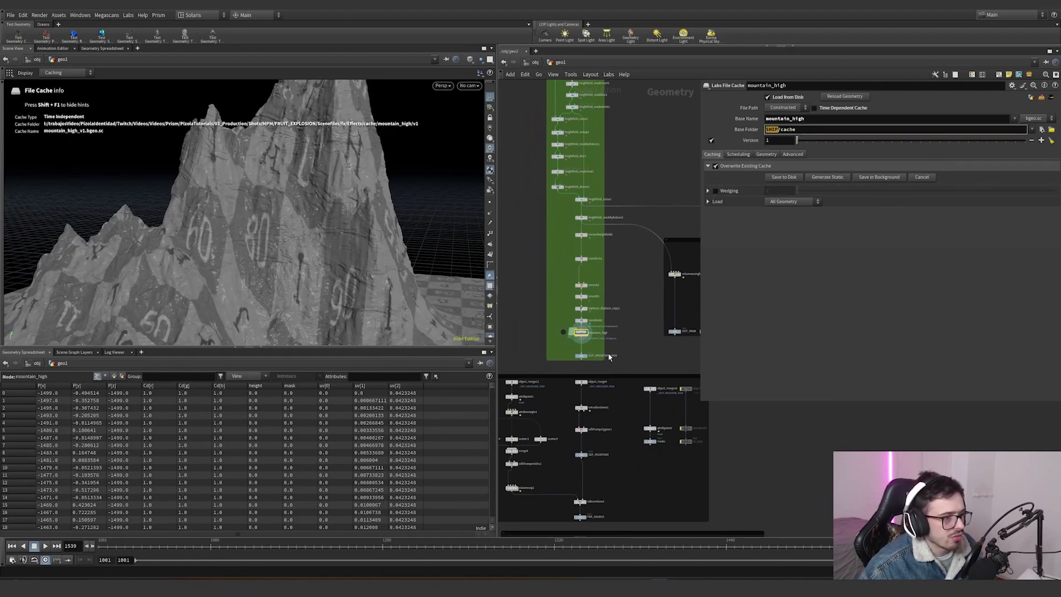
pyautogui.scroll(3, 609, 357)
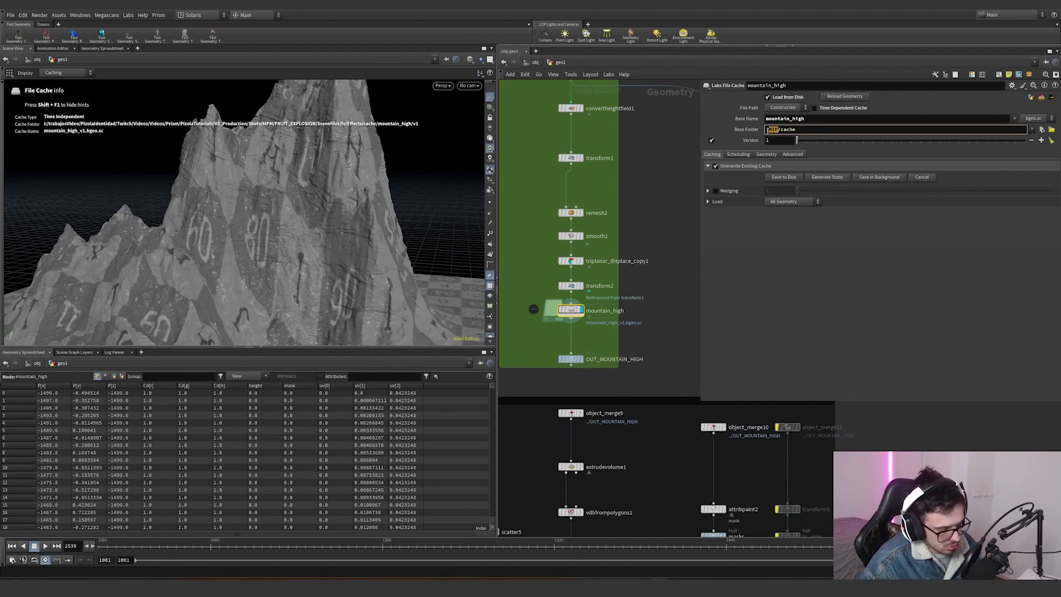
pyautogui.write('$JOB')
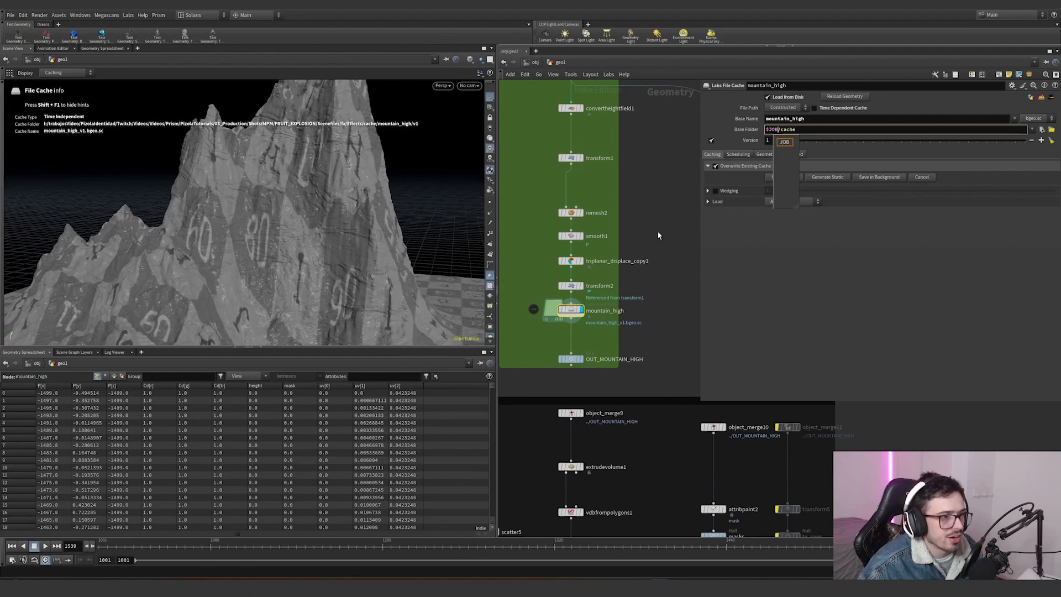
pyautogui.press('Return')
# - Navigate to the mask output network and display the volume wrangle node
pyautogui.click(10, 15)
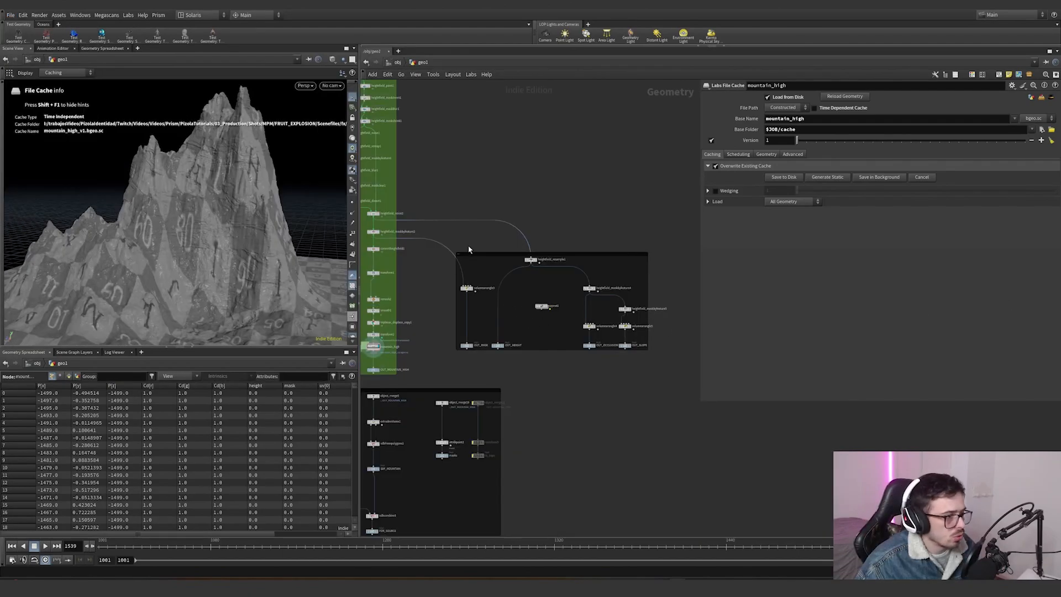
pyautogui.scroll(6, 468, 249)
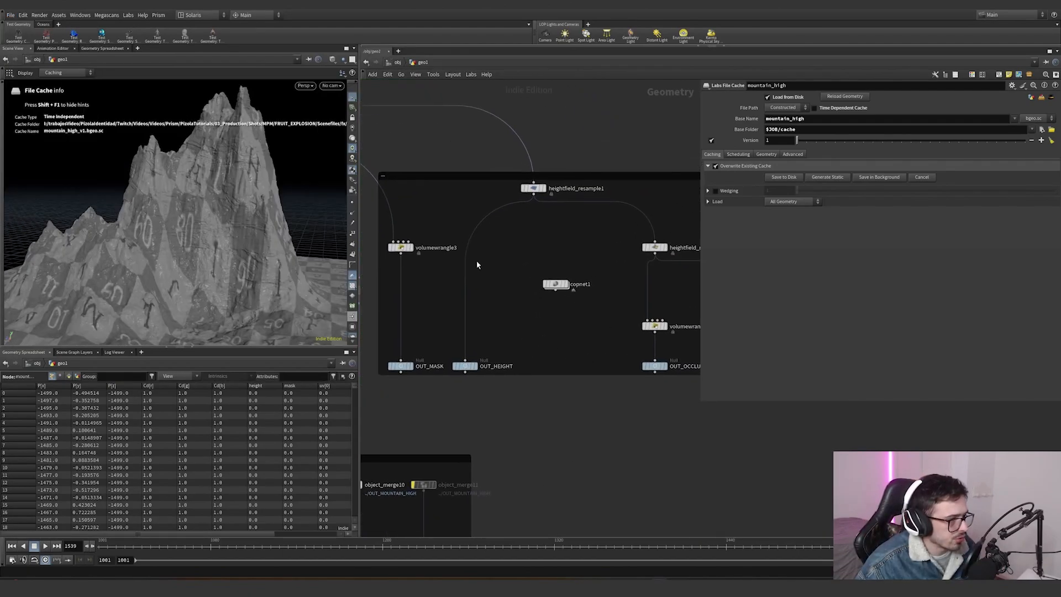
pyautogui.scroll(-5, 526, 264)
pyautogui.scroll(5, 571, 291)
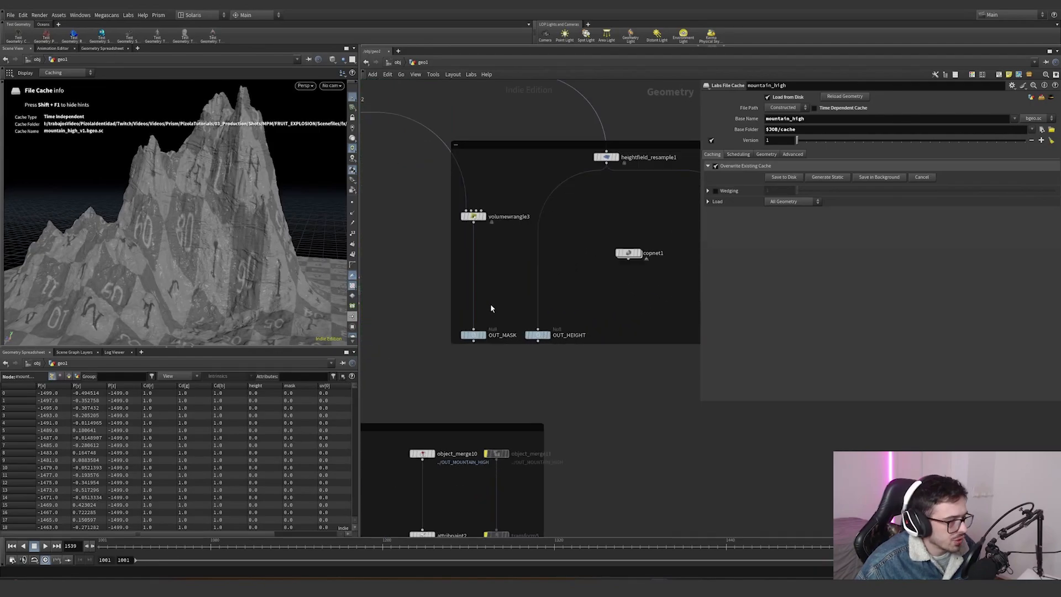
pyautogui.scroll(3, 491, 305)
pyautogui.click(482, 179)
pyautogui.moveTo(515, 221); pyautogui.dragTo(420, 159)
pyautogui.moveTo(511, 299); pyautogui.dragTo(653, 373, button='middle')
# - Display the second mask-by-feature node and view the masked mountain
pyautogui.scroll(-5, 653, 372)
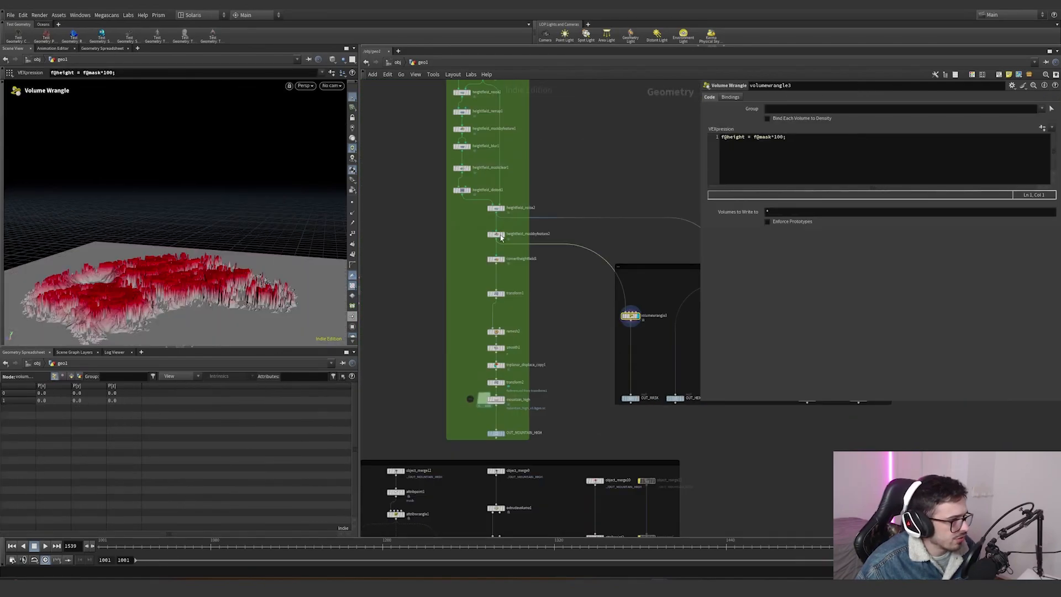
pyautogui.scroll(3, 501, 236)
pyautogui.click(502, 221)
pyautogui.moveTo(530, 219); pyautogui.dragTo(480, 244)
pyautogui.moveTo(685, 352); pyautogui.dragTo(569, 331, button='middle')
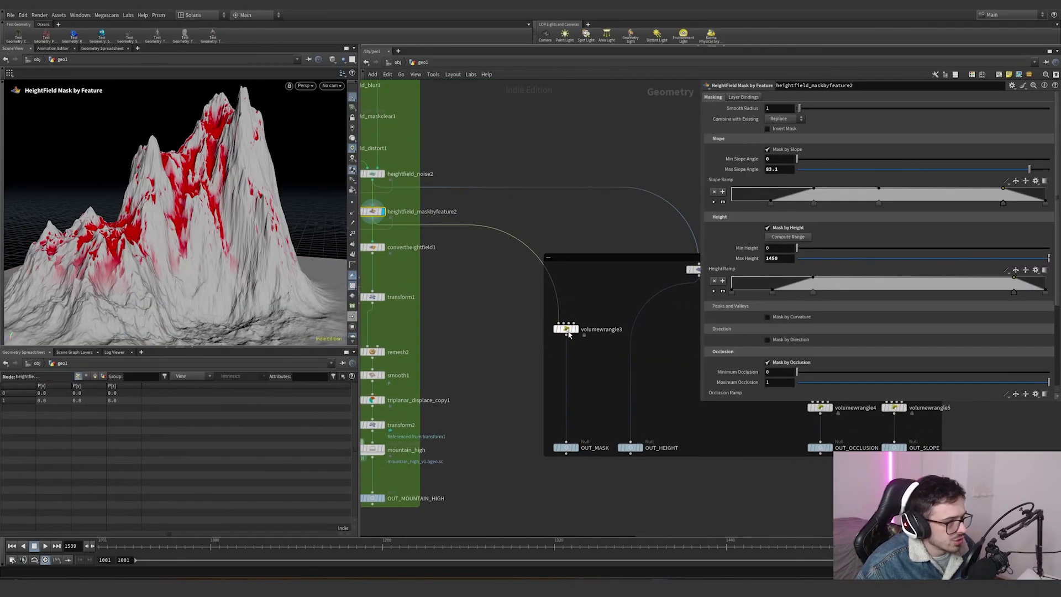
# - Display the volume wrangle and try setting its mask multiplier to 1, then undo the change
pyautogui.click(569, 330)
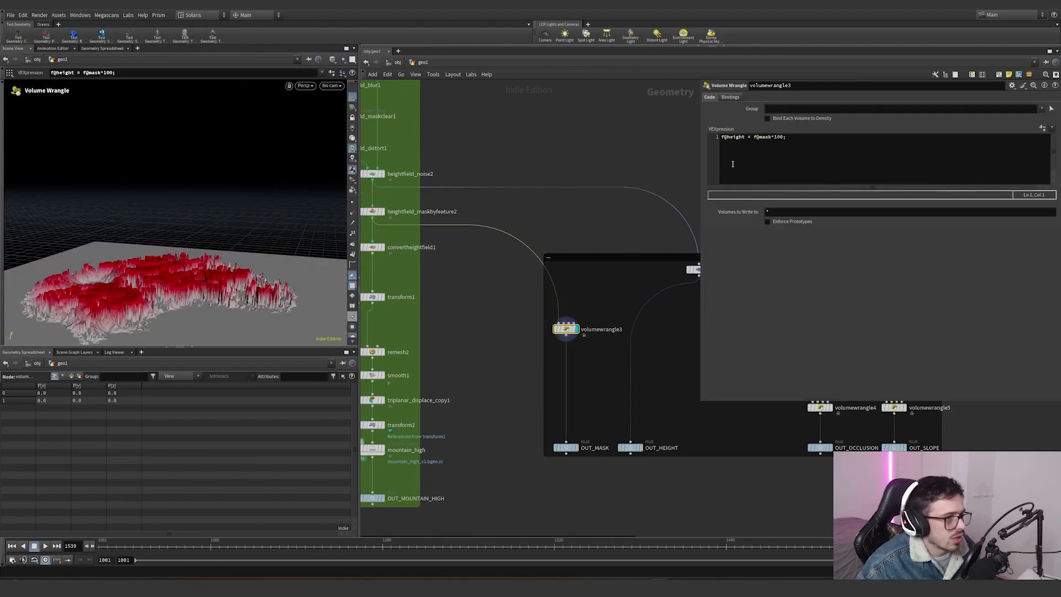
pyautogui.click(774, 137)
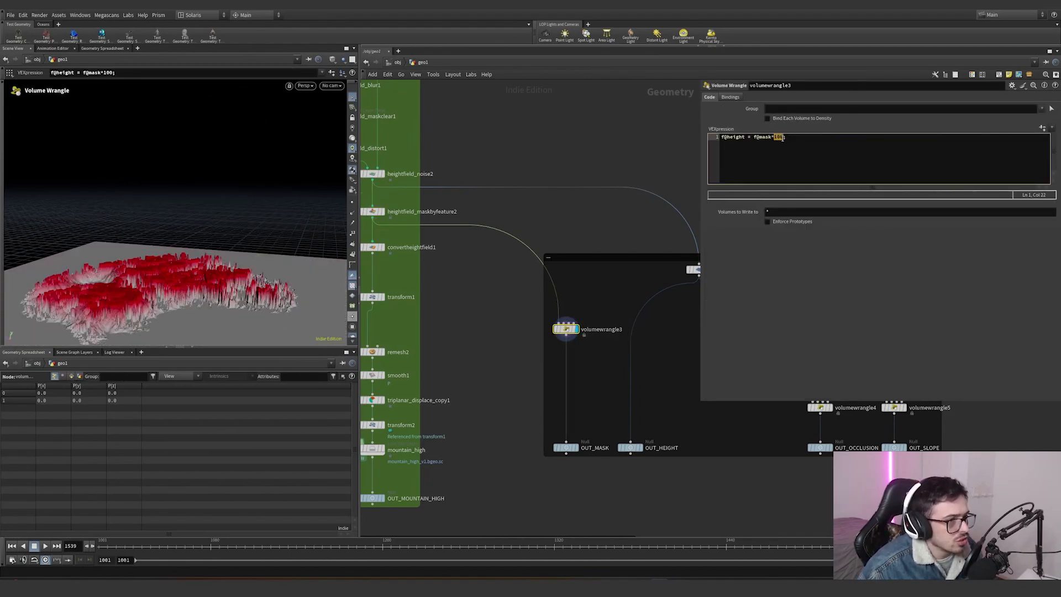
pyautogui.write('1')
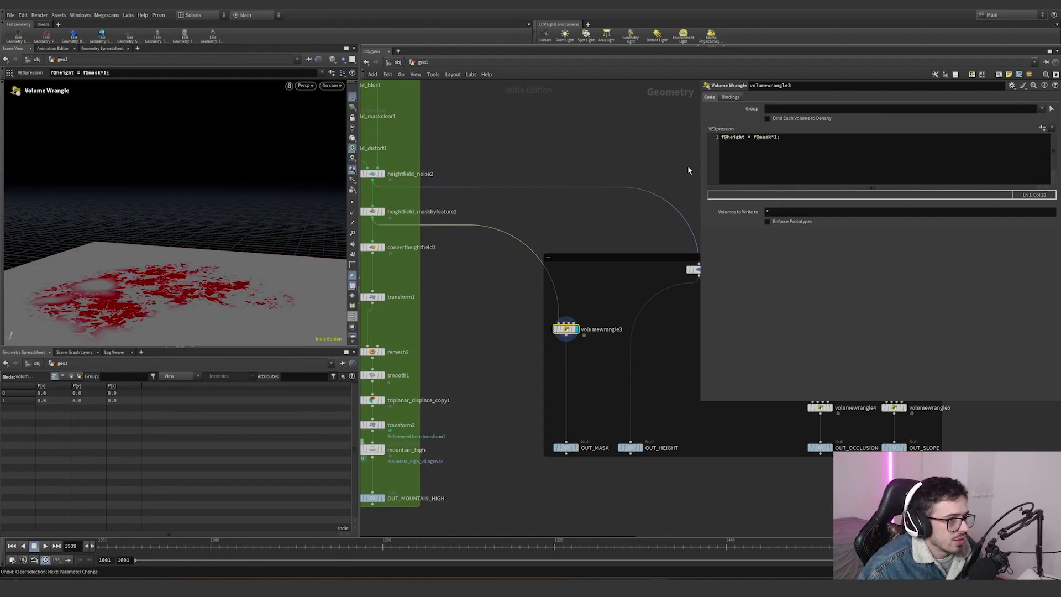
pyautogui.click(776, 143)
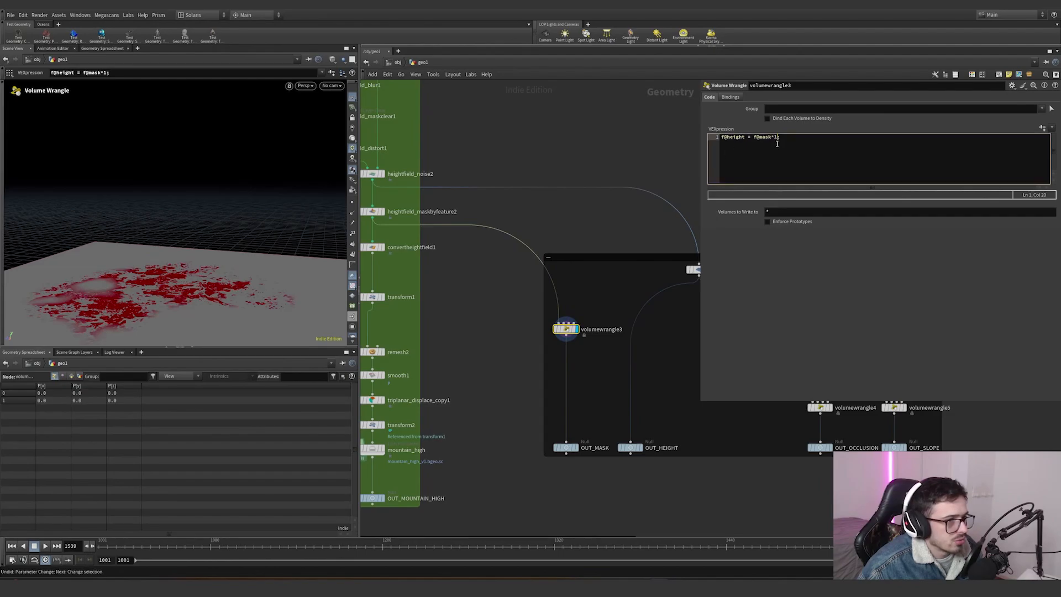
# - Orbit the masked heightfield and inspect the volume wrangle's input wiring and VEX code
pyautogui.click(688, 176)
pyautogui.keyDown('alt'); pyautogui.moveTo(219, 279); pyautogui.dragTo(235, 330); pyautogui.keyUp('alt')
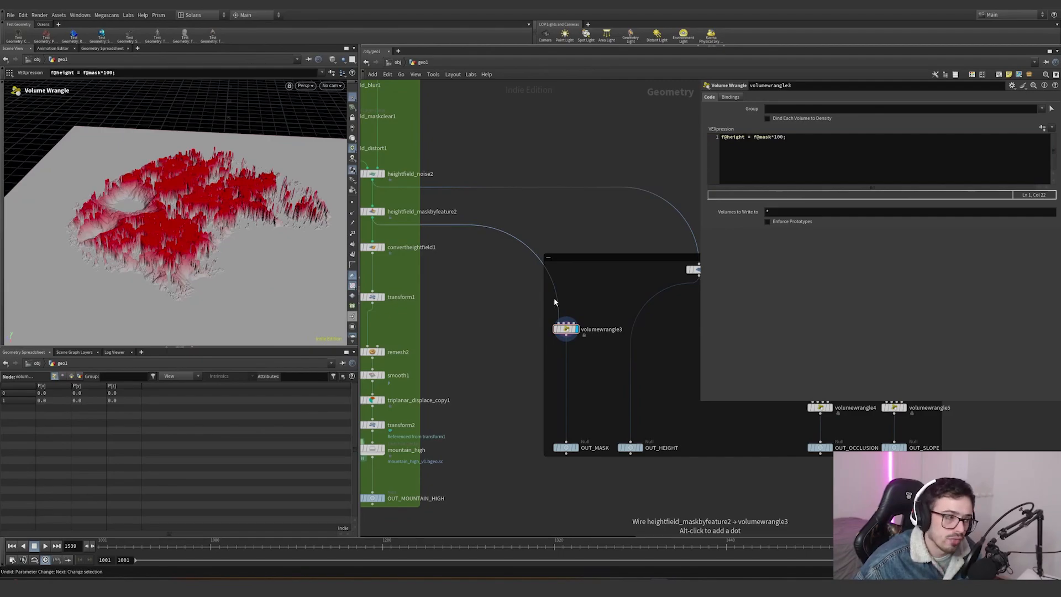
pyautogui.moveTo(527, 351); pyautogui.dragTo(656, 303)
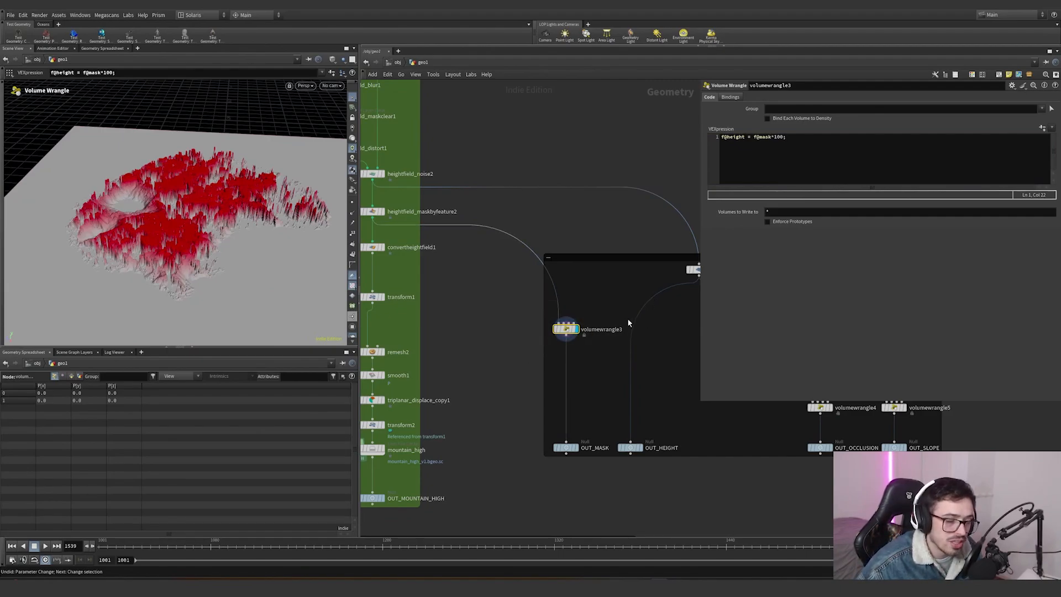
pyautogui.moveTo(596, 330); pyautogui.dragTo(655, 303)
pyautogui.middleClick(565, 328)
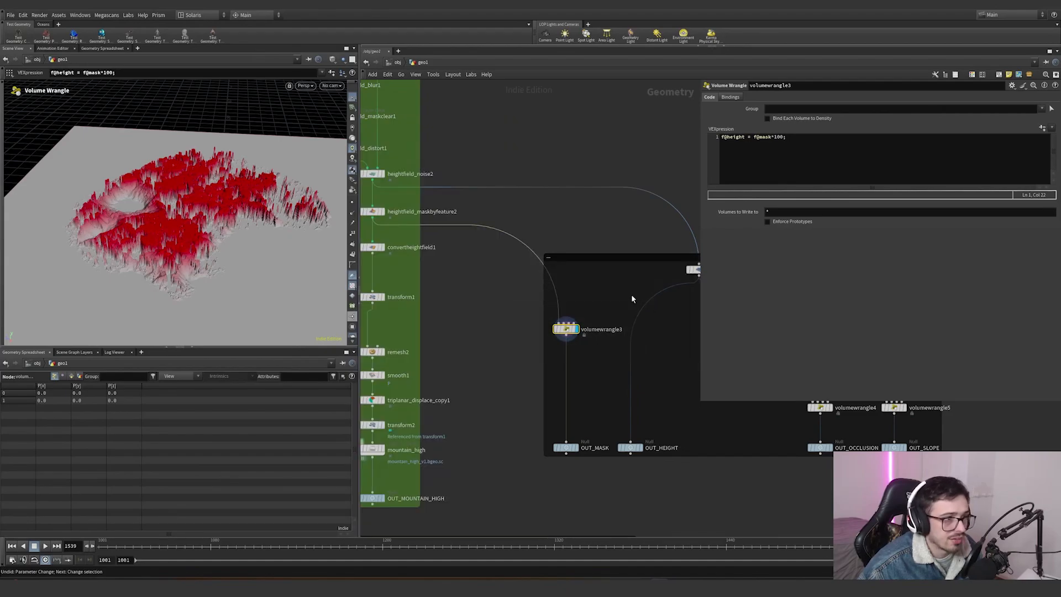
pyautogui.moveTo(744, 137); pyautogui.dragTo(733, 137)
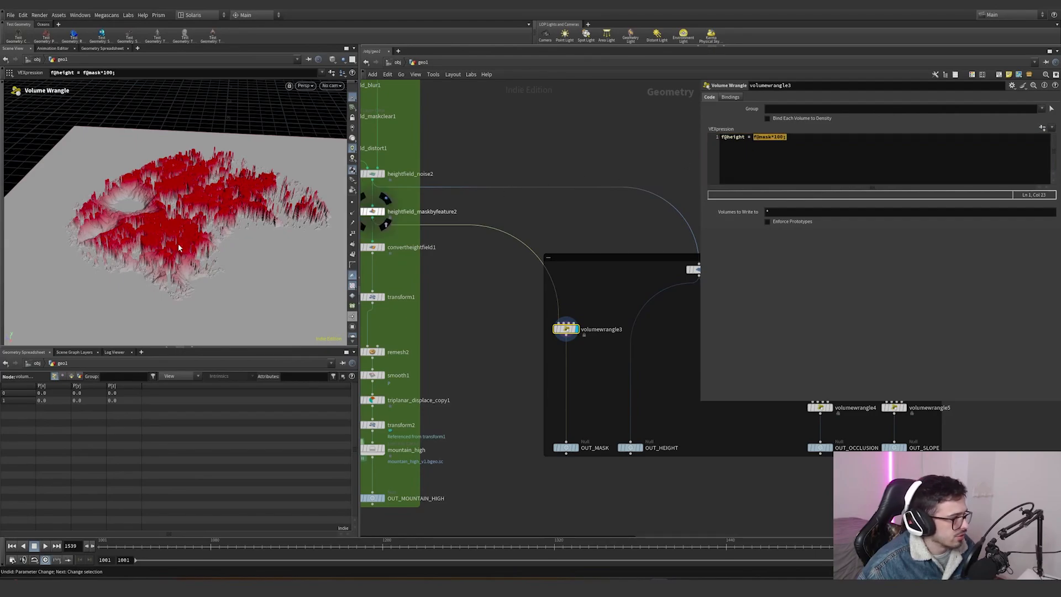
# - Orbit and zoom the viewport around the masked heightfield from the volume wrangle
pyautogui.keyDown('alt'); pyautogui.moveTo(173, 188); pyautogui.dragTo(174, 230); pyautogui.keyUp('alt')
pyautogui.scroll(4, 174, 231)
pyautogui.scroll(-4, 174, 231)
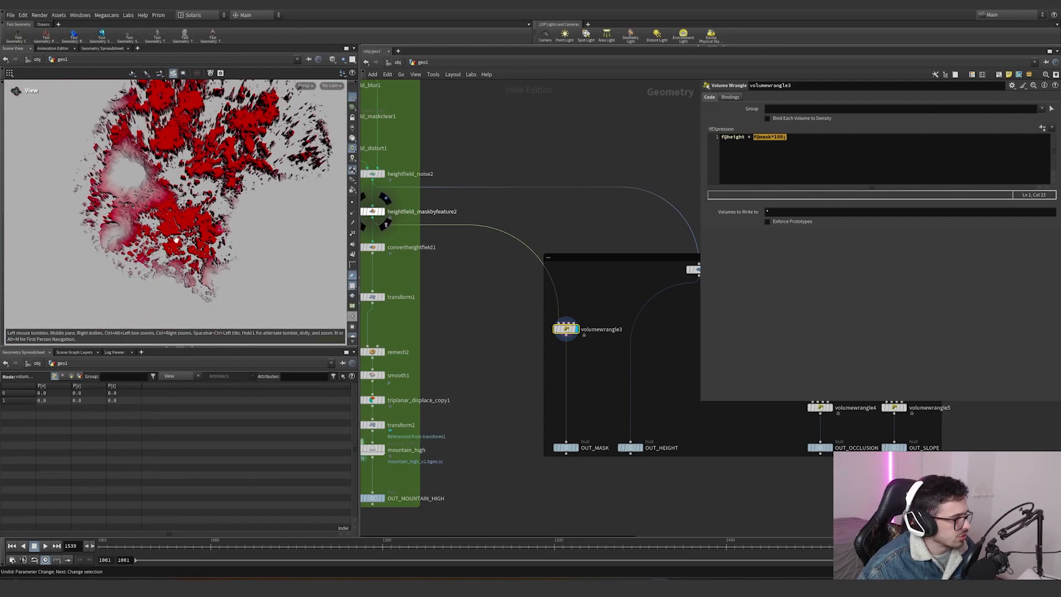
# - Pan the network to the heightfield resample node and display it in the viewport
pyautogui.moveTo(552, 310); pyautogui.dragTo(405, 304, button='middle')
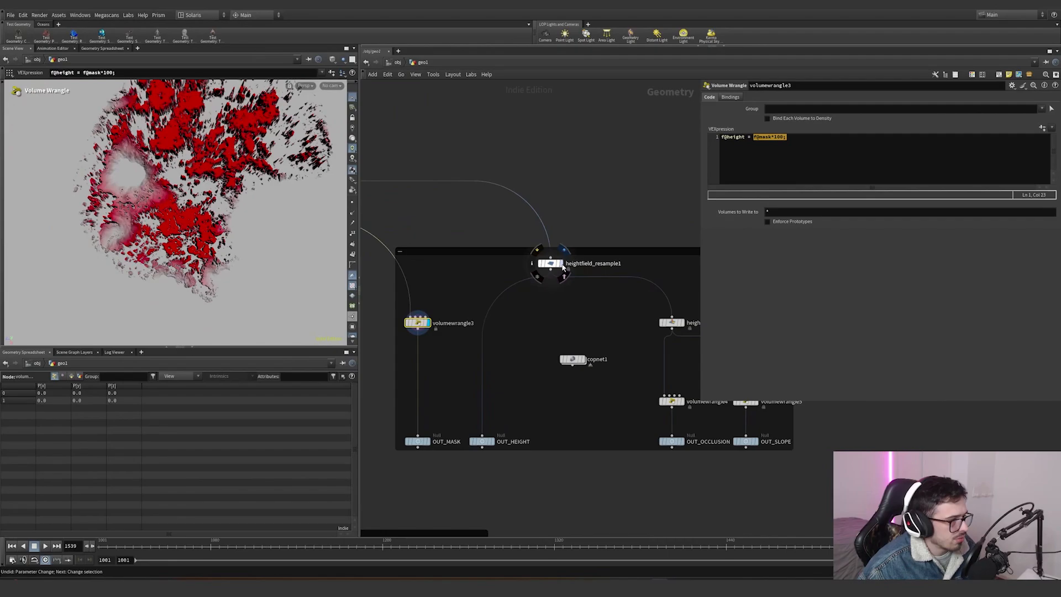
pyautogui.click(552, 265)
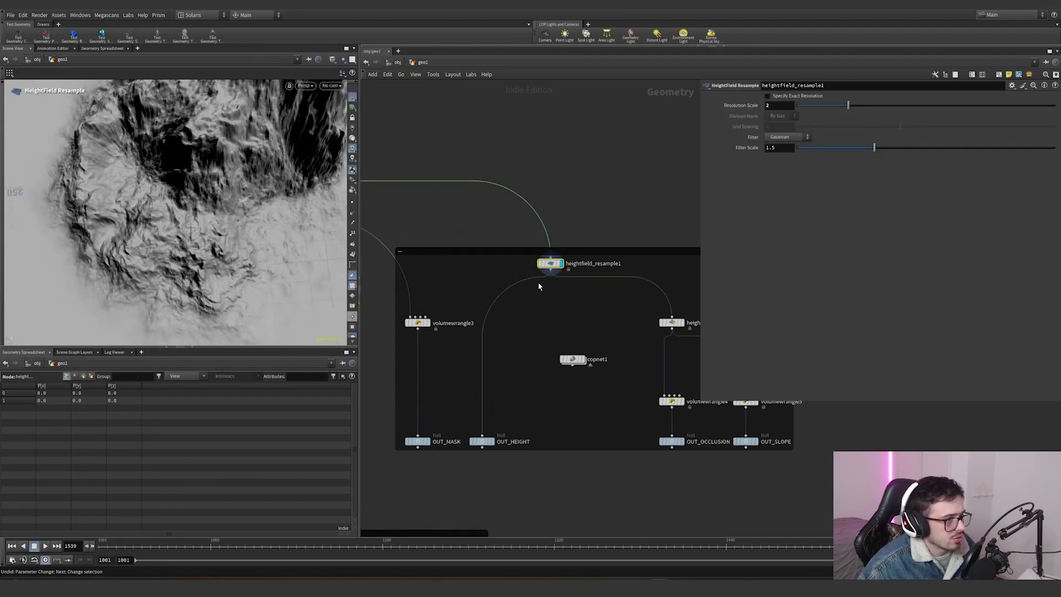
pyautogui.click(536, 251)
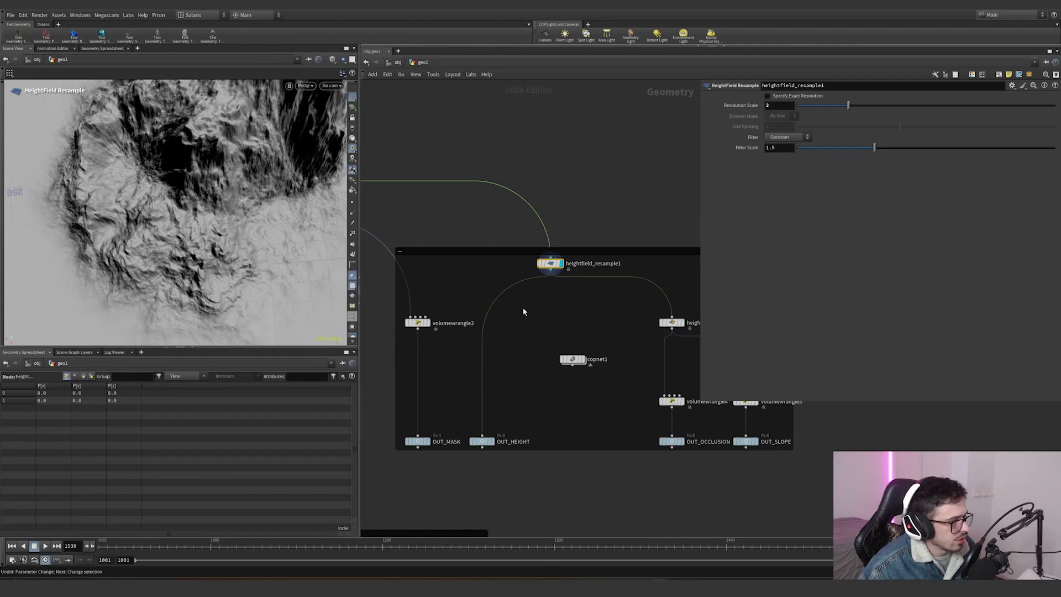
# - Display the OUT_HEIGHT null output node in the viewport
pyautogui.moveTo(513, 409); pyautogui.dragTo(477, 446)
pyautogui.click(495, 435)
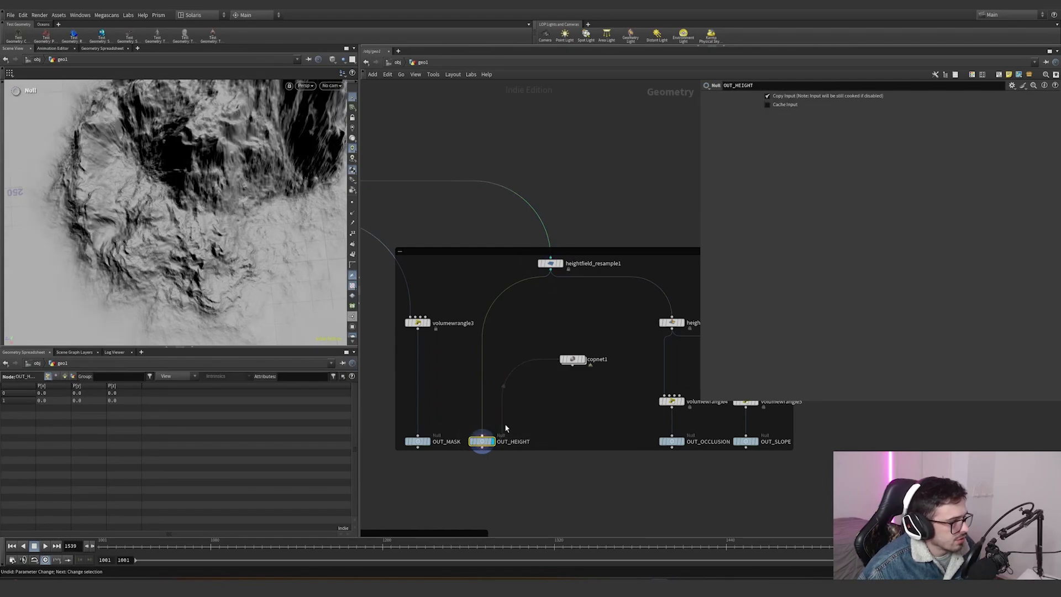
# - Display the heightfield_maskbyfeature4 occlusion mask node and orbit around the masked mountain
pyautogui.moveTo(627, 354); pyautogui.dragTo(511, 352, button='middle')
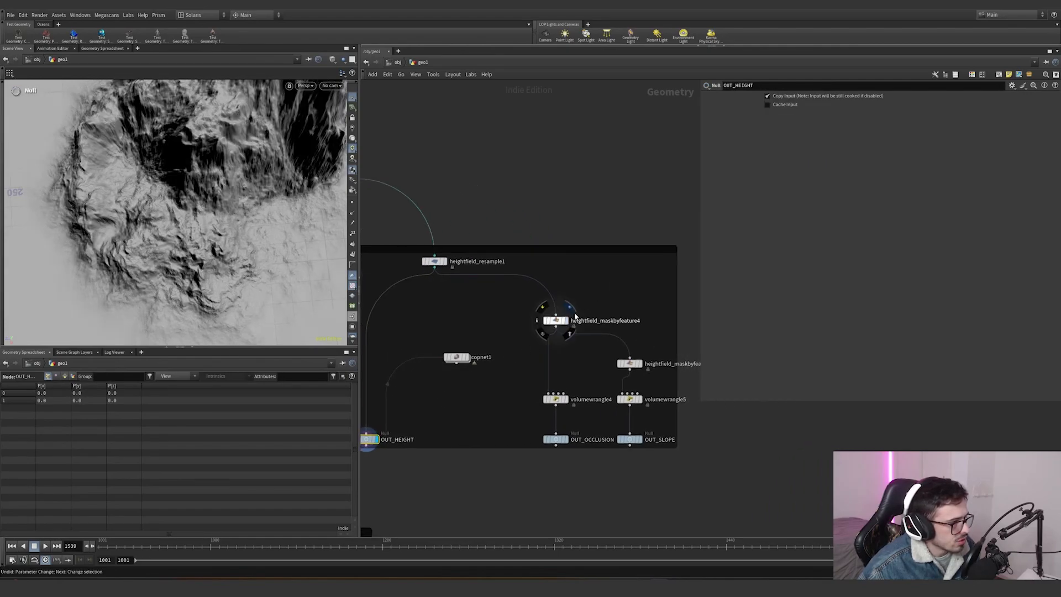
pyautogui.click(562, 320)
pyautogui.keyDown('alt'); pyautogui.moveTo(240, 188); pyautogui.dragTo(281, 157); pyautogui.keyUp('alt')
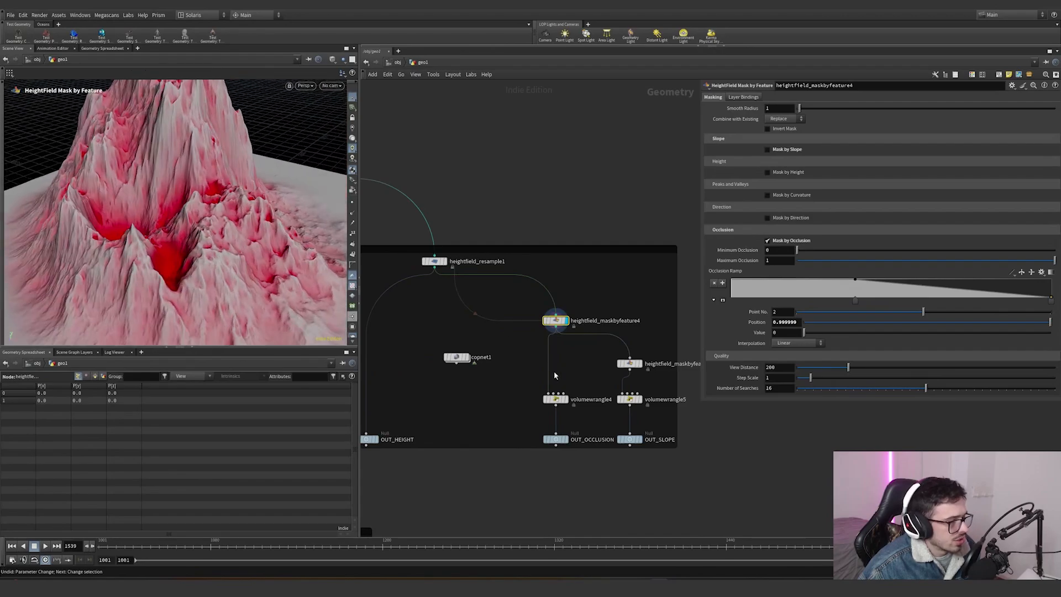
# - Display the volumewrangle4 node feeding the OUT_OCCLUSION output
pyautogui.scroll(1, 571, 446)
pyautogui.click(565, 392)
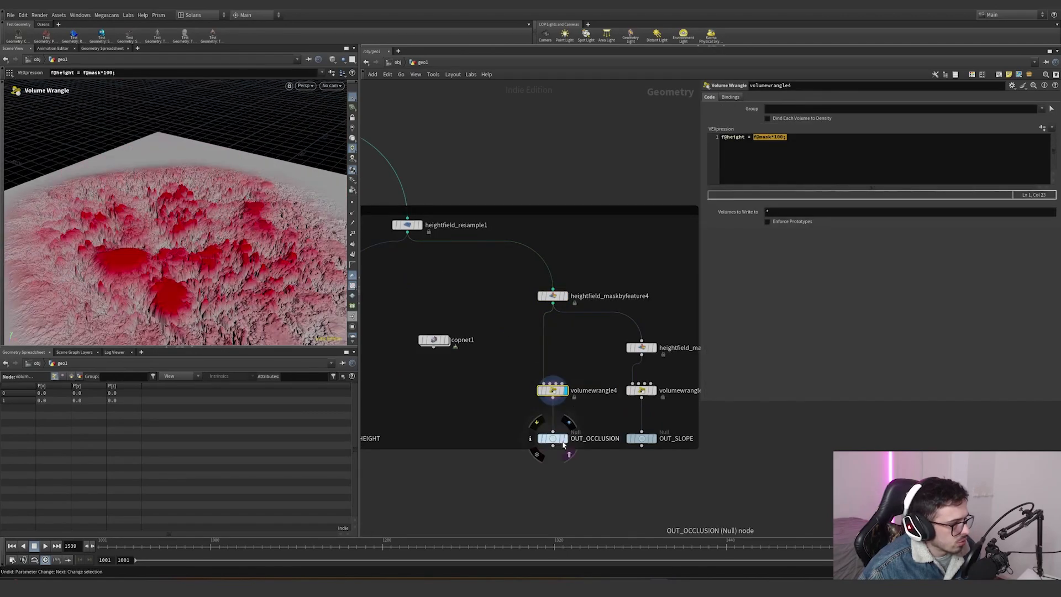
# - Pan to the slope branch and display the volumewrangle5 node feeding OUT_SLOPE
pyautogui.moveTo(656, 378); pyautogui.dragTo(568, 363, button='middle')
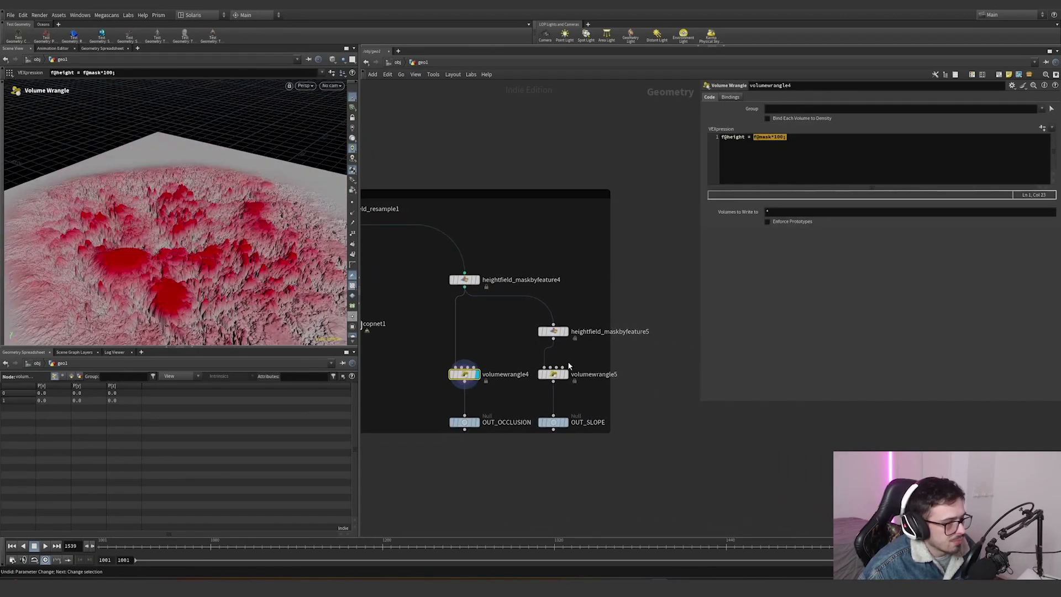
pyautogui.click(553, 374)
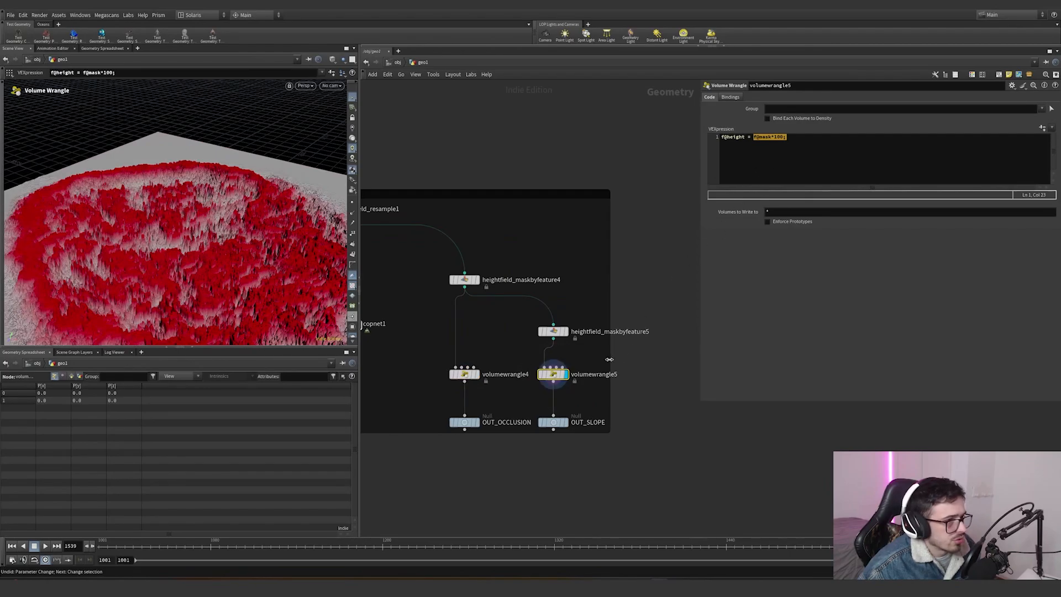
pyautogui.click(762, 166)
# - Display the heightfield_maskbyfeature5 slope mask node and inspect its slope settings
pyautogui.click(553, 331)
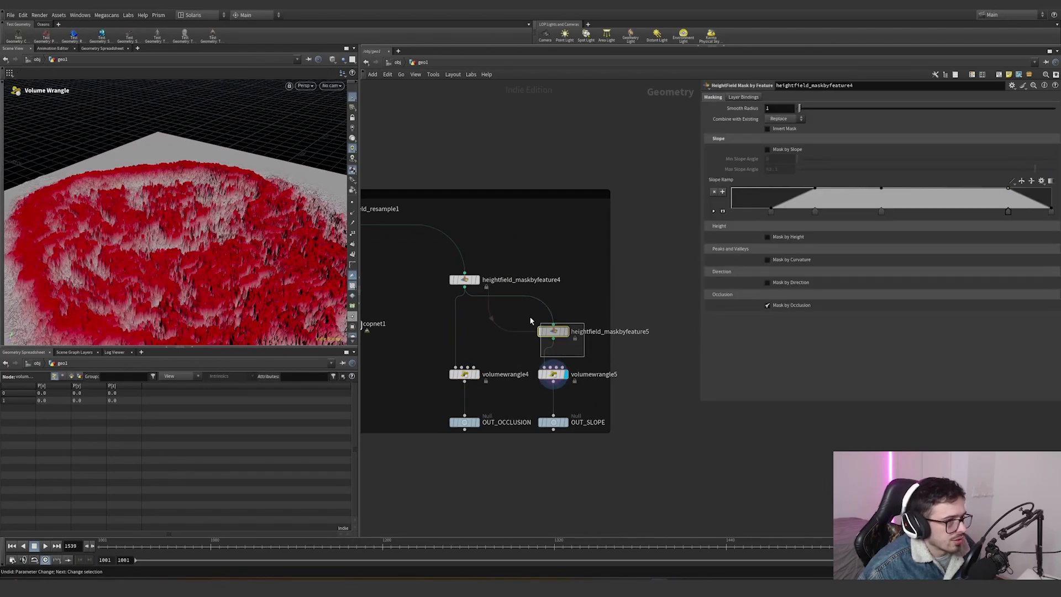
pyautogui.click(523, 290)
pyautogui.scroll(-2, 583, 330)
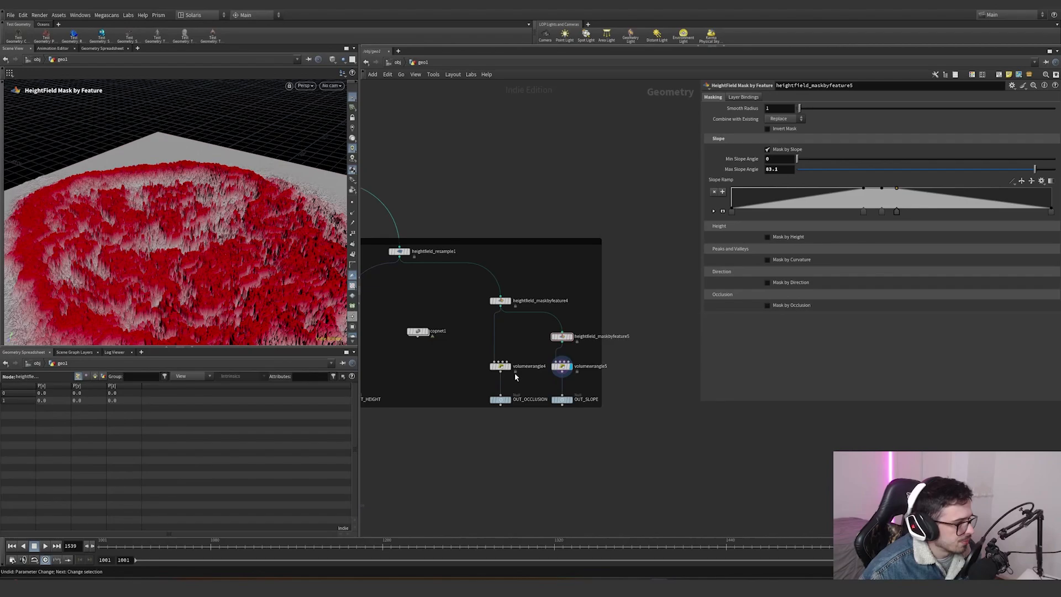
# - Dive into the copnet1 Copernicus network and display the sopimport2 node importing OUT_HEIGHT
pyautogui.click(504, 369)
pyautogui.scroll(-3, 513, 371)
pyautogui.moveTo(425, 418); pyautogui.dragTo(512, 322, button='middle')
pyautogui.scroll(5, 555, 269)
pyautogui.scroll(2, 555, 269)
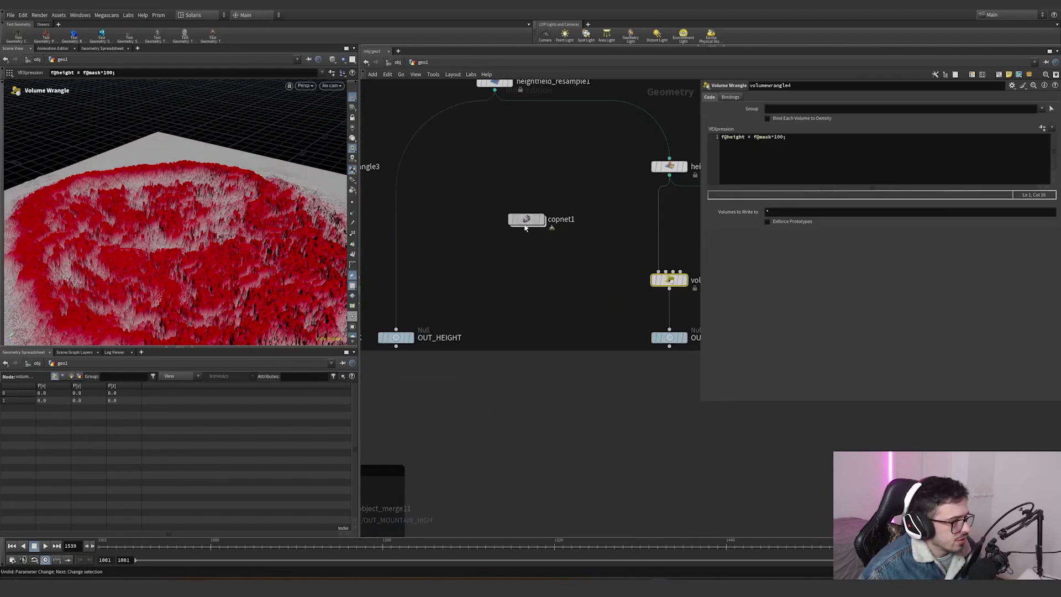
pyautogui.doubleClick(526, 220)
pyautogui.scroll(-4, 615, 206)
pyautogui.scroll(6, 472, 197)
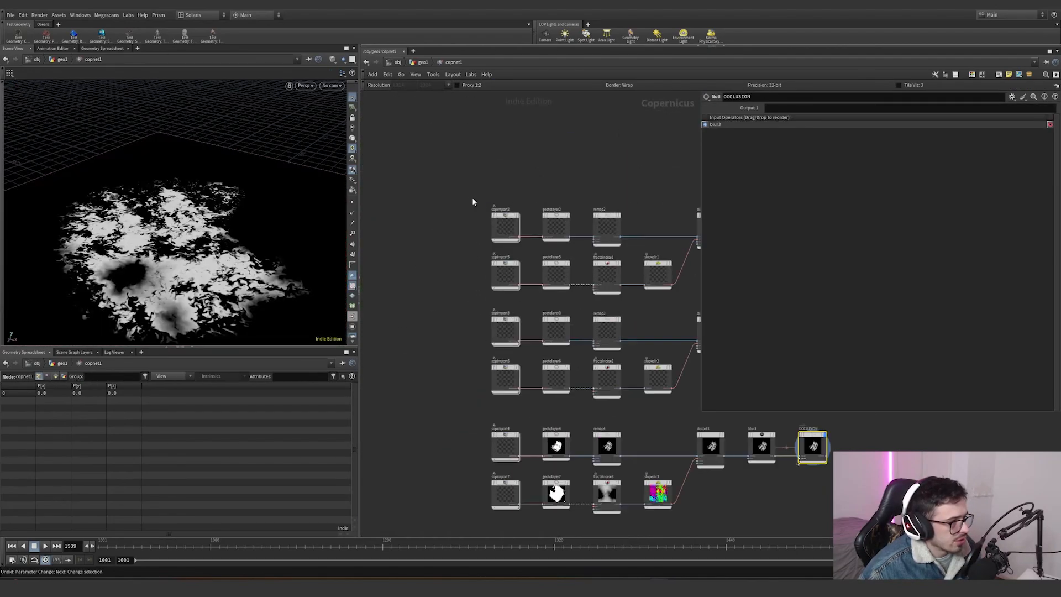
pyautogui.click(507, 221)
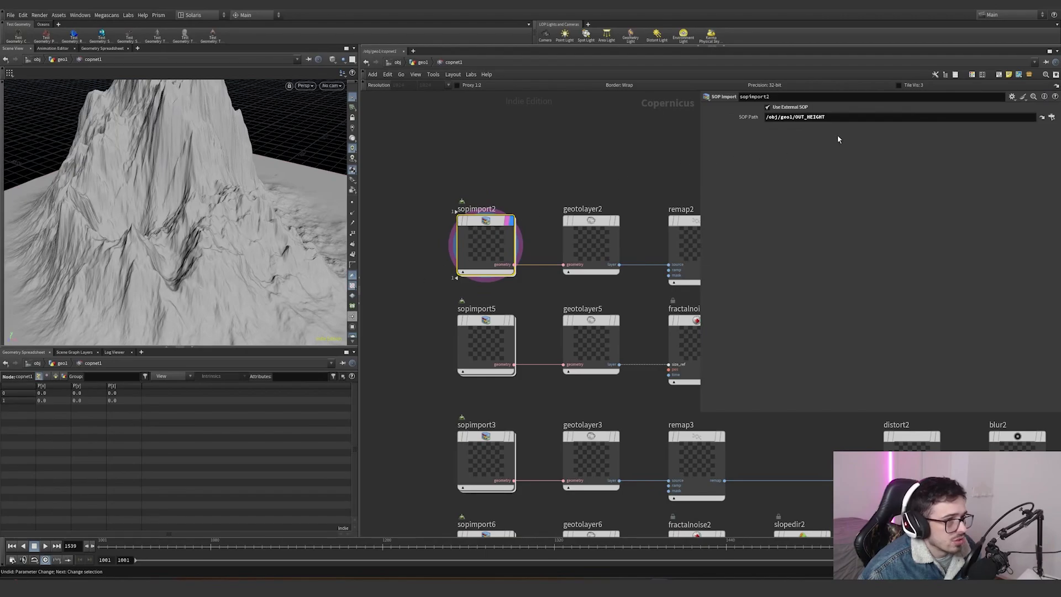
# - Display the geotolayer2 node and frame its converted height layer in the viewport
pyautogui.scroll(-2, 466, 323)
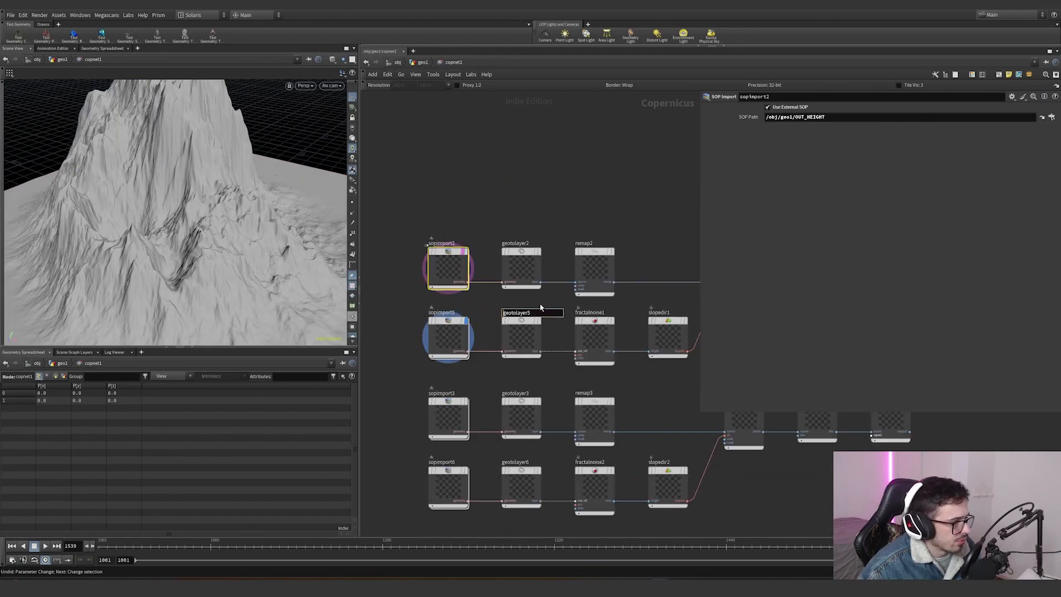
pyautogui.click(539, 253)
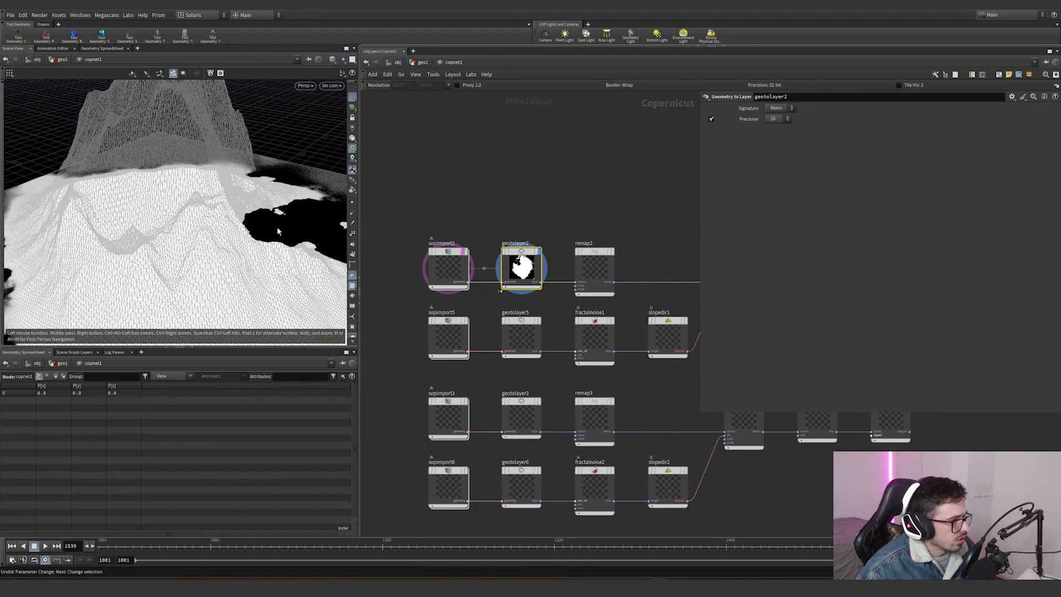
pyautogui.press('h')
pyautogui.scroll(3, 541, 254)
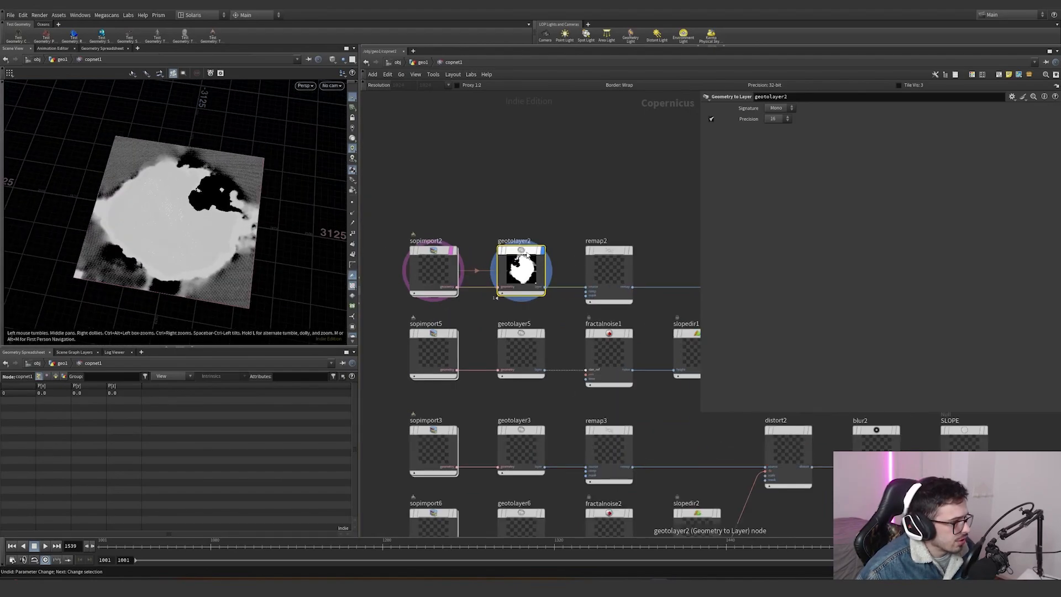
pyautogui.click(541, 255)
pyautogui.moveTo(287, 243); pyautogui.dragTo(303, 258)
pyautogui.moveTo(611, 208); pyautogui.dragTo(534, 209, button='middle')
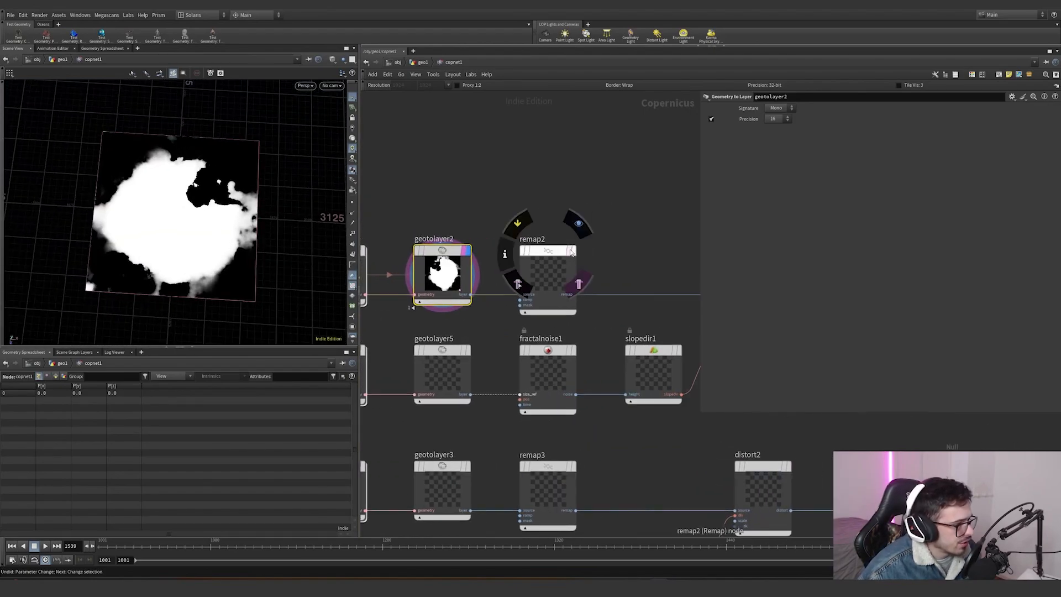
# - Display the remap2 node and inspect its remap parameters
pyautogui.click(571, 252)
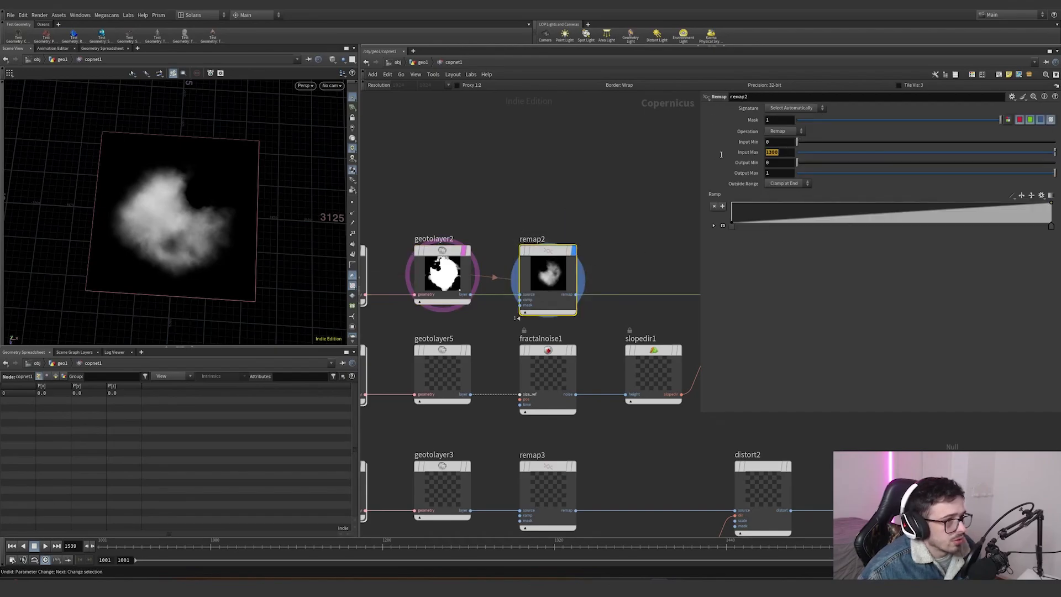
pyautogui.click(595, 202)
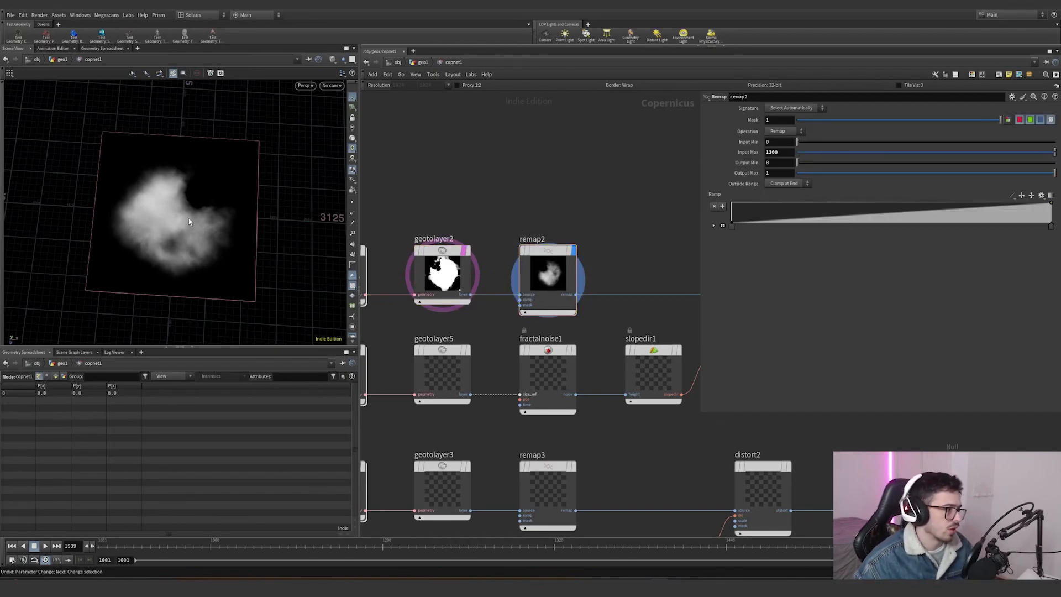
pyautogui.scroll(-2, 503, 219)
pyautogui.moveTo(631, 226); pyautogui.dragTo(686, 208, button='middle')
pyautogui.scroll(-1, 663, 212)
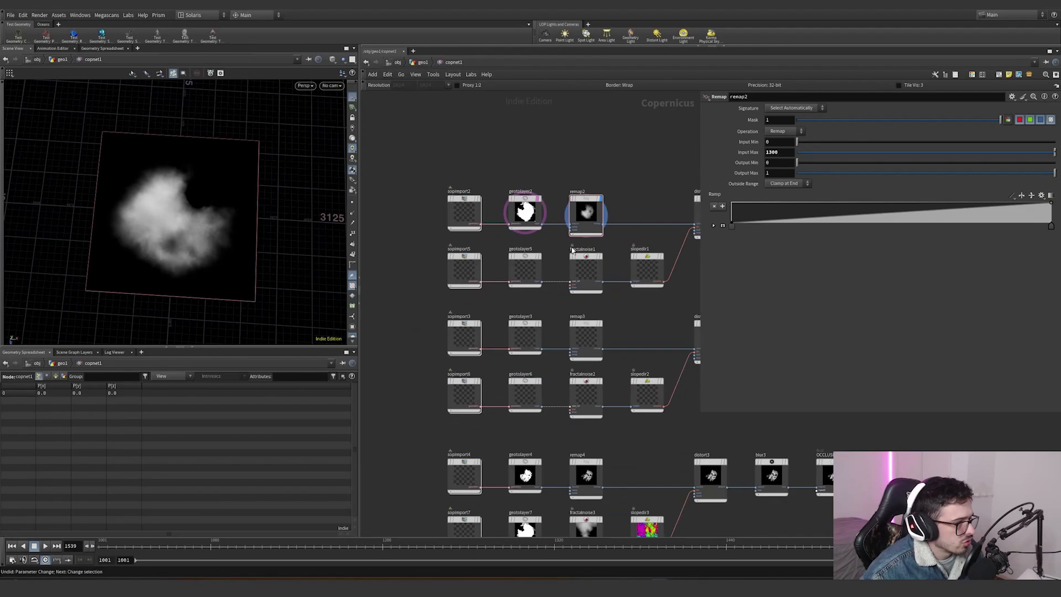
# - Display the geotolayer5 node in the second row of the network
pyautogui.scroll(2, 540, 260)
pyautogui.click(541, 260)
pyautogui.moveTo(550, 250); pyautogui.dragTo(498, 269, button='middle')
pyautogui.scroll(2, 562, 293)
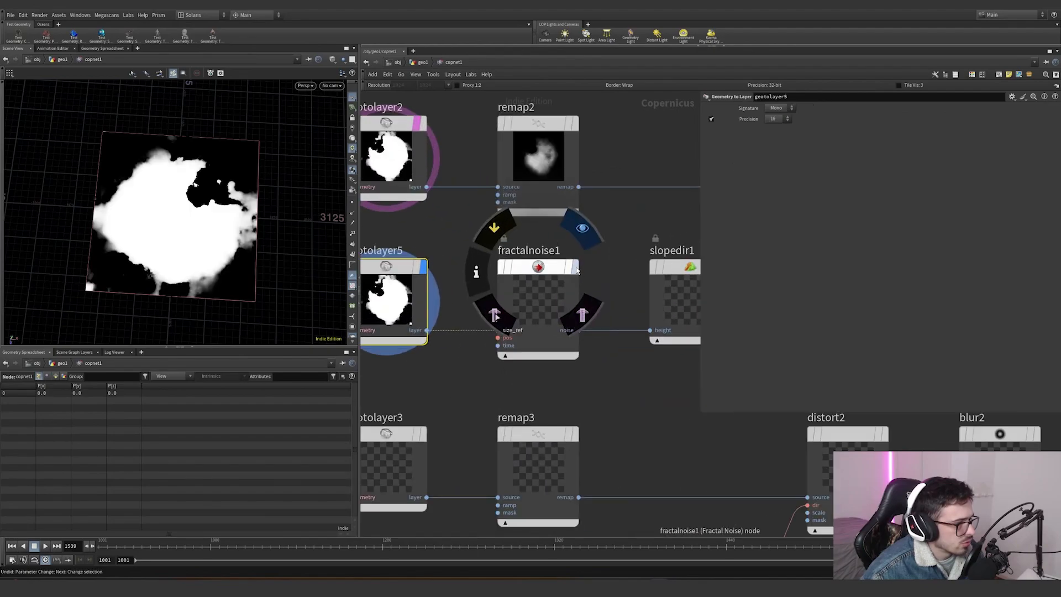
# - Display the fractalnoise1 node and inspect its noise settings
pyautogui.click(575, 230)
pyautogui.moveTo(614, 247); pyautogui.dragTo(546, 307)
pyautogui.scroll(-2, 532, 290)
pyautogui.moveTo(652, 257); pyautogui.dragTo(541, 285, button='middle')
pyautogui.press('y')
pyautogui.moveTo(425, 345); pyautogui.dragTo(420, 326)
pyautogui.hotkey('ctrl', 'z')
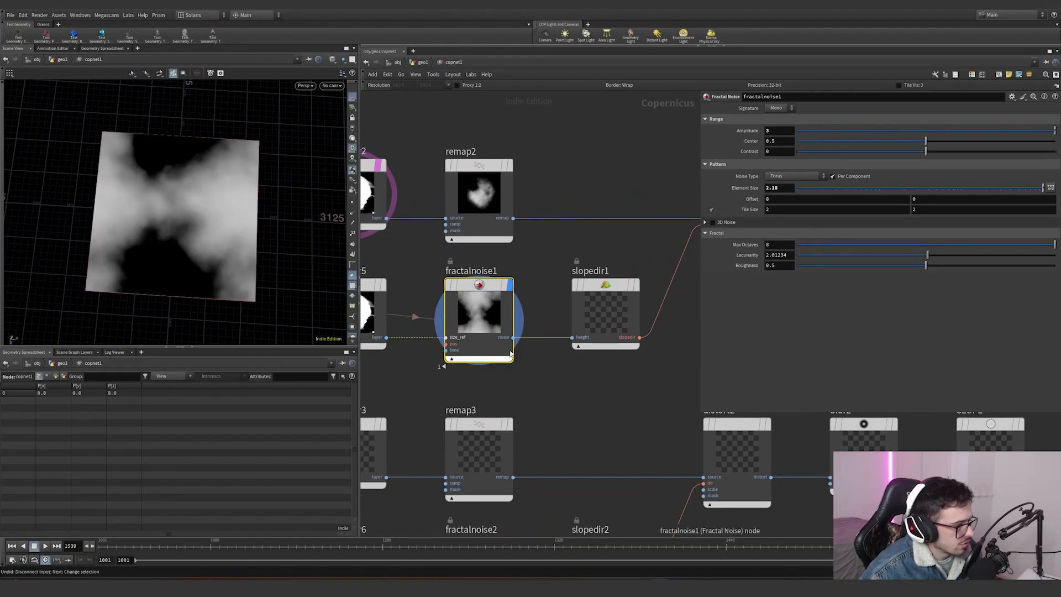
pyautogui.moveTo(541, 261)
pyautogui.mouseDown()
pyautogui.moveTo(424, 375)
pyautogui.moveTo(398, 378)
pyautogui.moveTo(438, 370)
pyautogui.moveTo(459, 351)
pyautogui.moveTo(445, 351)
pyautogui.mouseUp()
pyautogui.hotkey('ctrl', 'z')
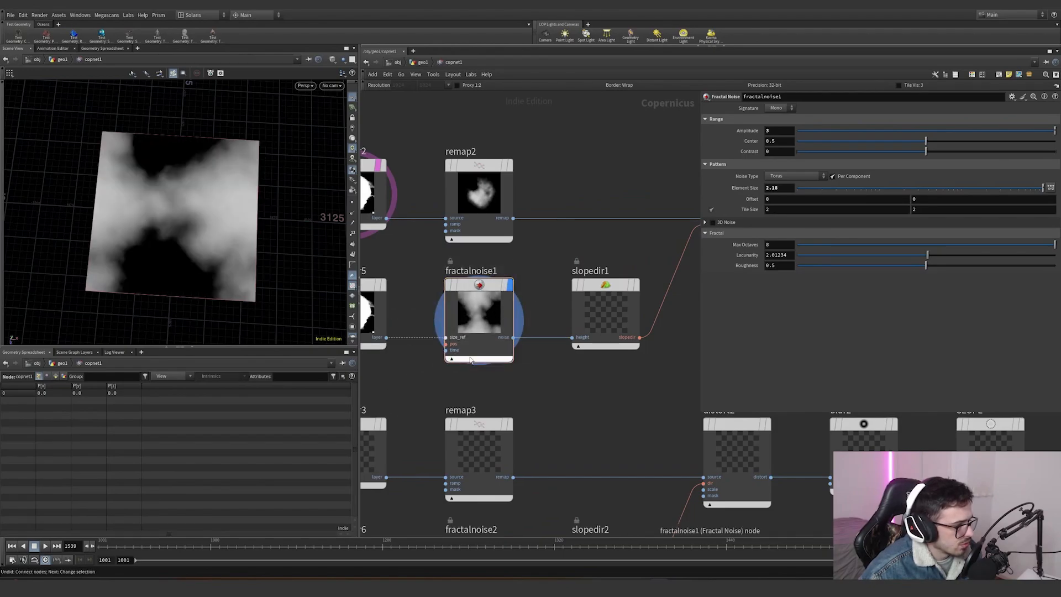
# - Pan to the slopedir1 node and display its slope direction output
pyautogui.moveTo(562, 379); pyautogui.dragTo(487, 305)
pyautogui.scroll(-2, 430, 299)
pyautogui.moveTo(429, 300); pyautogui.dragTo(452, 306, button='middle')
pyautogui.scroll(-1, 552, 284)
pyautogui.scroll(1, 519, 289)
pyautogui.click(556, 309)
pyautogui.moveTo(578, 372); pyautogui.dragTo(504, 300)
pyautogui.moveTo(169, 230)
pyautogui.keyDown('alt'); pyautogui.mouseDown()
pyautogui.moveTo(179, 230)
pyautogui.moveTo(168, 231)
pyautogui.mouseUp(); pyautogui.keyUp('alt')
pyautogui.scroll(3, 167, 231)
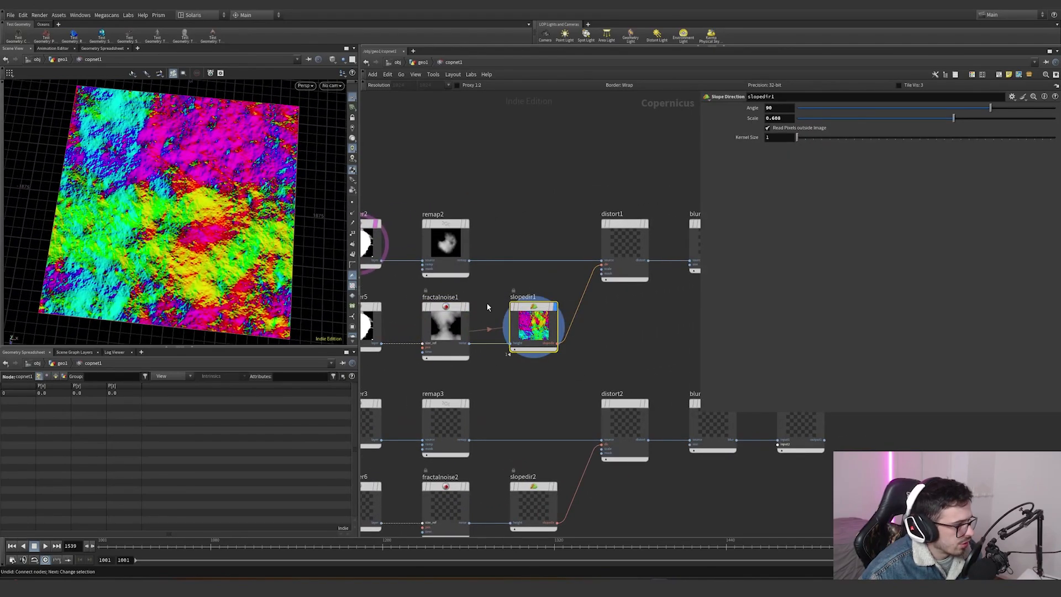
# - Orbit around the slope direction output in the viewport and undo the view change
pyautogui.moveTo(493, 345); pyautogui.dragTo(529, 338, button='middle')
pyautogui.moveTo(519, 338); pyautogui.dragTo(418, 337)
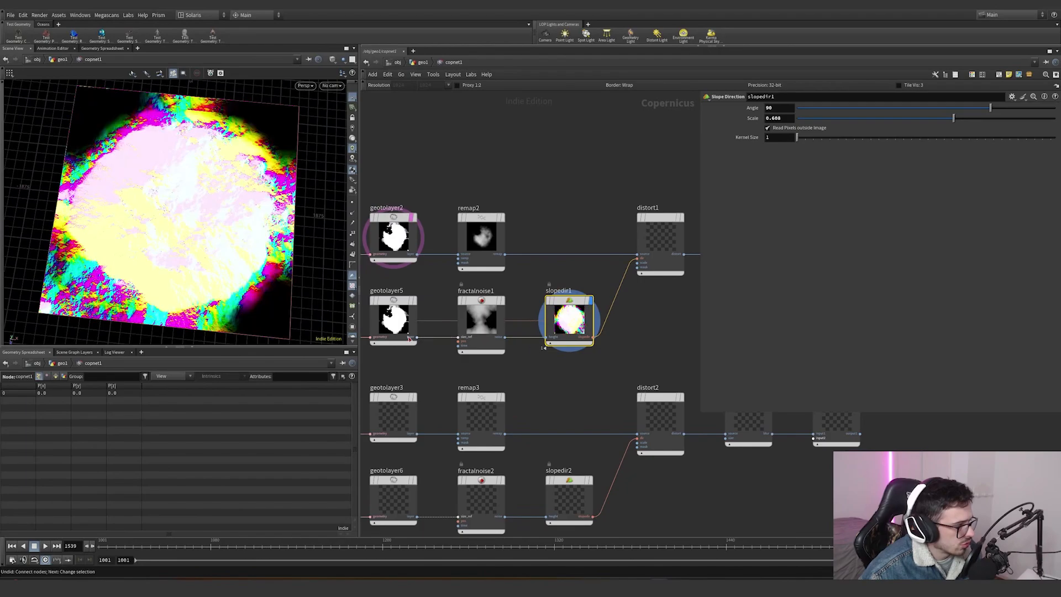
pyautogui.keyDown('alt'); pyautogui.moveTo(224, 245); pyautogui.dragTo(302, 257); pyautogui.keyUp('alt')
pyautogui.hotkey('ctrl', 'z')
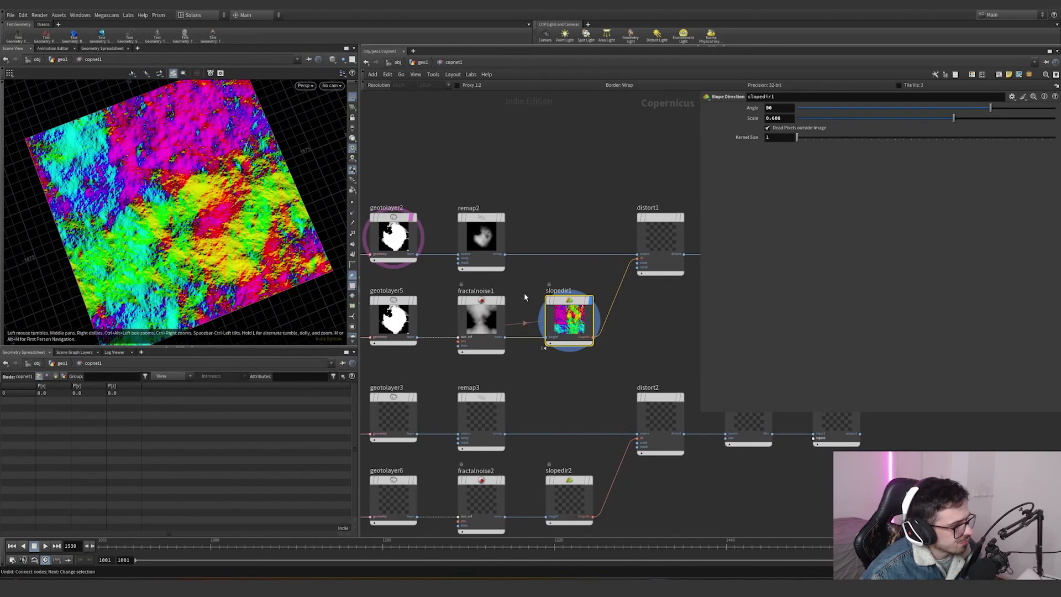
# - Display the distort1 node and zoom into its distorted mask in the viewport
pyautogui.moveTo(523, 293); pyautogui.dragTo(408, 312, button='middle')
pyautogui.click(566, 242)
pyautogui.click(558, 243)
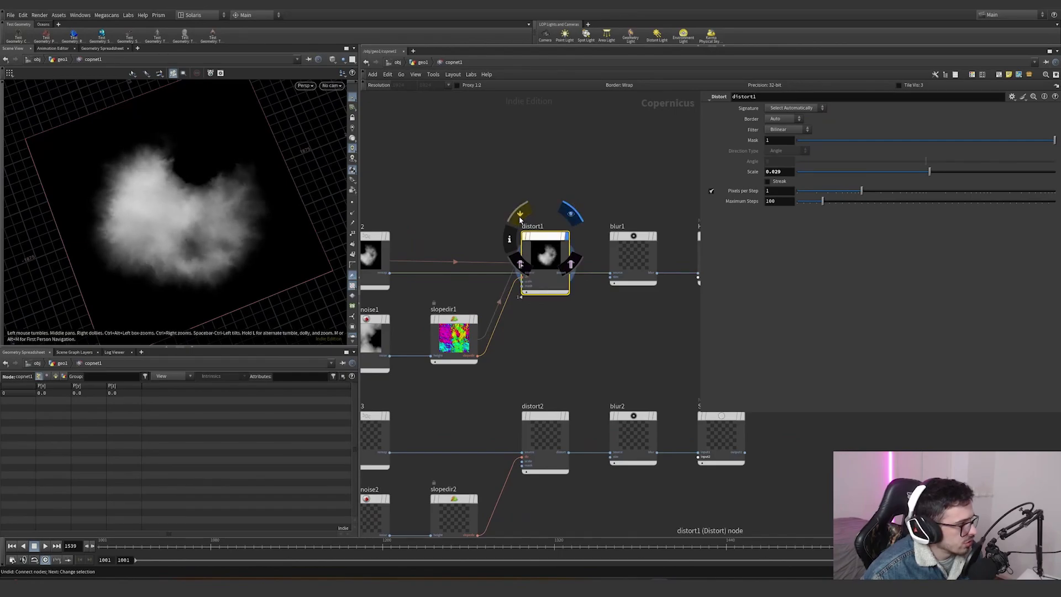
pyautogui.scroll(2, 127, 231)
pyautogui.scroll(5, 128, 231)
pyautogui.moveTo(147, 234); pyautogui.dragTo(237, 241, button='middle')
pyautogui.scroll(-4, 243, 242)
pyautogui.scroll(4, 244, 242)
pyautogui.moveTo(332, 193); pyautogui.dragTo(234, 234, button='middle')
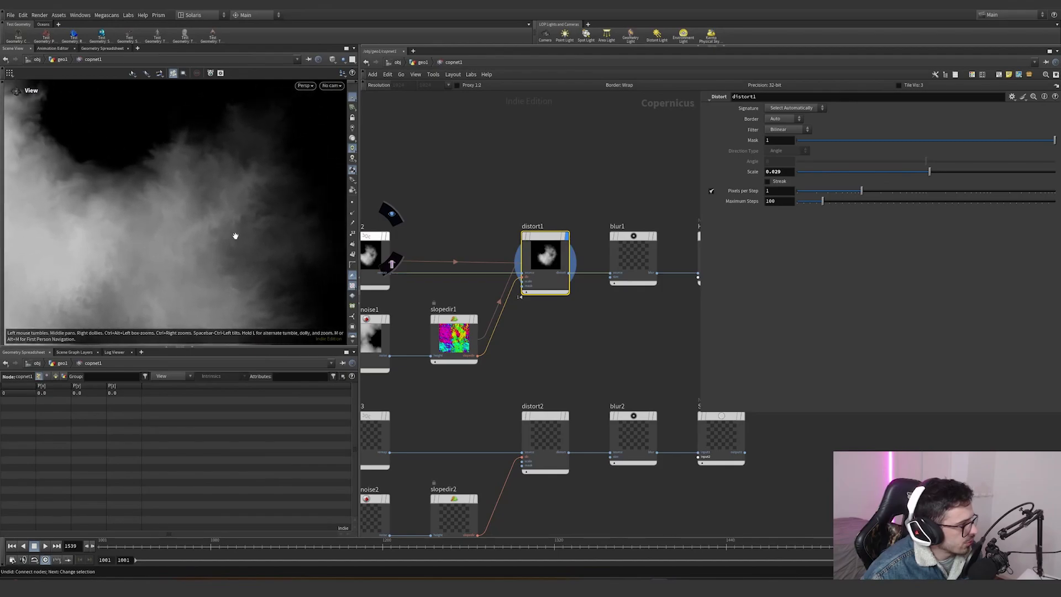
# - Display the blur1 node following distort1
pyautogui.moveTo(526, 237)
pyautogui.click(521, 217)
pyautogui.click(521, 217)
pyautogui.moveTo(655, 285); pyautogui.dragTo(545, 301, button='middle')
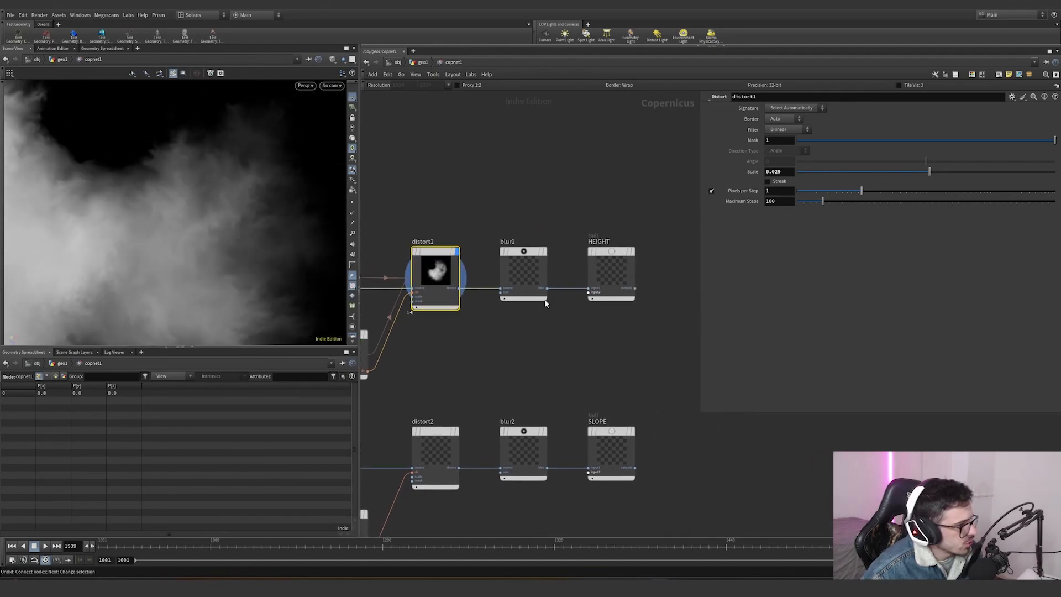
pyautogui.click(548, 229)
pyautogui.moveTo(571, 220); pyautogui.dragTo(537, 268)
# - Display the HEIGHT output null at the end of the first branch
pyautogui.moveTo(619, 252)
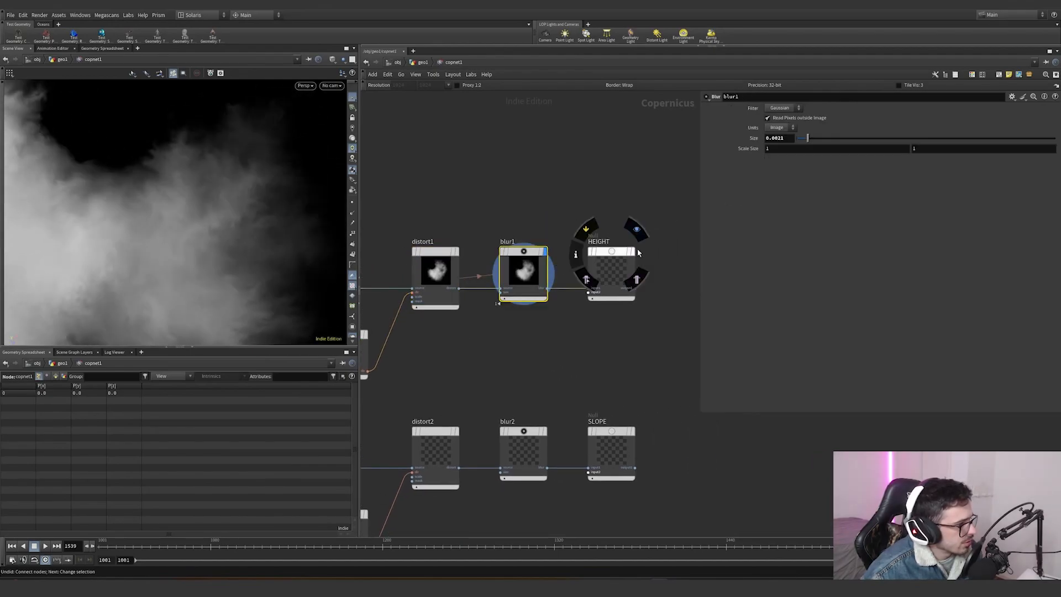
pyautogui.click(636, 230)
pyautogui.moveTo(670, 227); pyautogui.dragTo(536, 318)
# - Pan down and display the SLOPE output null
pyautogui.scroll(-2, 553, 352)
pyautogui.scroll(-3, 553, 354)
pyautogui.moveTo(477, 407); pyautogui.dragTo(404, 348, button='middle')
pyautogui.scroll(2, 545, 348)
pyautogui.scroll(2, 544, 336)
pyautogui.moveTo(548, 310)
pyautogui.click(570, 281)
# - Navigate the network and display the OCCLUSION output null
pyautogui.moveTo(621, 367); pyautogui.dragTo(539, 305)
pyautogui.scroll(-3, 504, 406)
pyautogui.scroll(-2, 504, 406)
pyautogui.moveTo(504, 406); pyautogui.dragTo(591, 359, button='middle')
pyautogui.scroll(4, 451, 327)
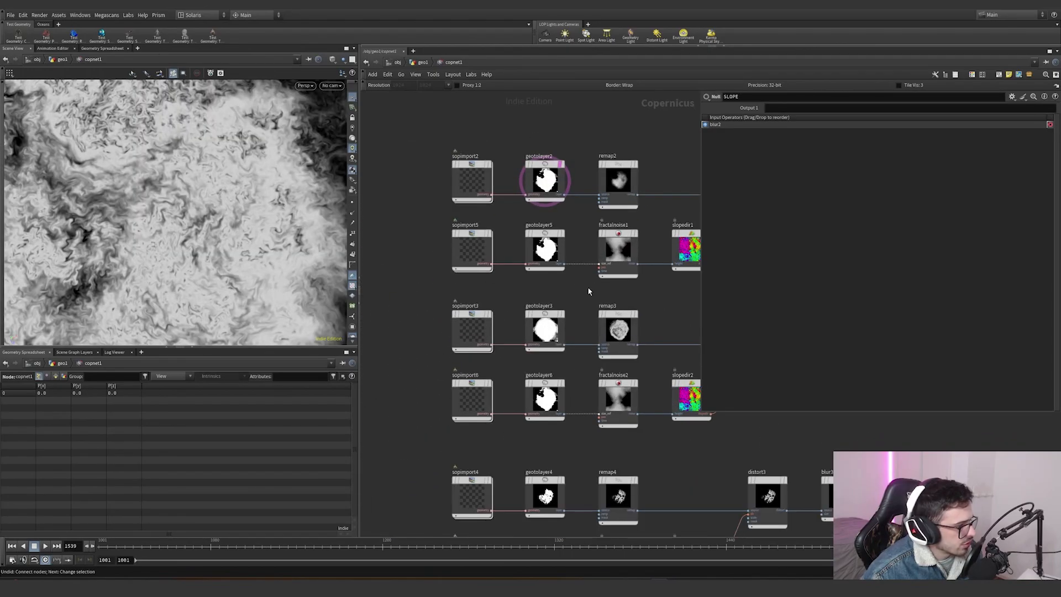
pyautogui.moveTo(574, 299); pyautogui.dragTo(564, 305)
pyautogui.scroll(-4, 582, 297)
pyautogui.moveTo(634, 423); pyautogui.dragTo(458, 383, button='middle')
pyautogui.scroll(3, 602, 344)
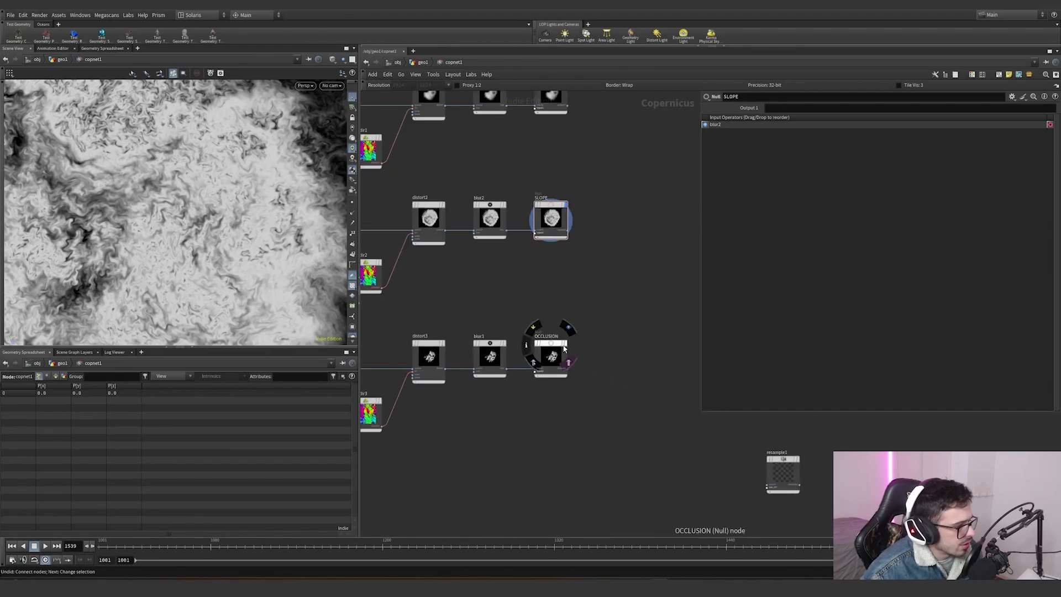
pyautogui.click(572, 353)
# - Zoom out over the whole Copernicus network and select the HEIGHT output null
pyautogui.scroll(-3, 580, 301)
pyautogui.moveTo(587, 147); pyautogui.dragTo(354, 380)
pyautogui.click(613, 201)
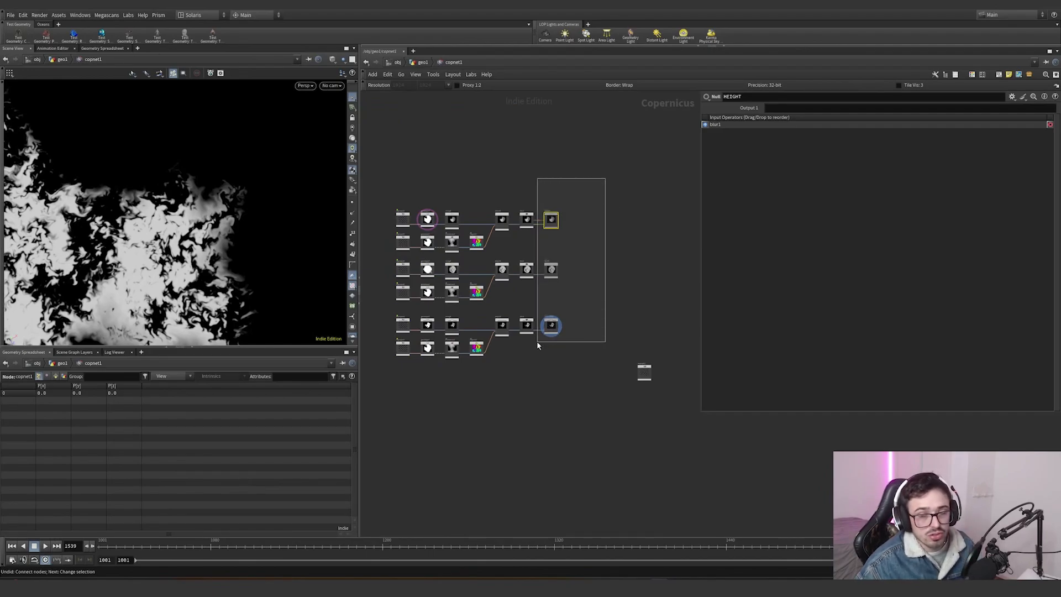
# - Enter the Copernicus network and add a ROP Image Output node beside the output nulls
pyautogui.click(423, 62)
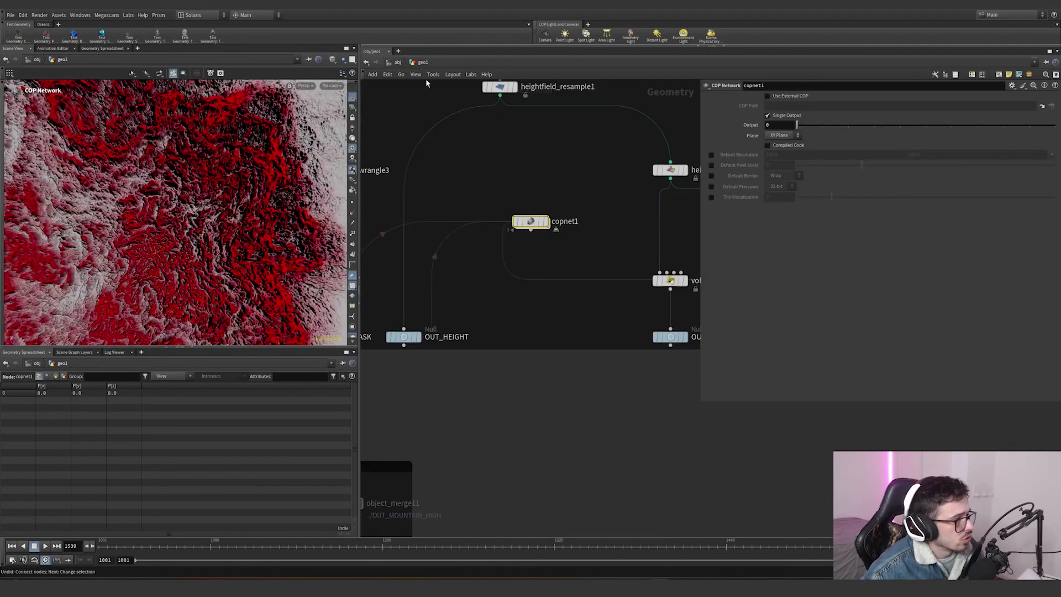
pyautogui.scroll(-3, 618, 320)
pyautogui.moveTo(658, 323); pyautogui.dragTo(511, 238)
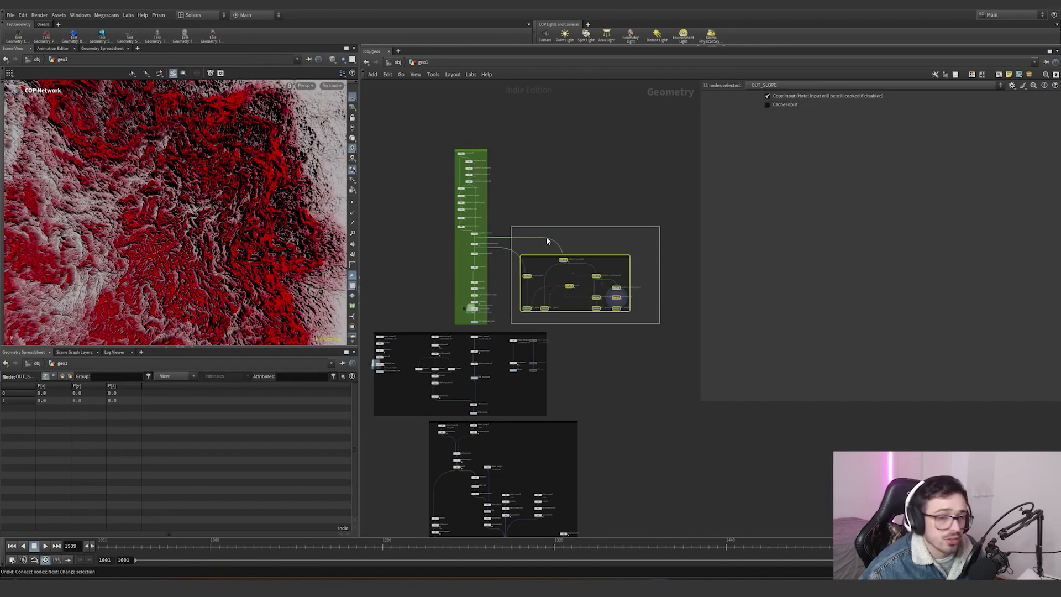
pyautogui.scroll(2, 529, 277)
pyautogui.scroll(-2, 505, 301)
pyautogui.scroll(4, 614, 319)
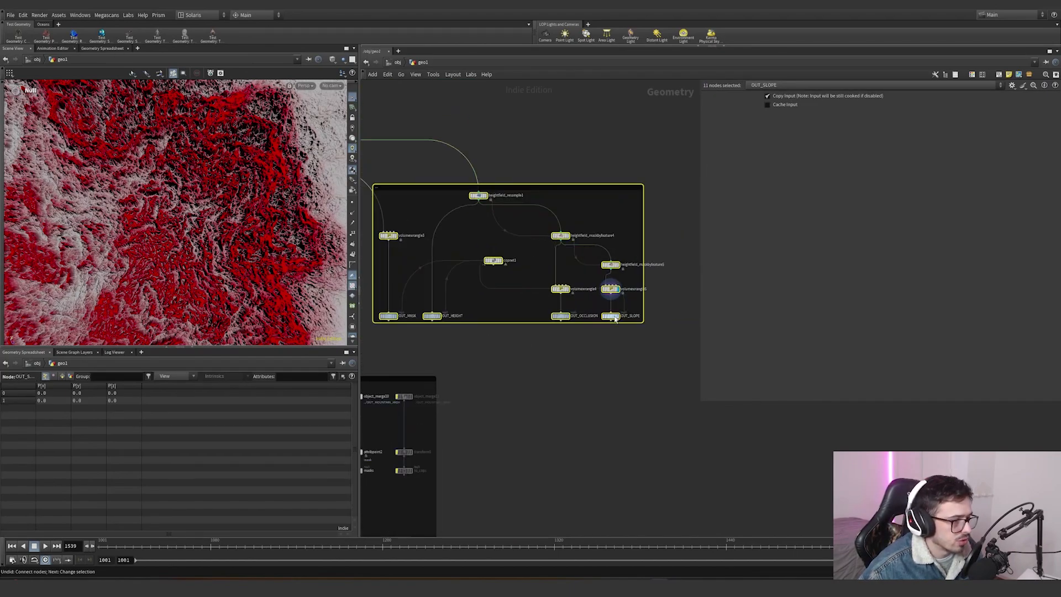
pyautogui.doubleClick(492, 260)
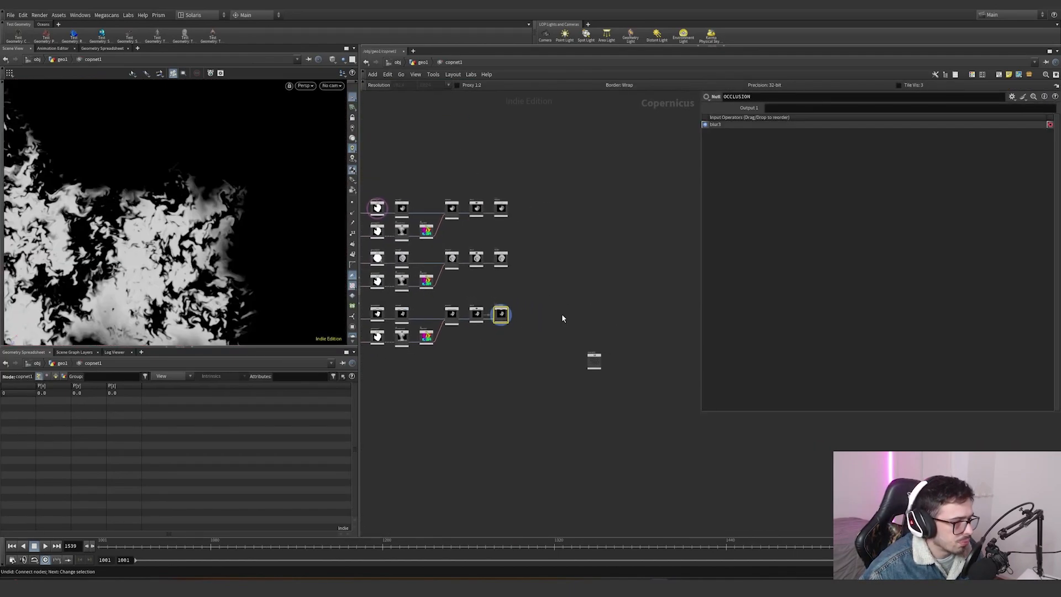
pyautogui.press('Tab')
pyautogui.write('bake')
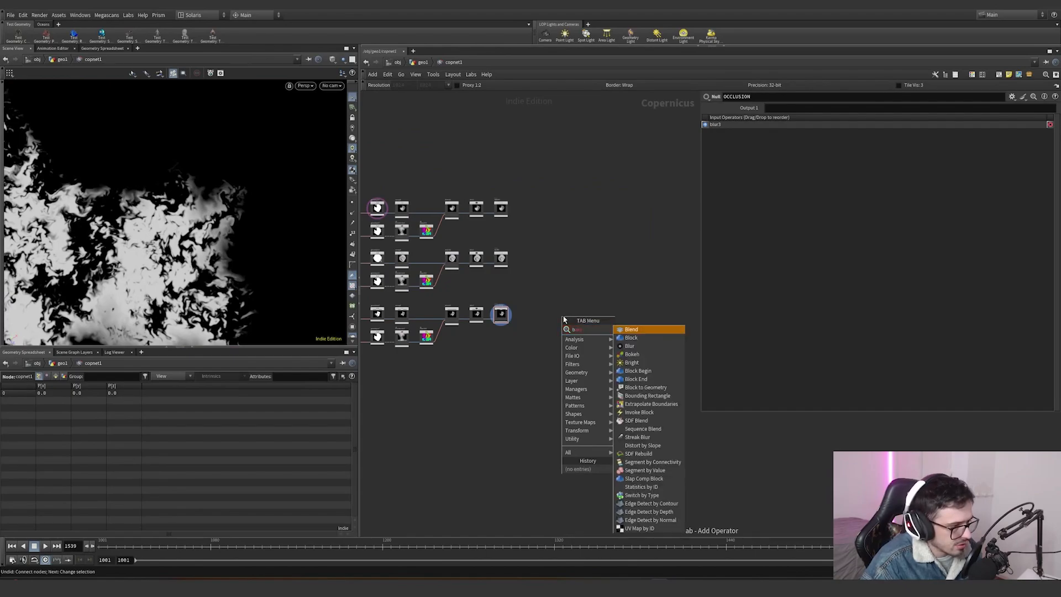
pyautogui.press('BackSpace')
pyautogui.press('BackSpace')
pyautogui.press('BackSpace')
pyautogui.press('BackSpace')
pyautogui.write('out')
pyautogui.press('Down')
pyautogui.press('Return')
pyautogui.click(579, 316)
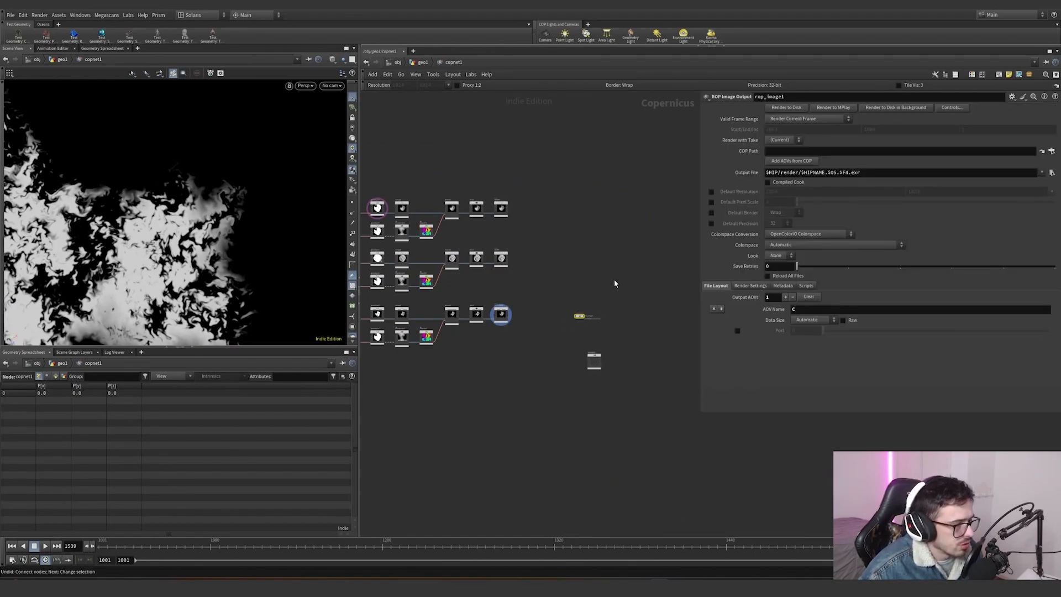
# - Add a Mono to RGB node and wire the HEIGHT null's output into it
pyautogui.moveTo(520, 195); pyautogui.dragTo(493, 228)
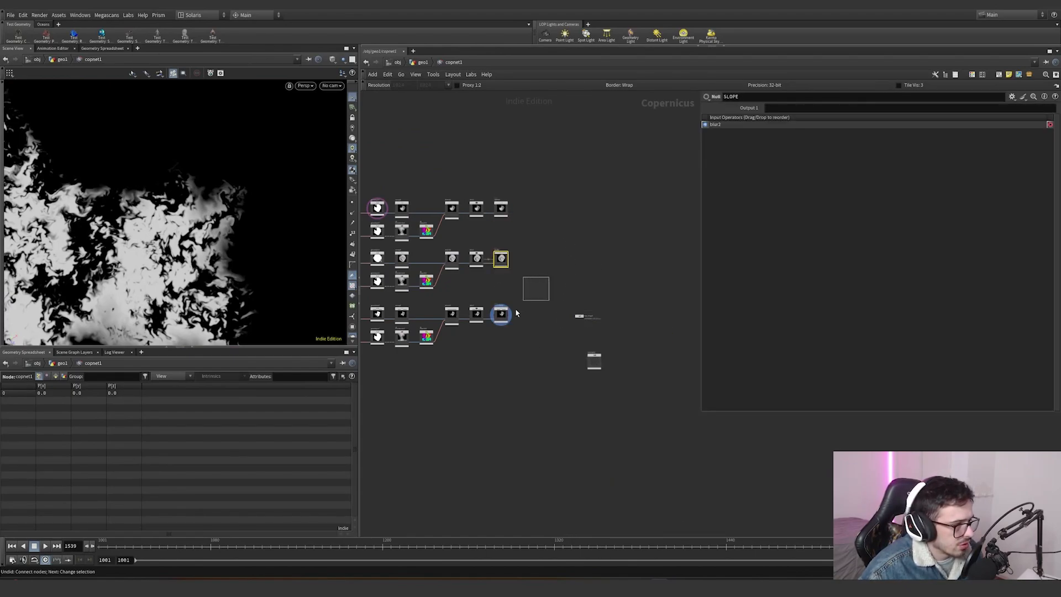
pyautogui.scroll(4, 525, 213)
pyautogui.press('Tab')
pyautogui.write('mon')
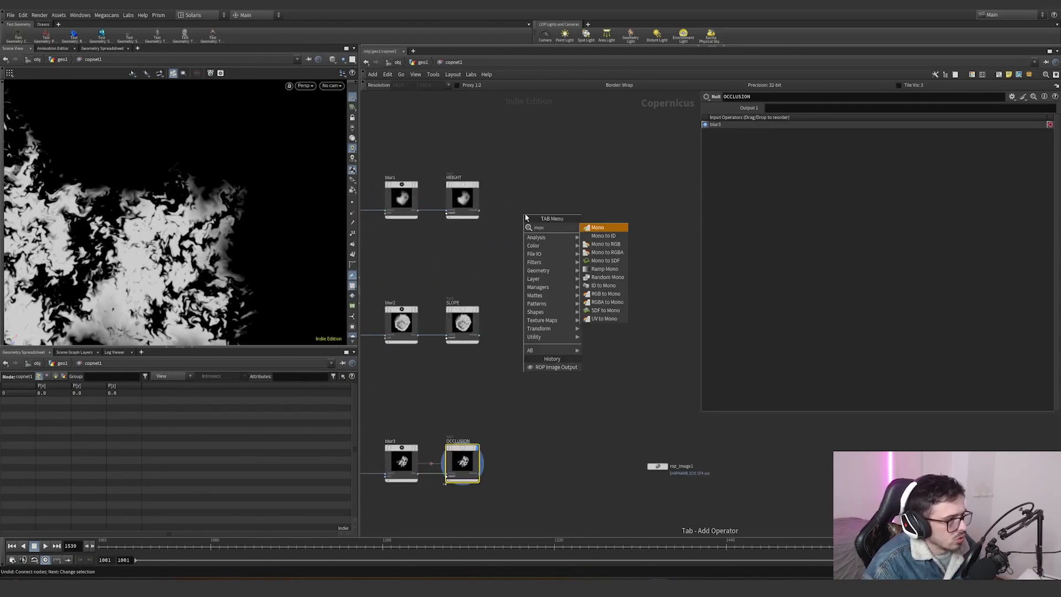
pyautogui.write('o')
pyautogui.press('Return')
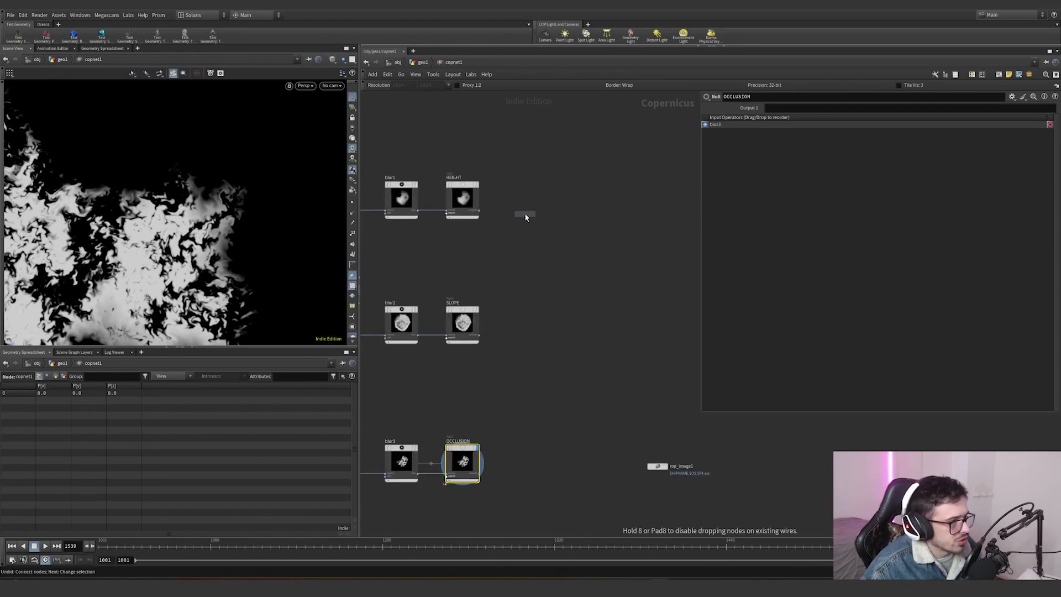
pyautogui.click(524, 213)
pyautogui.moveTo(552, 184); pyautogui.dragTo(504, 251)
pyautogui.moveTo(479, 214); pyautogui.dragTo(503, 242)
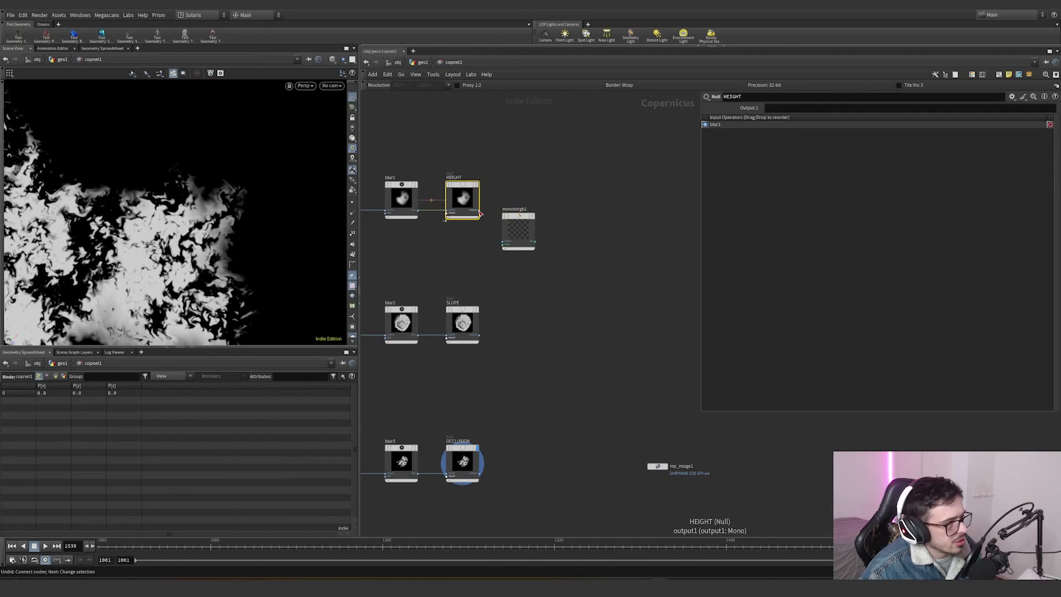
# - Set the ROP Image Output's COP path to the Mono to RGB node and select its output file path
pyautogui.click(657, 474)
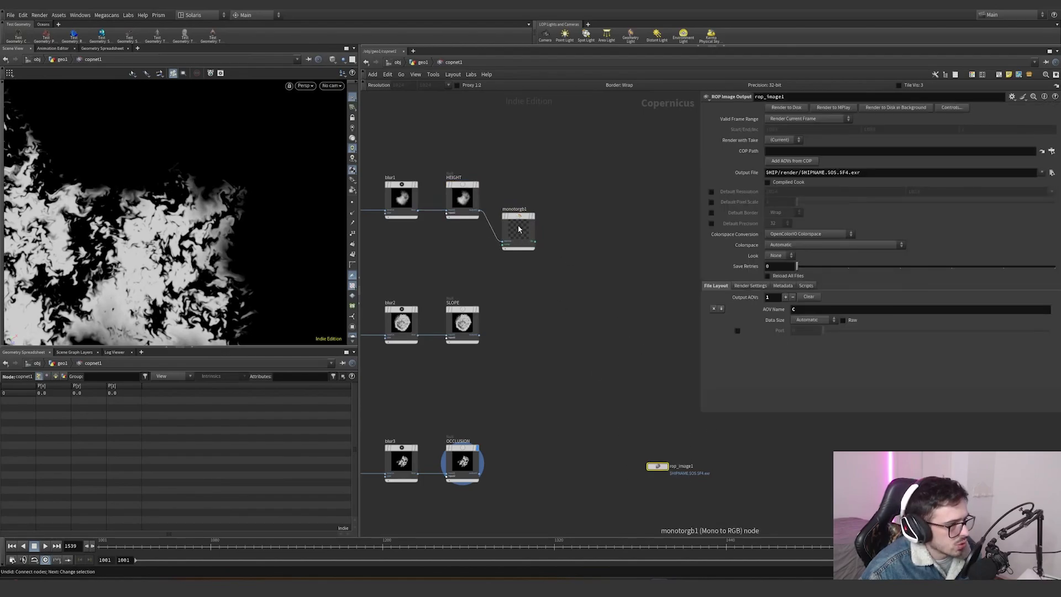
pyautogui.moveTo(812, 160); pyautogui.dragTo(808, 151)
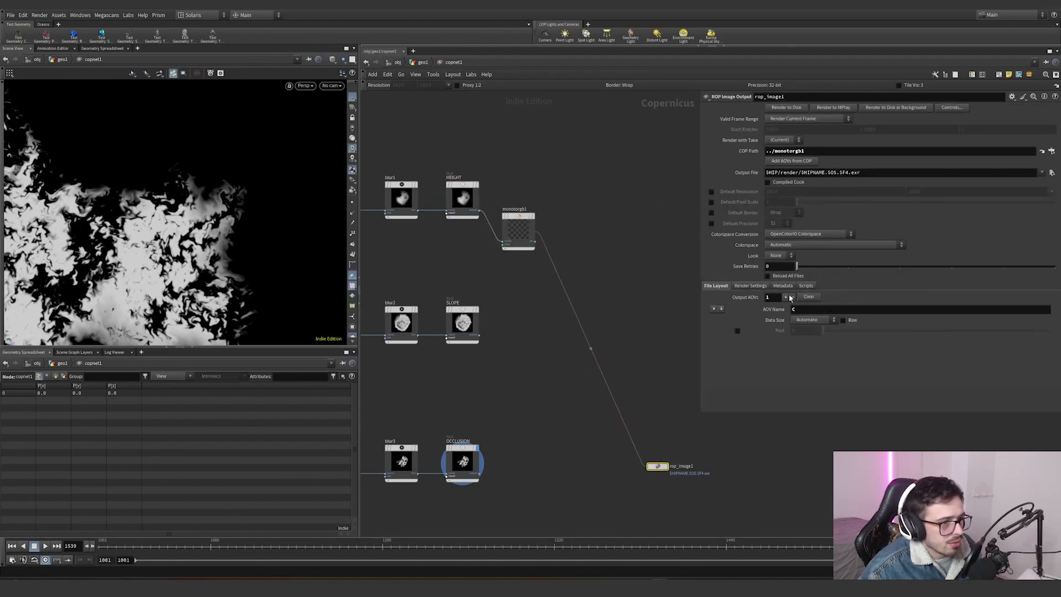
pyautogui.click(750, 286)
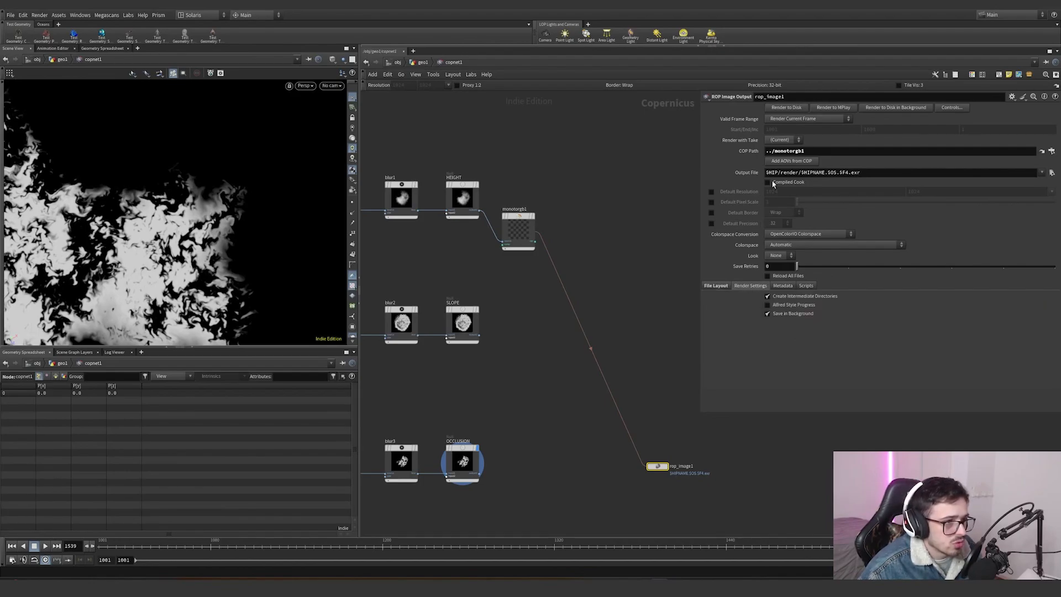
pyautogui.moveTo(879, 170); pyautogui.dragTo(751, 183)
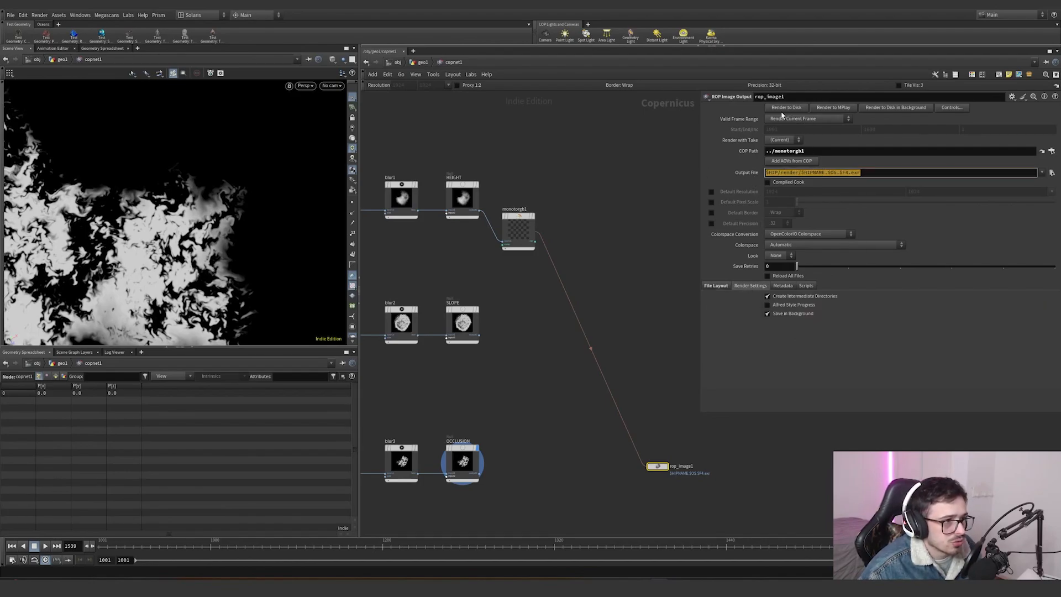
# - Delete the Mono to RGB and ROP Image Output nodes
pyautogui.scroll(-5, 630, 243)
pyautogui.moveTo(635, 208); pyautogui.dragTo(587, 353)
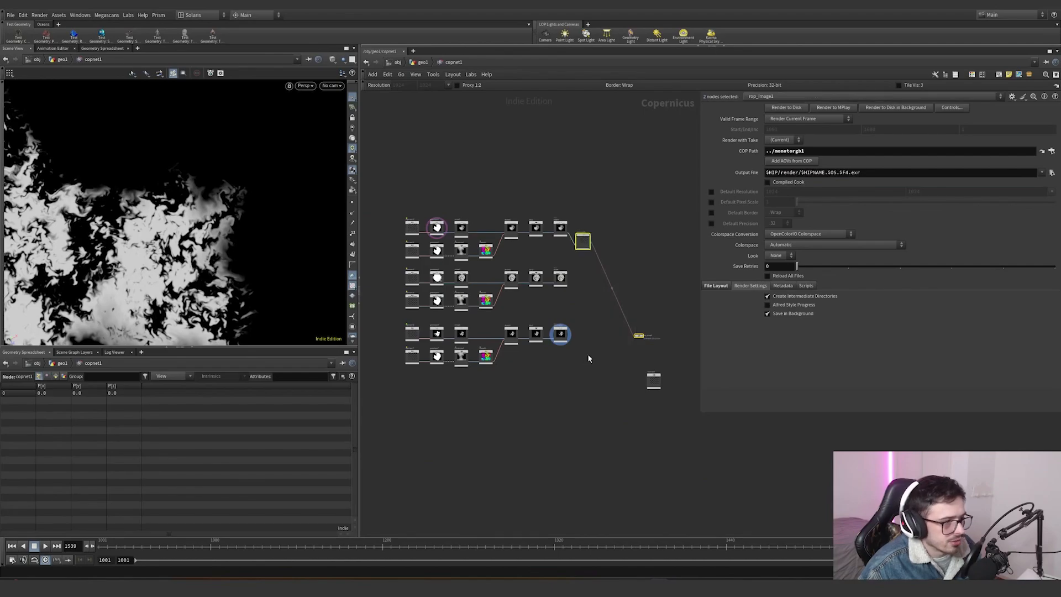
pyautogui.press('Delete')
# - Return to the geometry network and inspect the low-resolution mountain branch and its file cache in the viewport
pyautogui.press('u')
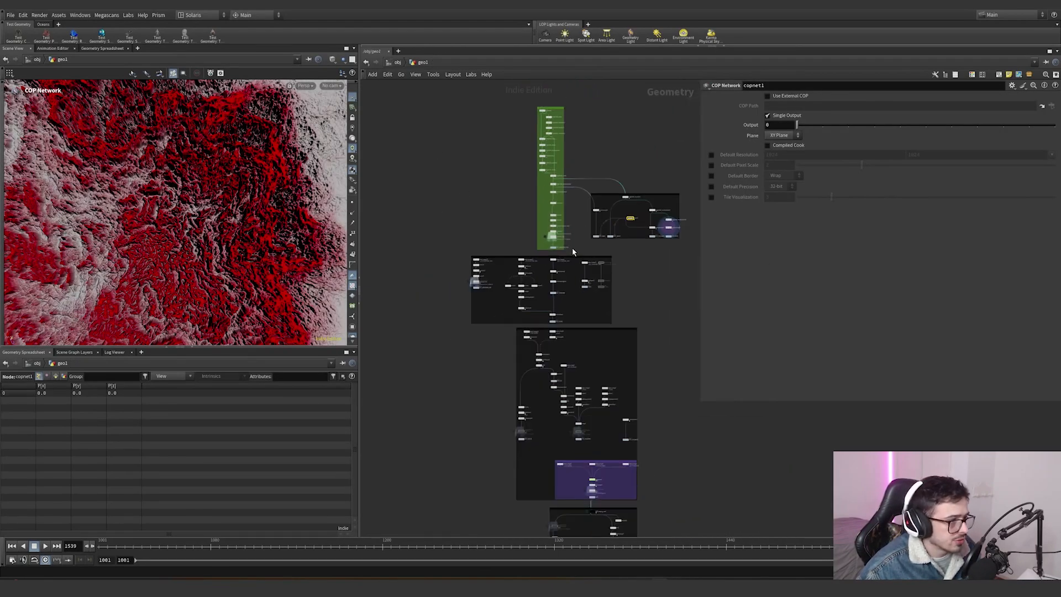
pyautogui.scroll(5, 425, 243)
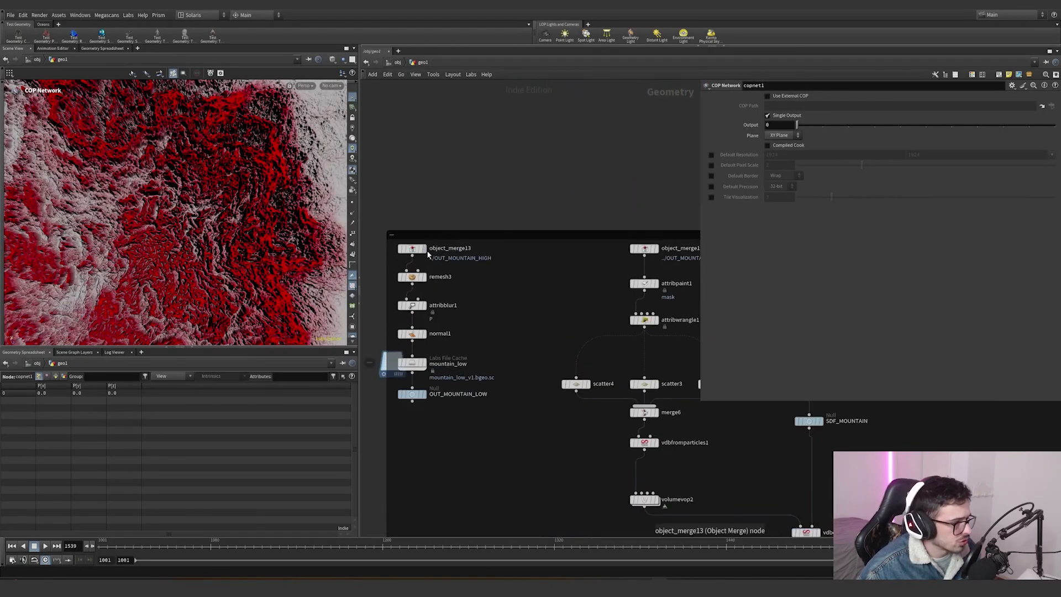
pyautogui.moveTo(475, 262); pyautogui.dragTo(380, 238)
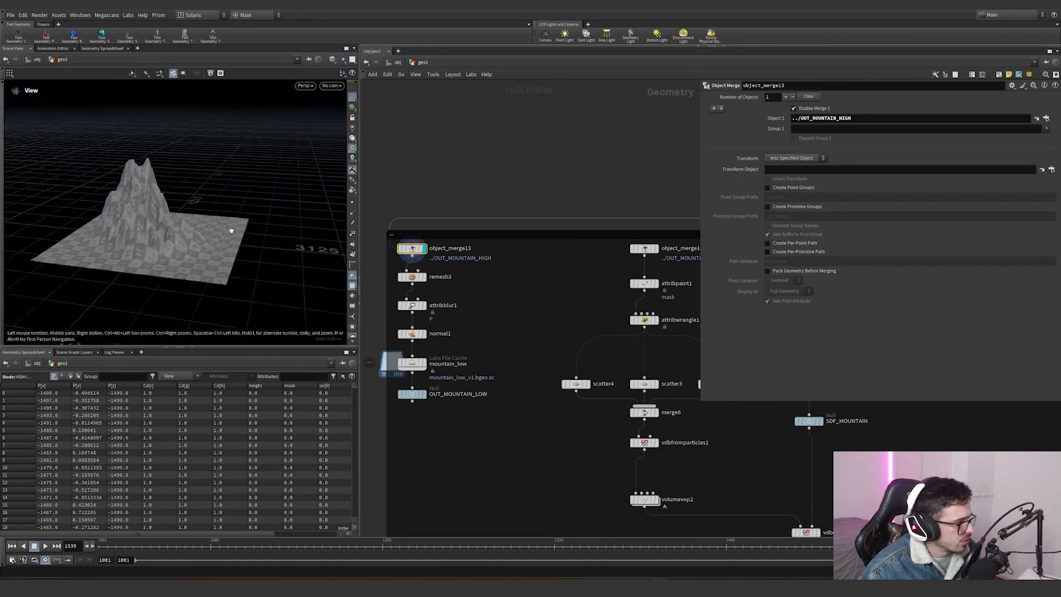
pyautogui.keyDown('alt'); pyautogui.moveTo(234, 251); pyautogui.dragTo(257, 191, button='right'); pyautogui.keyUp('alt')
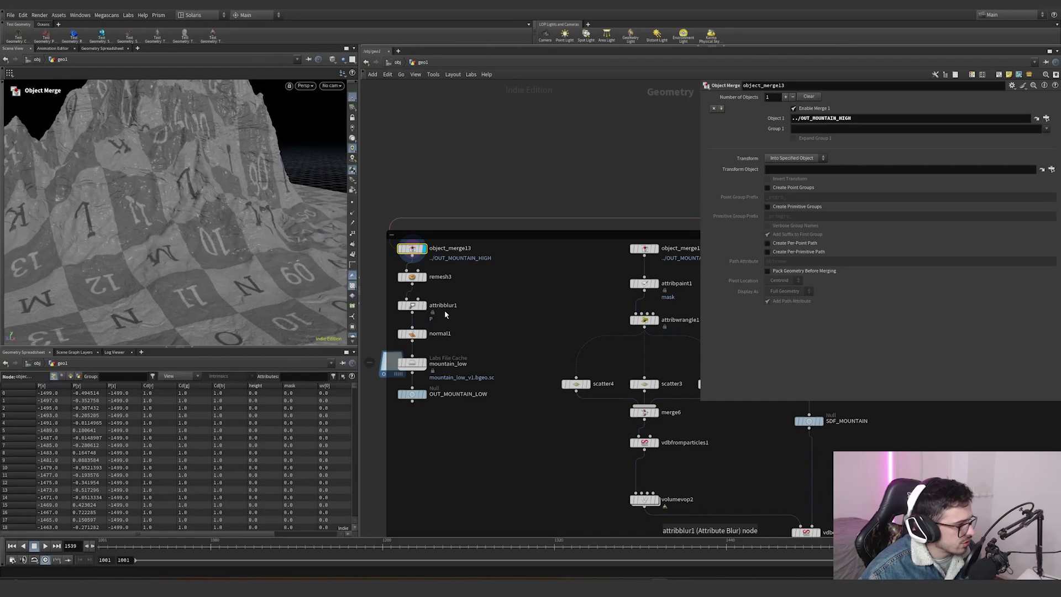
pyautogui.click(423, 363)
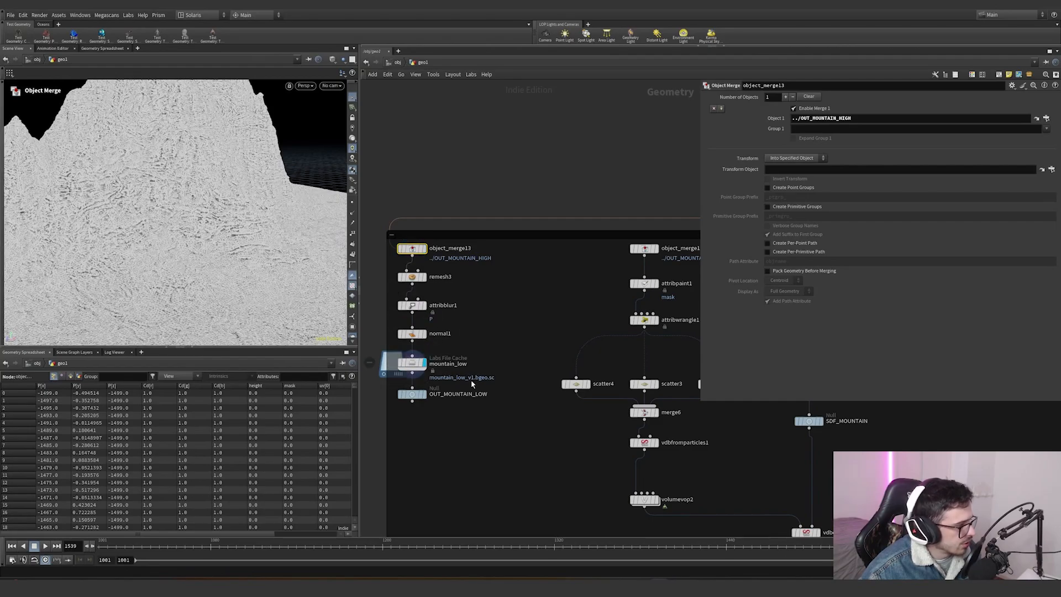
pyautogui.click(412, 363)
pyautogui.scroll(2, 413, 364)
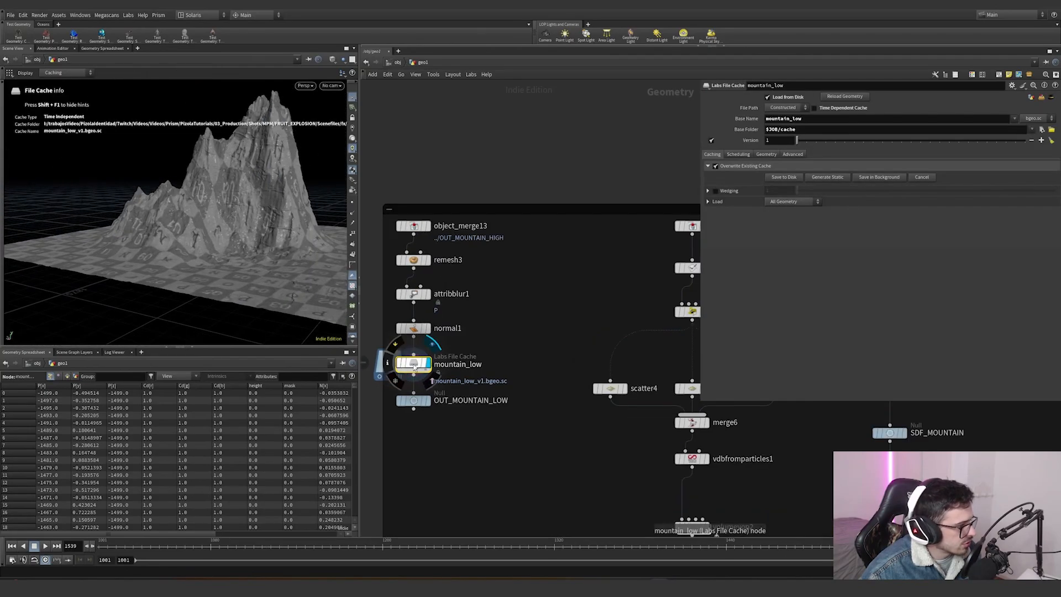
pyautogui.middleClick(409, 373)
pyautogui.keyDown('alt'); pyautogui.moveTo(276, 228); pyautogui.dragTo(250, 235); pyautogui.keyUp('alt')
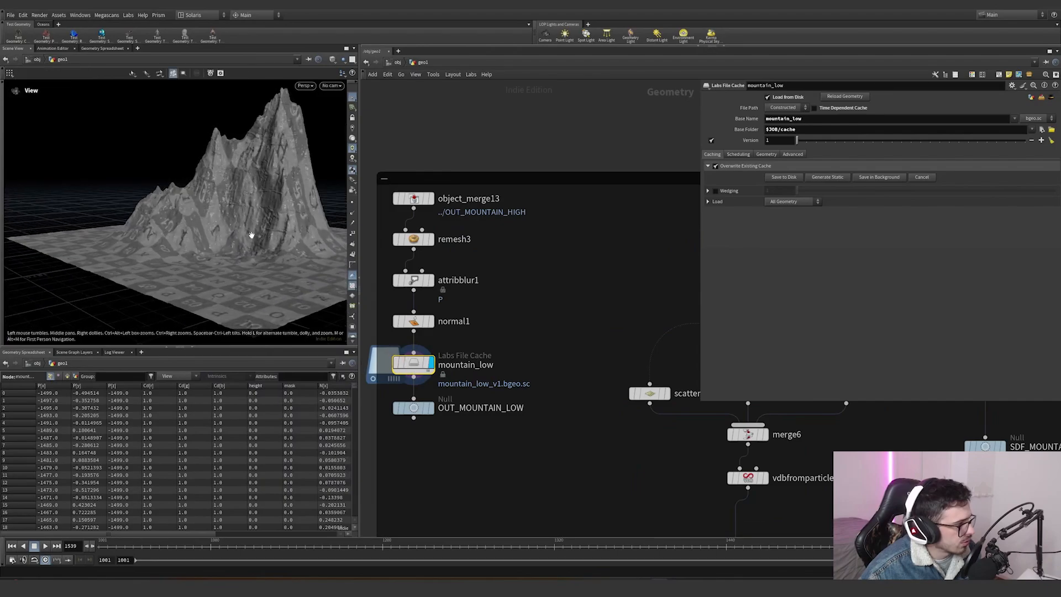
# - Display the attribute paint node and orbit around its painted mask on the mountain
pyautogui.scroll(-3, 497, 298)
pyautogui.moveTo(658, 298); pyautogui.dragTo(525, 269, button='middle')
pyautogui.scroll(3, 532, 223)
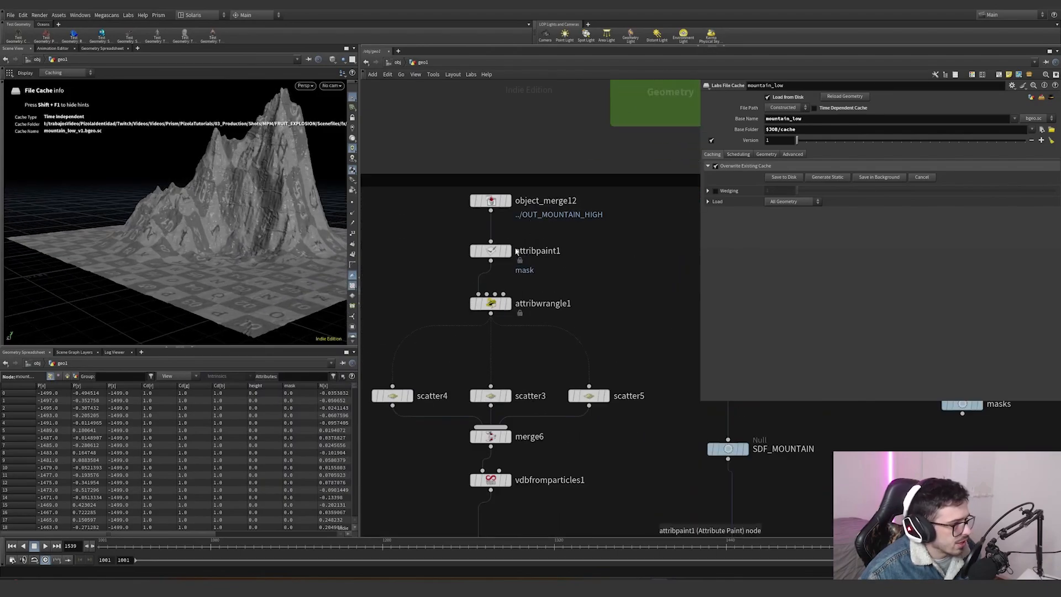
pyautogui.moveTo(516, 255)
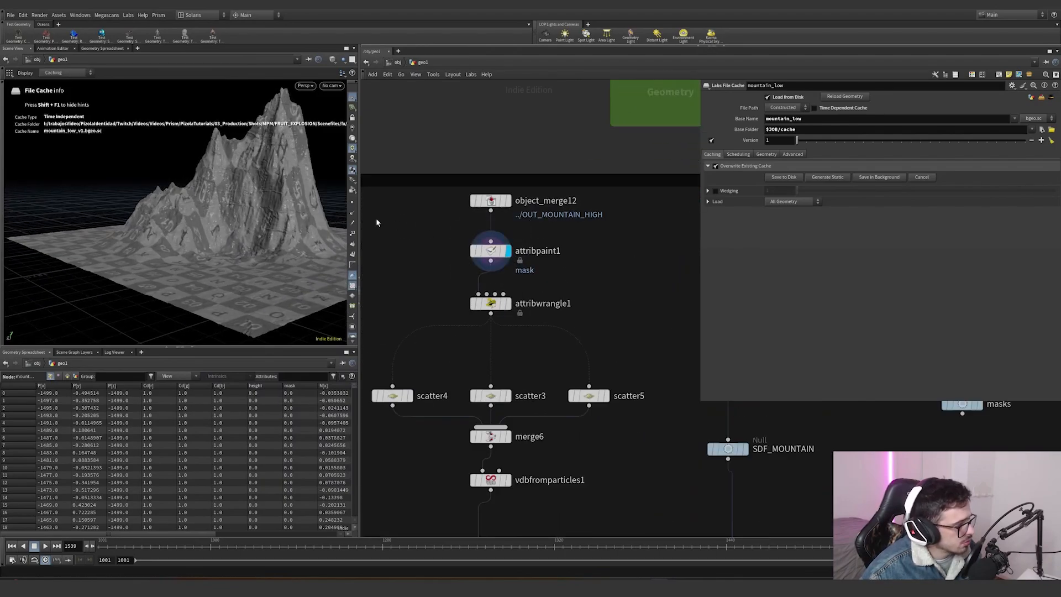
pyautogui.keyDown('alt'); pyautogui.moveTo(260, 222); pyautogui.dragTo(327, 248); pyautogui.keyUp('alt')
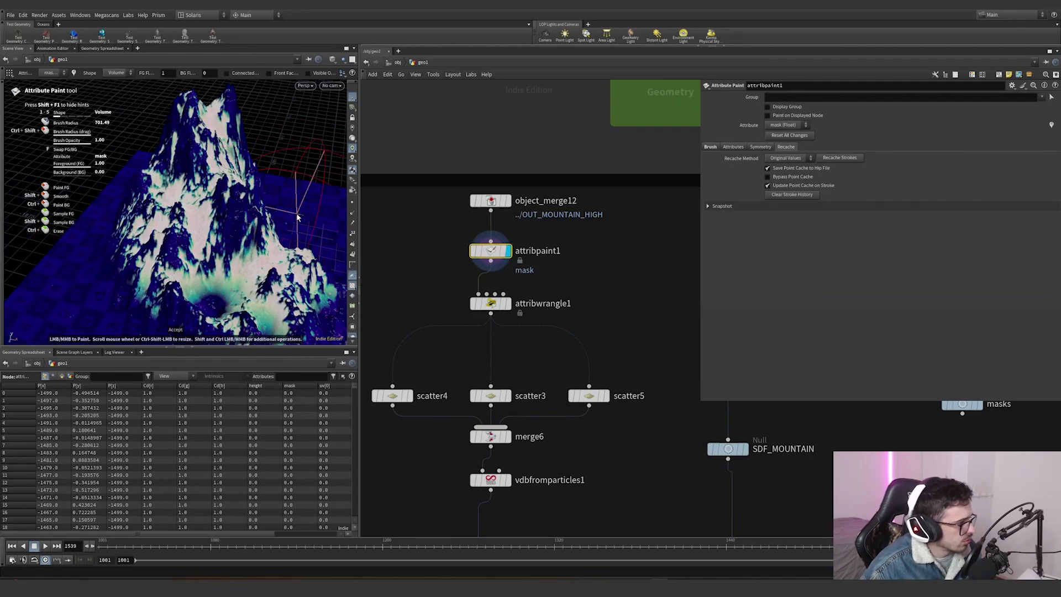
pyautogui.moveTo(297, 217)
pyautogui.keyDown('alt'); pyautogui.mouseDown(button='right')
pyautogui.moveTo(400, 258)
pyautogui.moveTo(400, 246)
pyautogui.moveTo(148, 216)
pyautogui.mouseUp(button='right'); pyautogui.keyUp('alt')
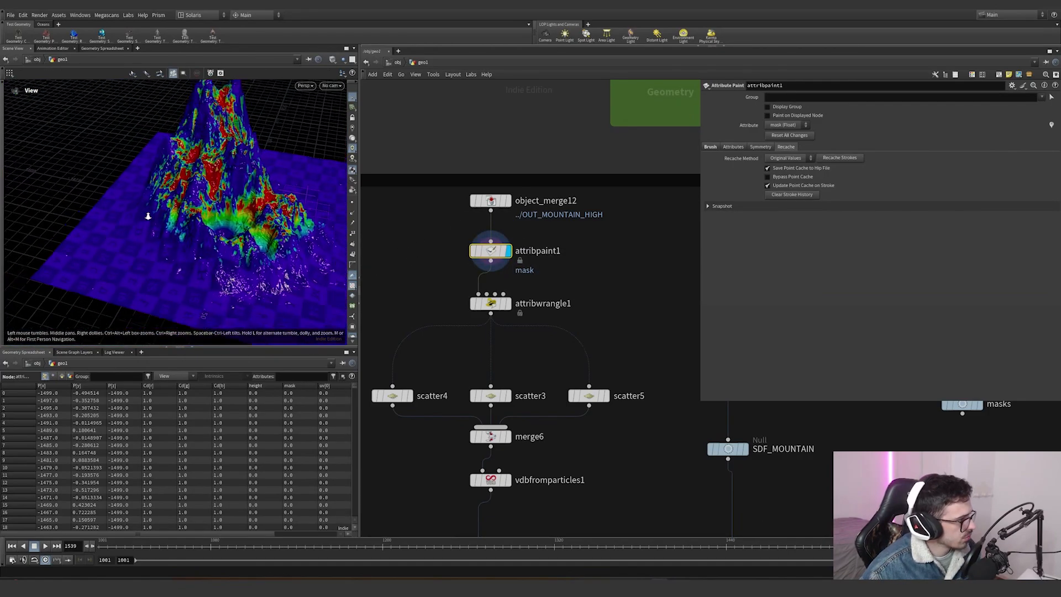
pyautogui.moveTo(148, 215); pyautogui.dragTo(179, 215)
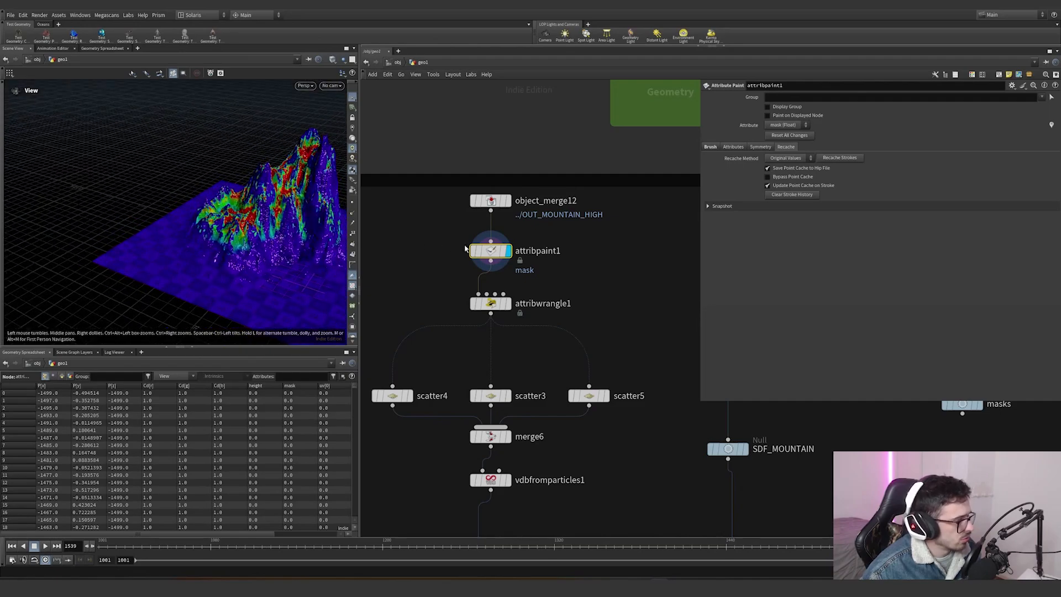
pyautogui.click(471, 250)
pyautogui.click(508, 201)
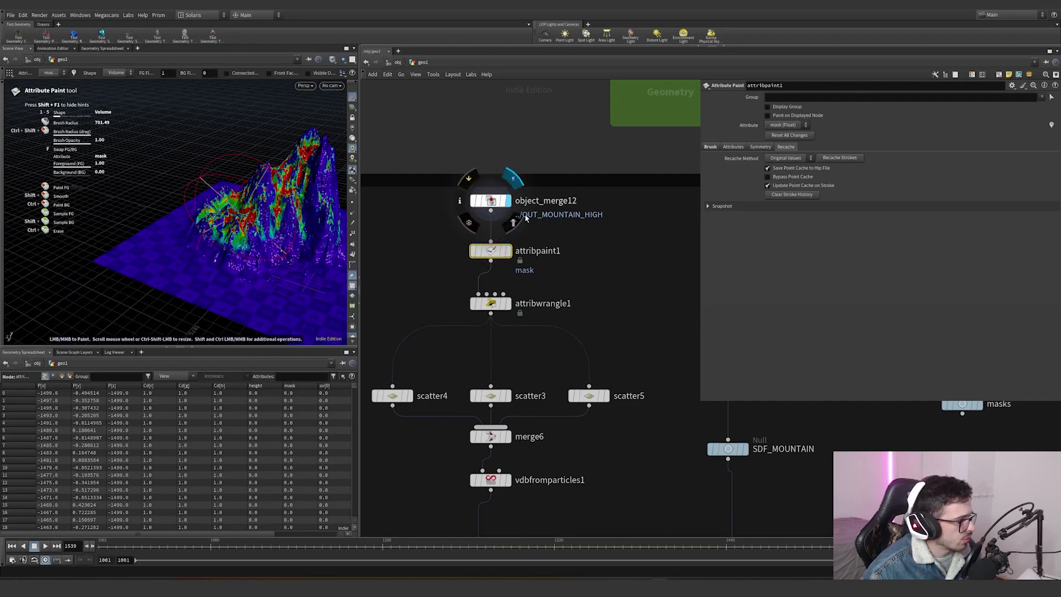
# - Enable the mask visualizer and compare the object merge input with the attribute paint result
pyautogui.click(352, 313)
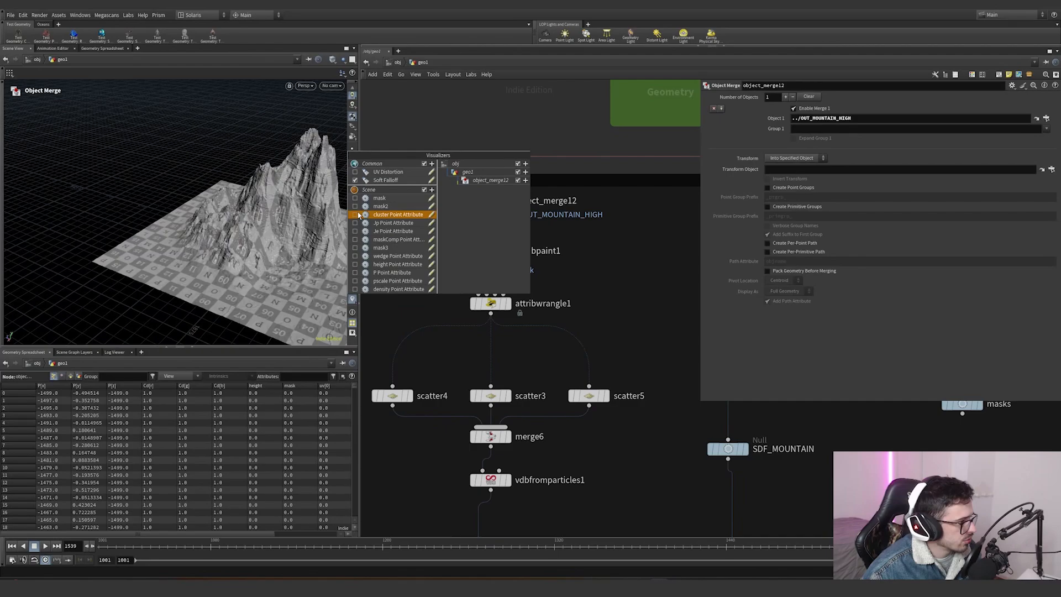
pyautogui.click(389, 204)
pyautogui.keyDown('alt'); pyautogui.moveTo(265, 231); pyautogui.dragTo(423, 234); pyautogui.keyUp('alt')
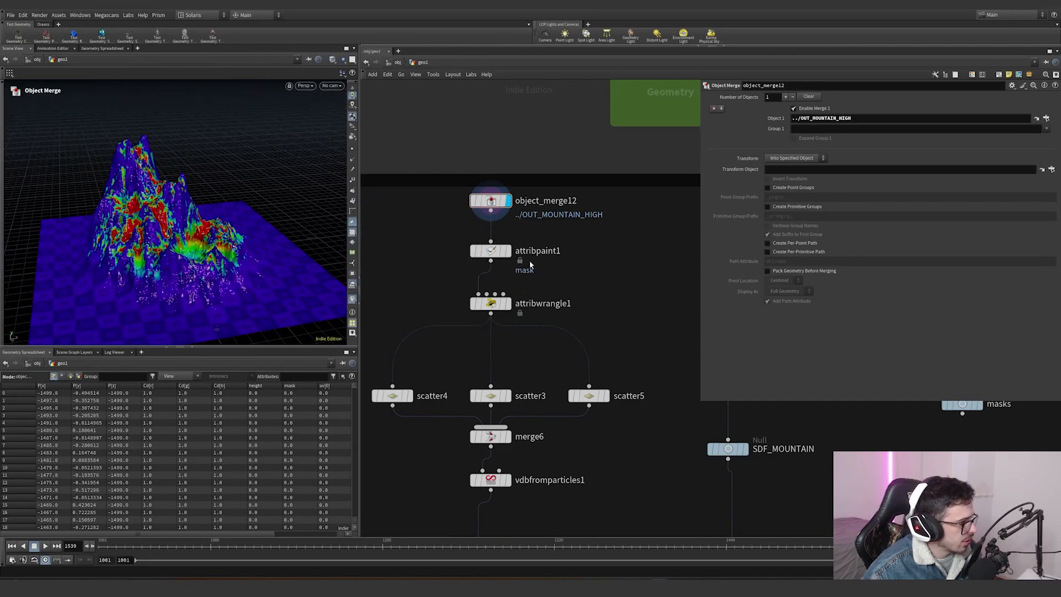
pyautogui.click(509, 251)
pyautogui.keyDown('alt'); pyautogui.moveTo(77, 220); pyautogui.dragTo(249, 205); pyautogui.keyUp('alt')
pyautogui.click(508, 201)
pyautogui.click(508, 251)
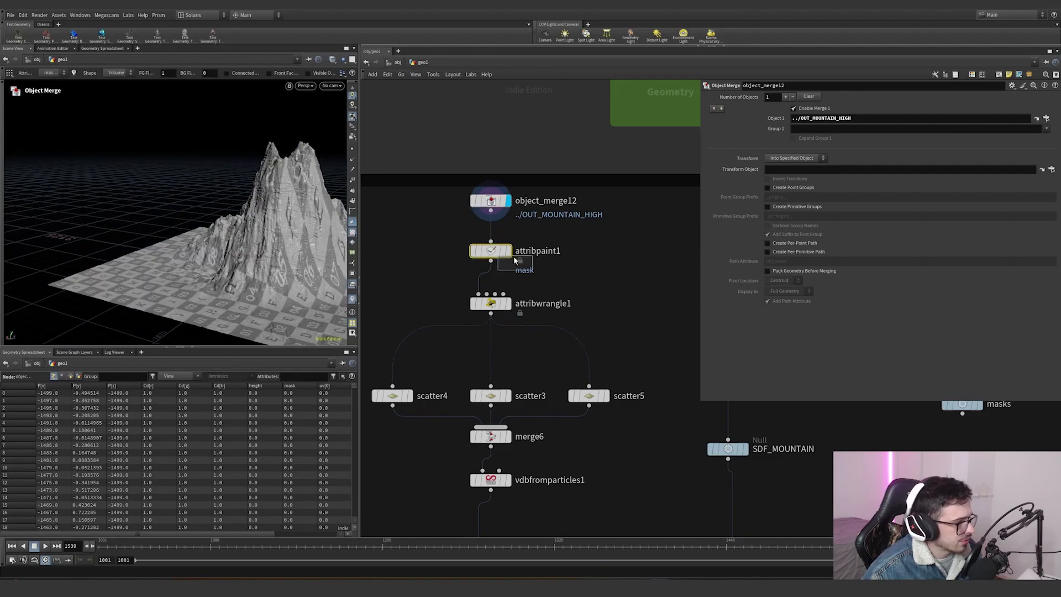
# - Open the brush settings, paint a stroke onto the mask, and undo it
pyautogui.click(709, 147)
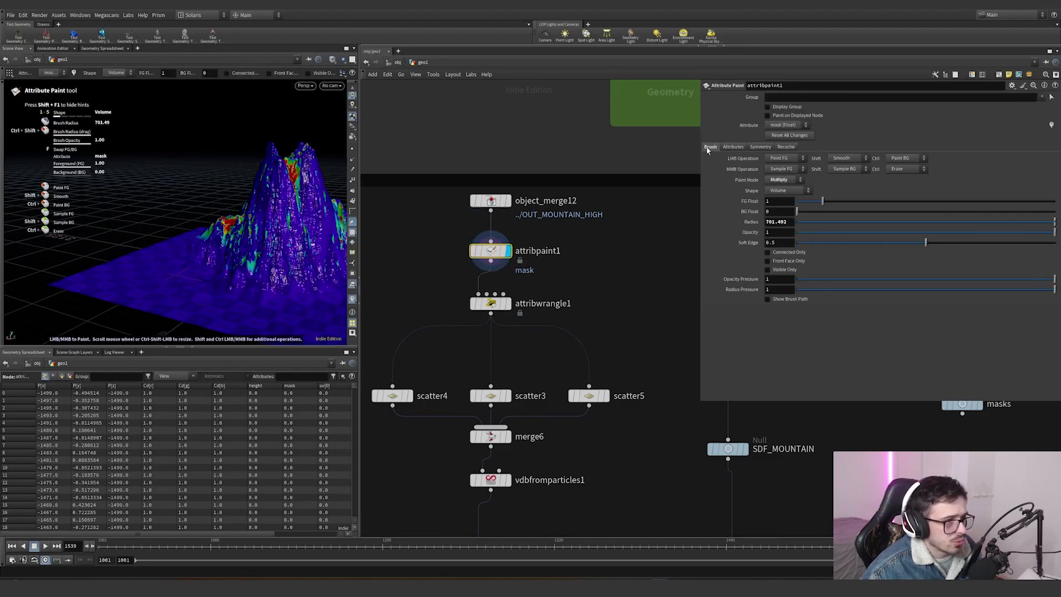
pyautogui.moveTo(170, 222)
pyautogui.keyDown('alt'); pyautogui.mouseDown()
pyautogui.moveTo(253, 224)
pyautogui.moveTo(289, 251)
pyautogui.mouseUp(); pyautogui.keyUp('alt')
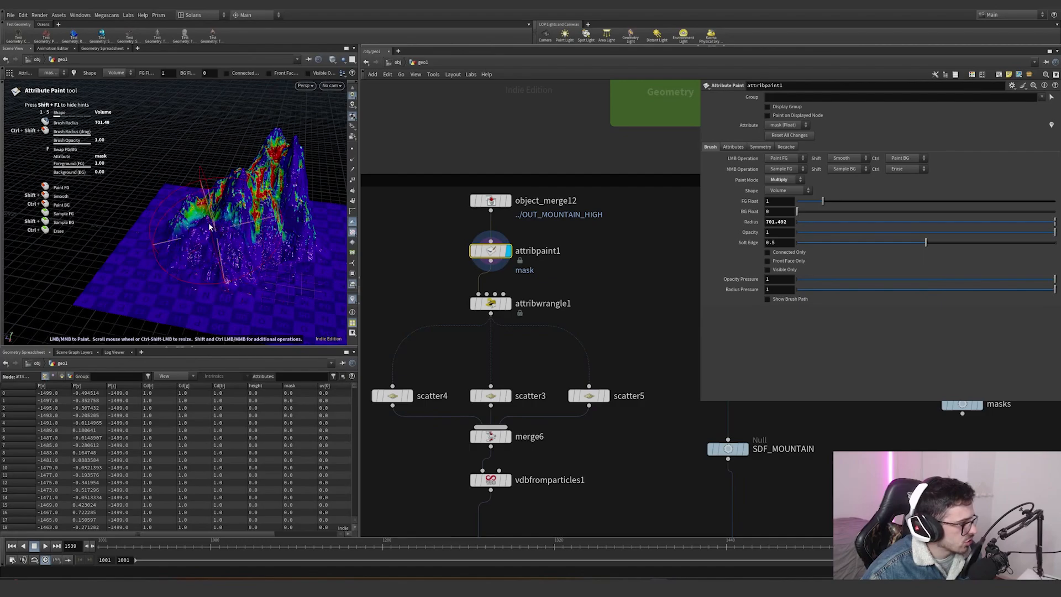
pyautogui.hotkey('ctrl', 'z')
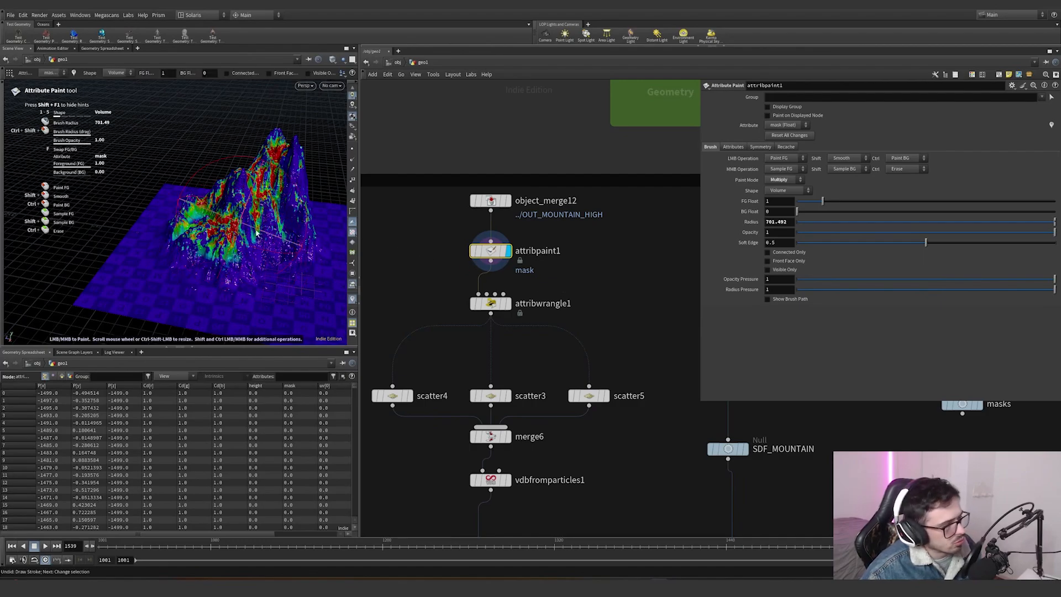
# - Select the attribute wrangle node to inspect its pscale ramp expression driven by the mask
pyautogui.keyDown('alt'); pyautogui.moveTo(259, 230); pyautogui.dragTo(234, 225); pyautogui.keyUp('alt')
pyautogui.keyDown('alt'); pyautogui.moveTo(235, 225); pyautogui.dragTo(520, 289, button='right'); pyautogui.keyUp('alt')
pyautogui.click(507, 303)
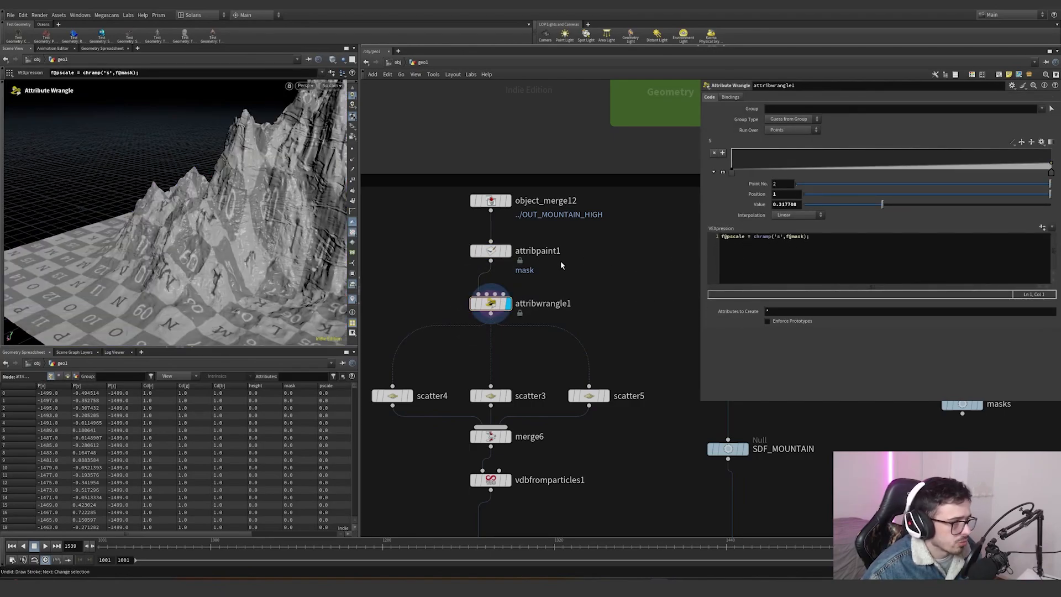
# - Enable a mask point attribute visualizer on the wrangle output and orbit around the colored mountain
pyautogui.click(351, 312)
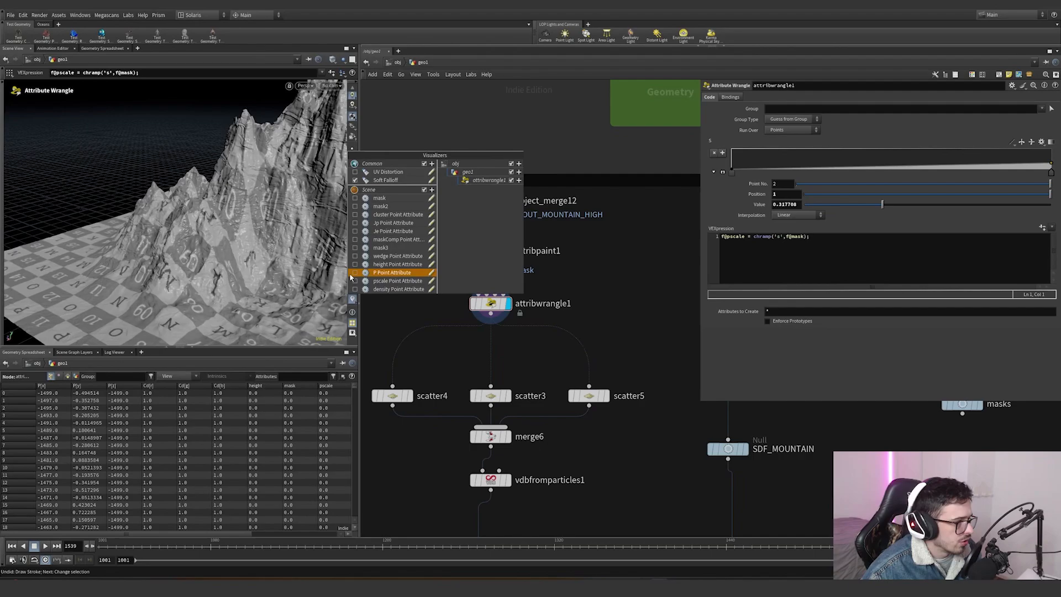
pyautogui.click(392, 201)
pyautogui.keyDown('alt'); pyautogui.moveTo(326, 158); pyautogui.dragTo(279, 172); pyautogui.keyUp('alt')
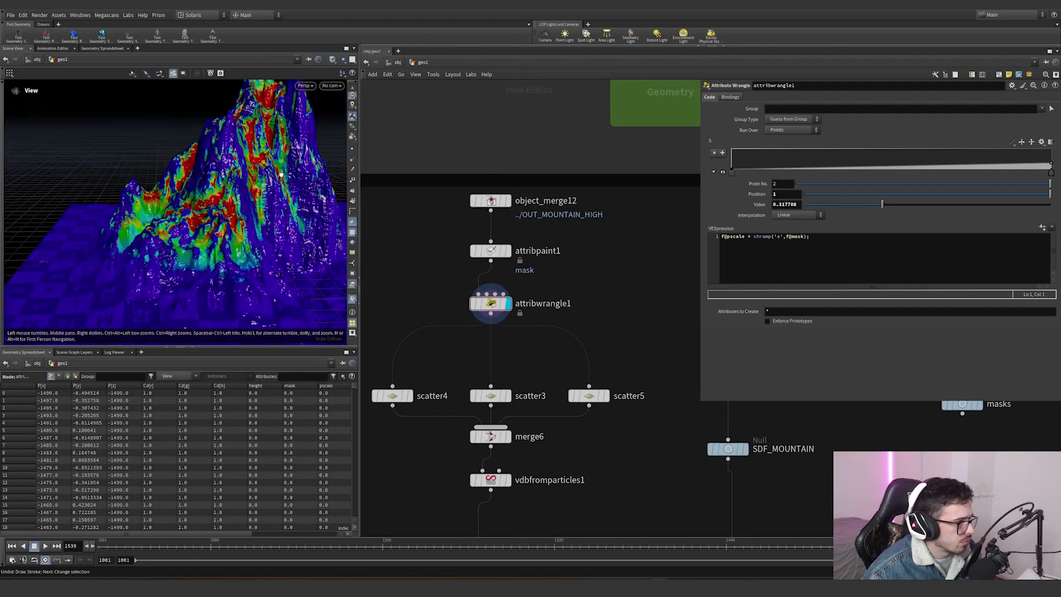
pyautogui.keyDown('alt'); pyautogui.moveTo(217, 190); pyautogui.dragTo(202, 231, button='right'); pyautogui.keyUp('alt')
pyautogui.moveTo(246, 280); pyautogui.dragTo(220, 221)
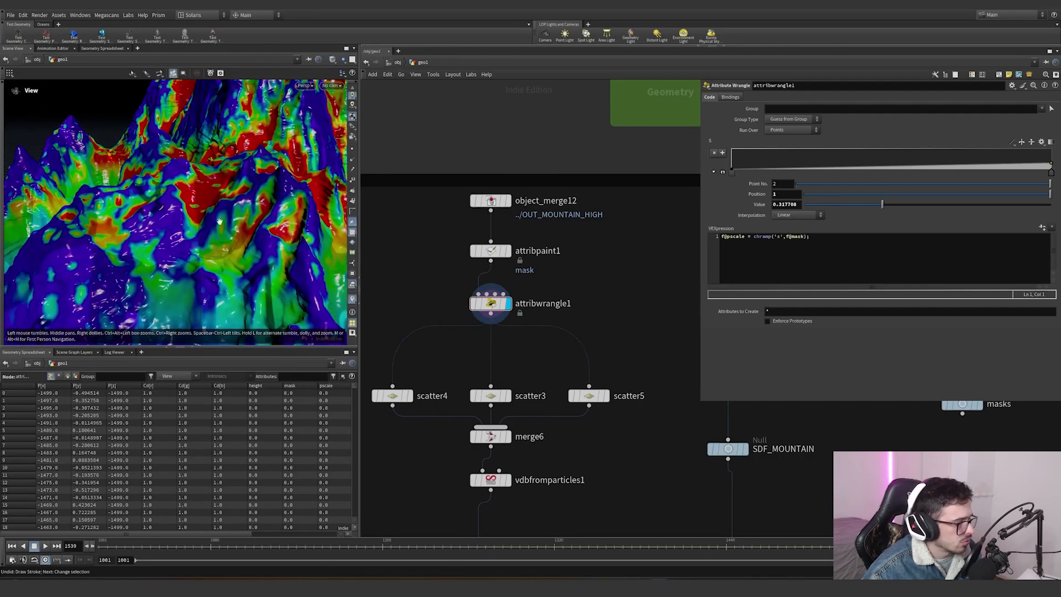
# - Expand the pscale ramp editor, then select scatter4 to inspect its mask-driven density settings
pyautogui.press('Return')
pyautogui.click(722, 172)
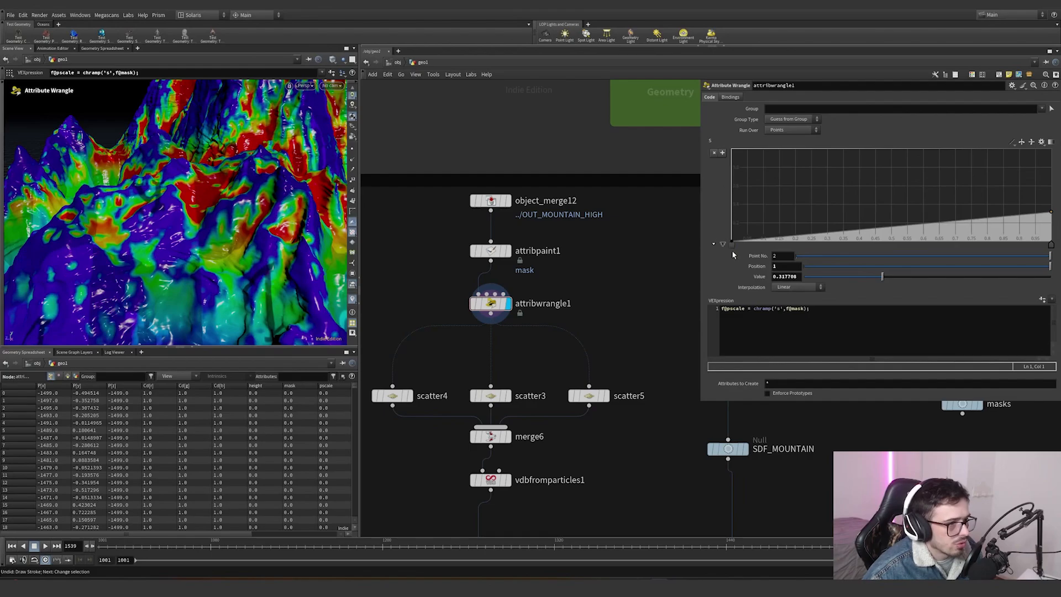
pyautogui.scroll(-2, 576, 317)
pyautogui.moveTo(575, 317); pyautogui.dragTo(608, 252, button='middle')
pyautogui.scroll(1, 608, 252)
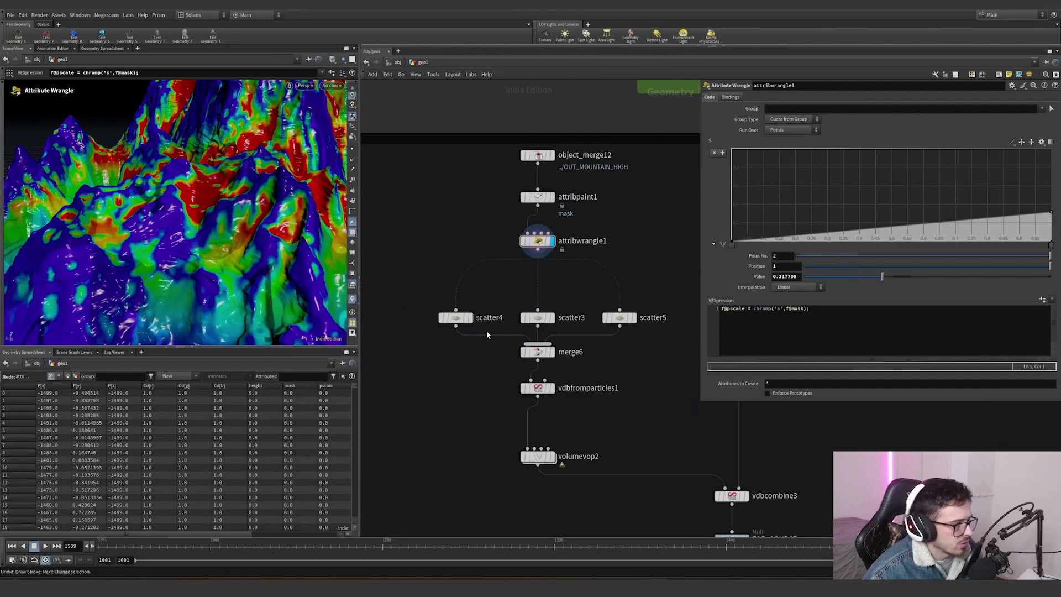
pyautogui.click(455, 319)
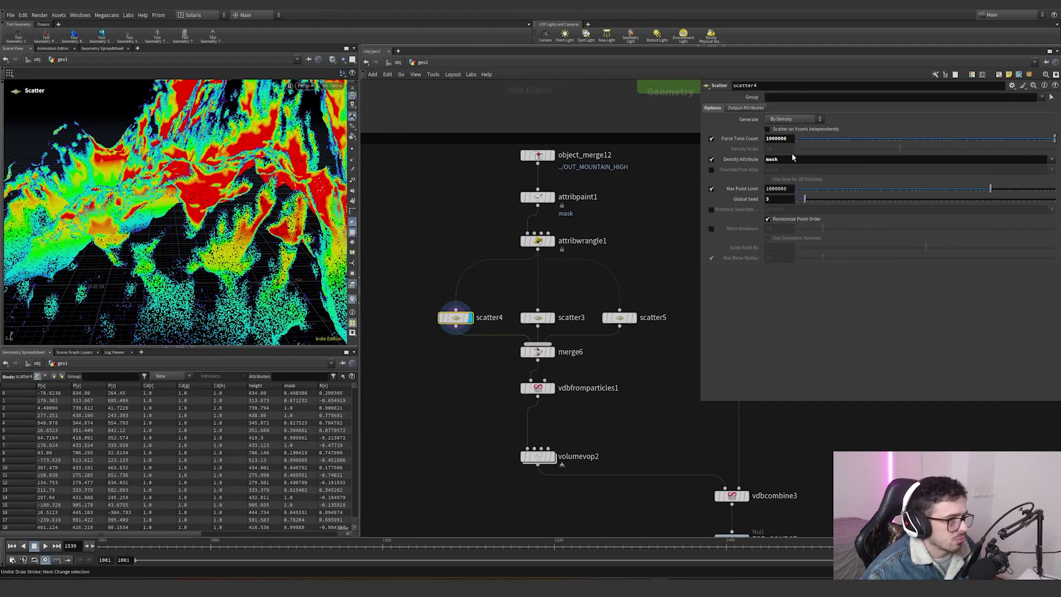
pyautogui.moveTo(556, 356)
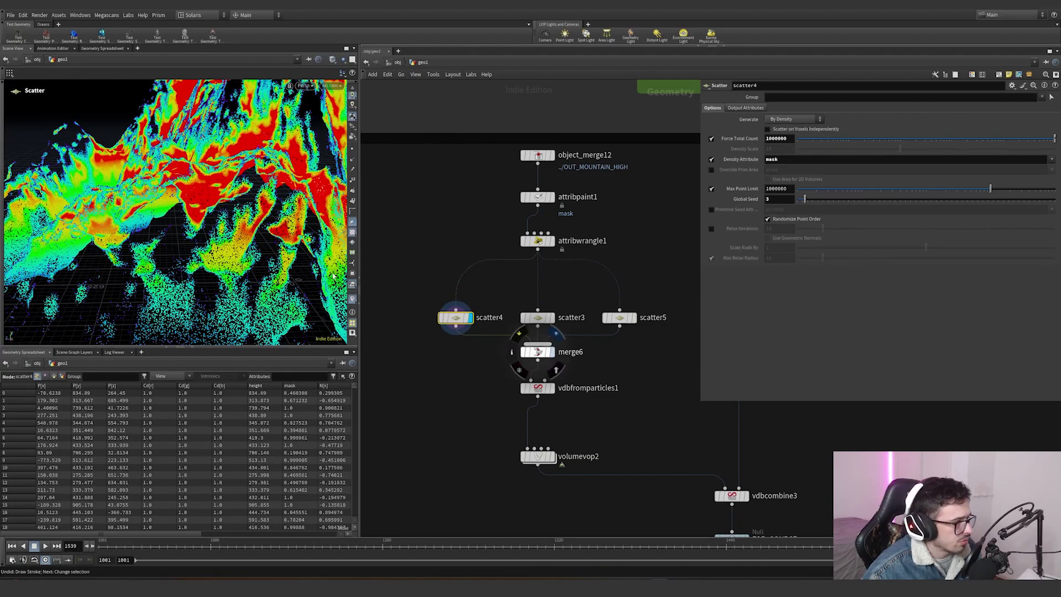
# - Select merge6 combining the three scatters and orbit around the merged points on the mountain
pyautogui.click(537, 351)
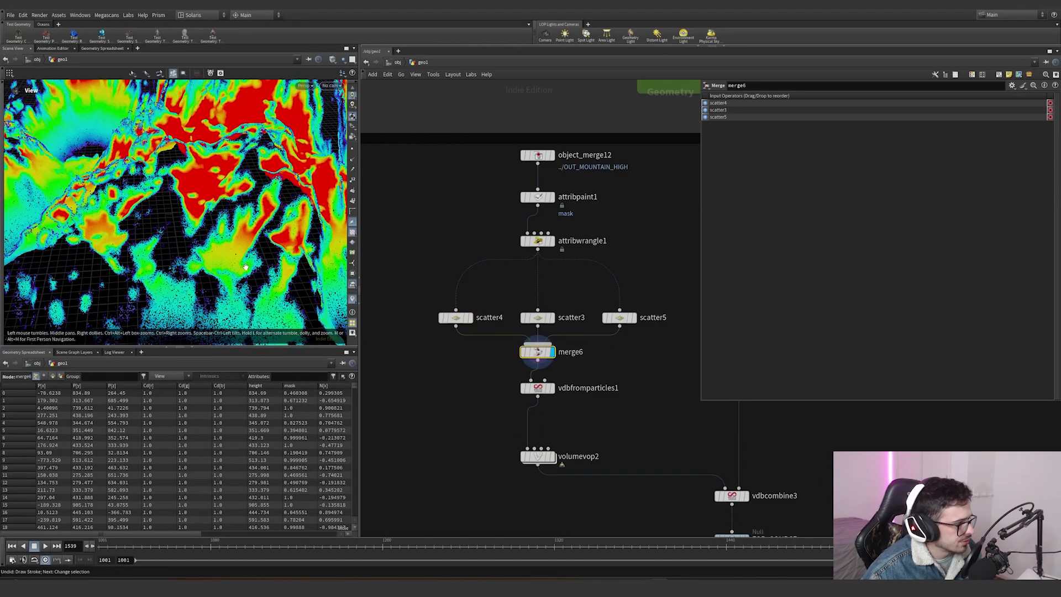
pyautogui.moveTo(551, 395)
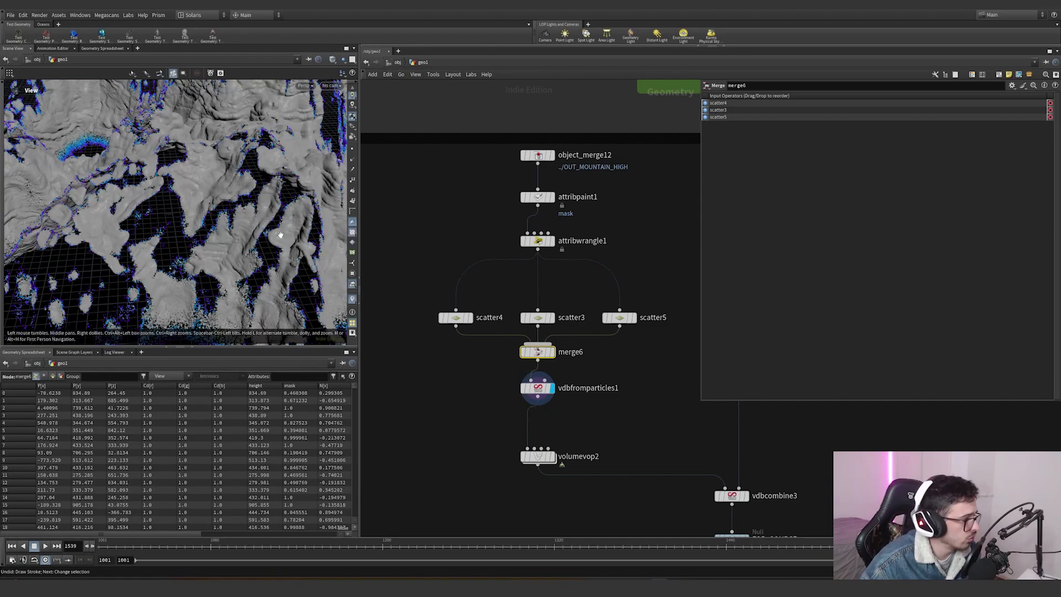
pyautogui.keyDown('alt'); pyautogui.moveTo(278, 234); pyautogui.dragTo(210, 145); pyautogui.keyUp('alt')
pyautogui.moveTo(210, 144); pyautogui.dragTo(459, 134, button='right')
pyautogui.moveTo(226, 165); pyautogui.dragTo(240, 137, button='middle')
pyautogui.moveTo(239, 137); pyautogui.dragTo(252, 149)
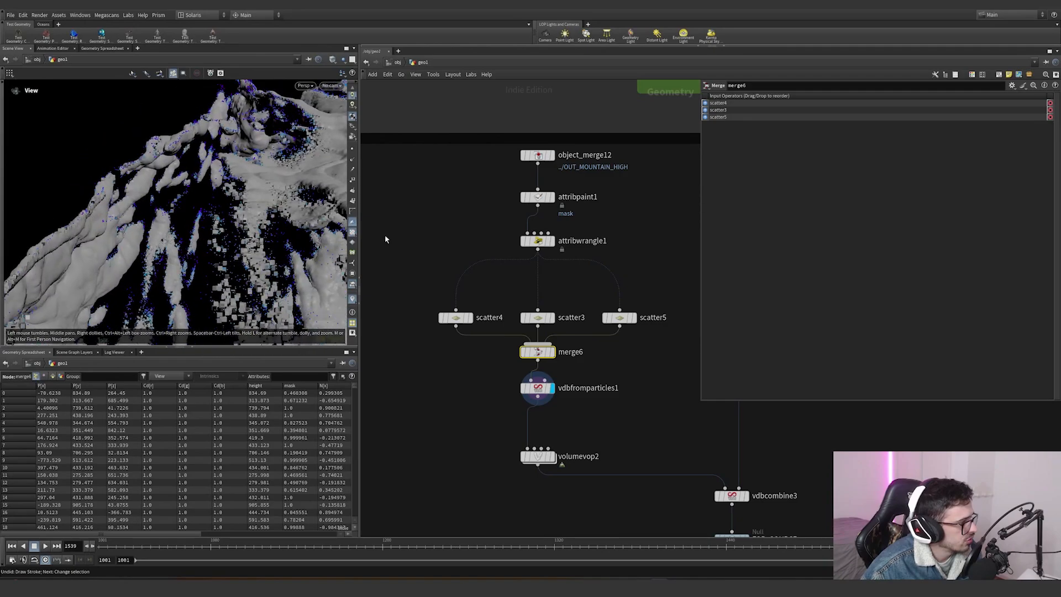
# - Examine the mountain_low file cache node and orbit around the scattered mountain surface
pyautogui.scroll(-6, 546, 258)
pyautogui.scroll(9, 467, 283)
pyautogui.click(395, 211)
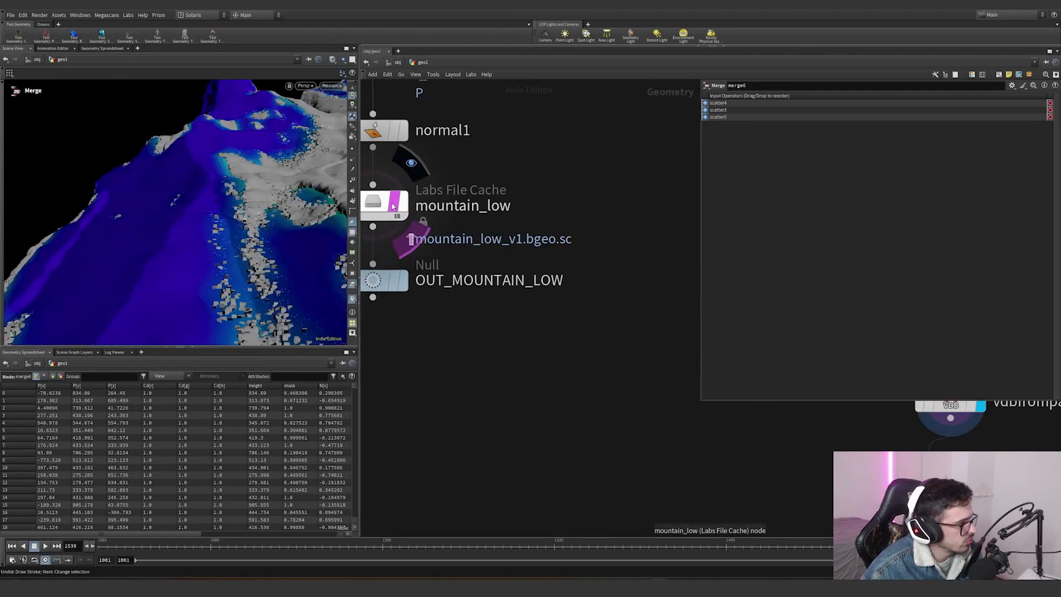
pyautogui.click(353, 299)
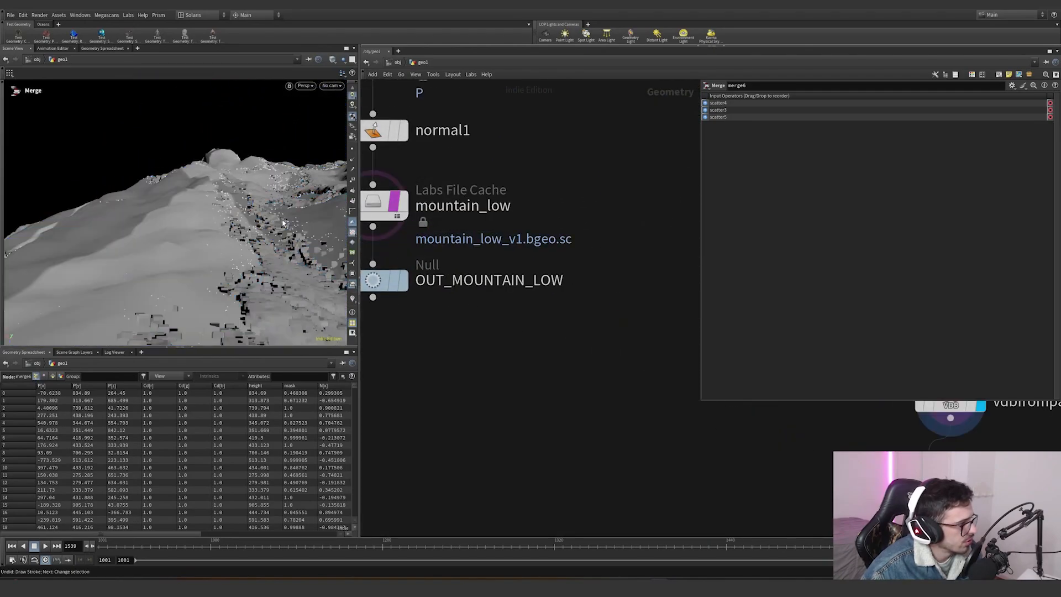
pyautogui.moveTo(232, 182); pyautogui.dragTo(261, 232)
pyautogui.scroll(5, 260, 232)
pyautogui.scroll(-8, 517, 327)
pyautogui.scroll(6, 564, 320)
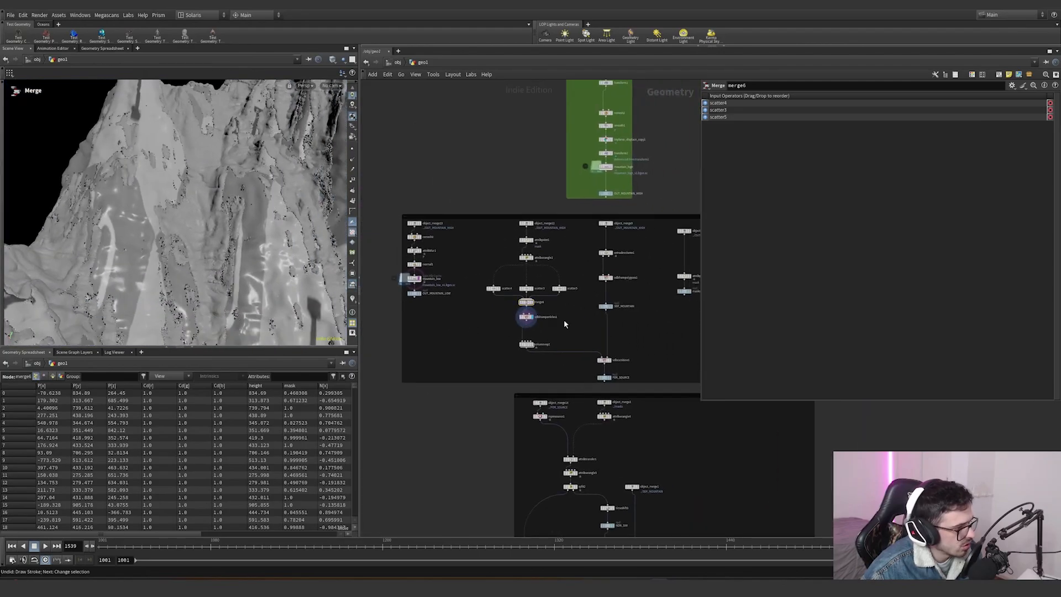
# - Dive into volumevop2 and select the turbulent noise node to view its frequency, amplitude and roughness
pyautogui.click(513, 348)
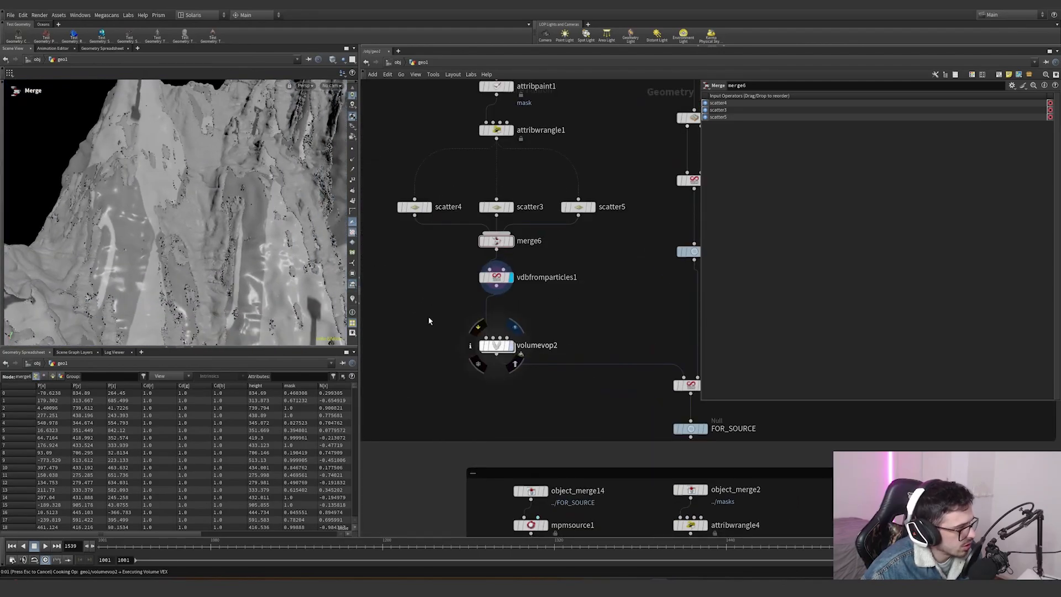
pyautogui.click(503, 345)
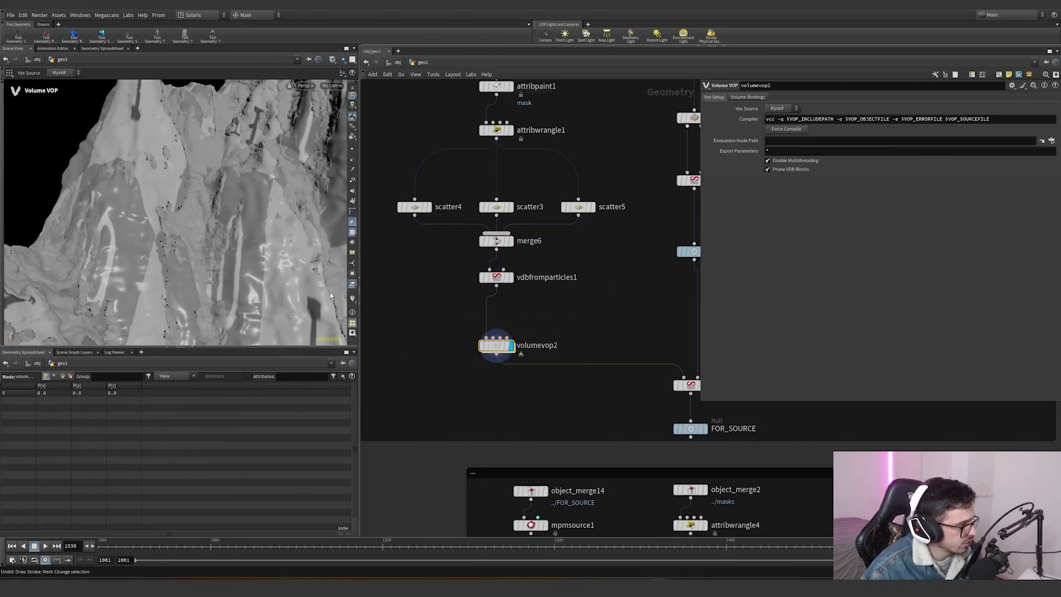
pyautogui.doubleClick(497, 346)
pyautogui.click(460, 369)
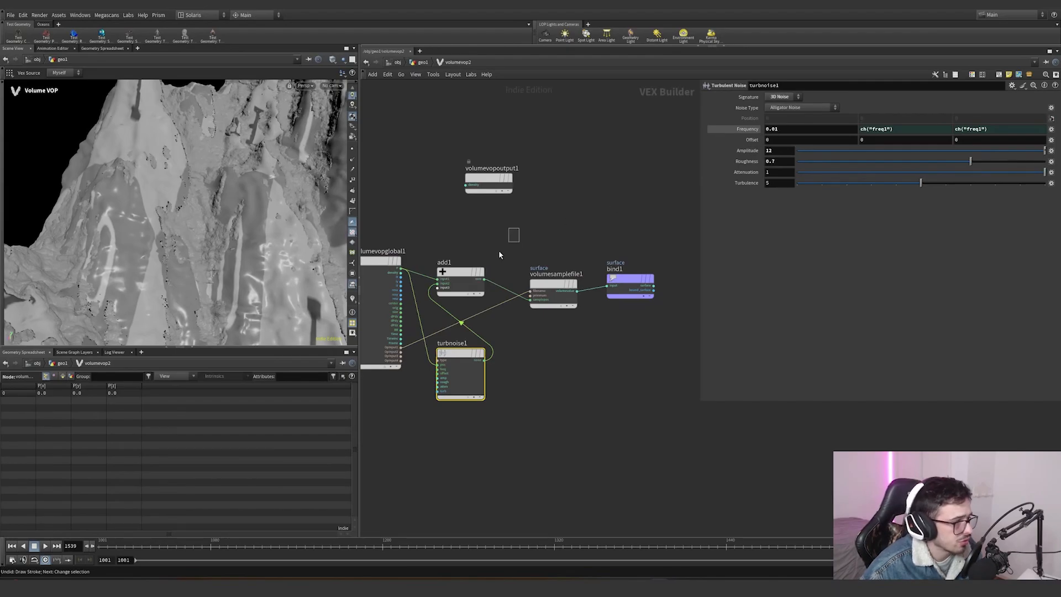
# - Select the add1 and volumesamplefile1 nodes to inspect how the noise offsets the sampled volume
pyautogui.click(473, 288)
pyautogui.moveTo(523, 319); pyautogui.dragTo(496, 274)
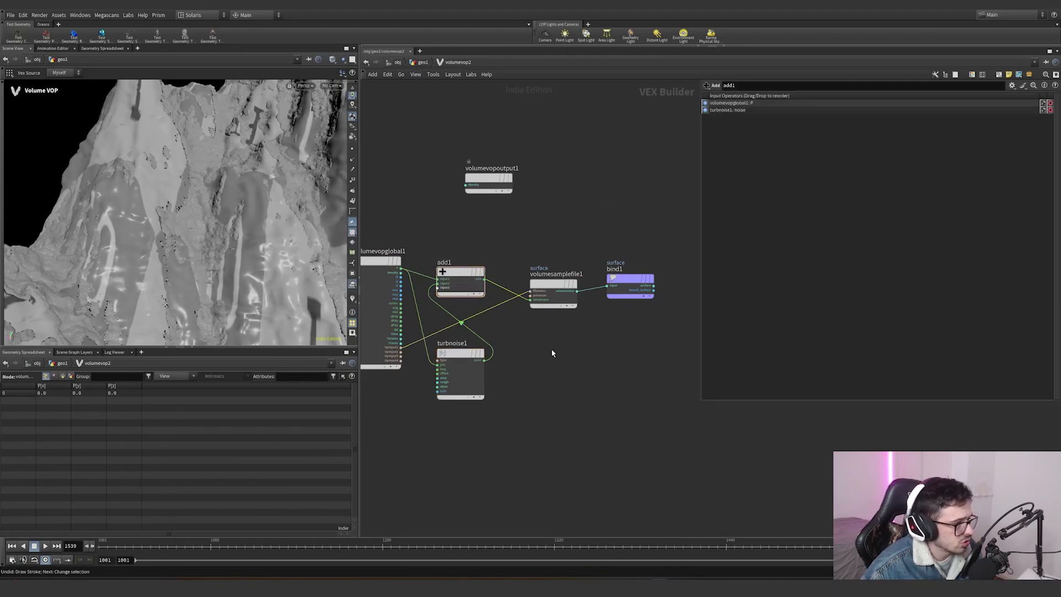
pyautogui.moveTo(567, 337); pyautogui.dragTo(536, 244)
pyautogui.doubleClick(789, 129)
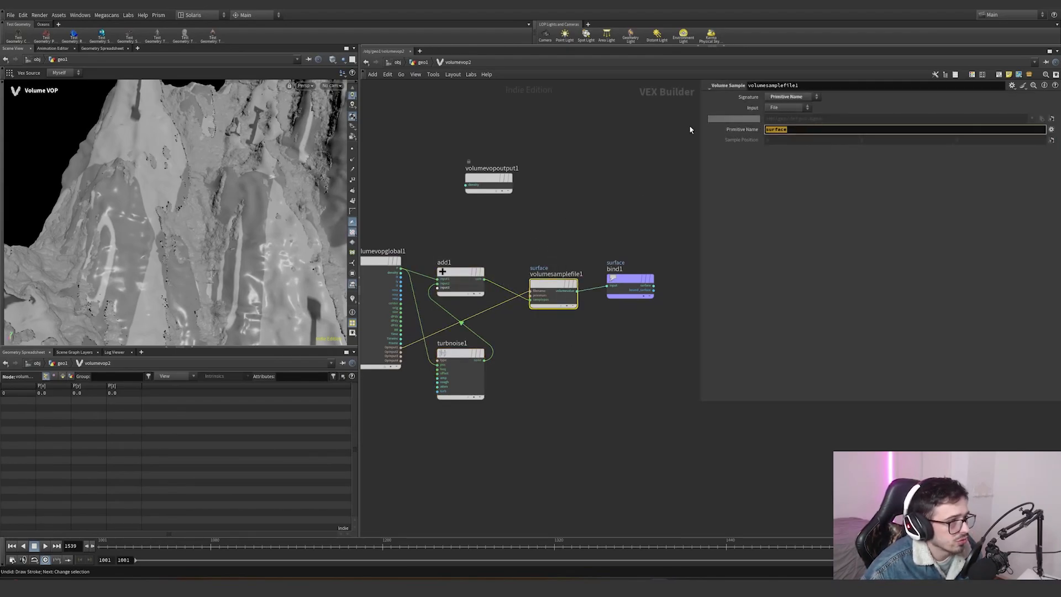
pyautogui.moveTo(668, 232)
pyautogui.mouseDown()
pyautogui.moveTo(601, 319)
pyautogui.moveTo(675, 240)
pyautogui.mouseUp()
# - Return to the geo1 network, select object_merge9 on the SDF_MOUNTAIN branch and frame the network
pyautogui.click(421, 62)
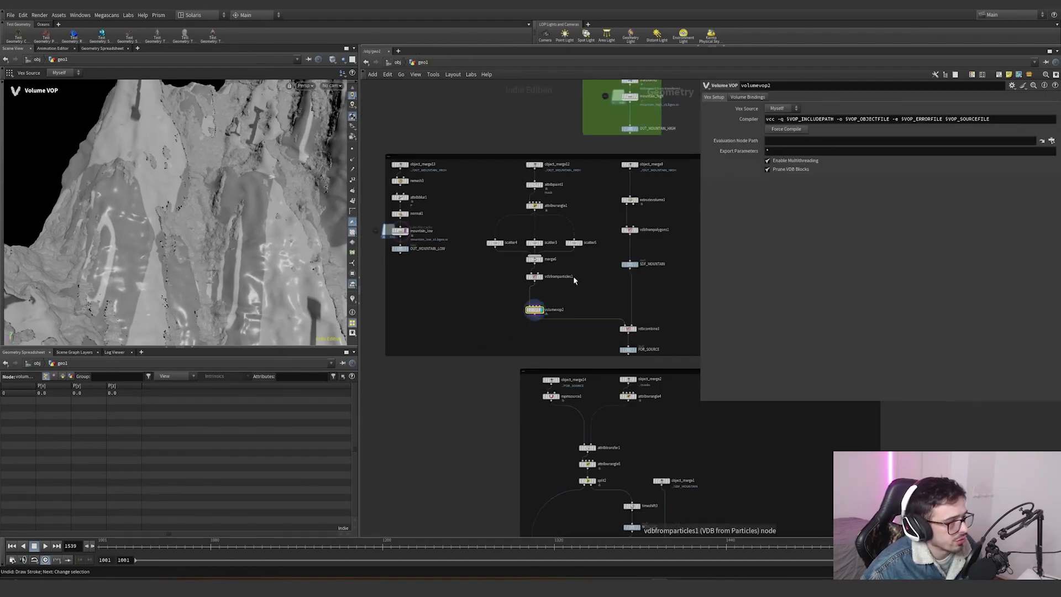
pyautogui.click(567, 174)
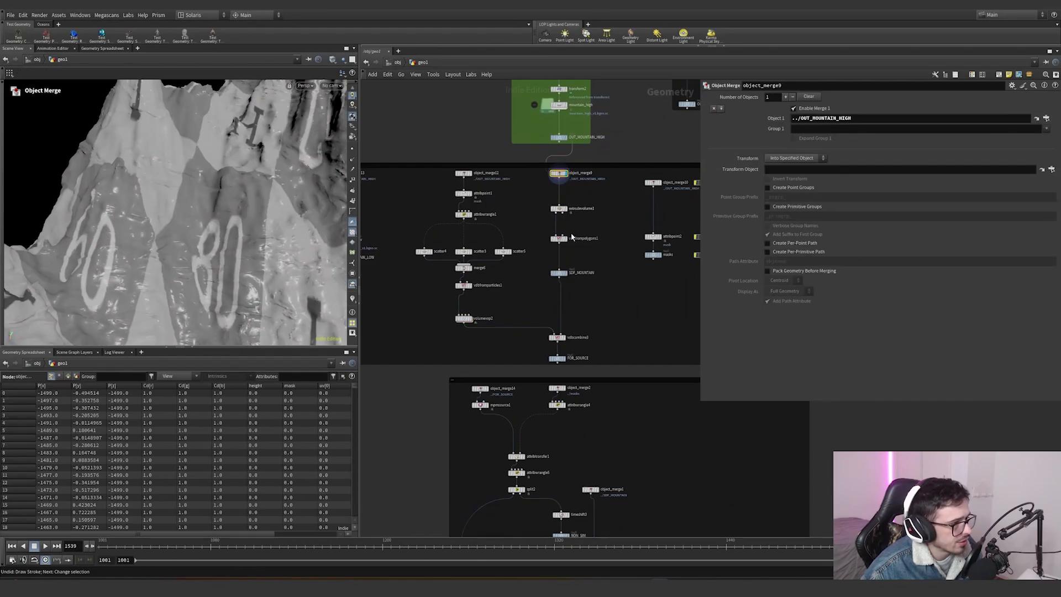
pyautogui.moveTo(568, 243)
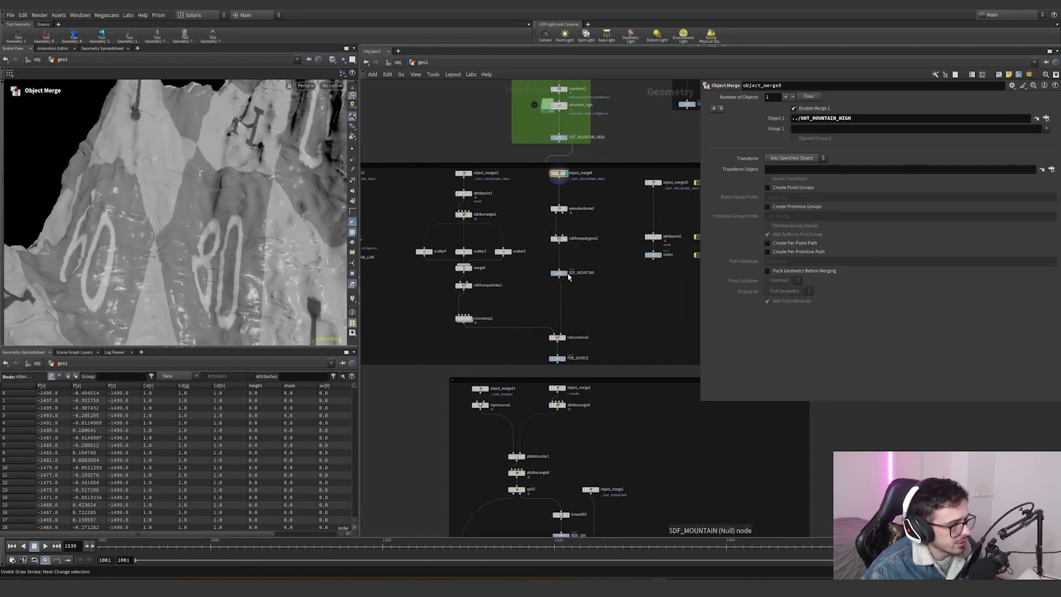
pyautogui.moveTo(569, 278)
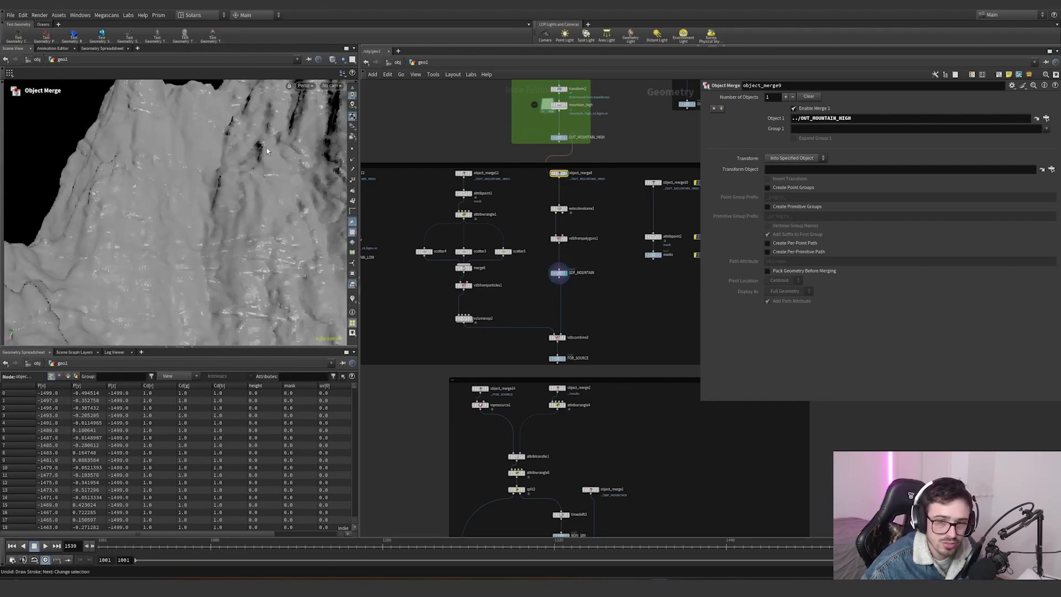
pyautogui.press('alt')
pyautogui.hotkey('space', 'h')
pyautogui.scroll(3, 557, 339)
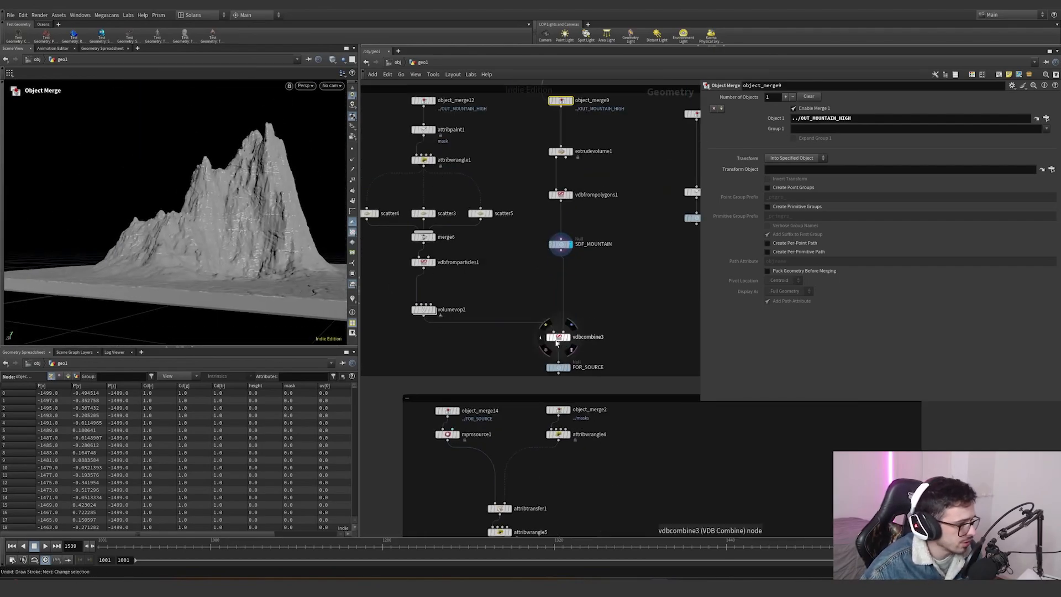
# - Select vdbcombine3 and orbit the viewport to examine its SDF Difference result
pyautogui.click(567, 336)
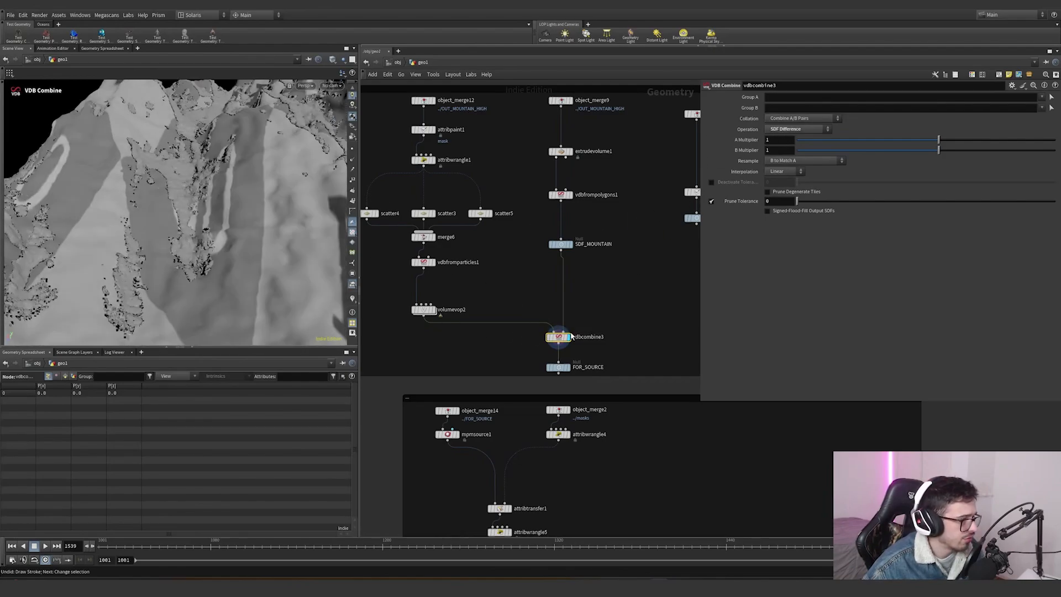
pyautogui.scroll(2, 566, 339)
pyautogui.keyDown('alt'); pyautogui.moveTo(216, 221); pyautogui.dragTo(86, 251); pyautogui.keyUp('alt')
pyautogui.scroll(-5, 574, 276)
pyautogui.moveTo(627, 251); pyautogui.dragTo(553, 269, button='middle')
pyautogui.scroll(4, 553, 269)
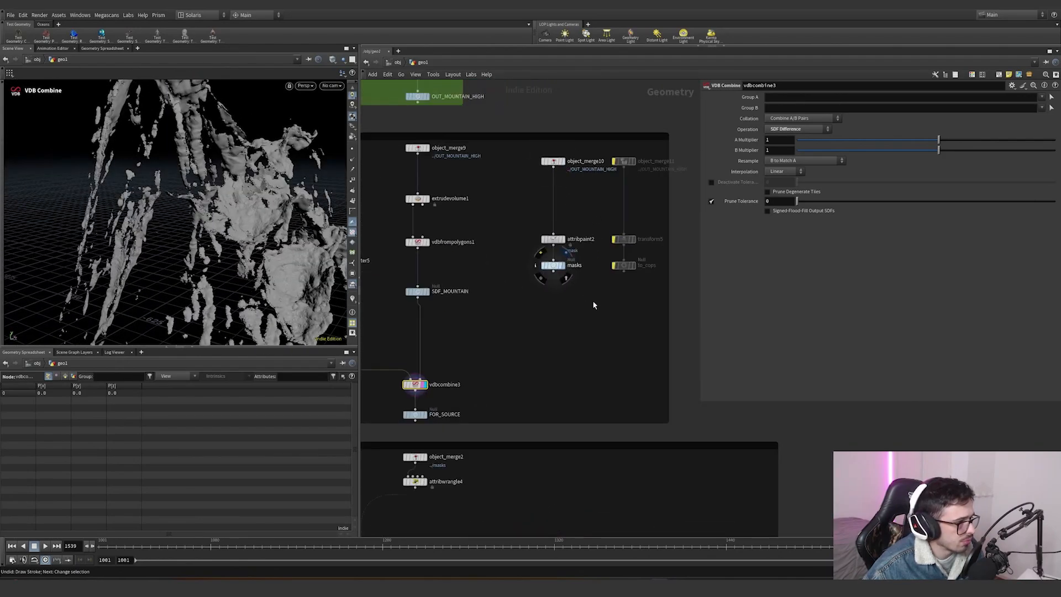
# - Inspect attribpaint2's painted attributes mask, mask2 and mask3, then reselect the masks null
pyautogui.click(553, 265)
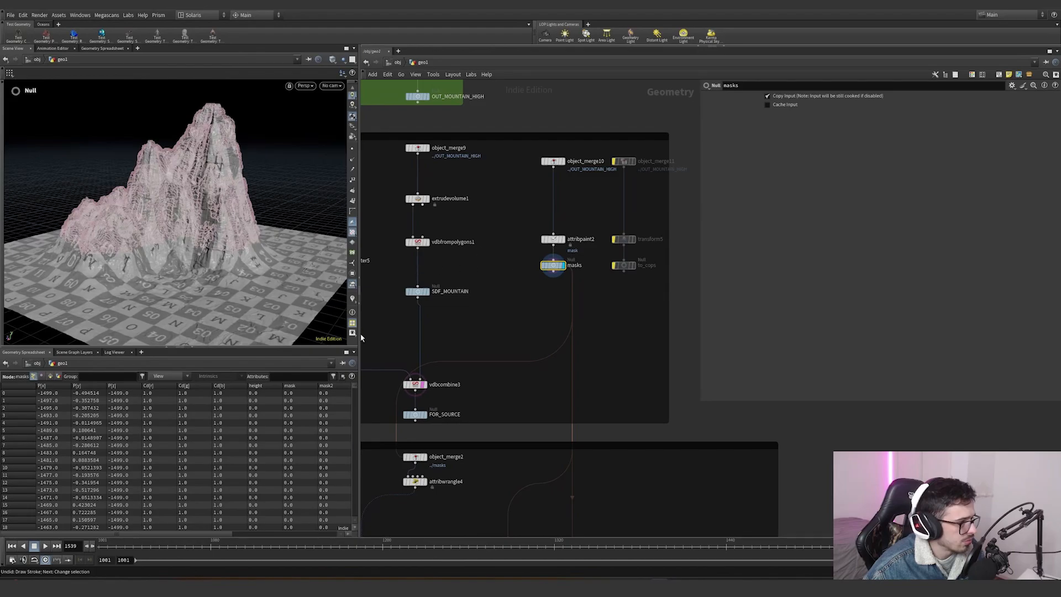
pyautogui.moveTo(523, 247); pyautogui.dragTo(567, 230)
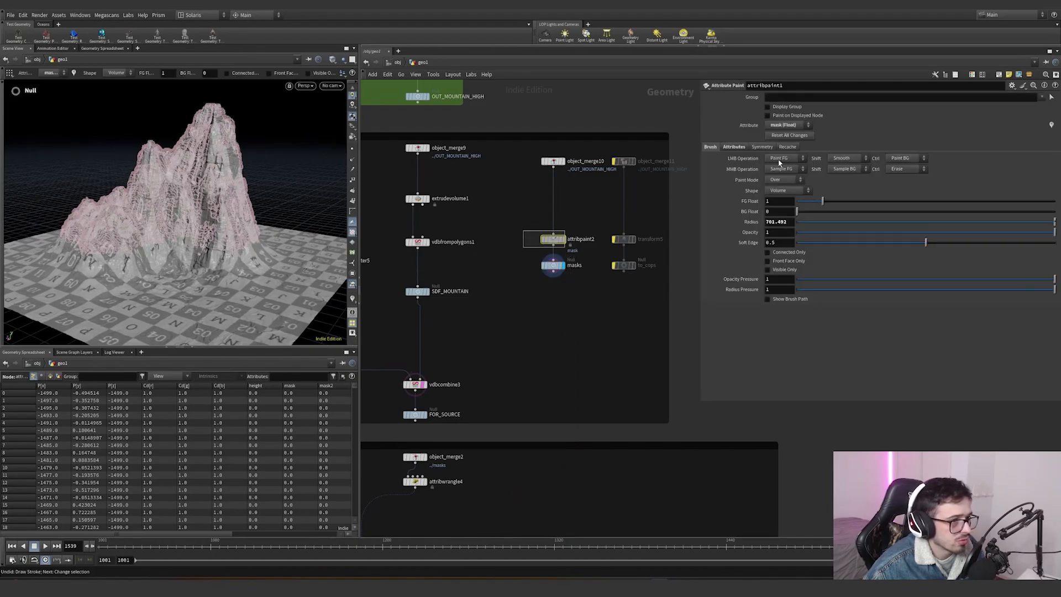
pyautogui.click(733, 147)
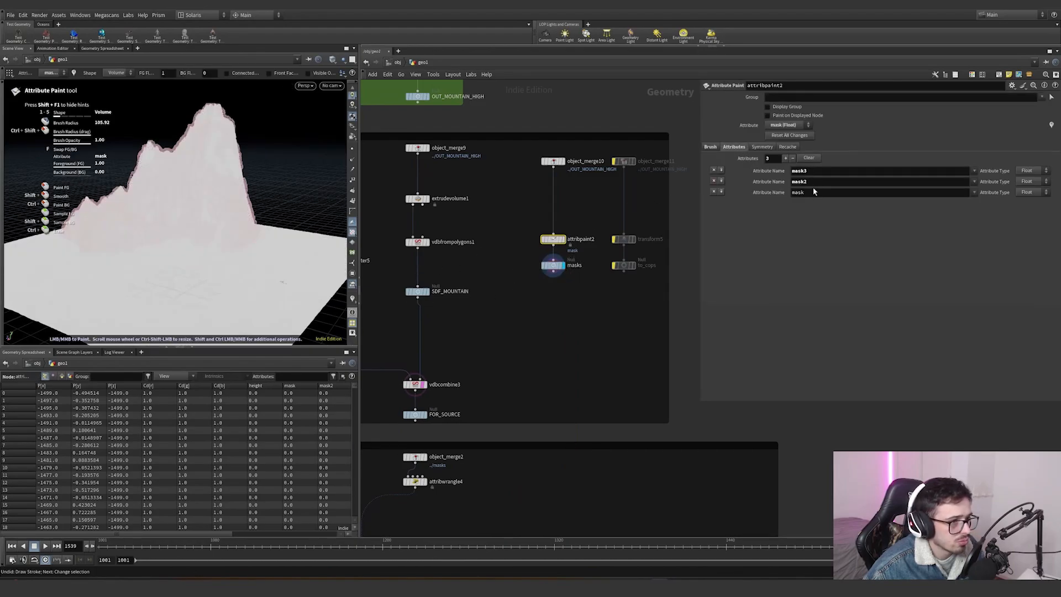
pyautogui.click(553, 265)
# - Enable a point attribute visualizer on the masks null and orbit around the colored mask
pyautogui.scroll(-6, 522, 246)
pyautogui.scroll(5, 521, 443)
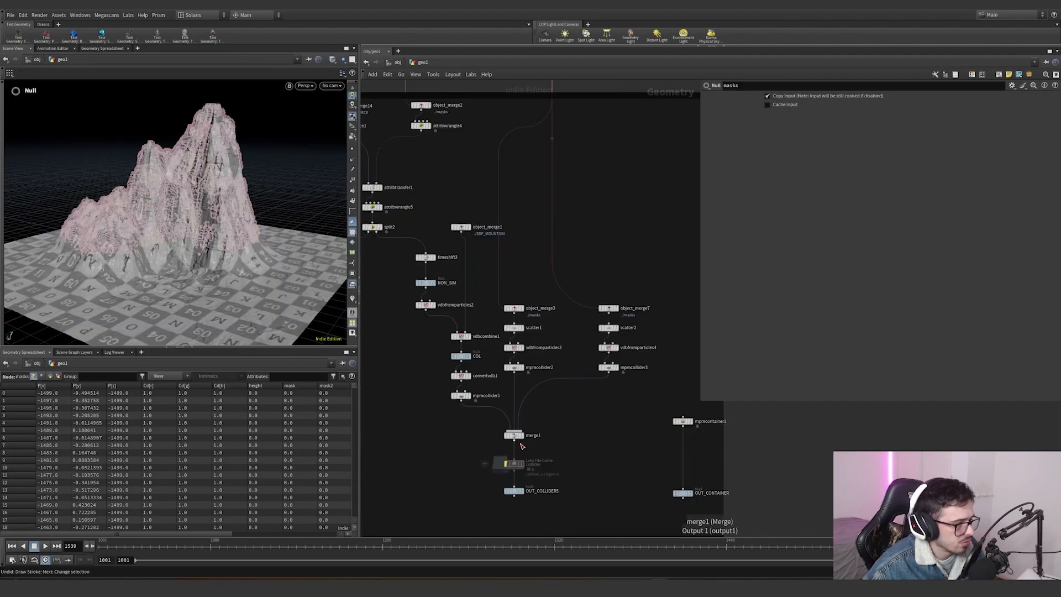
pyautogui.moveTo(568, 258); pyautogui.dragTo(574, 402, button='middle')
pyautogui.scroll(-5, 542, 234)
pyautogui.scroll(6, 534, 254)
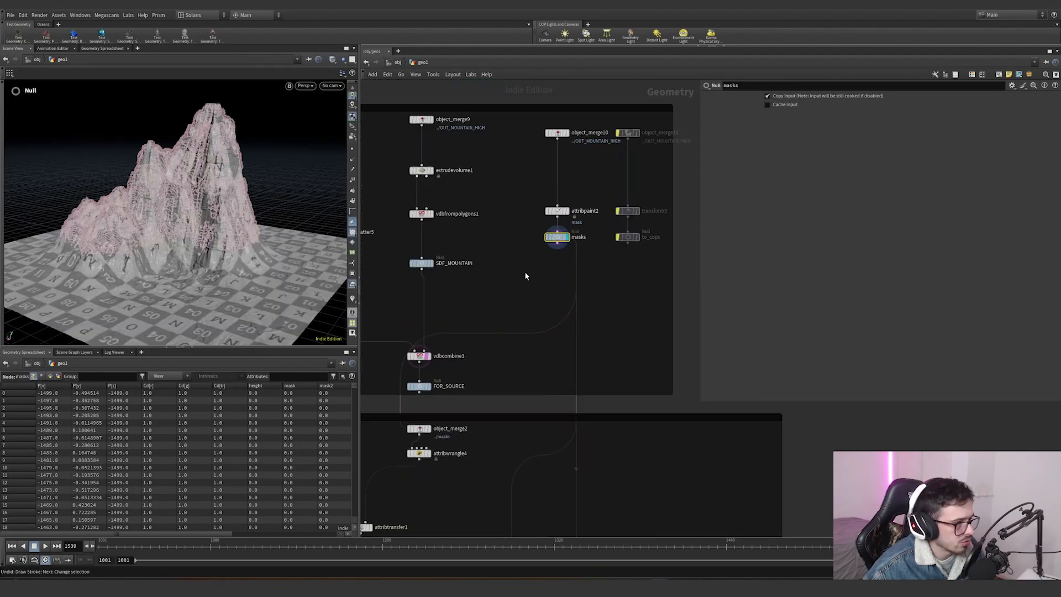
pyautogui.click(352, 300)
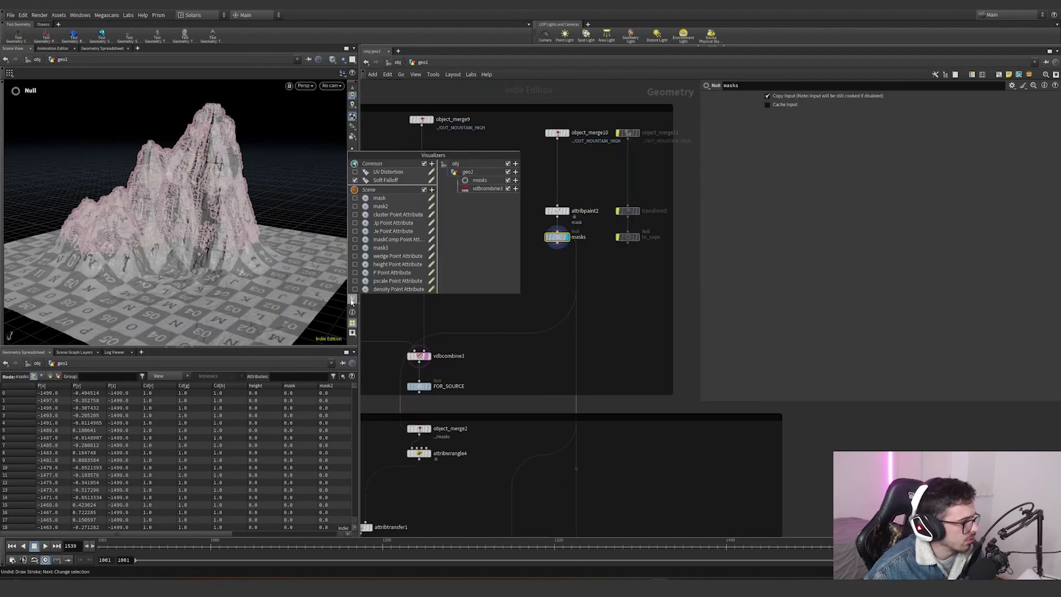
pyautogui.click(386, 289)
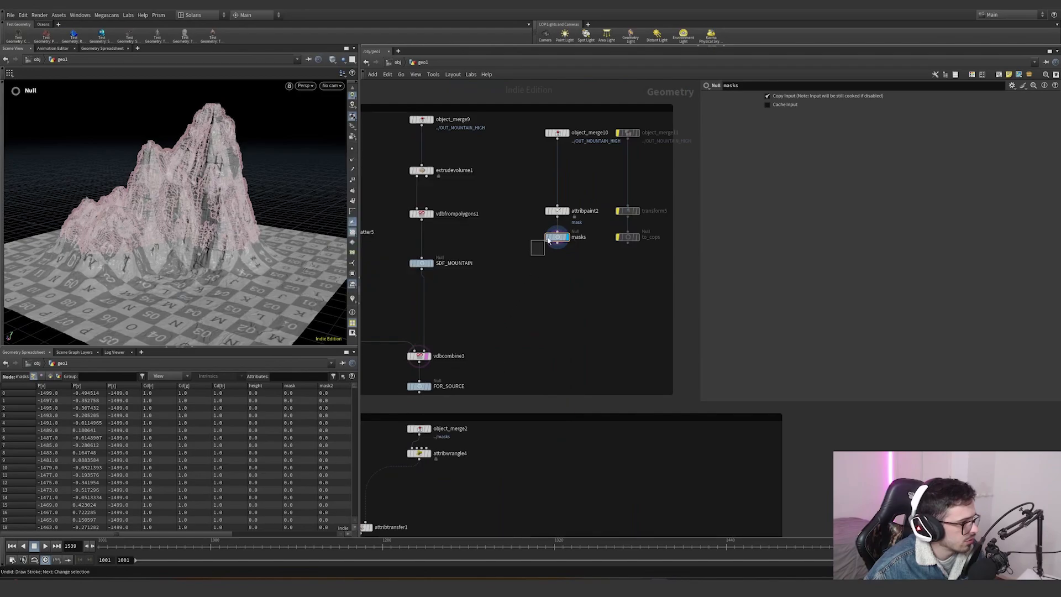
pyautogui.moveTo(548, 240); pyautogui.dragTo(551, 239)
pyautogui.press('r')
pyautogui.keyDown('alt'); pyautogui.moveTo(138, 230); pyautogui.dragTo(227, 178, button='right'); pyautogui.keyUp('alt')
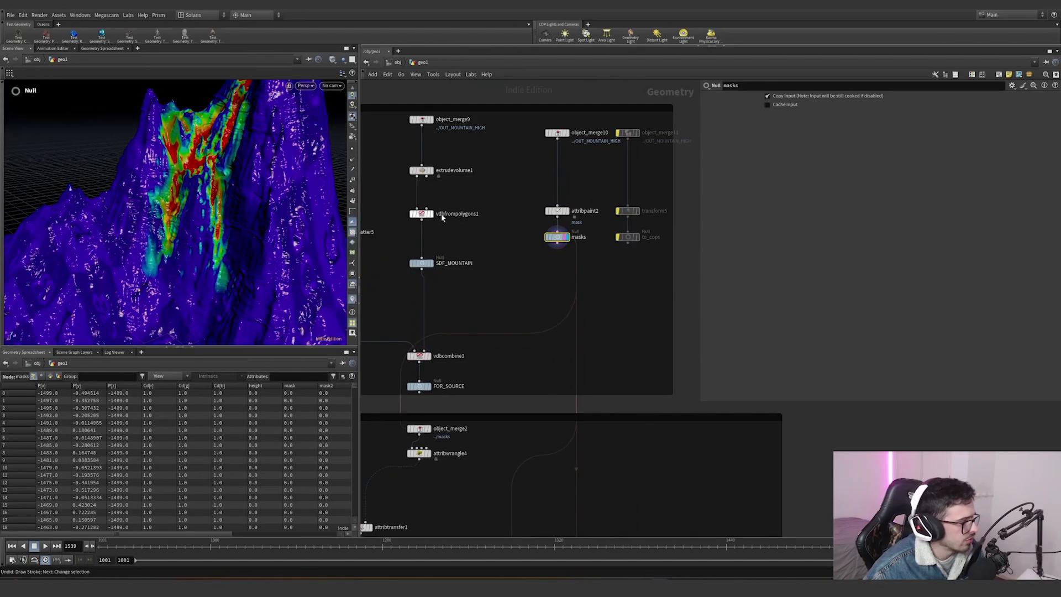
pyautogui.keyDown('alt'); pyautogui.moveTo(172, 207); pyautogui.dragTo(66, 253, button='right'); pyautogui.keyUp('alt')
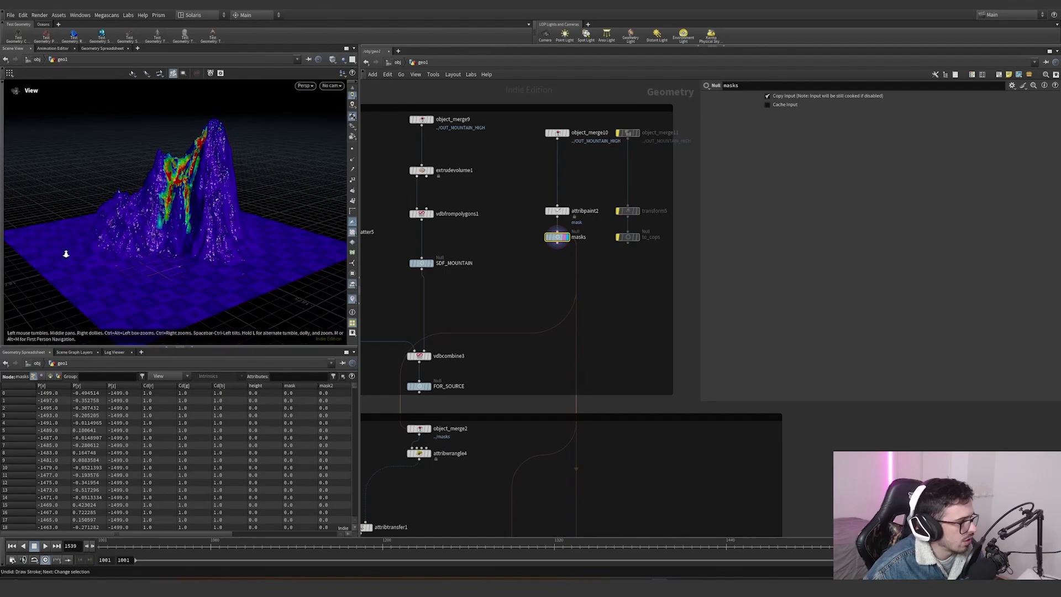
pyautogui.keyDown('alt'); pyautogui.moveTo(67, 253); pyautogui.dragTo(212, 273); pyautogui.keyUp('alt')
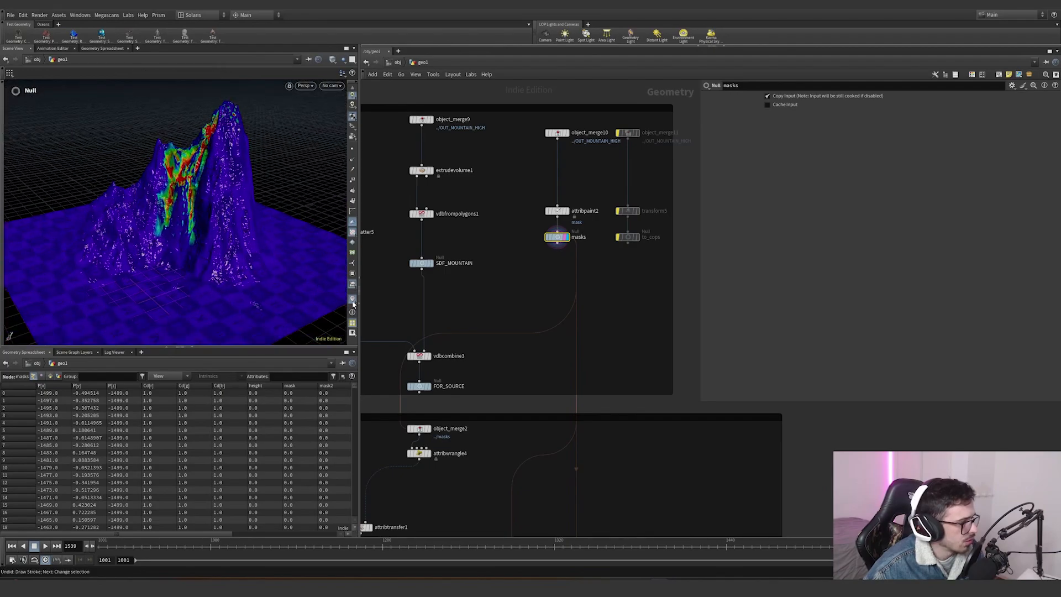
# - Open attribpaint2's paint tool, switch the displayed attribute to mask2 and orbit to view it
pyautogui.click(352, 301)
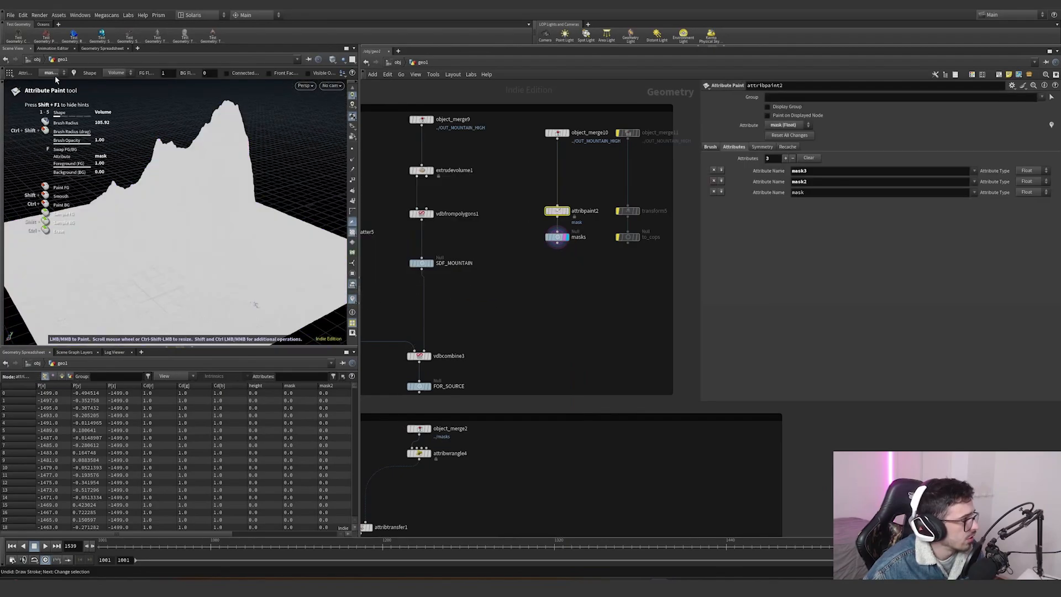
pyautogui.click(59, 74)
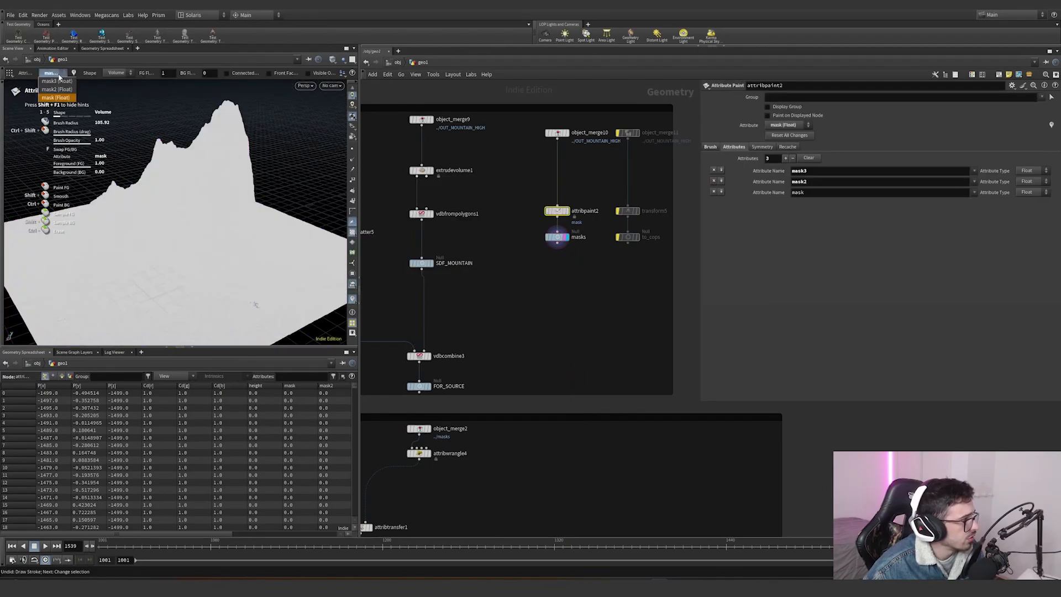
pyautogui.click(61, 94)
pyautogui.click(499, 291)
pyautogui.moveTo(213, 221)
pyautogui.keyDown('alt'); pyautogui.mouseDown()
pyautogui.moveTo(242, 249)
pyautogui.moveTo(206, 227)
pyautogui.moveTo(146, 223)
pyautogui.moveTo(207, 223)
pyautogui.mouseUp(); pyautogui.keyUp('alt')
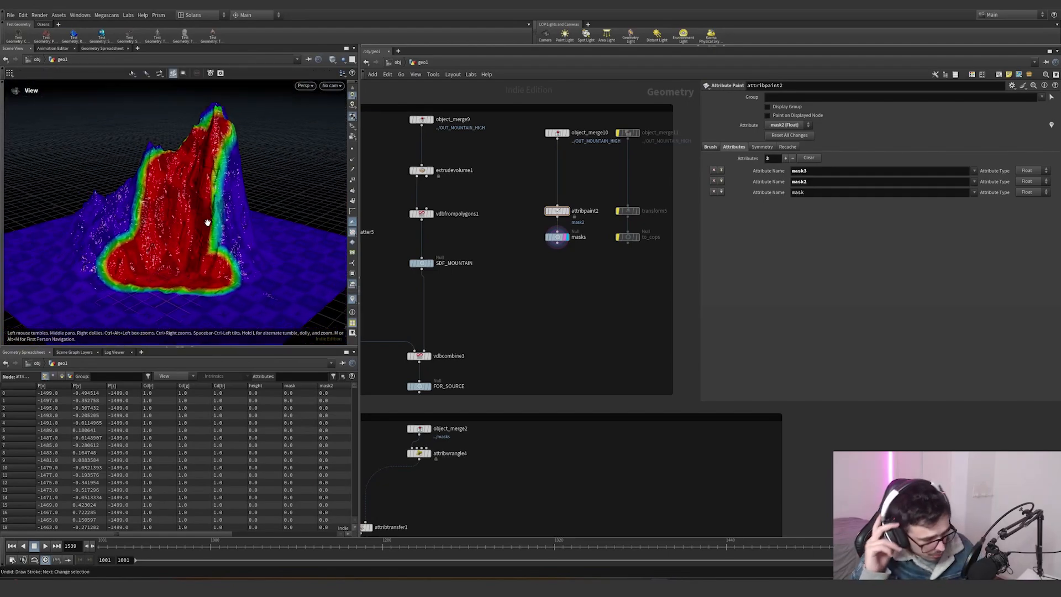
# - Re-enter the paint tool, switch the attribute to mask3 and orbit around the painted ring
pyautogui.press('Return')
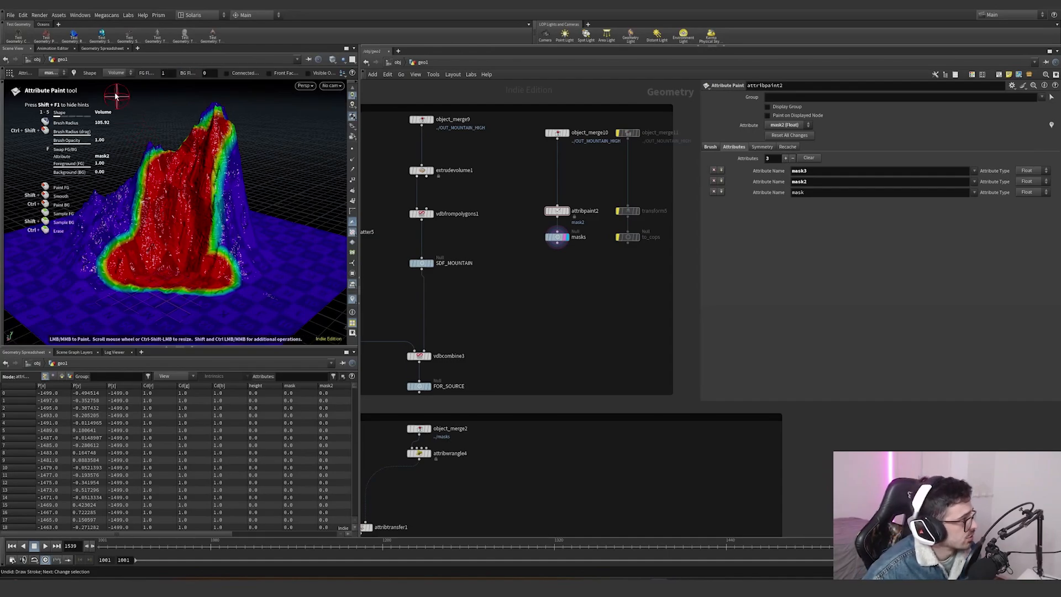
pyautogui.click(50, 72)
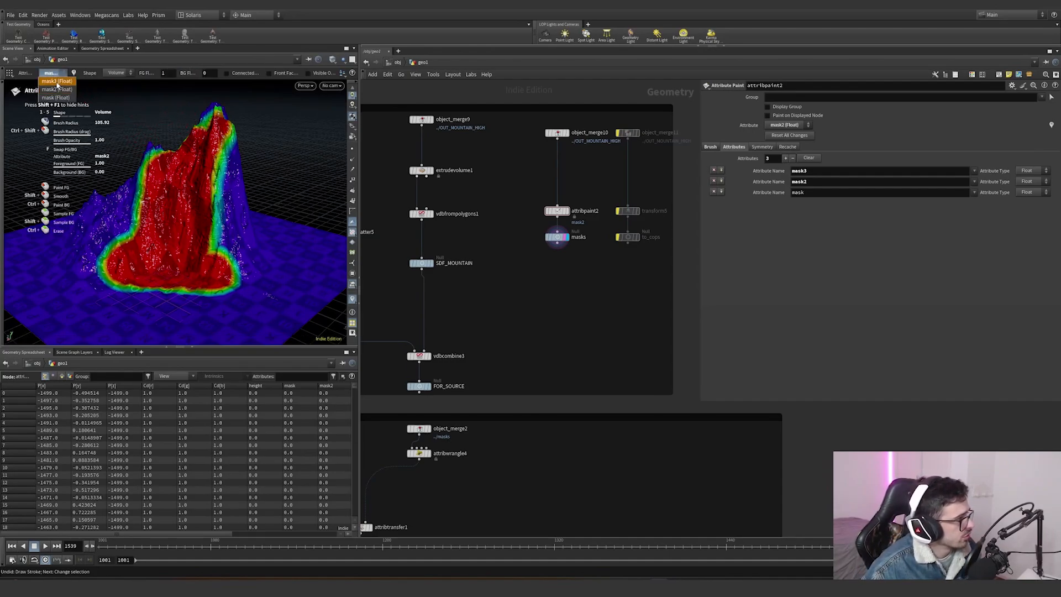
pyautogui.click(56, 82)
pyautogui.keyDown('alt'); pyautogui.moveTo(231, 281); pyautogui.dragTo(241, 277); pyautogui.keyUp('alt')
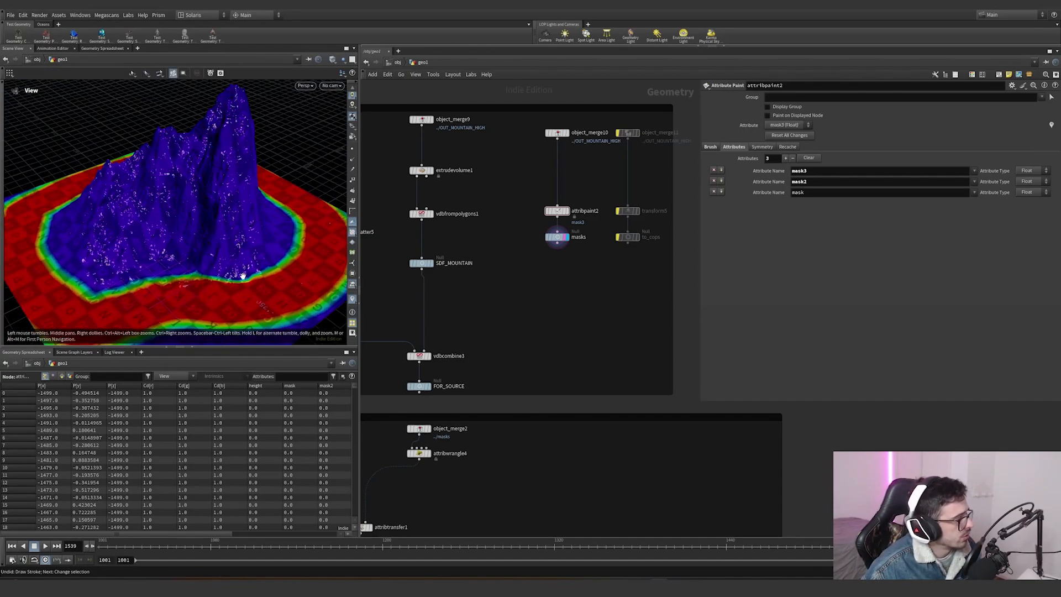
pyautogui.keyDown('alt'); pyautogui.moveTo(242, 275); pyautogui.dragTo(223, 228, button='middle'); pyautogui.keyUp('alt')
pyautogui.moveTo(244, 233)
pyautogui.keyDown('alt'); pyautogui.mouseDown()
pyautogui.moveTo(126, 247)
pyautogui.moveTo(168, 248)
pyautogui.mouseUp(); pyautogui.keyUp('alt')
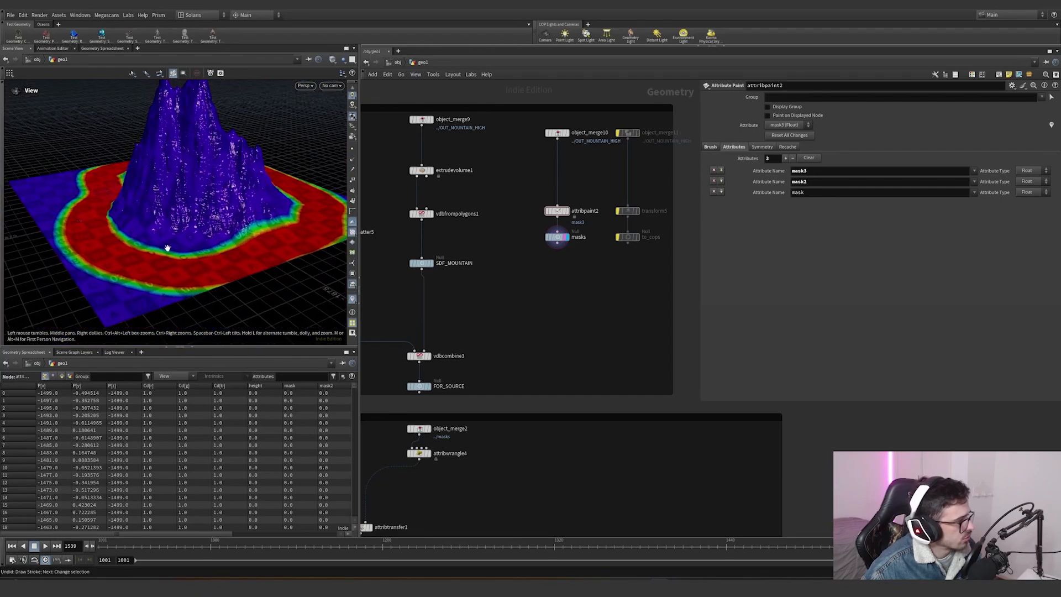
pyautogui.moveTo(228, 215)
pyautogui.keyDown('alt'); pyautogui.mouseDown()
pyautogui.moveTo(162, 195)
pyautogui.moveTo(311, 183)
pyautogui.moveTo(390, 252)
pyautogui.moveTo(166, 207)
pyautogui.moveTo(206, 204)
pyautogui.moveTo(140, 109)
pyautogui.mouseUp(); pyautogui.keyUp('alt')
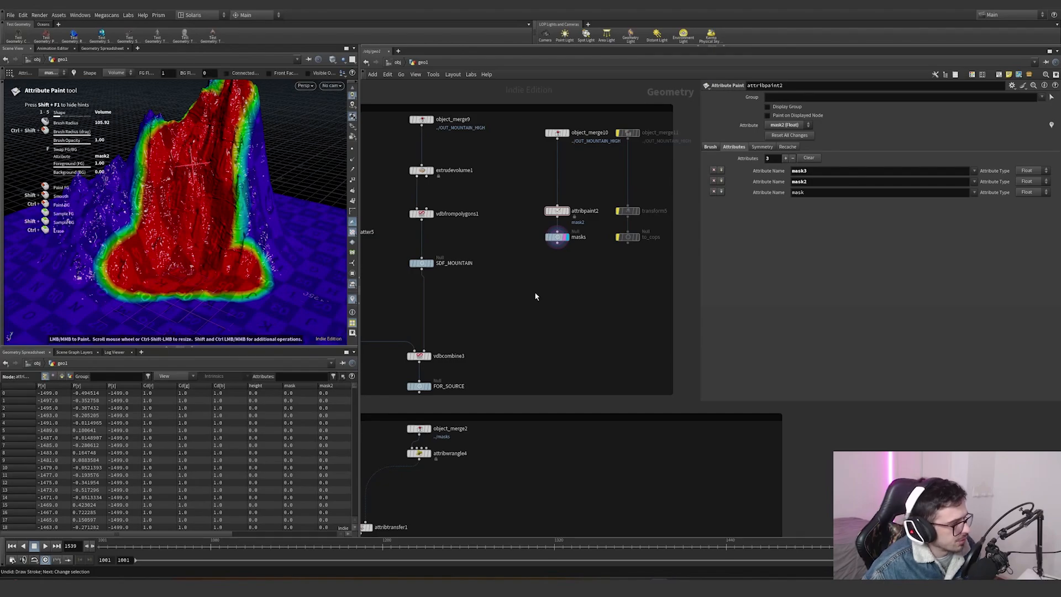
# - Frame the whole network, navigate down to the MPM simulation section and select object_merge14
pyautogui.press('h')
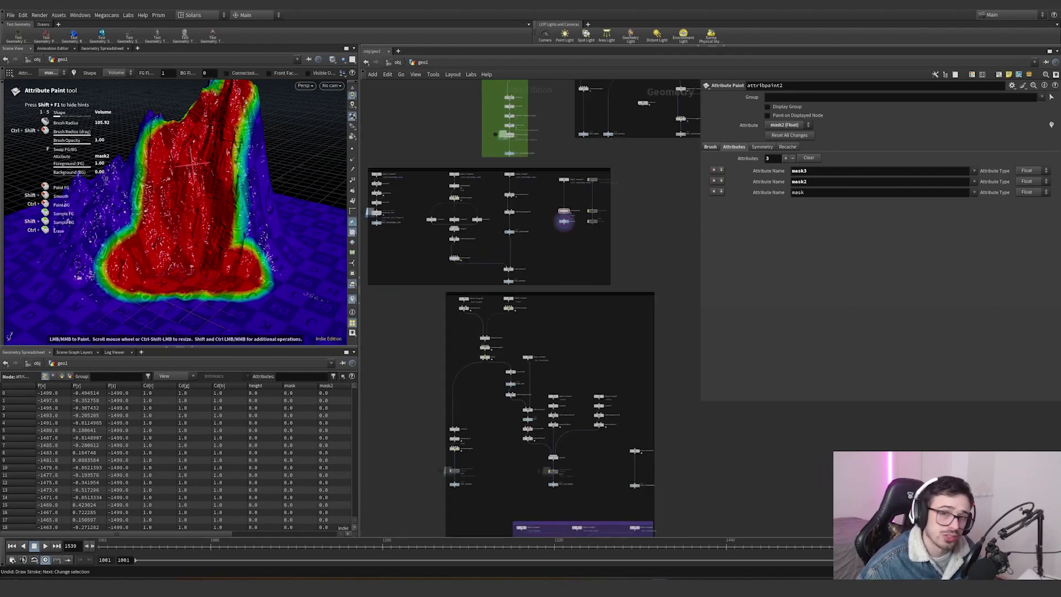
pyautogui.moveTo(544, 366); pyautogui.dragTo(529, 262, button='middle')
pyautogui.scroll(2, 572, 406)
pyautogui.scroll(-2, 573, 389)
pyautogui.moveTo(574, 390); pyautogui.dragTo(566, 345, button='middle')
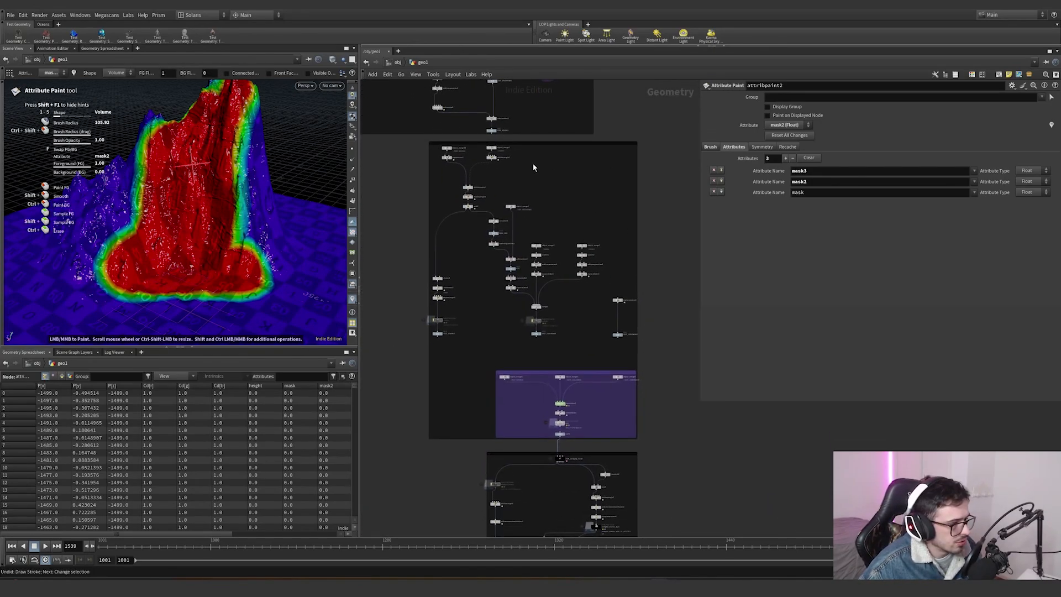
pyautogui.moveTo(657, 135); pyautogui.dragTo(607, 184)
pyautogui.scroll(6, 436, 149)
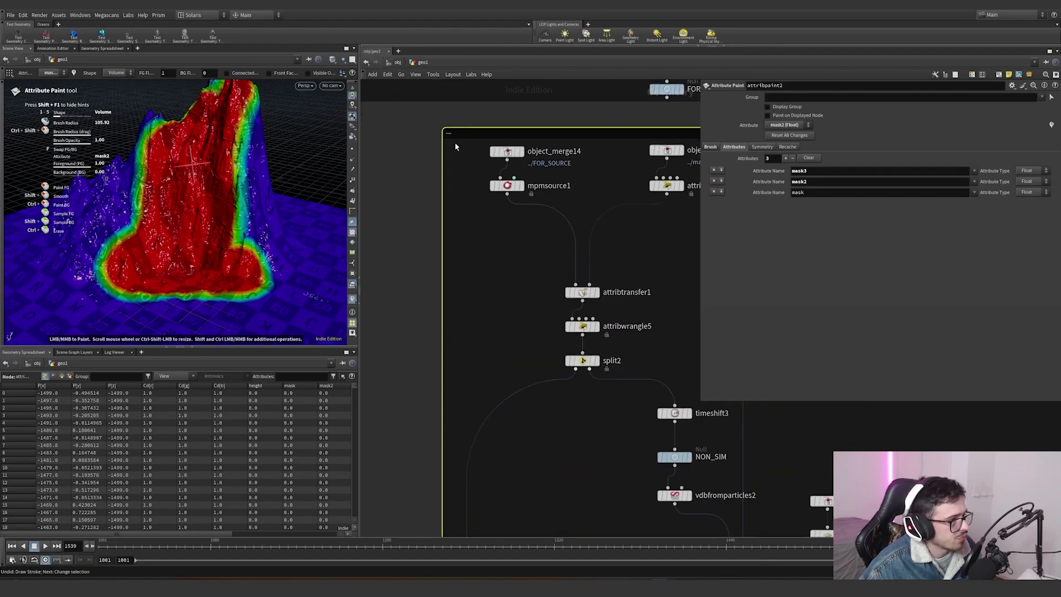
pyautogui.click(516, 148)
pyautogui.scroll(-6, 578, 187)
pyautogui.moveTo(582, 187); pyautogui.dragTo(492, 245, button='middle')
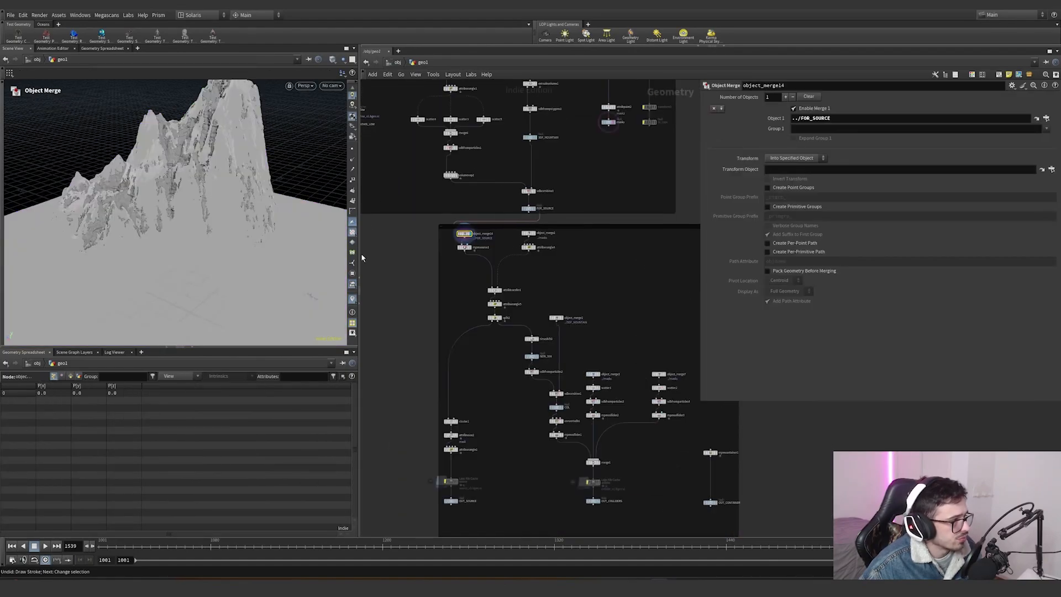
pyautogui.scroll(5, 472, 256)
pyautogui.scroll(-2, 499, 304)
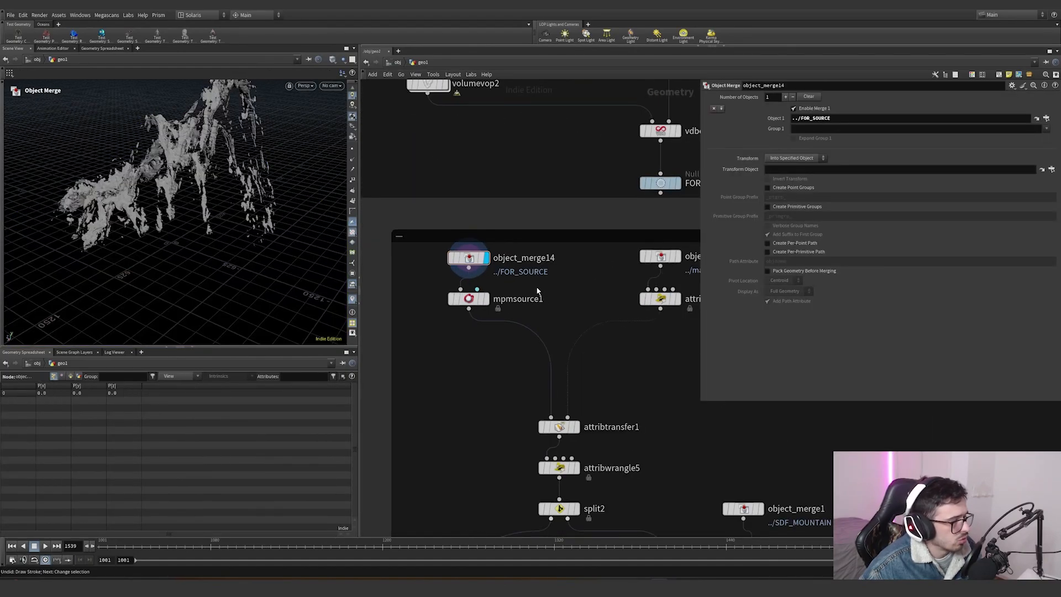
pyautogui.scroll(1, 519, 263)
pyautogui.scroll(-4, 549, 263)
pyautogui.moveTo(539, 264); pyautogui.dragTo(505, 253, button='middle')
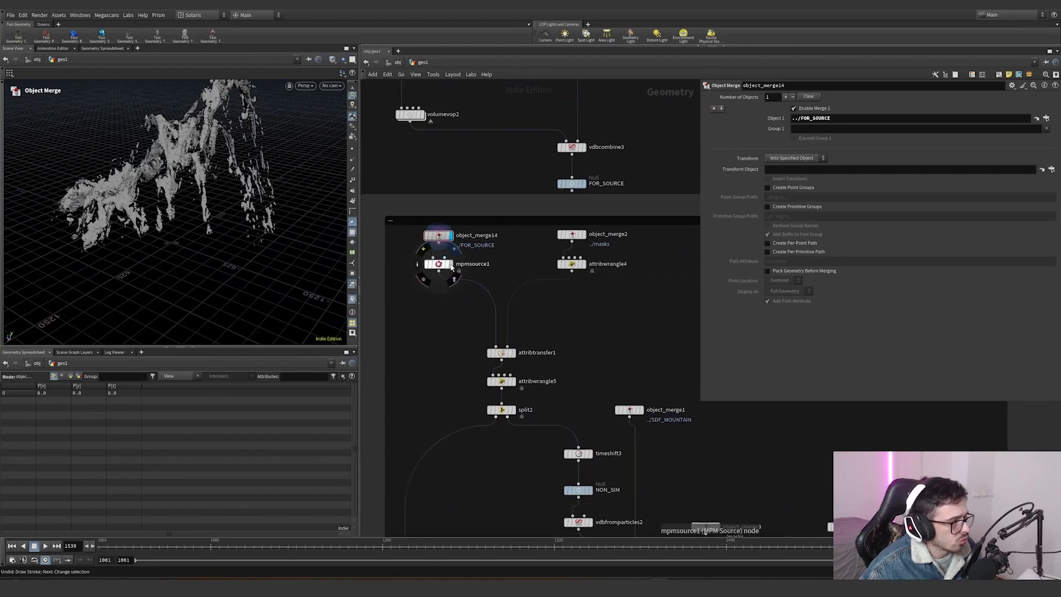
# - Select mpmsource1, orbit its emitted points and inspect its point separation and MPM container path
pyautogui.click(450, 264)
pyautogui.keyDown('alt'); pyautogui.moveTo(298, 222); pyautogui.dragTo(324, 239); pyautogui.keyUp('alt')
pyautogui.keyDown('alt'); pyautogui.scroll(5, 265, 152); pyautogui.keyUp('alt')
pyautogui.middleClick(439, 267)
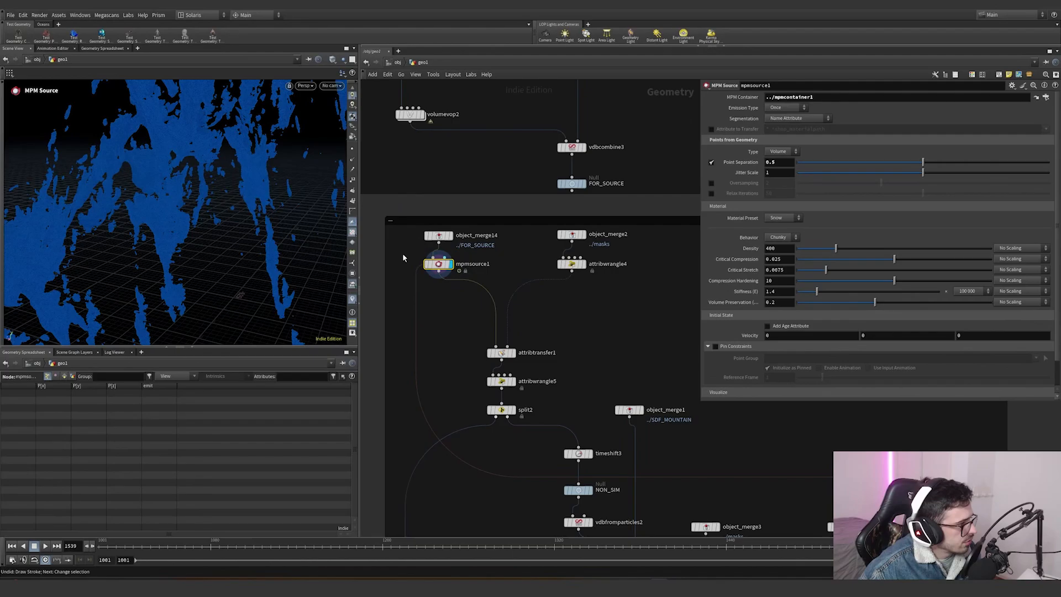
pyautogui.middleClick(440, 269)
pyautogui.middleClick(442, 274)
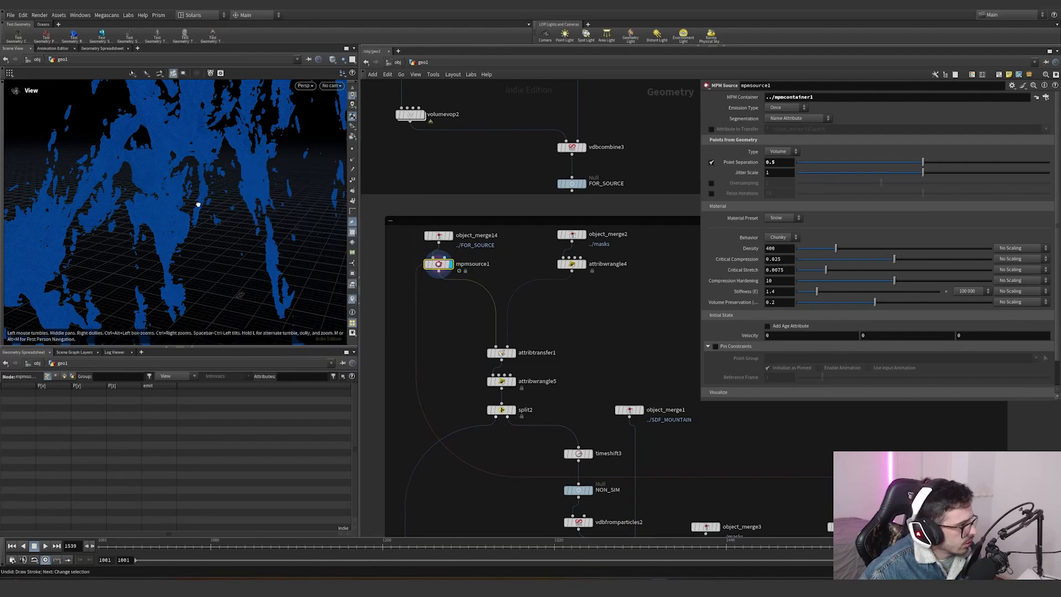
pyautogui.keyDown('alt'); pyautogui.moveTo(199, 206); pyautogui.dragTo(395, 194); pyautogui.keyUp('alt')
pyautogui.moveTo(215, 265)
pyautogui.keyDown('alt'); pyautogui.mouseDown()
pyautogui.moveTo(230, 237)
pyautogui.moveTo(230, 254)
pyautogui.mouseUp(); pyautogui.keyUp('alt')
pyautogui.middleClick(438, 269)
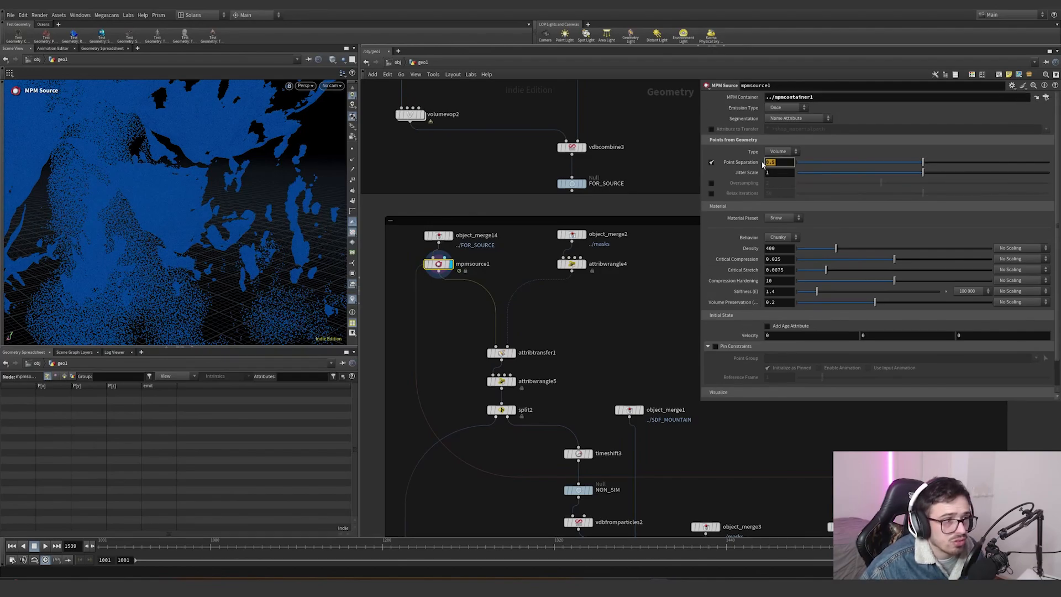
pyautogui.moveTo(838, 94); pyautogui.dragTo(785, 95)
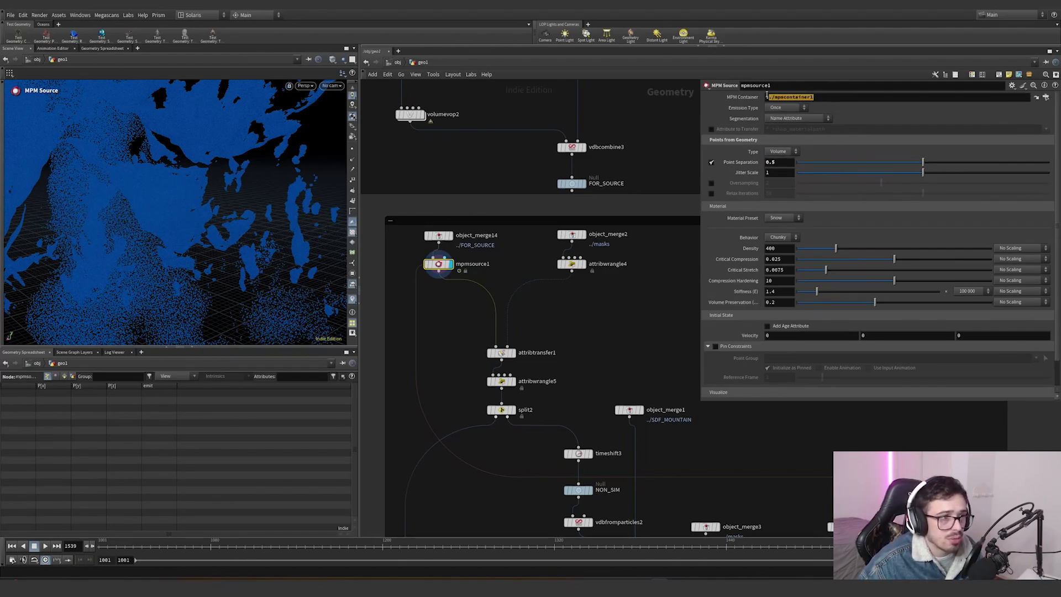
# - Select mpmcontainer1 to inspect its particle separation and domain settings
pyautogui.scroll(-3, 614, 297)
pyautogui.moveTo(621, 301); pyautogui.dragTo(519, 208, button='middle')
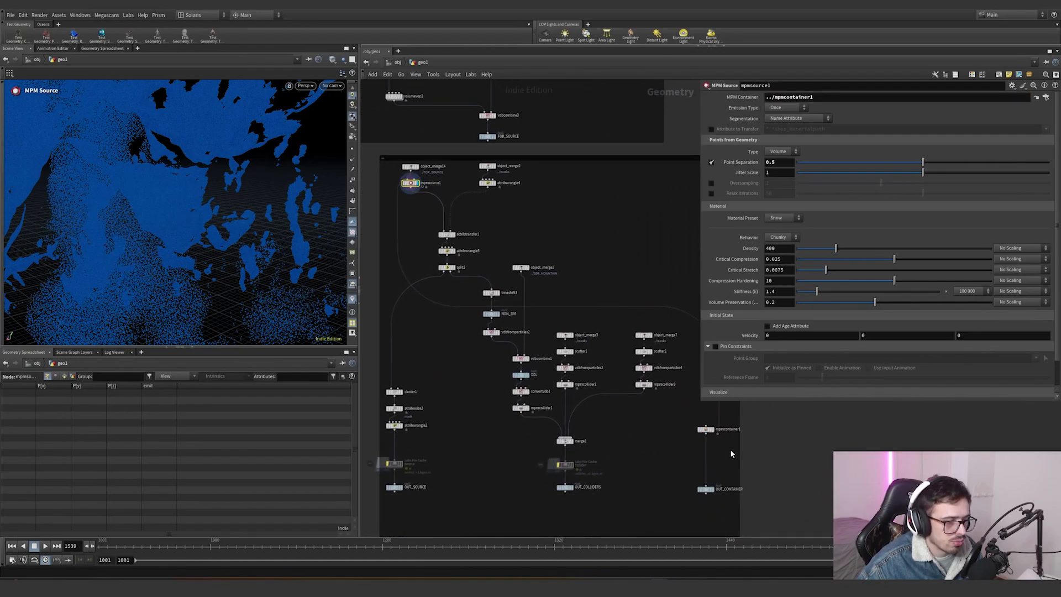
pyautogui.click(705, 429)
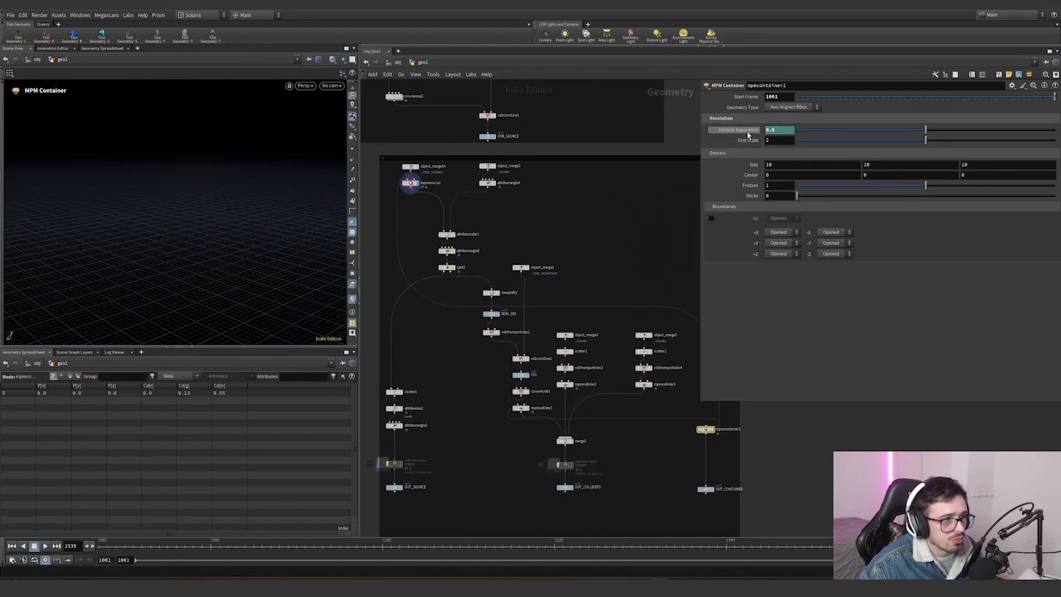
# - Reselect mpmsource1, then select object_merge2 that brings in the masks
pyautogui.moveTo(566, 233); pyautogui.dragTo(615, 254, button='middle')
pyautogui.scroll(5, 469, 230)
pyautogui.moveTo(469, 229); pyautogui.dragTo(399, 294, button='middle')
pyautogui.click(376, 229)
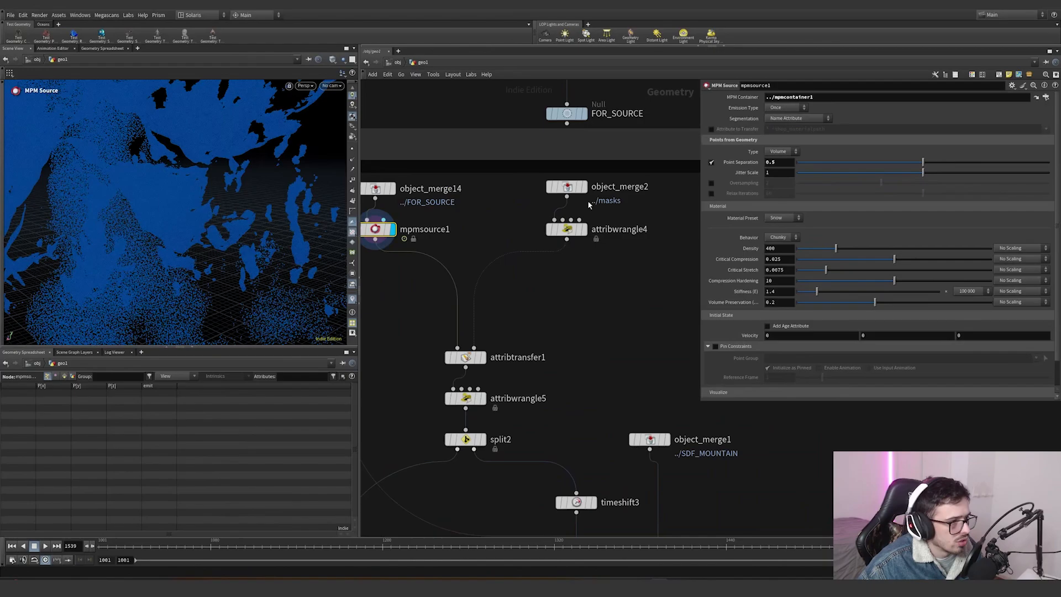
pyautogui.moveTo(589, 208)
pyautogui.click(567, 187)
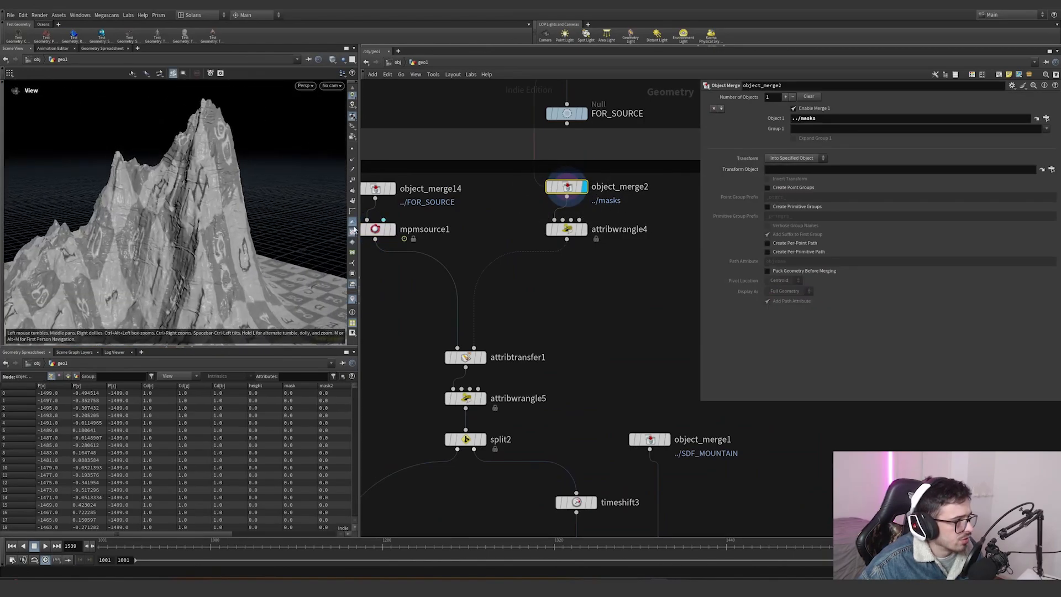
# - Select attribwrangle4, orbit its result and highlight its point-removal VEX code
pyautogui.click(567, 229)
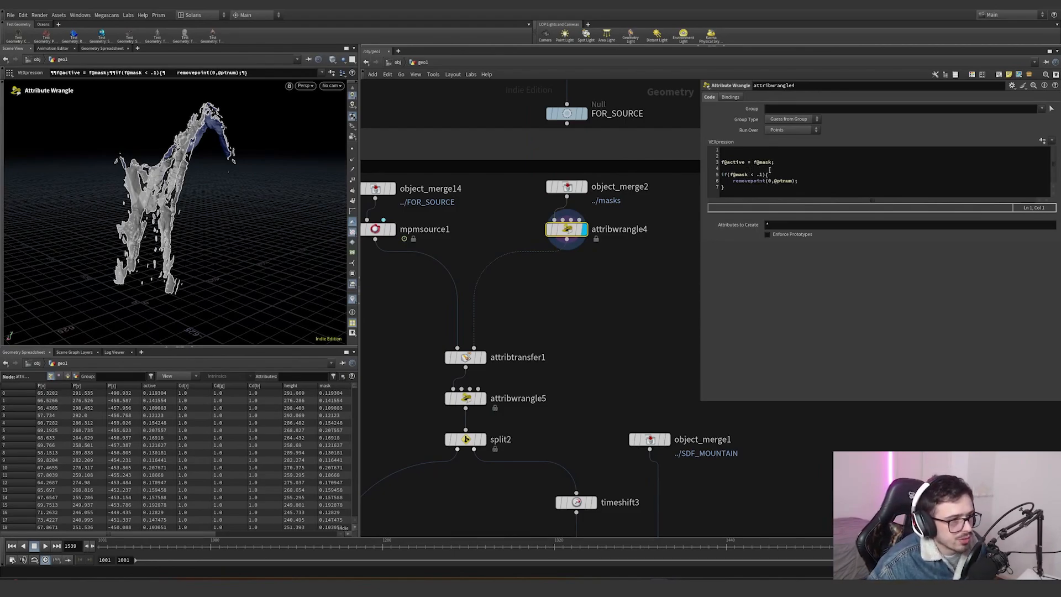
pyautogui.keyDown('alt'); pyautogui.moveTo(178, 193); pyautogui.dragTo(241, 199); pyautogui.keyUp('alt')
pyautogui.moveTo(753, 193); pyautogui.dragTo(720, 174)
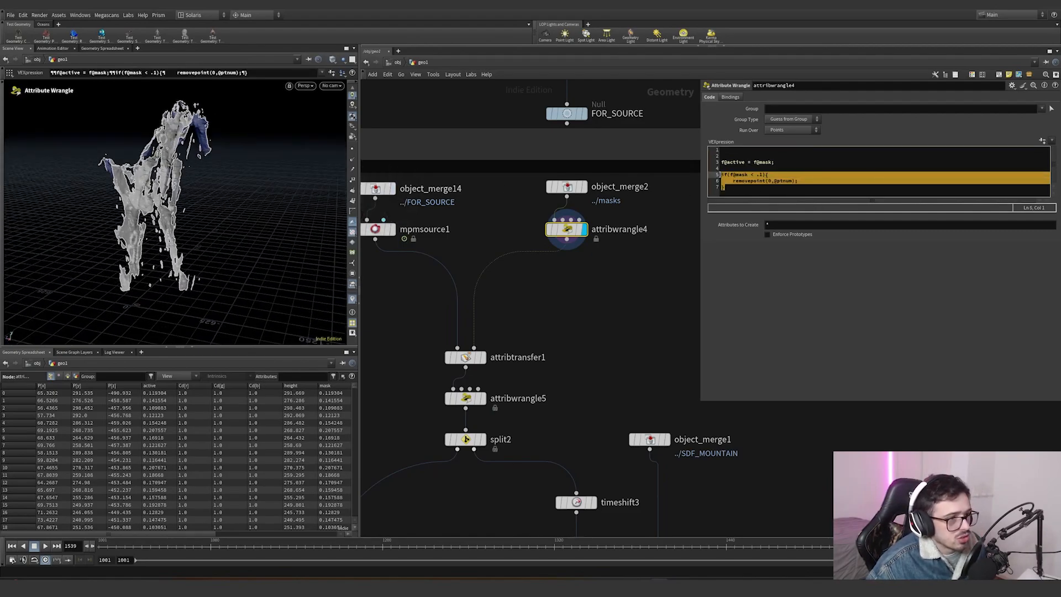
# - Compare attribtransfer1 and mpmsource1 by selecting each and orbiting the viewport
pyautogui.moveTo(507, 347); pyautogui.dragTo(524, 328, button='middle')
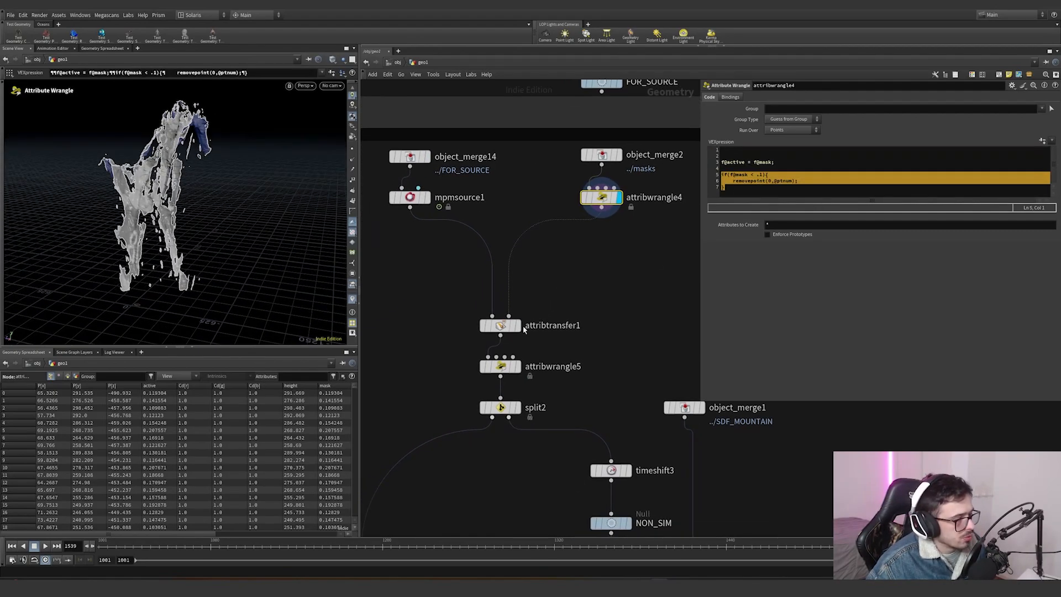
pyautogui.click(517, 326)
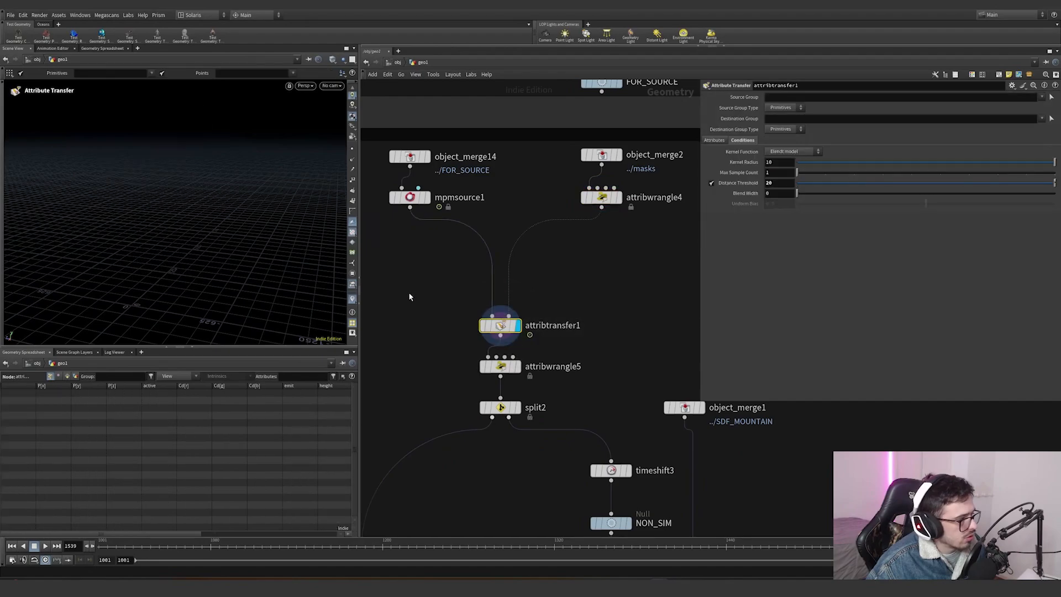
pyautogui.middleClick(438, 205)
pyautogui.click(428, 199)
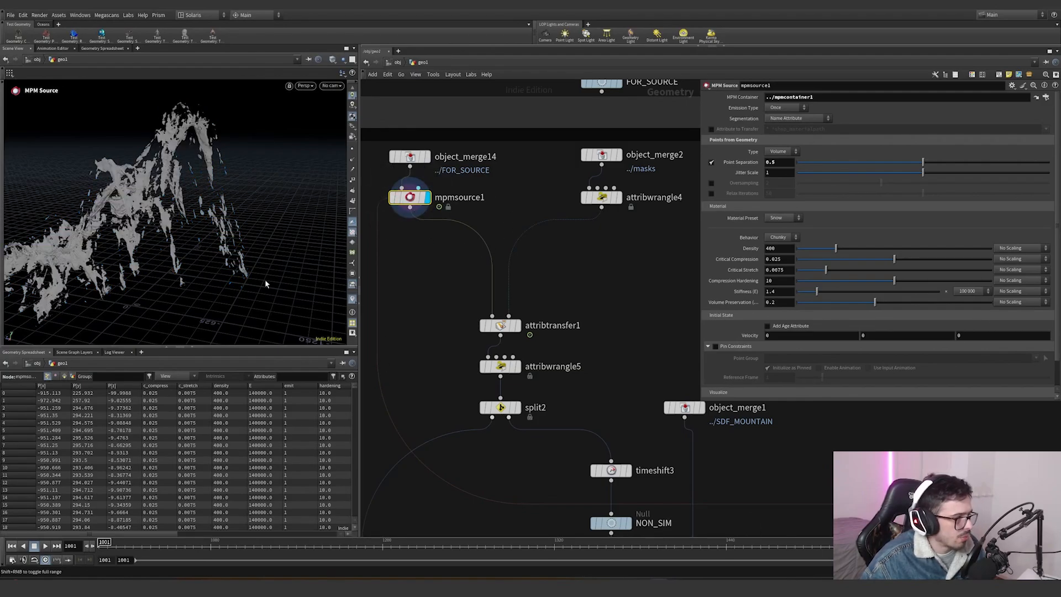
pyautogui.keyDown('alt'); pyautogui.moveTo(194, 221); pyautogui.dragTo(119, 203); pyautogui.keyUp('alt')
pyautogui.middleClick(409, 198)
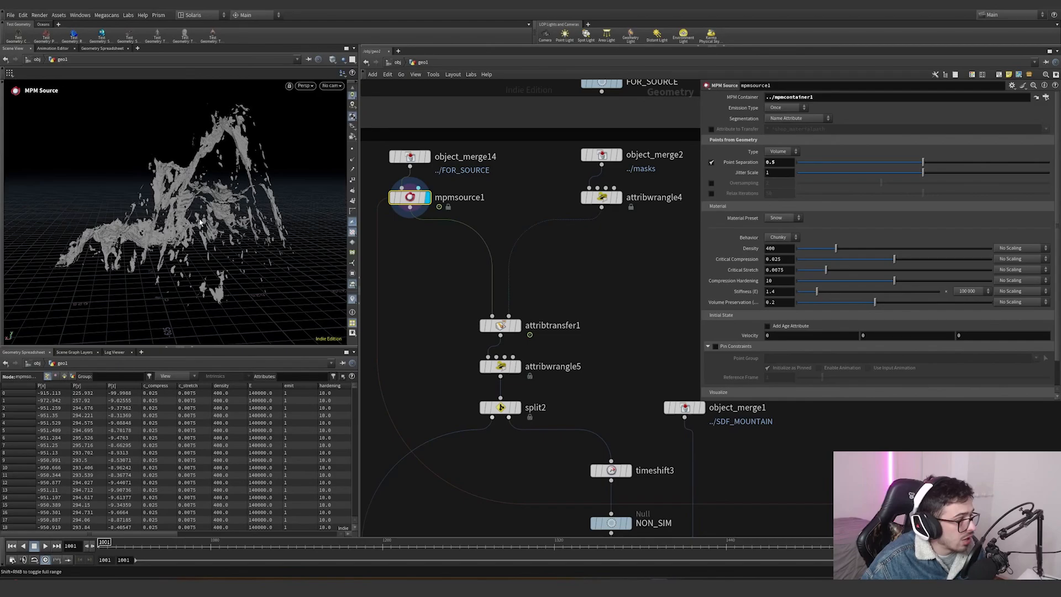
pyautogui.keyDown('alt'); pyautogui.moveTo(200, 222); pyautogui.dragTo(173, 212); pyautogui.keyUp('alt')
pyautogui.scroll(5, 215, 210)
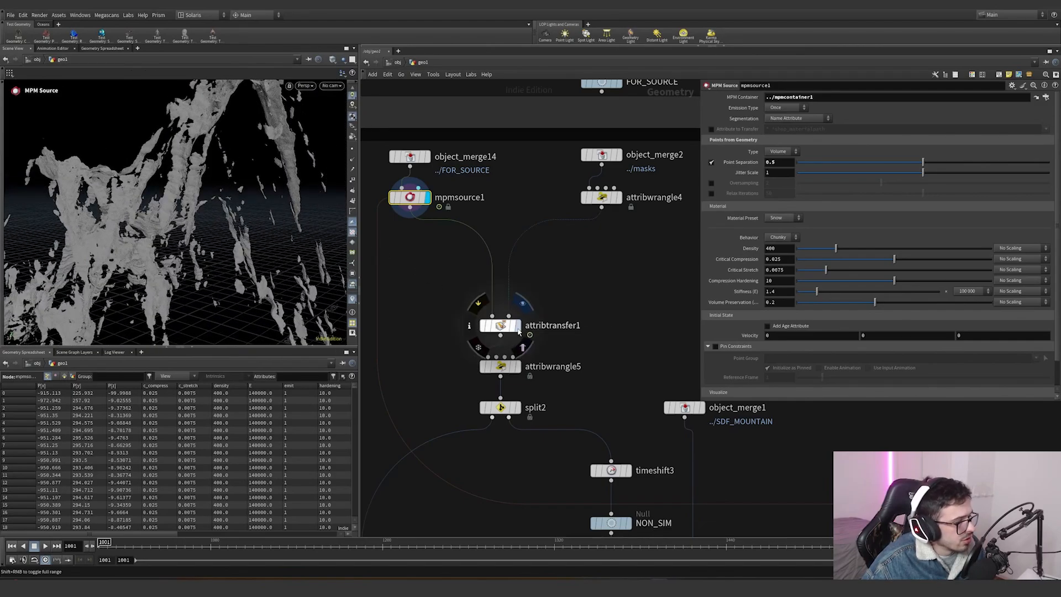
# - Select attribtransfer1, enable the mask visualizer and orbit around the transferred mask colors
pyautogui.click(518, 329)
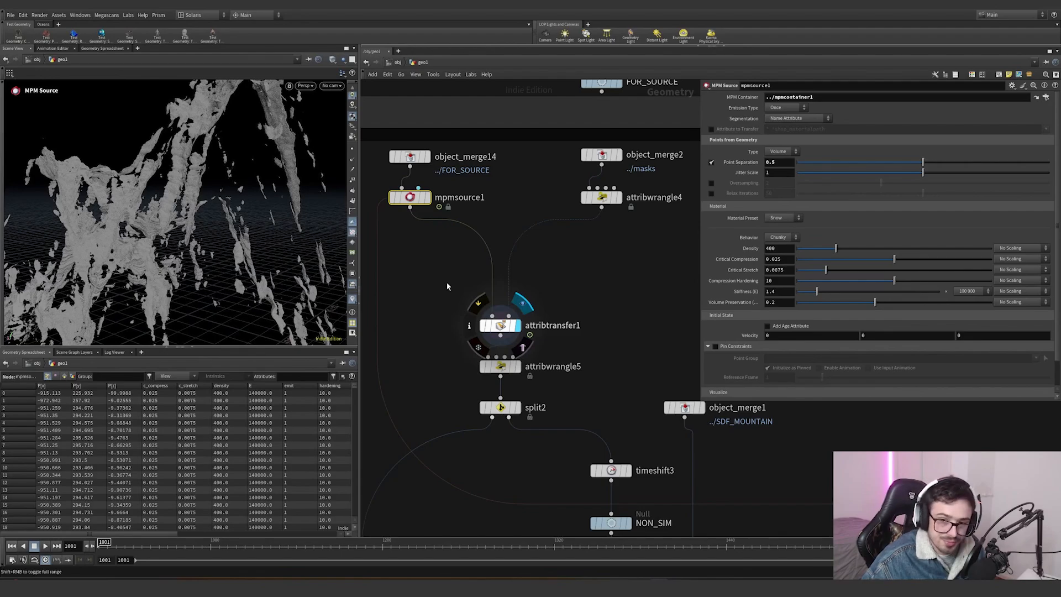
pyautogui.click(353, 312)
pyautogui.click(355, 199)
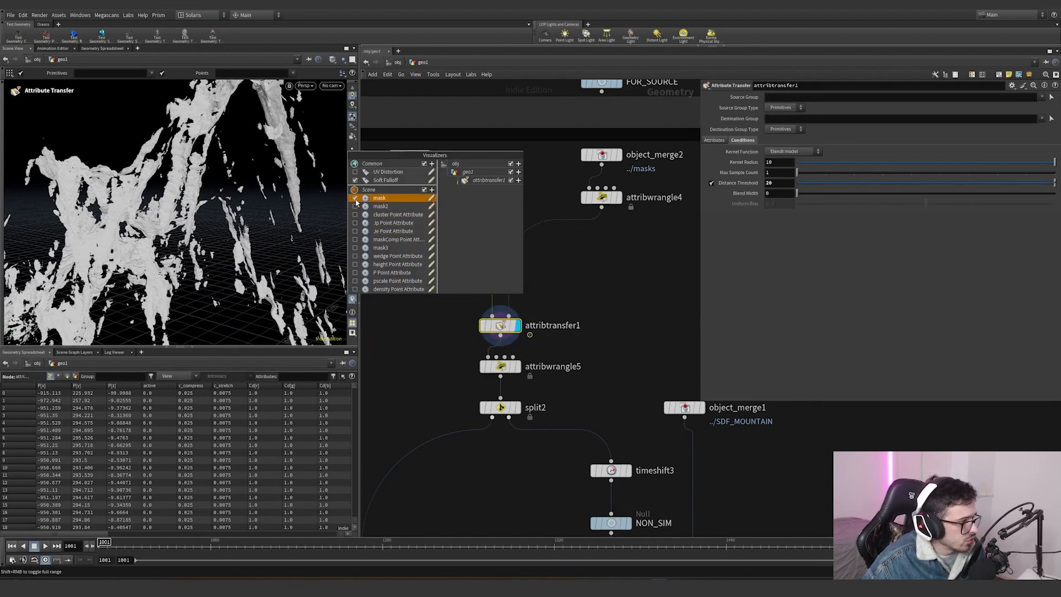
pyautogui.click(420, 379)
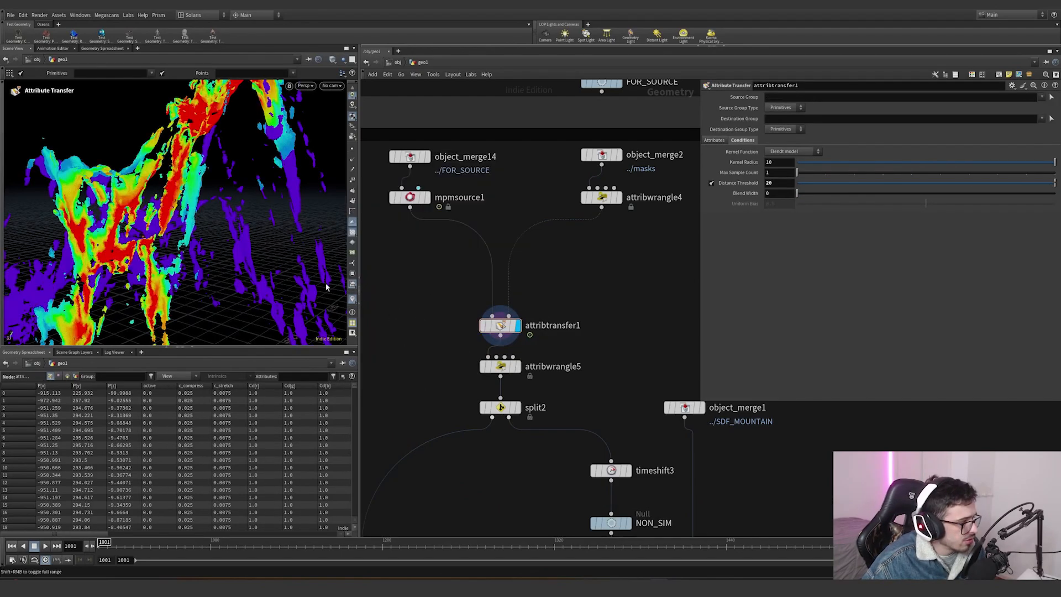
pyautogui.keyDown('alt'); pyautogui.moveTo(210, 259); pyautogui.dragTo(46, 255, button='right'); pyautogui.keyUp('alt')
pyautogui.keyDown('alt'); pyautogui.moveTo(84, 254); pyautogui.dragTo(120, 252); pyautogui.keyUp('alt')
pyautogui.press('Return')
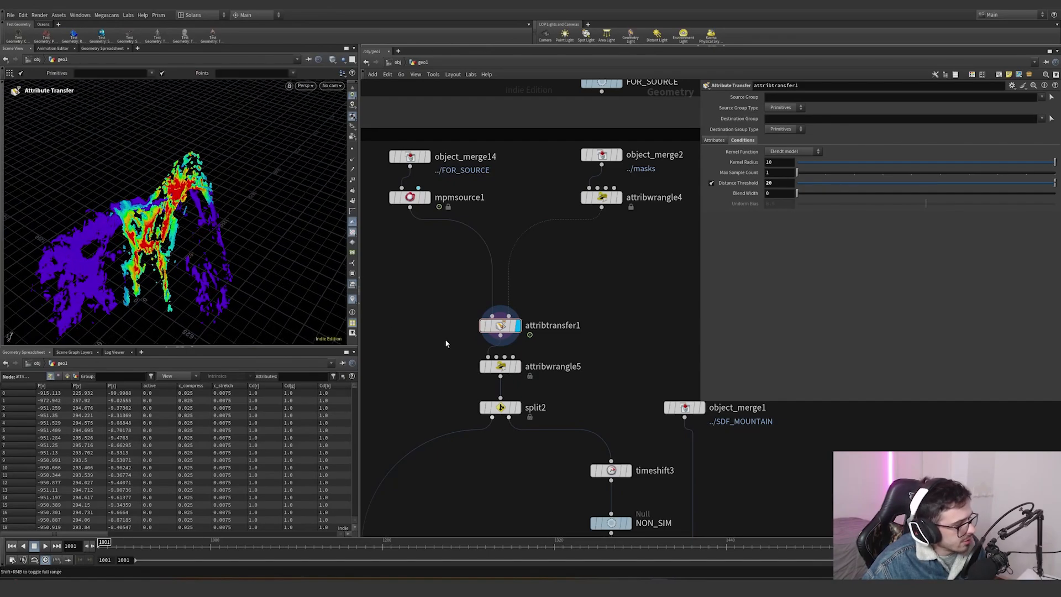
# - Select attribwrangle5 and review its VEX code that assigns the active group from the mask
pyautogui.moveTo(584, 365); pyautogui.dragTo(551, 295, button='middle')
pyautogui.click(485, 296)
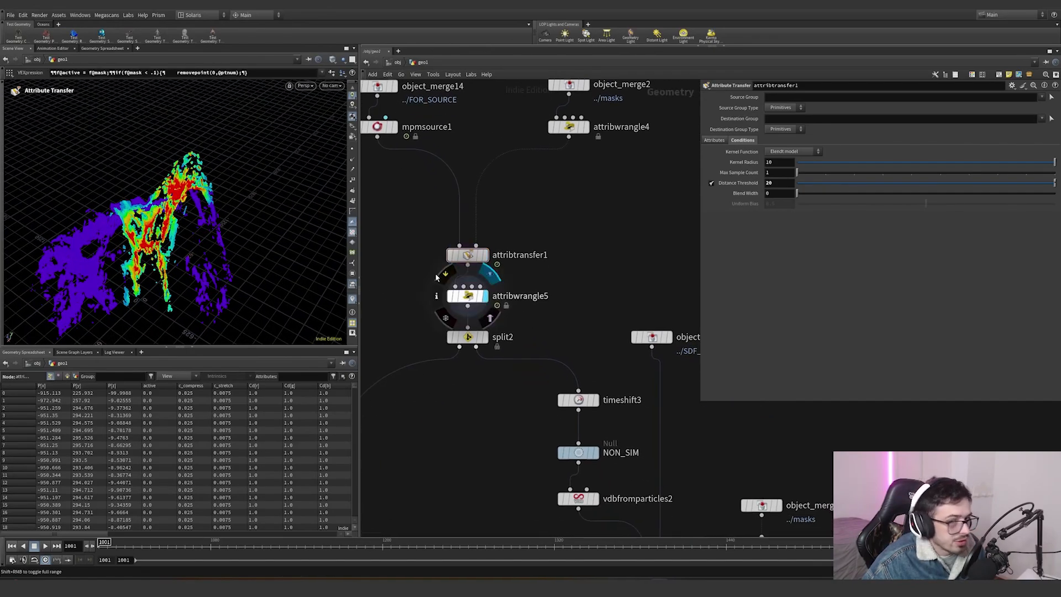
pyautogui.click(436, 277)
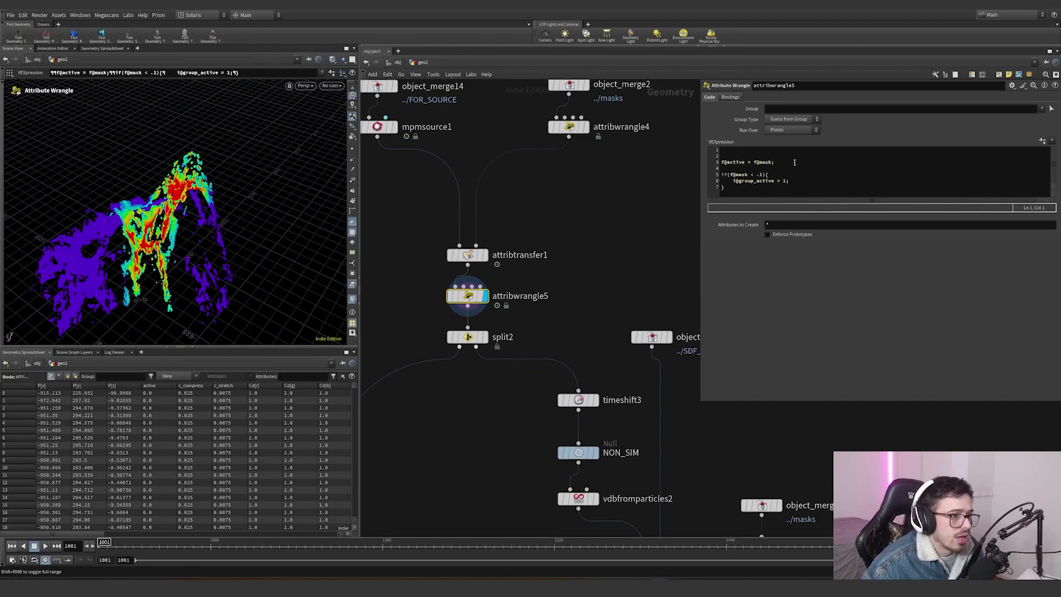
pyautogui.moveTo(794, 161); pyautogui.dragTo(783, 183)
pyautogui.click(750, 174)
pyautogui.scroll(-4, 567, 295)
pyautogui.moveTo(567, 296); pyautogui.dragTo(563, 203, button='middle')
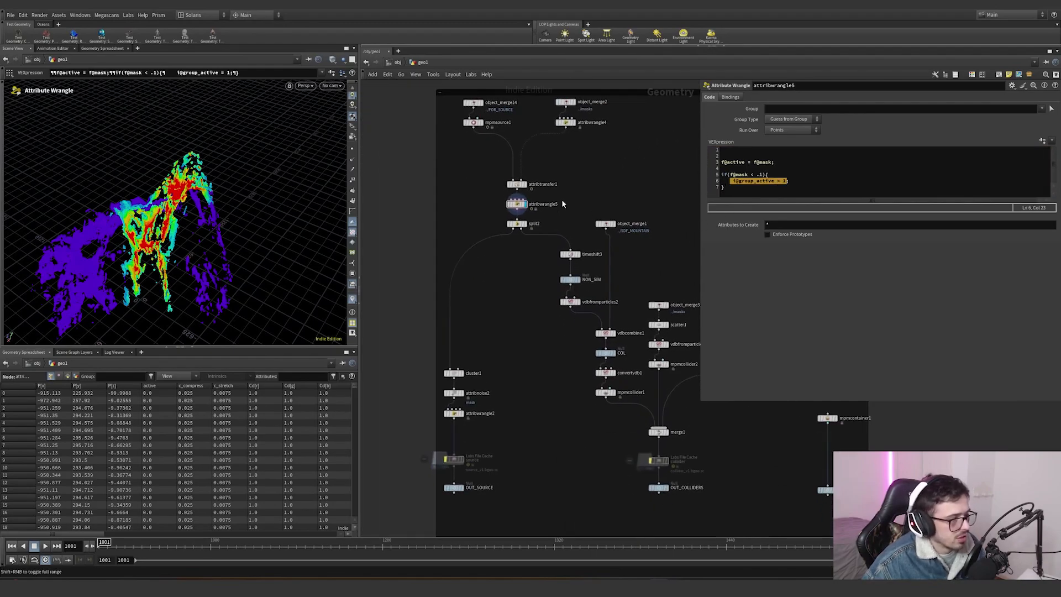
# - Select split2 and inspect its group and invert-selection settings
pyautogui.scroll(2, 530, 259)
pyautogui.click(528, 208)
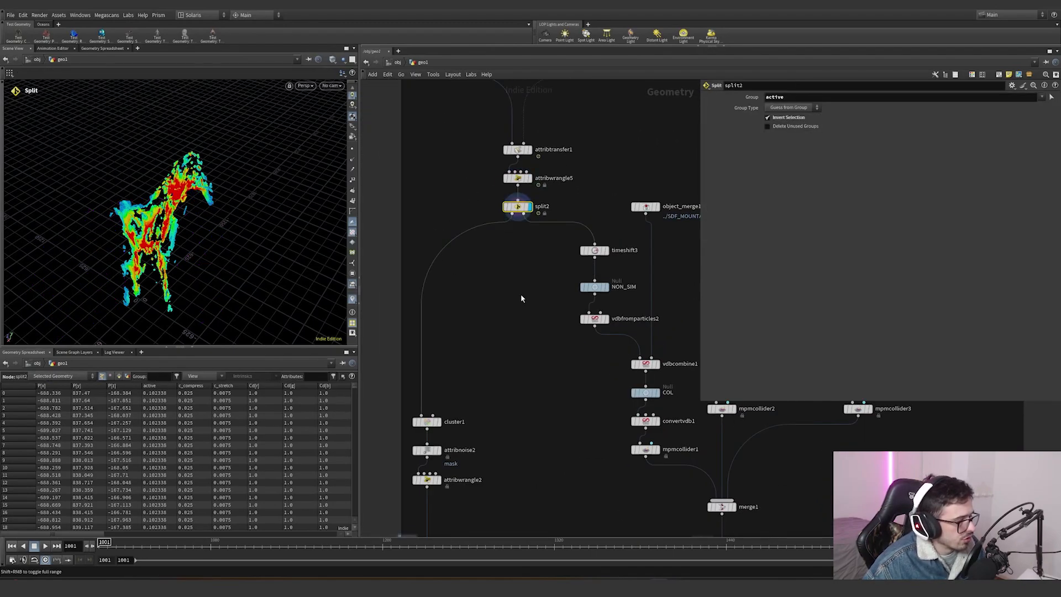
pyautogui.scroll(-4, 520, 298)
pyautogui.scroll(5, 482, 313)
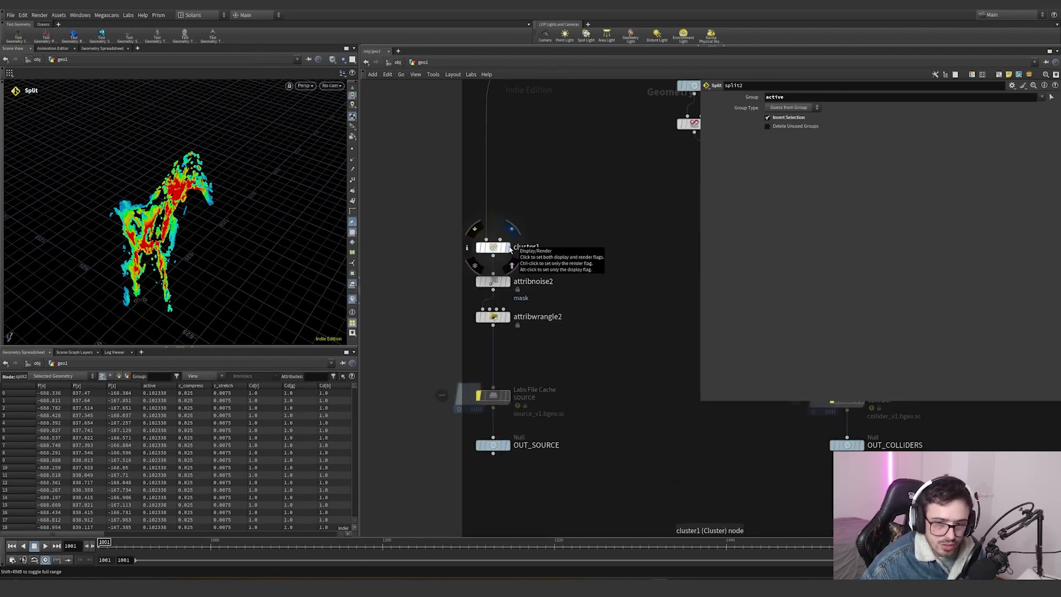
# - Display cluster1, switch the viewport visualizer to its cluster attribute and orbit around the colored clusters
pyautogui.click(509, 247)
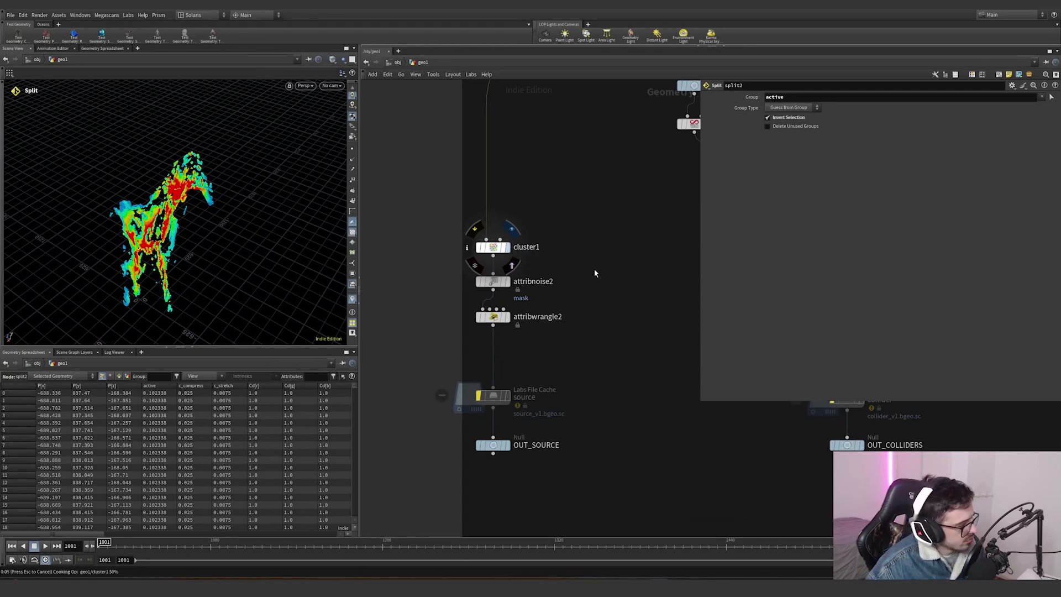
pyautogui.rightClick(352, 299)
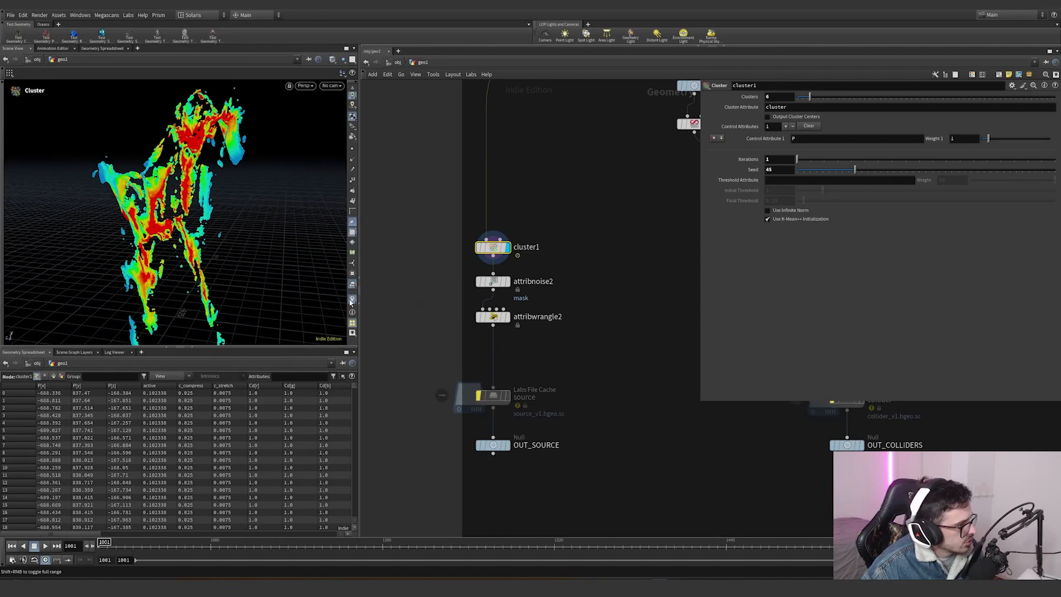
pyautogui.rightClick(352, 299)
pyautogui.click(355, 198)
pyautogui.click(378, 337)
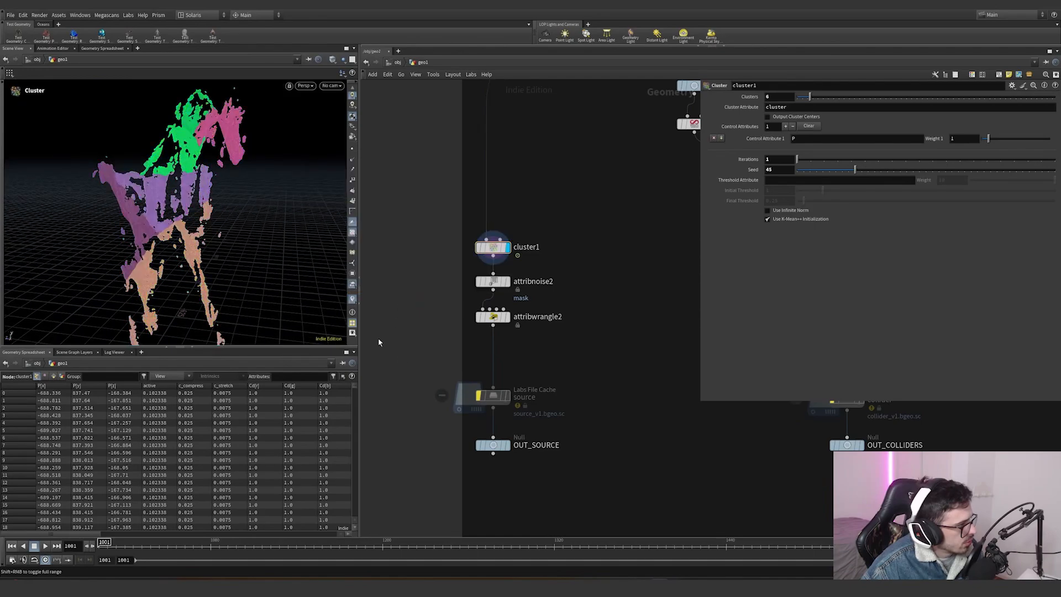
pyautogui.keyDown('alt'); pyautogui.moveTo(178, 186); pyautogui.dragTo(145, 208); pyautogui.keyUp('alt')
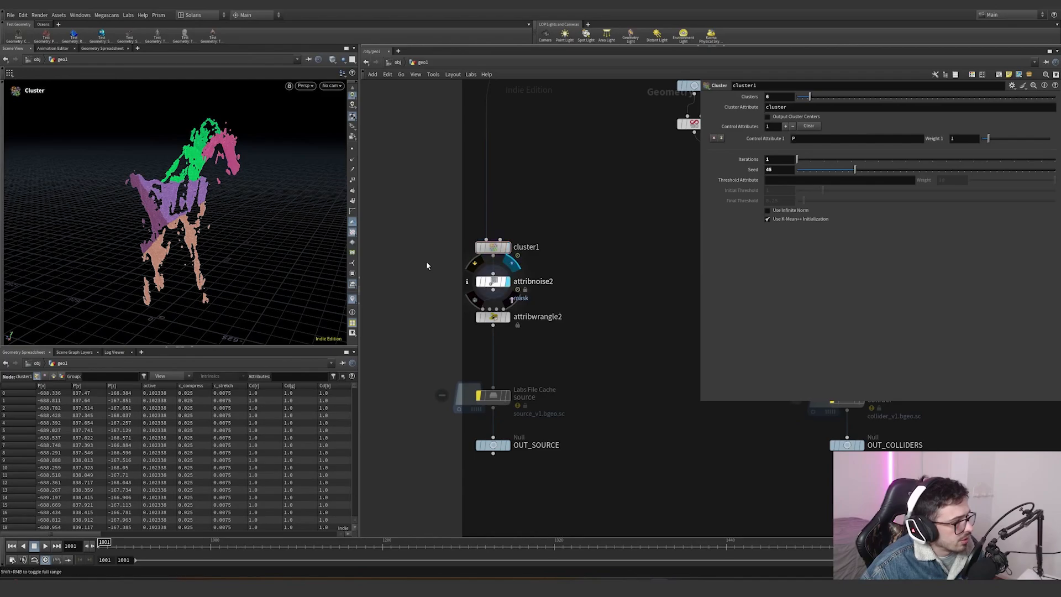
# - Display attribnoise2, toggle a mask visualizer and orbit around the noise mask result
pyautogui.click(481, 280)
pyautogui.click(352, 301)
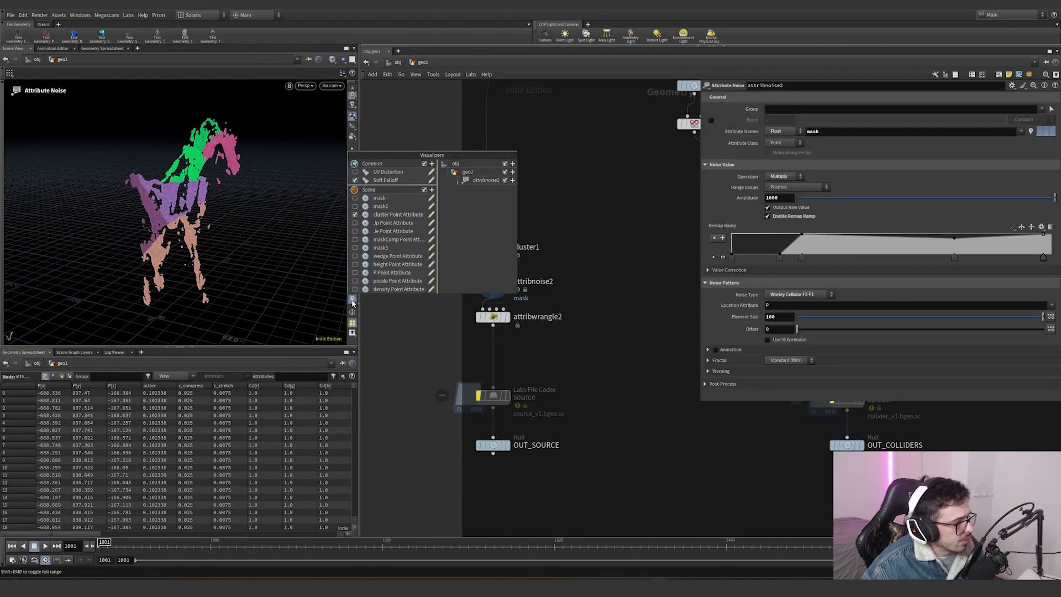
pyautogui.click(386, 206)
pyautogui.moveTo(197, 198); pyautogui.dragTo(237, 197, button='right')
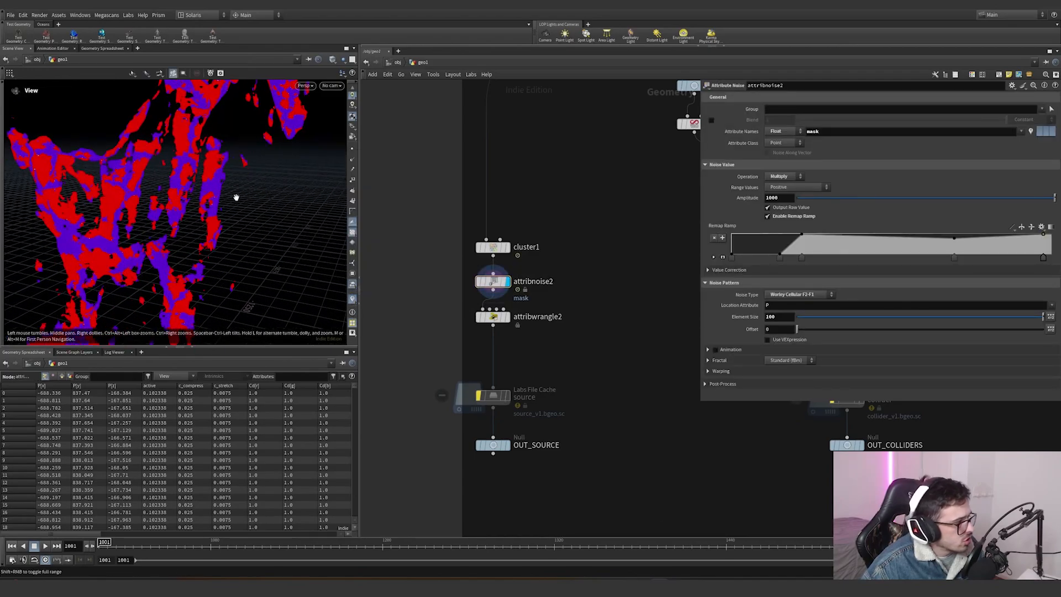
pyautogui.moveTo(236, 196); pyautogui.dragTo(183, 209)
# - Select attribwrangle2 and highlight the upper clamp value in its VEX code
pyautogui.moveTo(548, 346); pyautogui.dragTo(463, 303)
pyautogui.click(506, 317)
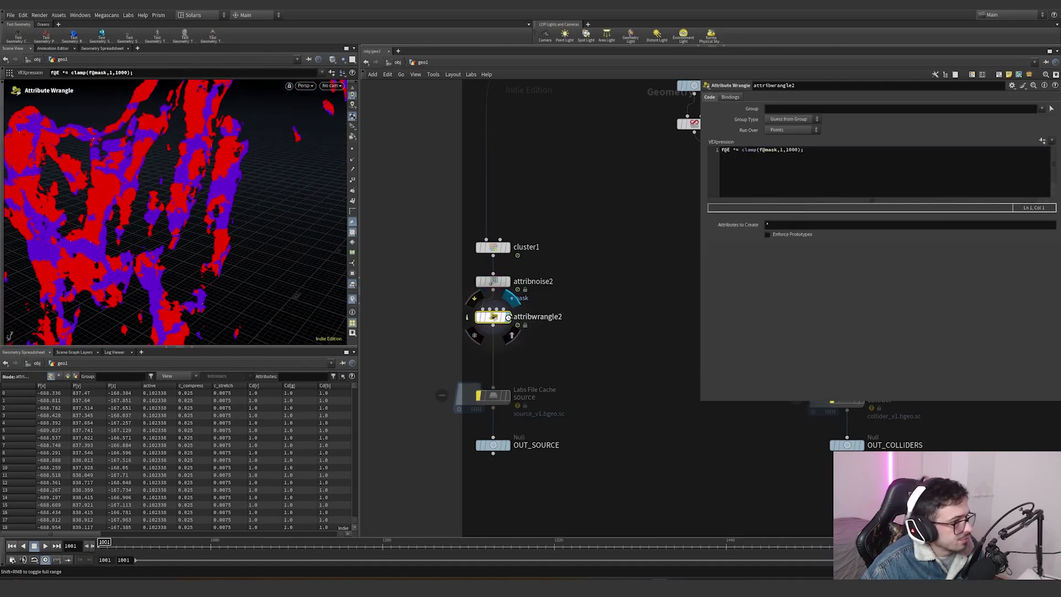
pyautogui.click(729, 152)
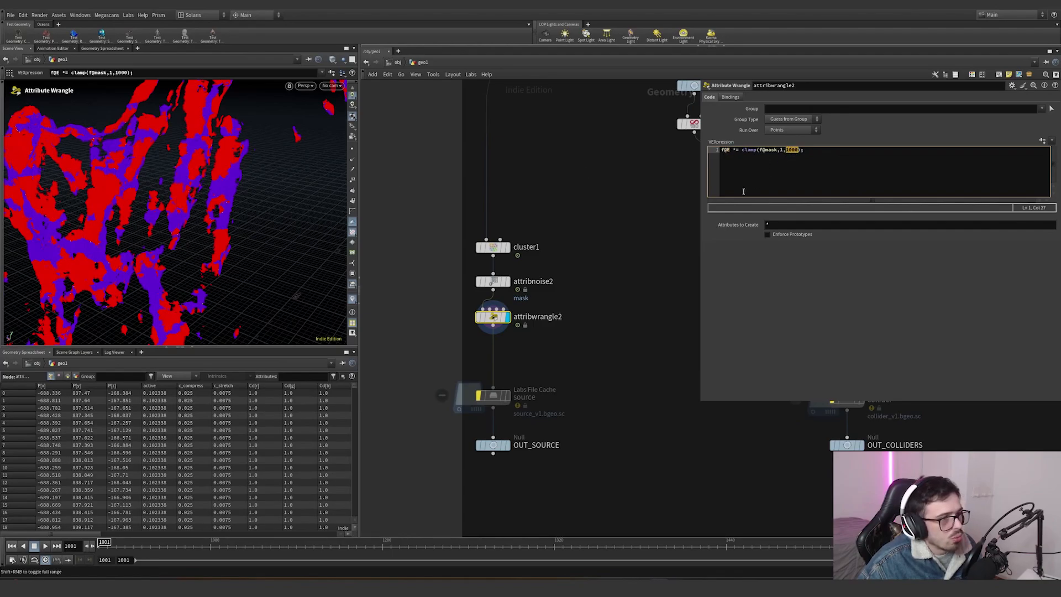
# - Navigate the network down to the simulation branch and select timeshift3 to inspect its frame setting
pyautogui.click(584, 317)
pyautogui.scroll(-4, 585, 320)
pyautogui.scroll(5, 591, 402)
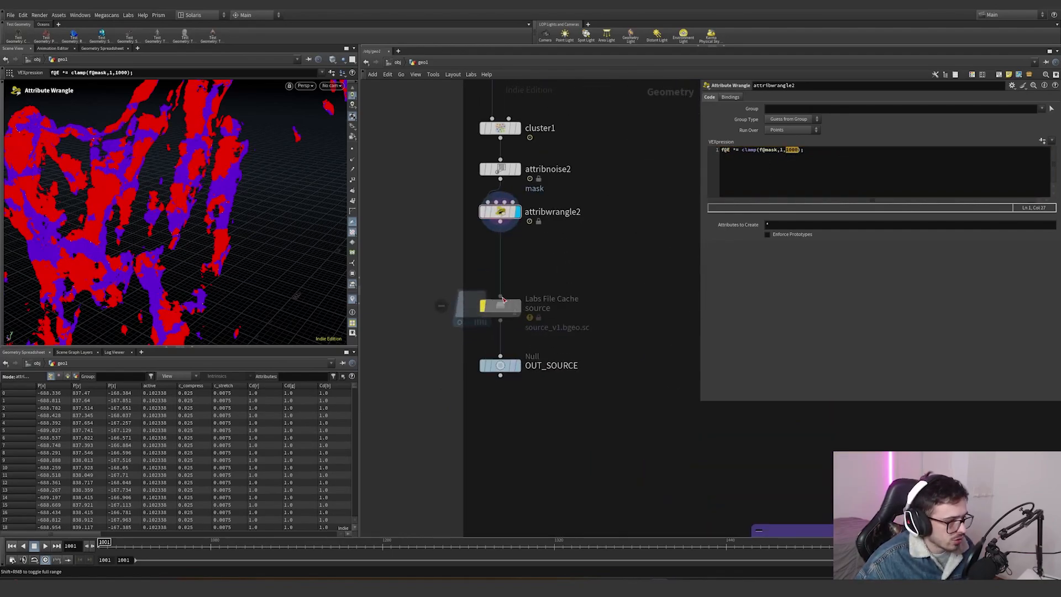
pyautogui.moveTo(593, 269)
pyautogui.mouseDown()
pyautogui.moveTo(425, 337)
pyautogui.moveTo(585, 276)
pyautogui.mouseUp()
pyautogui.scroll(-5, 622, 267)
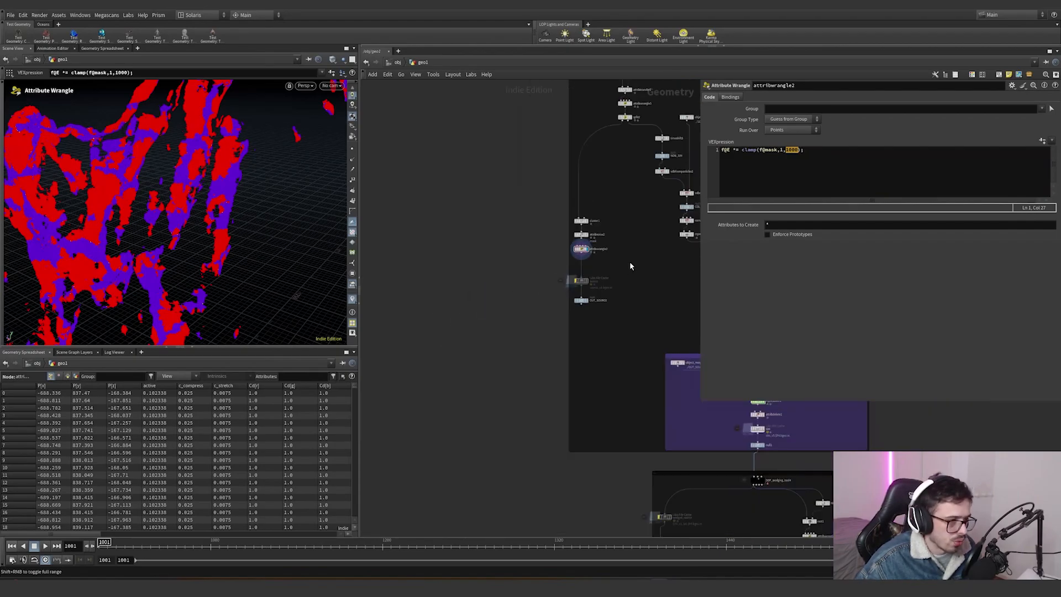
pyautogui.scroll(8, 517, 333)
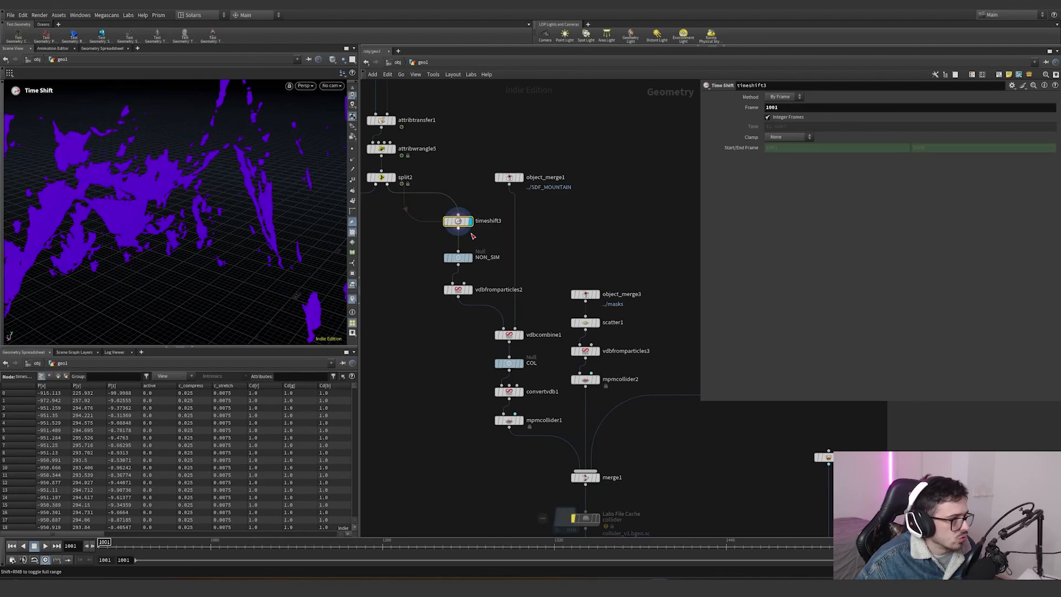
# - Pan around the timeshift3 and NON_SIM nodes and select the NON_SIM null
pyautogui.moveTo(417, 249); pyautogui.dragTo(512, 246, button='middle')
pyautogui.moveTo(527, 241); pyautogui.dragTo(474, 235)
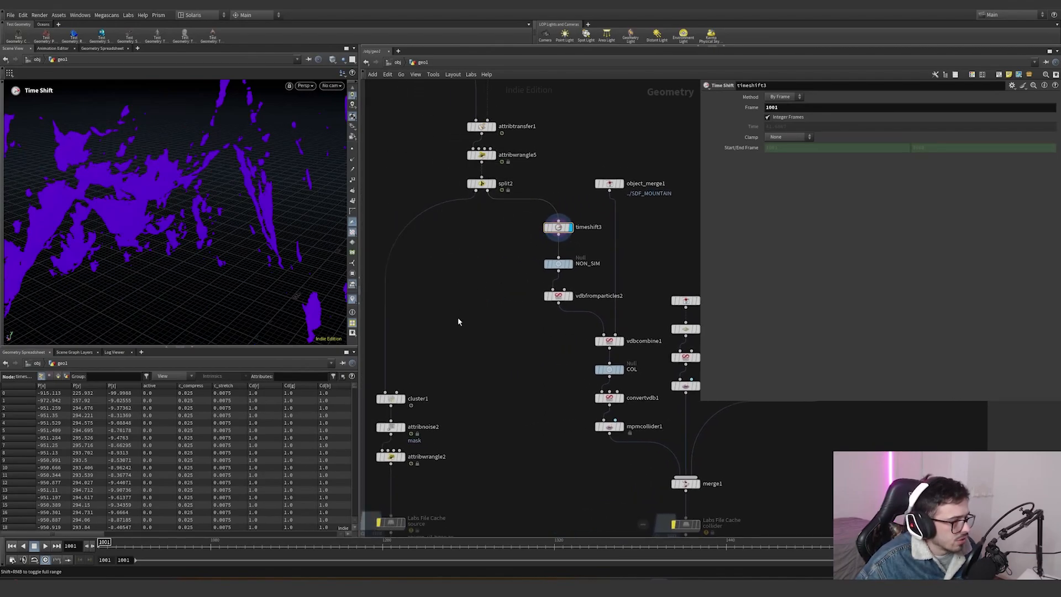
pyautogui.moveTo(457, 316); pyautogui.dragTo(489, 234, button='middle')
pyautogui.moveTo(530, 248); pyautogui.dragTo(533, 196)
pyautogui.moveTo(520, 190); pyautogui.dragTo(409, 241, button='middle')
pyautogui.scroll(-2, 410, 241)
pyautogui.scroll(4, 461, 236)
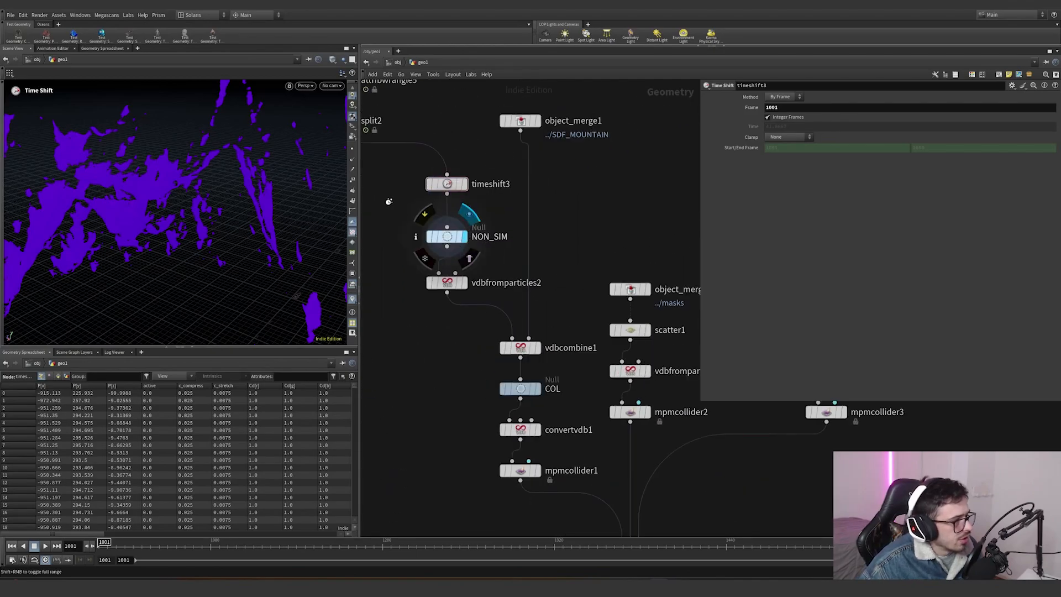
pyautogui.scroll(-9, 424, 245)
pyautogui.moveTo(424, 289)
pyautogui.mouseDown(button='middle')
pyautogui.moveTo(437, 194)
pyautogui.moveTo(412, 291)
pyautogui.mouseUp(button='middle')
pyautogui.scroll(8, 437, 257)
pyautogui.moveTo(438, 258); pyautogui.dragTo(506, 253, button='middle')
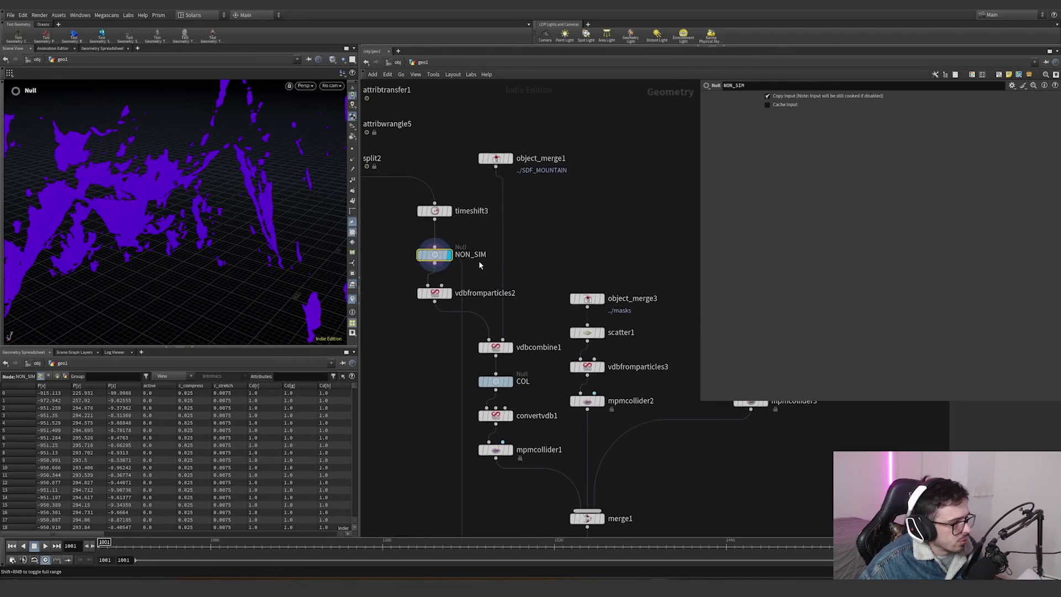
# - Display vdbfromparticles2 and orbit the VDB volume over the mountain
pyautogui.click(449, 294)
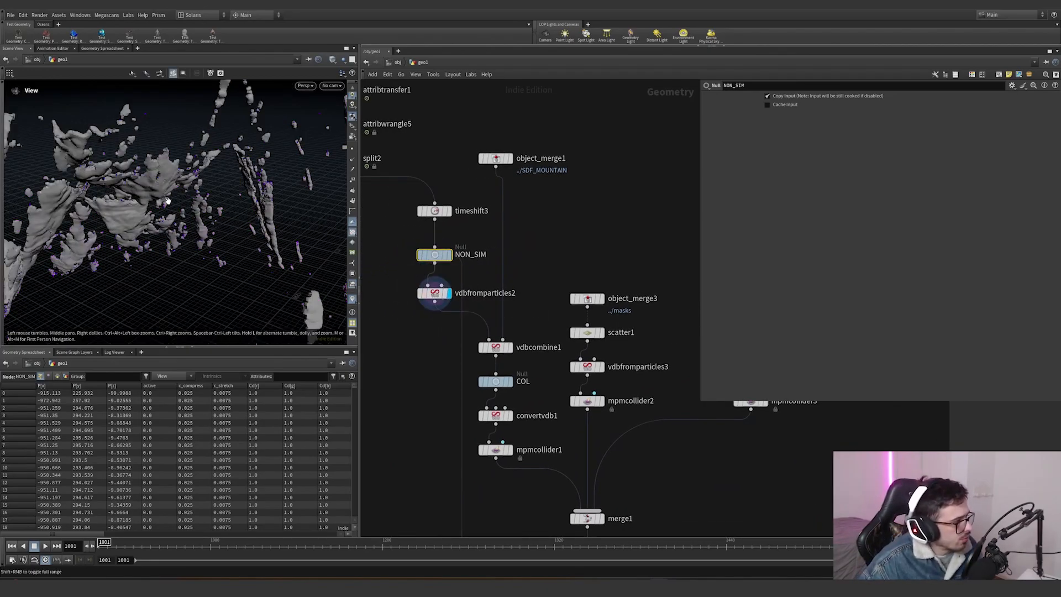
pyautogui.keyDown('alt'); pyautogui.moveTo(168, 201); pyautogui.dragTo(265, 149); pyautogui.keyUp('alt')
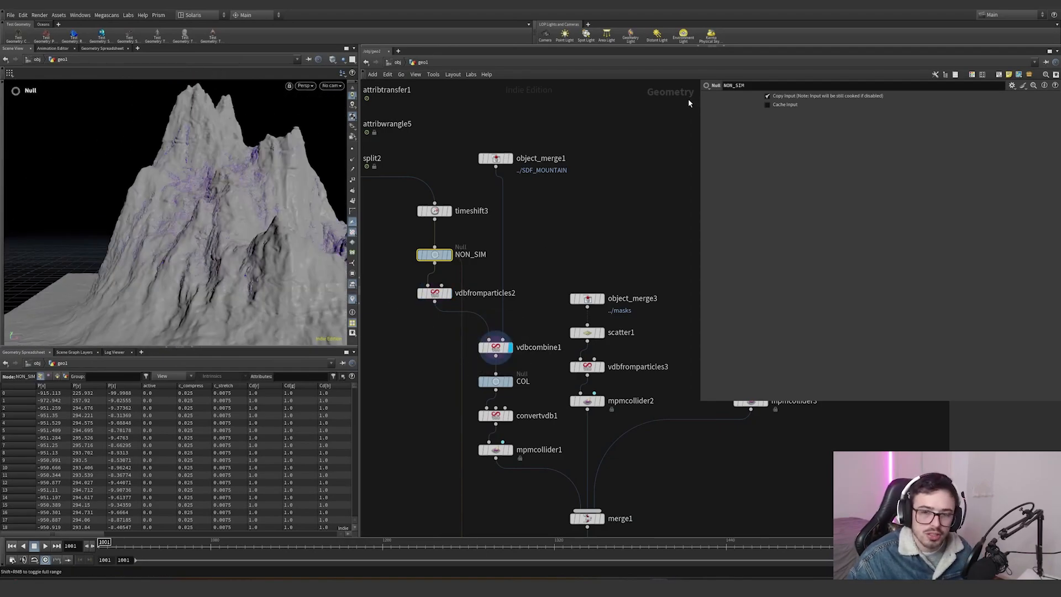
pyautogui.keyDown('alt'); pyautogui.moveTo(223, 193); pyautogui.dragTo(180, 206); pyautogui.keyUp('alt')
# - Zoom in on the collider chain, display the COL null and select convertvdb1
pyautogui.moveTo(512, 380); pyautogui.dragTo(497, 310, button='middle')
pyautogui.scroll(5, 497, 310)
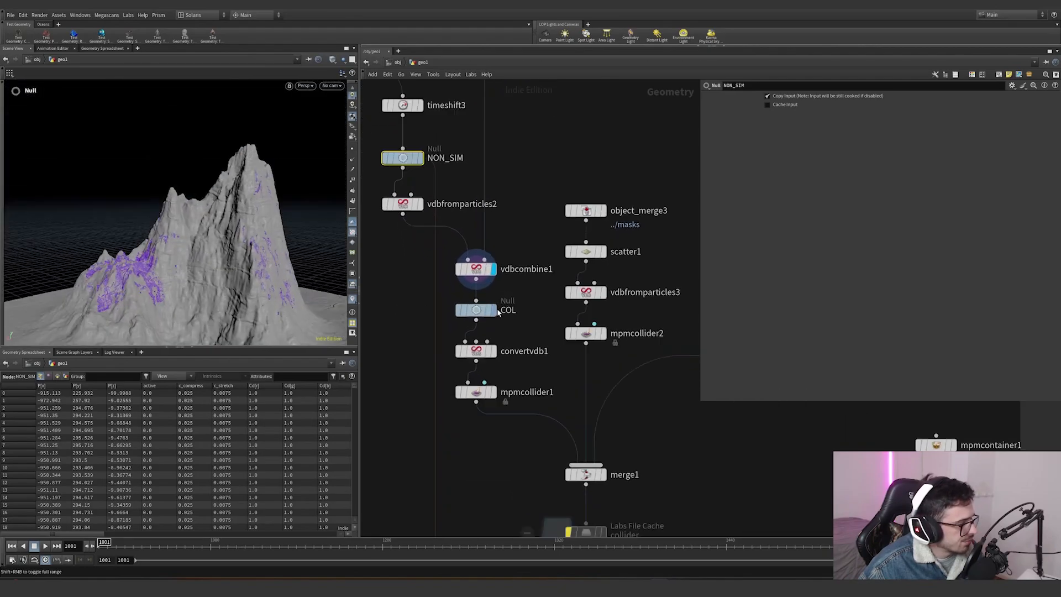
pyautogui.click(493, 311)
pyautogui.click(477, 313)
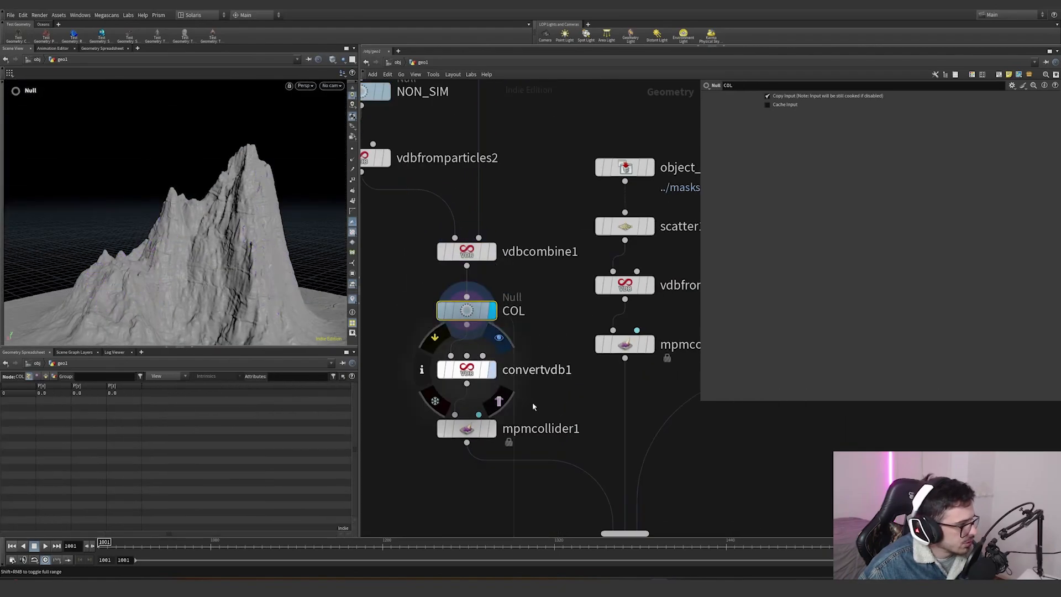
pyautogui.click(493, 369)
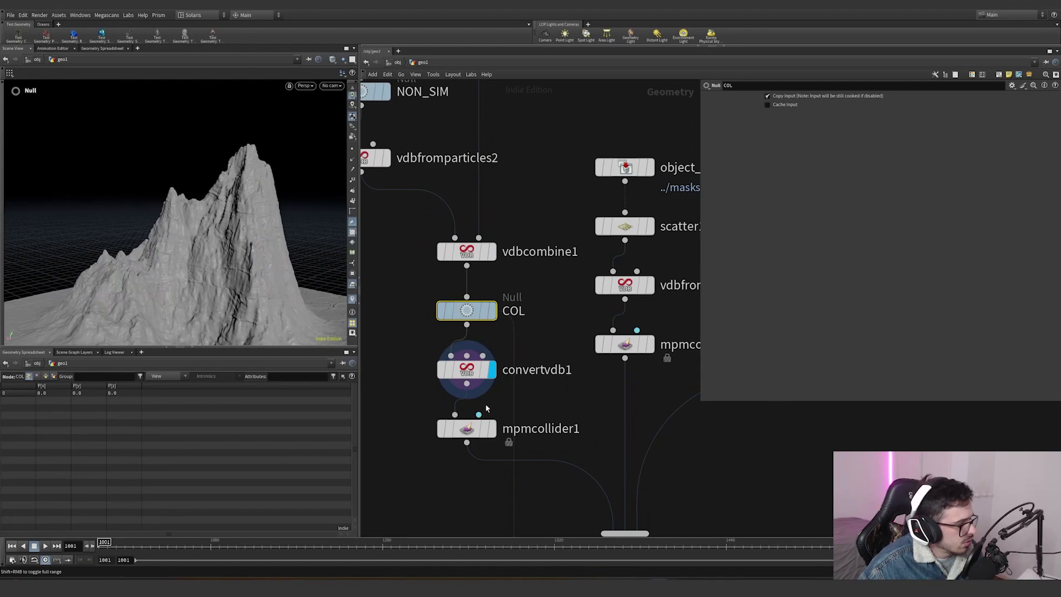
pyautogui.click(472, 370)
# - Display mpmcollider1 and zoom out to view the collider branch
pyautogui.scroll(-3, 586, 402)
pyautogui.moveTo(585, 402); pyautogui.dragTo(536, 288, button='middle')
pyautogui.scroll(3, 531, 293)
pyautogui.moveTo(440, 311)
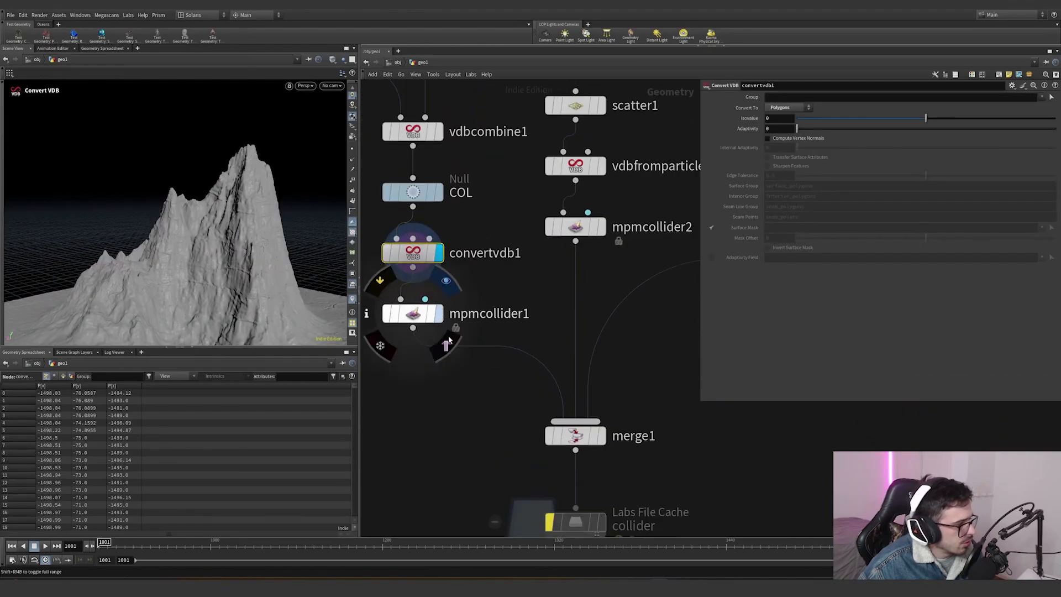
pyautogui.click(445, 280)
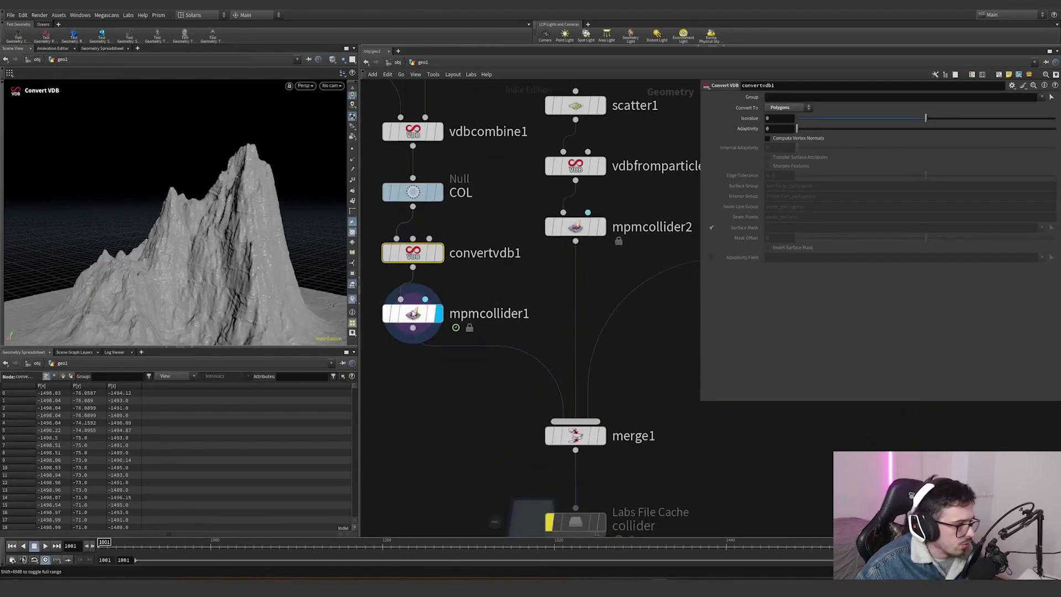
pyautogui.scroll(-4, 496, 283)
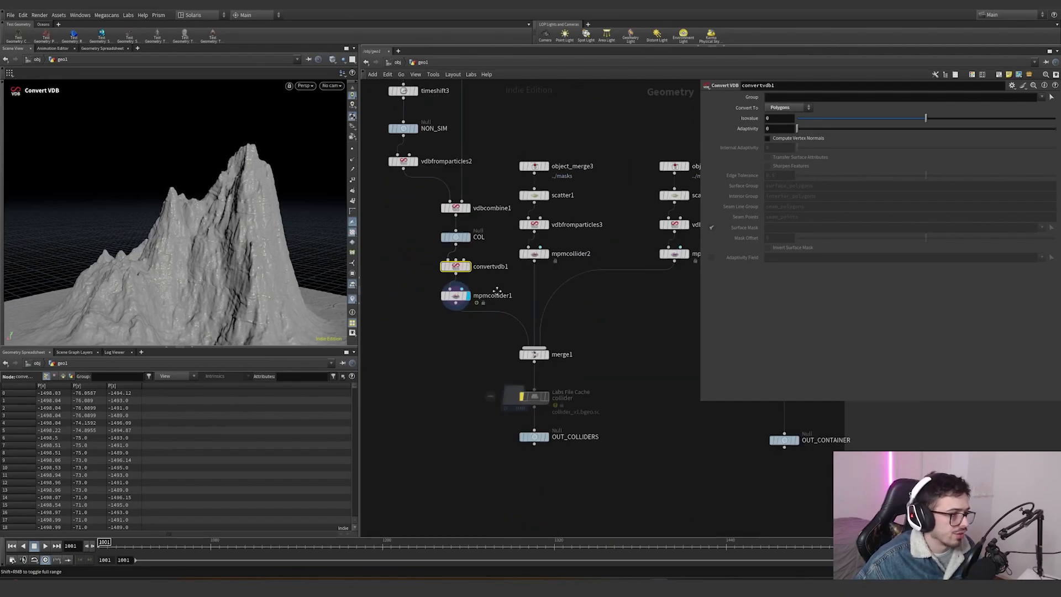
# - Select object_merge3 reading the masks and view its mask-colored terrain
pyautogui.moveTo(559, 208); pyautogui.dragTo(541, 260, button='middle')
pyautogui.scroll(3, 541, 260)
pyautogui.moveTo(508, 192)
pyautogui.click(526, 165)
pyautogui.moveTo(579, 215); pyautogui.dragTo(441, 161)
pyautogui.moveTo(507, 242)
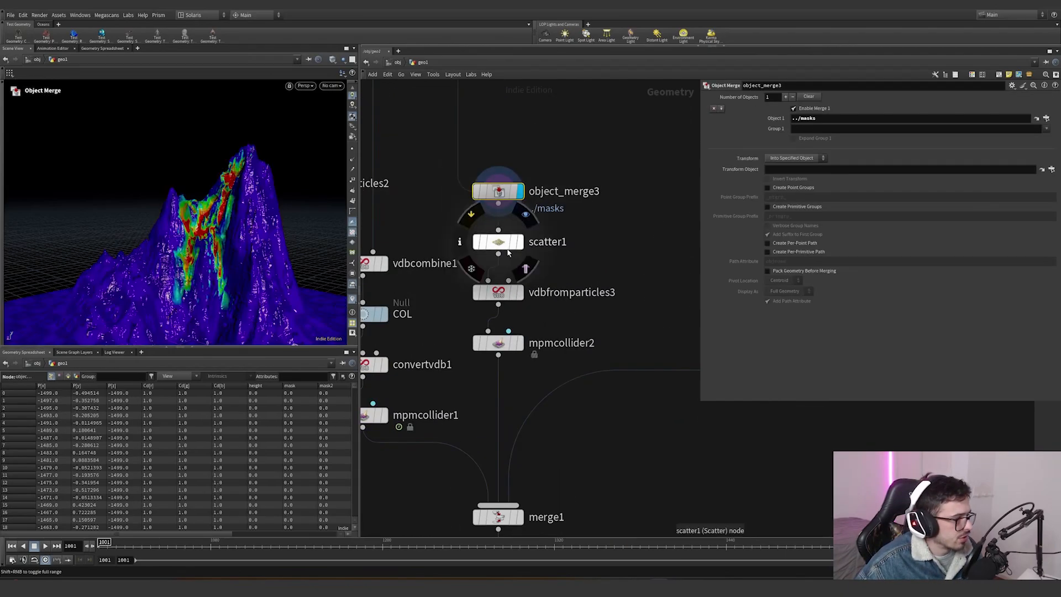
# - Display scatter1 and orbit the points scattered by mask2 density
pyautogui.click(525, 216)
pyautogui.moveTo(561, 265); pyautogui.dragTo(449, 224)
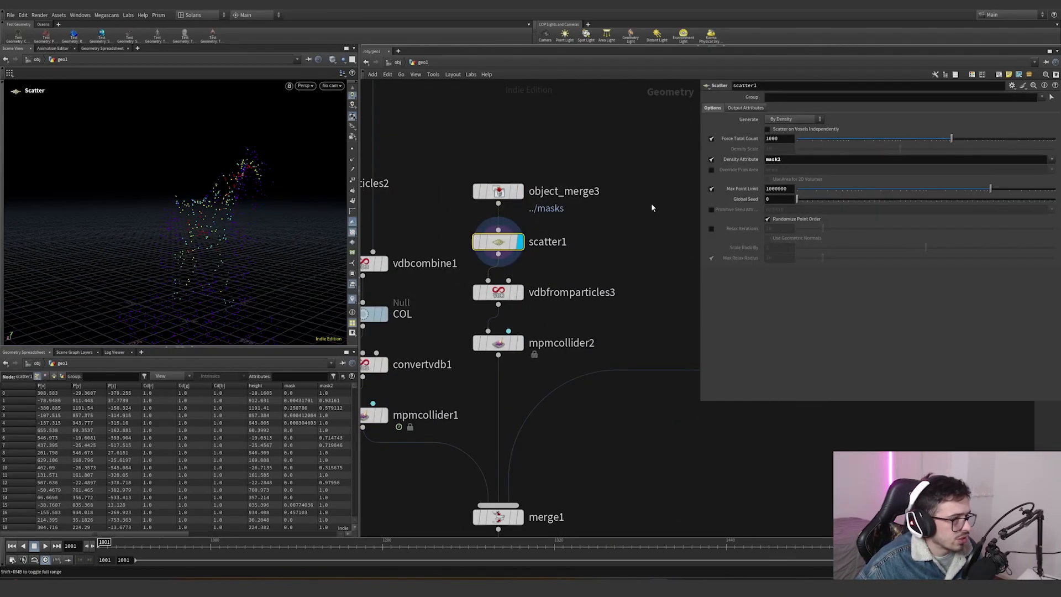
pyautogui.keyDown('alt'); pyautogui.moveTo(228, 201); pyautogui.dragTo(254, 226); pyautogui.keyUp('alt')
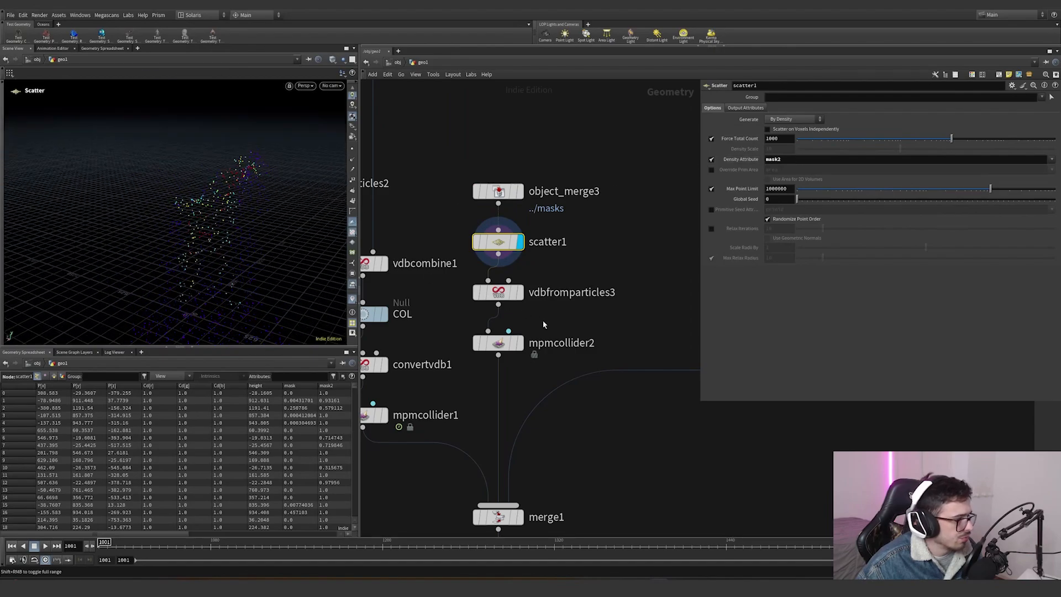
# - Display vdbfromparticles3 to view the volume built from the scattered points
pyautogui.click(520, 292)
pyautogui.moveTo(597, 327); pyautogui.dragTo(434, 274)
pyautogui.moveTo(594, 300); pyautogui.dragTo(594, 232, button='middle')
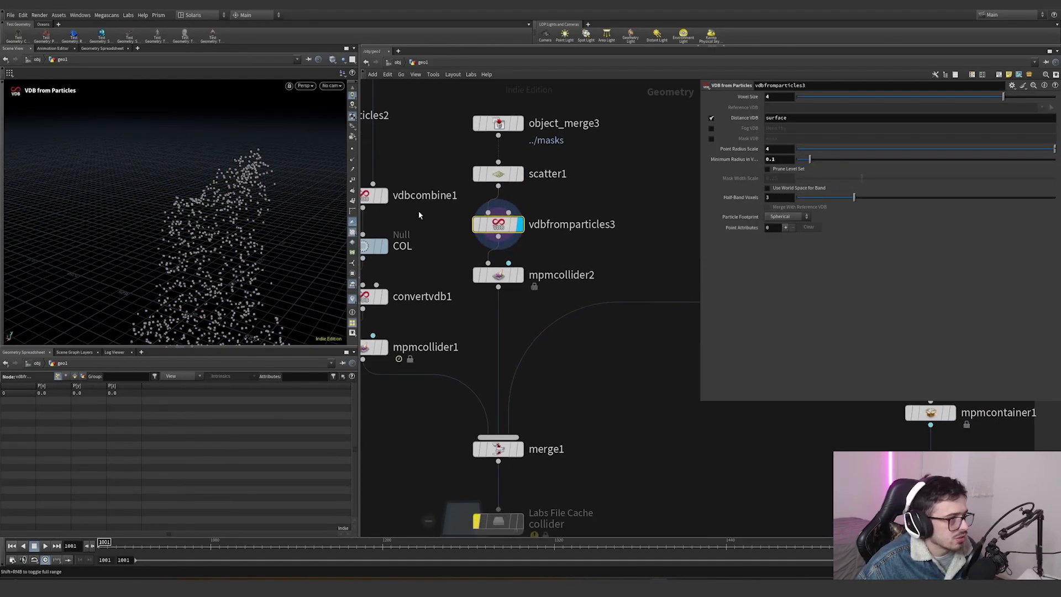
# - Select mpmcollider2 and review its collider type, friction and sticky settings
pyautogui.click(519, 274)
pyautogui.click(496, 275)
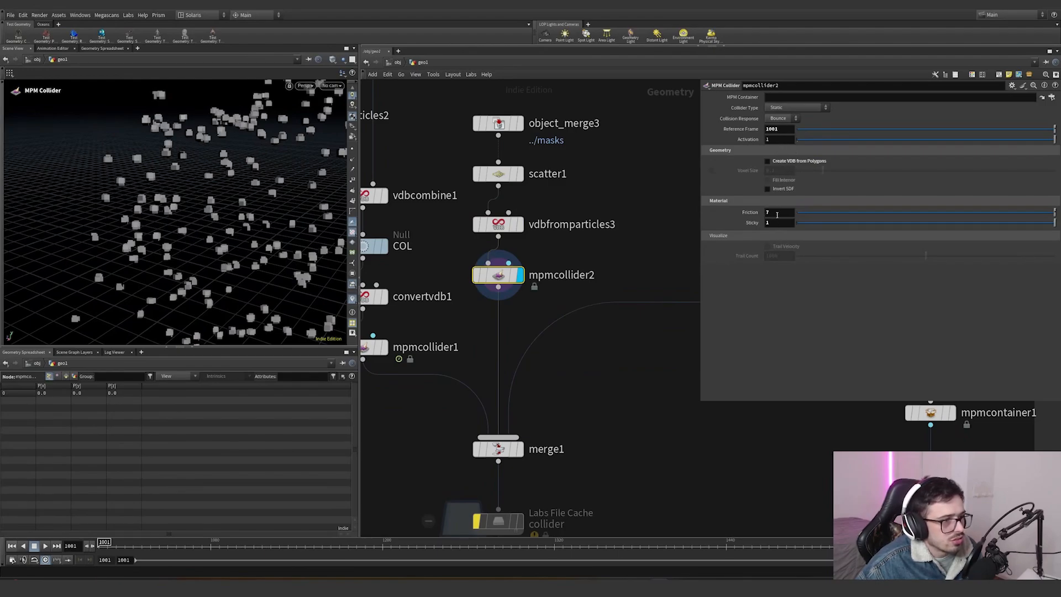
pyautogui.moveTo(781, 225); pyautogui.dragTo(755, 225)
pyautogui.click(756, 298)
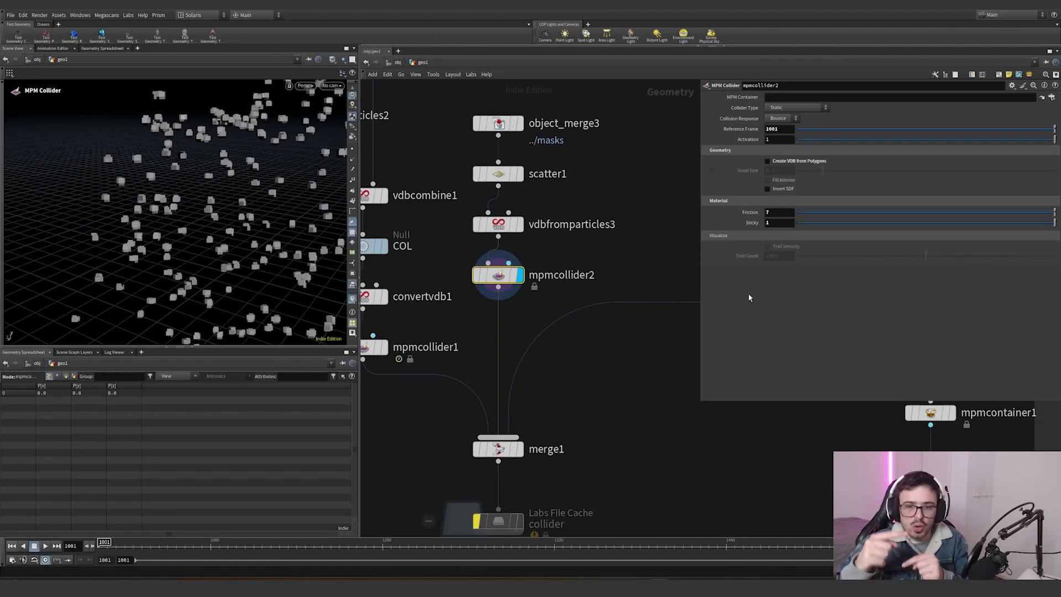
# - Pan to the second scatter branch and step through object_merge7, vdbfromparticles4 and mpmcollider3
pyautogui.scroll(-4, 635, 333)
pyautogui.moveTo(635, 333); pyautogui.dragTo(547, 332, button='middle')
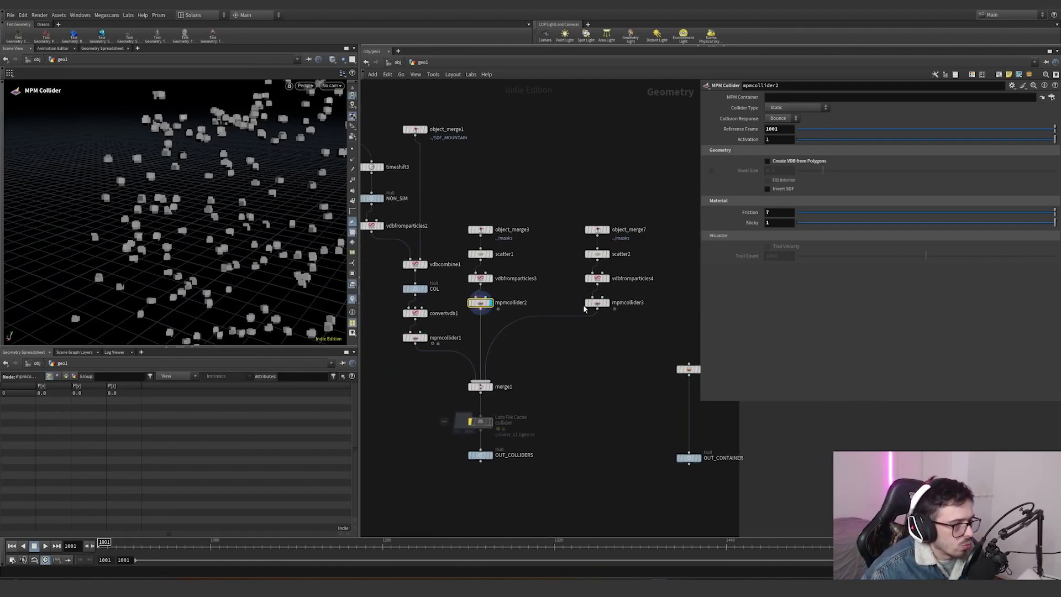
pyautogui.scroll(2, 608, 243)
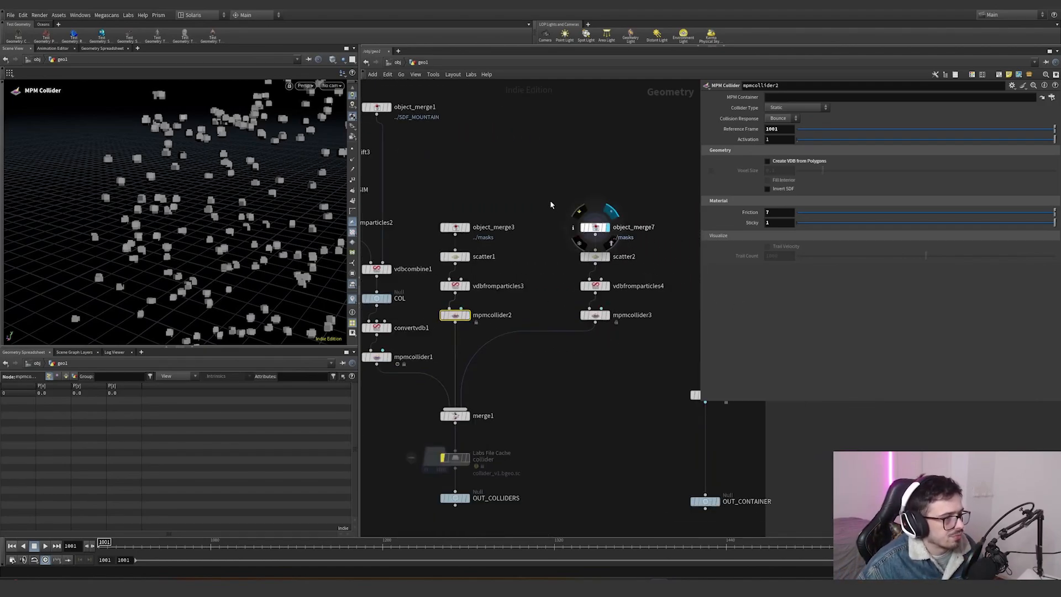
pyautogui.click(606, 227)
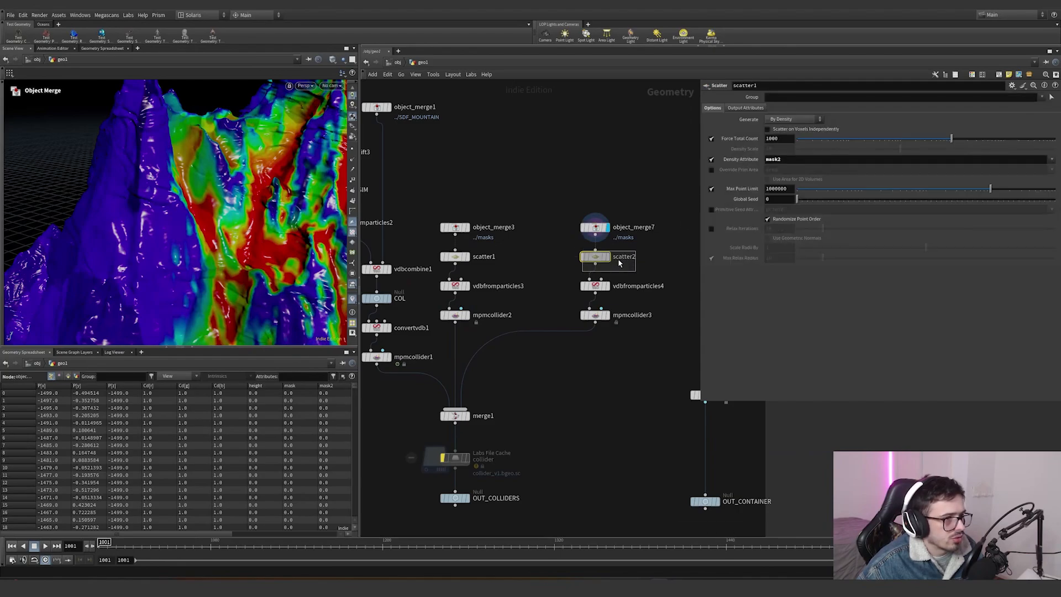
pyautogui.click(594, 286)
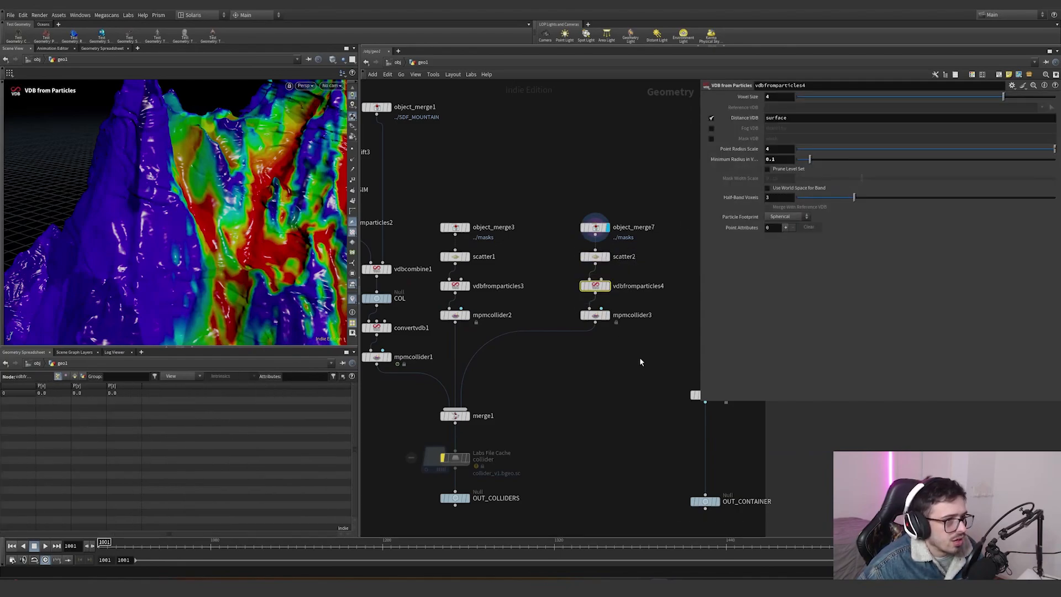
pyautogui.click(595, 315)
pyautogui.moveTo(546, 359); pyautogui.dragTo(544, 337, button='middle')
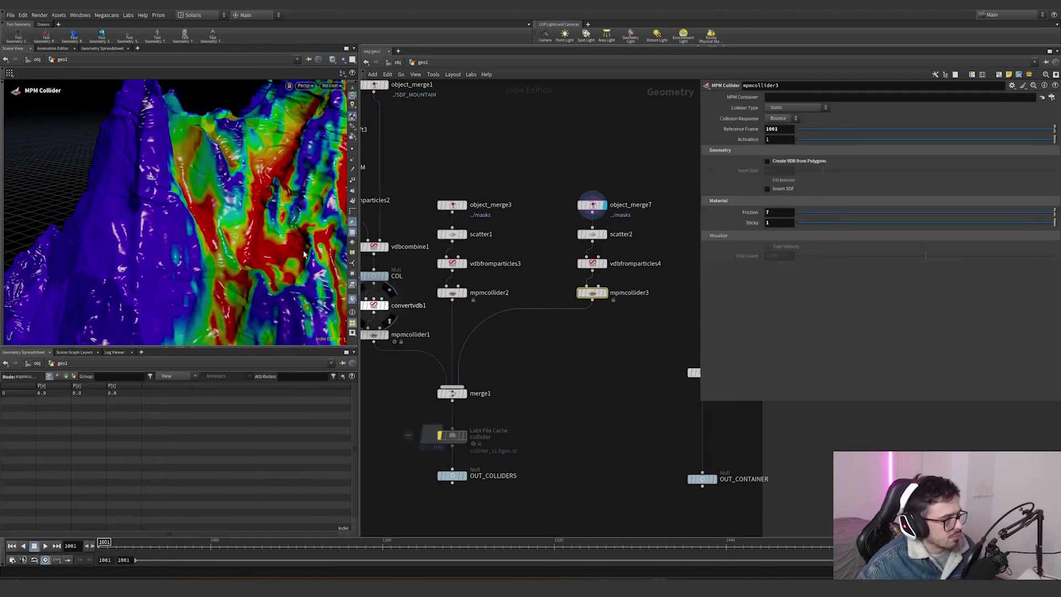
# - Select merge1 and review the three MPM collider inputs it combines
pyautogui.keyDown('alt'); pyautogui.moveTo(232, 255); pyautogui.dragTo(196, 306, button='right'); pyautogui.keyUp('alt')
pyautogui.moveTo(195, 306); pyautogui.dragTo(190, 192)
pyautogui.moveTo(190, 192); pyautogui.dragTo(201, 187, button='right')
pyautogui.scroll(4, 379, 498)
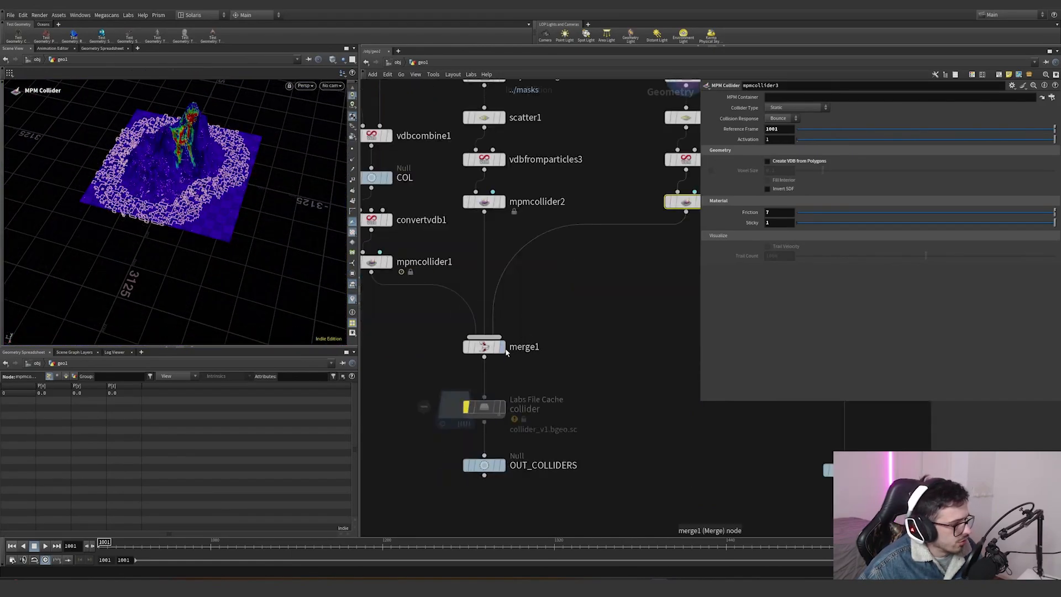
pyautogui.click(495, 347)
pyautogui.scroll(-5, 529, 418)
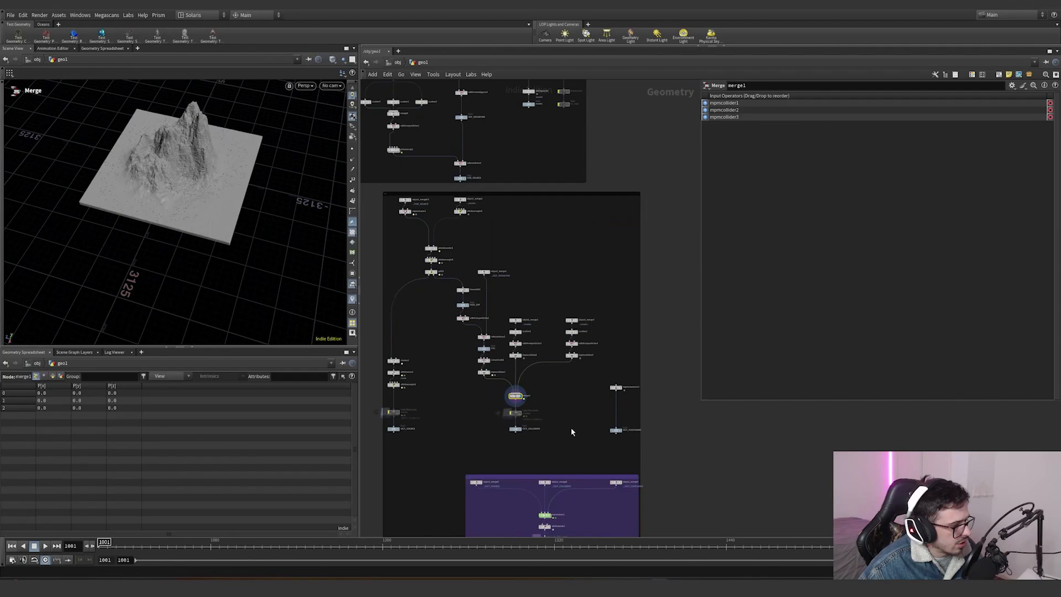
# - Select mpmcontainer1 and review its resolution, domain size, friction and boundary settings
pyautogui.moveTo(555, 424); pyautogui.dragTo(464, 407)
pyautogui.scroll(3, 611, 411)
pyautogui.click(623, 363)
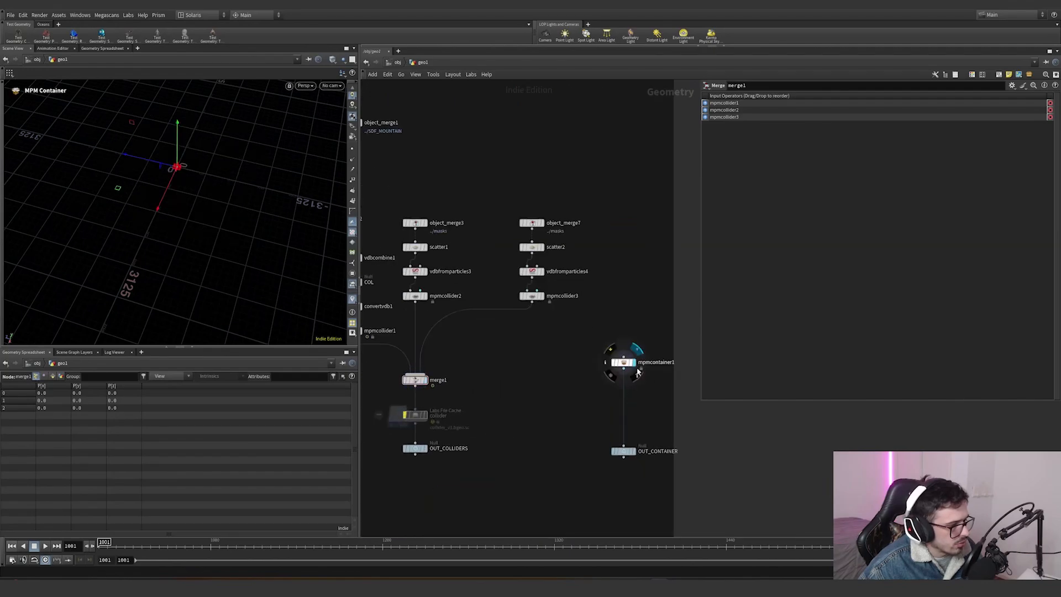
pyautogui.scroll(-4, 579, 349)
pyautogui.scroll(2, 541, 421)
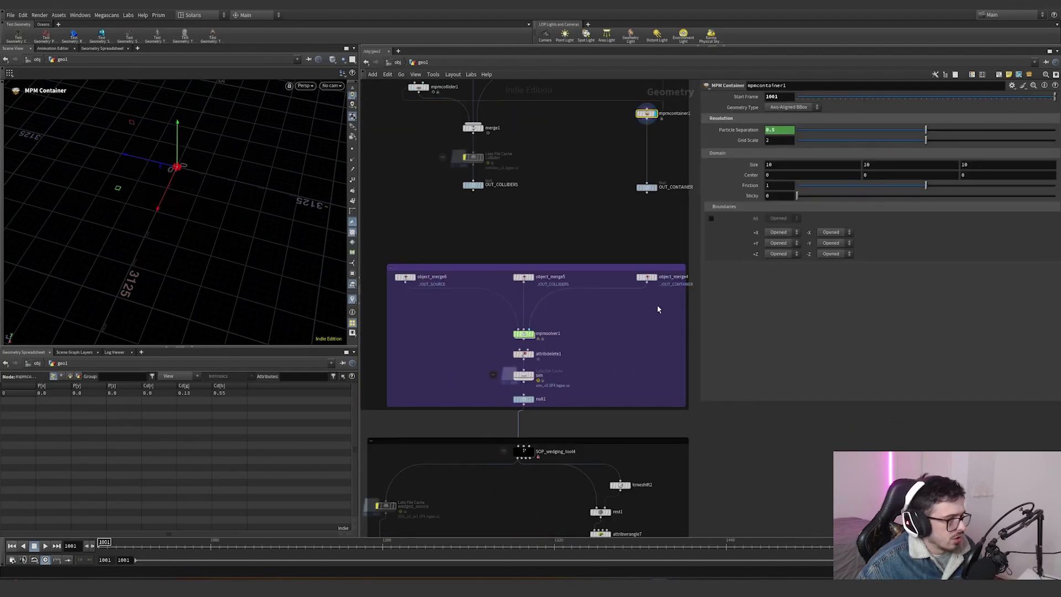
# - Move to the simulation subnetwork, select mpmsolver1 and inspect its extra output point attributes
pyautogui.moveTo(658, 304); pyautogui.dragTo(402, 281)
pyautogui.scroll(-3, 489, 266)
pyautogui.scroll(4, 513, 303)
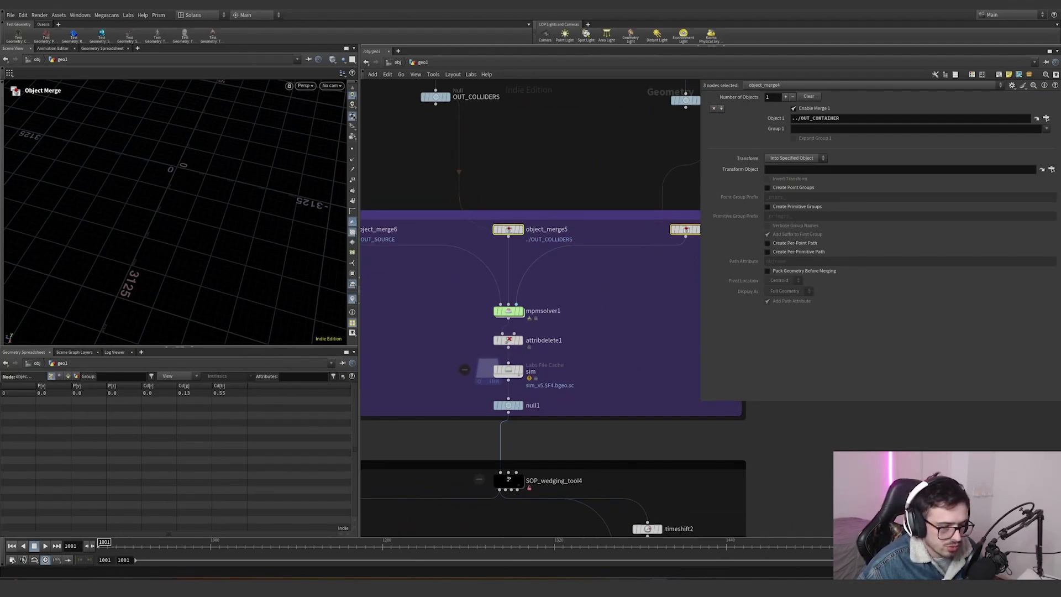
pyautogui.moveTo(555, 328); pyautogui.dragTo(468, 296)
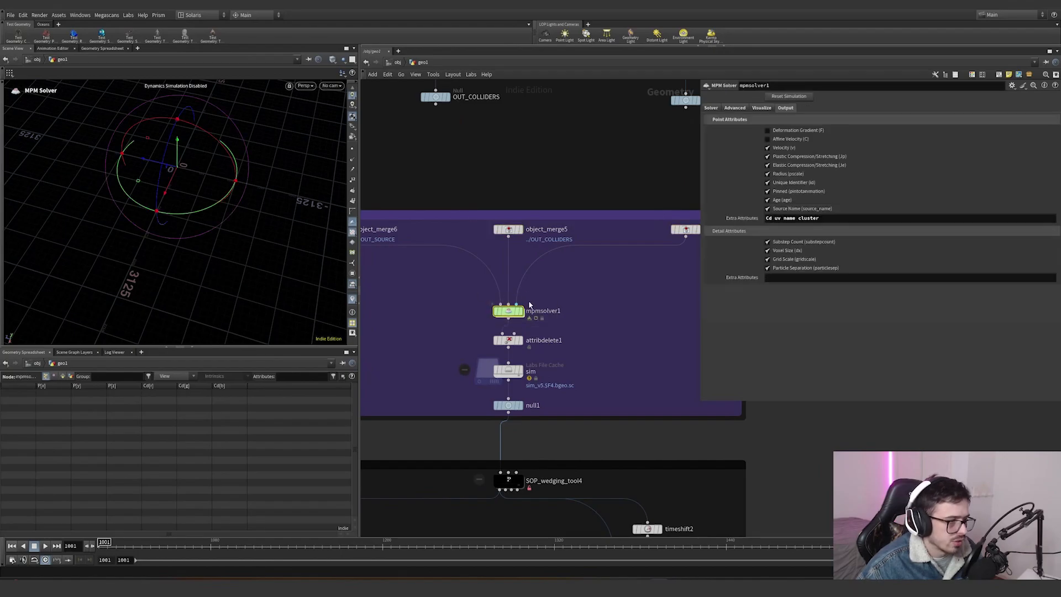
pyautogui.moveTo(834, 217); pyautogui.dragTo(757, 218)
pyautogui.click(779, 218)
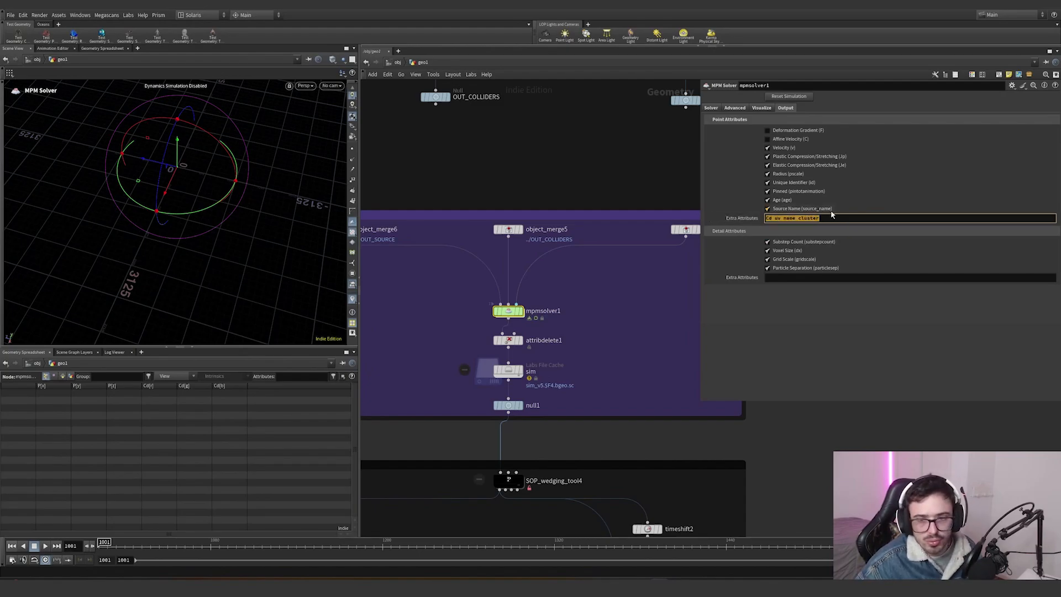
# - Set mpmsolver1's visualization color-from-attribute point attribute name to E
pyautogui.click(751, 108)
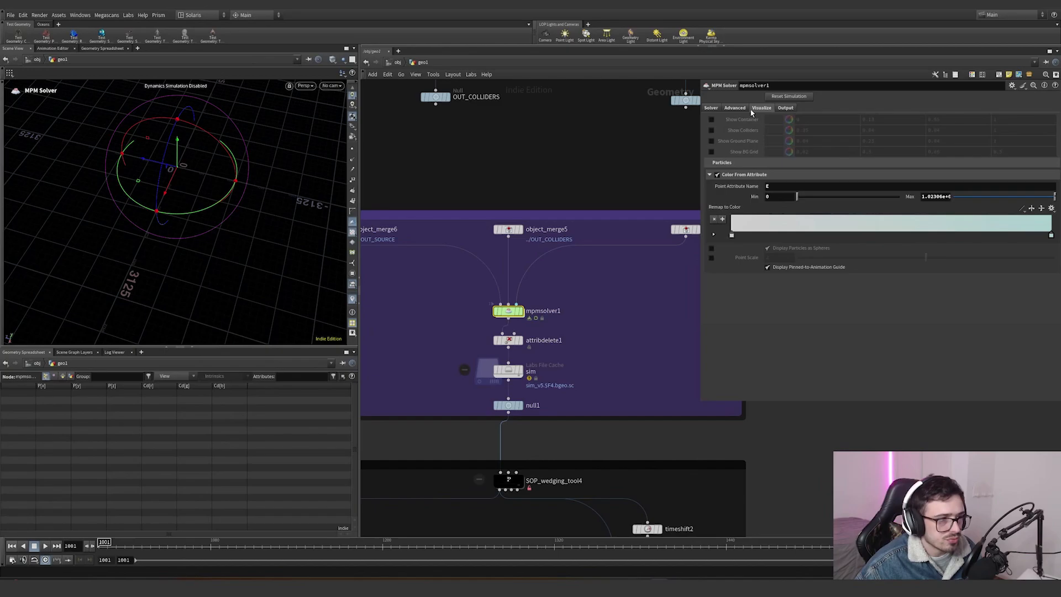
pyautogui.click(755, 186)
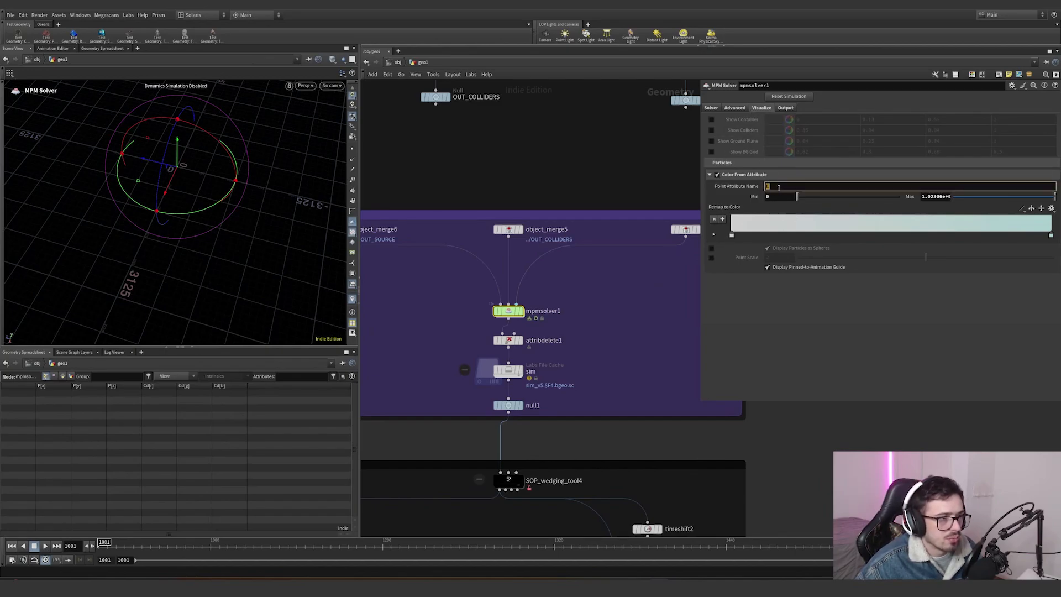
pyautogui.write('E')
# - Review mpmsolver1's output, visualization, advanced and solver settings such as gravity and substeps
pyautogui.click(780, 109)
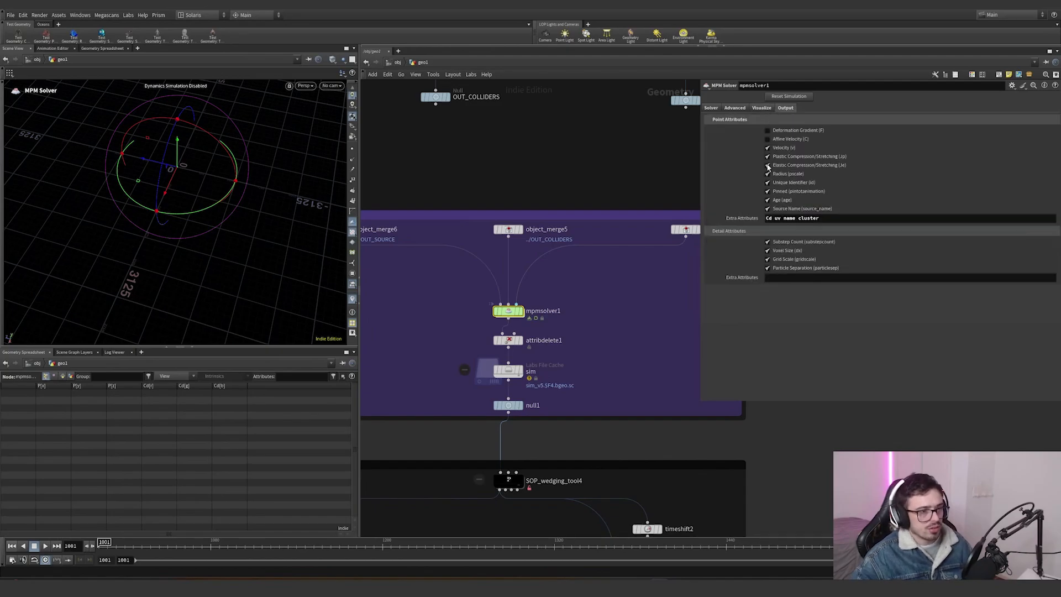
pyautogui.click(759, 108)
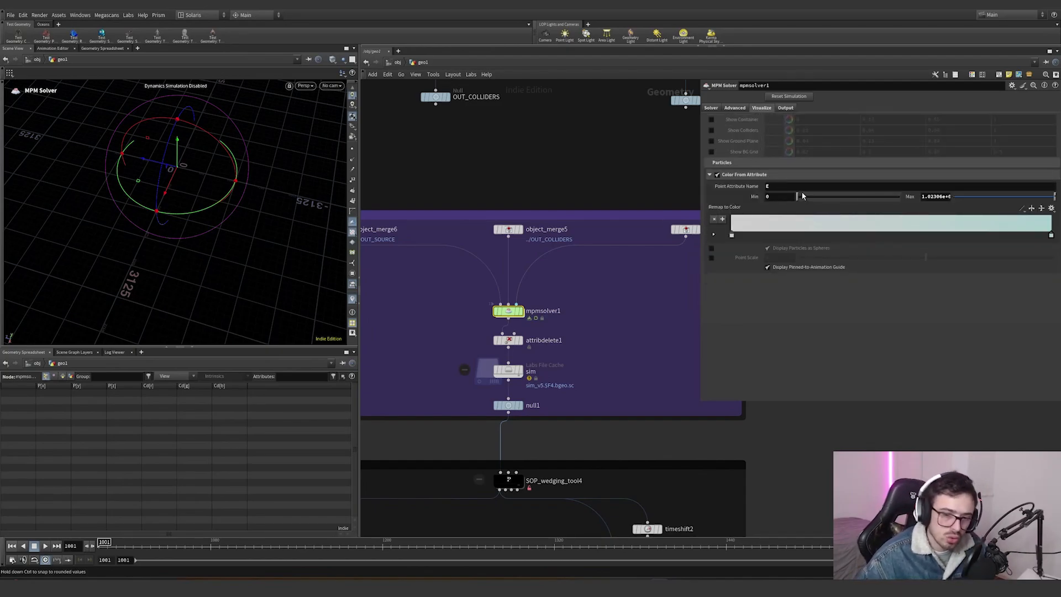
pyautogui.click(734, 108)
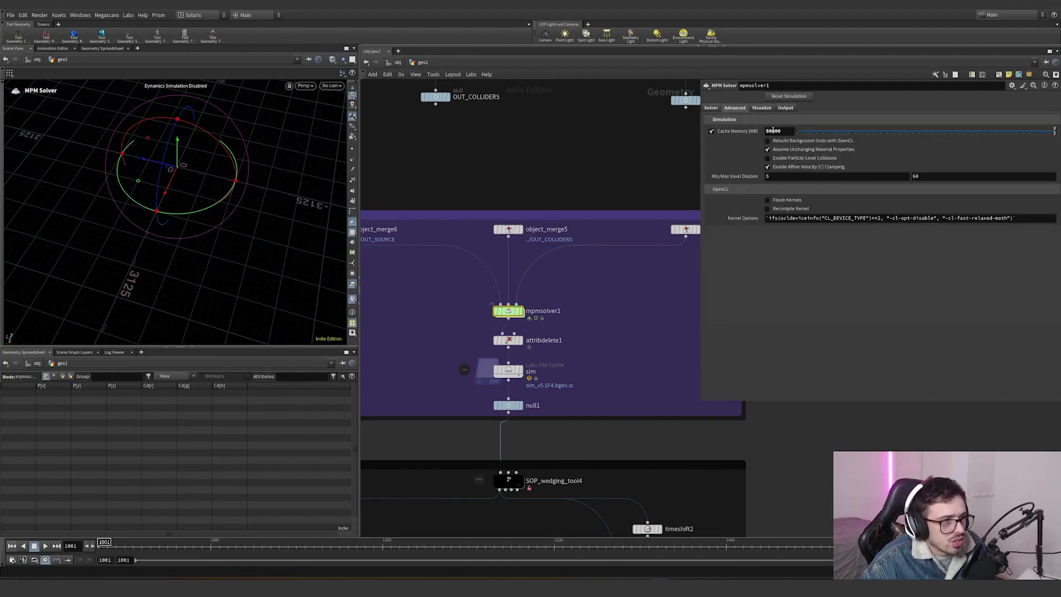
pyautogui.click(711, 108)
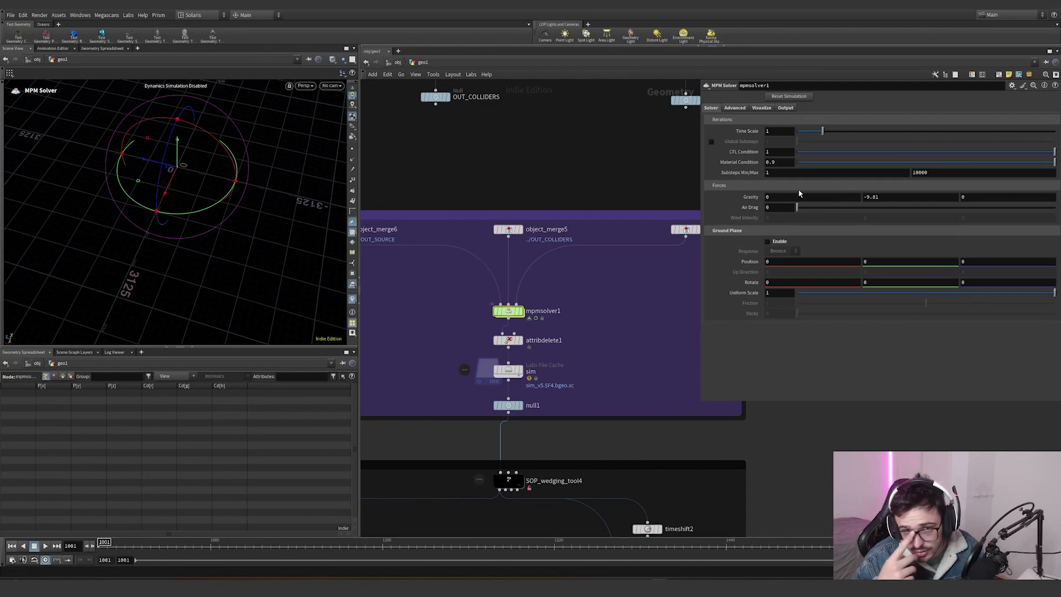
# - Select attribdelete1 and inspect the list of point attributes it deletes
pyautogui.click(523, 345)
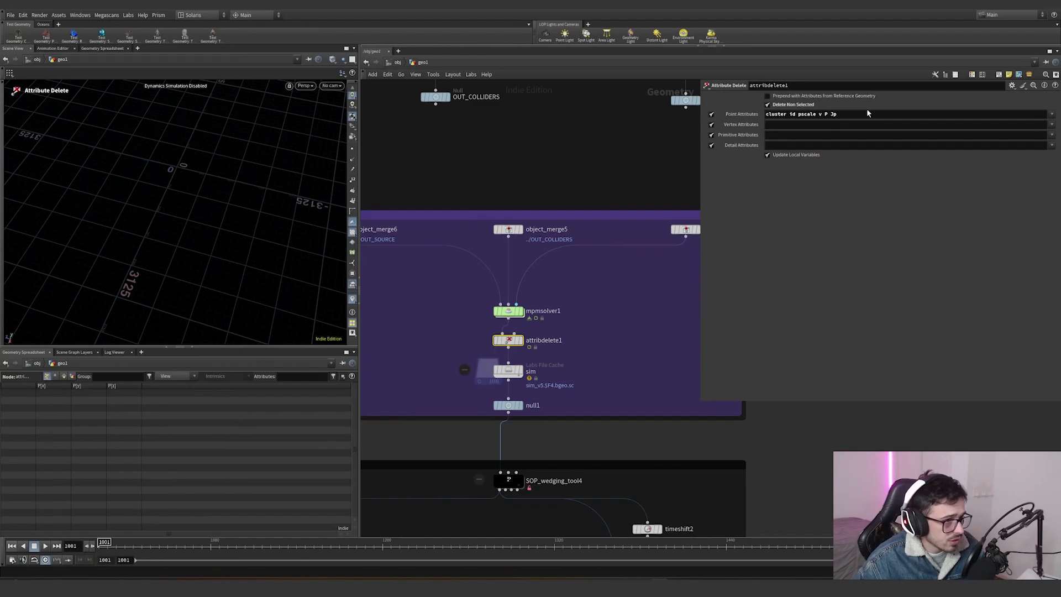
pyautogui.moveTo(861, 112); pyautogui.dragTo(764, 115)
pyautogui.click(774, 114)
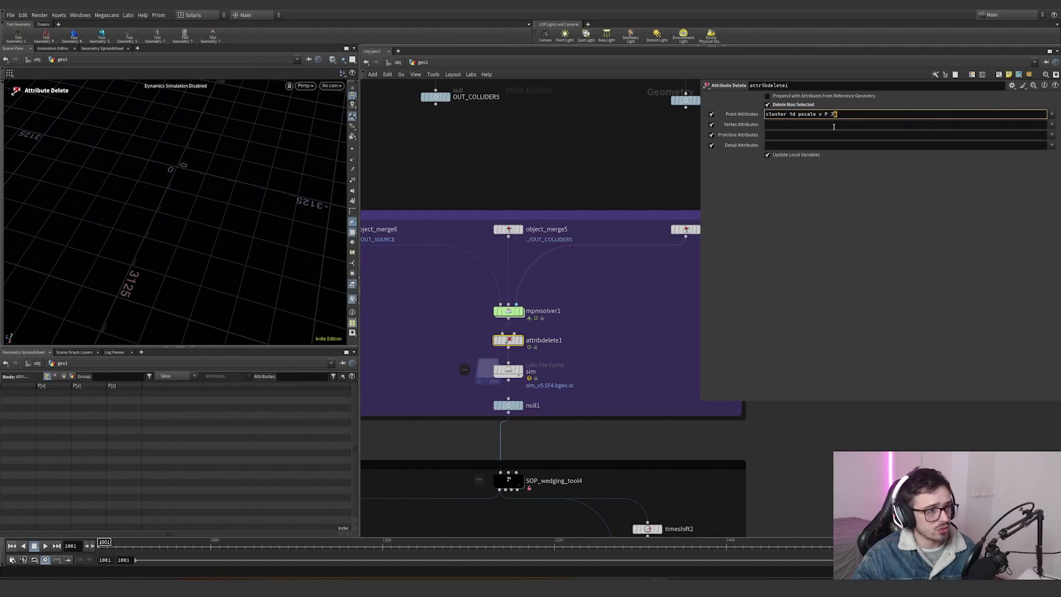
# - Reselect mpmsolver1 and step through its advanced, visualization and output parameter pages
pyautogui.click(517, 312)
pyautogui.click(740, 110)
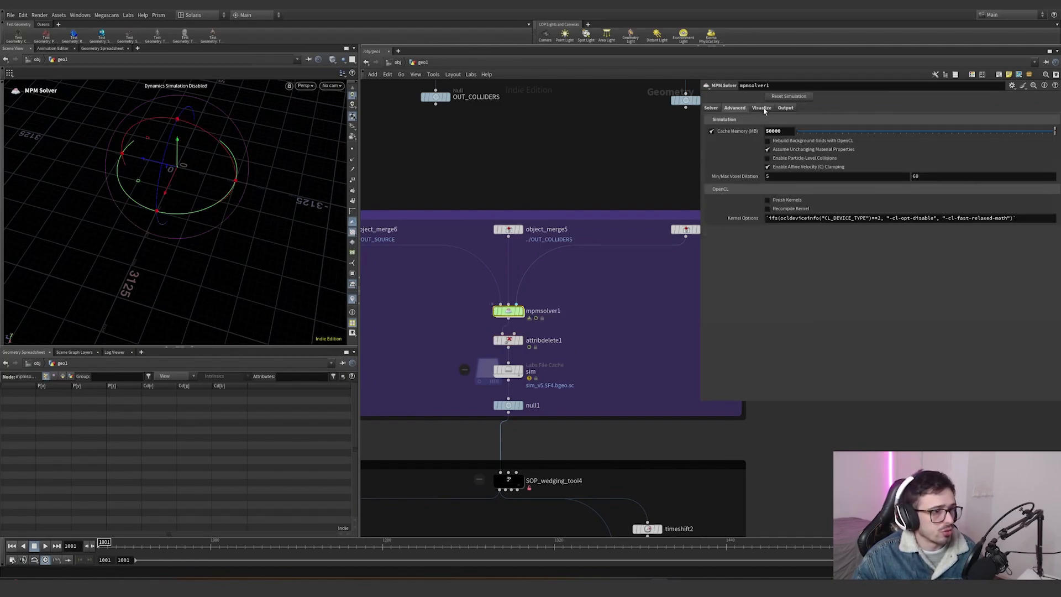
pyautogui.click(764, 110)
pyautogui.click(785, 109)
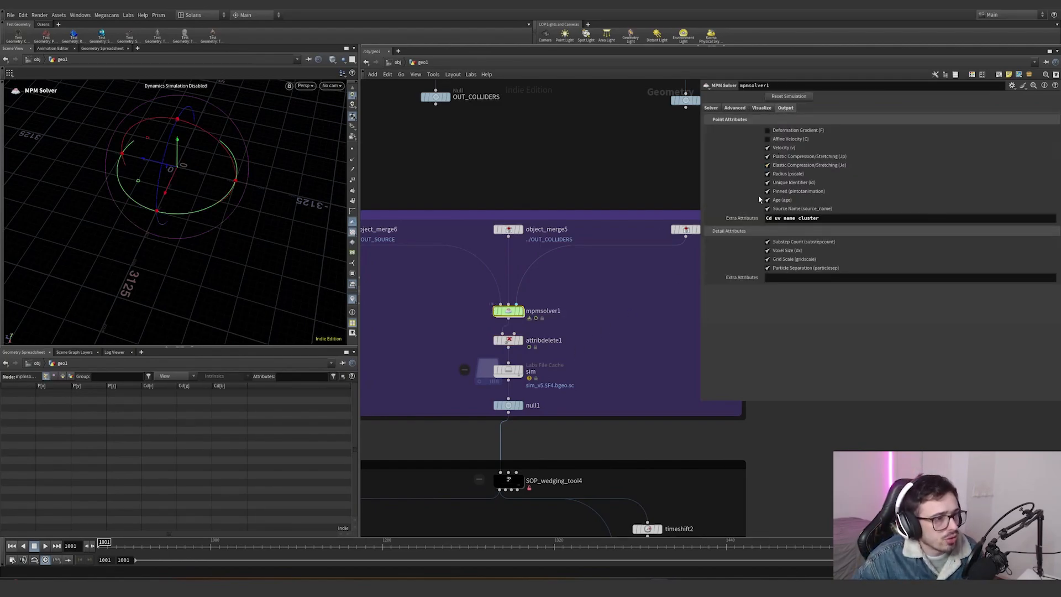
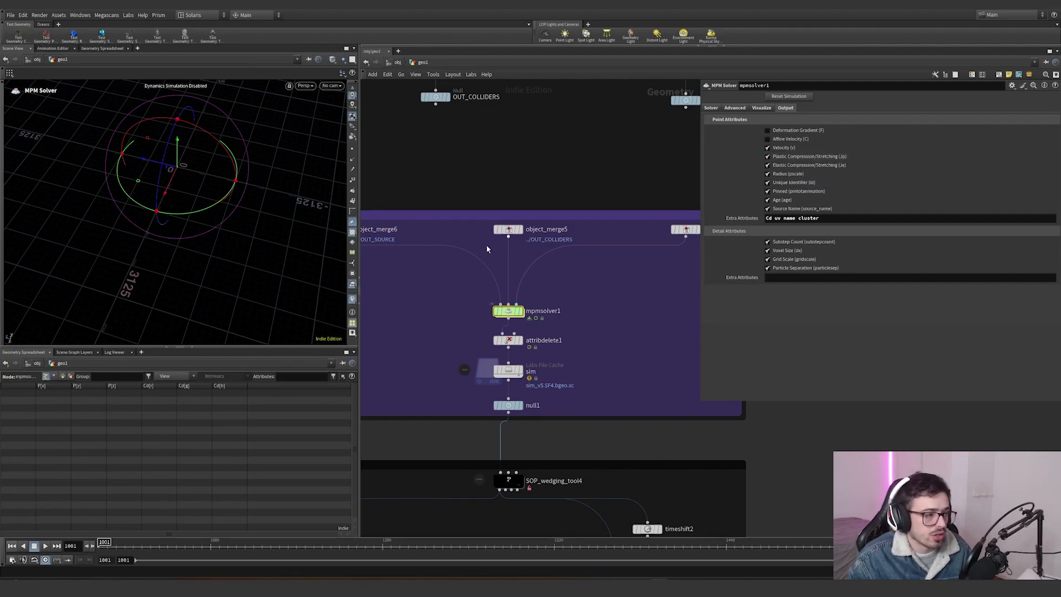
# - Select the sim file cache node and view the viewport through the chopper camera
pyautogui.click(505, 370)
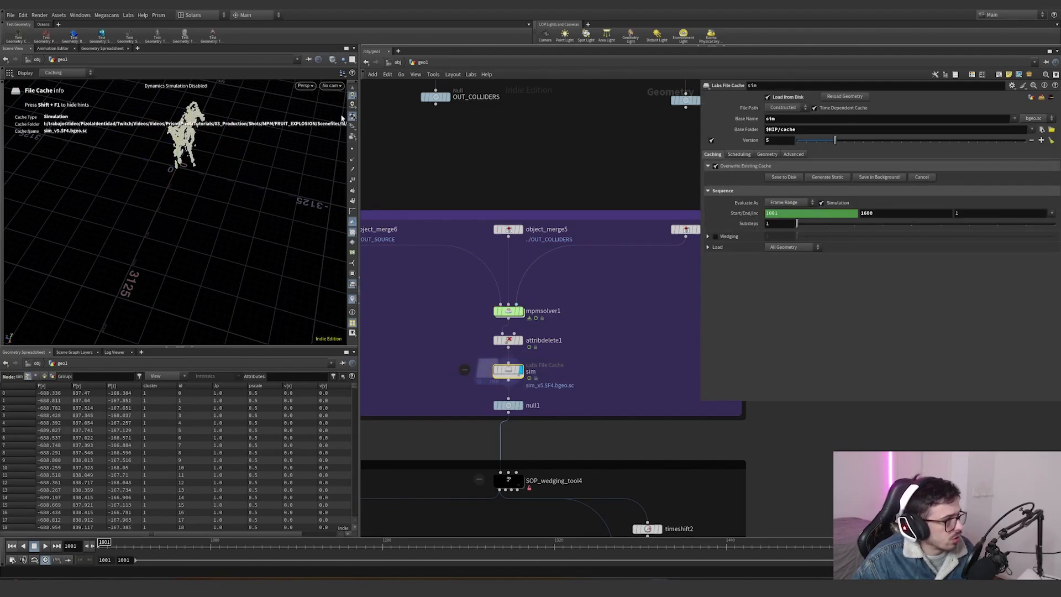
pyautogui.click(331, 86)
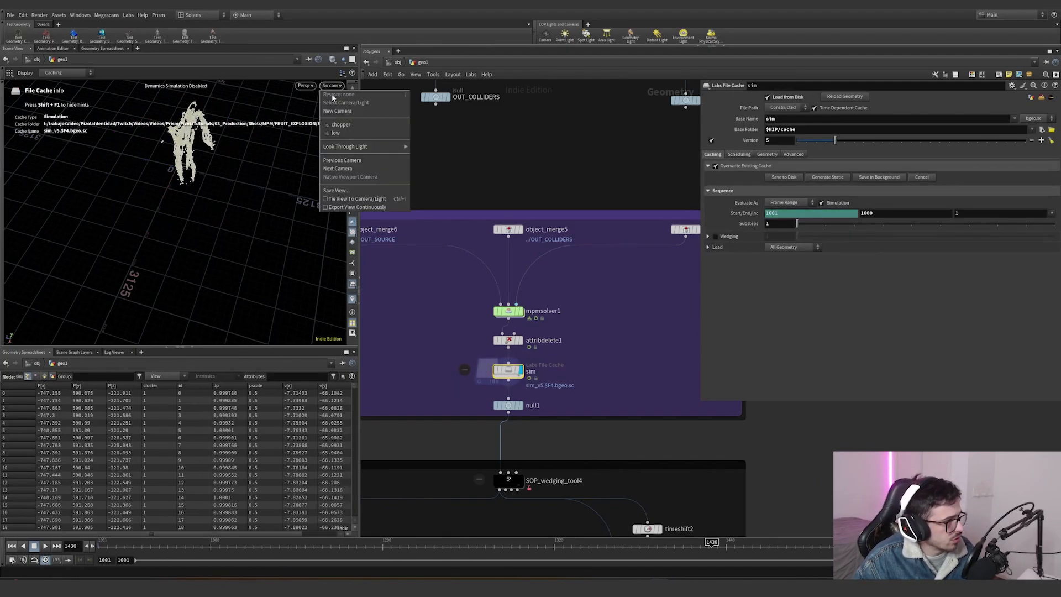
pyautogui.click(341, 124)
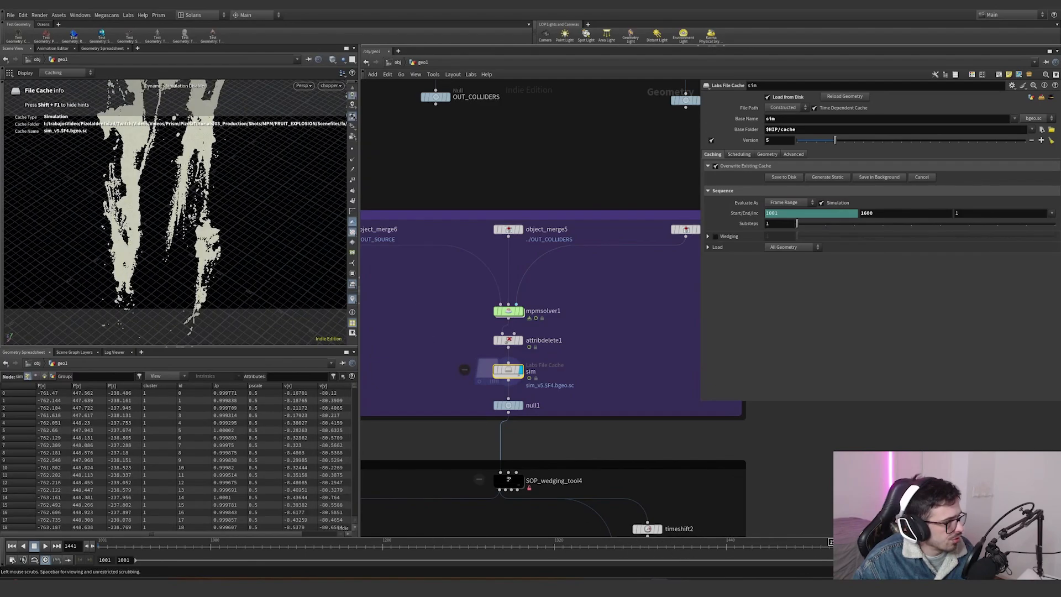
# - Enable the Jp point attribute visualizer in the viewport
pyautogui.click(352, 301)
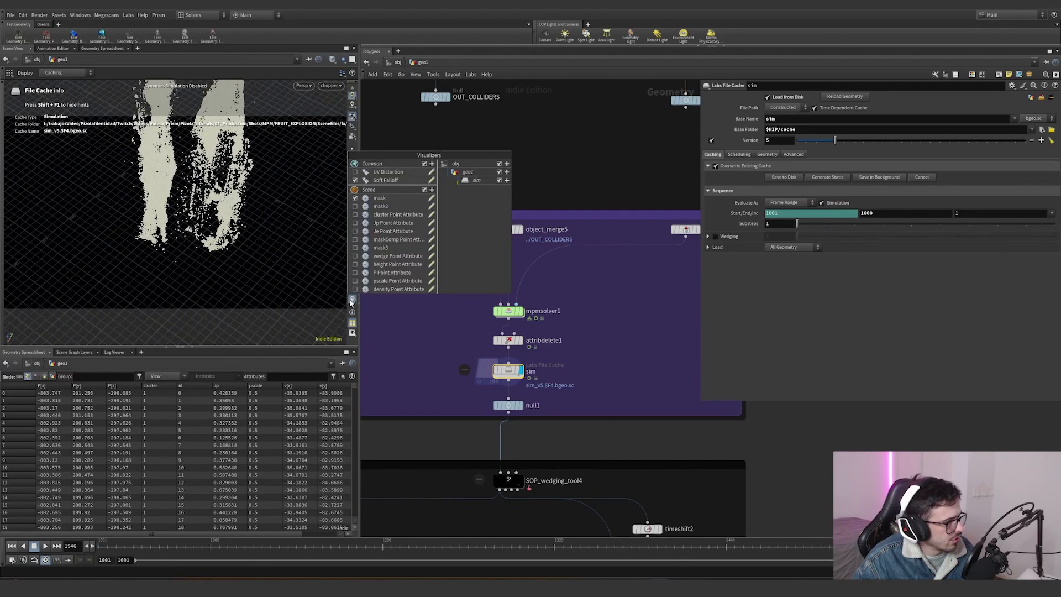
pyautogui.click(354, 231)
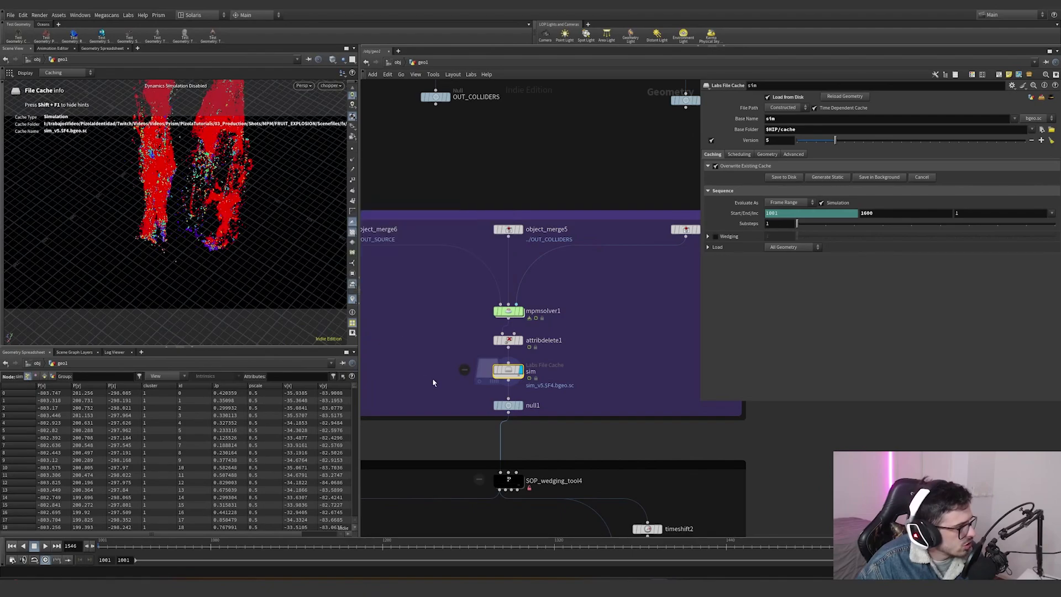
# - Scrub through the cached simulation frames on the timeline to review the Jp coloring
pyautogui.click(368, 544)
pyautogui.moveTo(189, 542); pyautogui.dragTo(85, 545)
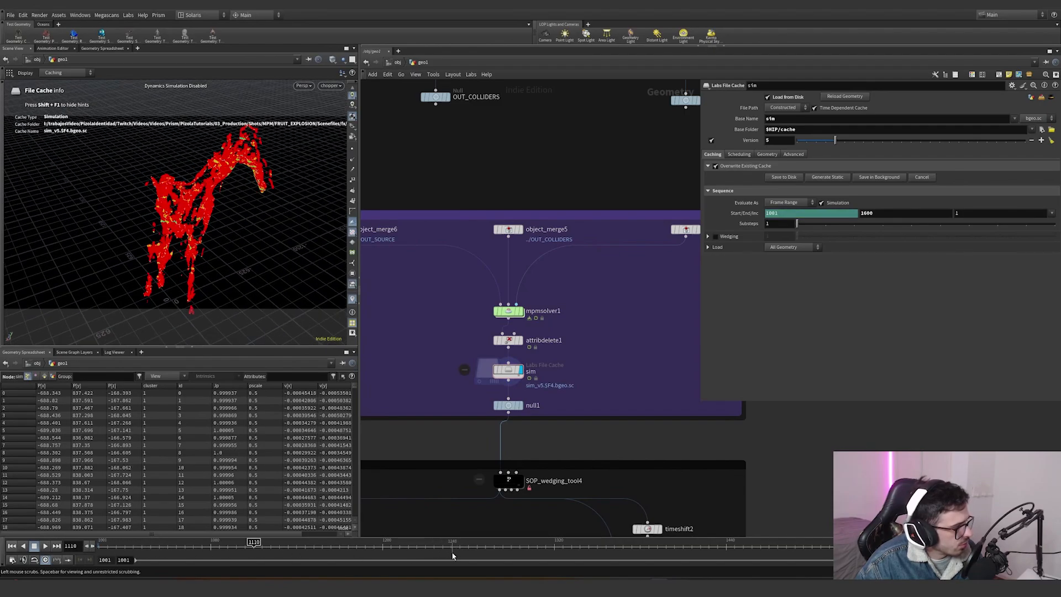
pyautogui.click(459, 545)
pyautogui.click(649, 547)
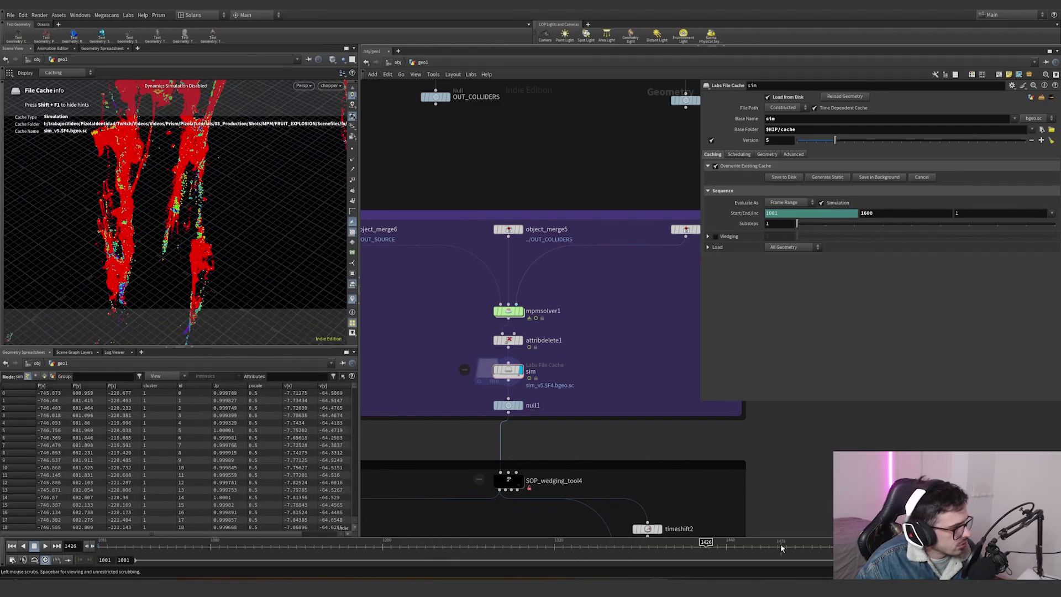
pyautogui.click(781, 545)
pyautogui.click(861, 545)
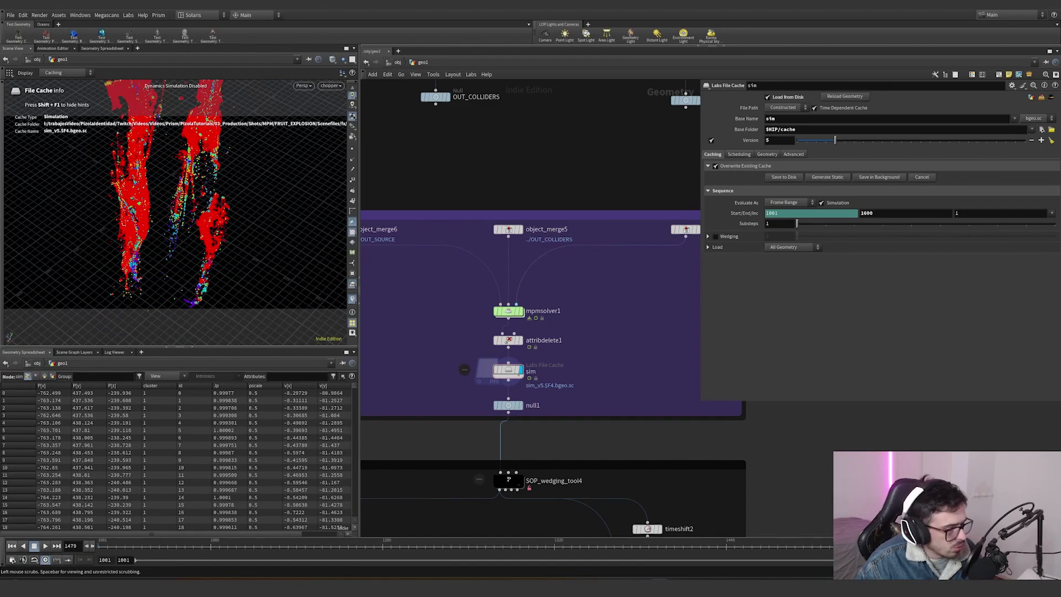
pyautogui.click(900, 545)
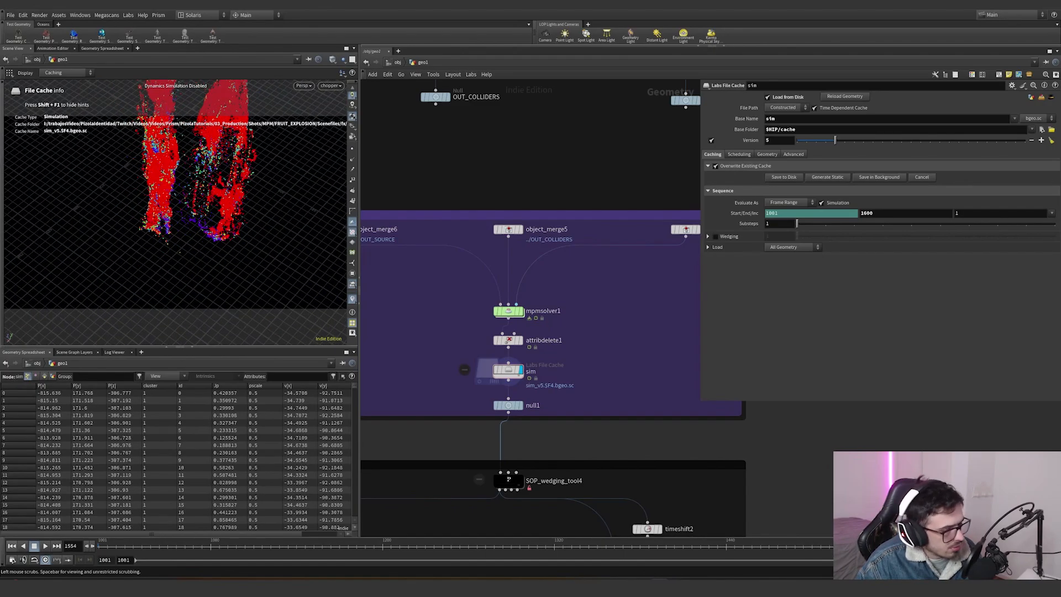
pyautogui.click(946, 546)
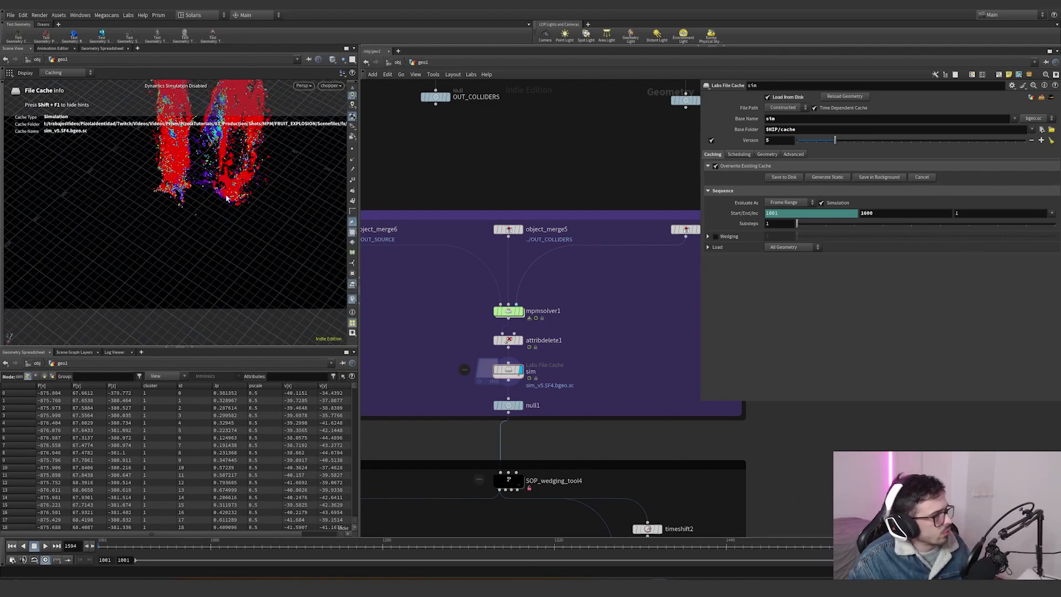
# - Edit the Jp point attribute visualizer, setting its ramp range maximum to 301, and close the editor
pyautogui.keyDown('alt'); pyautogui.moveTo(227, 197); pyautogui.dragTo(221, 251); pyautogui.keyUp('alt')
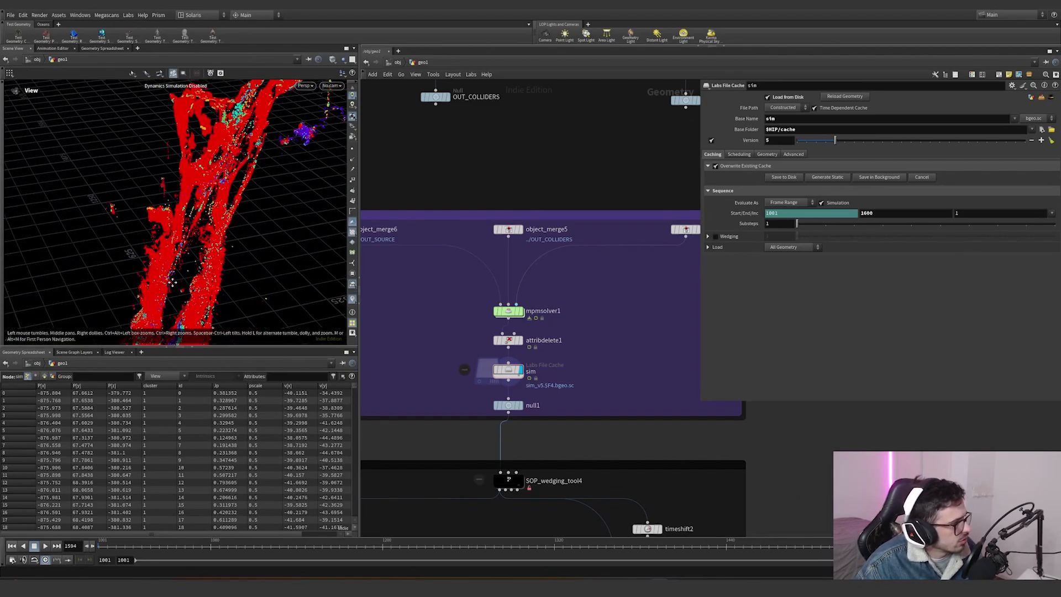
pyautogui.rightClick(353, 298)
pyautogui.click(431, 223)
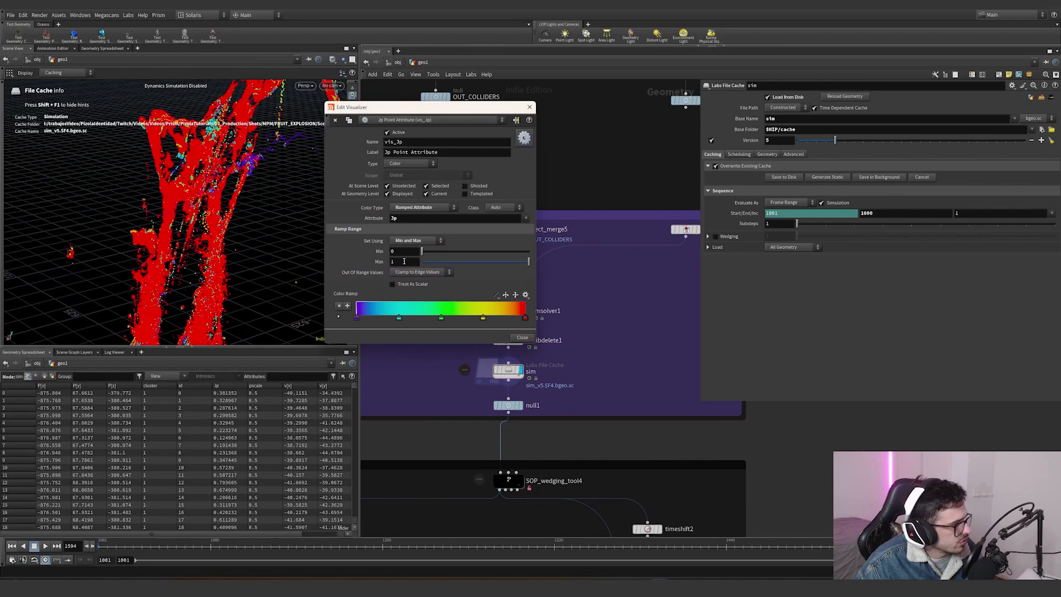
pyautogui.moveTo(404, 261); pyautogui.dragTo(520, 245, button='middle')
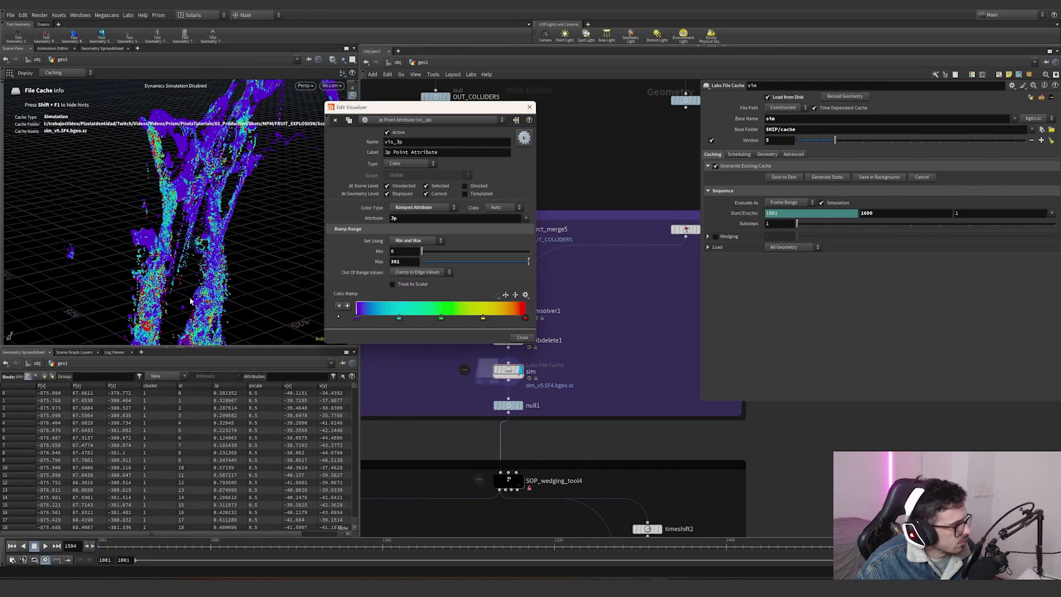
pyautogui.moveTo(189, 301); pyautogui.dragTo(205, 259)
pyautogui.scroll(-5, 230, 203)
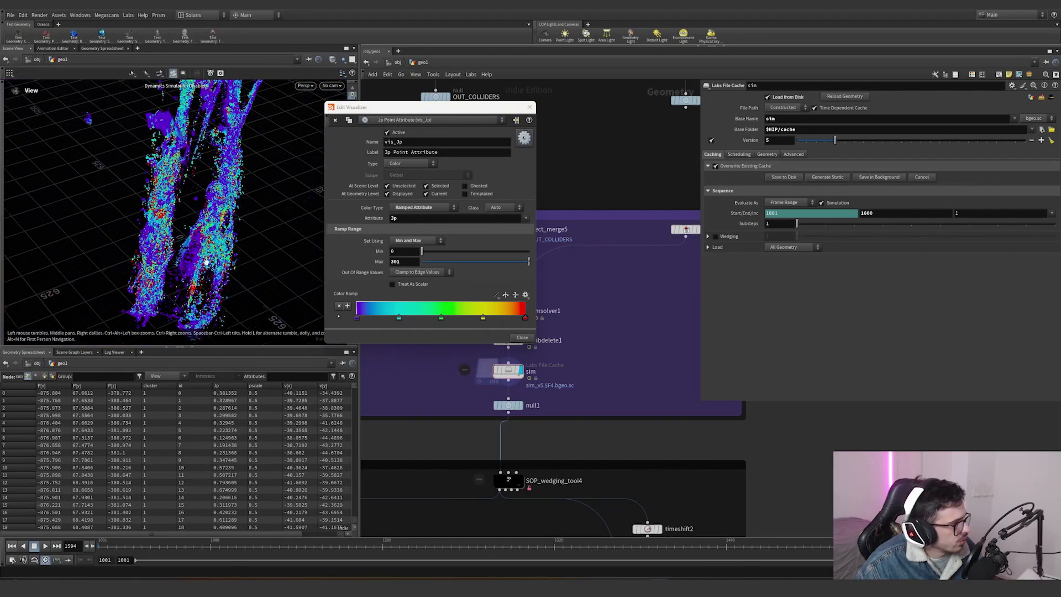
pyautogui.click(529, 120)
# - Turn off the viewport visualizers and bring the wedging section of the network into view
pyautogui.click(352, 298)
pyautogui.scroll(-3, 488, 352)
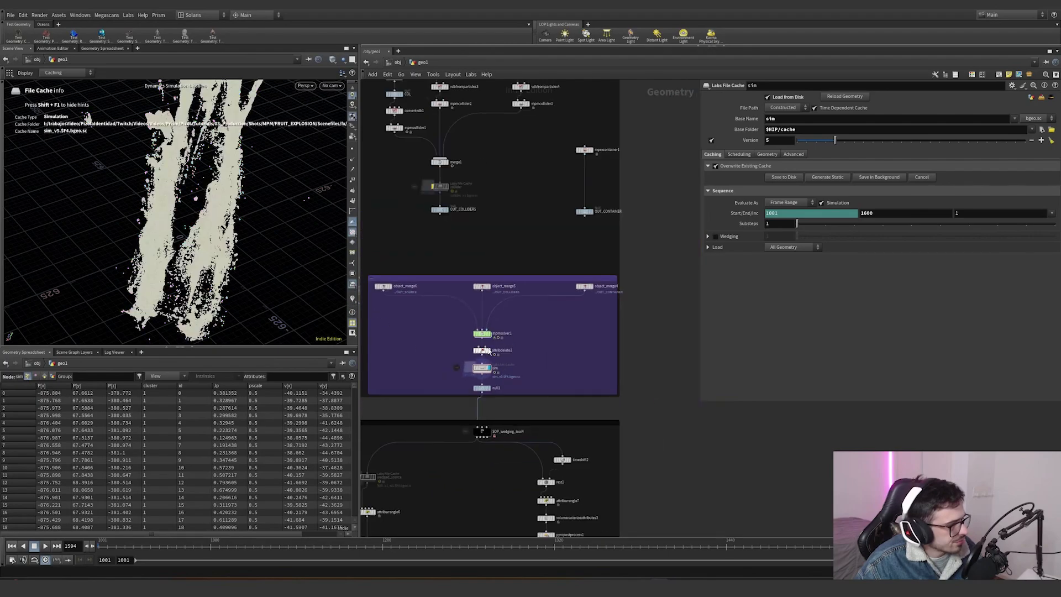
pyautogui.scroll(-5, 489, 352)
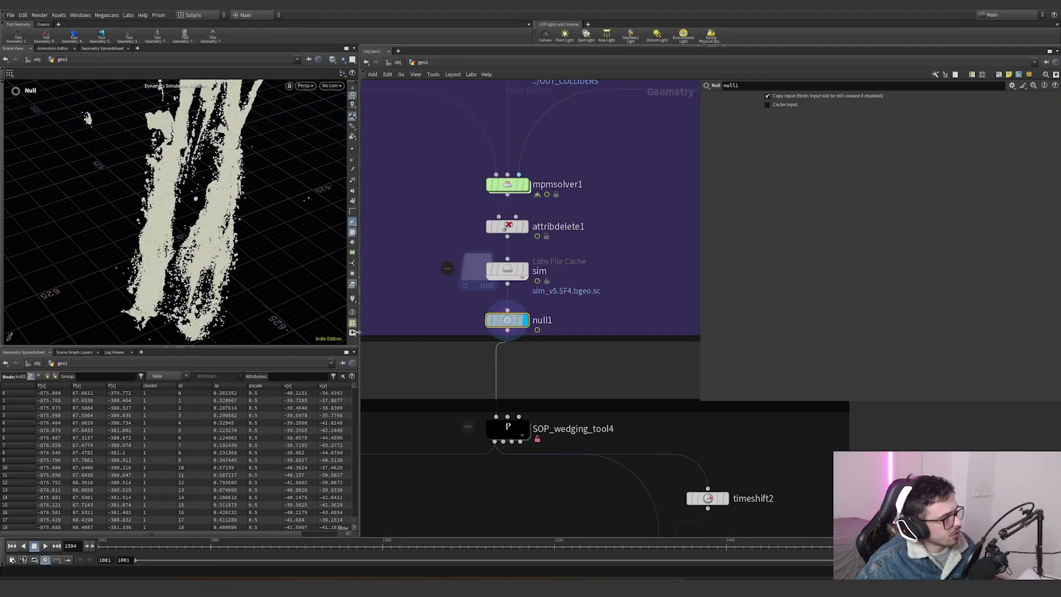
pyautogui.keyDown('alt'); pyautogui.moveTo(182, 221); pyautogui.dragTo(243, 194); pyautogui.keyUp('alt')
pyautogui.scroll(-3, 243, 194)
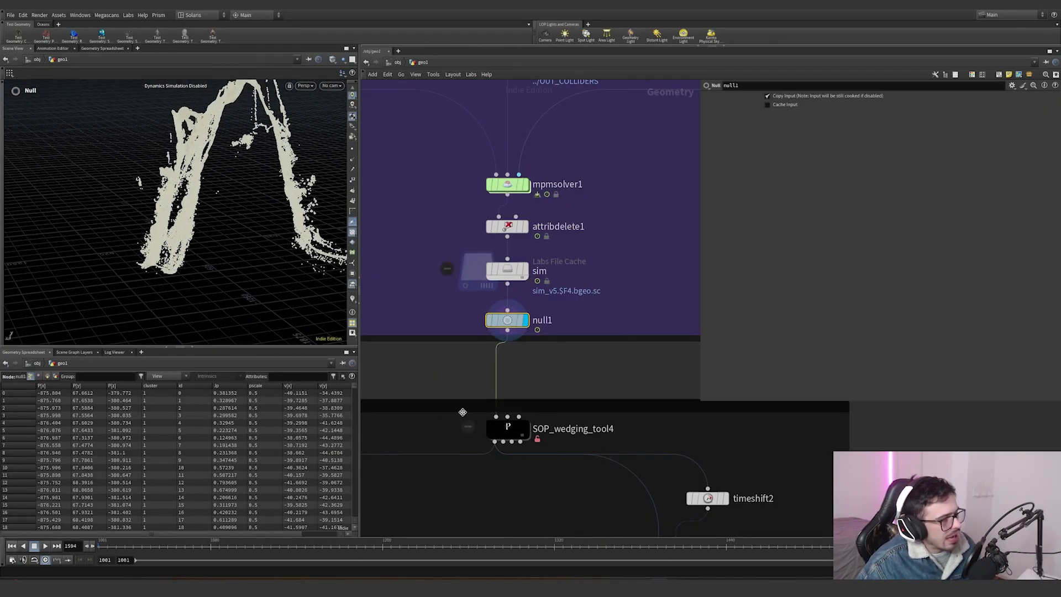
pyautogui.scroll(-2, 558, 393)
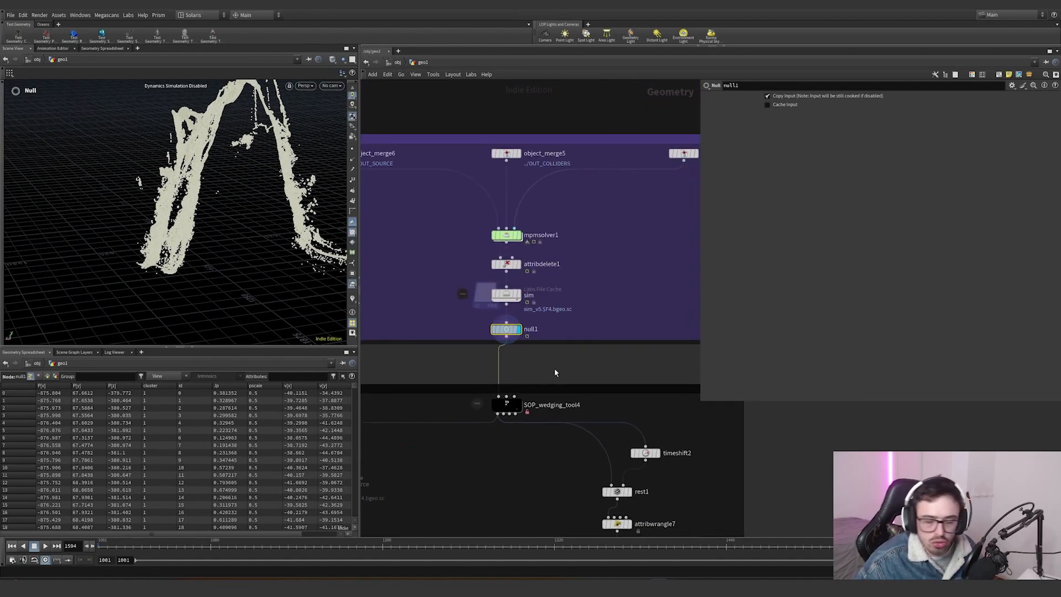
pyautogui.moveTo(529, 434)
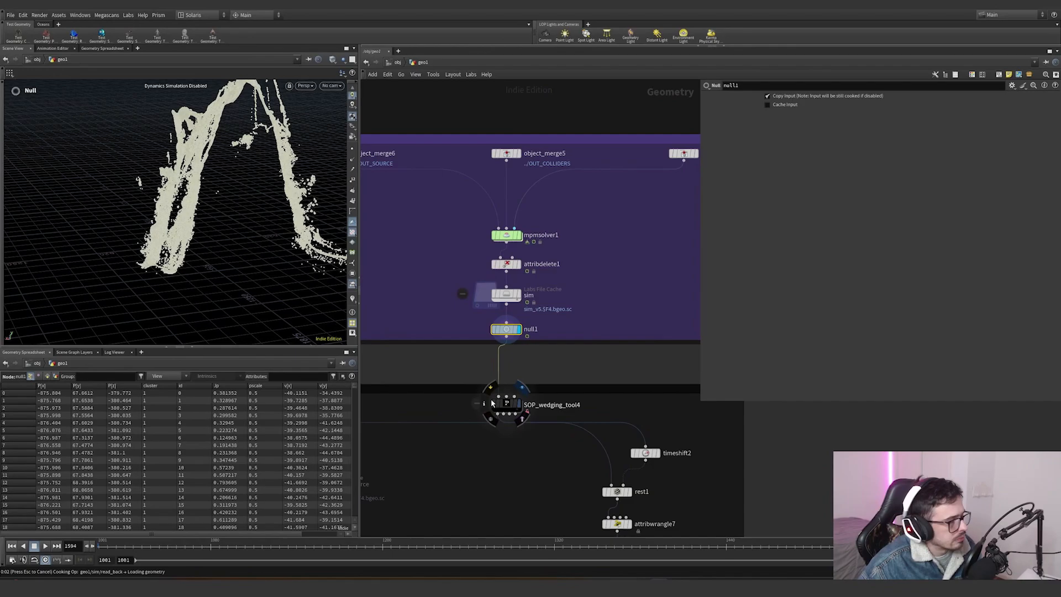
# - Select SOP_wedging_tool4 and inspect its wedge bounding boxes around the simulation in the viewport
pyautogui.click(518, 404)
pyautogui.scroll(-5, 270, 239)
pyautogui.keyDown('alt'); pyautogui.moveTo(270, 239); pyautogui.dragTo(385, 299); pyautogui.keyUp('alt')
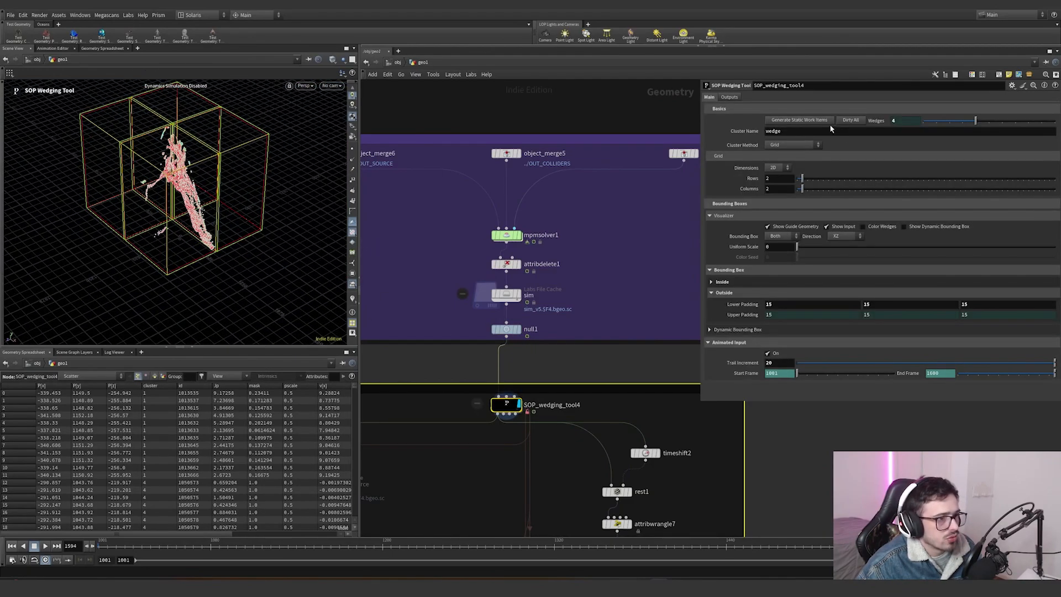
pyautogui.scroll(5, 495, 433)
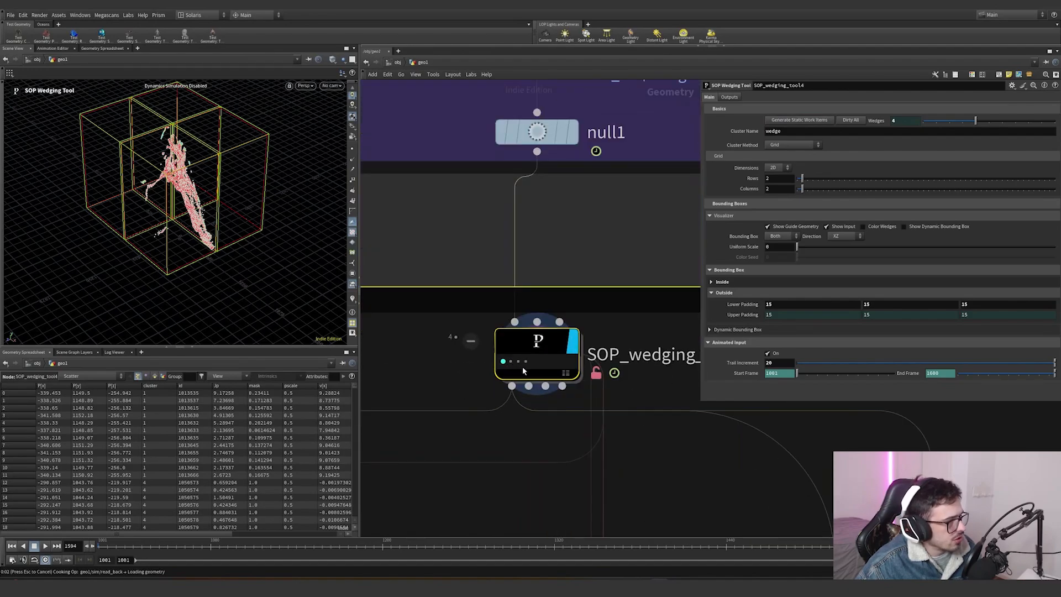
pyautogui.keyDown('alt'); pyautogui.moveTo(287, 258); pyautogui.dragTo(235, 187); pyautogui.keyUp('alt')
pyautogui.click(513, 365)
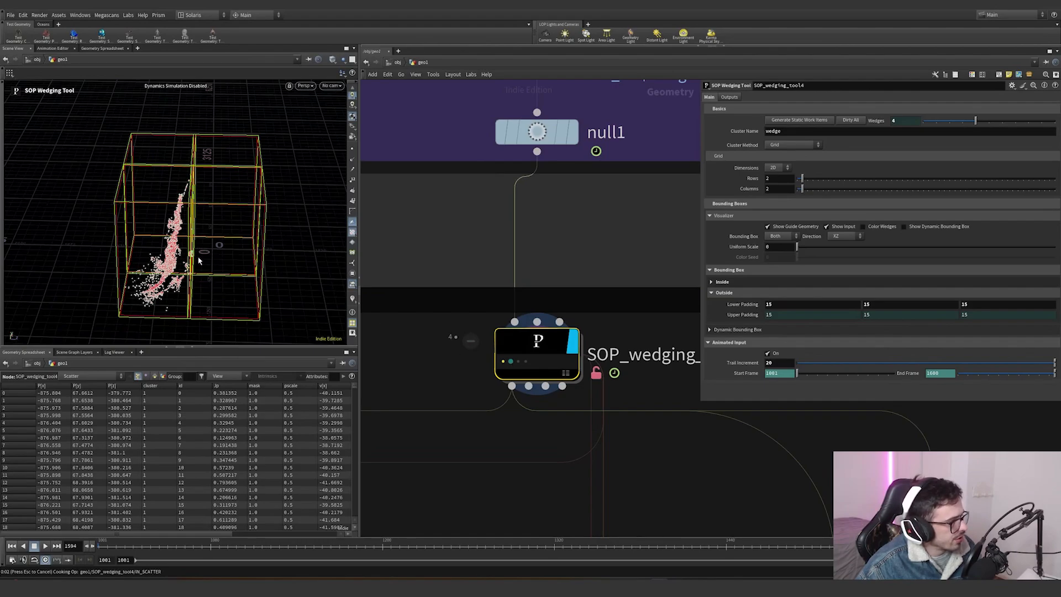
pyautogui.keyDown('alt'); pyautogui.moveTo(301, 202); pyautogui.dragTo(118, 217); pyautogui.keyUp('alt')
pyautogui.keyDown('alt'); pyautogui.moveTo(119, 217); pyautogui.dragTo(253, 181, button='right'); pyautogui.keyUp('alt')
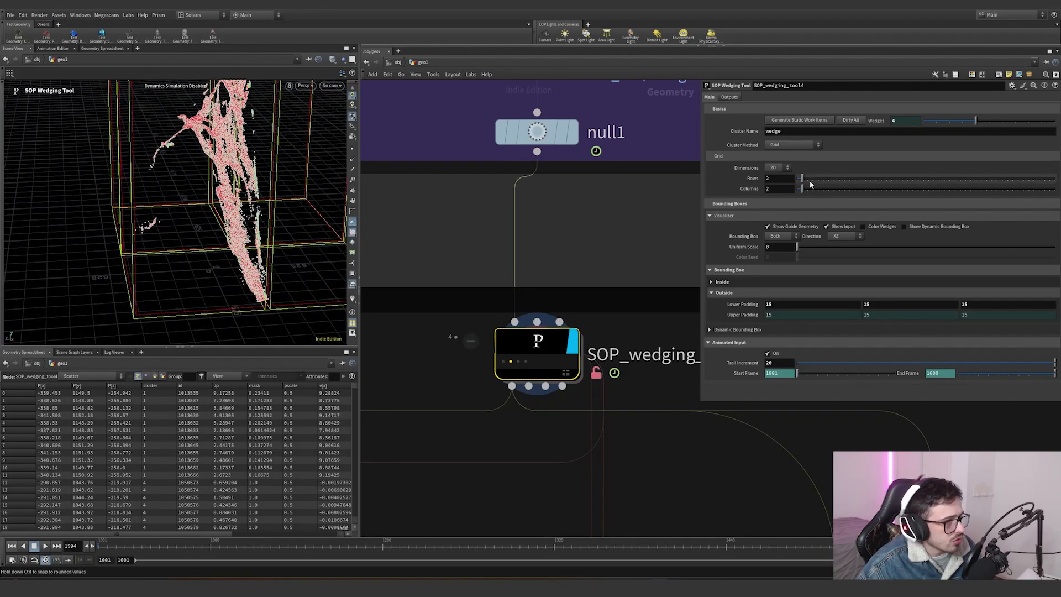
pyautogui.click(776, 167)
pyautogui.click(776, 180)
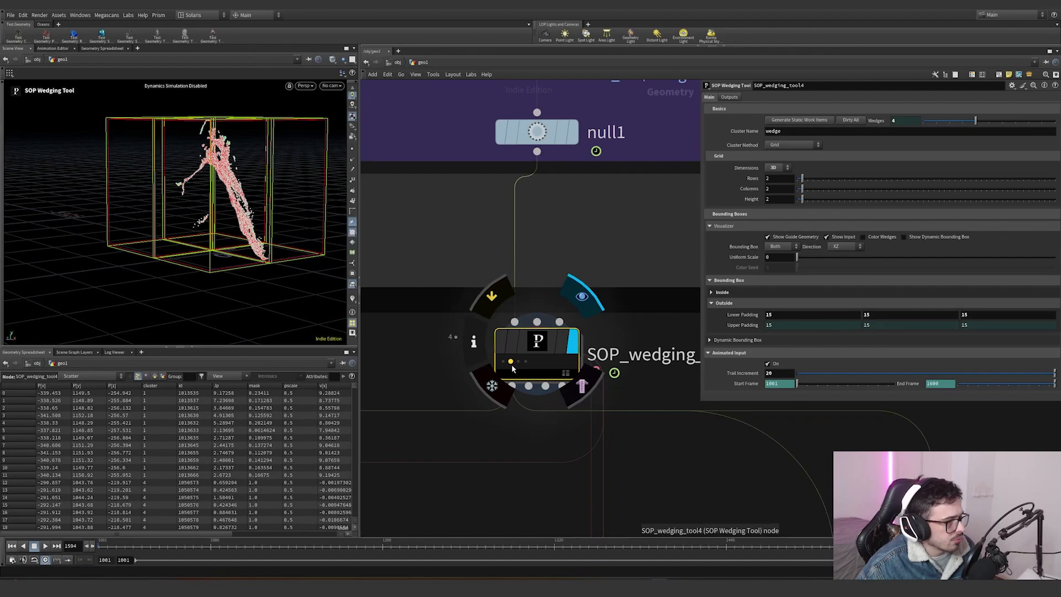
pyautogui.click(774, 168)
pyautogui.click(774, 176)
# - Add a new SOP Wedging Tool node below the cache and wire null1 into it
pyautogui.scroll(-6, 545, 399)
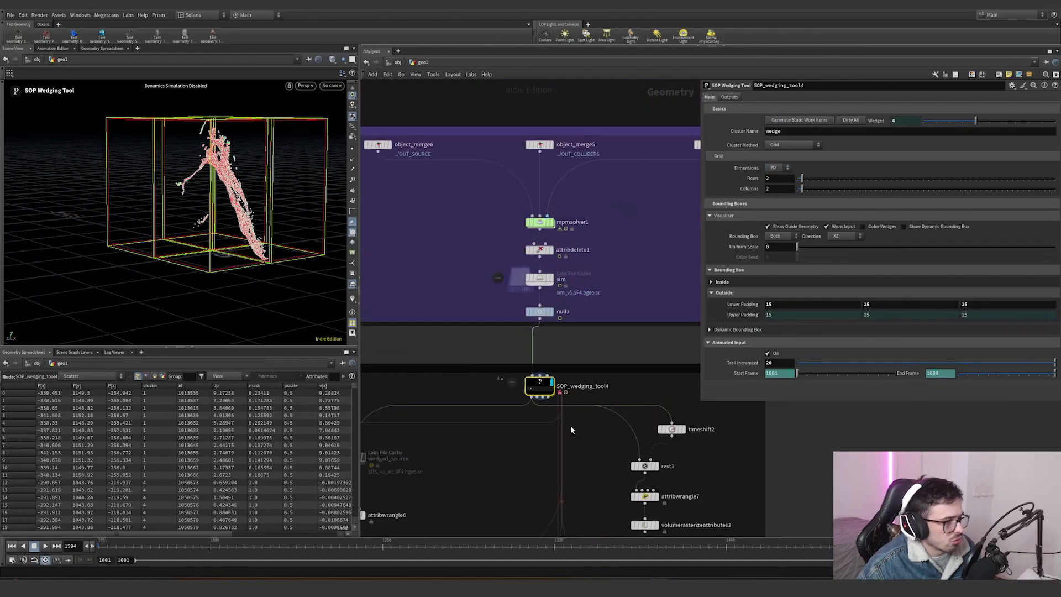
pyautogui.scroll(5, 570, 423)
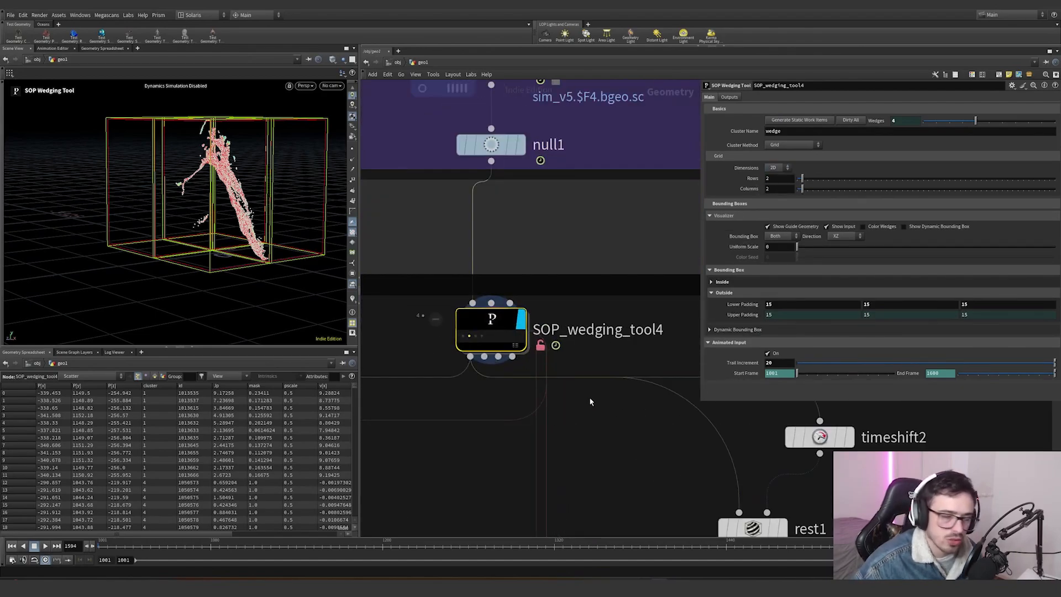
pyautogui.scroll(-3, 564, 420)
pyautogui.moveTo(444, 443); pyautogui.dragTo(505, 387, button='middle')
pyautogui.press('Tab')
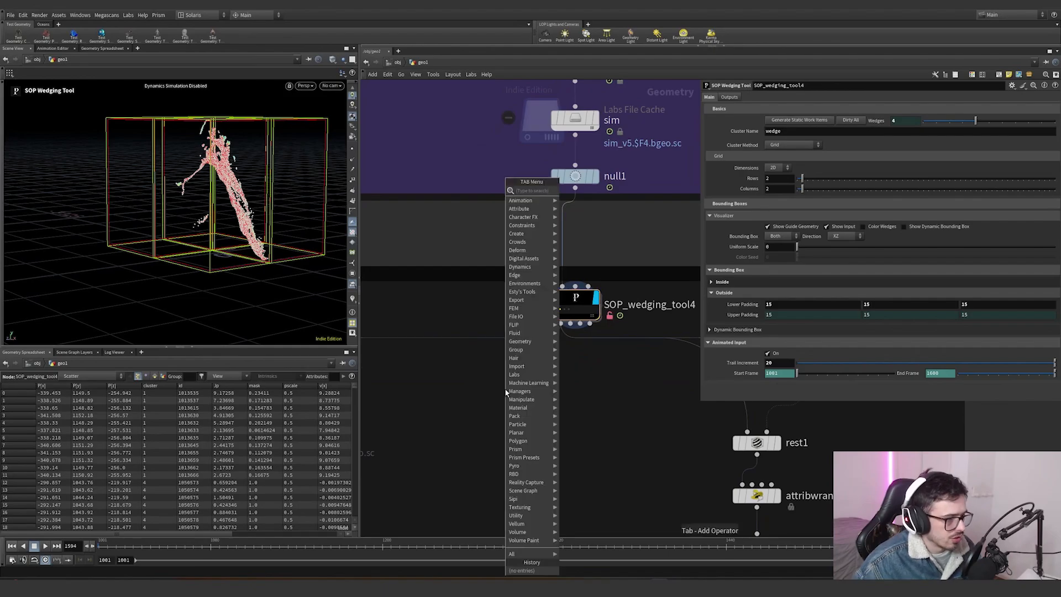
pyautogui.write('sop')
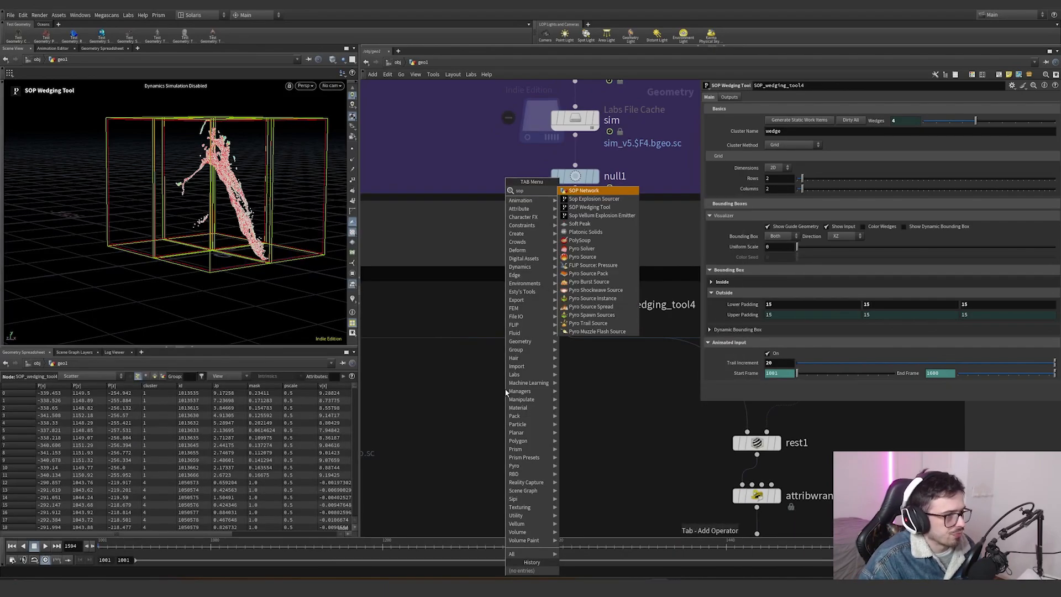
pyautogui.press('Down')
pyautogui.press('Down')
pyautogui.press('Return')
pyautogui.click(505, 387)
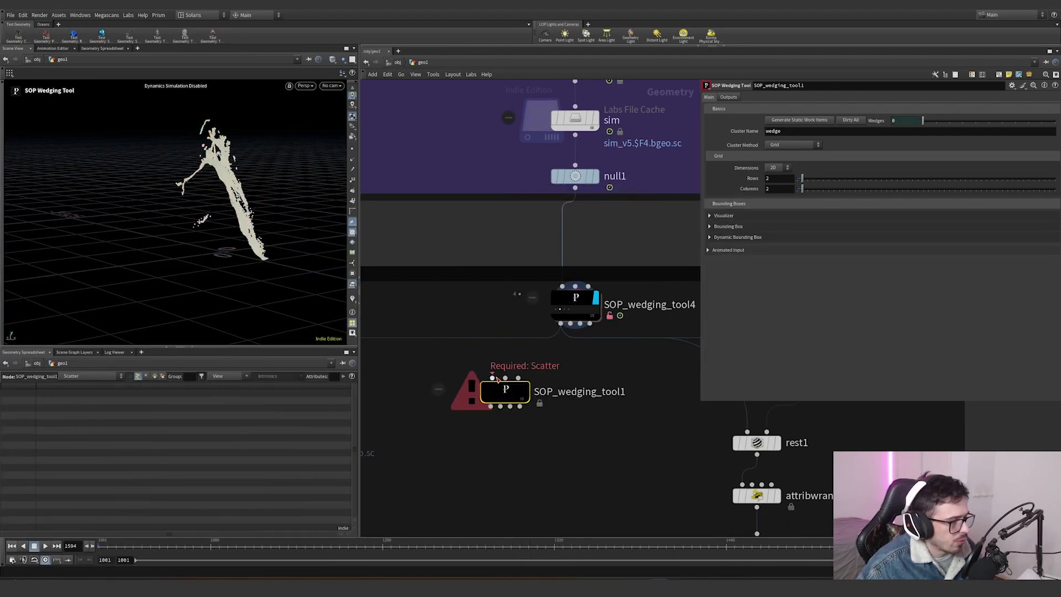
pyautogui.click(492, 376)
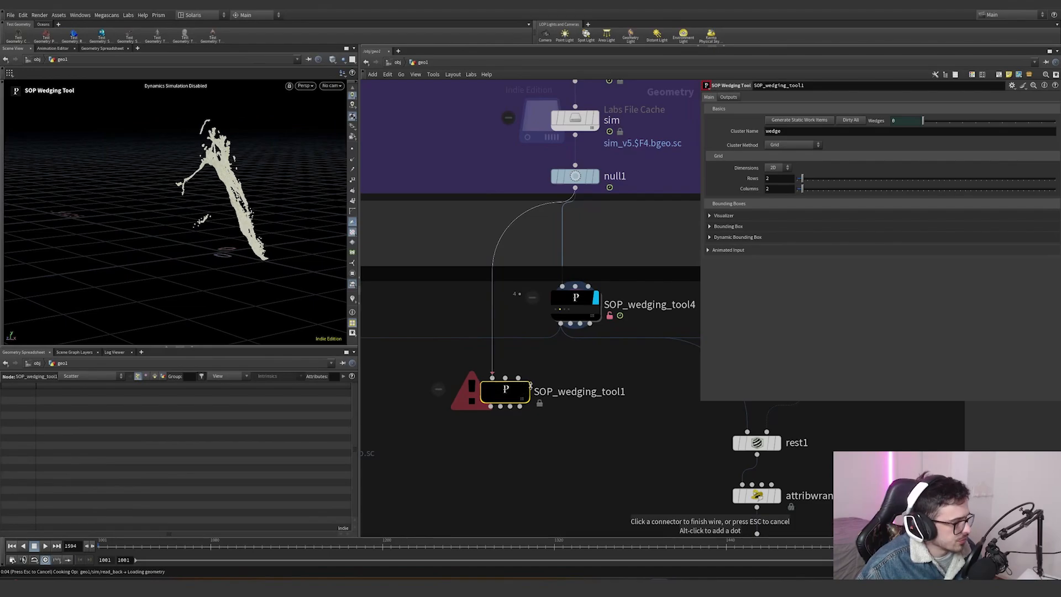
# - Set the new wedging tool's grid dimensions to 3D
pyautogui.click(784, 167)
pyautogui.click(777, 177)
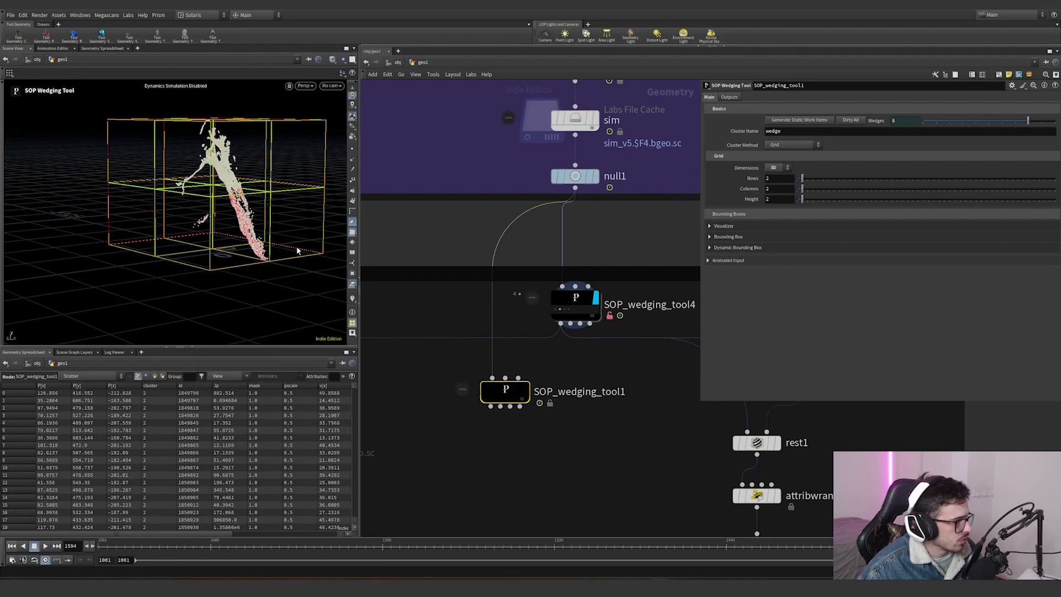
pyautogui.moveTo(296, 250); pyautogui.dragTo(182, 221)
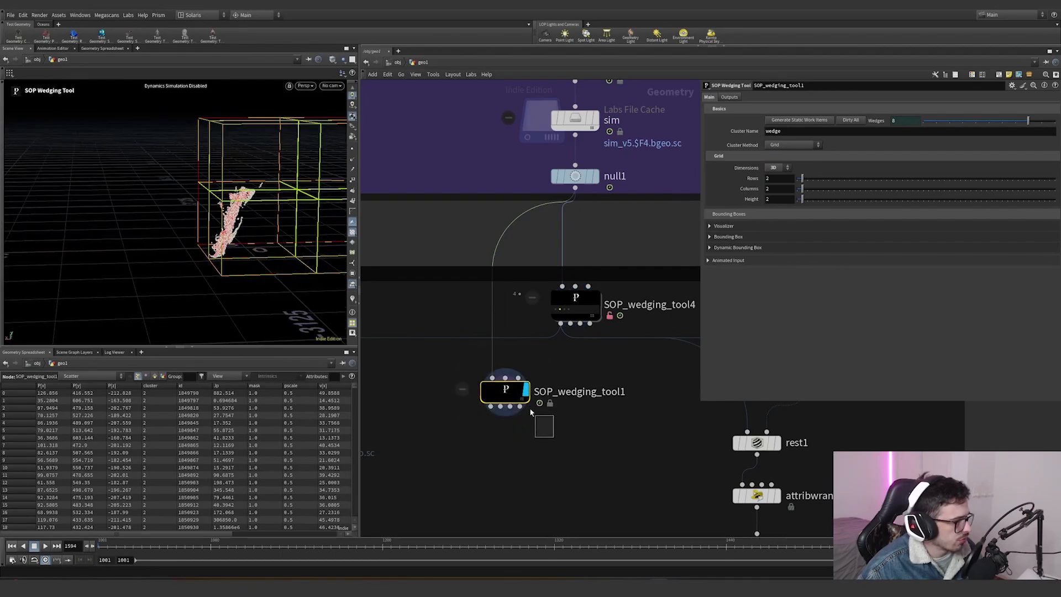
# - Generate static work items and set the wedging tool's visualizer uniform scale to 1.624
pyautogui.click(797, 121)
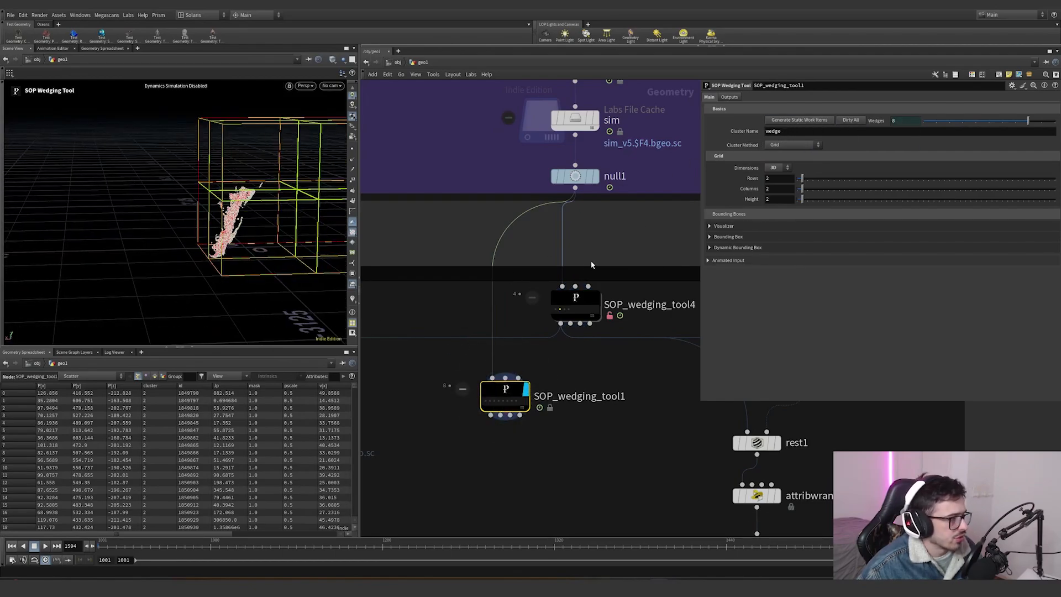
pyautogui.click(734, 228)
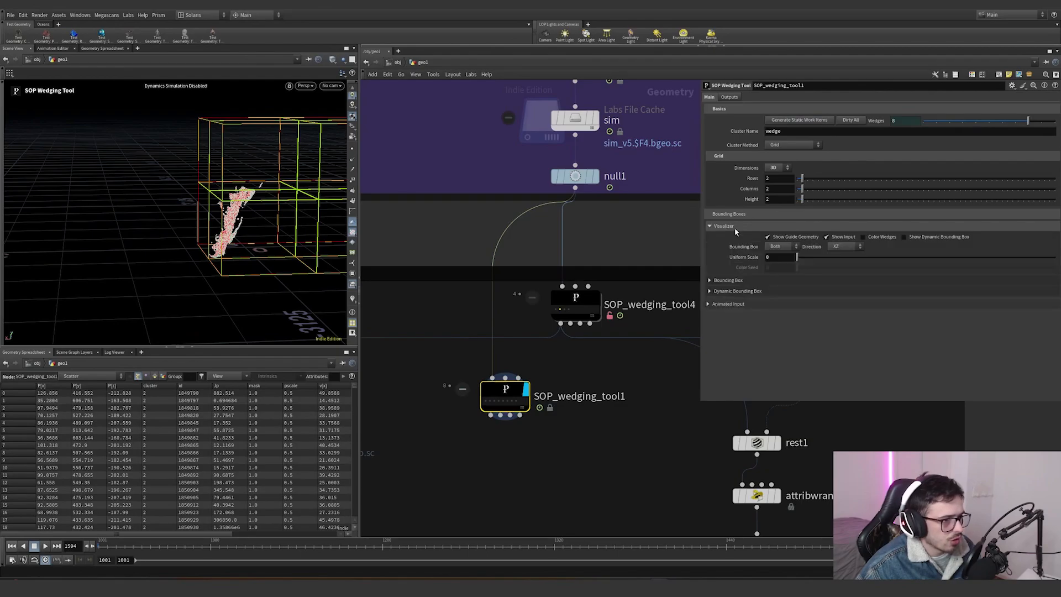
pyautogui.moveTo(796, 258); pyautogui.dragTo(881, 257)
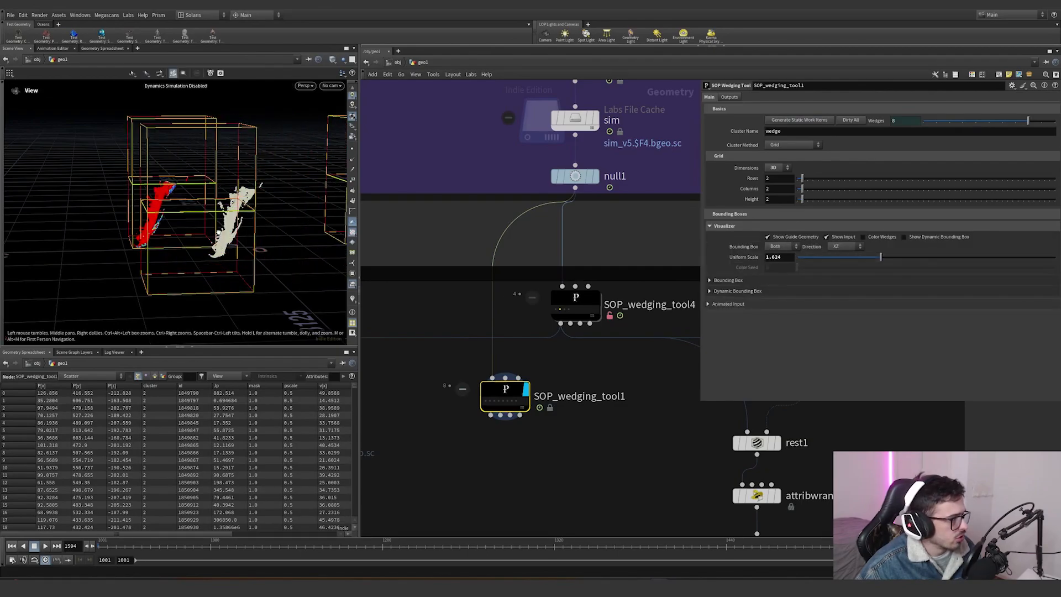
# - Set the new wedging tool's visualizer direction to Uniform and inspect its wedge boxes around the snow
pyautogui.keyDown('alt'); pyautogui.moveTo(227, 249); pyautogui.dragTo(296, 223); pyautogui.keyUp('alt')
pyautogui.click(844, 246)
pyautogui.click(841, 268)
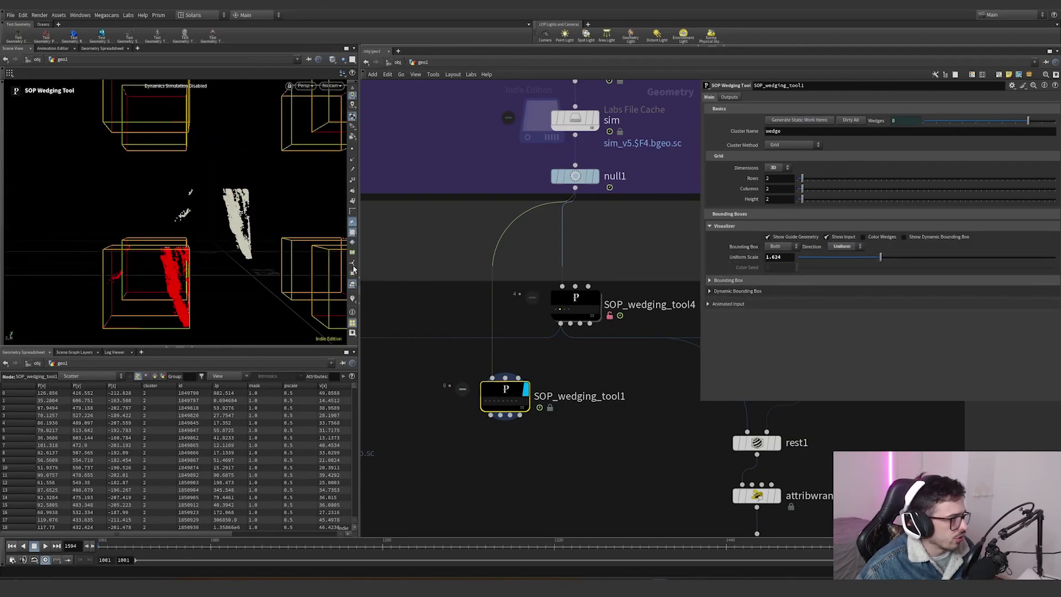
pyautogui.moveTo(167, 242)
pyautogui.keyDown('alt'); pyautogui.mouseDown()
pyautogui.moveTo(95, 247)
pyautogui.moveTo(195, 235)
pyautogui.moveTo(185, 253)
pyautogui.mouseUp(); pyautogui.keyUp('alt')
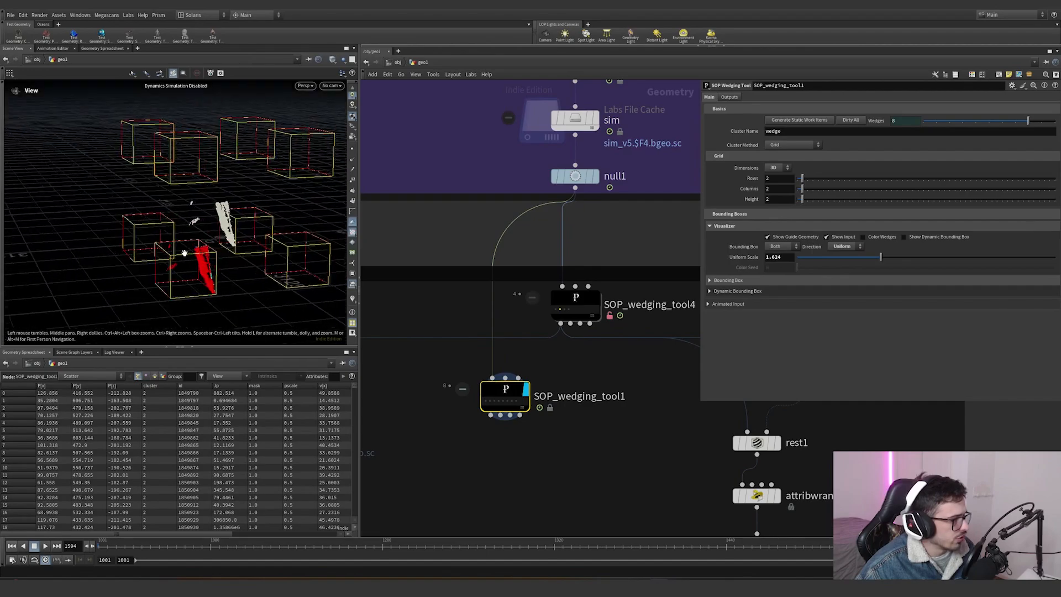
pyautogui.scroll(-2, 604, 421)
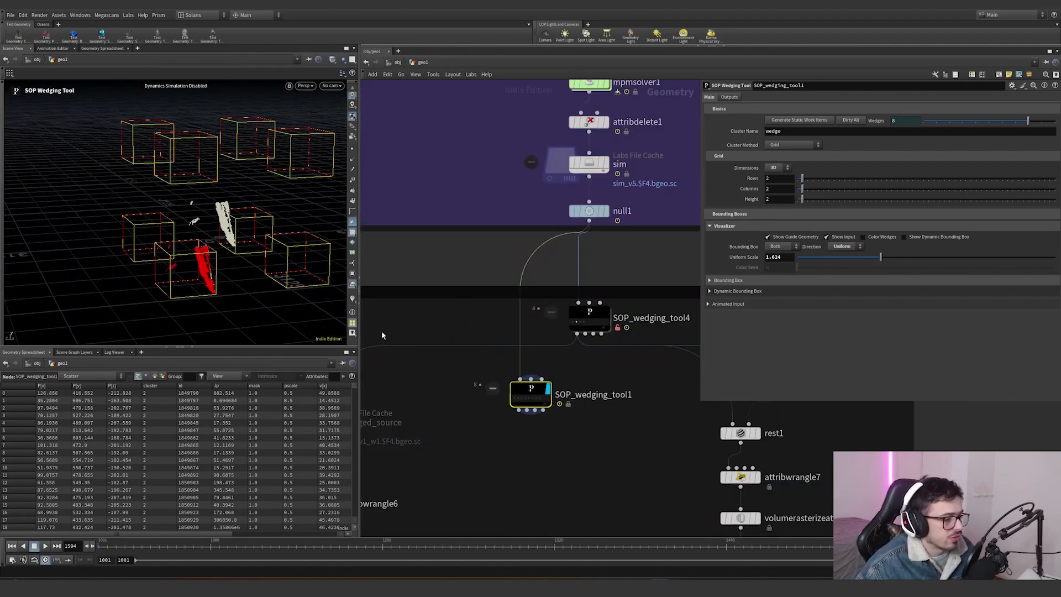
# - Delete SOP_wedging_tool1 and select SOP_wedging_tool4 again
pyautogui.press('Delete')
pyautogui.click(589, 319)
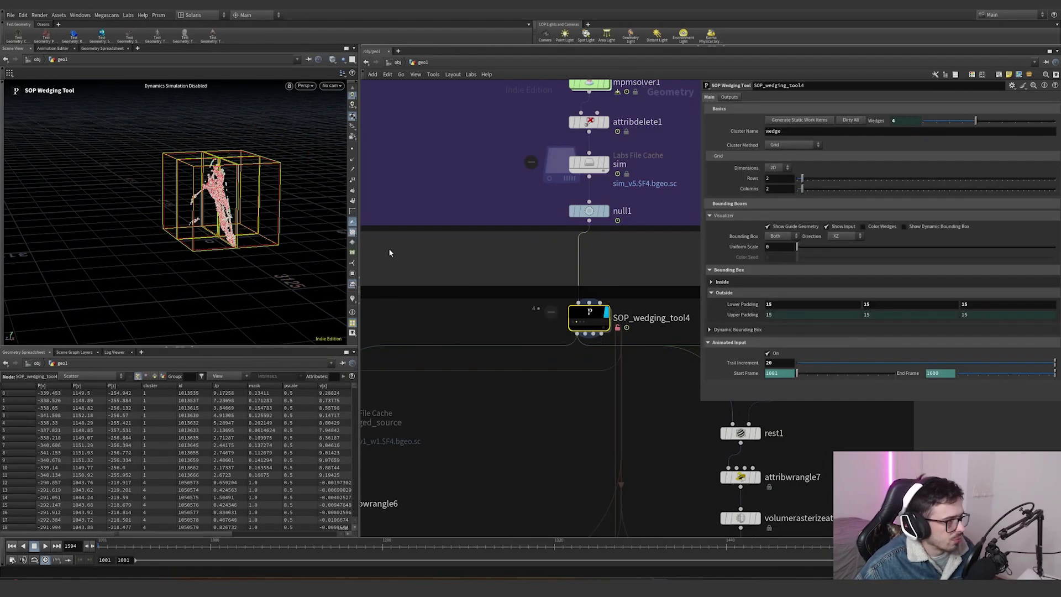
pyautogui.keyDown('alt'); pyautogui.moveTo(249, 235); pyautogui.dragTo(641, 257); pyautogui.keyUp('alt')
pyautogui.moveTo(662, 266); pyautogui.dragTo(510, 255, button='middle')
pyautogui.scroll(-3, 591, 267)
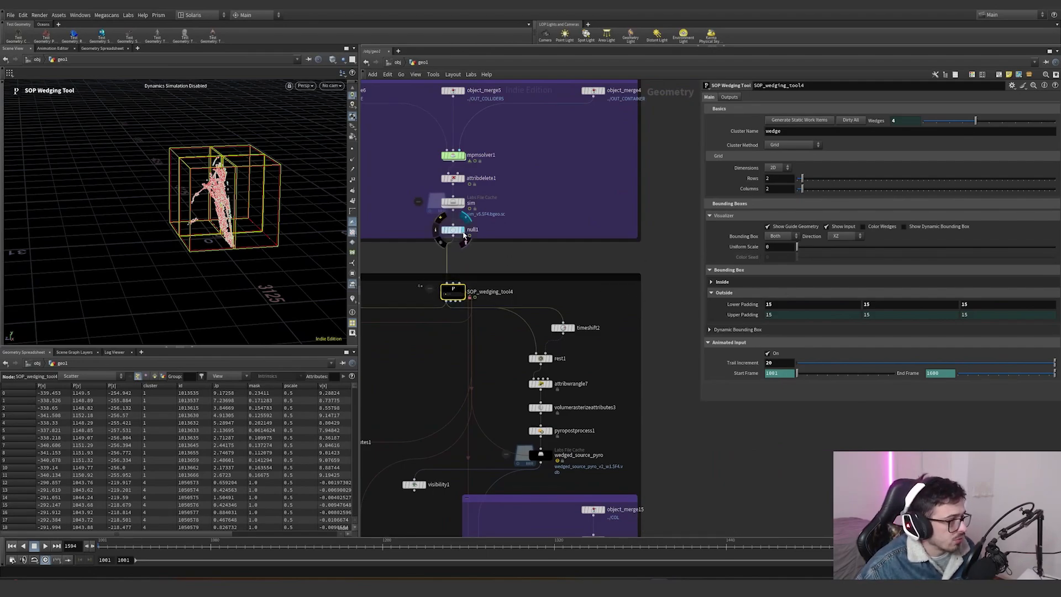
# - Add a Match Size node in empty space and wire null1 into it
pyautogui.click(462, 230)
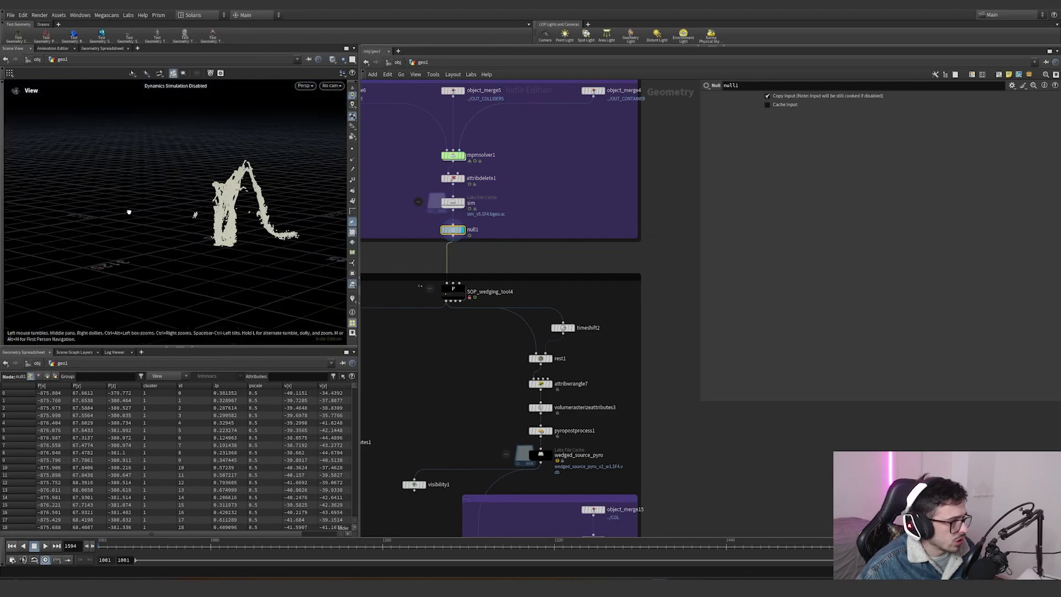
pyautogui.keyDown('alt'); pyautogui.moveTo(128, 212); pyautogui.dragTo(93, 214); pyautogui.keyUp('alt')
pyautogui.click(452, 236)
pyautogui.moveTo(670, 278); pyautogui.dragTo(521, 277, button='middle')
pyautogui.press('Tab')
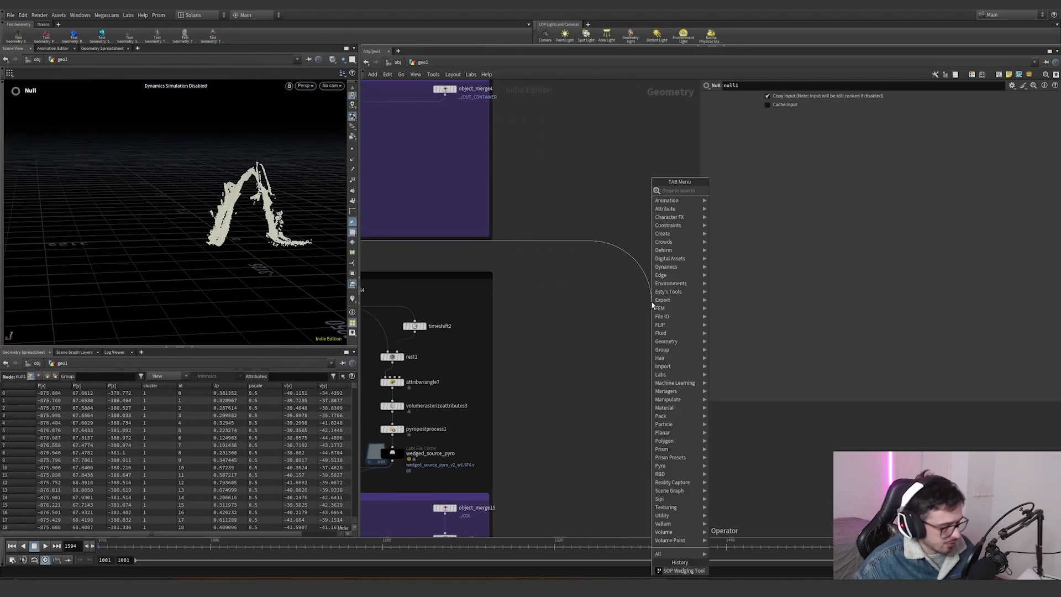
pyautogui.write('match')
pyautogui.press('Down')
pyautogui.press('Return')
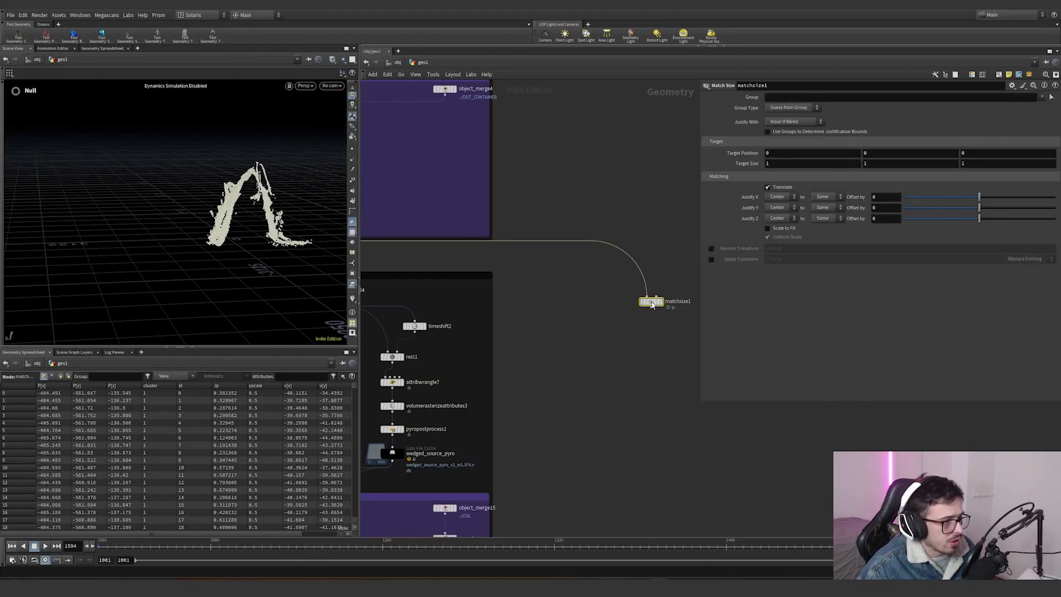
pyautogui.click(652, 304)
# - Add a Grid node and wire it into Match Size's first input
pyautogui.press('Tab')
pyautogui.write('g')
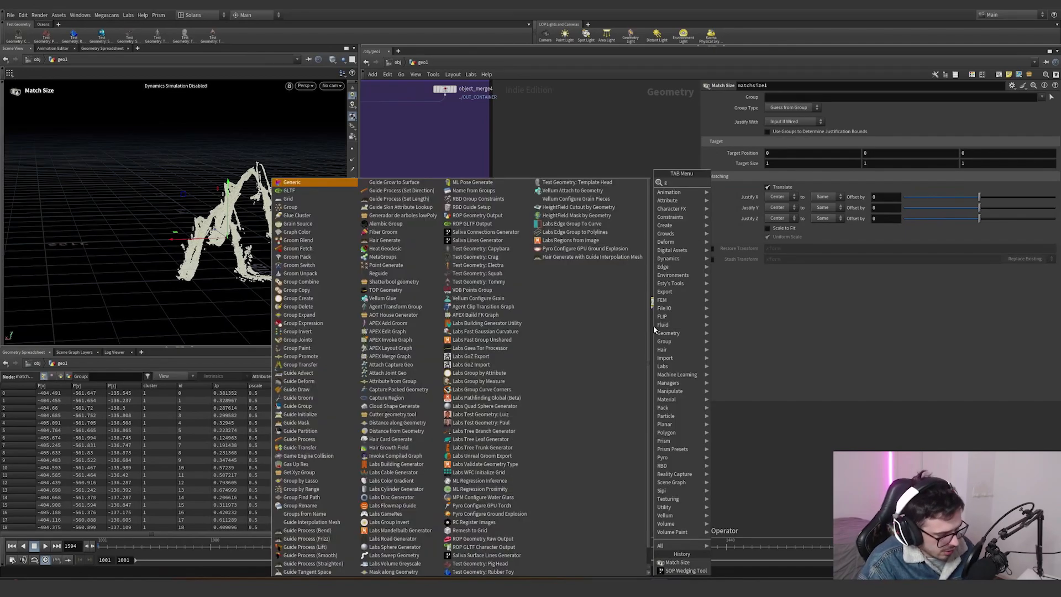
pyautogui.write('t')
pyautogui.press('BackSpace')
pyautogui.write('rid')
pyautogui.press('Return')
pyautogui.click(559, 302)
pyautogui.press('Tab')
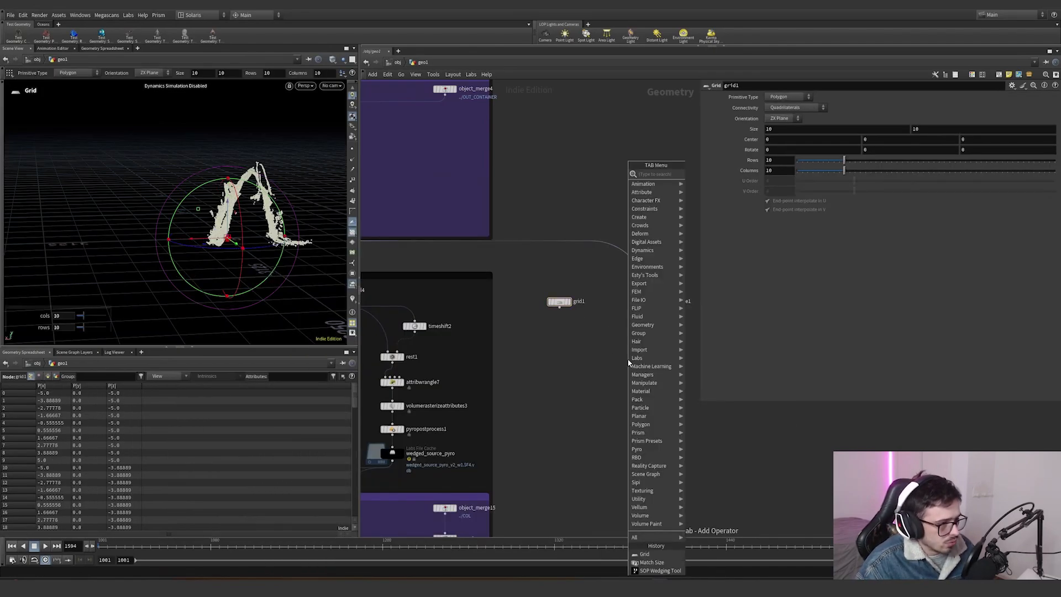
pyautogui.press('Escape')
pyautogui.moveTo(559, 307); pyautogui.dragTo(657, 260)
pyautogui.click(647, 292)
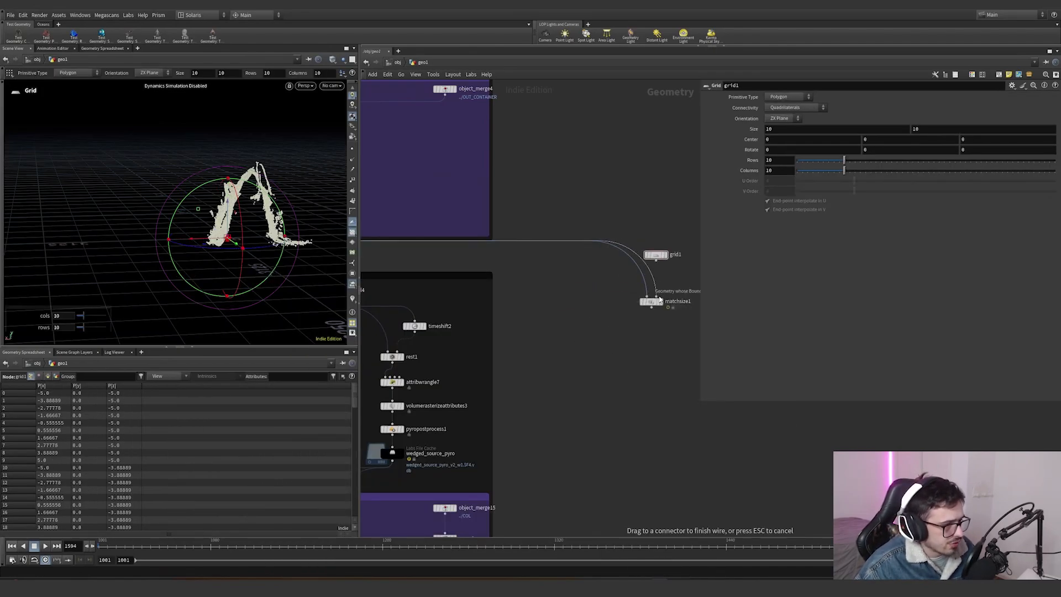
# - Insert a Time Shift between null1 and Match Size, freeze its frame at 1594, and rearrange the nodes
pyautogui.press('Tab')
pyautogui.write('time')
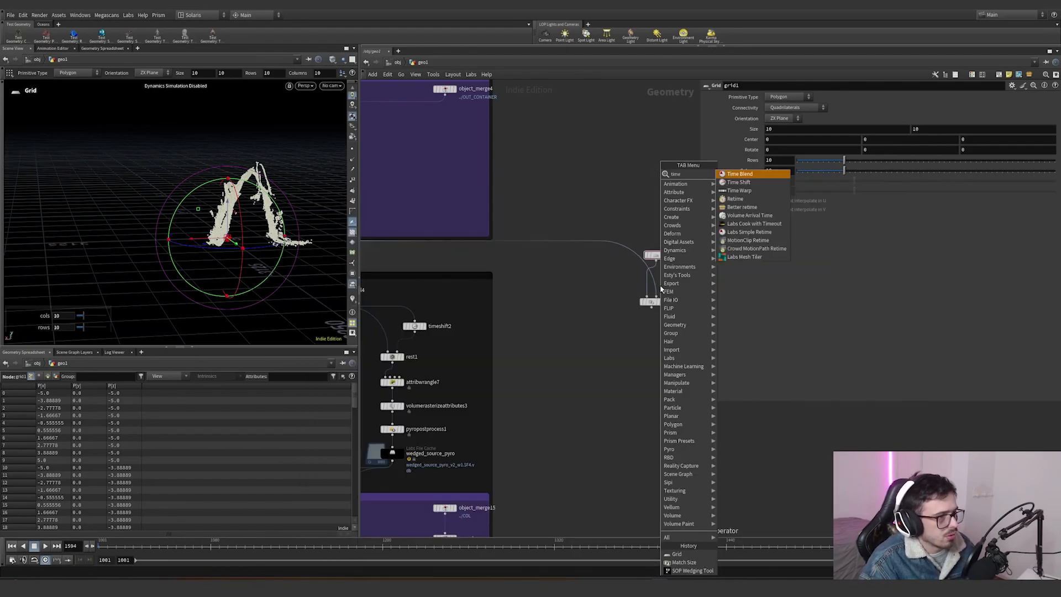
pyautogui.press('Down')
pyautogui.press('Return')
pyautogui.click(634, 254)
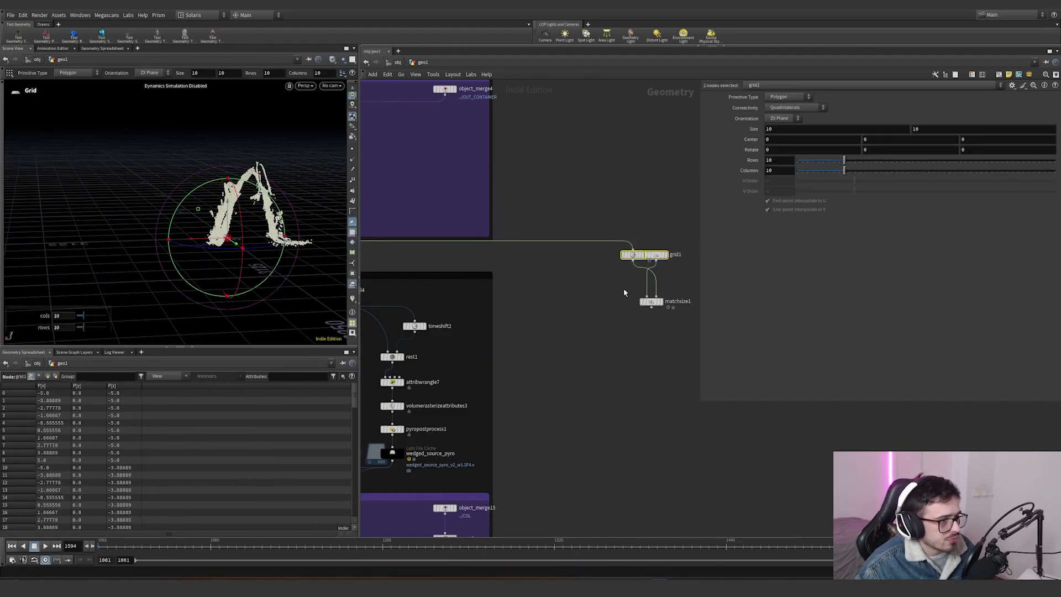
pyautogui.keyDown('ctrl'); pyautogui.keyDown('shift'); pyautogui.click(751, 110); pyautogui.keyUp('shift'); pyautogui.keyUp('ctrl')
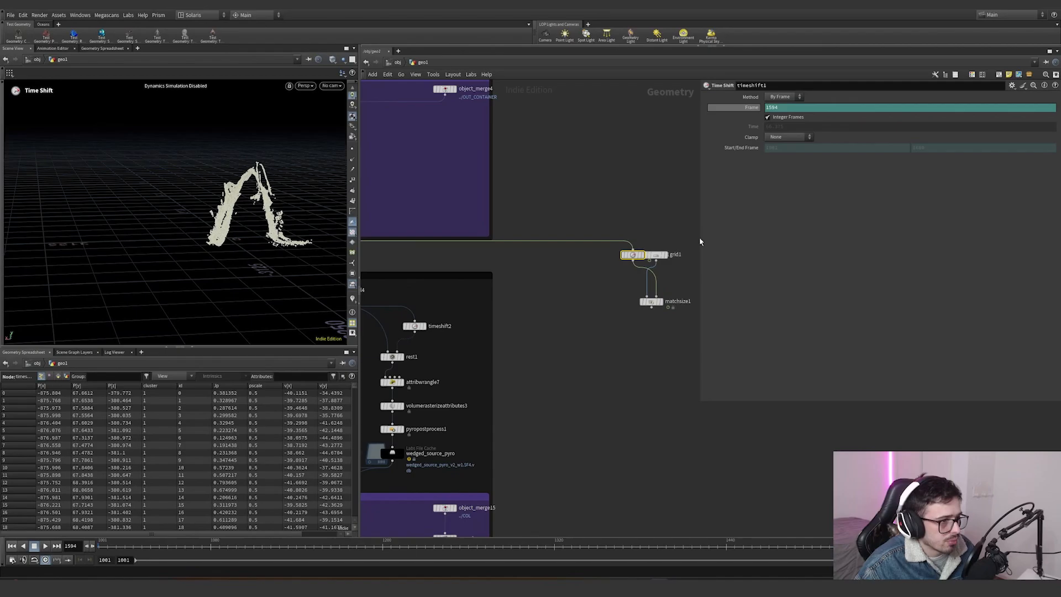
pyautogui.moveTo(653, 303); pyautogui.dragTo(596, 311)
pyautogui.moveTo(656, 258); pyautogui.dragTo(569, 275)
pyautogui.click(594, 309)
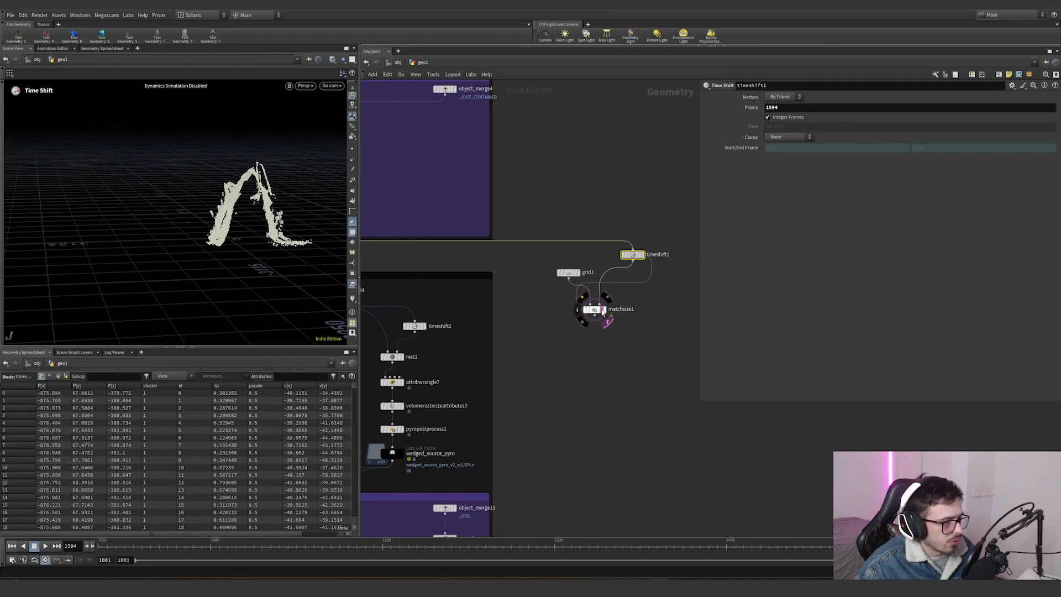
# - Configure Match Size to scale to fit non-uniformly with Justify Y set to Min
pyautogui.click(767, 193)
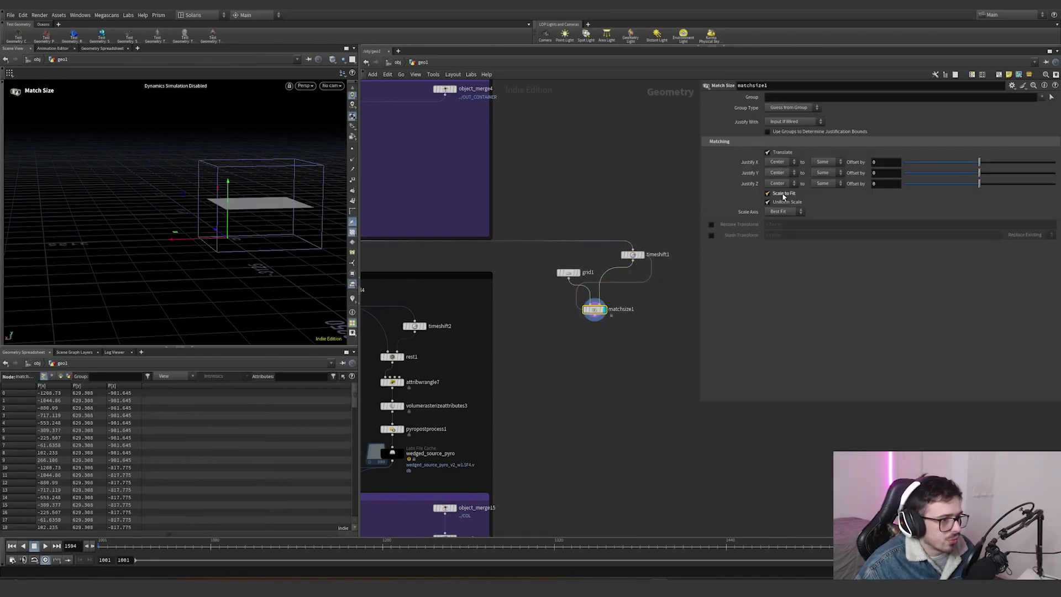
pyautogui.press('Escape')
pyautogui.moveTo(284, 178); pyautogui.dragTo(318, 233)
pyautogui.click(783, 201)
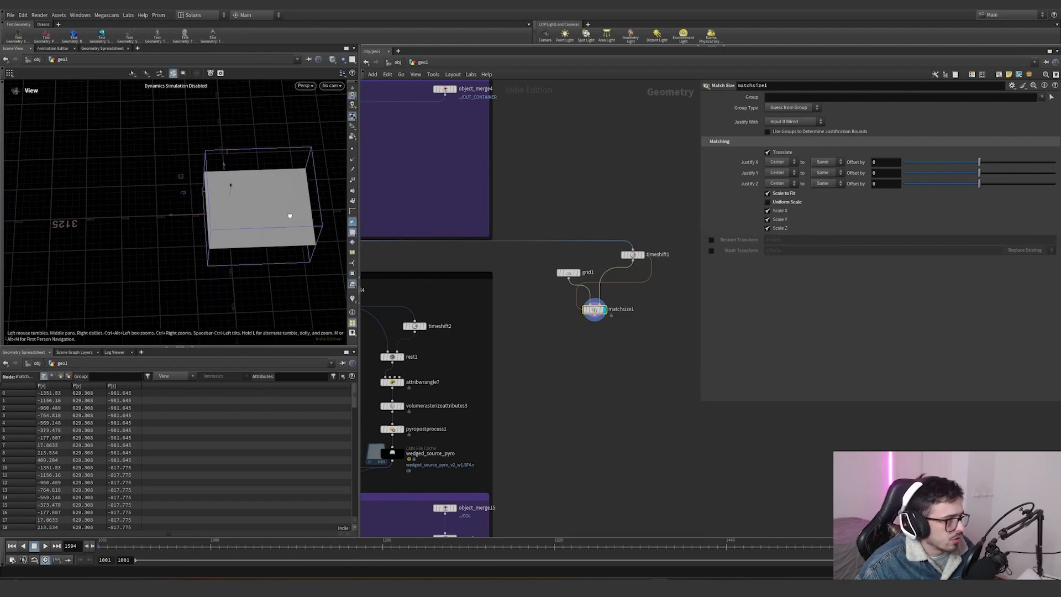
pyautogui.click(776, 190)
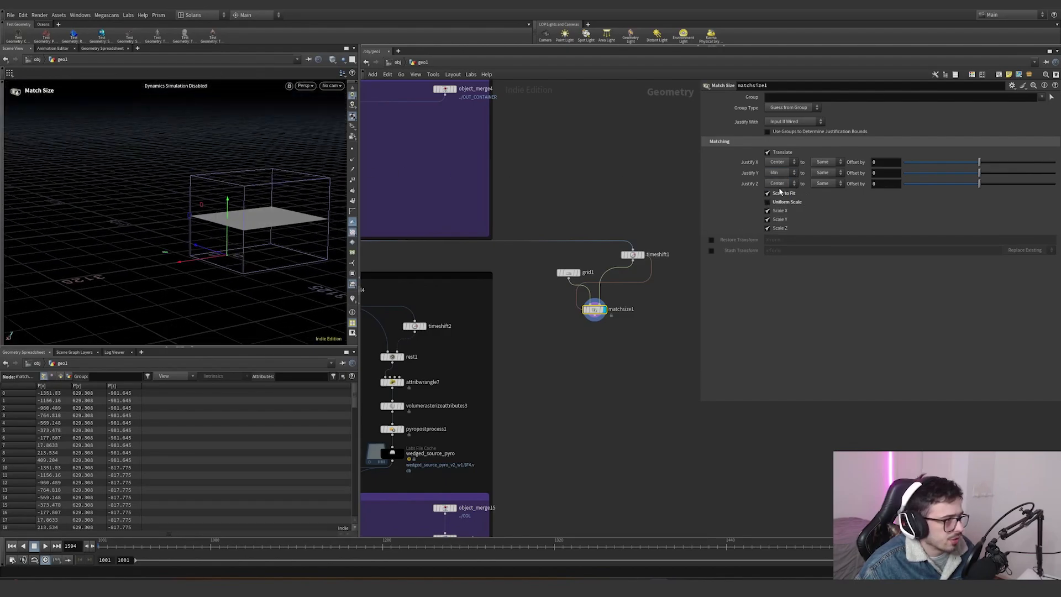
pyautogui.keyDown('alt'); pyautogui.moveTo(243, 249); pyautogui.dragTo(296, 242); pyautogui.keyUp('alt')
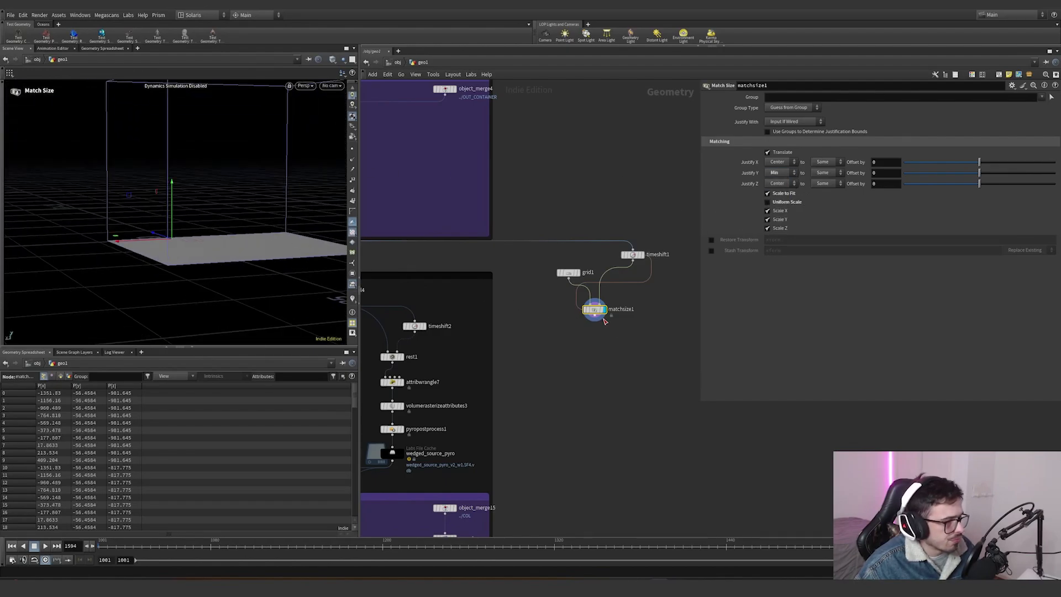
# - Add a PolyExtrude below Match Size and enable Output Back
pyautogui.press('Tab')
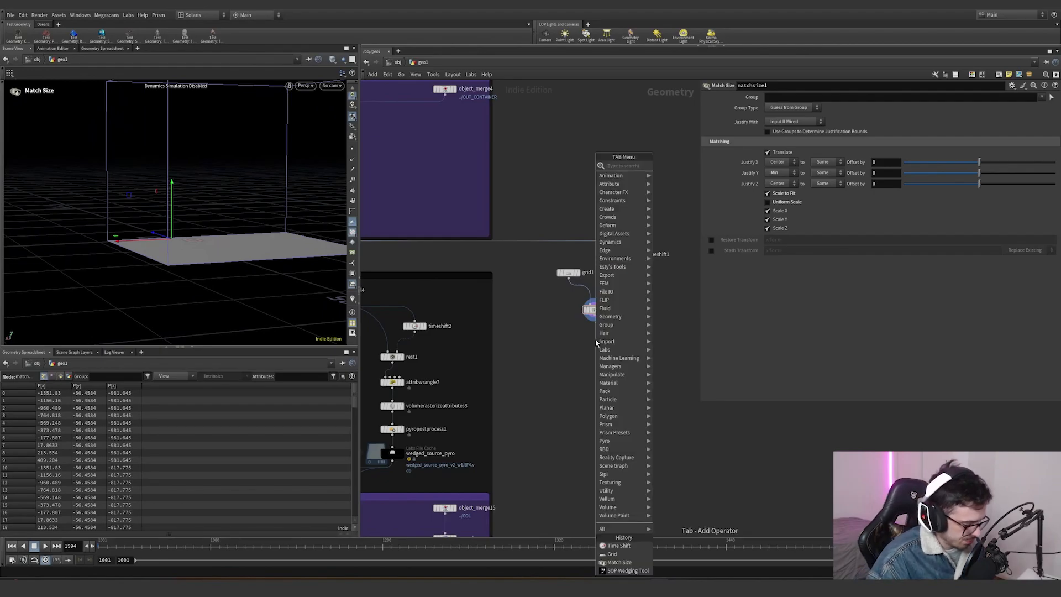
pyautogui.write('polyext')
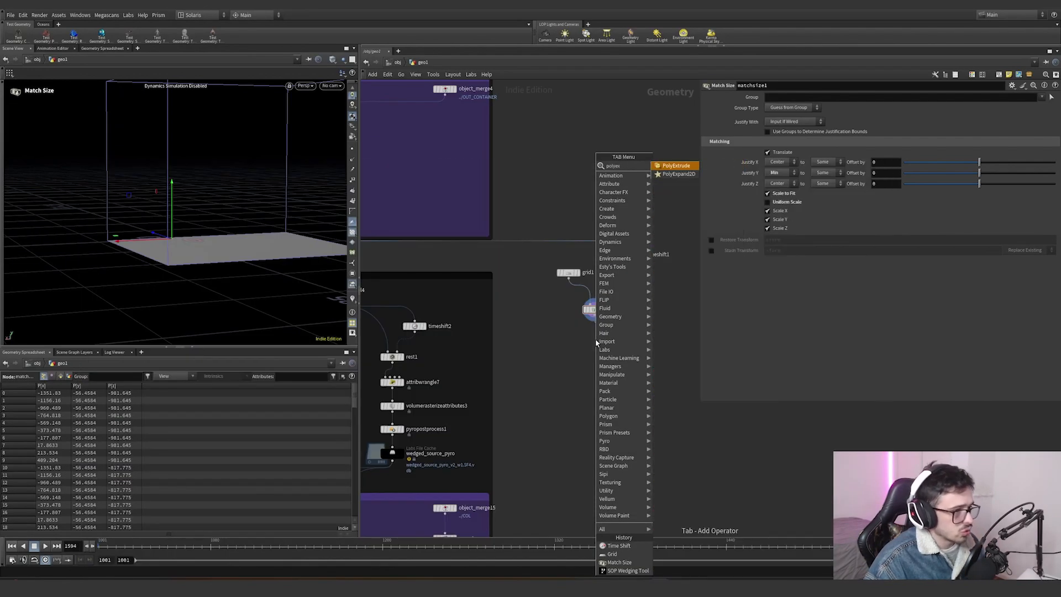
pyautogui.press('Return')
pyautogui.click(568, 272)
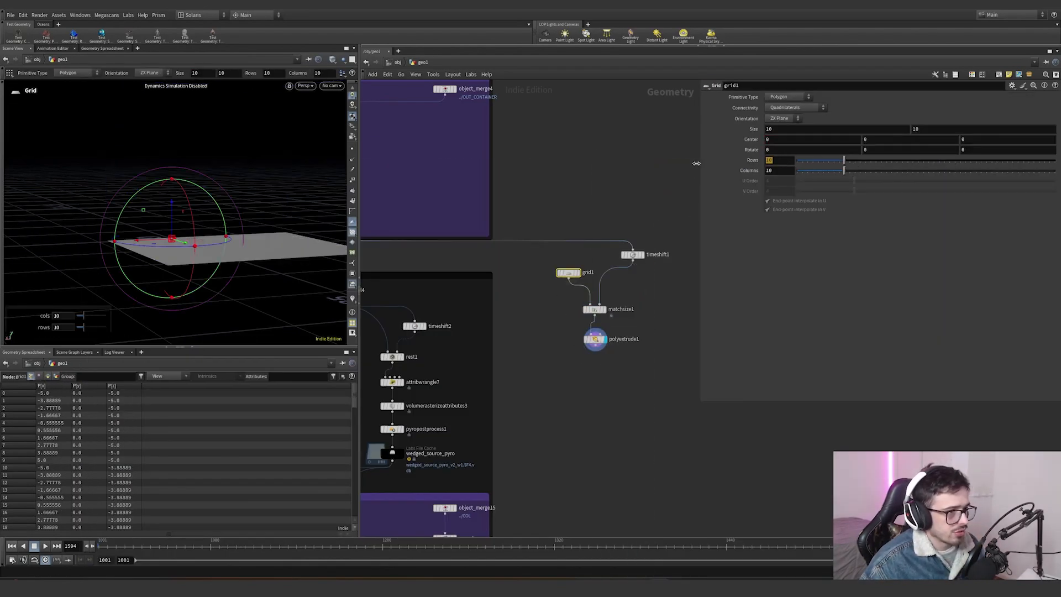
pyautogui.click(596, 339)
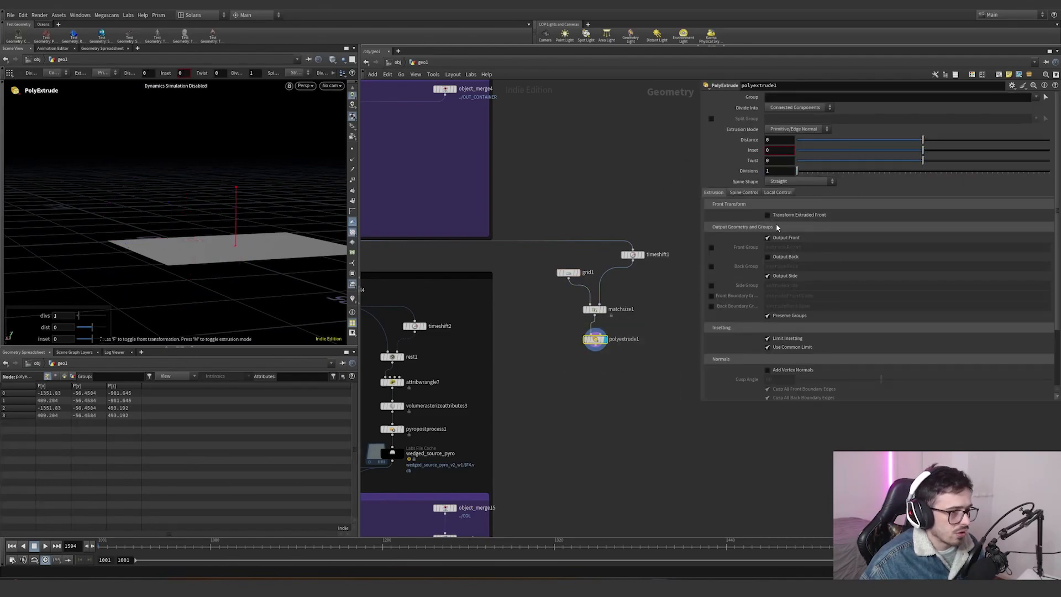
pyautogui.click(789, 257)
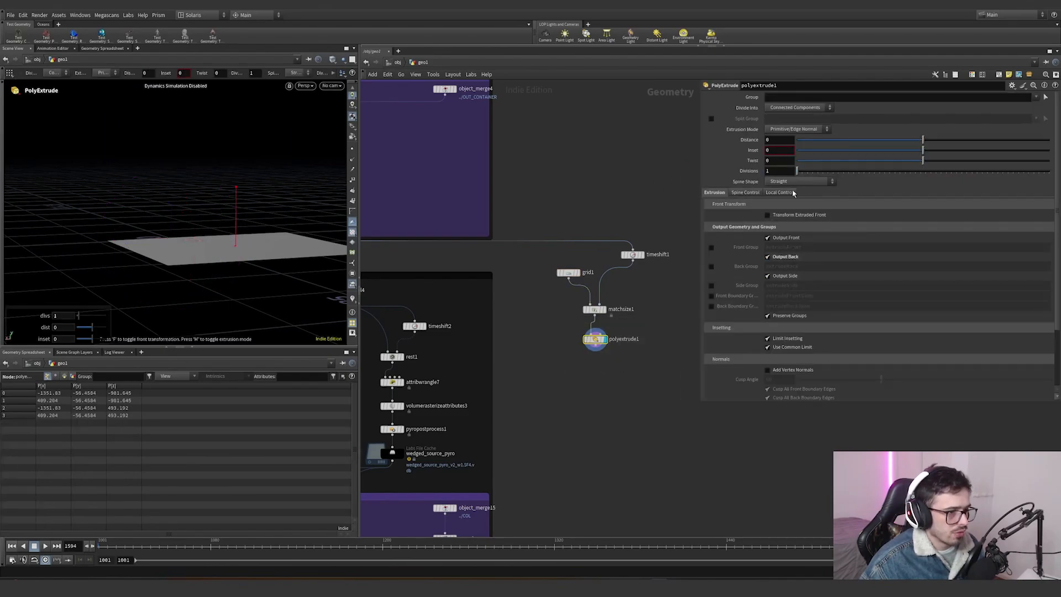
# - Extrude the grid upward to a distance of about 3180 using the viewport handle
pyautogui.keyDown('alt'); pyautogui.moveTo(195, 249); pyautogui.dragTo(159, 296, button='right'); pyautogui.keyUp('alt')
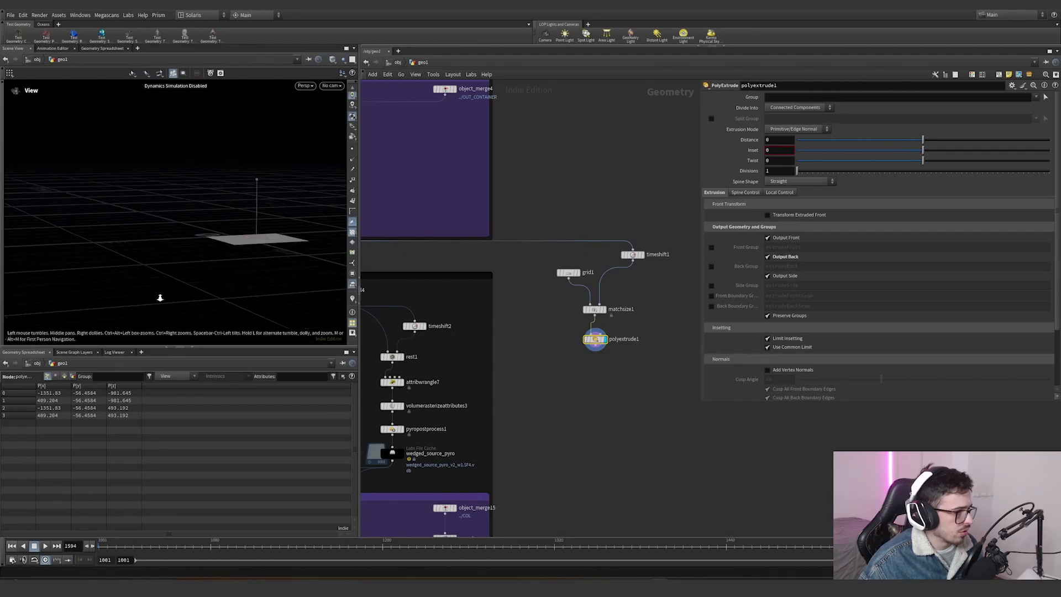
pyautogui.keyDown('alt'); pyautogui.moveTo(185, 243); pyautogui.dragTo(227, 199); pyautogui.keyUp('alt')
pyautogui.scroll(2, 607, 308)
pyautogui.scroll(1, 607, 307)
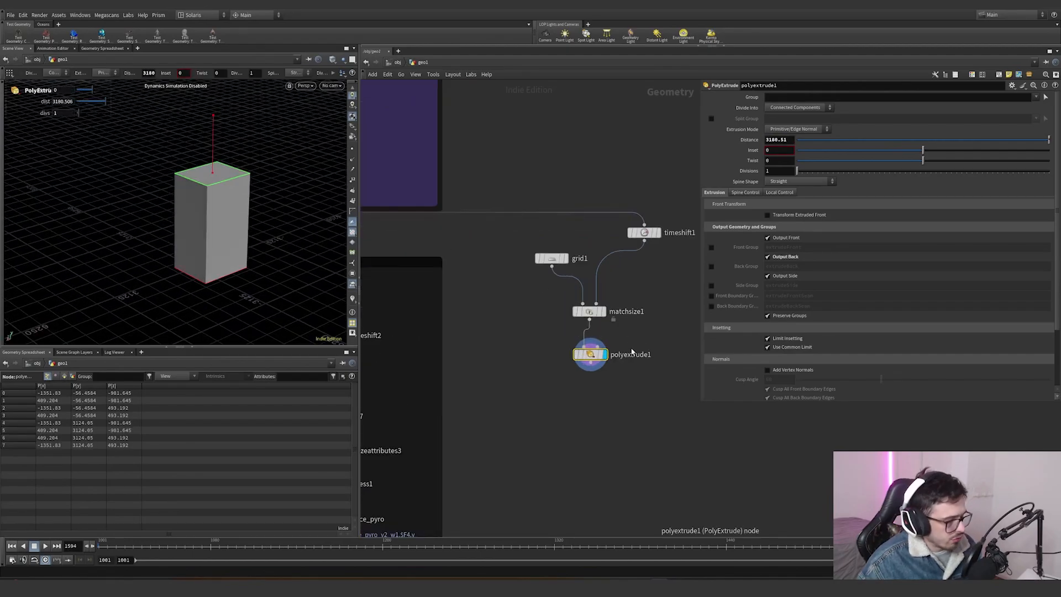
# - Insert a Facet node between grid1 and Match Size with Unique Points enabled
pyautogui.press('Tab')
pyautogui.write('peak')
pyautogui.press('Return')
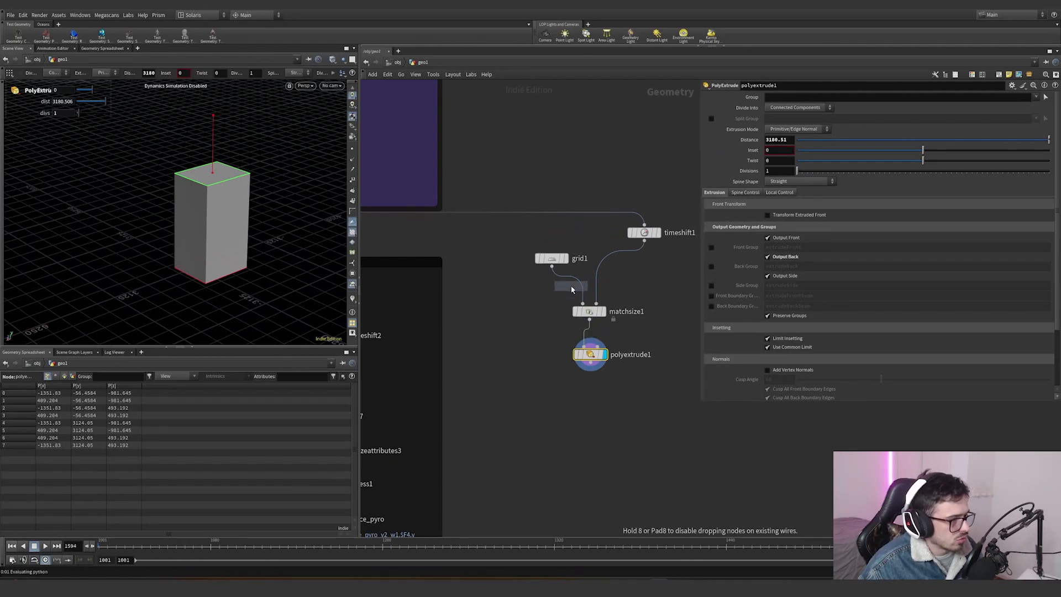
pyautogui.click(575, 284)
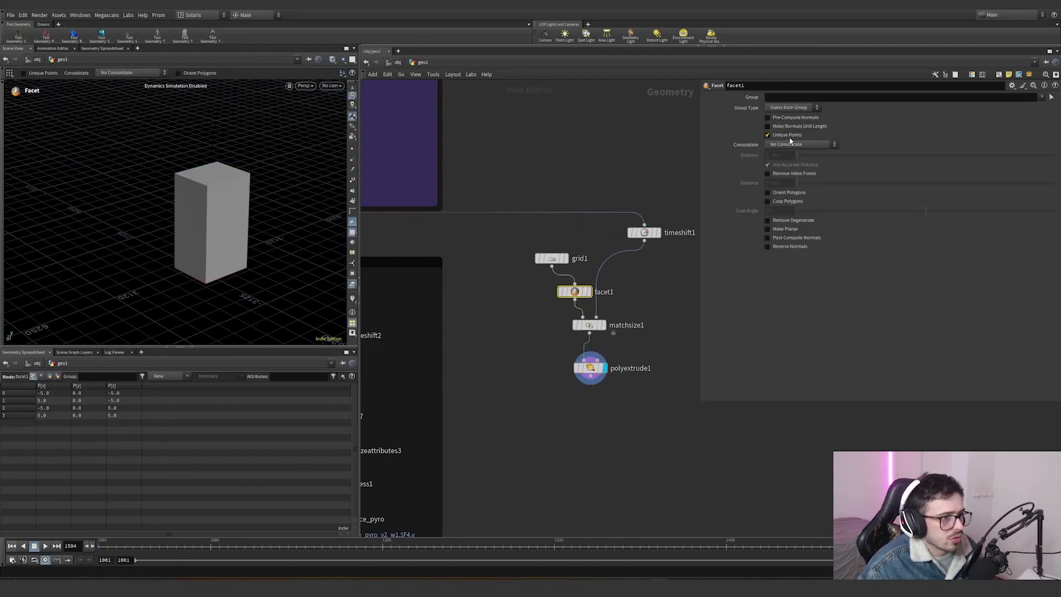
# - Select faces of the extruded box in the viewport to examine its primitives
pyautogui.click(589, 367)
pyautogui.press('s')
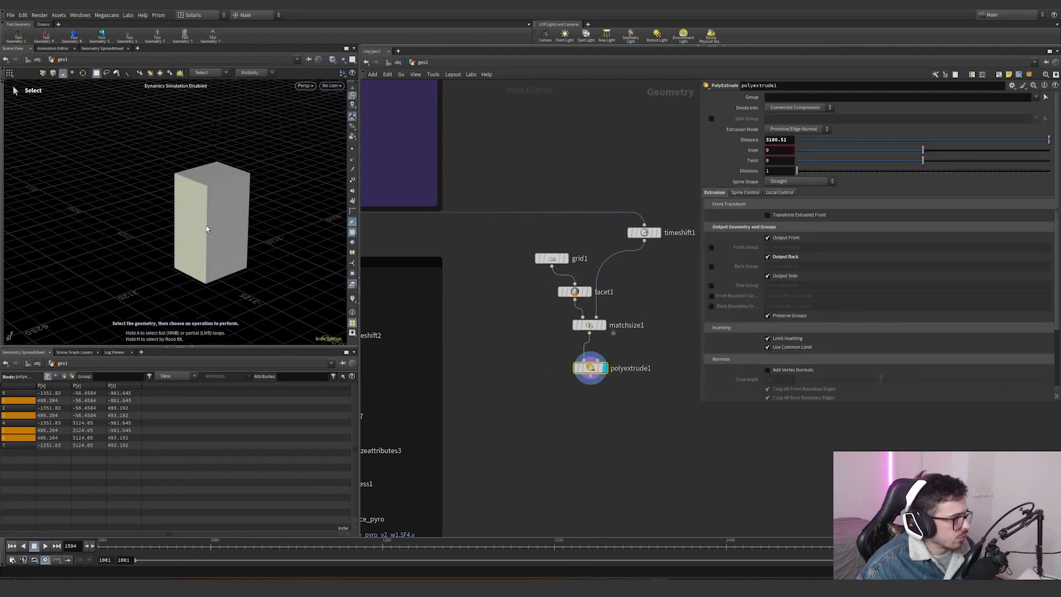
pyautogui.doubleClick(207, 229)
pyautogui.click(551, 258)
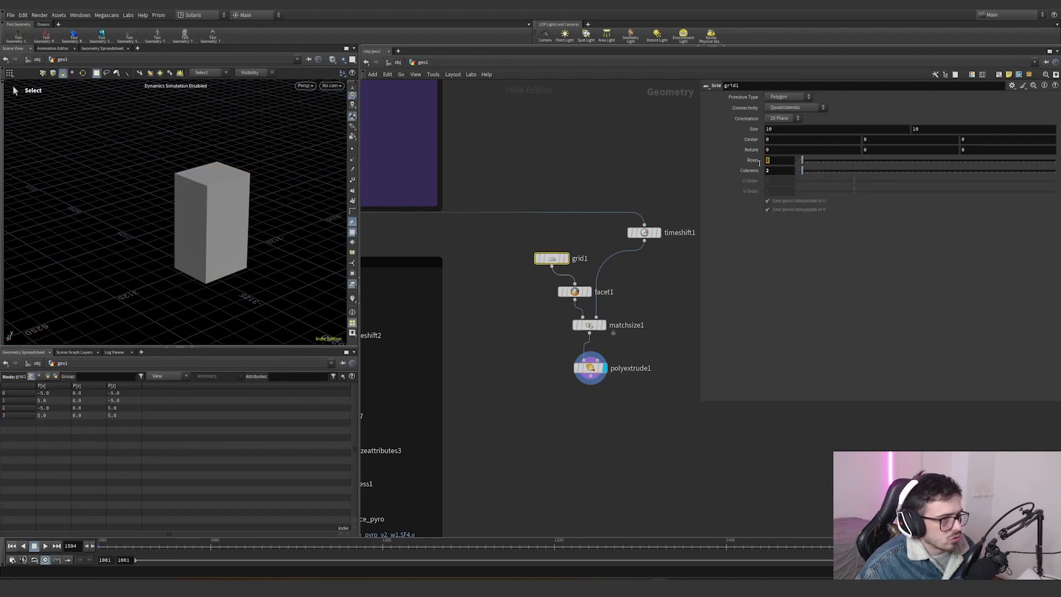
pyautogui.click(590, 367)
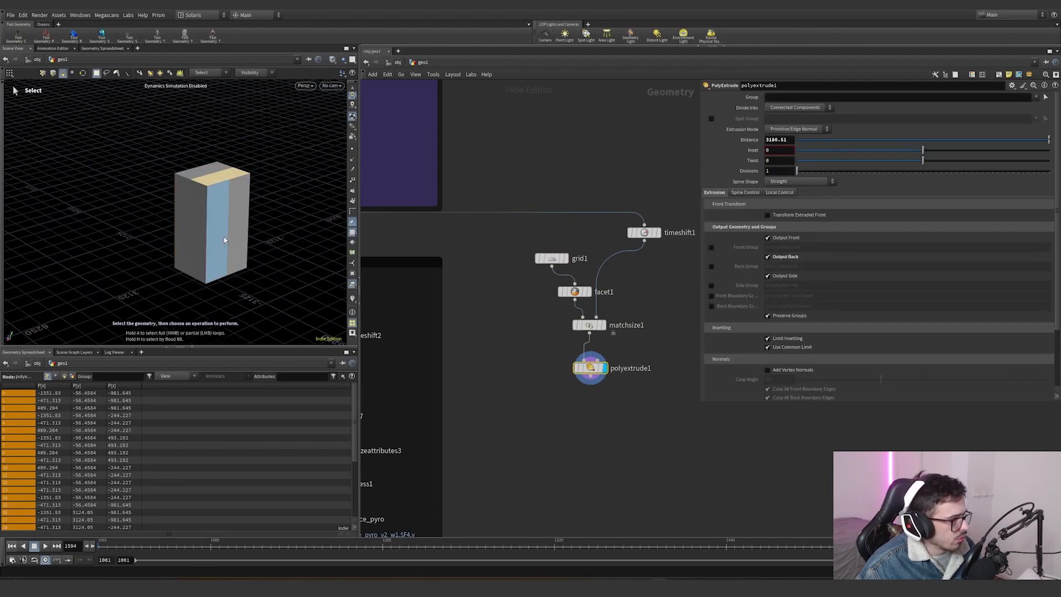
pyautogui.click(224, 236)
pyautogui.click(234, 230)
pyautogui.click(217, 167)
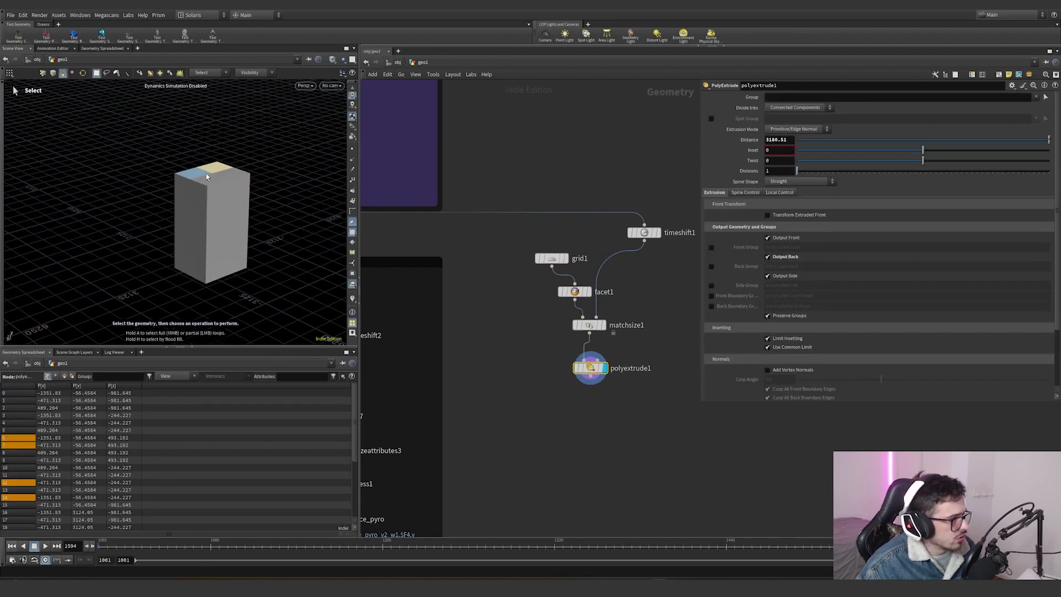
pyautogui.click(200, 175)
# - Add a Connectivity node below PolyExtrude and set its connectivity type to Primitive
pyautogui.rightClick(591, 376)
pyautogui.write('con')
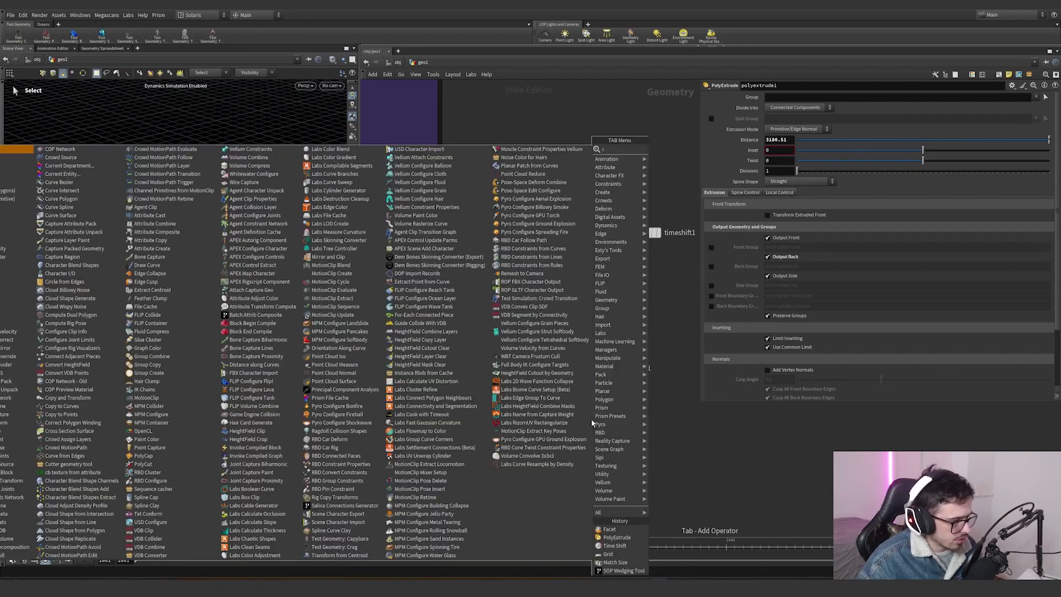
pyautogui.press('Return')
pyautogui.press('Return')
pyautogui.click(600, 424)
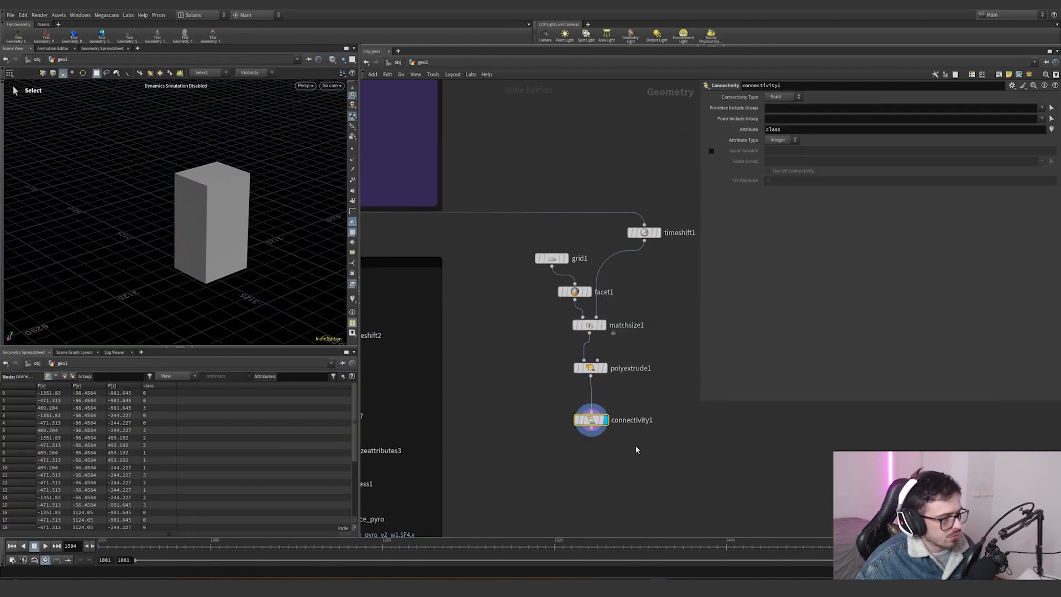
pyautogui.click(783, 97)
pyautogui.click(780, 106)
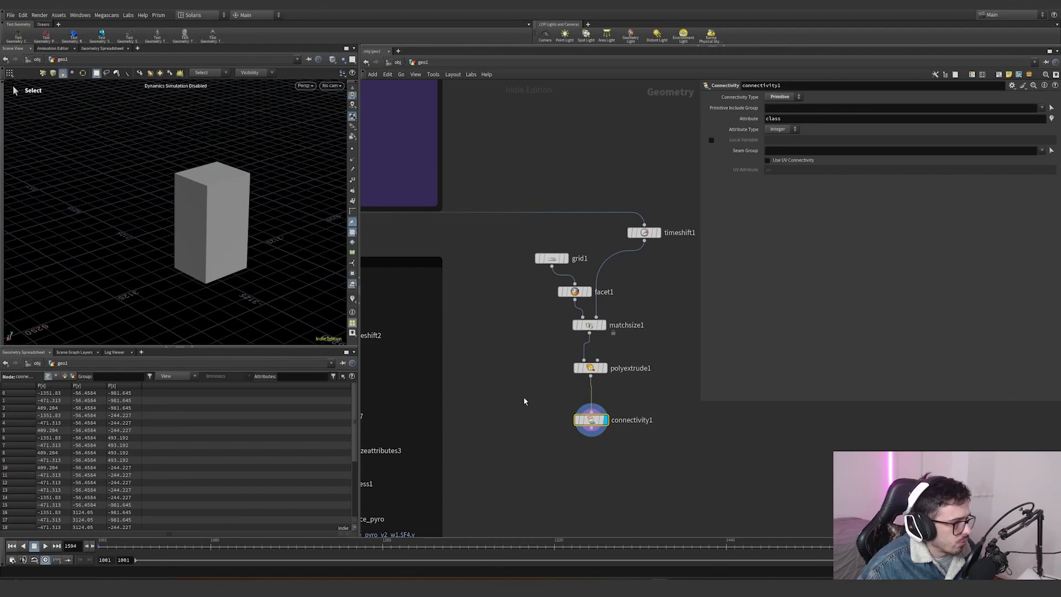
# - Inspect the Connectivity node's info, then add a Labs File Cache node below Connectivity
pyautogui.moveTo(524, 401); pyautogui.dragTo(511, 348, button='middle')
pyautogui.middleClick(576, 365)
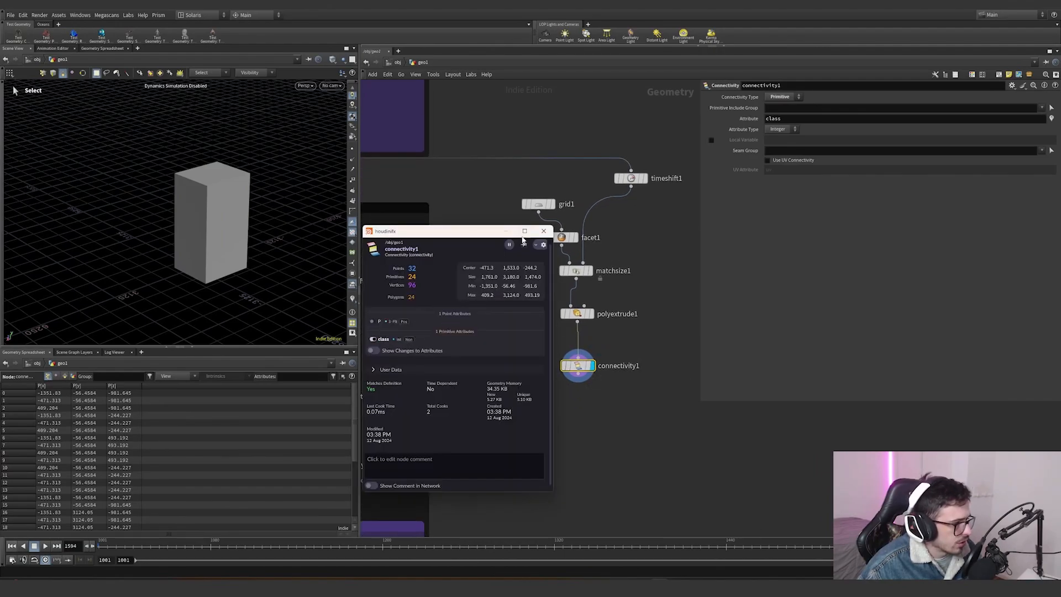
pyautogui.click(543, 231)
pyautogui.moveTo(571, 410); pyautogui.dragTo(552, 356, button='middle')
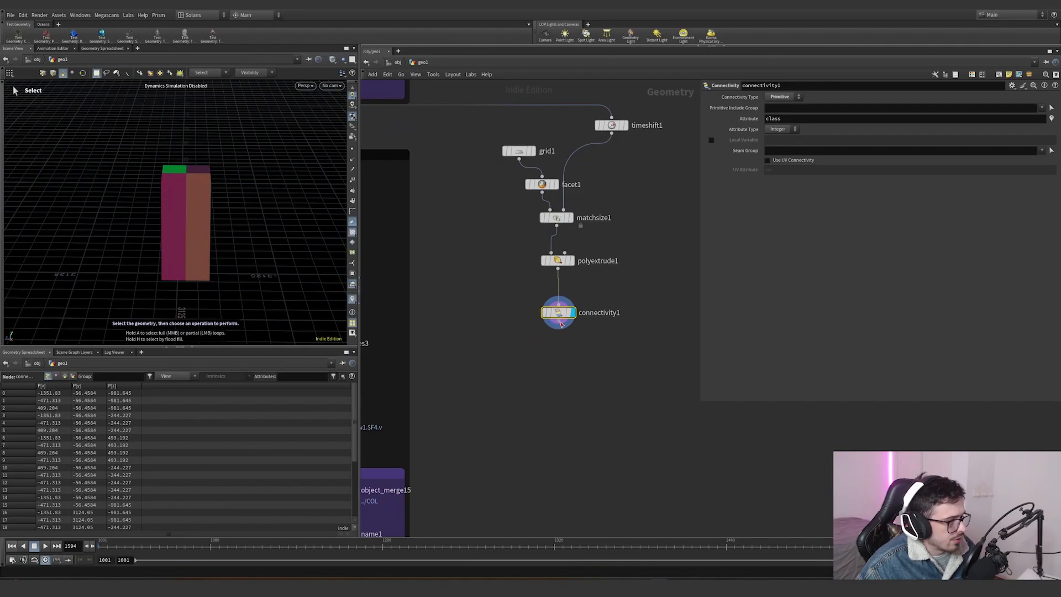
pyautogui.click(559, 321)
pyautogui.press('Tab')
pyautogui.write('w')
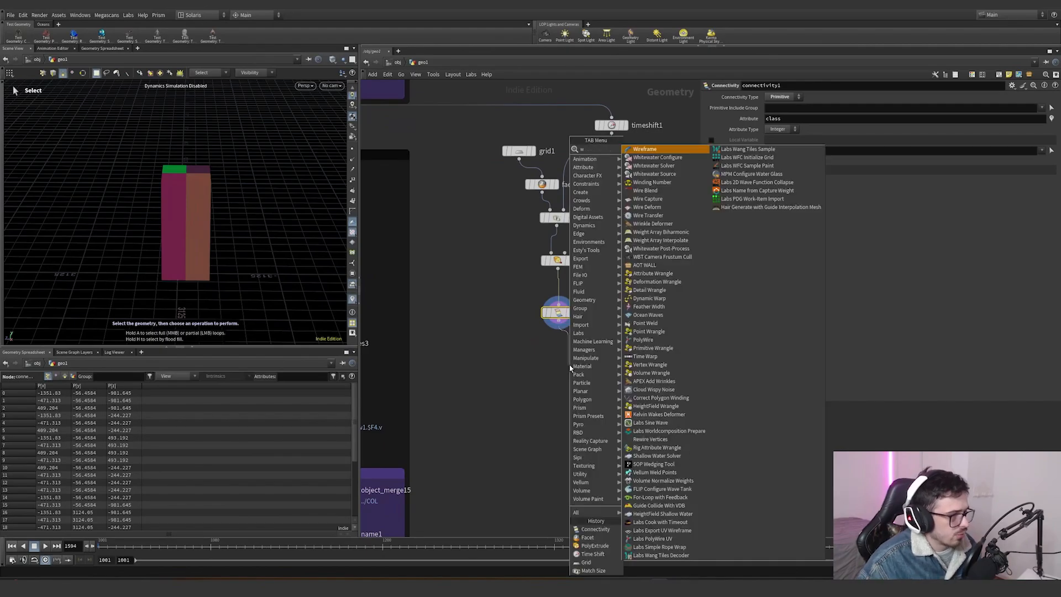
pyautogui.press('BackSpace')
pyautogui.write('file ca')
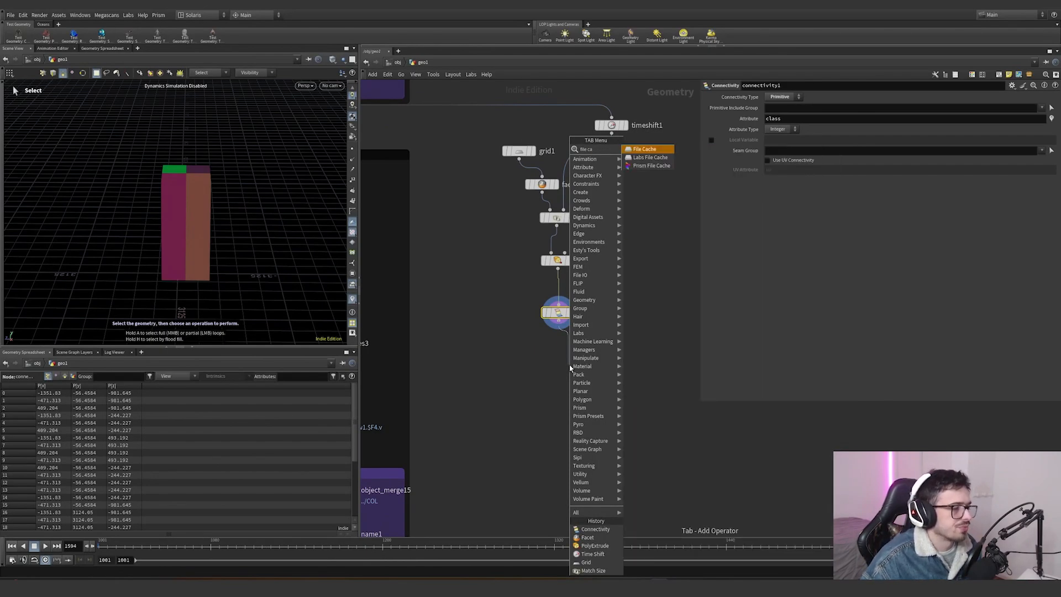
pyautogui.press('Down')
pyautogui.press('Return')
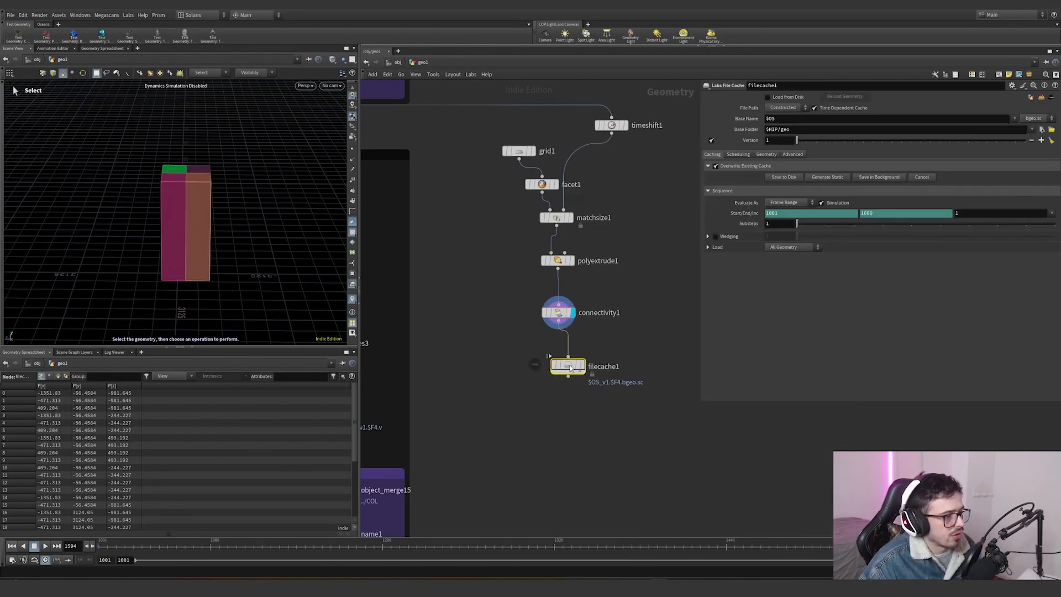
# - Enable wedging on the File Cache with one wedge attribute named wedge
pyautogui.click(716, 236)
pyautogui.click(706, 248)
pyautogui.click(708, 236)
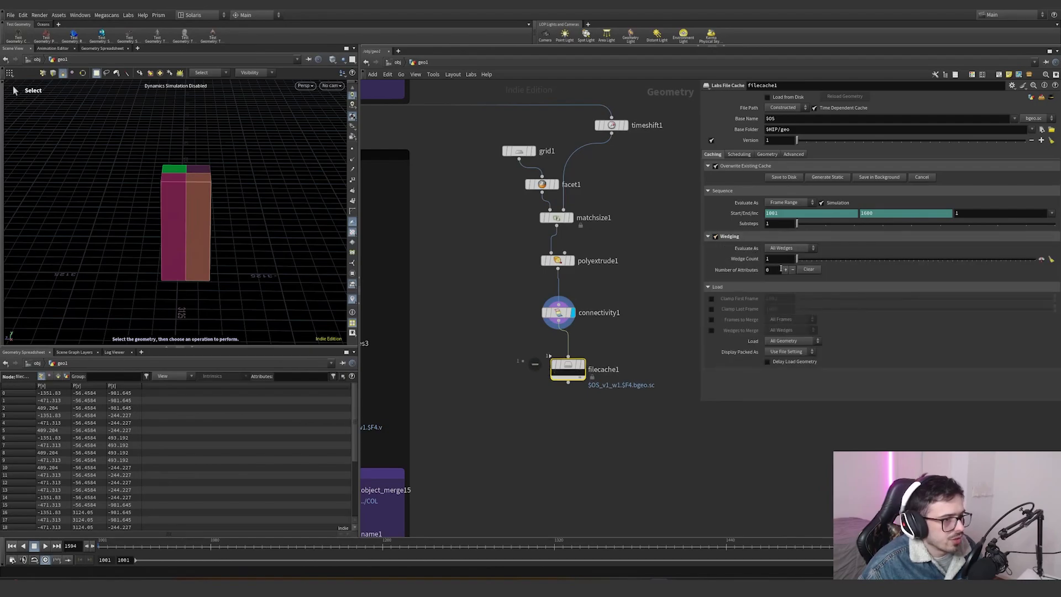
pyautogui.click(785, 270)
pyautogui.moveTo(840, 283); pyautogui.dragTo(721, 286)
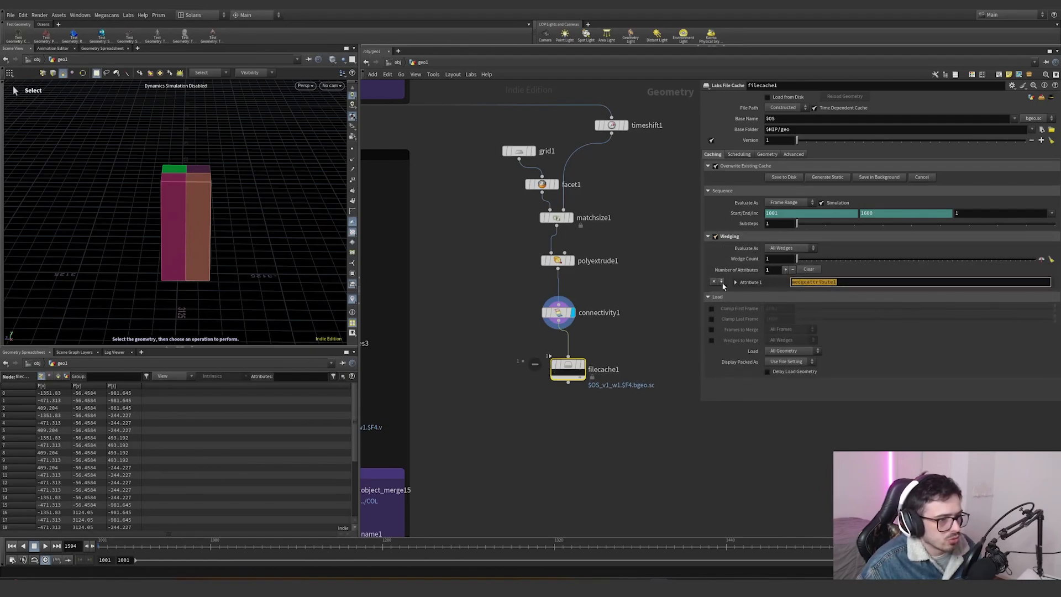
pyautogui.write('wedge')
pyautogui.press('Return')
pyautogui.click(735, 283)
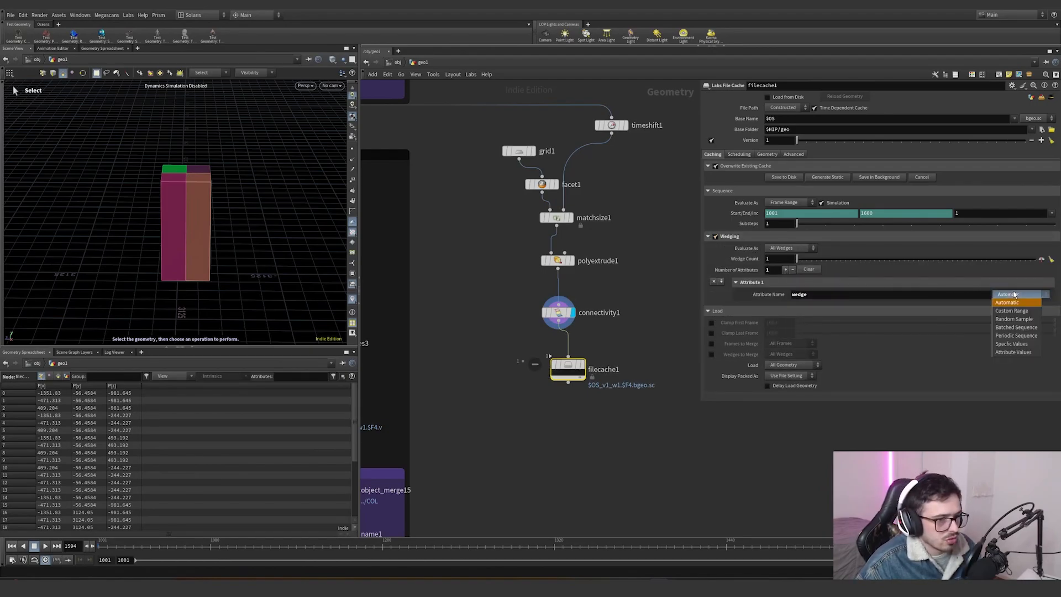
pyautogui.moveTo(568, 369); pyautogui.dragTo(558, 378)
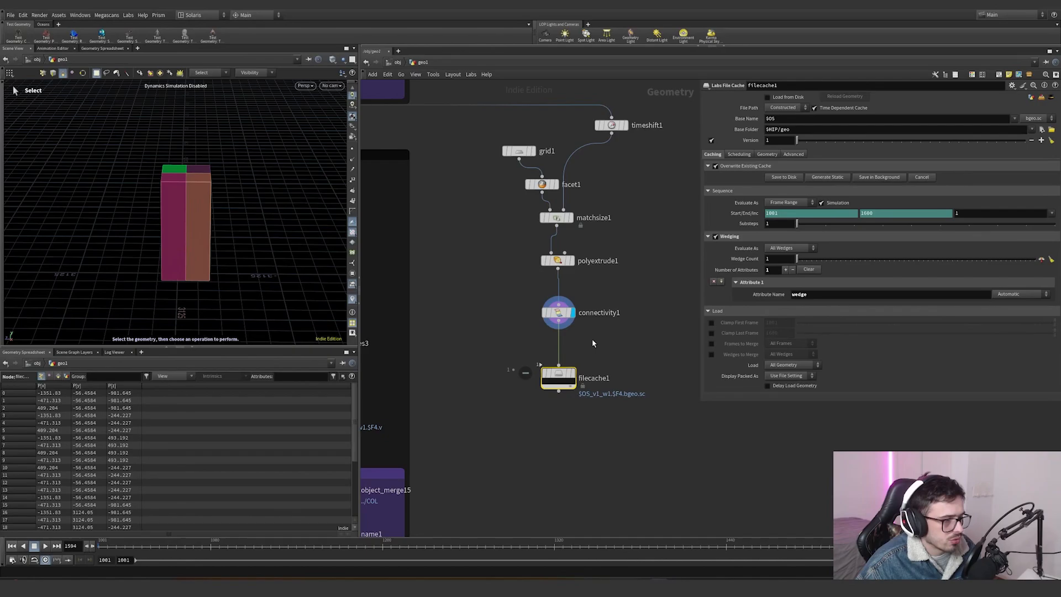
# - Branch an Attribute Promote node off the Connectivity node
pyautogui.moveTo(612, 336); pyautogui.dragTo(564, 393)
pyautogui.hotkey('ctrl', 'c')
pyautogui.click(558, 313)
pyautogui.middleClick(558, 314)
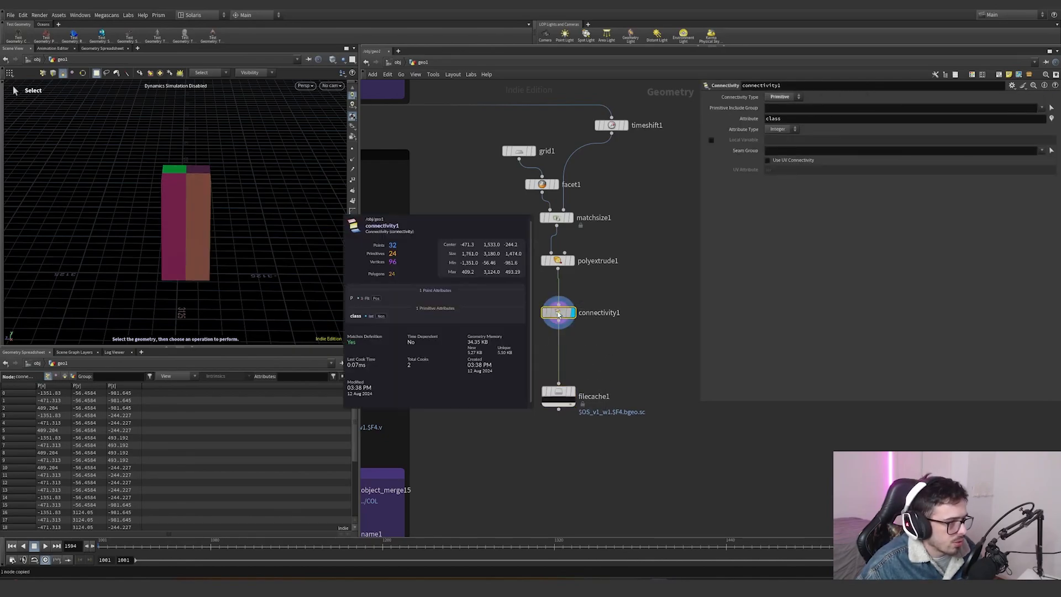
pyautogui.moveTo(558, 323); pyautogui.dragTo(631, 345)
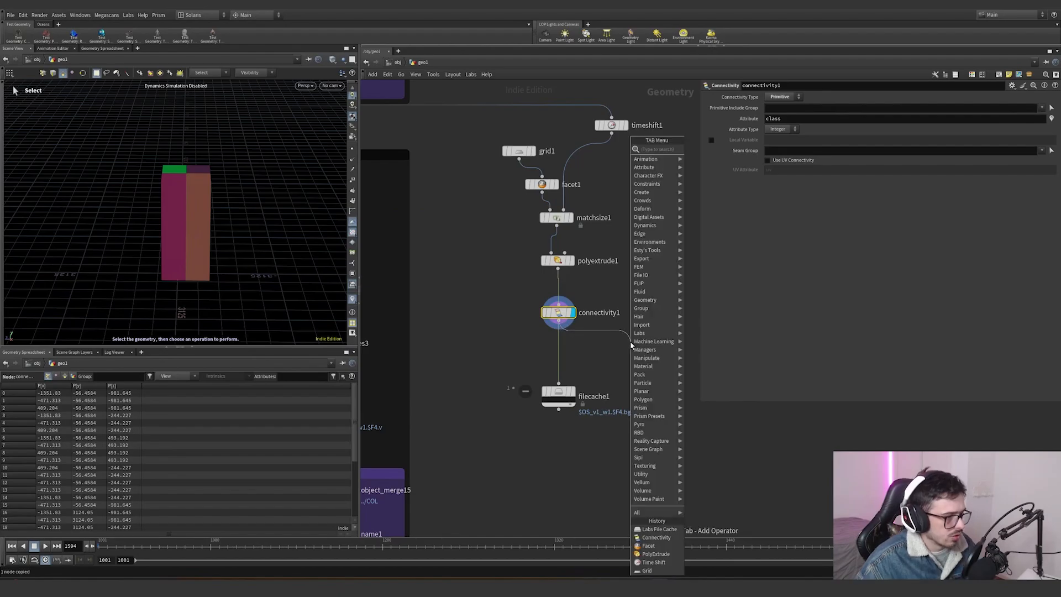
pyautogui.write('pp')
pyautogui.press('BackSpace')
pyautogui.press('BackSpace')
pyautogui.write('promo')
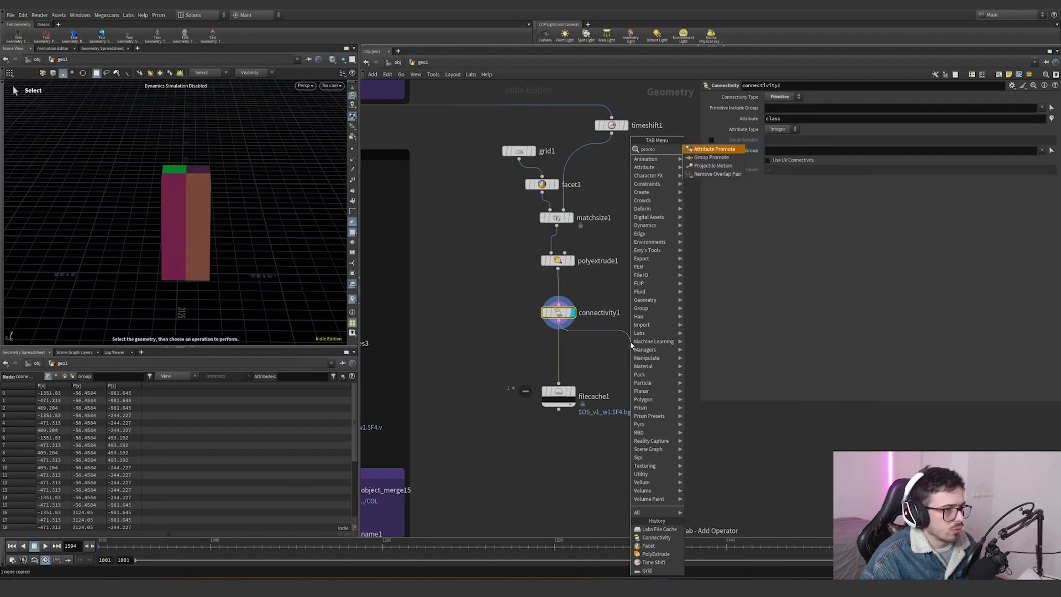
pyautogui.press('Return')
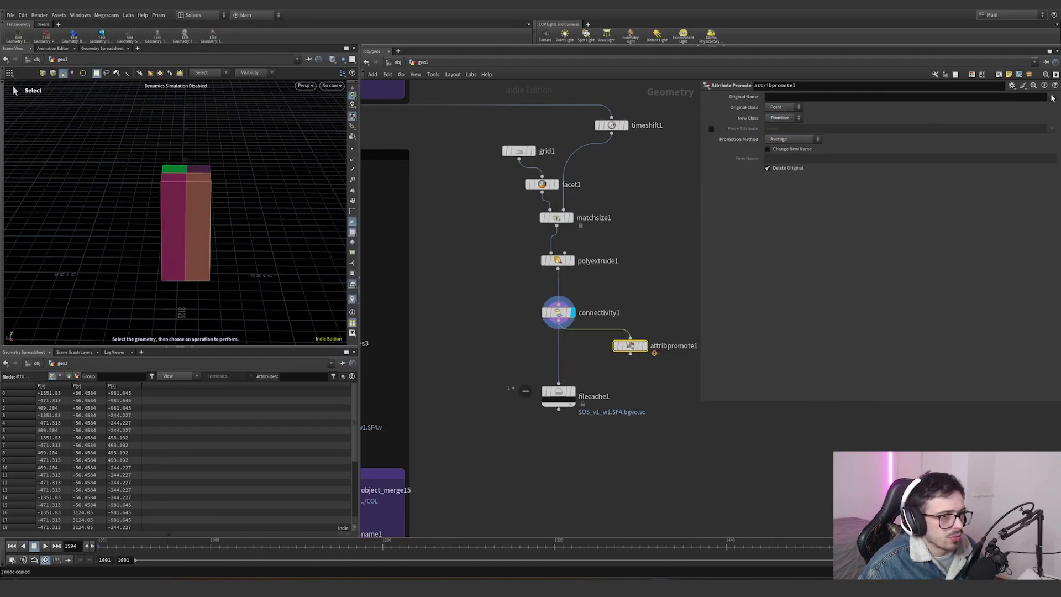
# - Promote the primitive attribute class to Detail using the Maximum promotion method
pyautogui.click(783, 117)
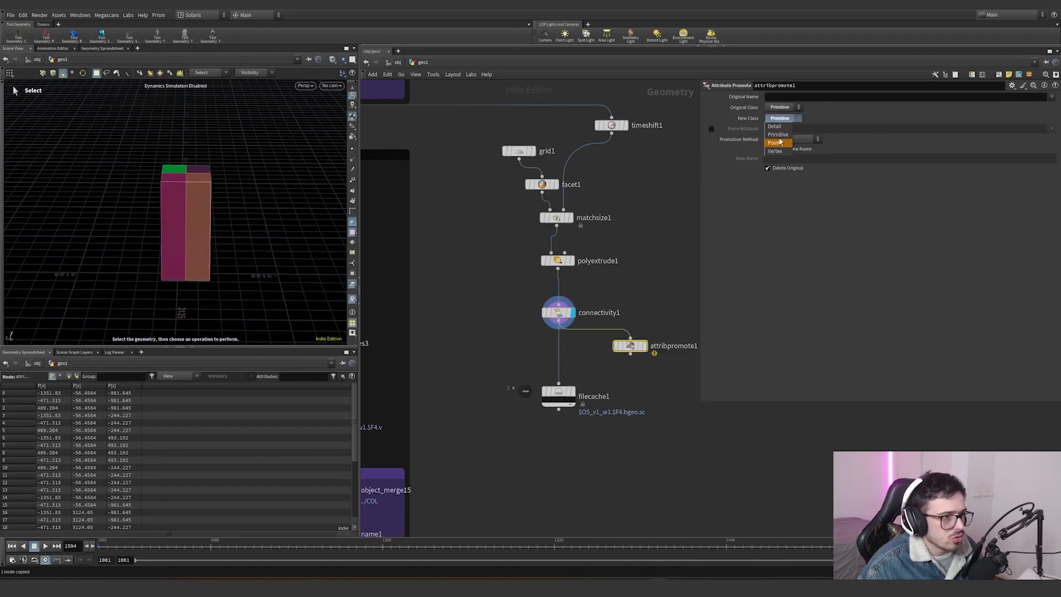
pyautogui.click(776, 126)
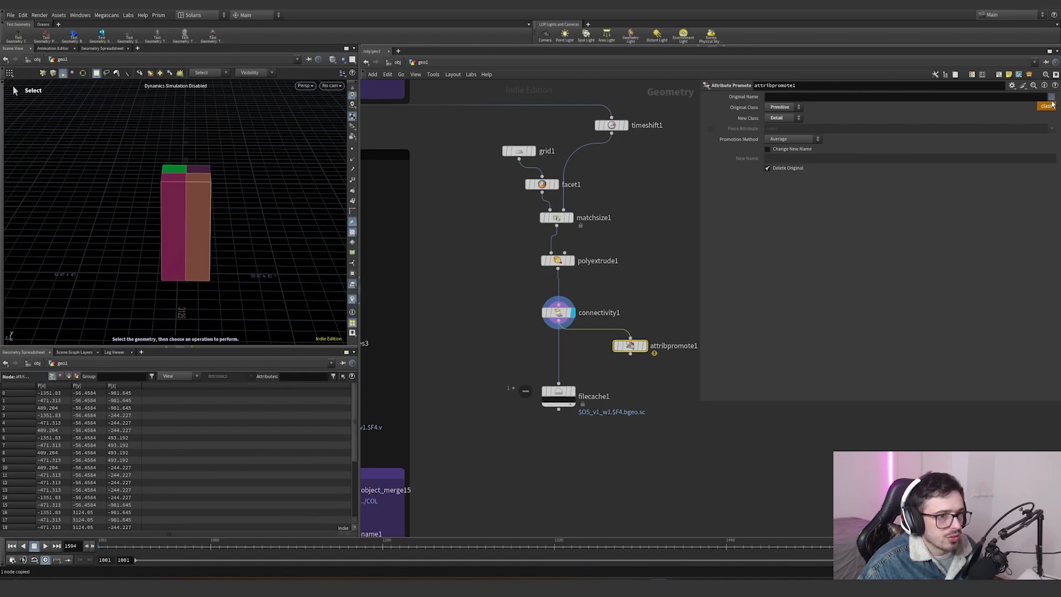
pyautogui.click(1046, 105)
pyautogui.click(791, 139)
pyautogui.click(787, 155)
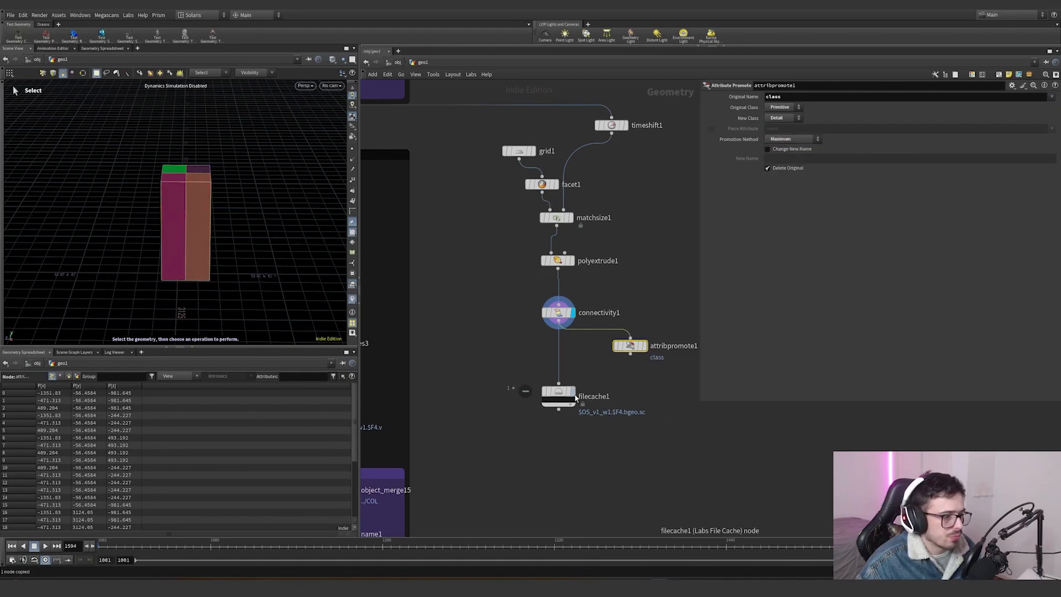
# - Set the File Cache's Wedge Count to detail('/obj/geo1/attribpromote1','class',0)+1
pyautogui.moveTo(575, 398); pyautogui.dragTo(568, 423)
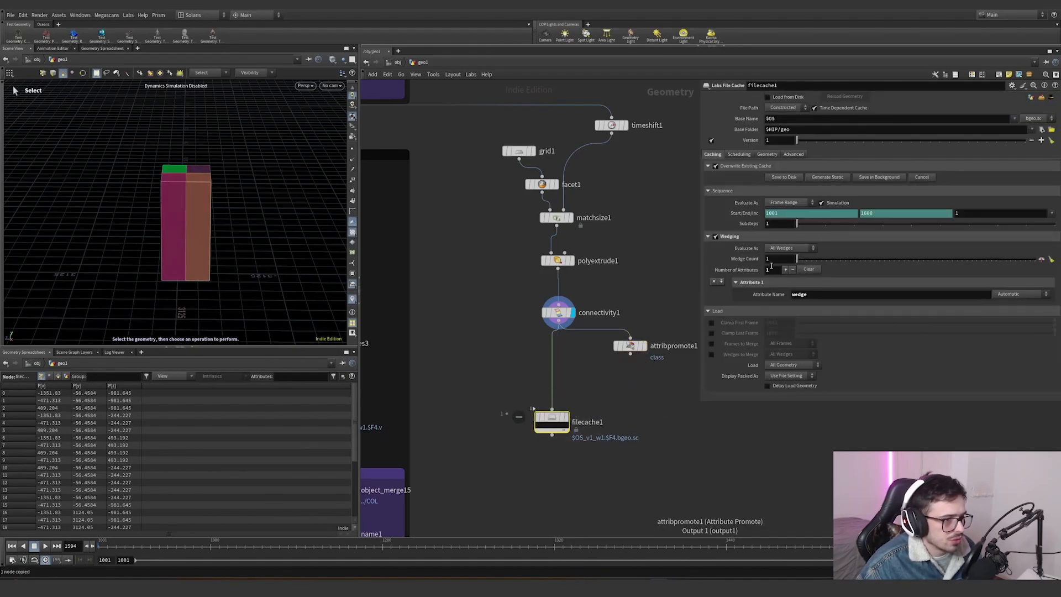
pyautogui.write('detail()')
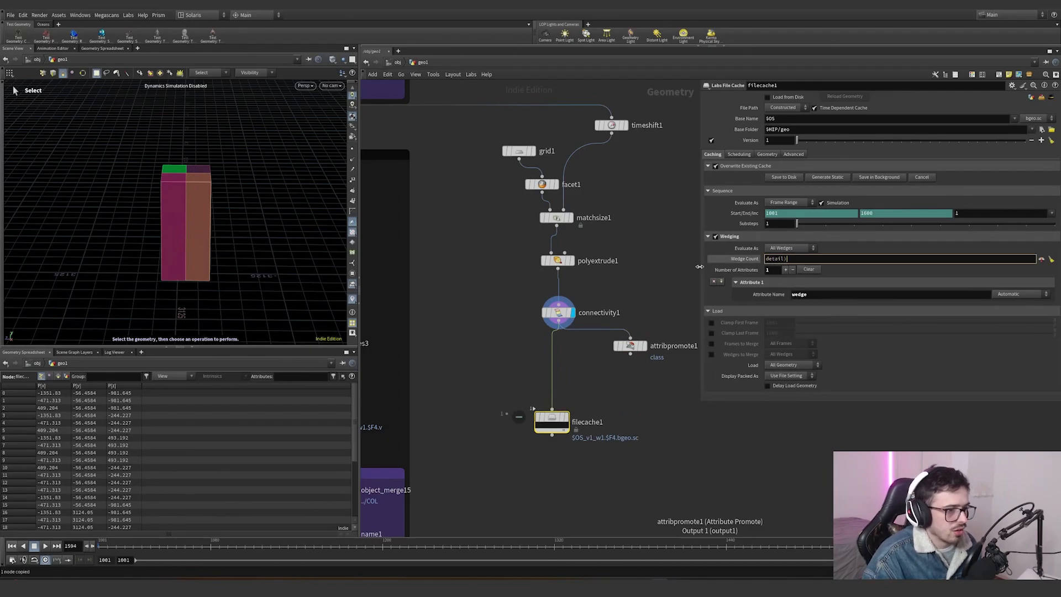
pyautogui.write("'")
pyautogui.hotkey('ctrl', 'v')
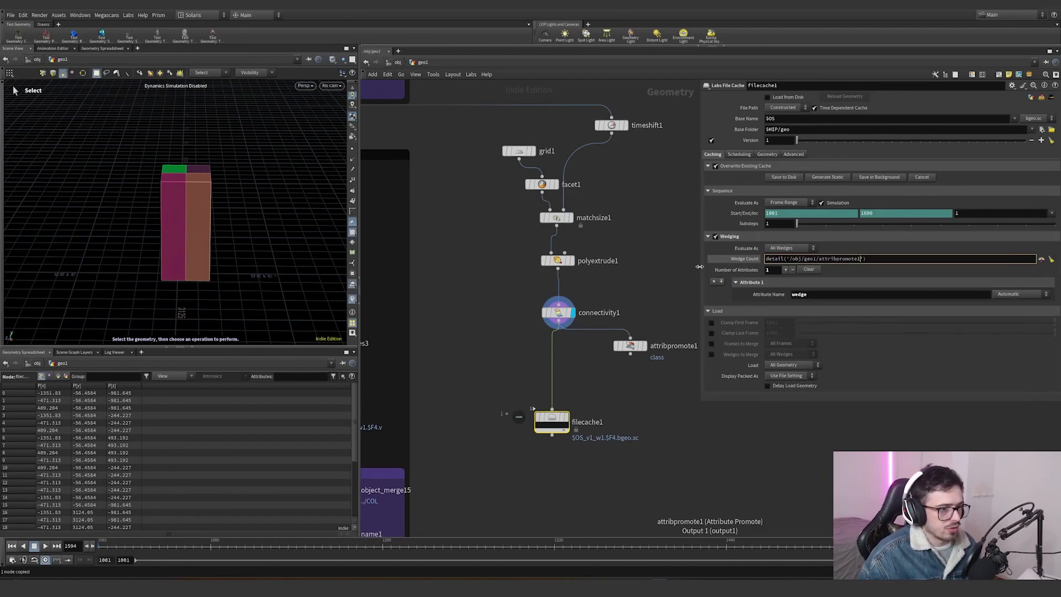
pyautogui.write(',')
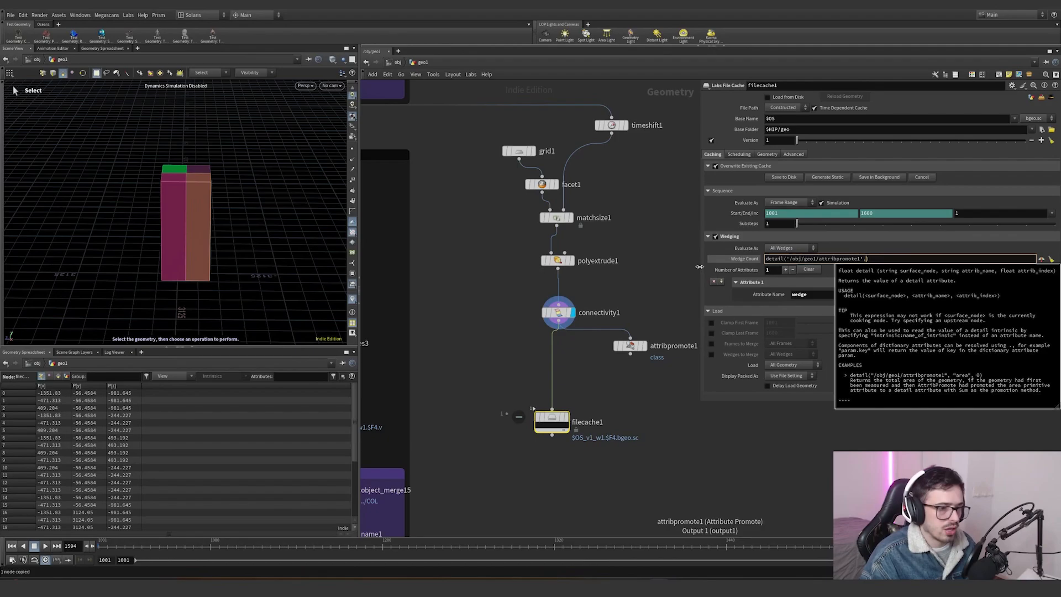
pyautogui.write("''c")
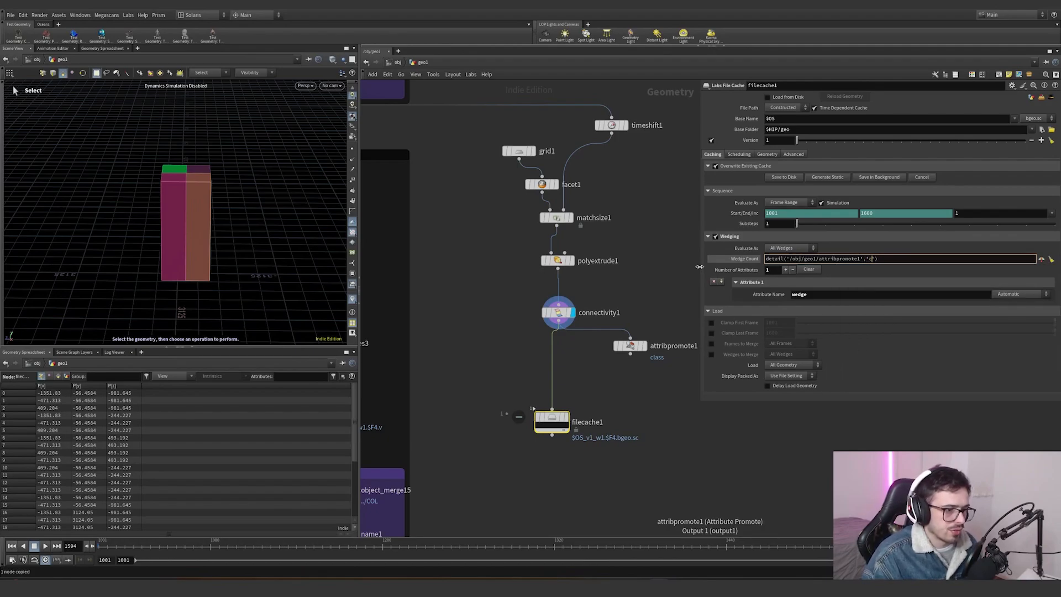
pyautogui.write('lass')
pyautogui.write(',0')
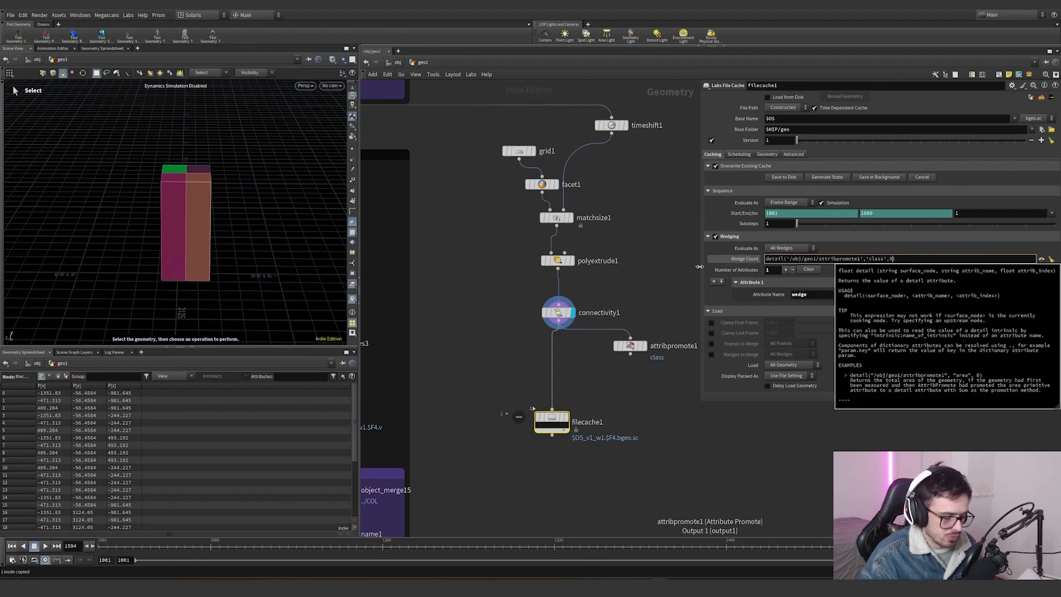
pyautogui.press('Return')
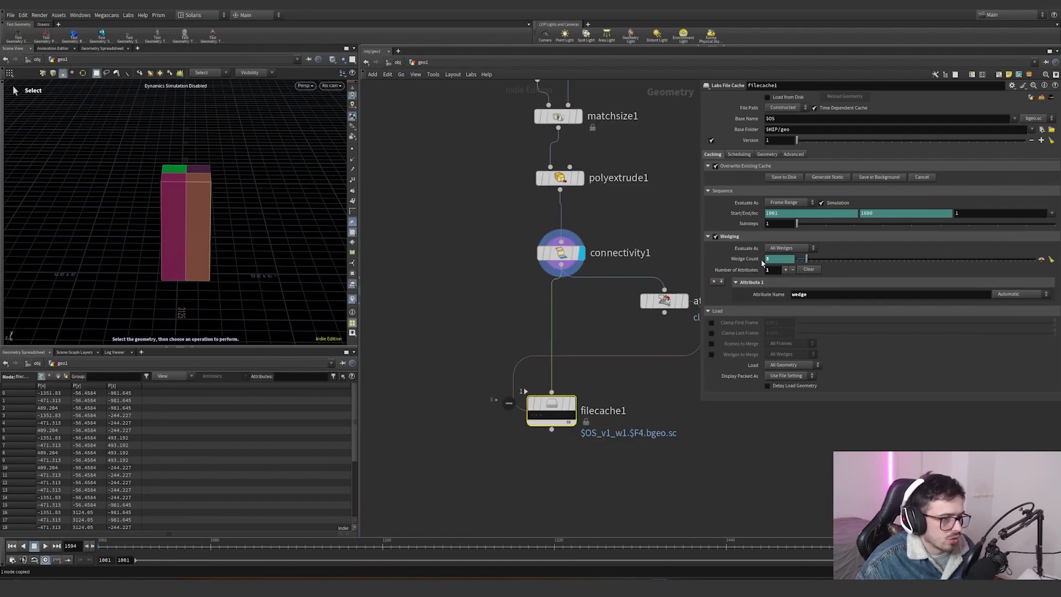
pyautogui.click(754, 259)
pyautogui.click(921, 260)
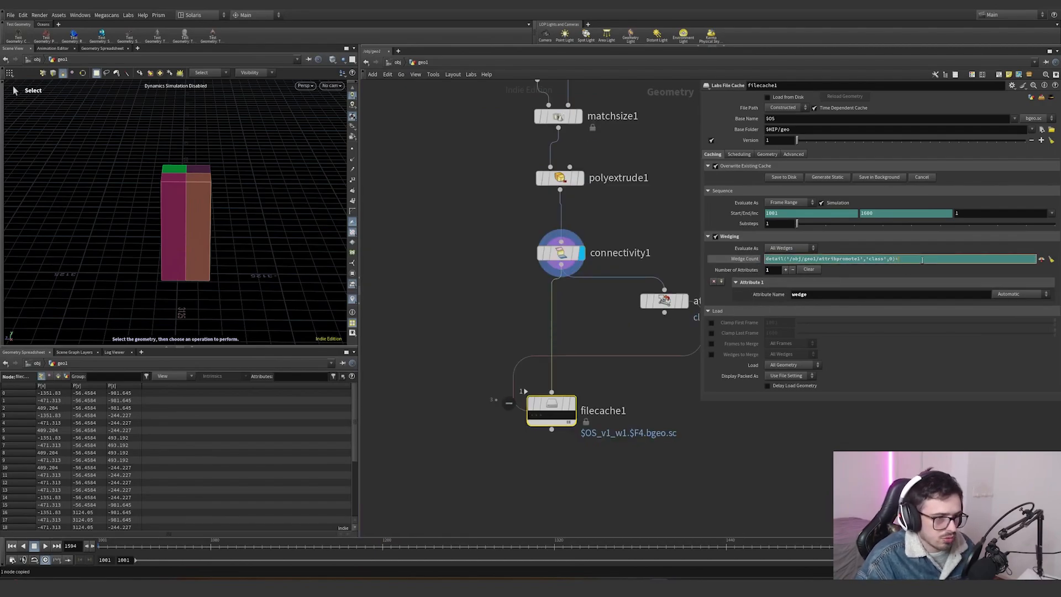
pyautogui.press('Tab')
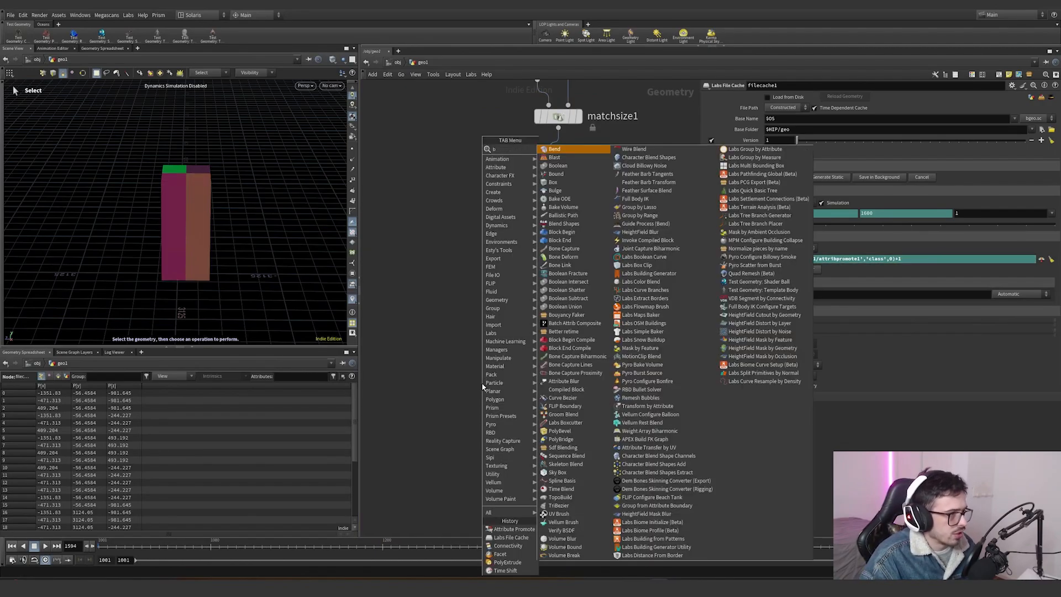
pyautogui.write('blast')
pyautogui.press('Return')
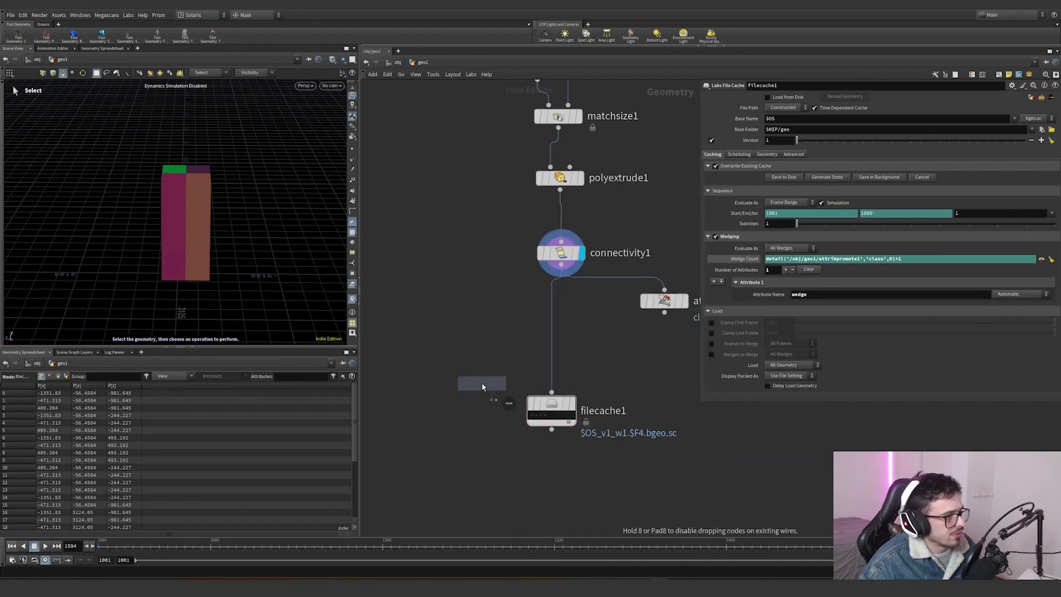
pyautogui.click(451, 347)
pyautogui.moveTo(561, 265); pyautogui.dragTo(472, 343)
pyautogui.click(784, 97)
pyautogui.write('@class')
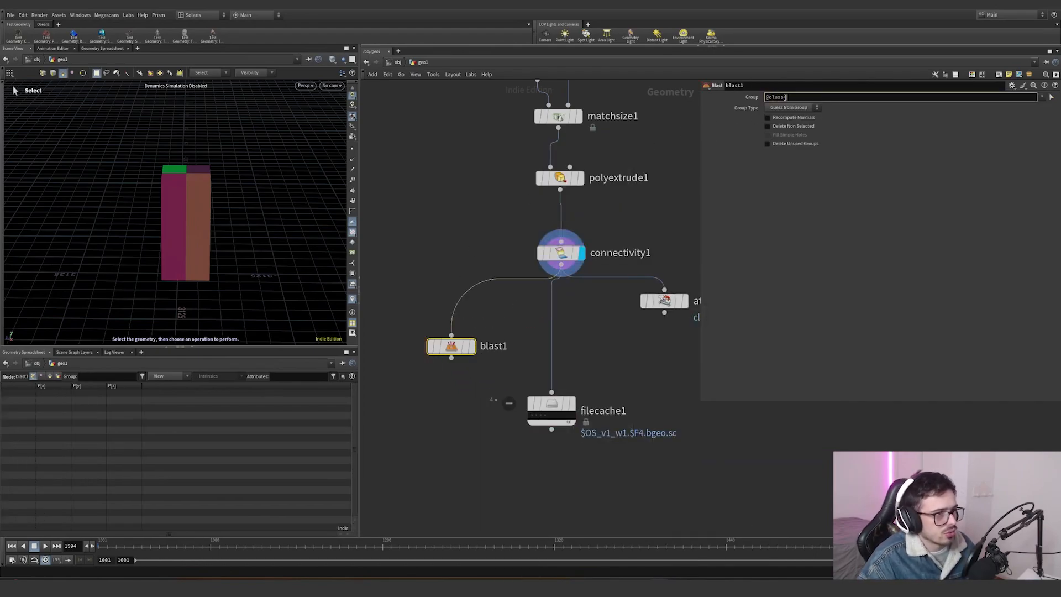
pyautogui.write('=`@we')
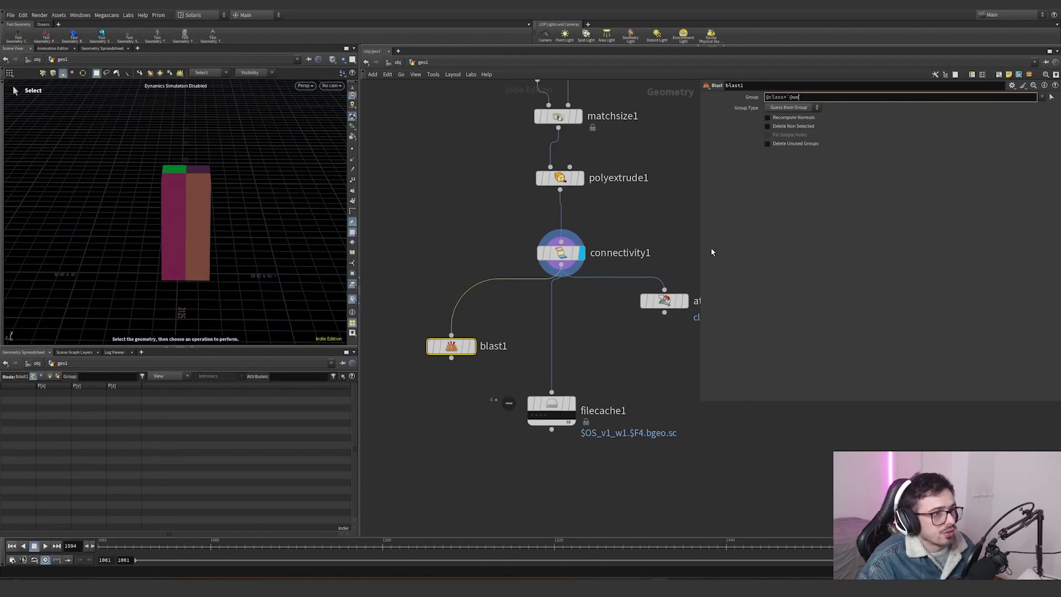
pyautogui.write('dge')
# - Display the Blast node and set it to Delete Non Selected
pyautogui.click(559, 405)
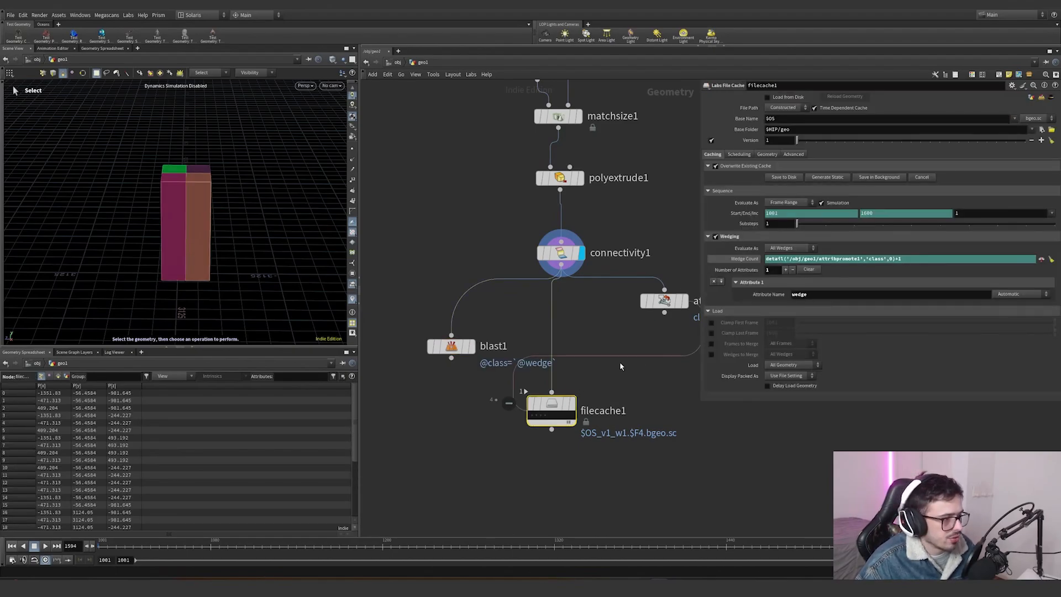
pyautogui.click(471, 346)
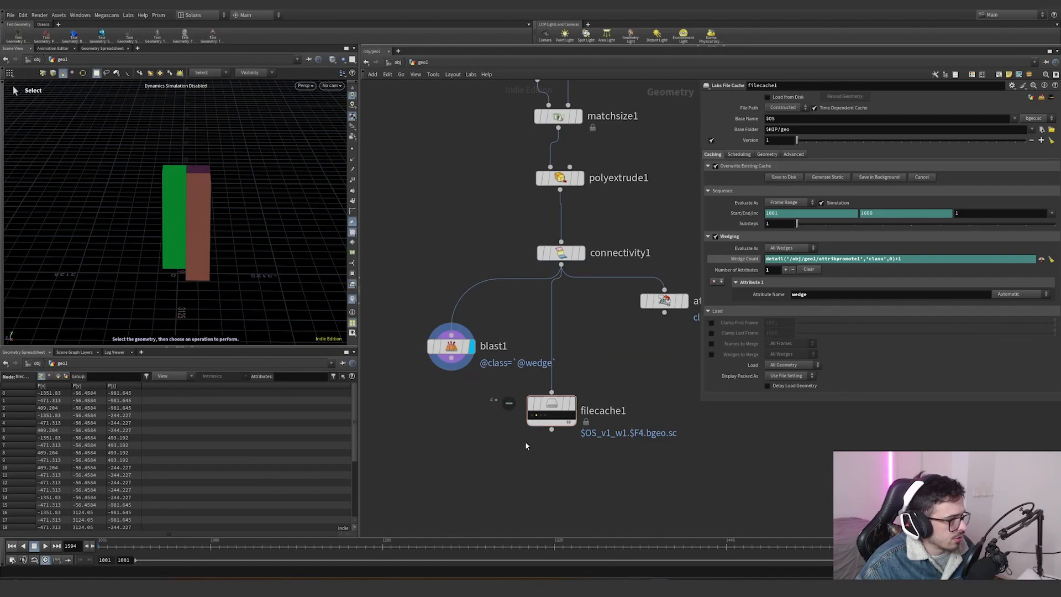
pyautogui.click(456, 347)
pyautogui.click(771, 129)
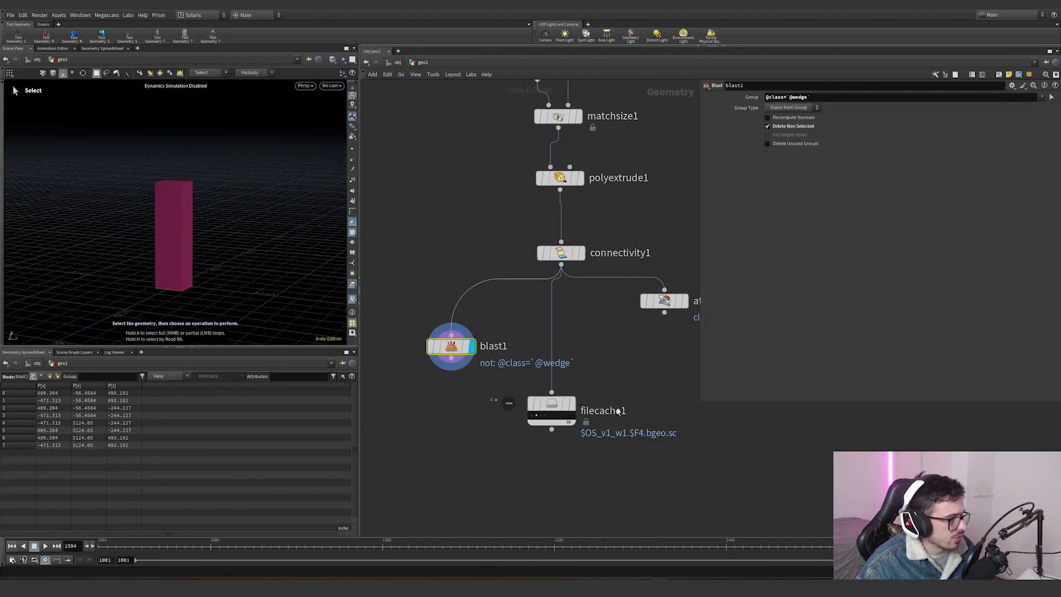
# - Add a Group node fed by the Blast node and enable Keep in Bounding Regions
pyautogui.click(542, 419)
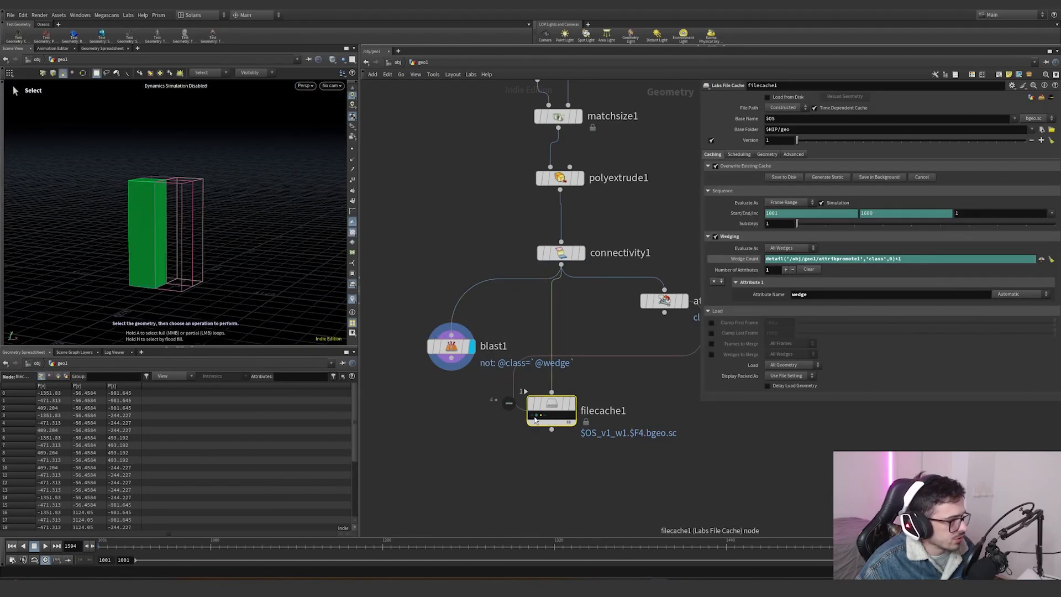
pyautogui.moveTo(452, 449); pyautogui.dragTo(519, 414, button='middle')
pyautogui.press('Tab')
pyautogui.write('group')
pyautogui.press('Return')
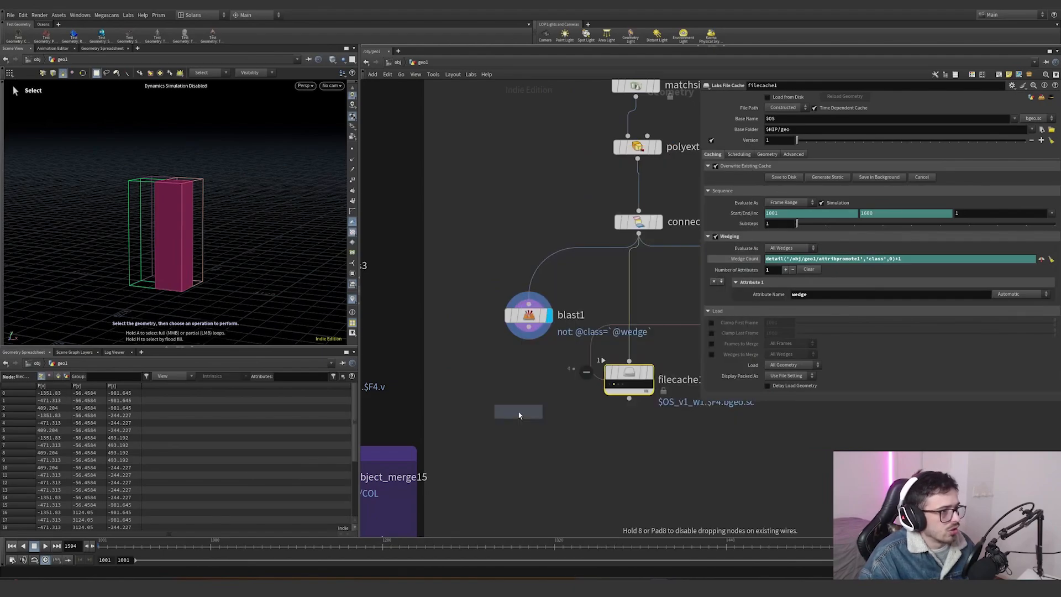
pyautogui.click(491, 379)
pyautogui.moveTo(529, 327); pyautogui.dragTo(501, 368)
pyautogui.click(521, 380)
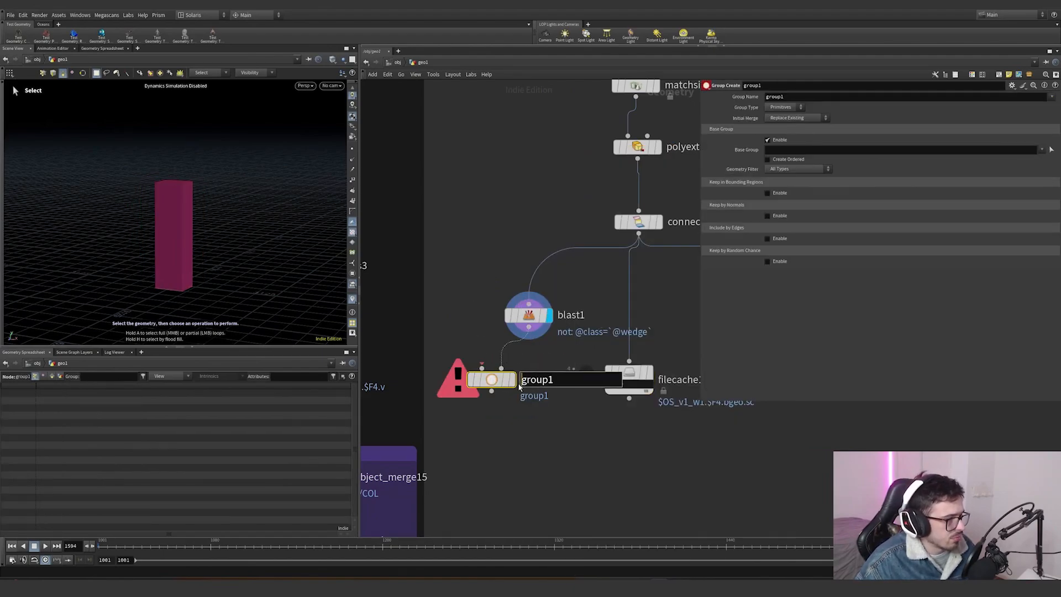
pyautogui.click(513, 379)
pyautogui.click(779, 191)
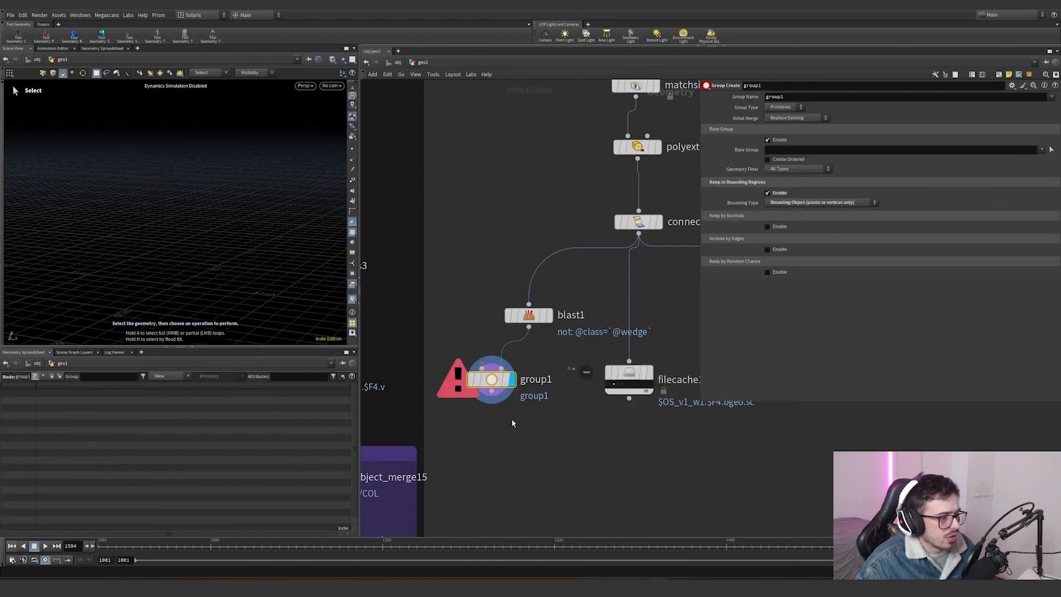
# - Move the File Cache node lower in the network, below the Group node
pyautogui.scroll(-2, 512, 418)
pyautogui.moveTo(512, 418); pyautogui.dragTo(516, 339, button='middle')
pyautogui.moveTo(643, 275); pyautogui.dragTo(587, 351)
pyautogui.moveTo(612, 304); pyautogui.dragTo(606, 452)
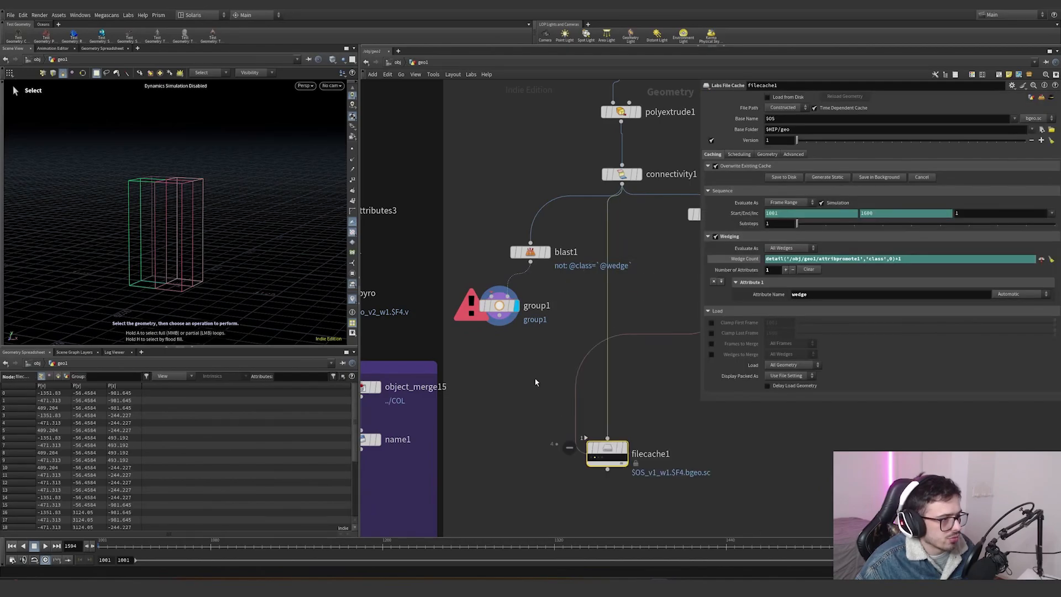
pyautogui.moveTo(529, 359); pyautogui.dragTo(595, 414)
# - Insert a DOP Network node on the wire between the Group and File Cache nodes, enter it, and return to the geometry level
pyautogui.press('Tab')
pyautogui.write('blast')
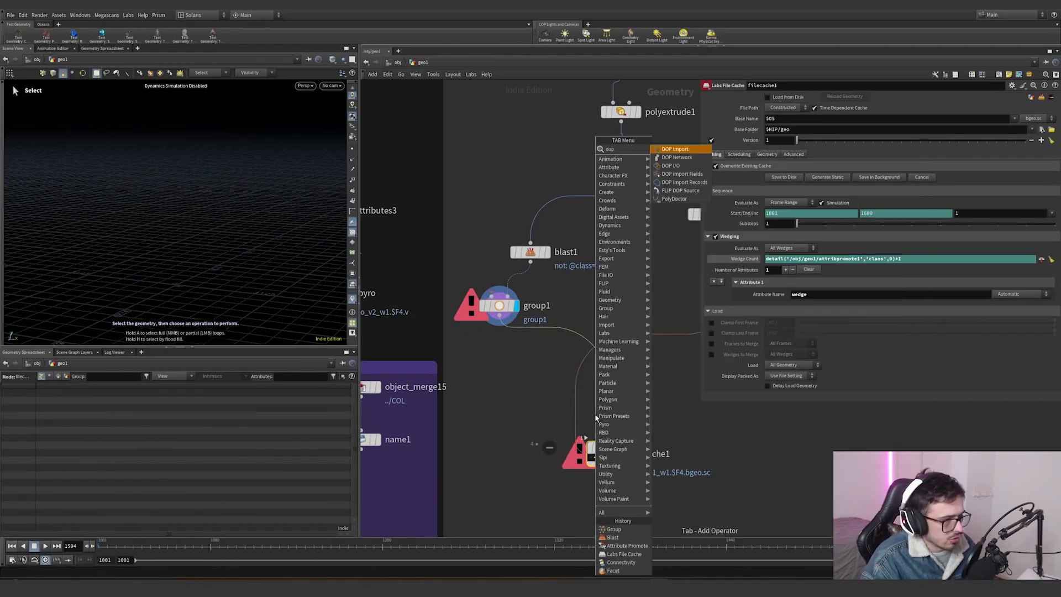
pyautogui.press('Return')
pyautogui.click(609, 389)
pyautogui.doubleClick(608, 388)
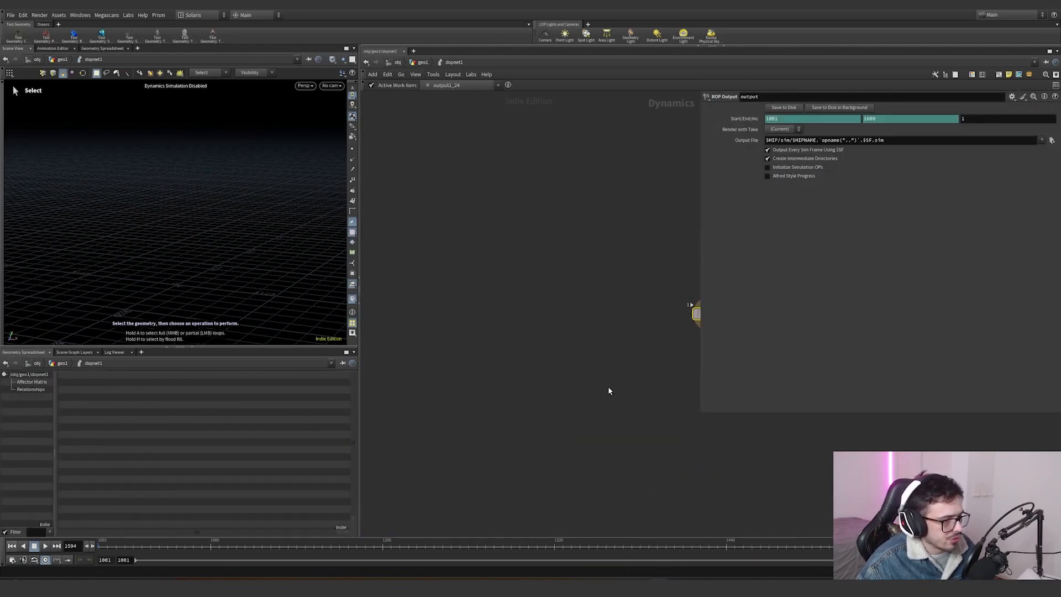
pyautogui.press('u')
pyautogui.press('Tab')
pyautogui.write('boolean')
pyautogui.press('Return')
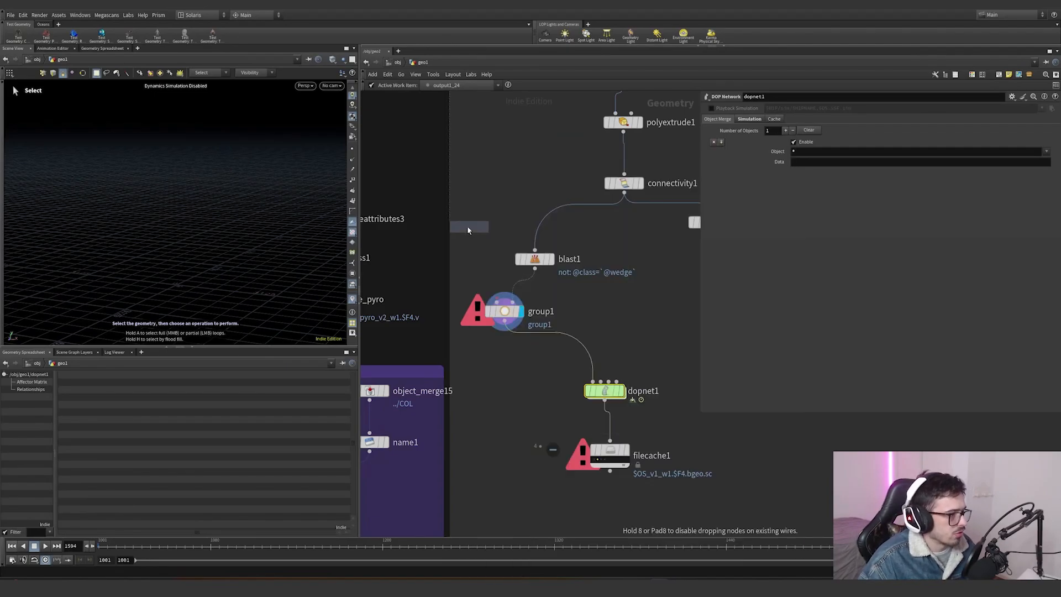
pyautogui.click(467, 224)
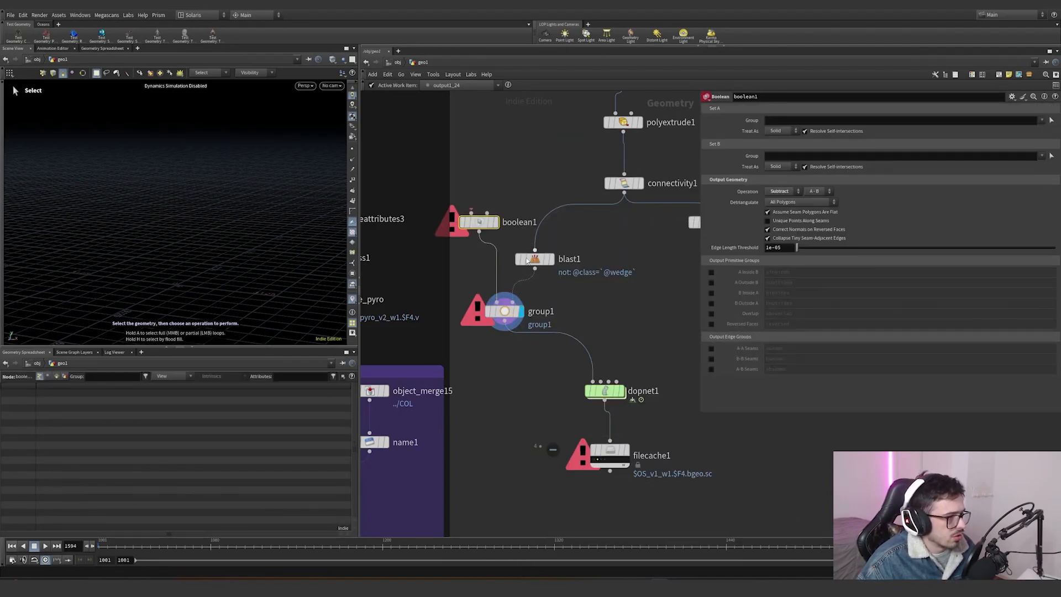
pyautogui.press('Delete')
# - Add a Box node next to the Blast node and dismiss the autosave prompt
pyautogui.press('Tab')
pyautogui.write('box')
pyautogui.press('Return')
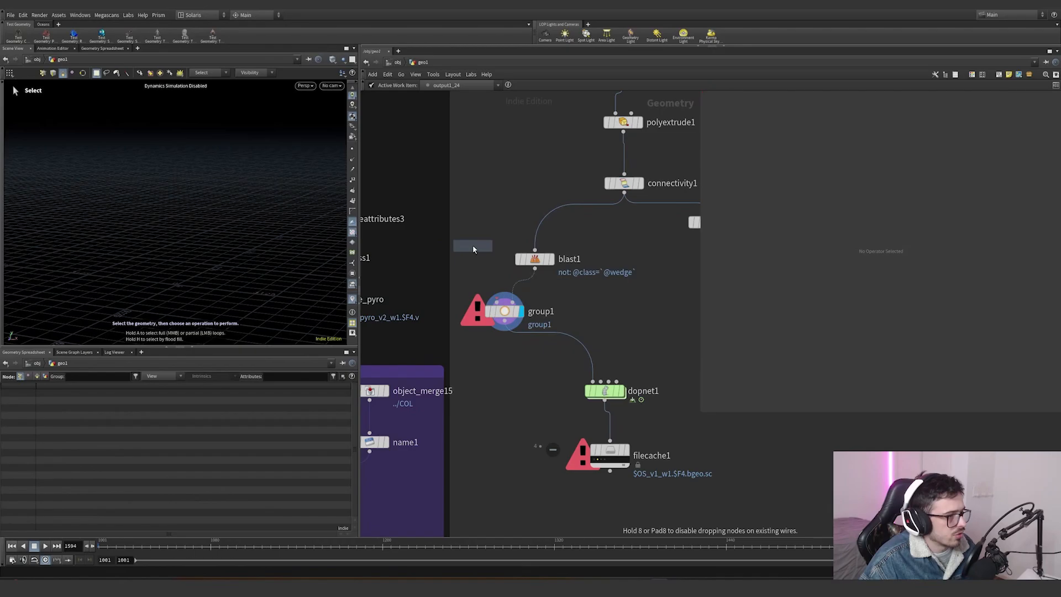
pyautogui.click(473, 246)
pyautogui.hotkey('ctrl', 'z')
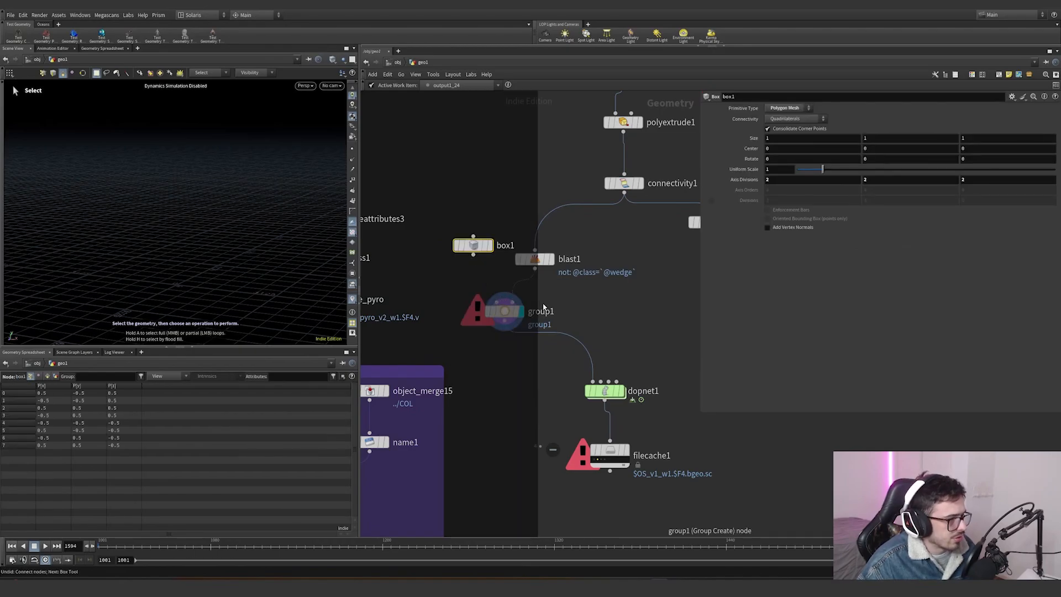
pyautogui.press('Tab')
pyautogui.write('box')
pyautogui.press('Return')
pyautogui.click(488, 237)
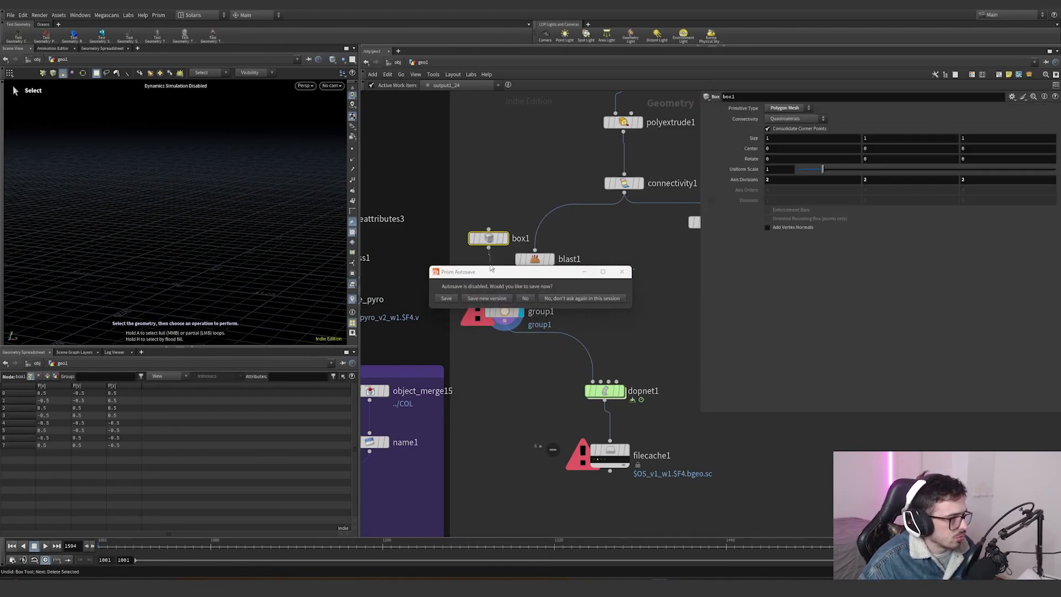
pyautogui.click(494, 299)
# - Inspect the existing SOP wedging tool network and its rest, time shift and attribute wrangle nodes
pyautogui.click(534, 258)
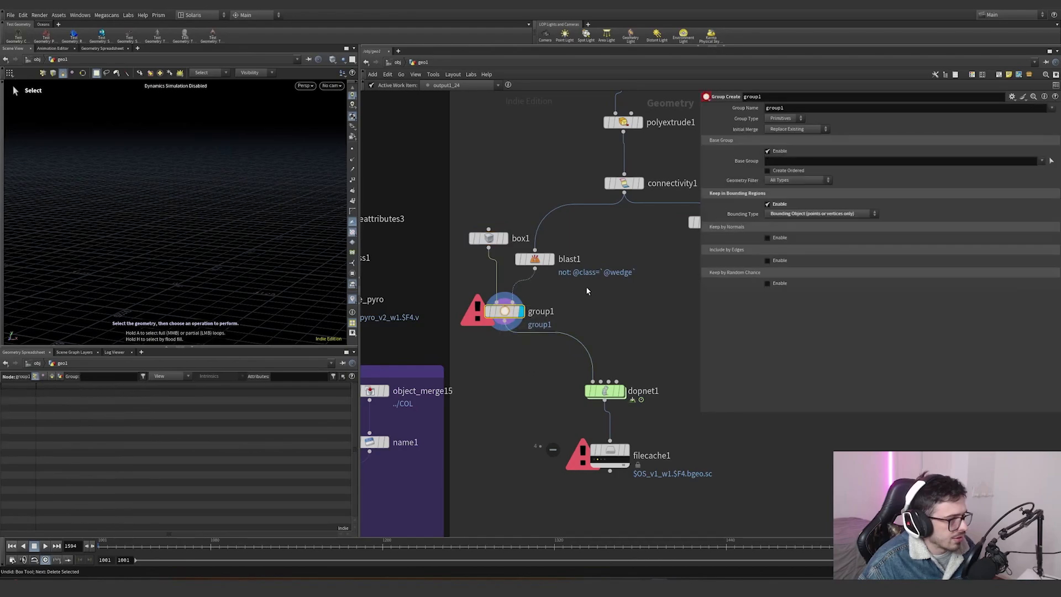
pyautogui.scroll(-2, 609, 309)
pyautogui.scroll(2, 599, 414)
pyautogui.click(600, 411)
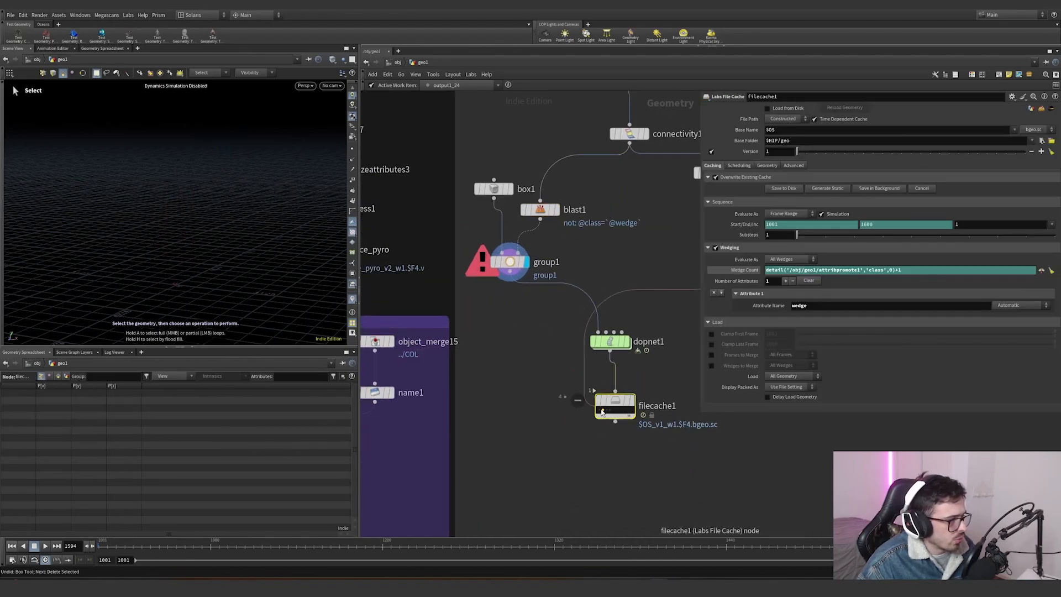
pyautogui.click(602, 410)
pyautogui.scroll(-5, 589, 434)
pyautogui.moveTo(658, 445); pyautogui.dragTo(566, 300)
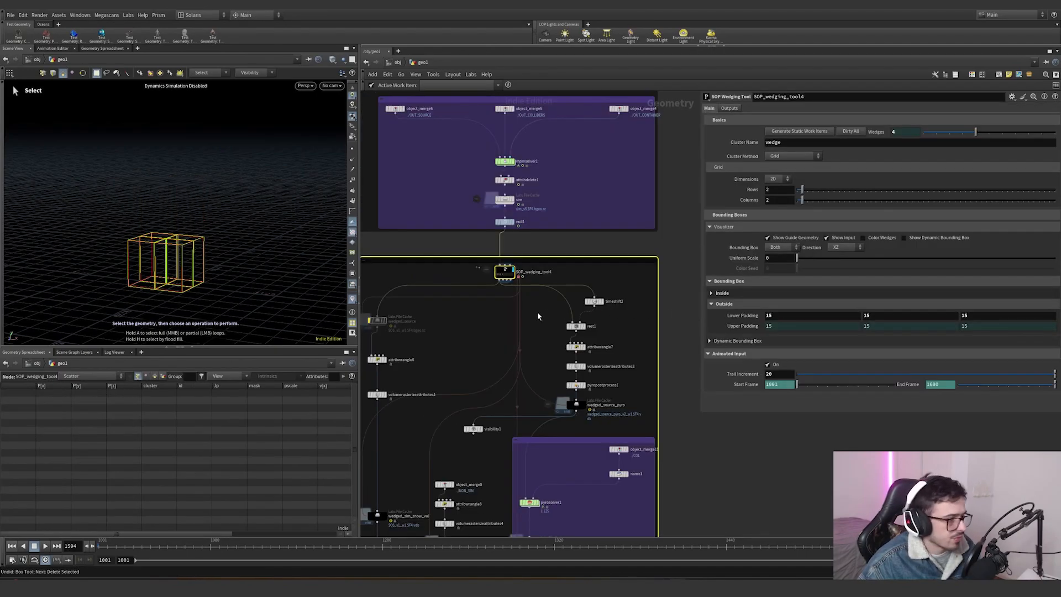
pyautogui.scroll(3, 544, 313)
pyautogui.moveTo(551, 313); pyautogui.dragTo(532, 301, button='middle')
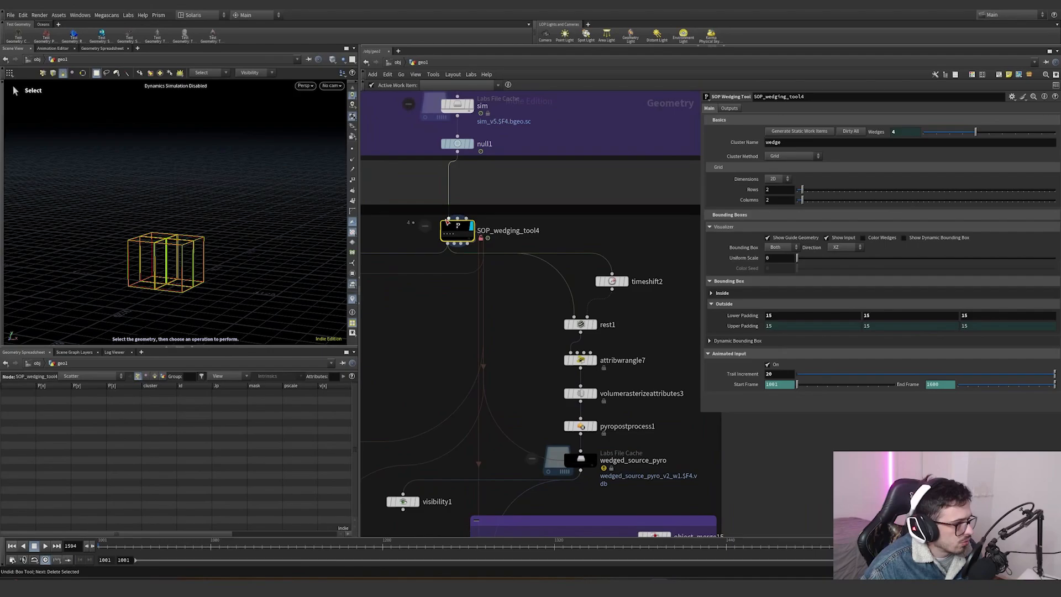
pyautogui.keyDown('alt'); pyautogui.moveTo(234, 284); pyautogui.dragTo(276, 279); pyautogui.keyUp('alt')
pyautogui.scroll(4, 199, 258)
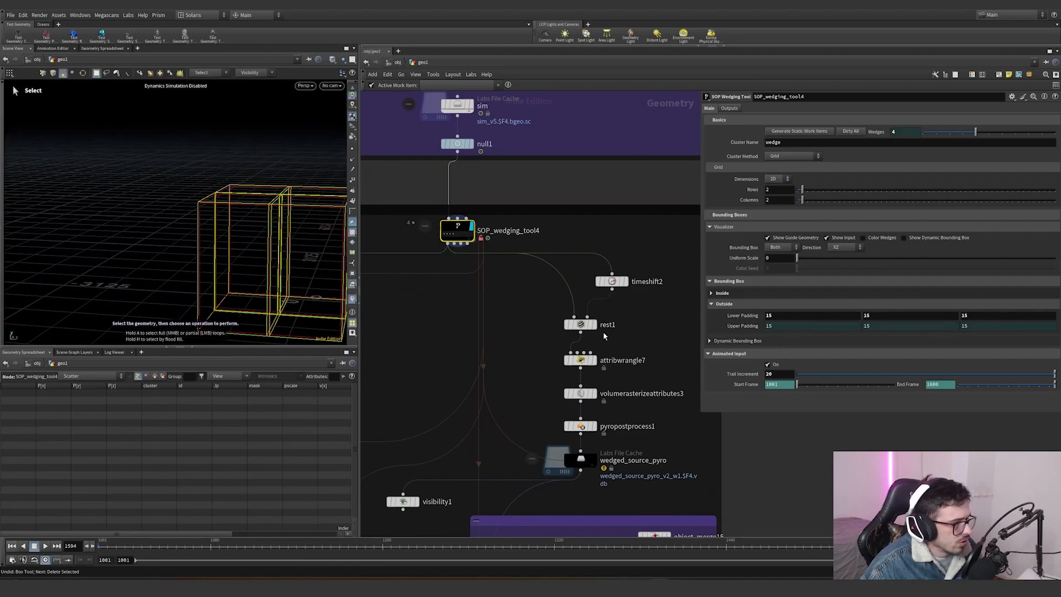
pyautogui.click(580, 325)
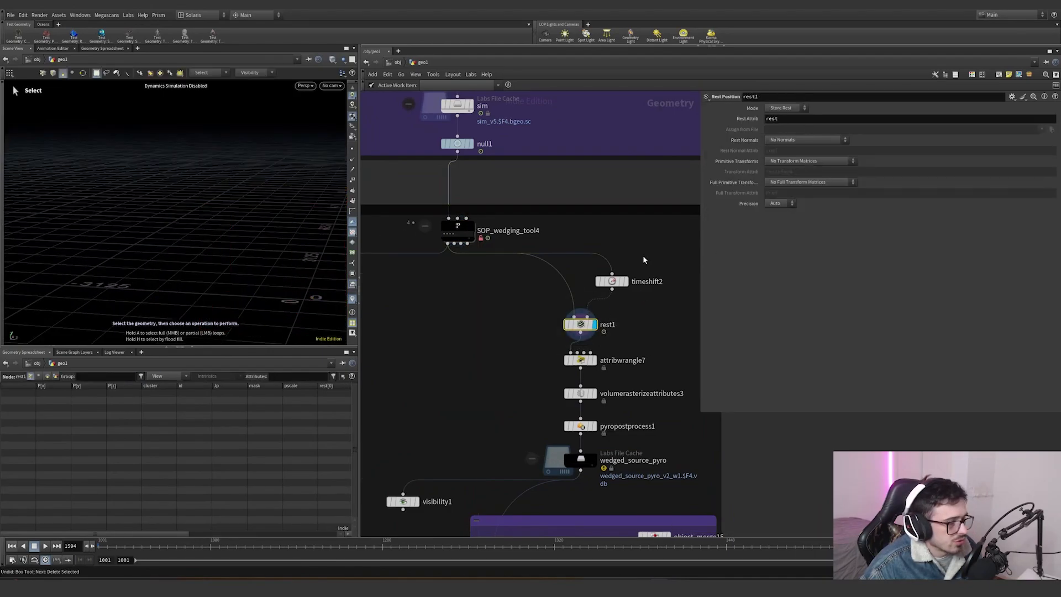
pyautogui.click(611, 281)
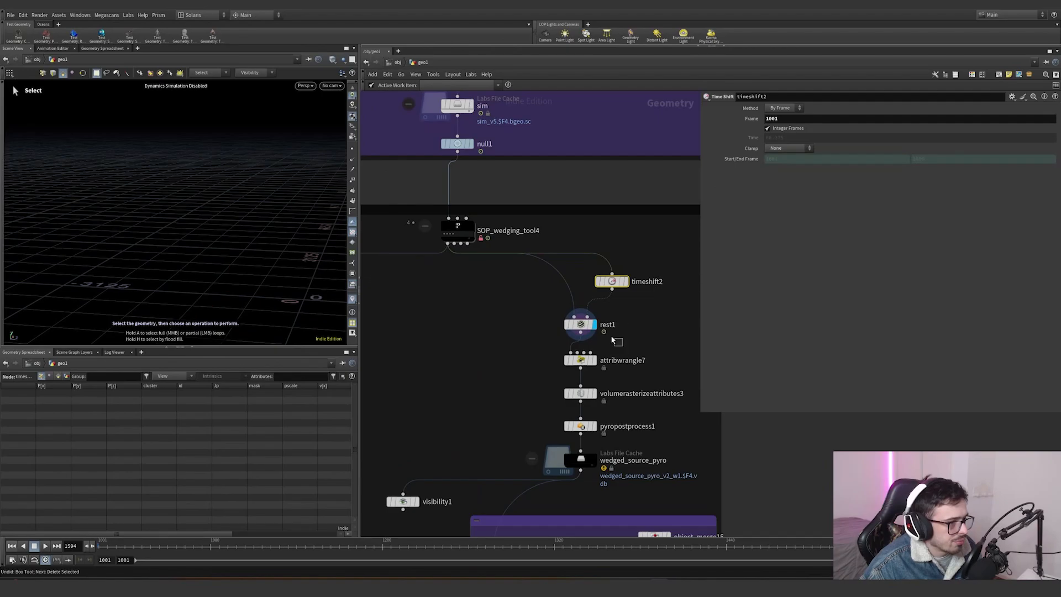
pyautogui.click(580, 324)
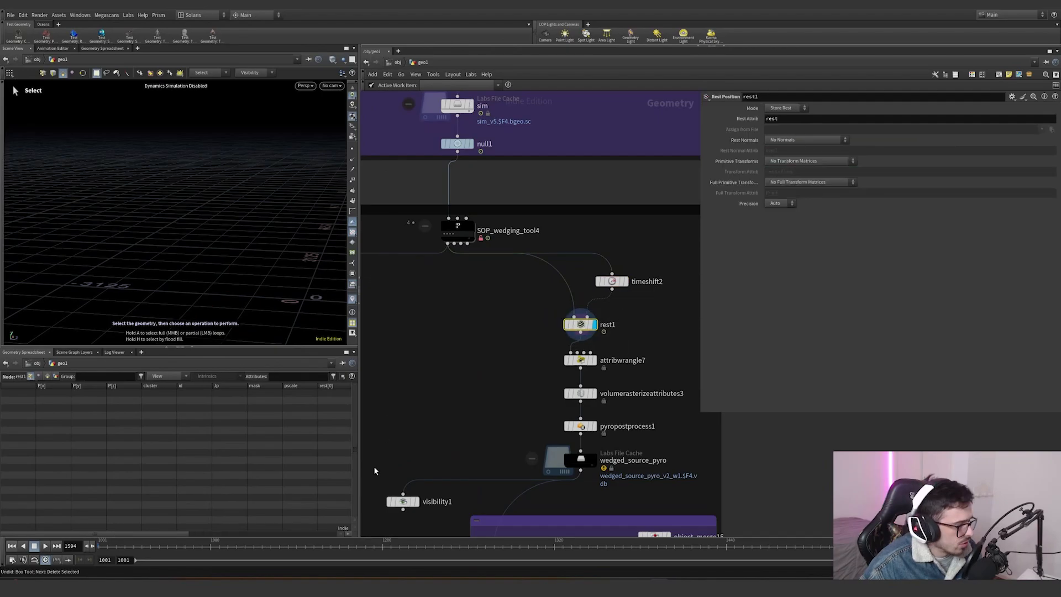
pyautogui.click(458, 230)
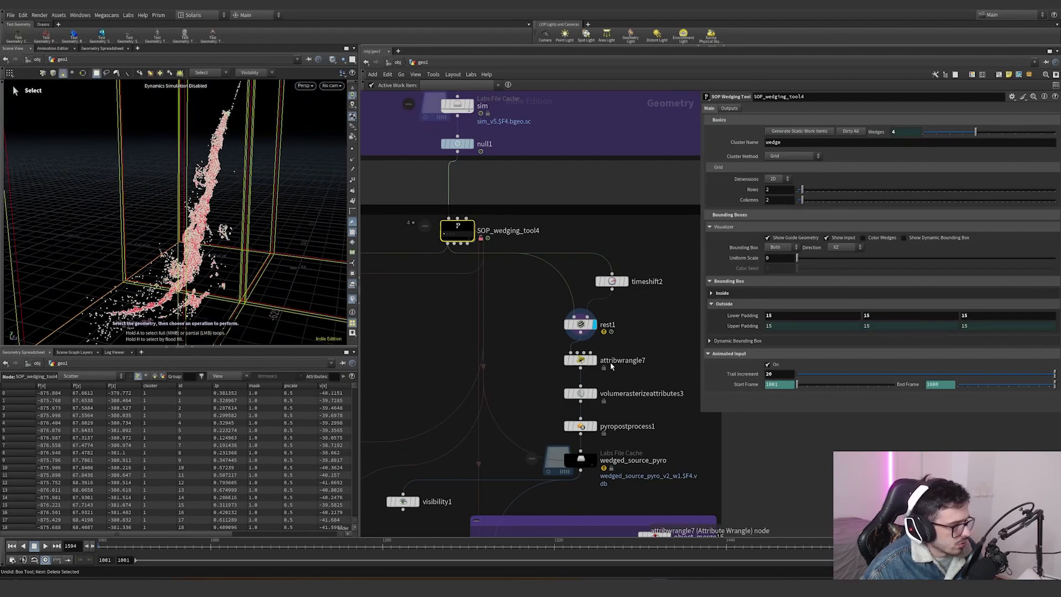
pyautogui.click(580, 360)
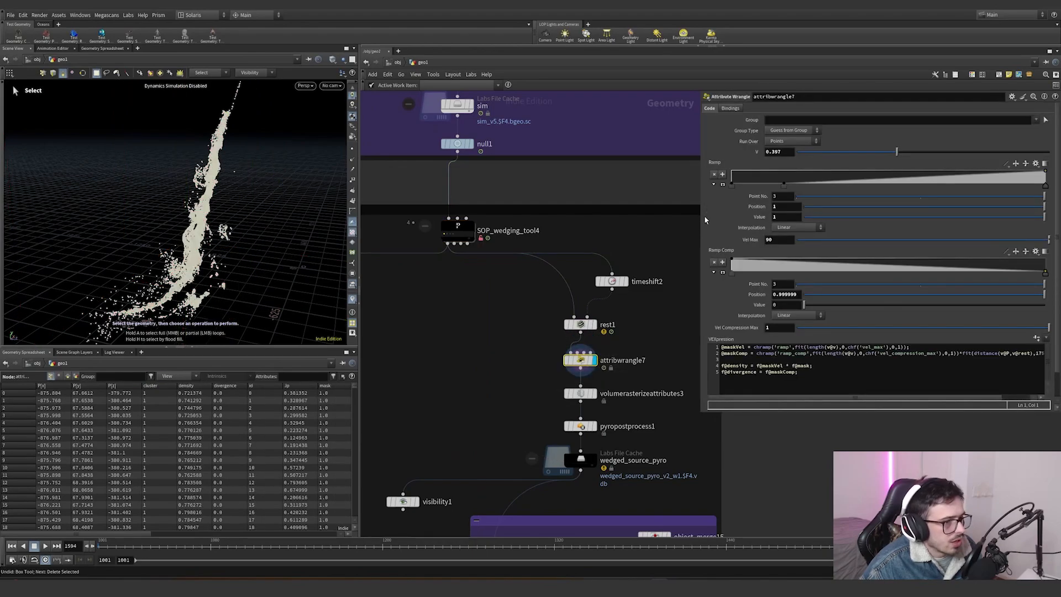
# - Widen the parameter pane and examine the wrangle's velocity mask code and its Vel Max parameter
pyautogui.moveTo(705, 415); pyautogui.dragTo(629, 487)
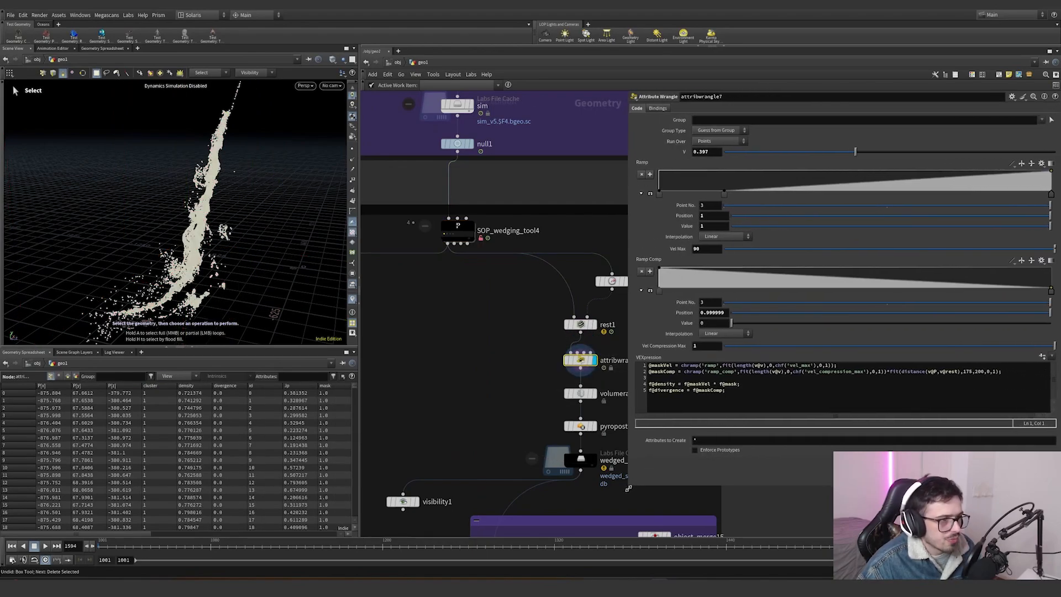
pyautogui.click(675, 365)
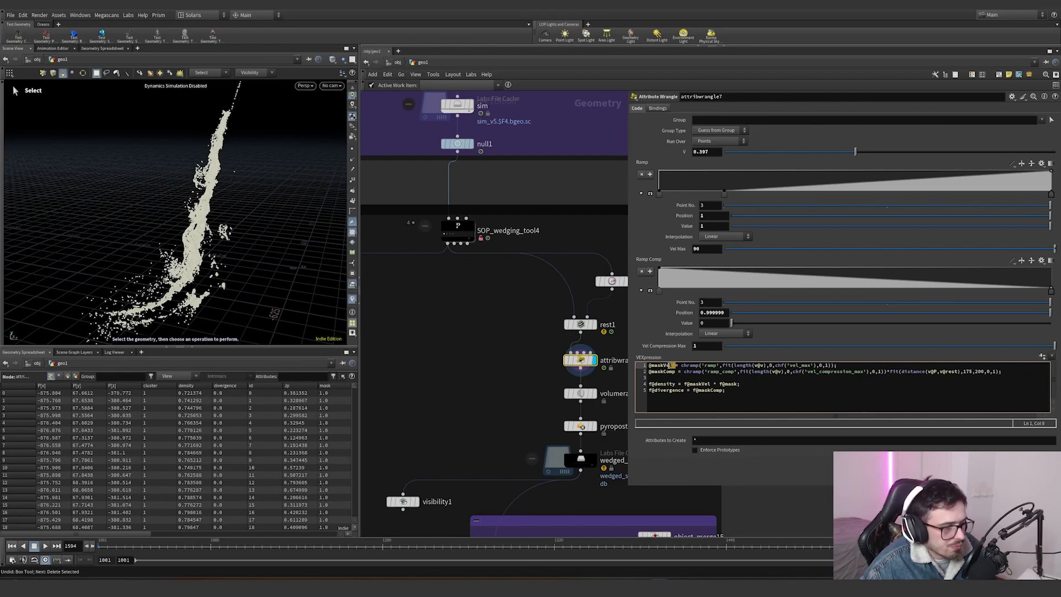
pyautogui.moveTo(721, 365); pyautogui.dragTo(764, 366)
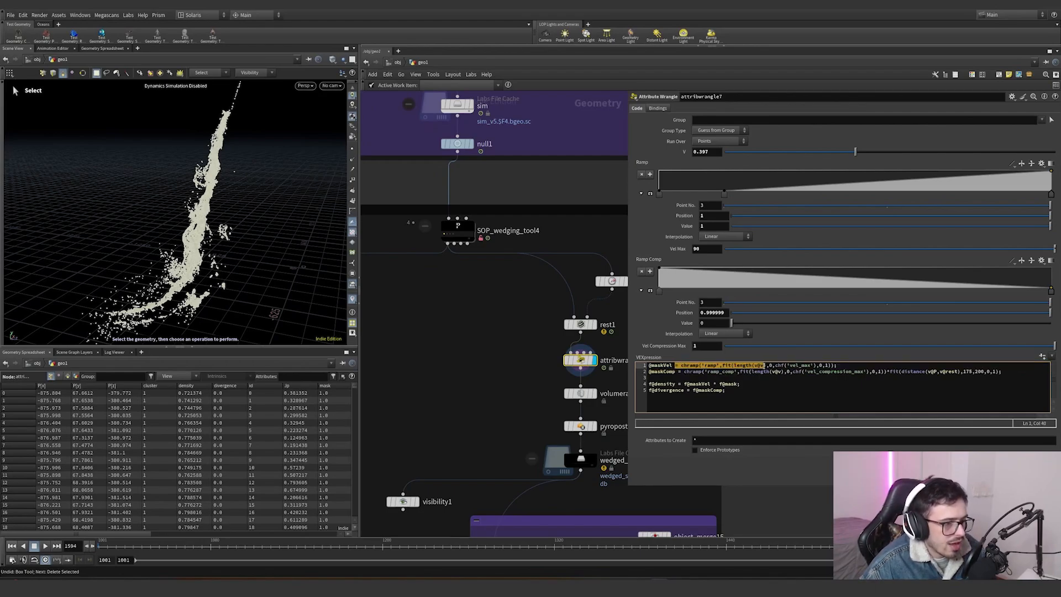
pyautogui.click(770, 365)
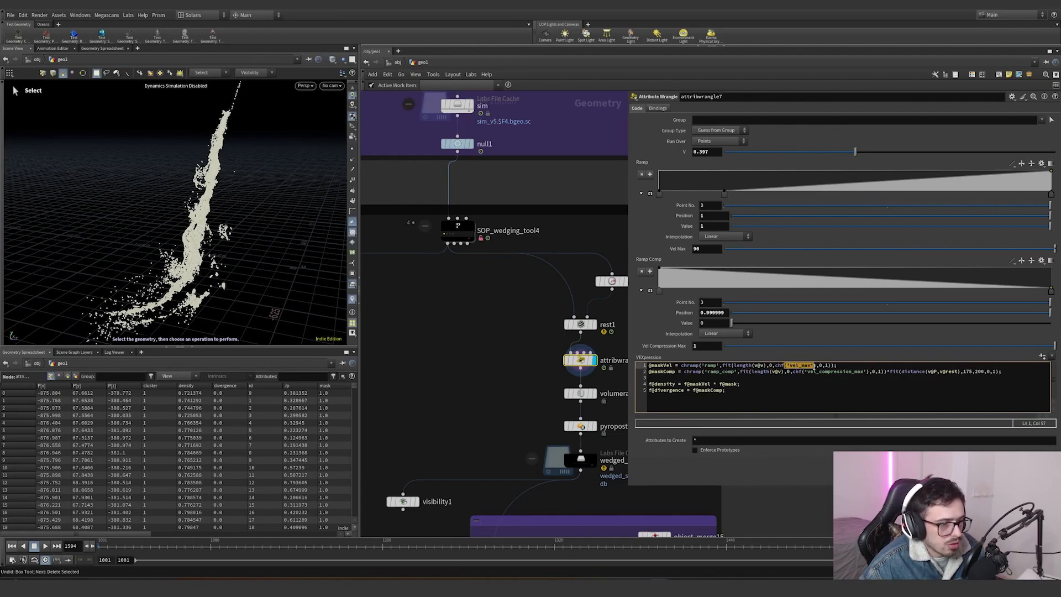
pyautogui.click(704, 250)
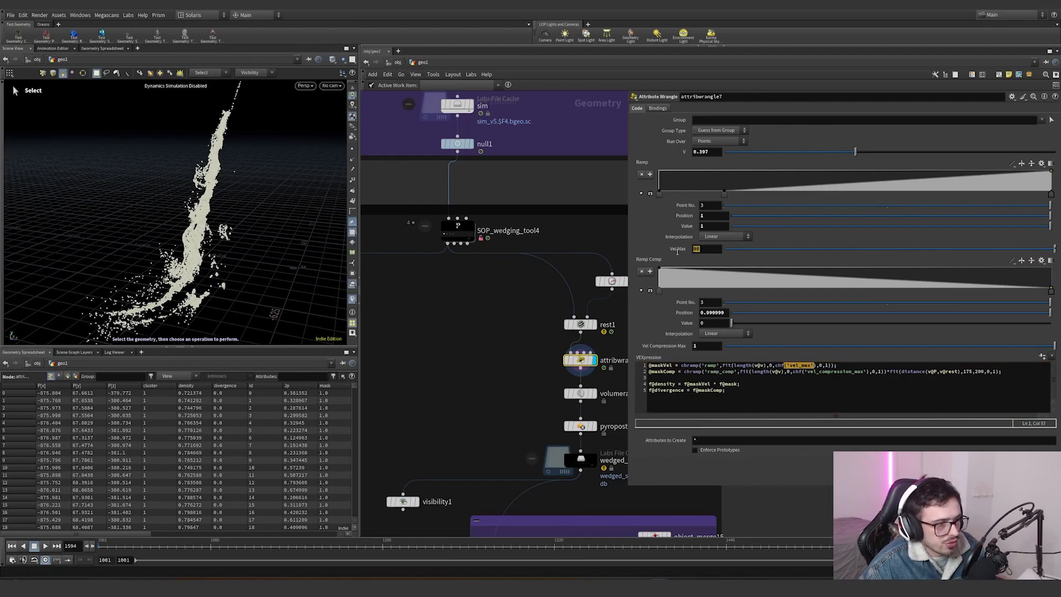
pyautogui.doubleClick(821, 365)
# - Visualize the wrangle's maskVel attribute and scrub through the simulation frames
pyautogui.click(352, 299)
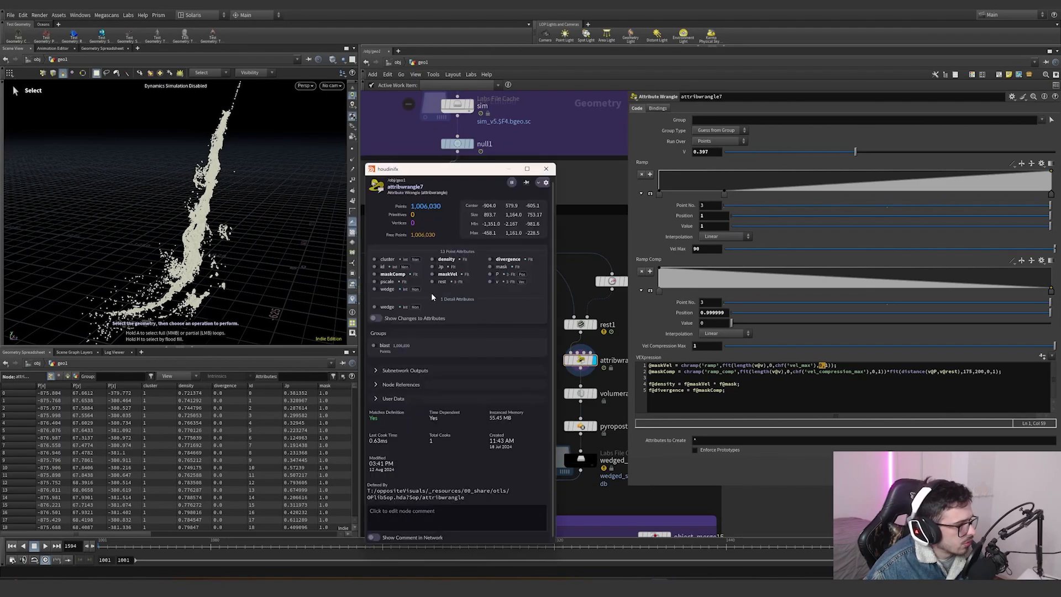
pyautogui.click(433, 274)
pyautogui.press('Escape')
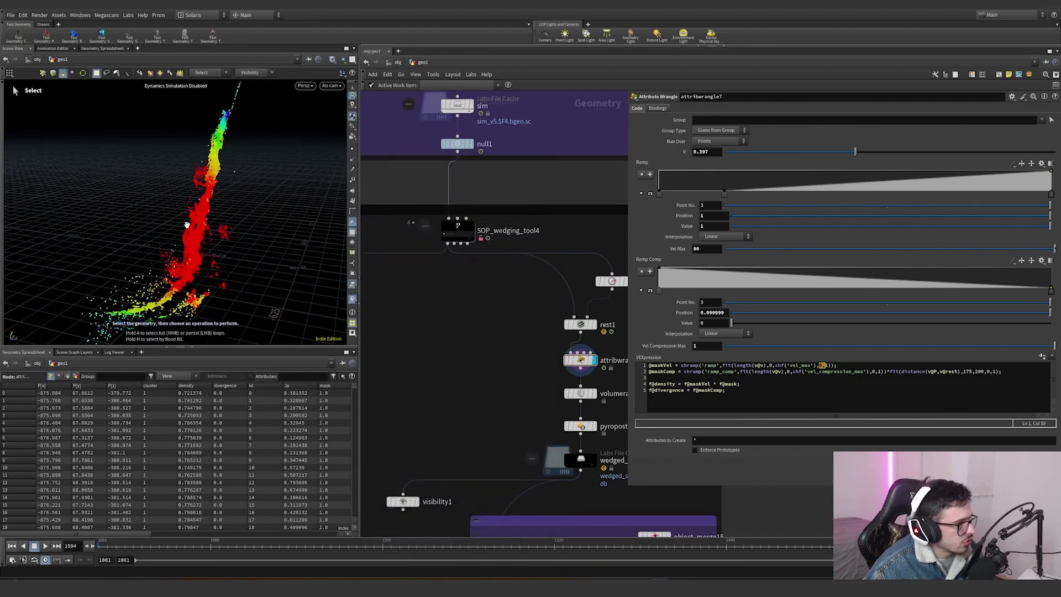
pyautogui.moveTo(190, 225); pyautogui.dragTo(118, 240)
pyautogui.moveTo(280, 544); pyautogui.dragTo(680, 546)
pyautogui.click(806, 542)
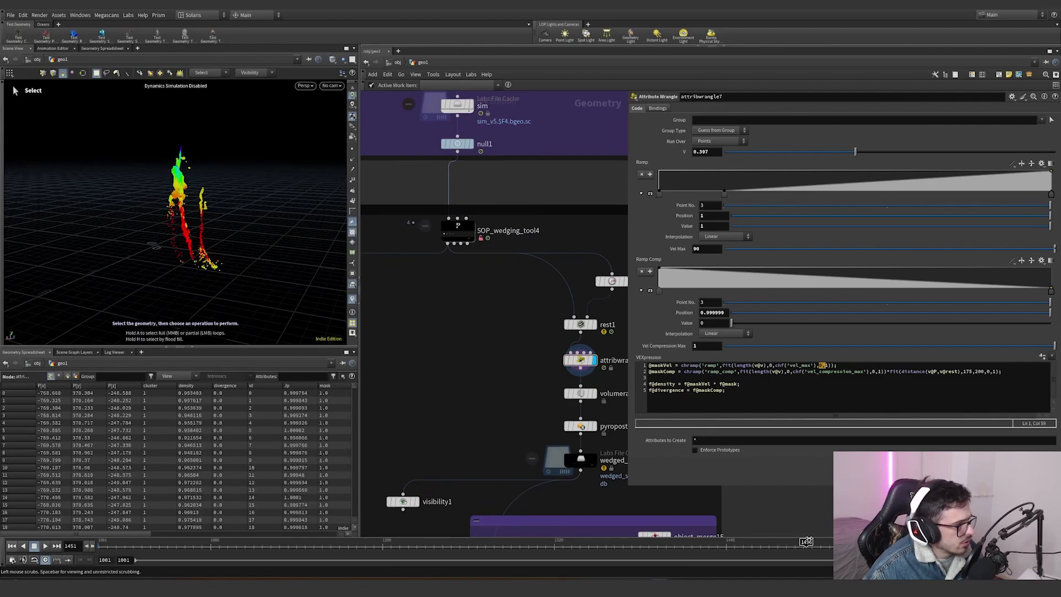
pyautogui.moveTo(723, 193); pyautogui.dragTo(952, 194)
pyautogui.hotkey('ctrl', 'z')
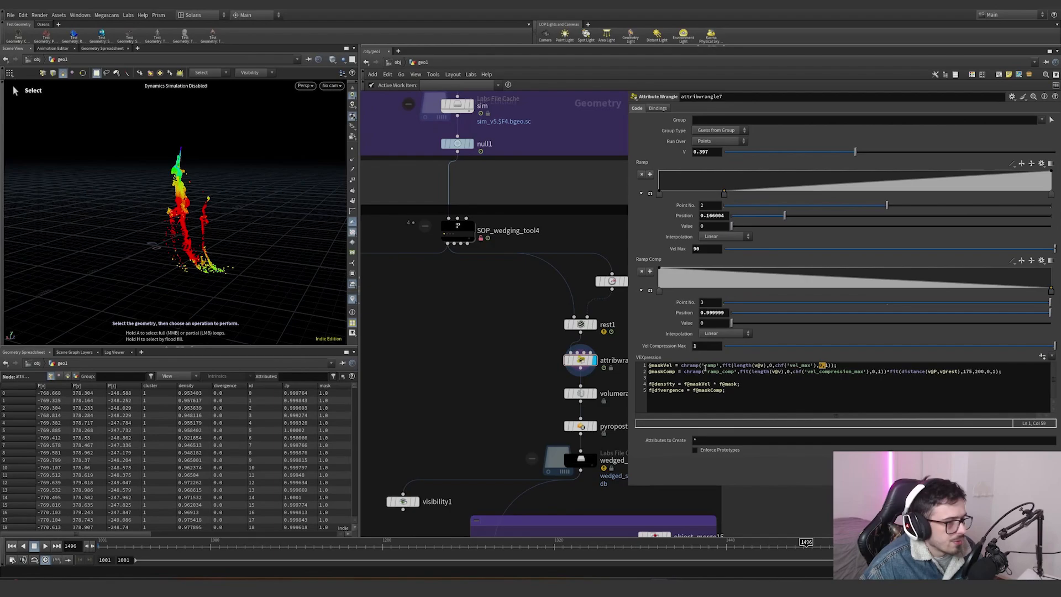
# - Visualize the maskComp attribute and scrub and orbit through the simulation to check it
pyautogui.click(352, 299)
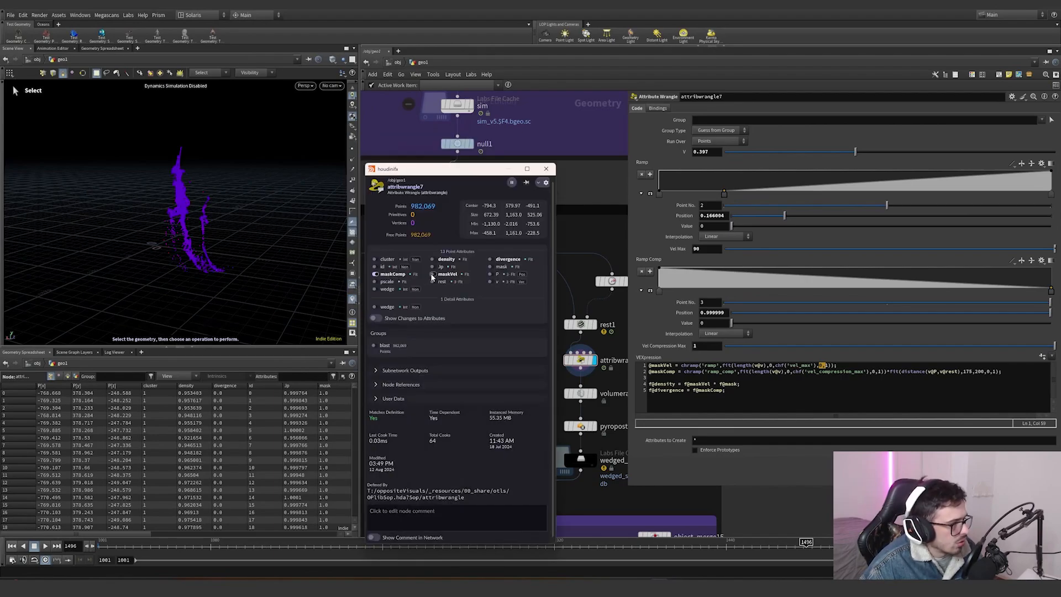
pyautogui.click(432, 274)
pyautogui.click(375, 274)
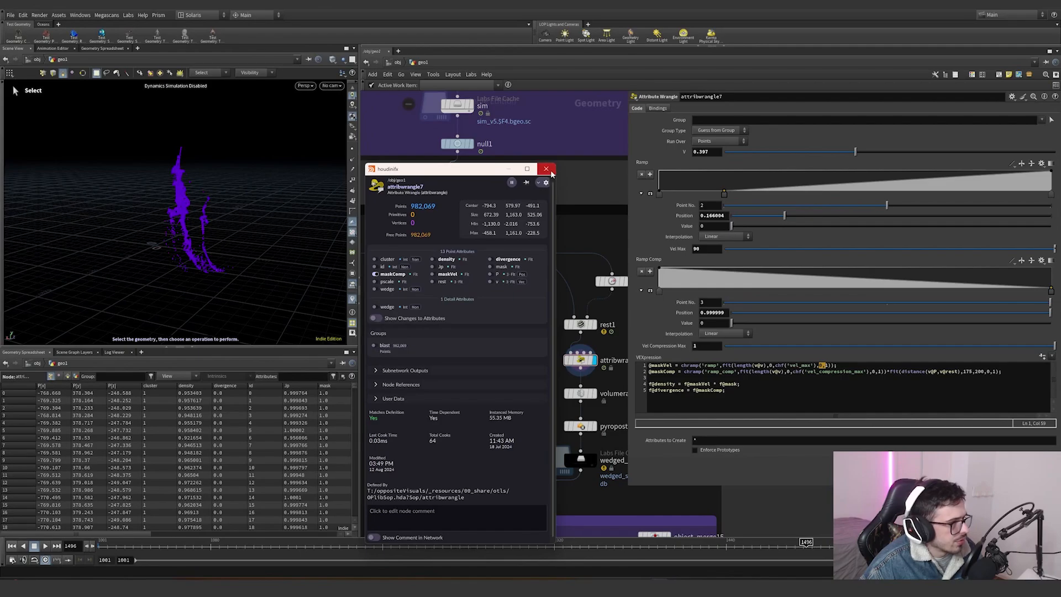
pyautogui.click(546, 168)
pyautogui.click(298, 544)
pyautogui.moveTo(272, 542); pyautogui.dragTo(664, 542)
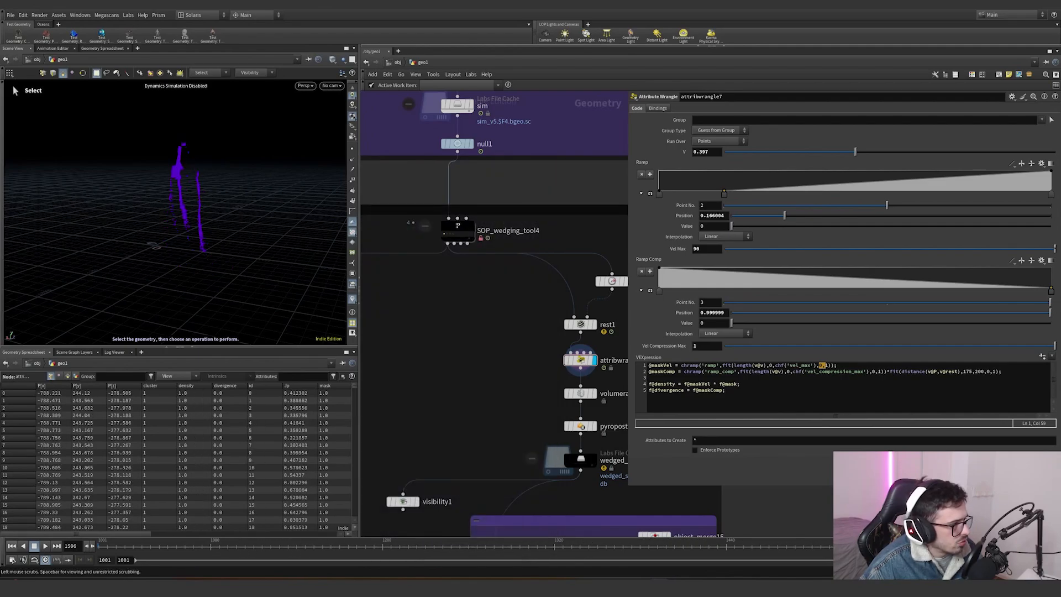
pyautogui.keyDown('alt'); pyautogui.moveTo(200, 295); pyautogui.dragTo(263, 243); pyautogui.keyUp('alt')
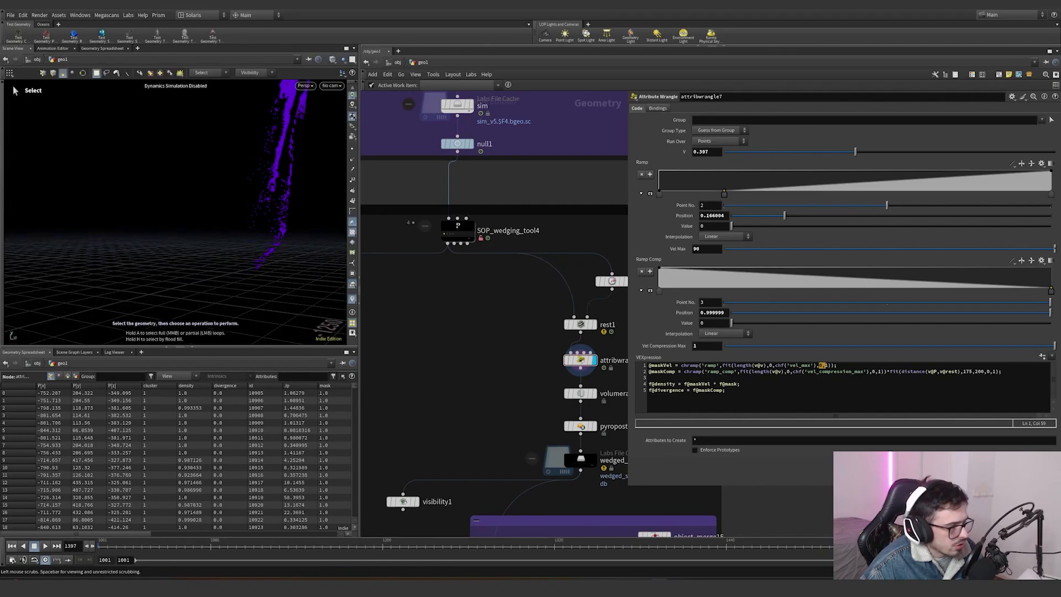
pyautogui.click(882, 544)
pyautogui.press('Escape')
pyautogui.moveTo(208, 296); pyautogui.dragTo(333, 232)
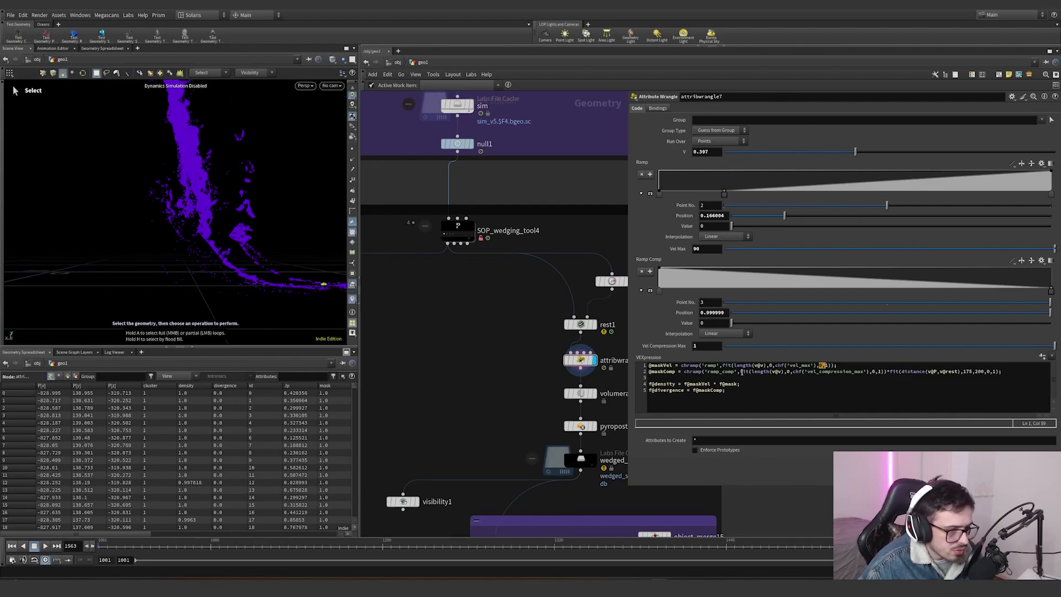
# - Examine the maskComp code line's velocity compression and rest-distance fit terms in the wrangle
pyautogui.moveTo(741, 372); pyautogui.dragTo(859, 374)
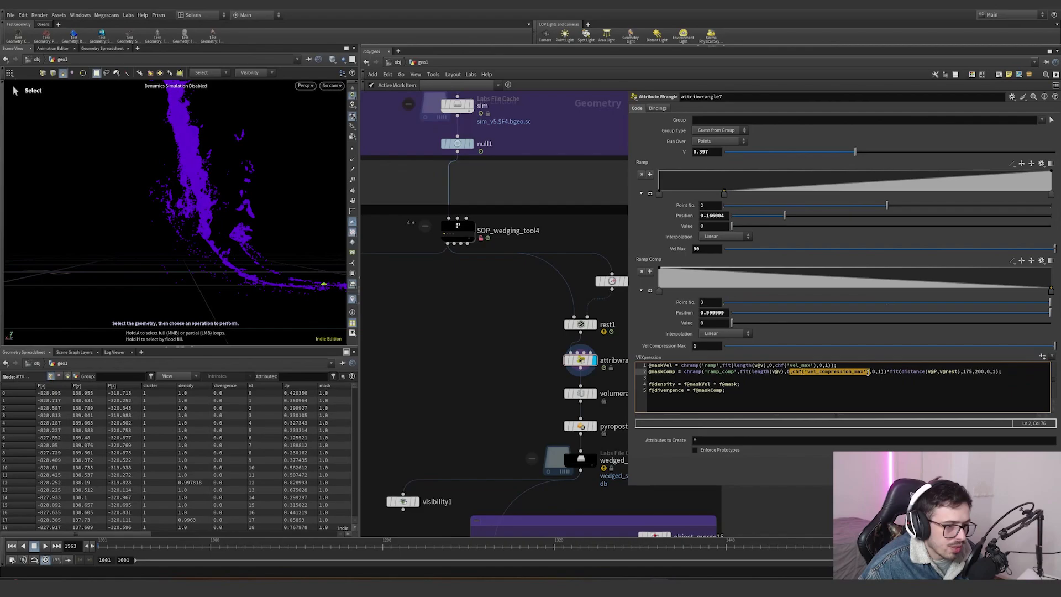
pyautogui.moveTo(793, 372); pyautogui.dragTo(851, 373)
pyautogui.click(869, 372)
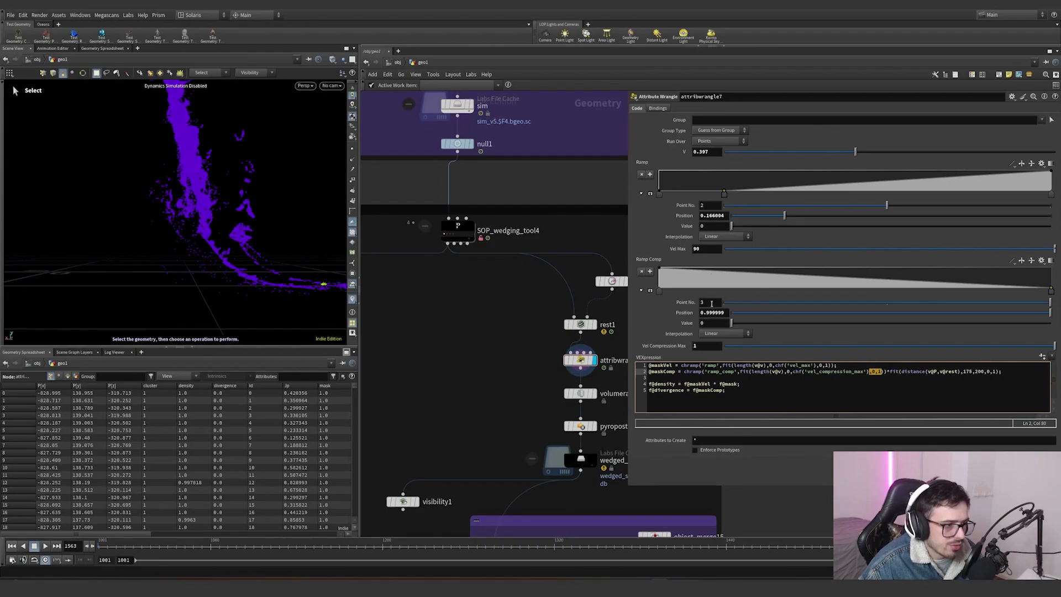
pyautogui.doubleClick(692, 345)
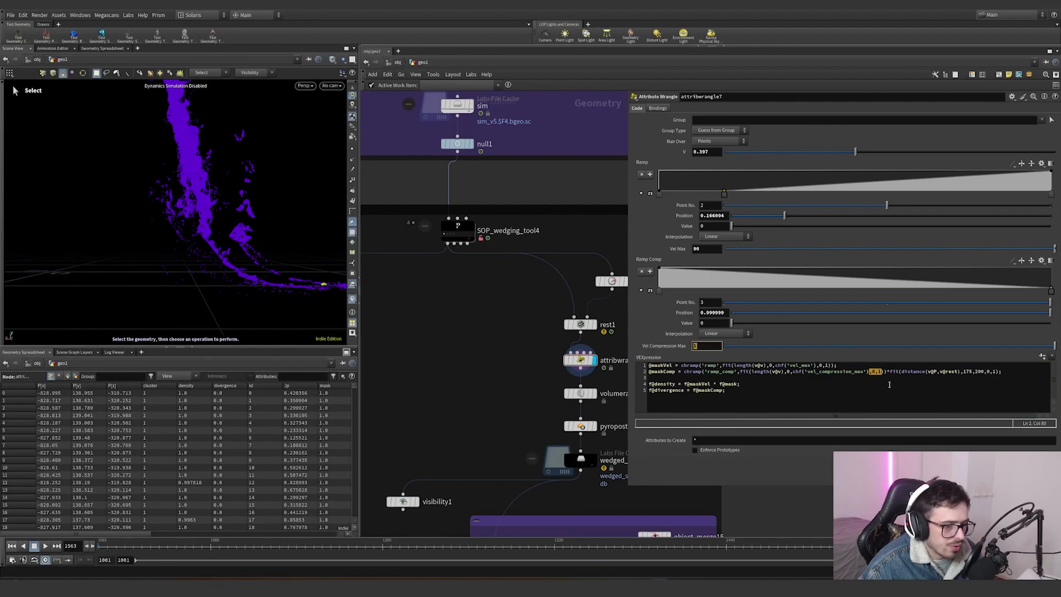
pyautogui.moveTo(889, 372); pyautogui.dragTo(906, 374)
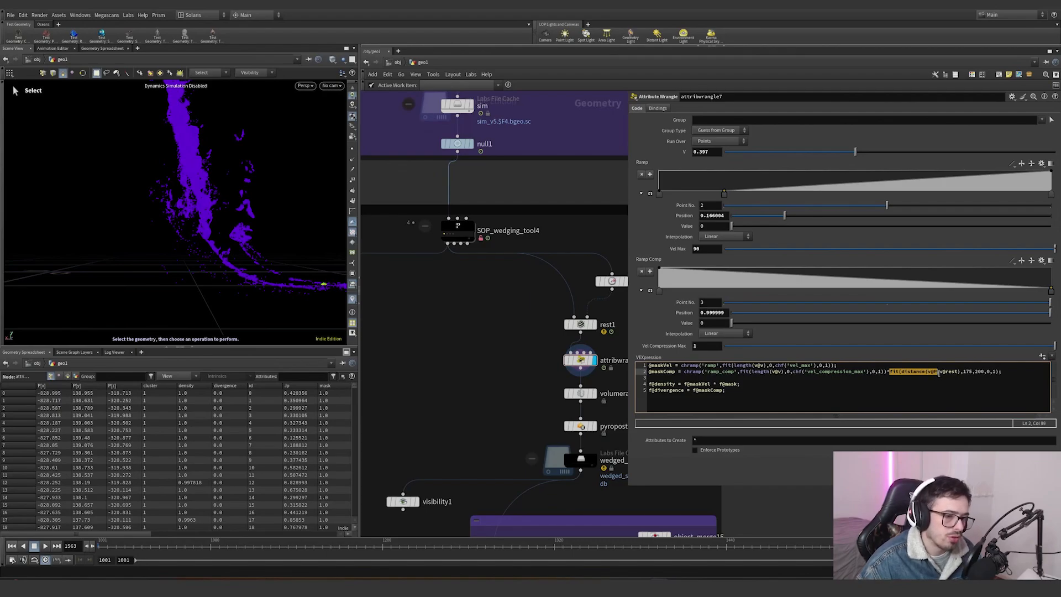
pyautogui.click(963, 373)
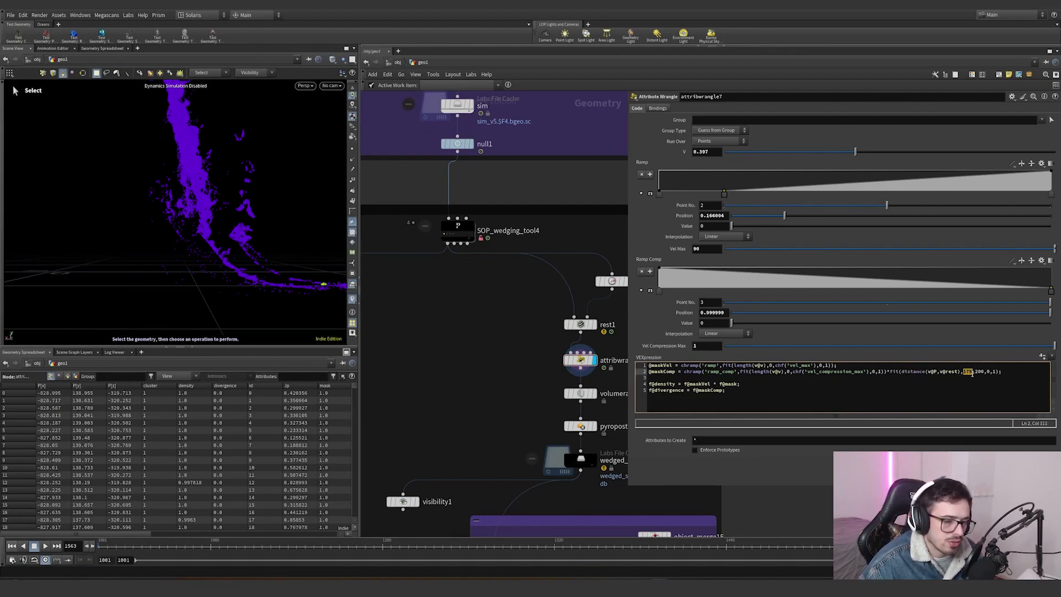
# - Scrub through the simulation frames and orbit the viewport to review the mask visualization
pyautogui.rightClick(234, 170)
pyautogui.click(201, 183)
pyautogui.moveTo(220, 546); pyautogui.dragTo(100, 547)
pyautogui.keyDown('alt'); pyautogui.moveTo(229, 192); pyautogui.dragTo(157, 256); pyautogui.keyUp('alt')
pyautogui.keyDown('alt'); pyautogui.moveTo(206, 138); pyautogui.dragTo(256, 118, button='right'); pyautogui.keyUp('alt')
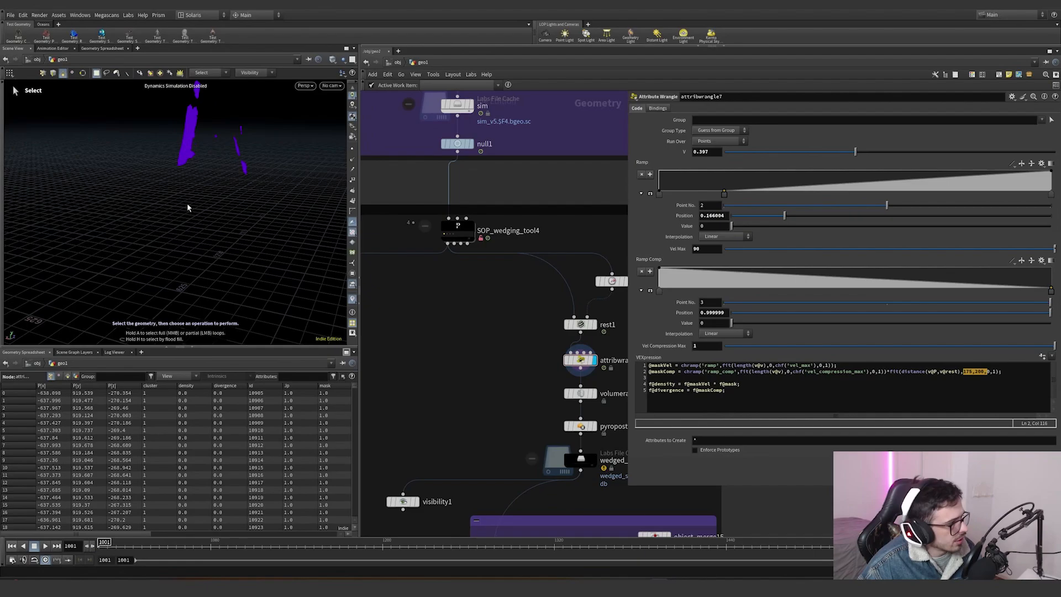
pyautogui.click(664, 544)
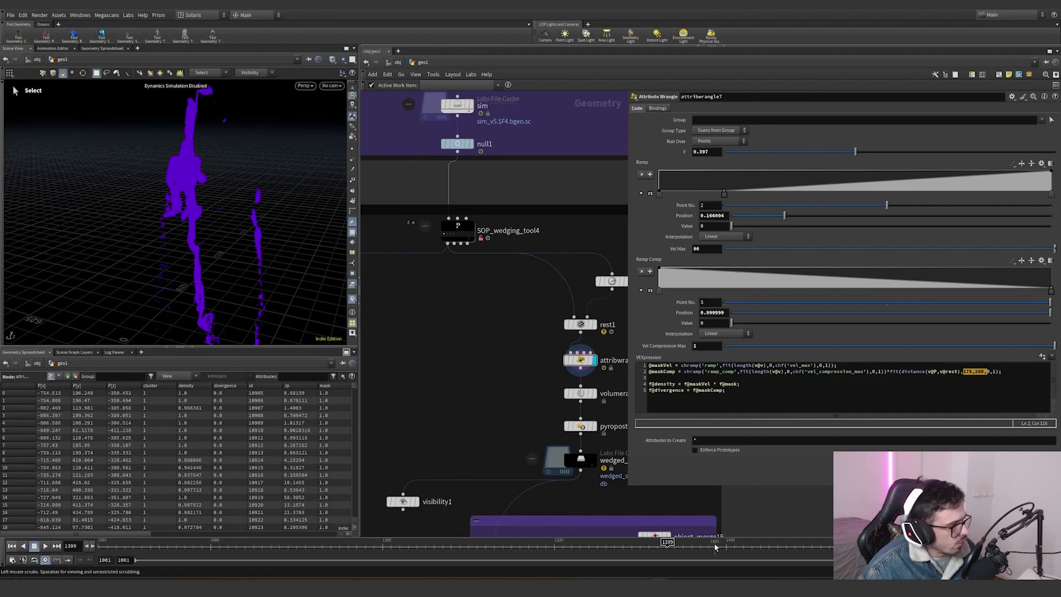
pyautogui.click(751, 542)
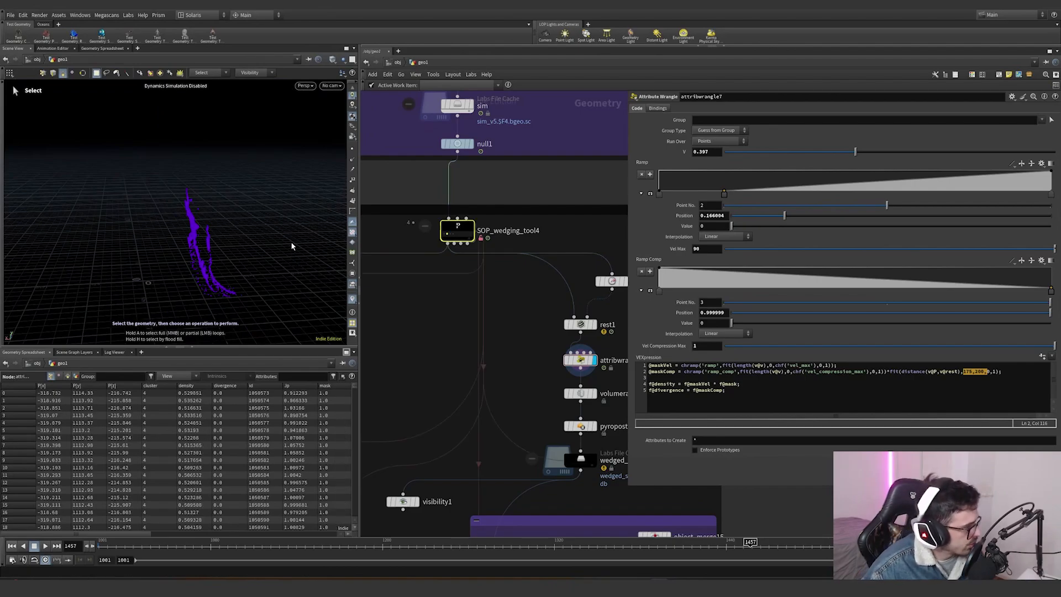
# - Display the SOP wedging tool's bounding boxes, then scrub and orbit through the simulation to check them
pyautogui.keyDown('alt'); pyautogui.moveTo(267, 261); pyautogui.dragTo(300, 302); pyautogui.keyUp('alt')
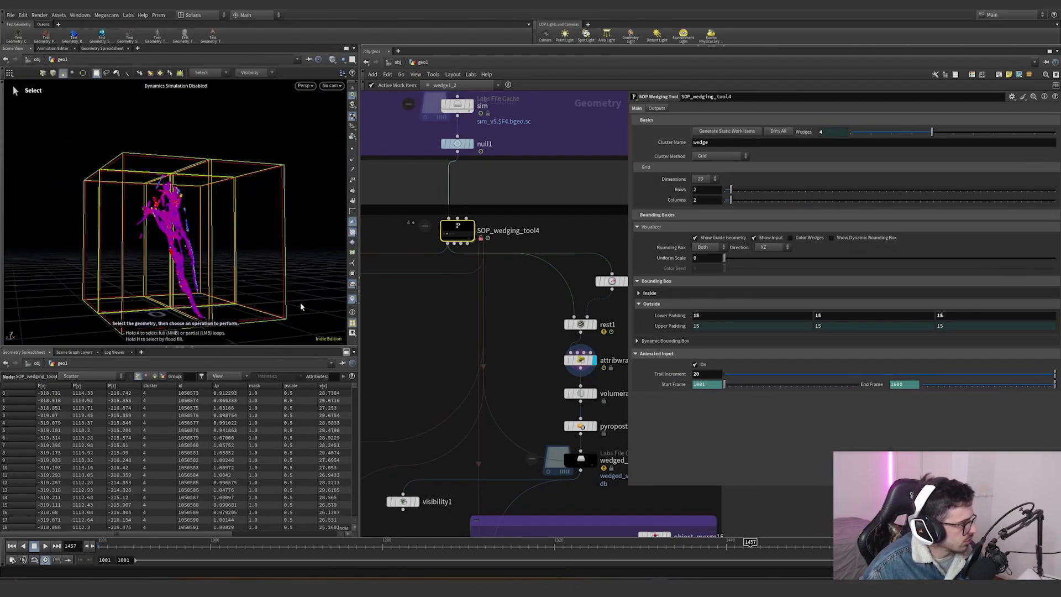
pyautogui.click(465, 357)
pyautogui.keyDown('alt'); pyautogui.moveTo(183, 277); pyautogui.dragTo(188, 212); pyautogui.keyUp('alt')
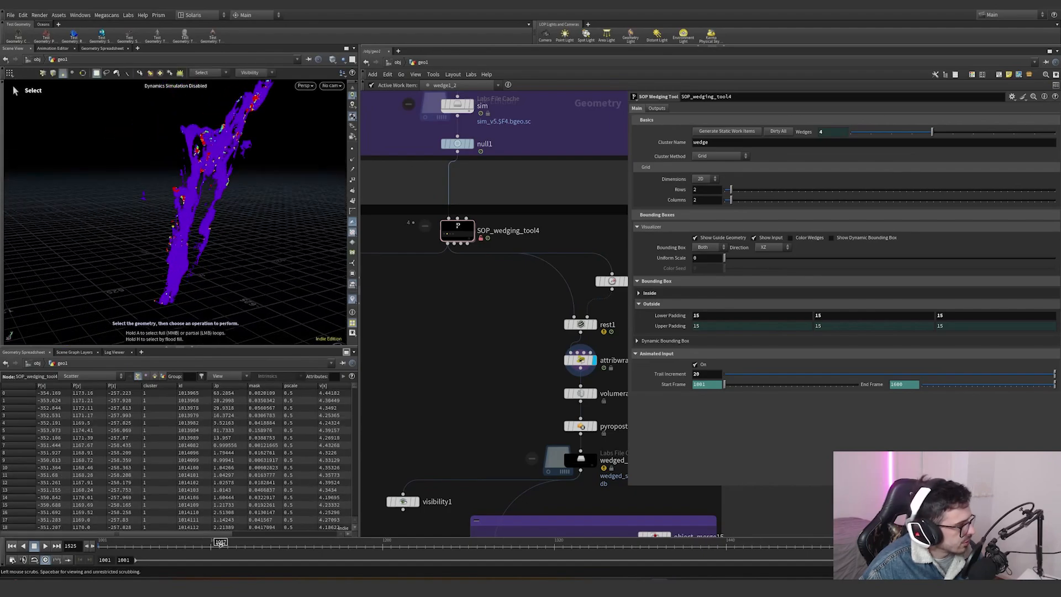
pyautogui.click(220, 542)
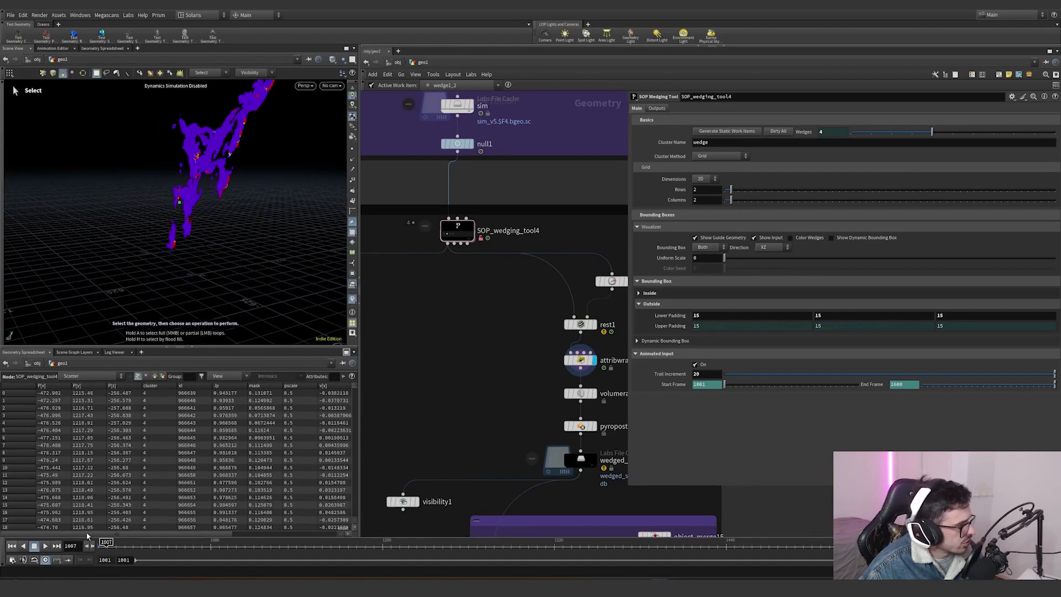
pyautogui.click(871, 545)
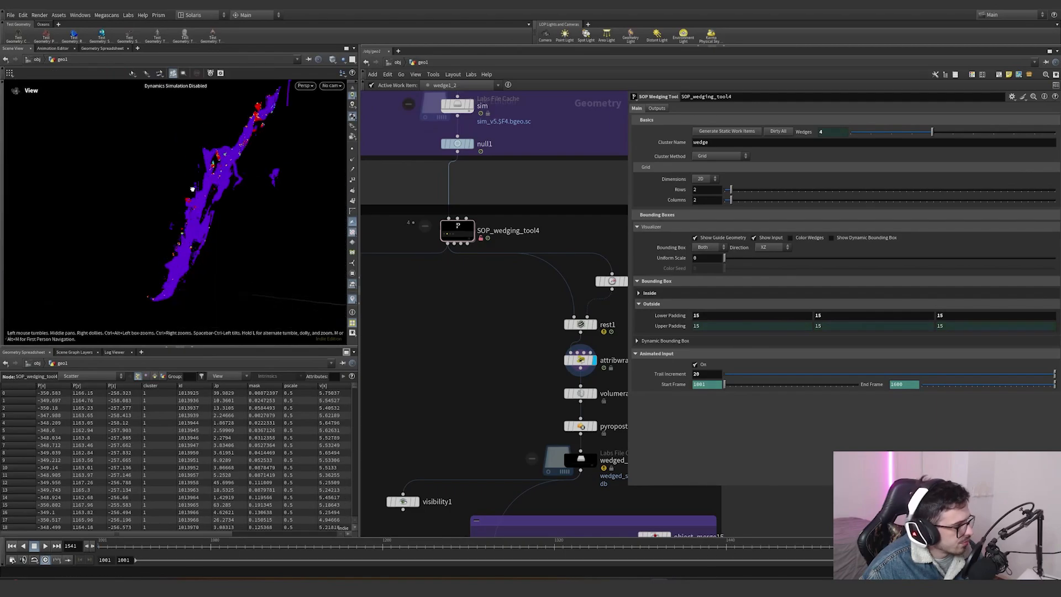
pyautogui.keyDown('alt'); pyautogui.moveTo(193, 189); pyautogui.dragTo(156, 243); pyautogui.keyUp('alt')
pyautogui.moveTo(206, 218); pyautogui.dragTo(293, 232)
pyautogui.press('s')
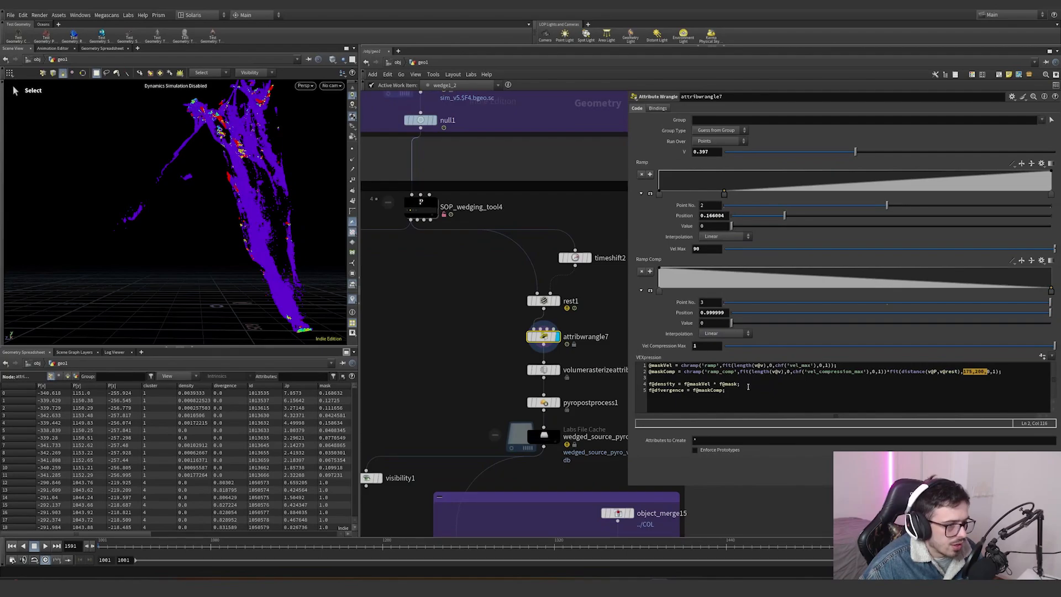
# - Enable the mask visualizer and orbit around the simulation to inspect the combined mask
pyautogui.moveTo(747, 387); pyautogui.dragTo(716, 387)
pyautogui.click(741, 385)
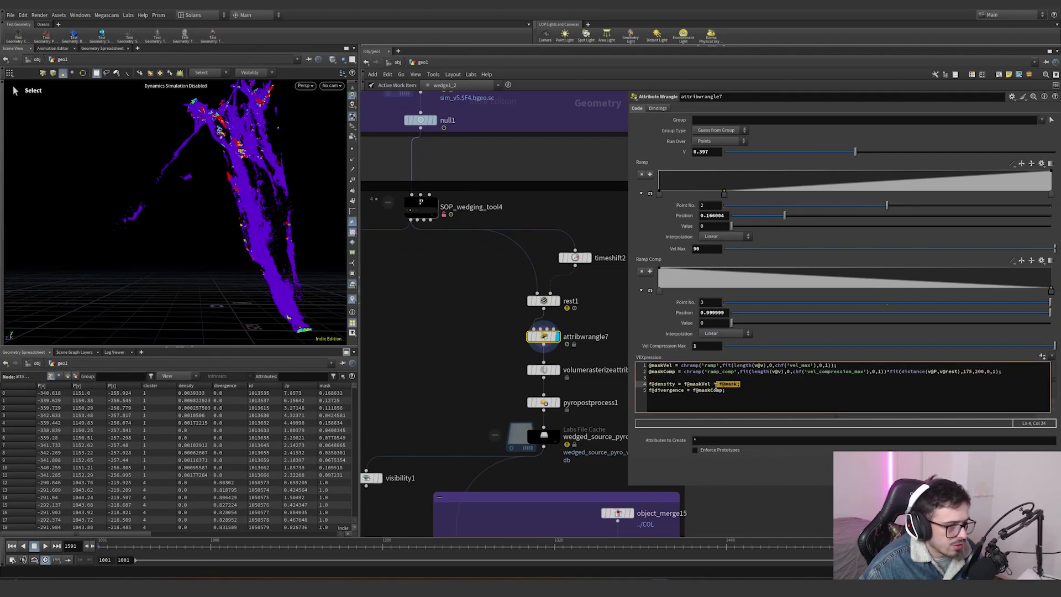
pyautogui.hotkey('ctrl', 'Up')
pyautogui.click(352, 299)
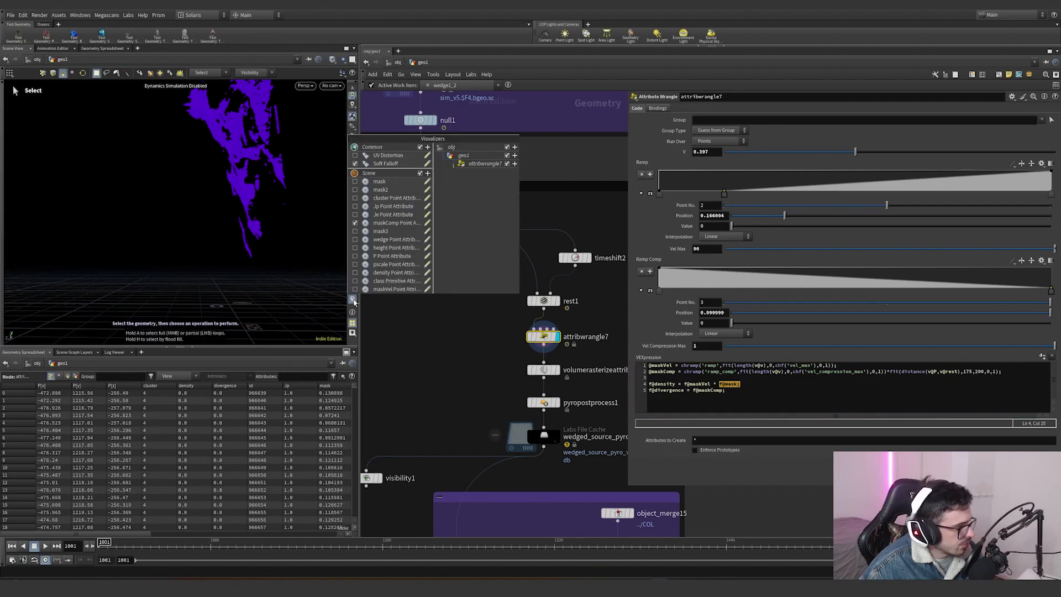
pyautogui.click(355, 182)
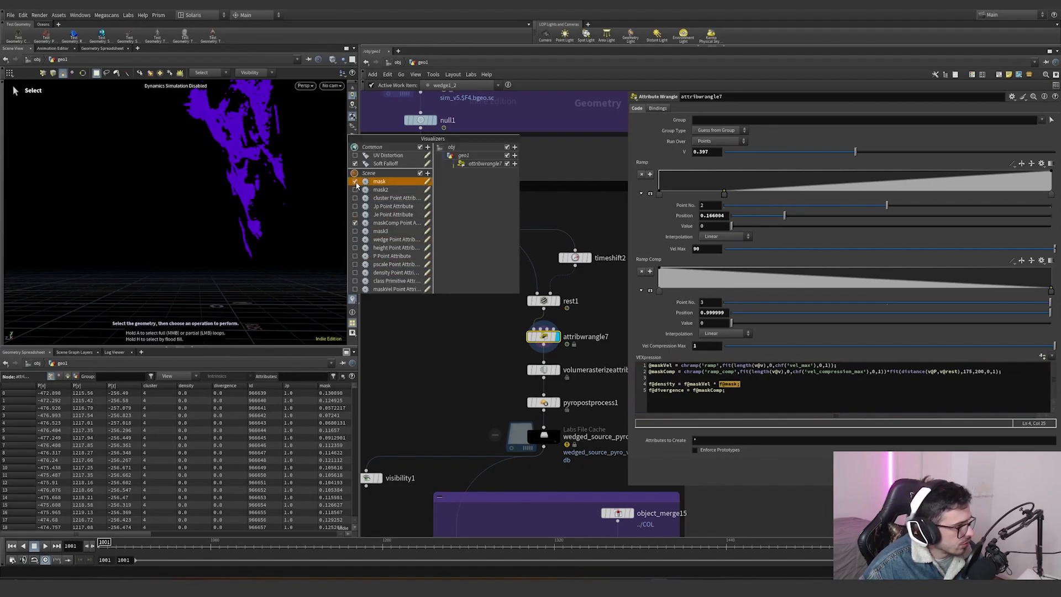
pyautogui.click(446, 380)
pyautogui.keyDown('alt'); pyautogui.moveTo(265, 221); pyautogui.dragTo(243, 193); pyautogui.keyUp('alt')
pyautogui.keyDown('alt'); pyautogui.moveTo(243, 193); pyautogui.dragTo(206, 287, button='middle'); pyautogui.keyUp('alt')
pyautogui.keyDown('alt'); pyautogui.moveTo(206, 286); pyautogui.dragTo(240, 213, button='right'); pyautogui.keyUp('alt')
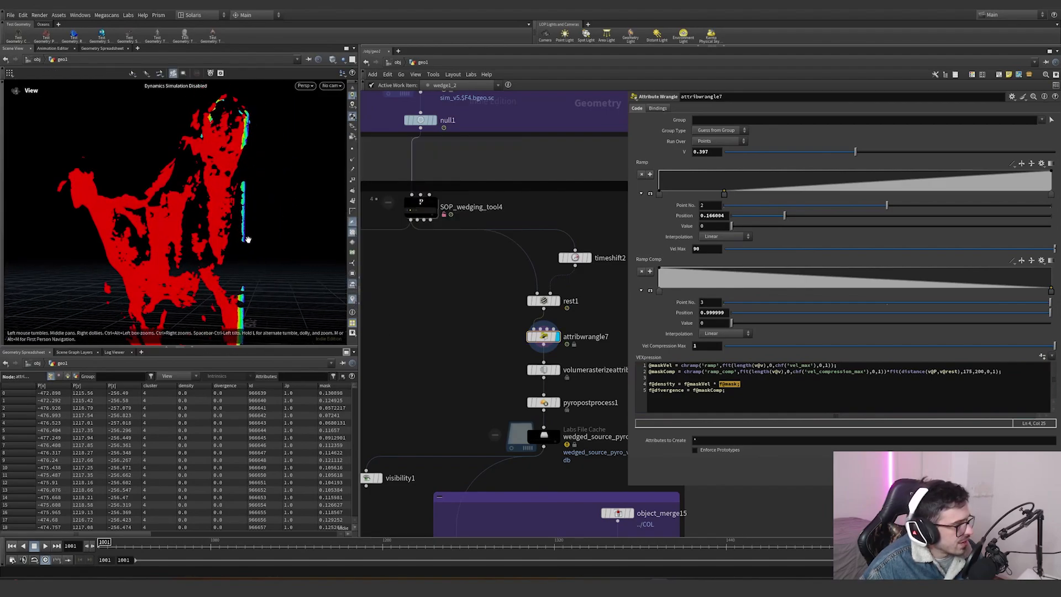
pyautogui.press('s')
pyautogui.moveTo(456, 271); pyautogui.dragTo(466, 302)
pyautogui.keyDown('alt'); pyautogui.moveTo(245, 161); pyautogui.dragTo(177, 224); pyautogui.keyUp('alt')
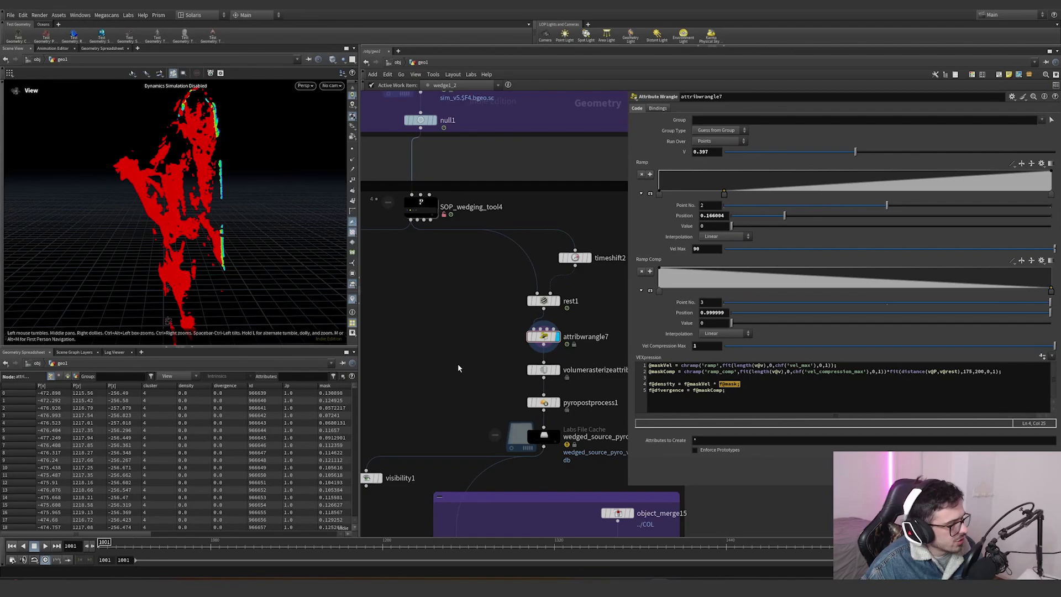
# - Examine the wrangle lines that multiply density and divergence by the masks
pyautogui.moveTo(739, 384); pyautogui.dragTo(642, 382)
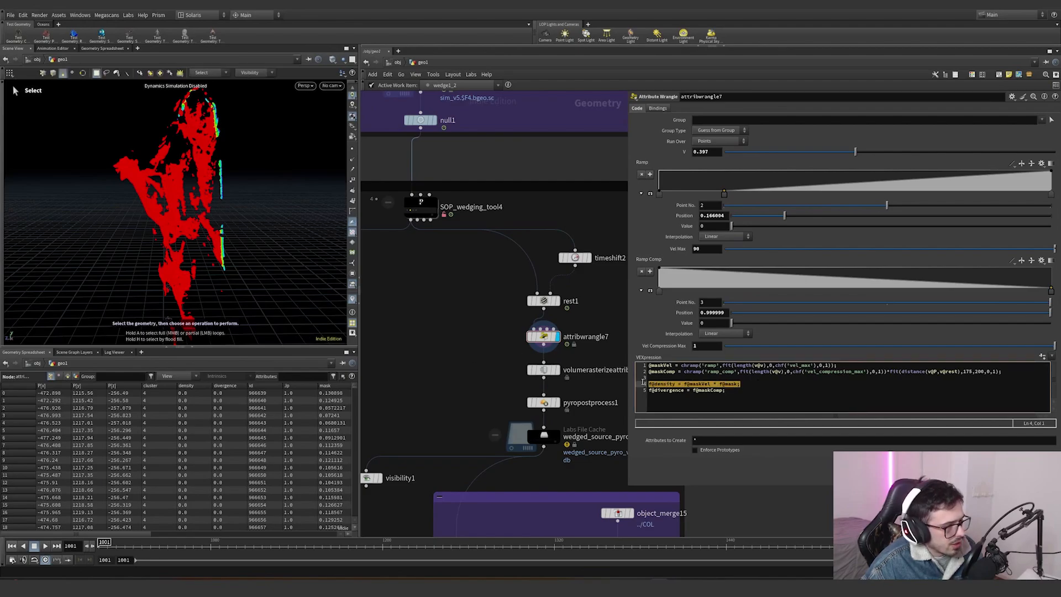
pyautogui.moveTo(726, 391); pyautogui.dragTo(654, 391)
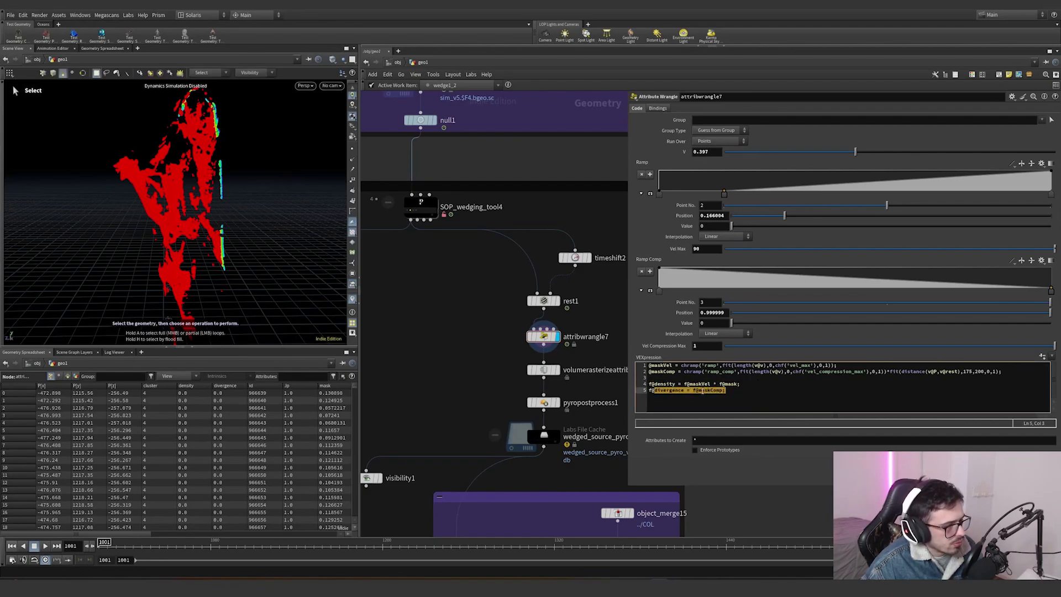
pyautogui.moveTo(735, 390); pyautogui.dragTo(648, 391)
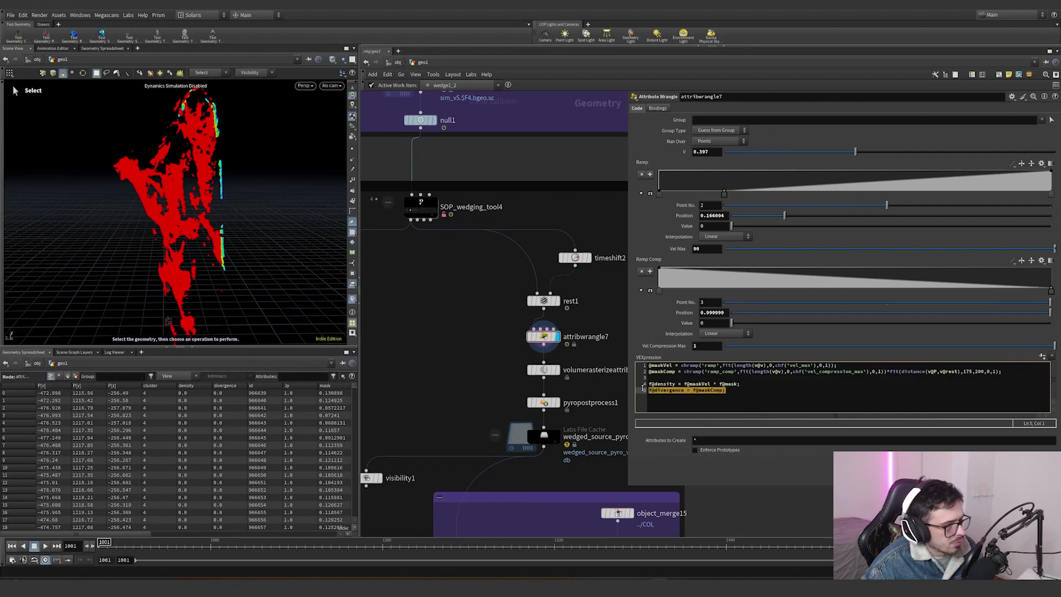
# - Inspect the Volume Rasterize Attributes node's attributes and voxel size, scrubbing the timeline to check the volume
pyautogui.scroll(-2, 479, 345)
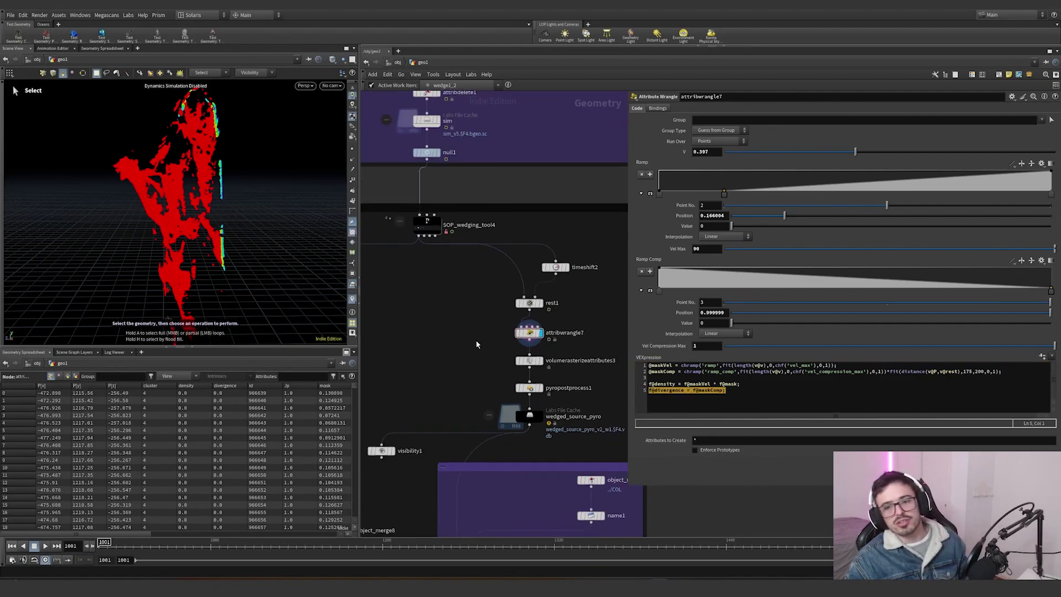
pyautogui.moveTo(476, 345); pyautogui.dragTo(477, 304, button='middle')
pyautogui.scroll(2, 555, 345)
pyautogui.click(522, 315)
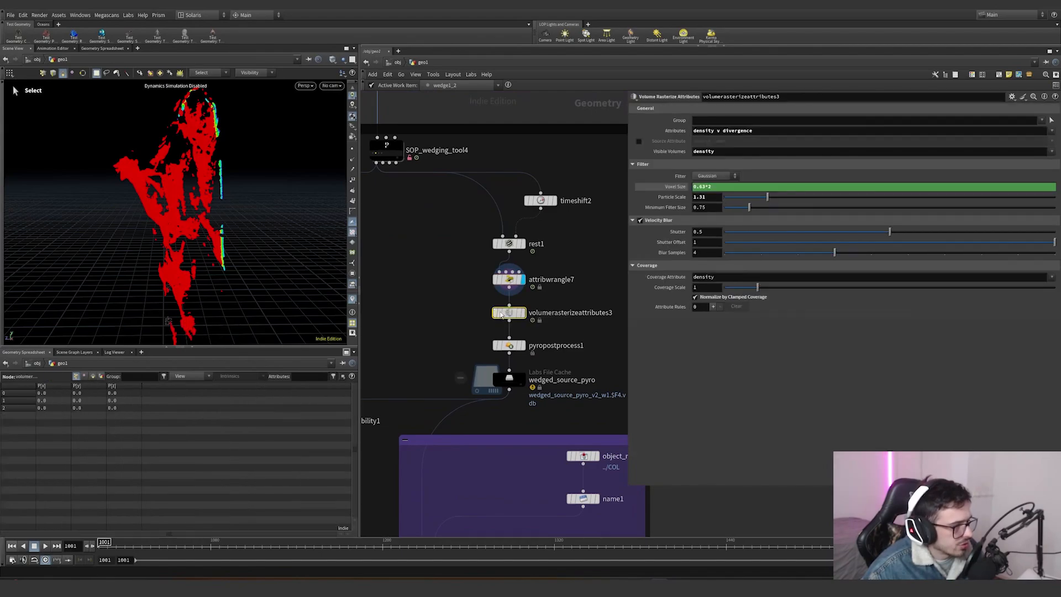
pyautogui.click(522, 313)
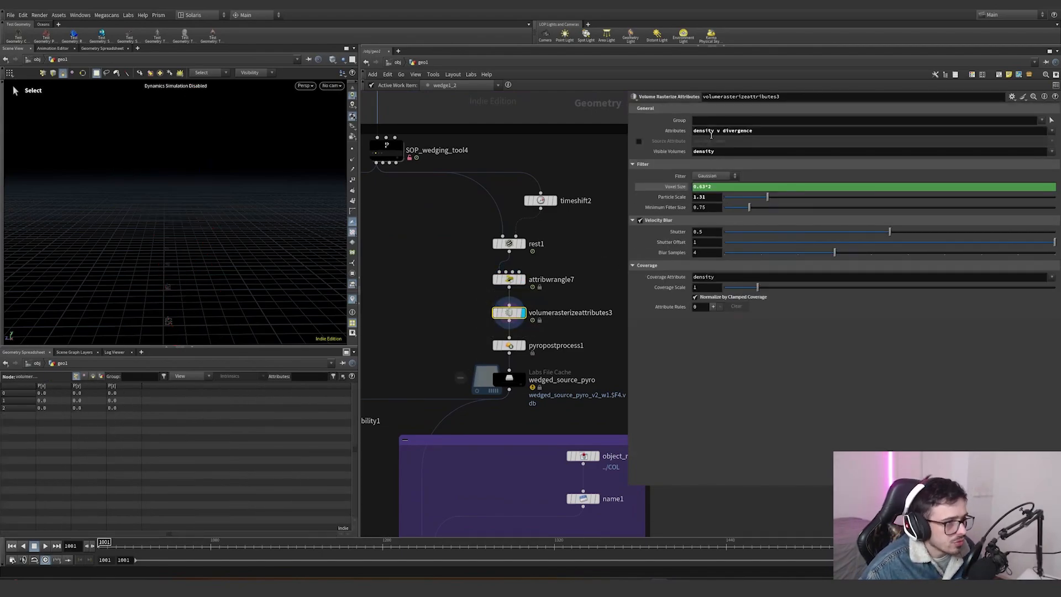
pyautogui.click(710, 131)
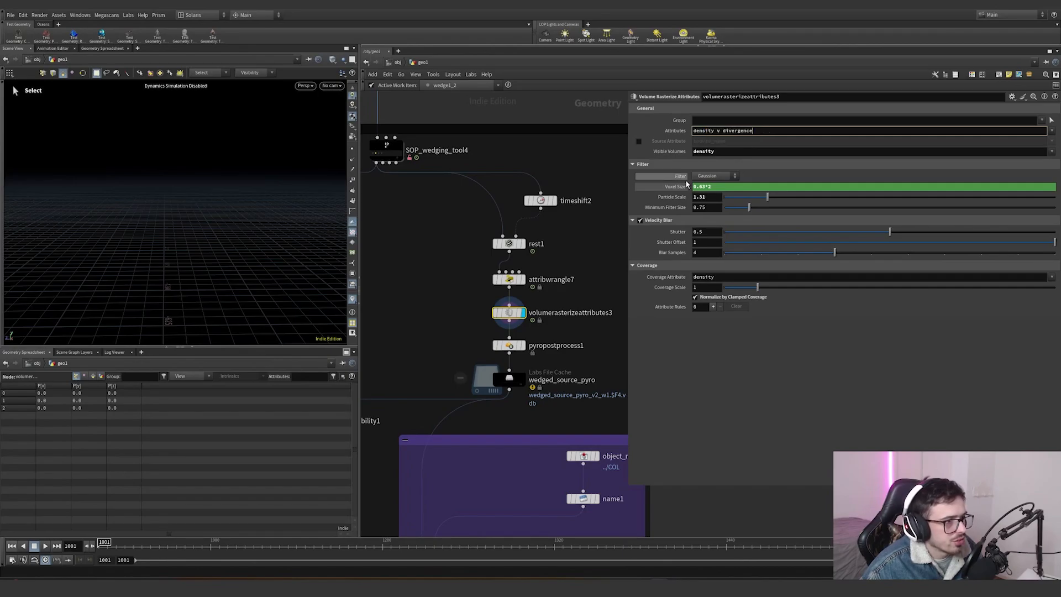
pyautogui.click(675, 186)
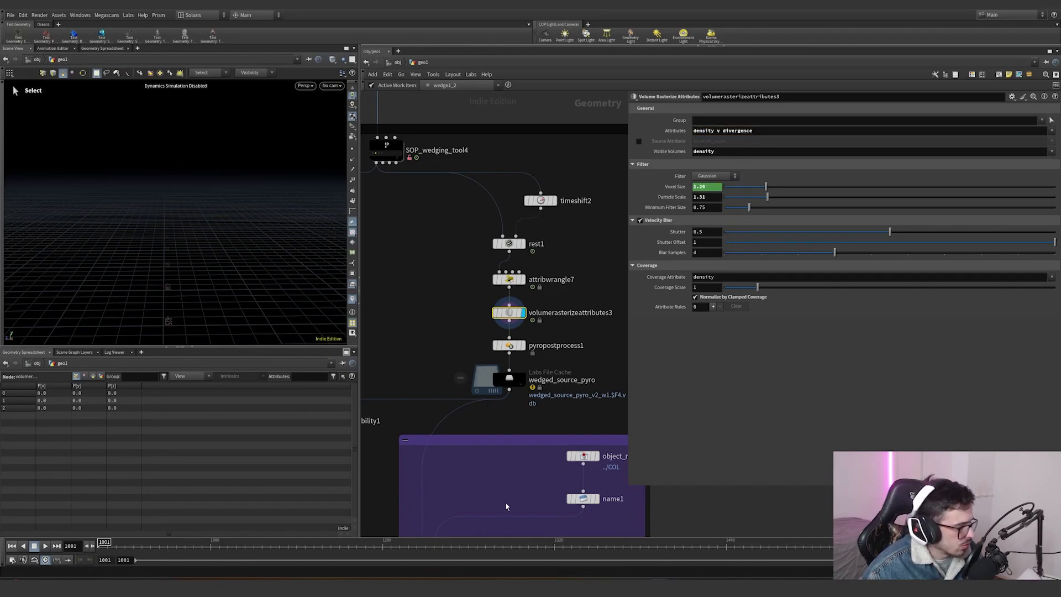
pyautogui.click(452, 545)
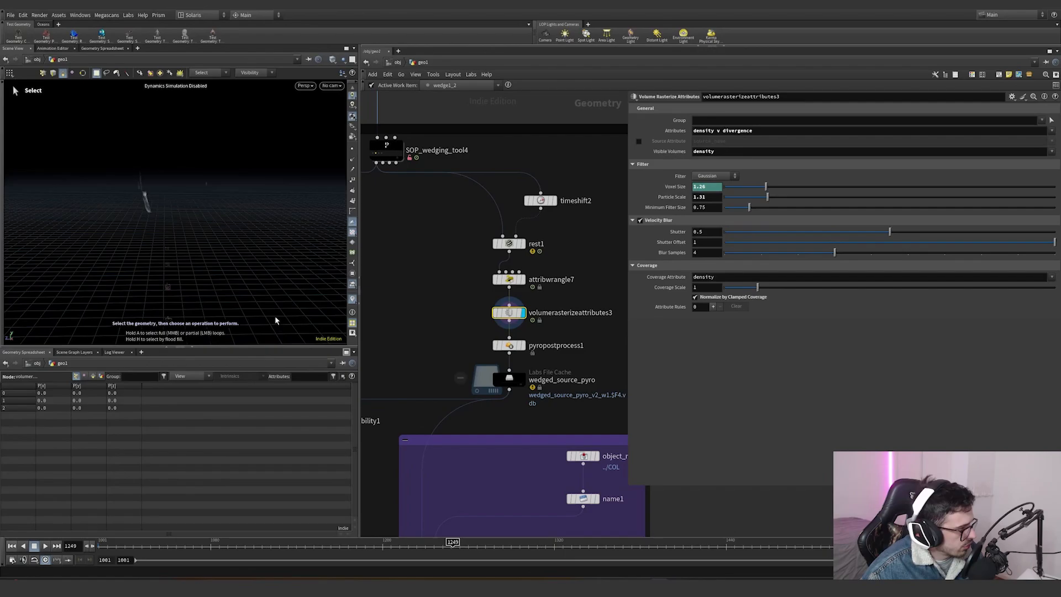
pyautogui.click(742, 545)
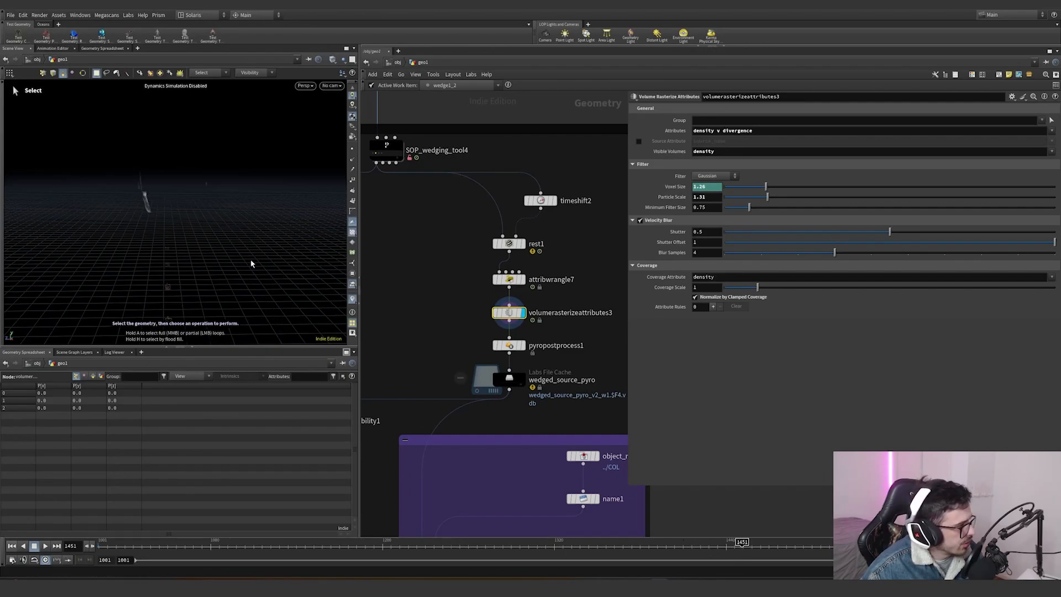
pyautogui.press('Escape')
pyautogui.keyDown('alt'); pyautogui.moveTo(178, 138); pyautogui.dragTo(230, 200); pyautogui.keyUp('alt')
# - Inspect the pyro post-process node and the wedged_source_pyro File Cache settings
pyautogui.click(509, 346)
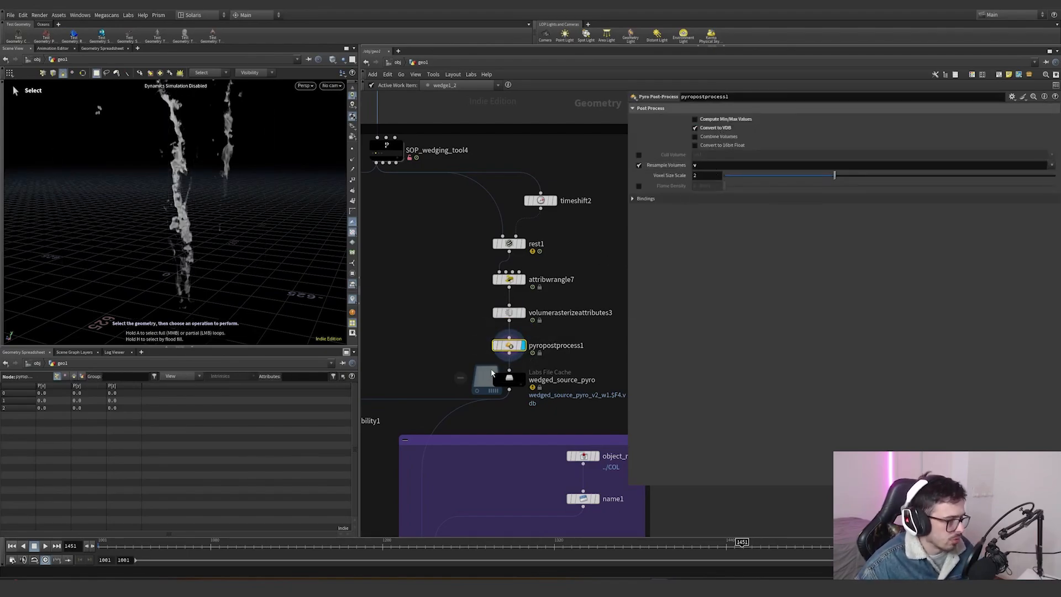
pyautogui.click(522, 378)
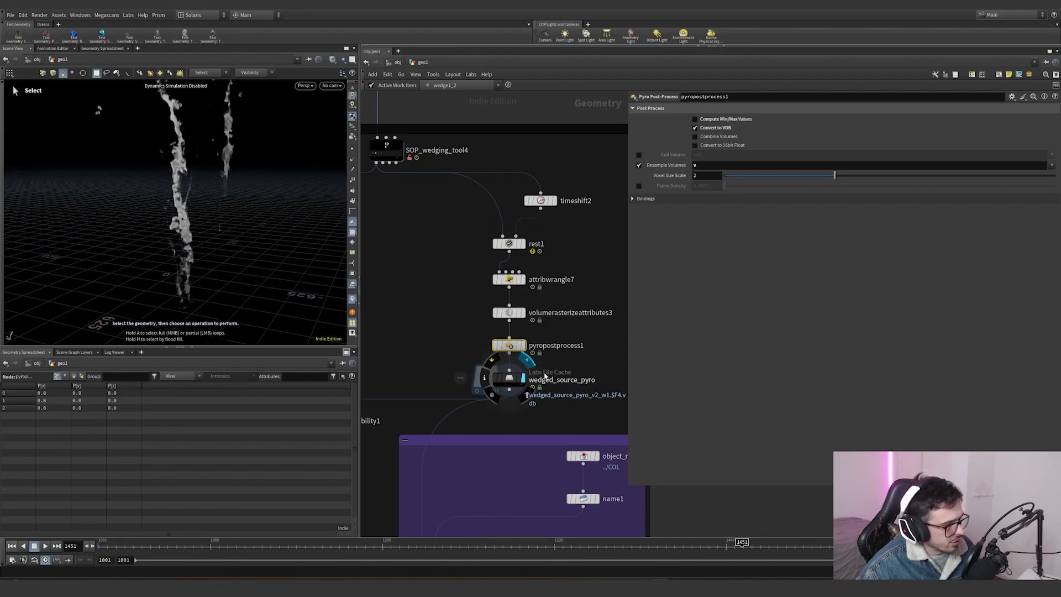
pyautogui.click(544, 376)
# - Create a source File Cache from the SOP wedging tool's outputs and open its Wedging section
pyautogui.moveTo(439, 185); pyautogui.dragTo(501, 199, button='middle')
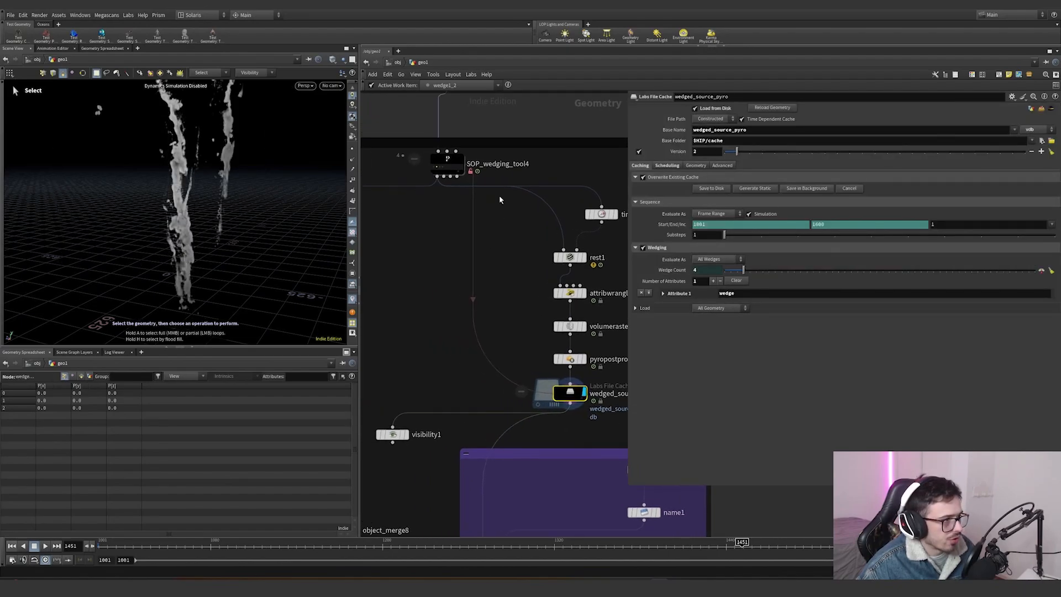
pyautogui.scroll(-3, 476, 230)
pyautogui.moveTo(489, 219); pyautogui.dragTo(443, 183)
pyautogui.moveTo(382, 236); pyautogui.dragTo(502, 237, button='middle')
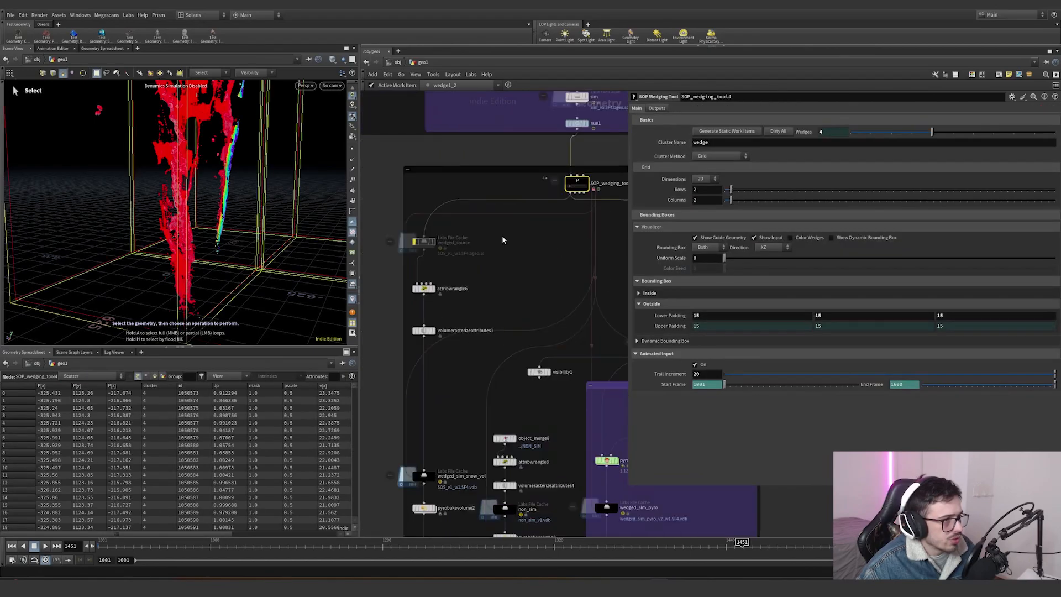
pyautogui.click(657, 108)
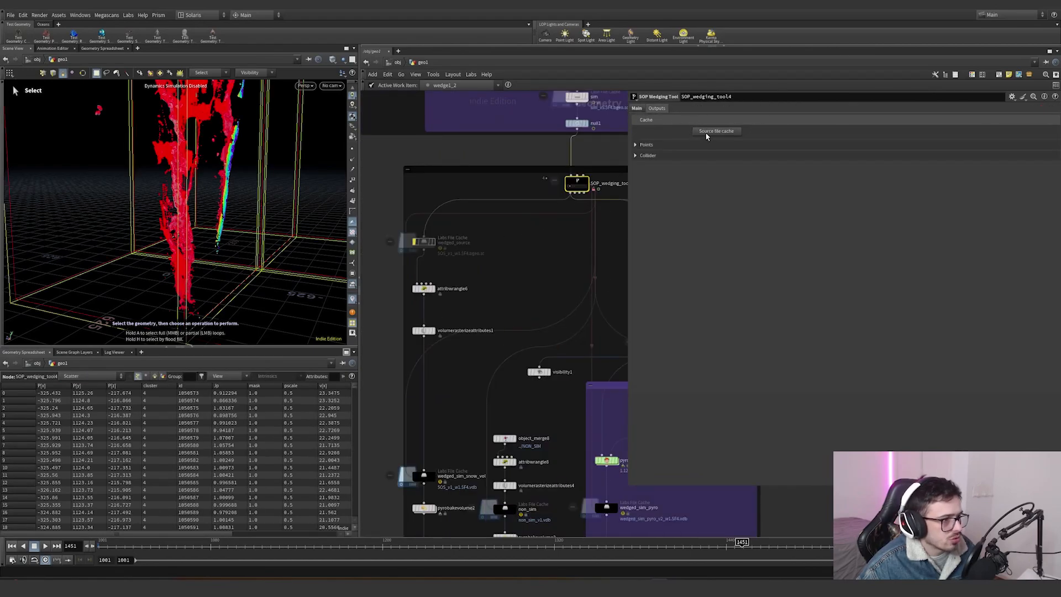
pyautogui.click(710, 132)
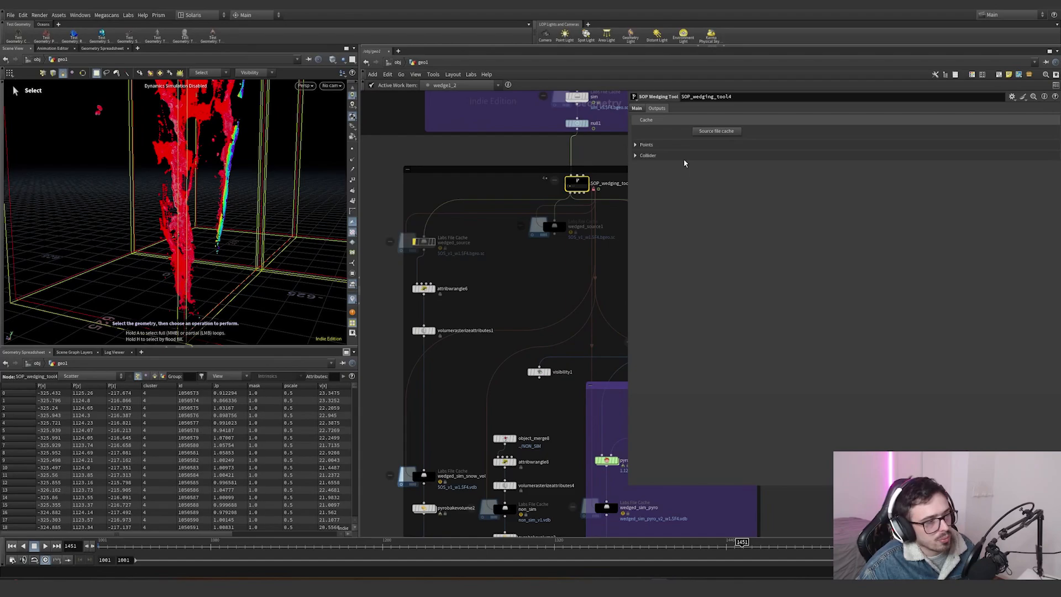
pyautogui.click(551, 249)
pyautogui.click(635, 247)
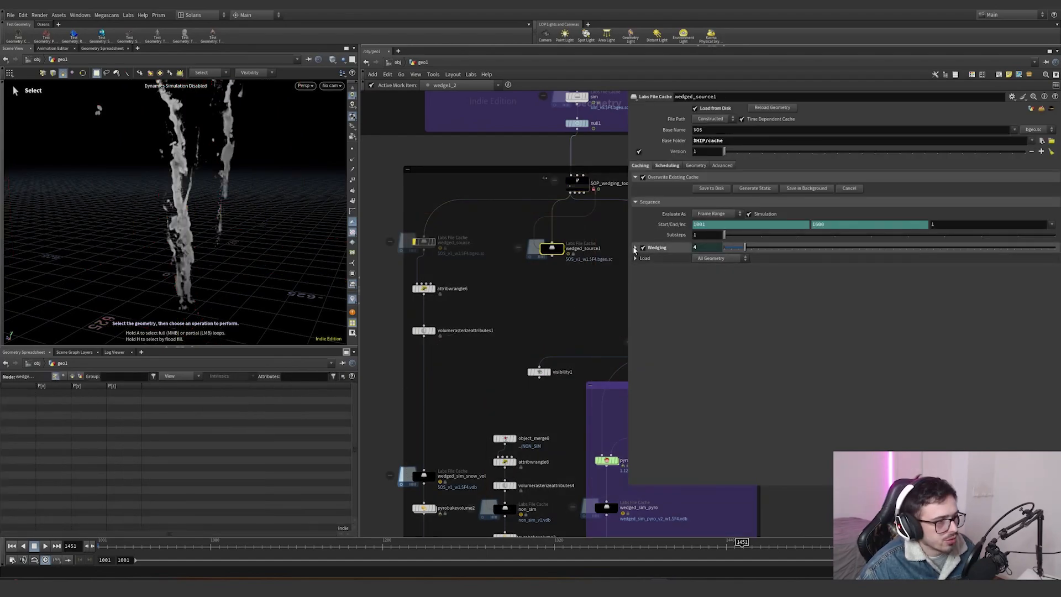
# - Delete the newly created source File Cache node and select the wedged_source_pyro cache instead
pyautogui.press('Delete')
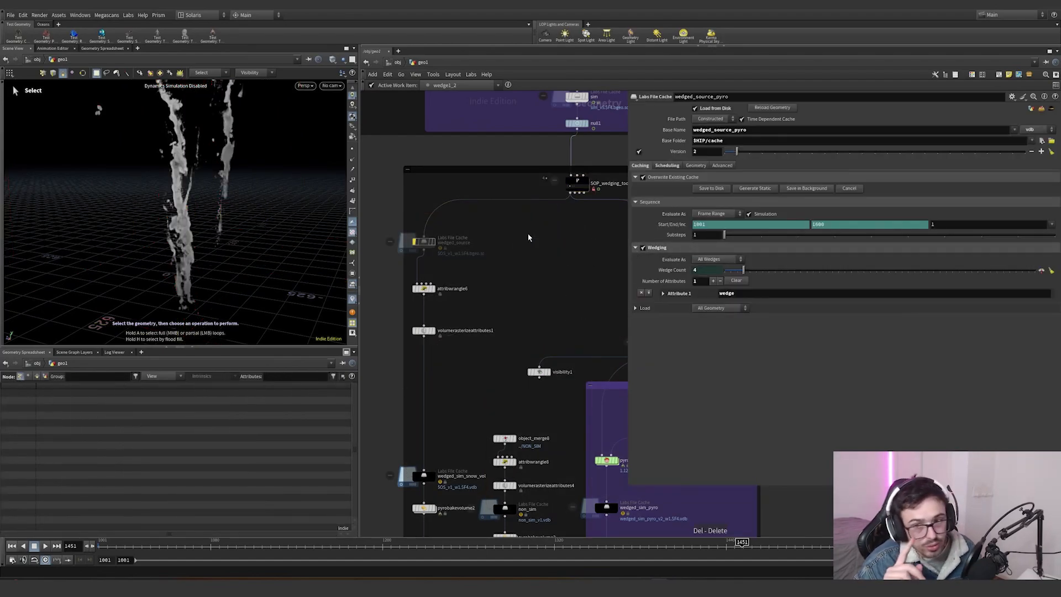
pyautogui.moveTo(589, 241); pyautogui.dragTo(475, 216, button='middle')
pyautogui.scroll(3, 528, 345)
pyautogui.click(558, 298)
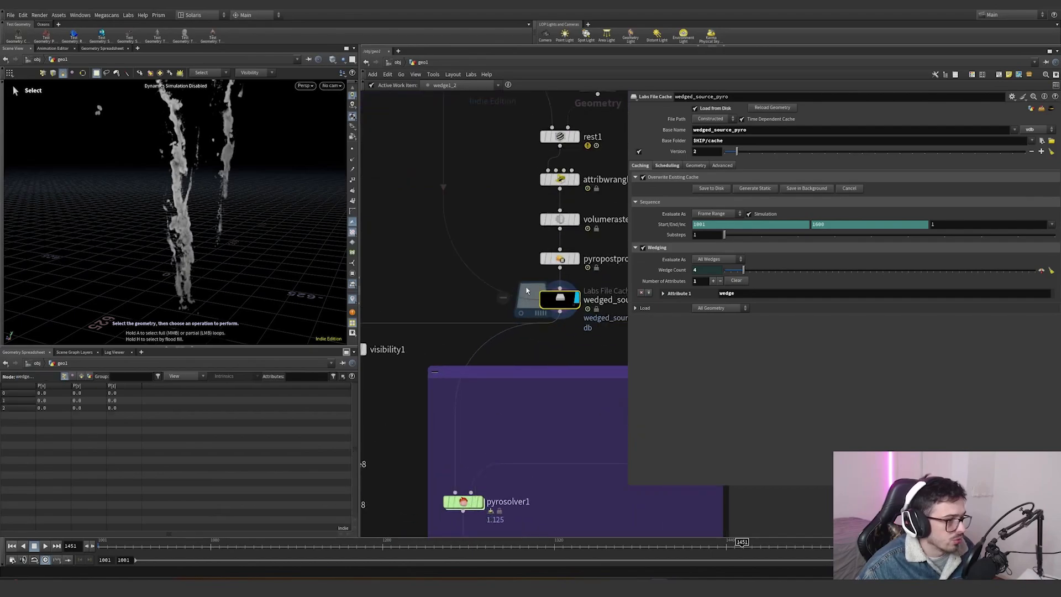
# - Review the wedged_source_pyro cache's Scheduling and Caching tabs and pick one of its wedge work items
pyautogui.scroll(-3, 476, 233)
pyautogui.click(668, 165)
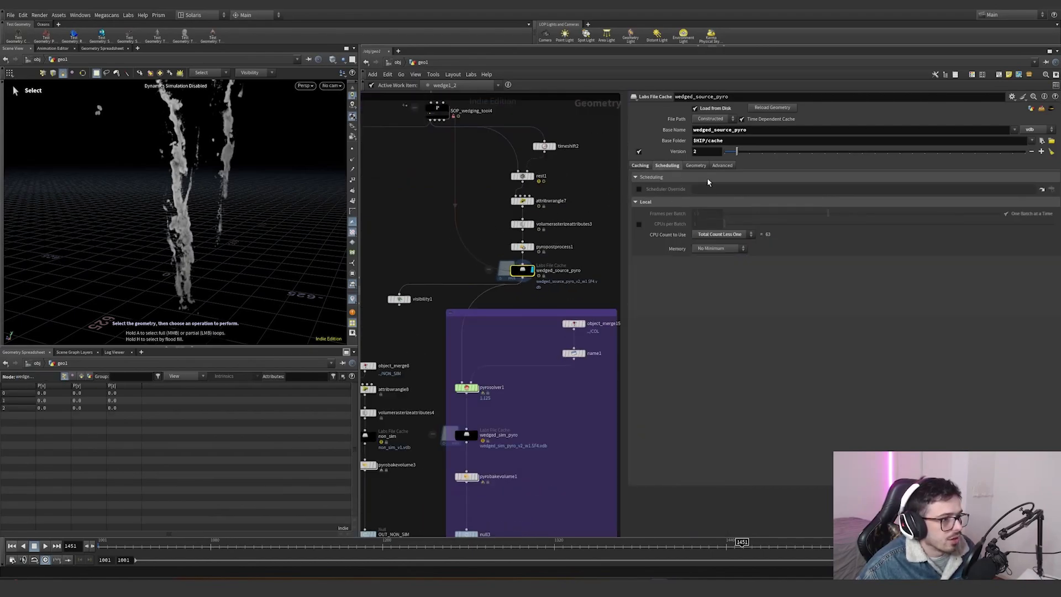
pyautogui.click(640, 165)
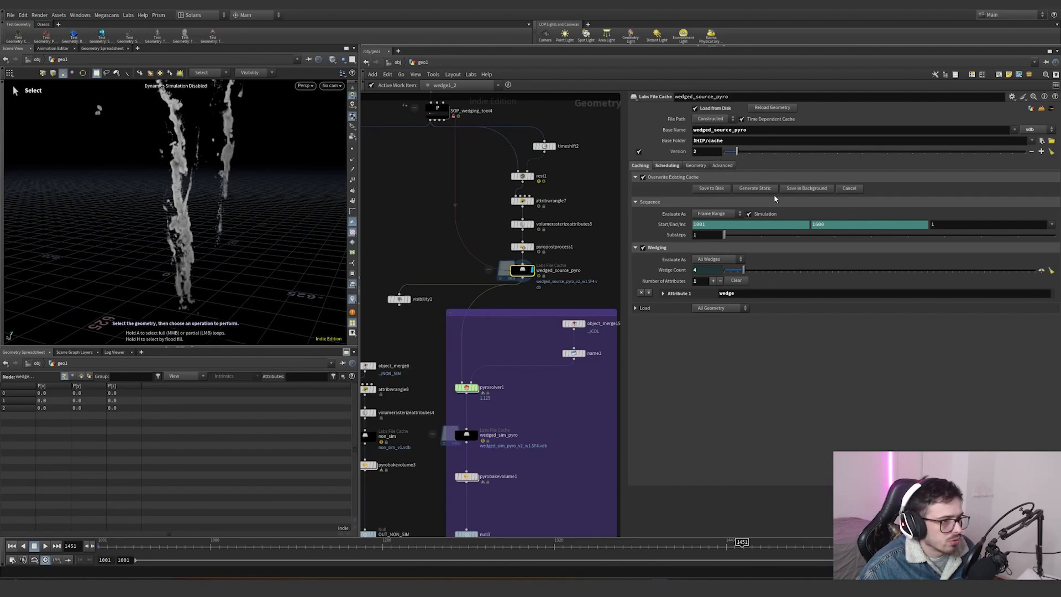
pyautogui.scroll(5, 522, 279)
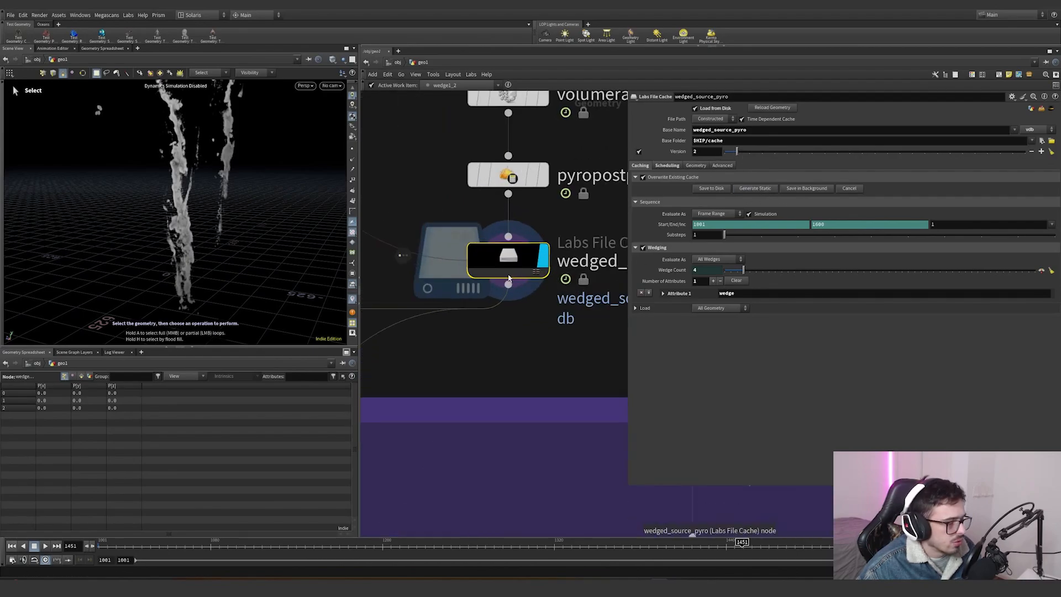
pyautogui.click(508, 278)
pyautogui.click(483, 275)
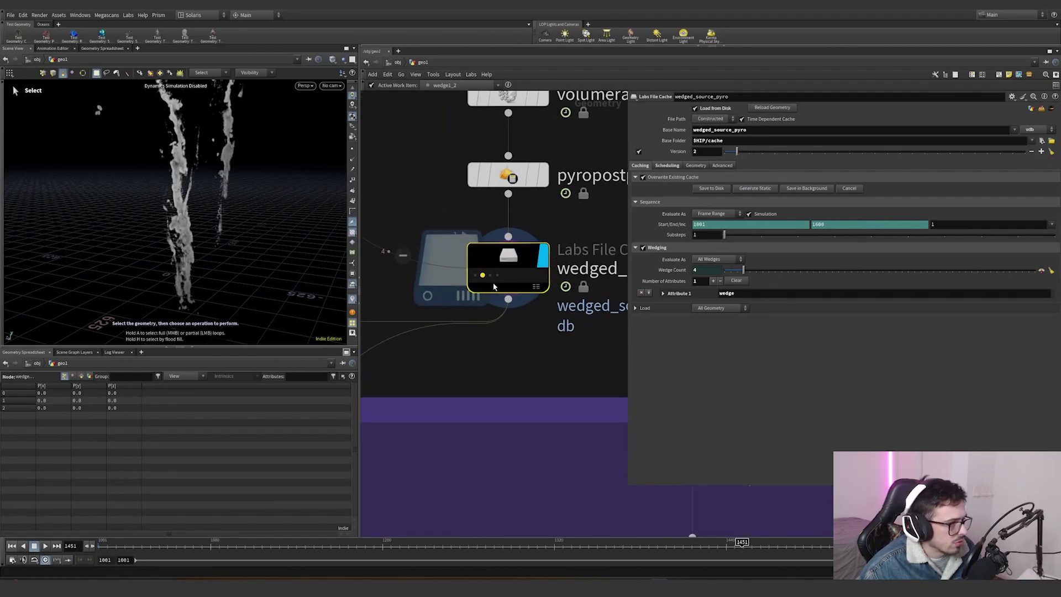
pyautogui.click(536, 332)
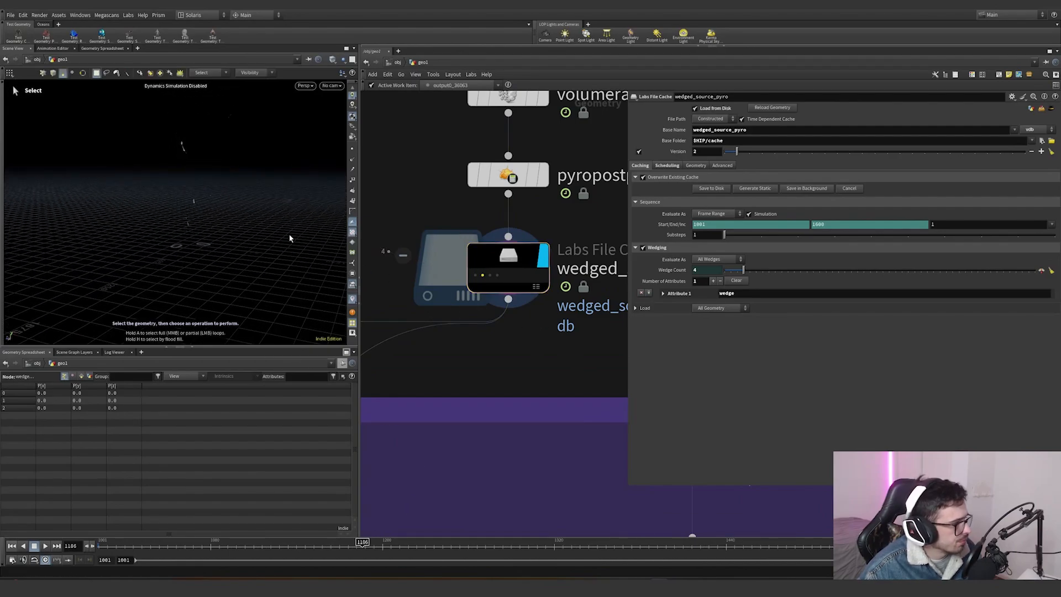
# - Examine the source attribute wrangle and Volume Rasterize Attributes nodes for that wedge, scrubbing the timeline and orbiting the viewport
pyautogui.press('h')
pyautogui.scroll(5, 449, 265)
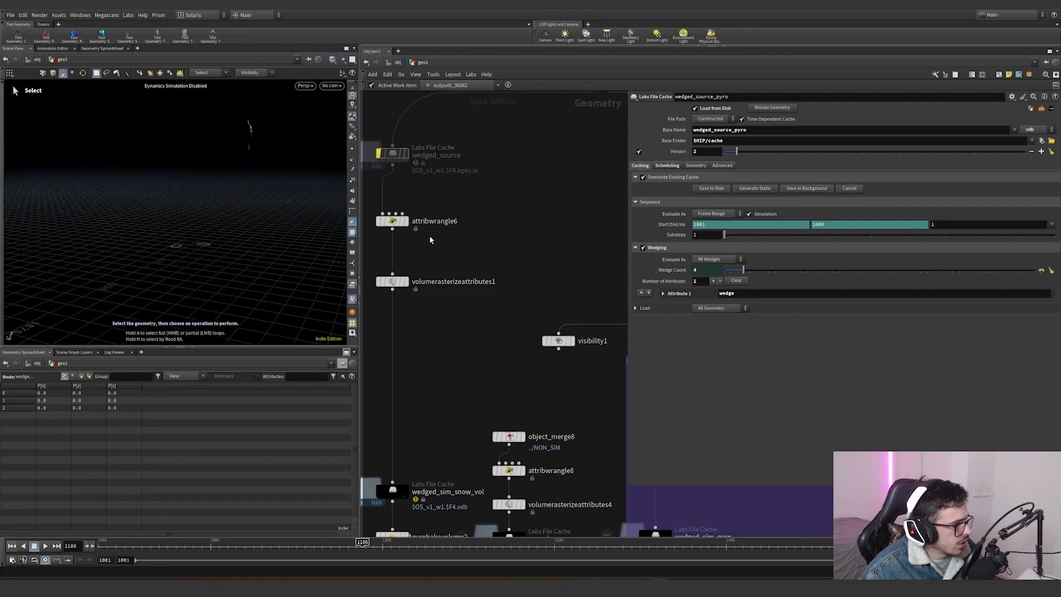
pyautogui.click(408, 245)
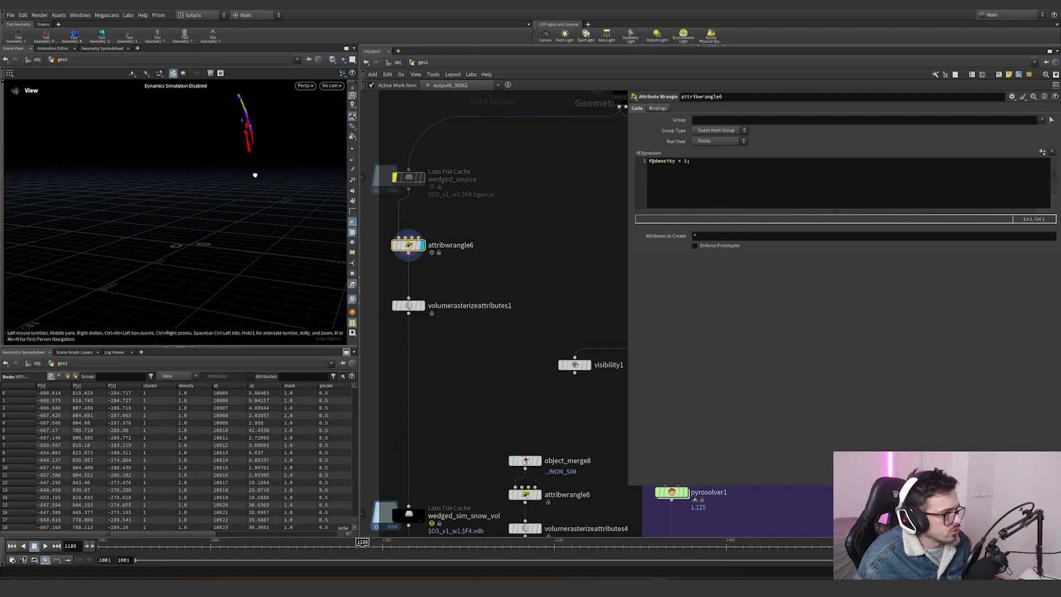
pyautogui.keyDown('alt'); pyautogui.moveTo(253, 170); pyautogui.dragTo(196, 182); pyautogui.keyUp('alt')
pyautogui.click(424, 309)
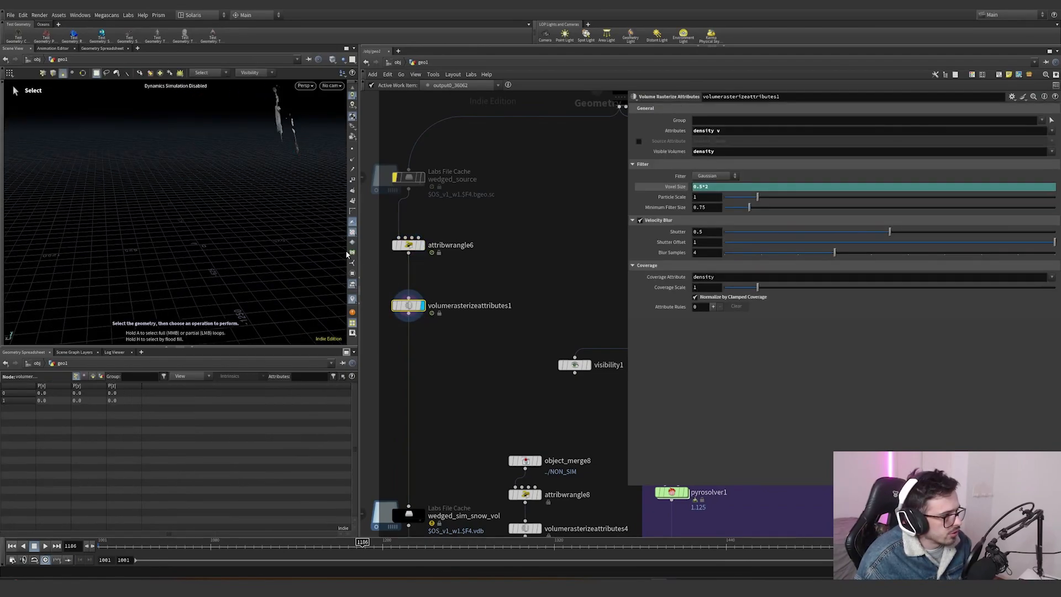
pyautogui.press('s')
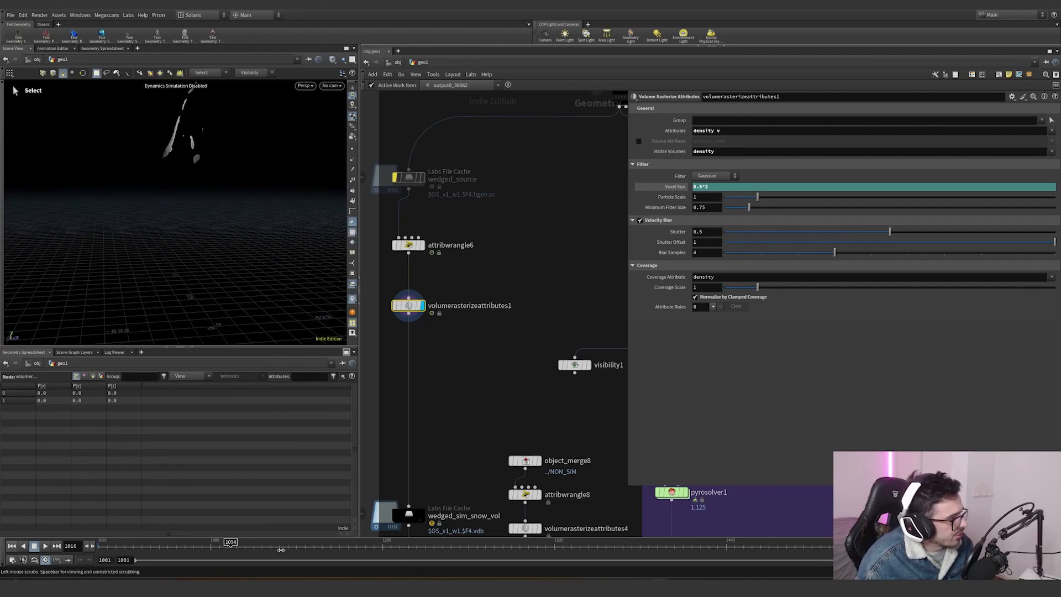
pyautogui.click(321, 550)
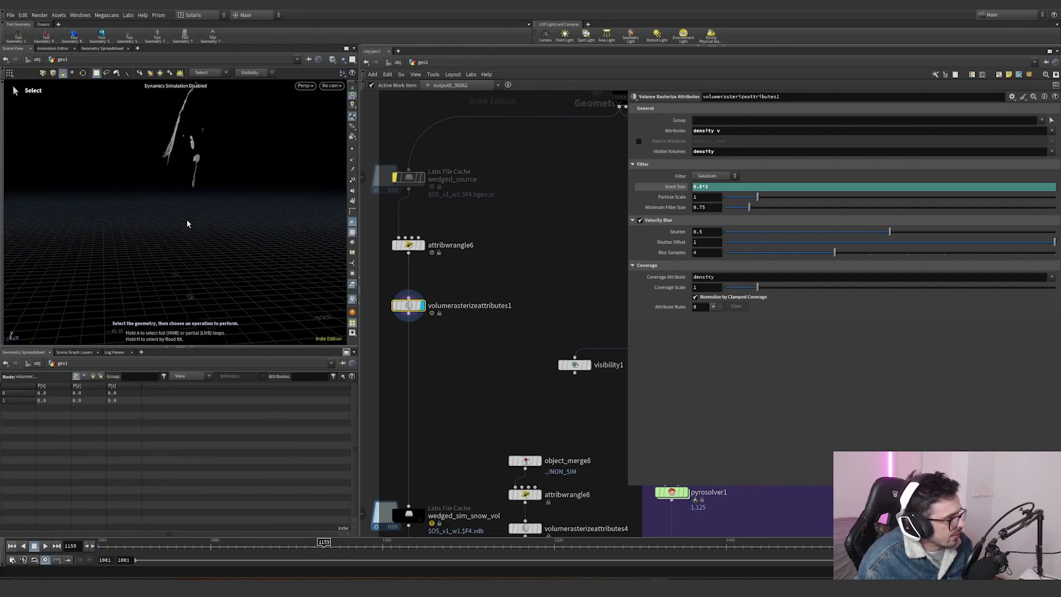
pyautogui.keyDown('alt'); pyautogui.moveTo(191, 187); pyautogui.dragTo(240, 175); pyautogui.keyUp('alt')
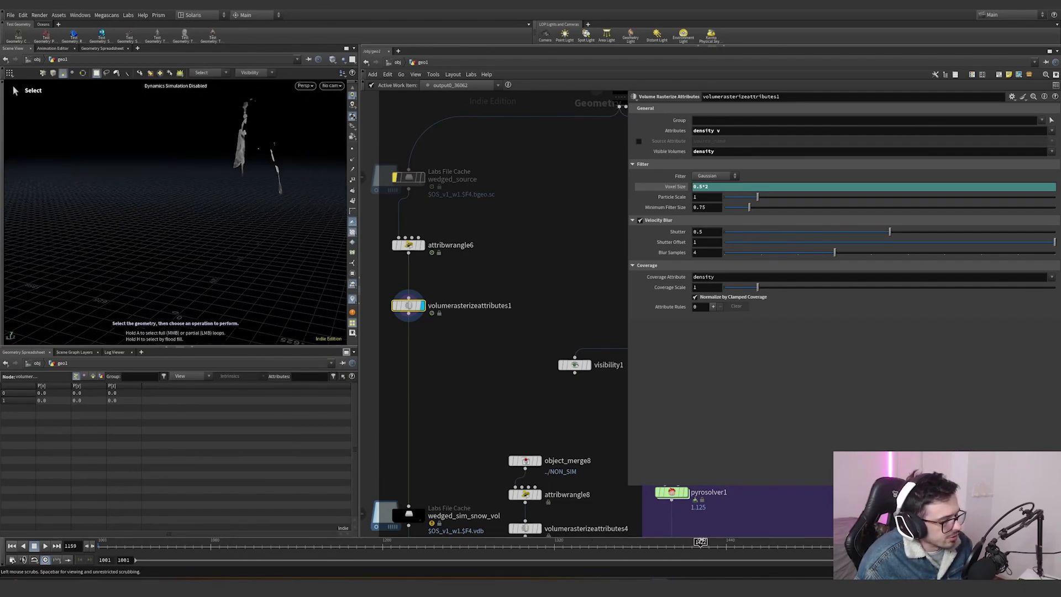
pyautogui.keyDown('alt'); pyautogui.moveTo(243, 224); pyautogui.dragTo(158, 201); pyautogui.keyUp('alt')
pyautogui.keyDown('alt'); pyautogui.moveTo(159, 201); pyautogui.dragTo(339, 217, button='right'); pyautogui.keyUp('alt')
pyautogui.keyDown('alt'); pyautogui.moveTo(340, 217); pyautogui.dragTo(100, 264); pyautogui.keyUp('alt')
pyautogui.keyDown('alt'); pyautogui.moveTo(100, 264); pyautogui.dragTo(62, 269, button='right'); pyautogui.keyUp('alt')
pyautogui.scroll(-4, 477, 348)
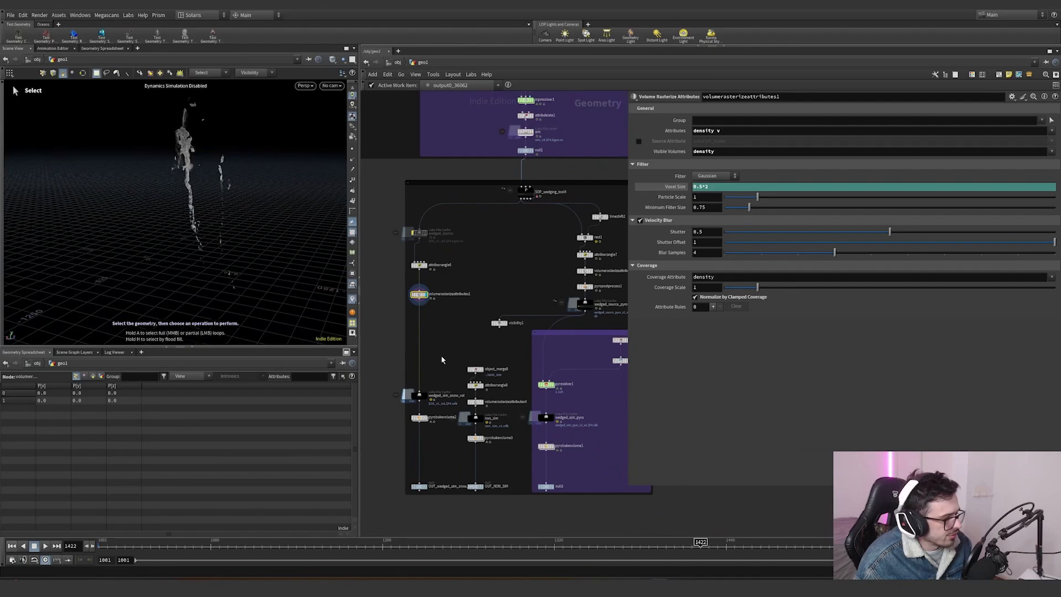
# - Inspect the wedged_sim_snow_vol cache and the pyrobakevolume2 result in the viewport
pyautogui.scroll(6, 420, 417)
pyautogui.click(428, 348)
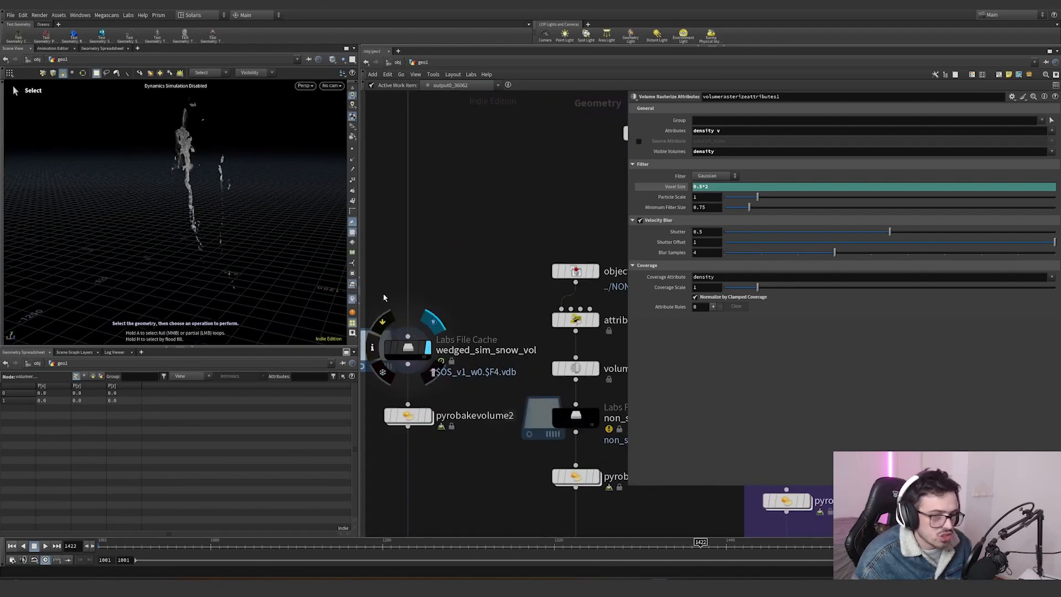
pyautogui.click(408, 415)
pyautogui.click(428, 415)
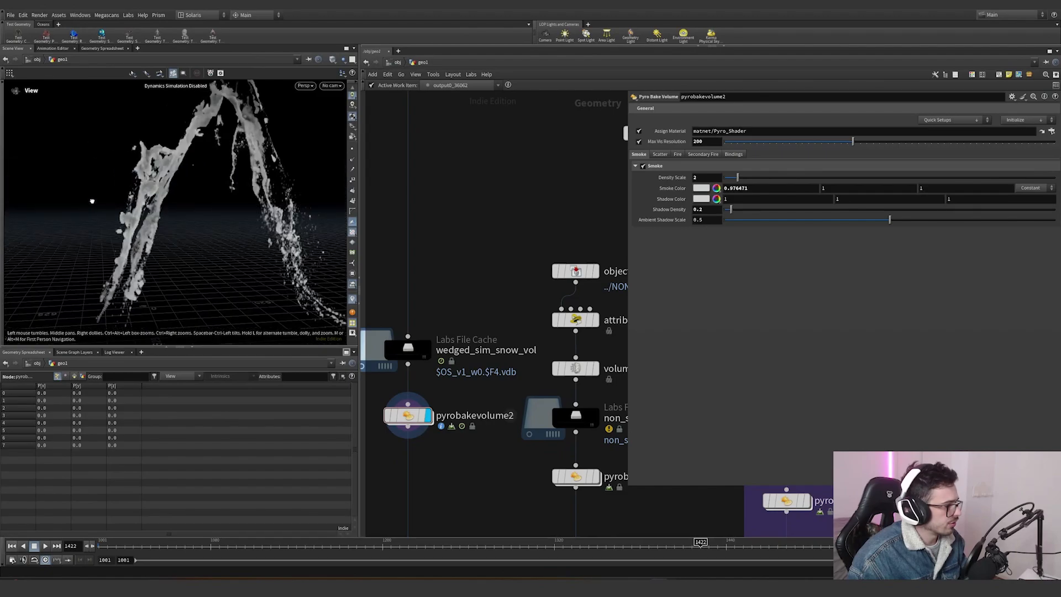
pyautogui.keyDown('alt'); pyautogui.moveTo(92, 201); pyautogui.dragTo(216, 204); pyautogui.keyUp('alt')
pyautogui.moveTo(708, 142); pyautogui.dragTo(687, 142)
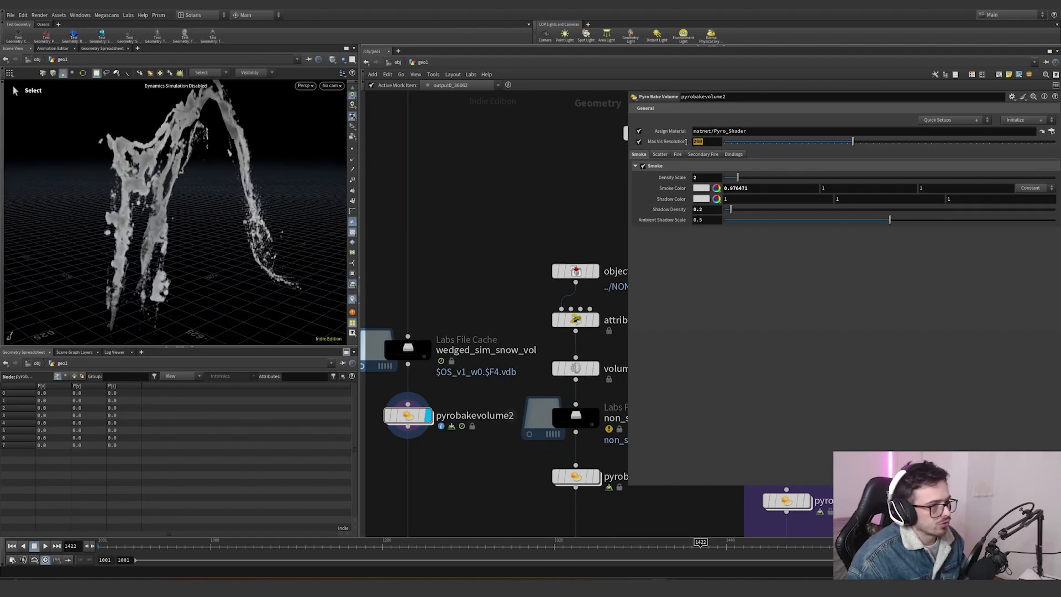
pyautogui.click(487, 209)
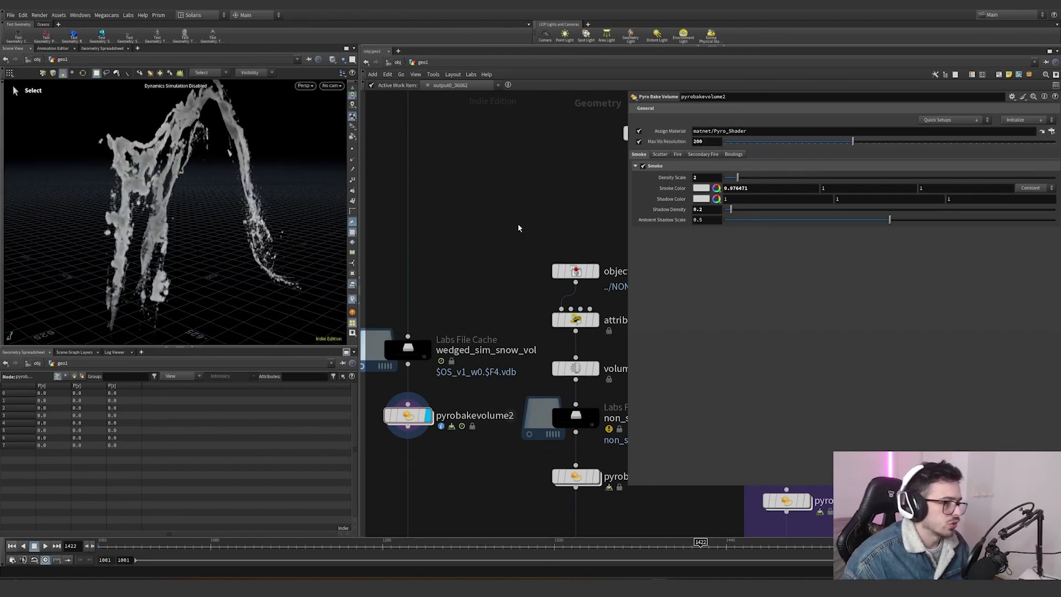
pyautogui.keyDown('alt'); pyautogui.moveTo(182, 216); pyautogui.dragTo(243, 226); pyautogui.keyUp('alt')
pyautogui.moveTo(592, 269)
# - Inspect the pyro network's collision Object Merge and Name nodes and their geometry info
pyautogui.scroll(-4, 505, 273)
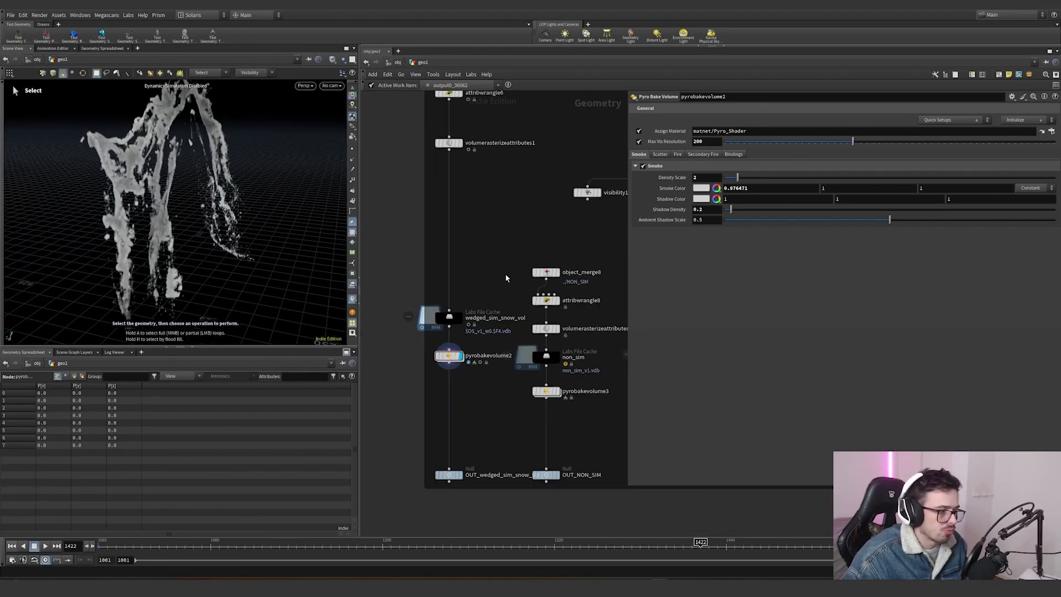
pyautogui.scroll(-4, 450, 294)
pyautogui.moveTo(505, 274); pyautogui.dragTo(412, 267, button='middle')
pyautogui.scroll(4, 502, 290)
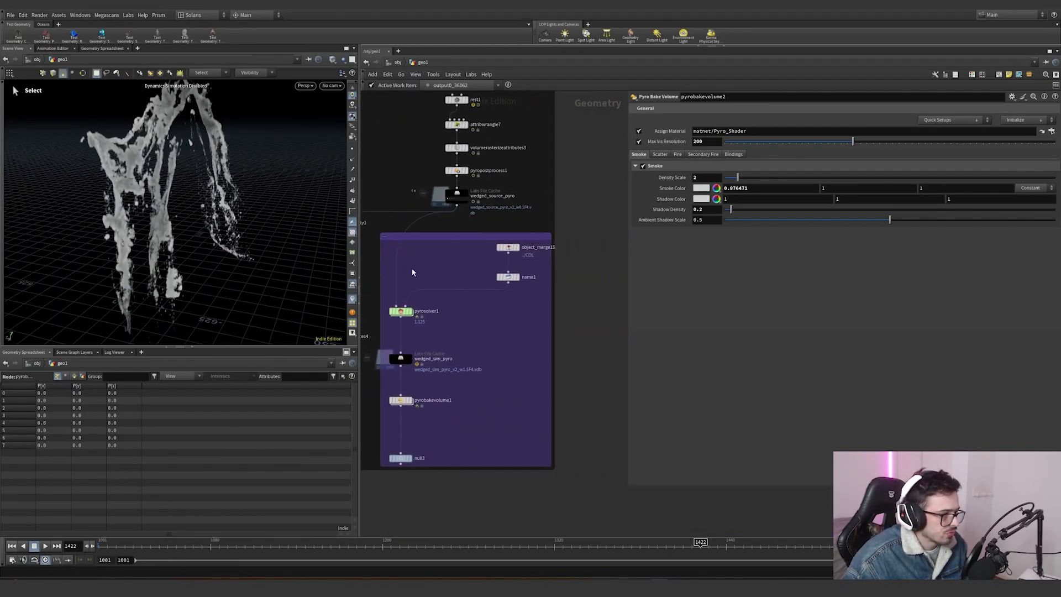
pyautogui.scroll(3, 539, 260)
pyautogui.moveTo(544, 264)
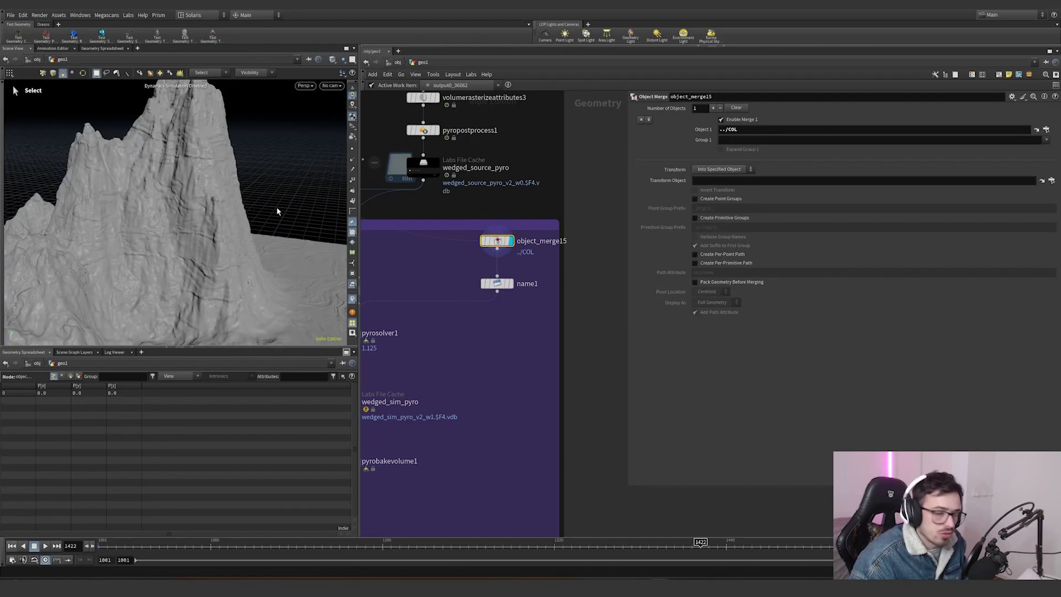
pyautogui.keyDown('alt'); pyautogui.moveTo(278, 209); pyautogui.dragTo(245, 198); pyautogui.keyUp('alt')
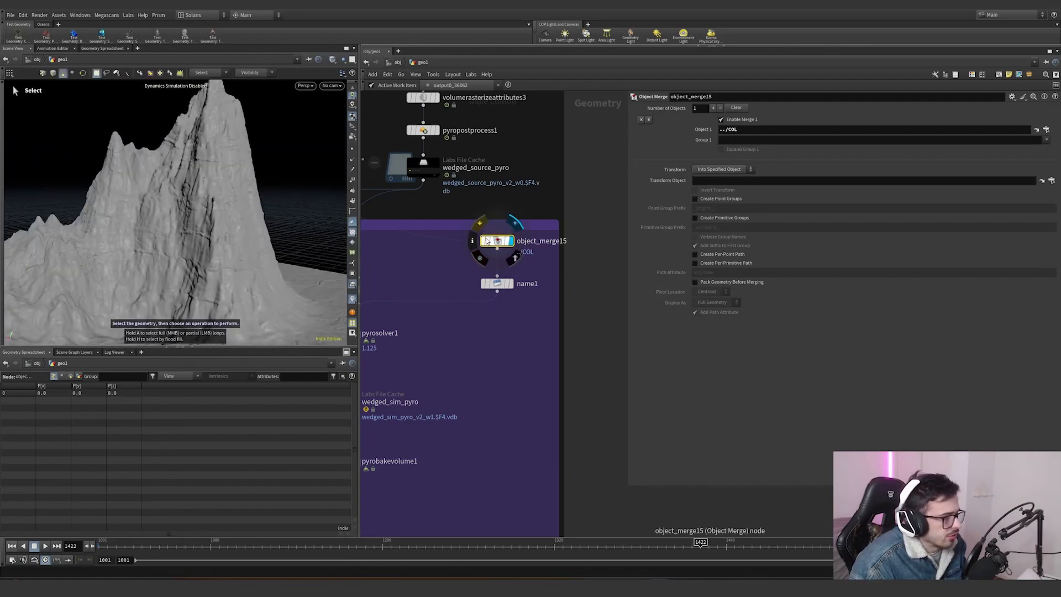
pyautogui.middleClick(497, 242)
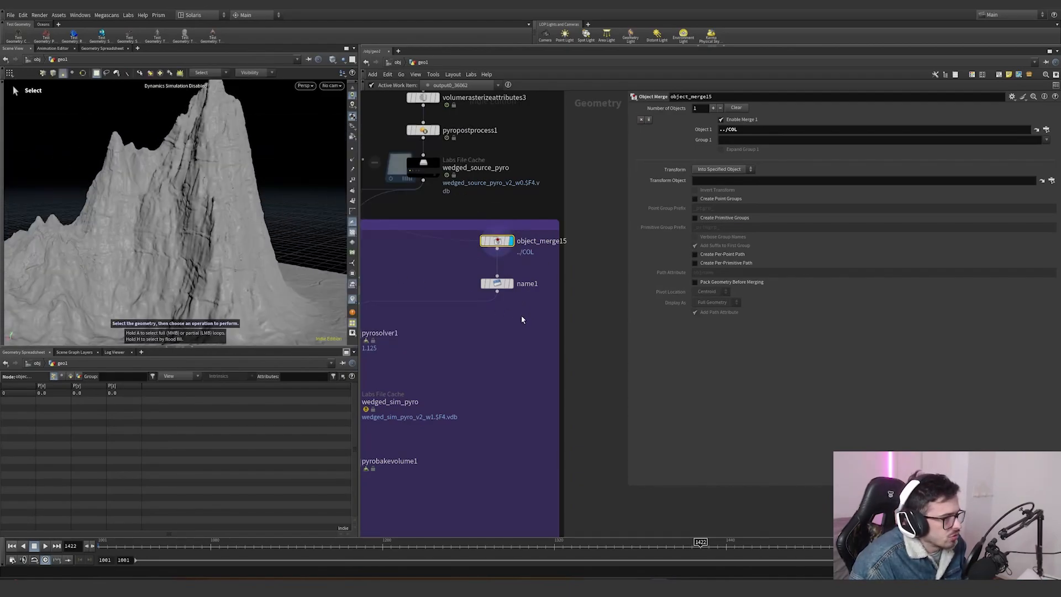
pyautogui.click(497, 283)
pyautogui.click(761, 170)
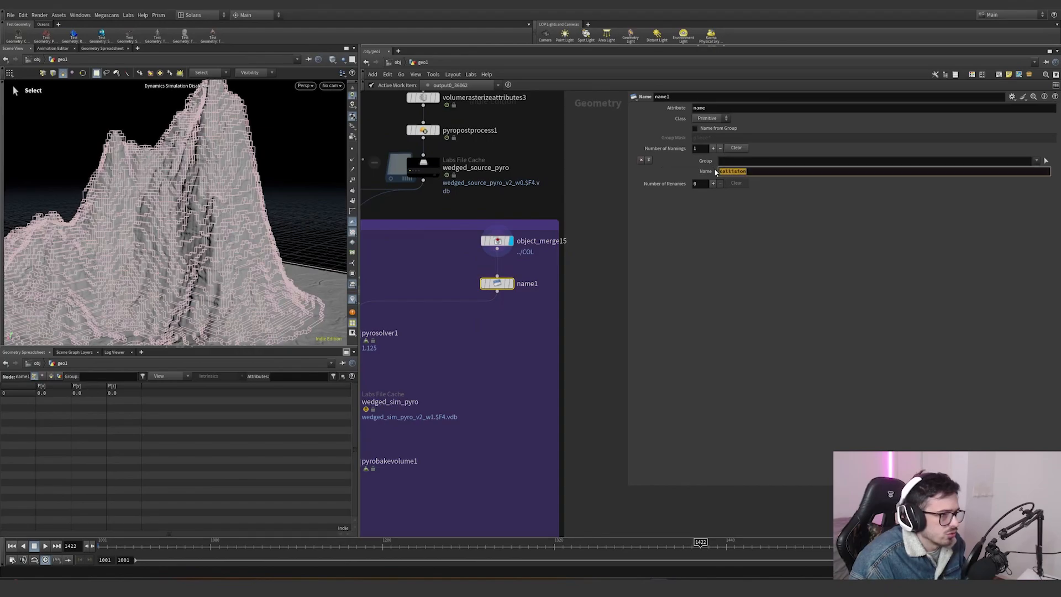
pyautogui.middleClick(496, 284)
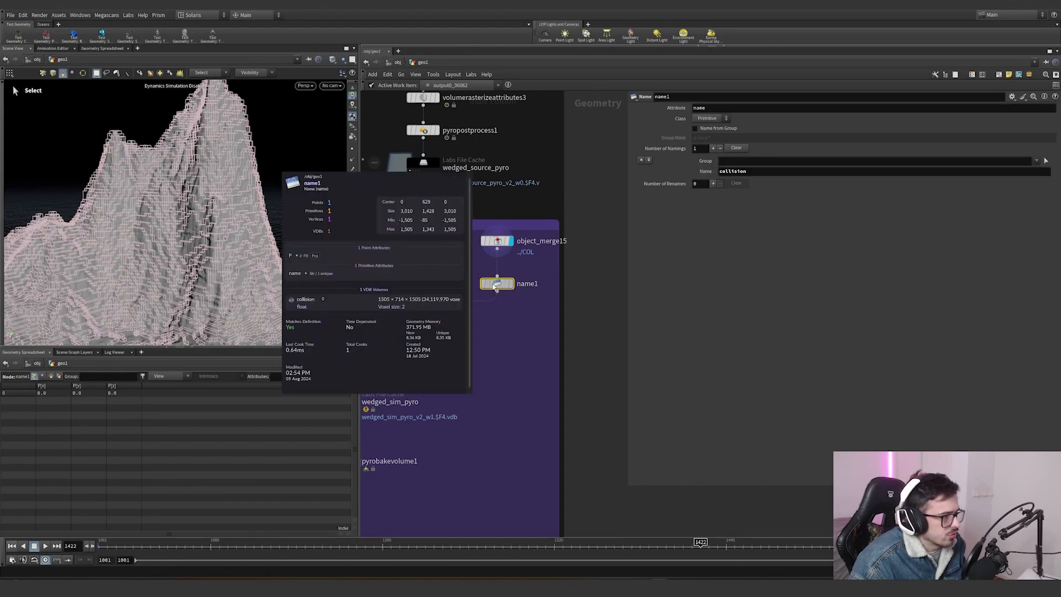
pyautogui.scroll(-3, 505, 325)
pyautogui.moveTo(505, 325); pyautogui.dragTo(548, 308, button='middle')
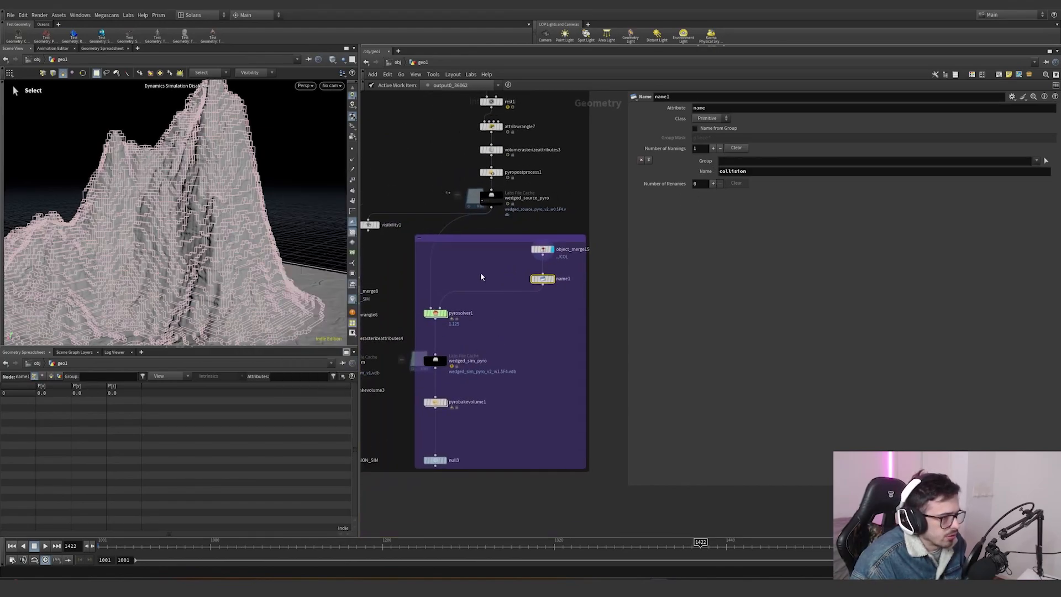
# - Review the pyro solver's Sourcing, Fields, Advanced and Output settings, orbiting the collision view, and open the solver's internal network
pyautogui.moveTo(454, 296); pyautogui.dragTo(421, 332)
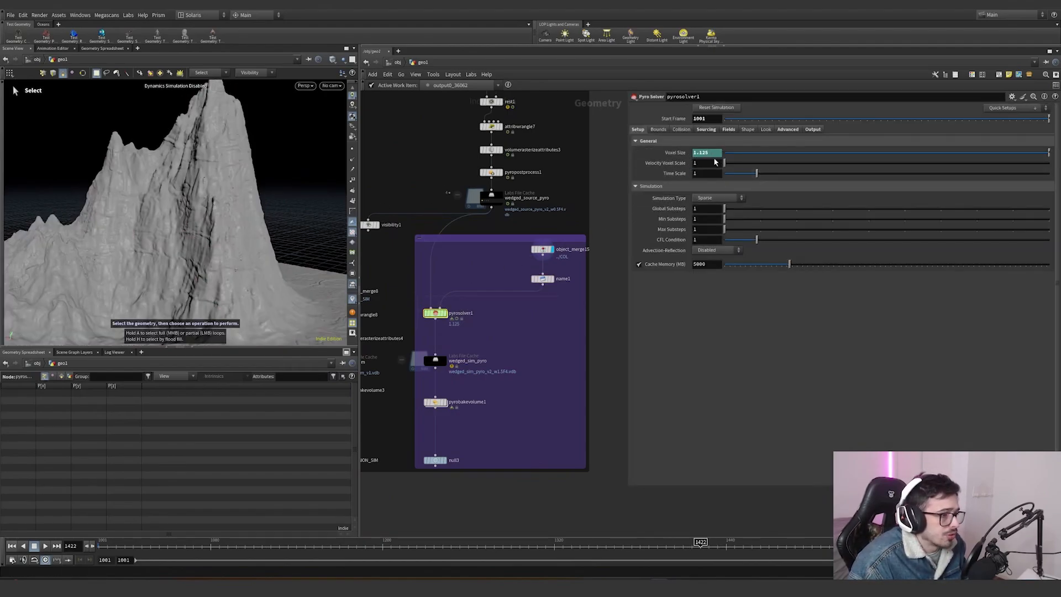
pyautogui.keyDown('alt'); pyautogui.moveTo(215, 229); pyautogui.dragTo(234, 237); pyautogui.keyUp('alt')
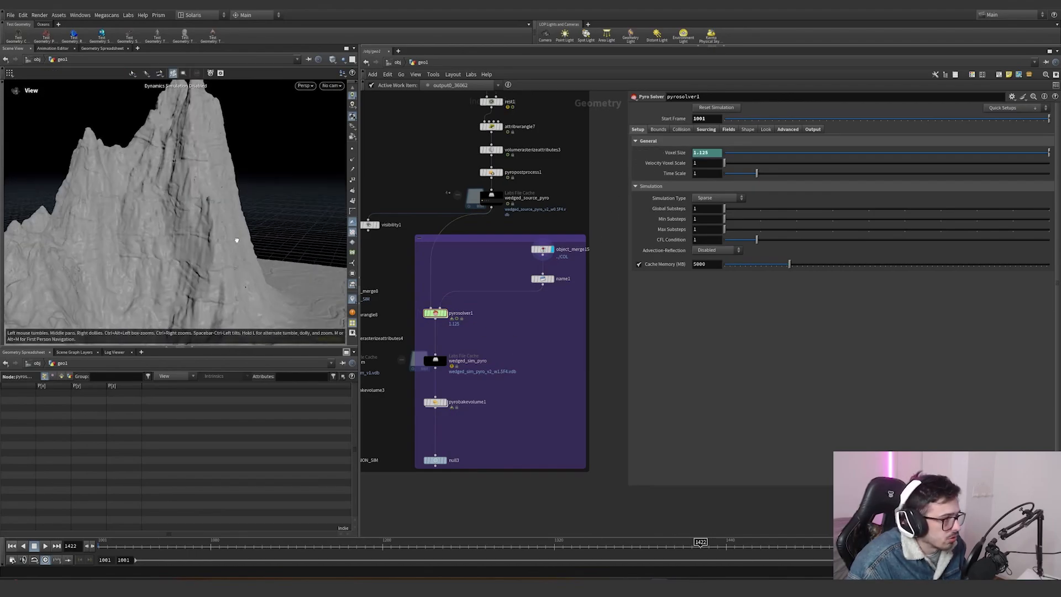
pyautogui.keyDown('alt'); pyautogui.moveTo(235, 238); pyautogui.dragTo(259, 158, button='middle'); pyautogui.keyUp('alt')
pyautogui.keyDown('alt'); pyautogui.moveTo(258, 158); pyautogui.dragTo(217, 237, button='right'); pyautogui.keyUp('alt')
pyautogui.keyDown('alt'); pyautogui.moveTo(218, 237); pyautogui.dragTo(223, 223); pyautogui.keyUp('alt')
pyautogui.keyDown('alt'); pyautogui.moveTo(222, 223); pyautogui.dragTo(293, 171, button='right'); pyautogui.keyUp('alt')
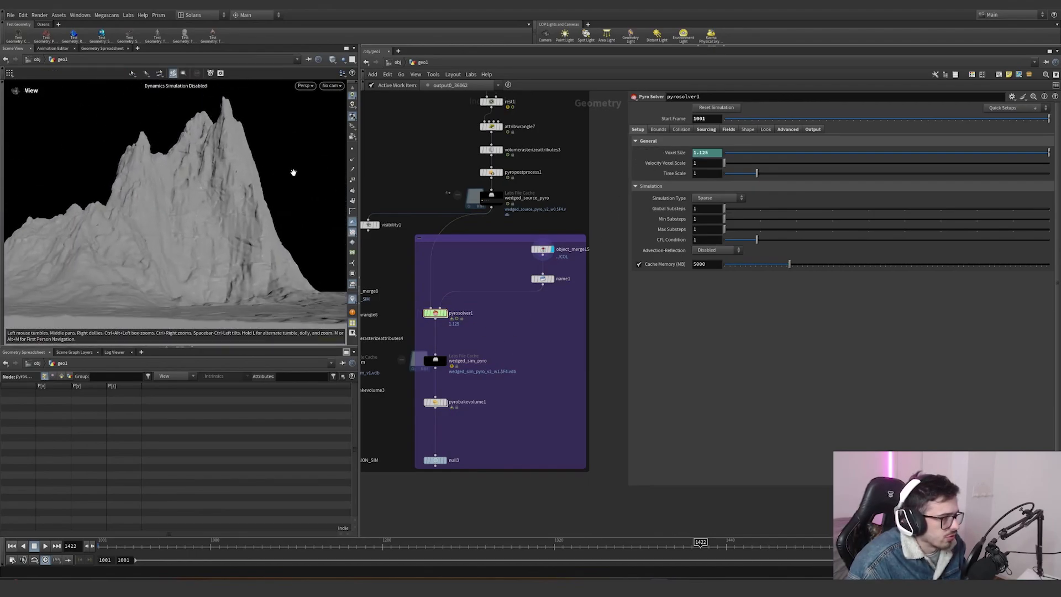
pyautogui.keyDown('alt'); pyautogui.moveTo(293, 171); pyautogui.dragTo(227, 170); pyautogui.keyUp('alt')
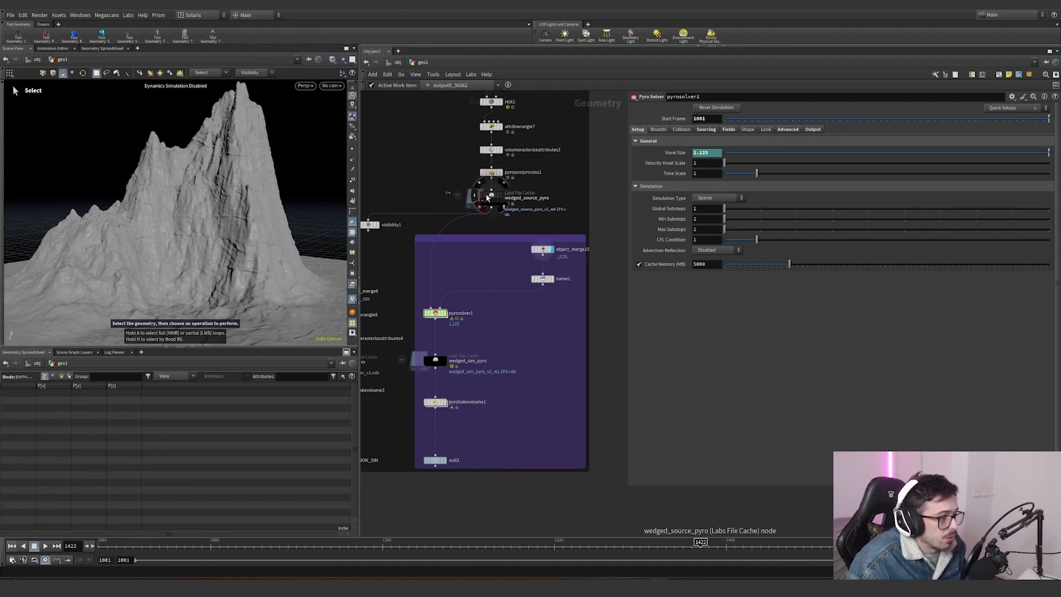
pyautogui.click(705, 130)
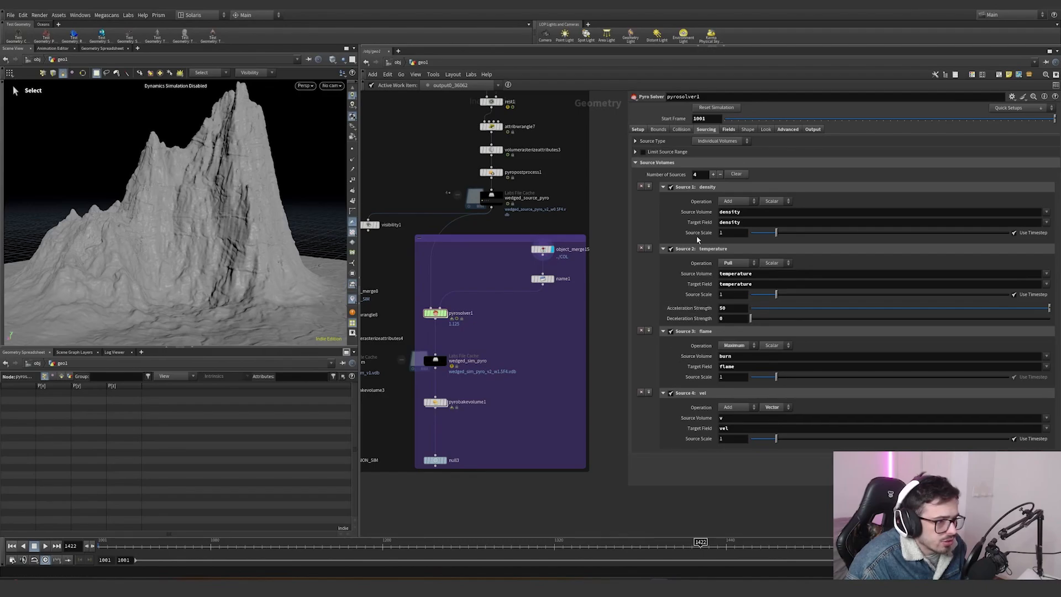
pyautogui.click(729, 129)
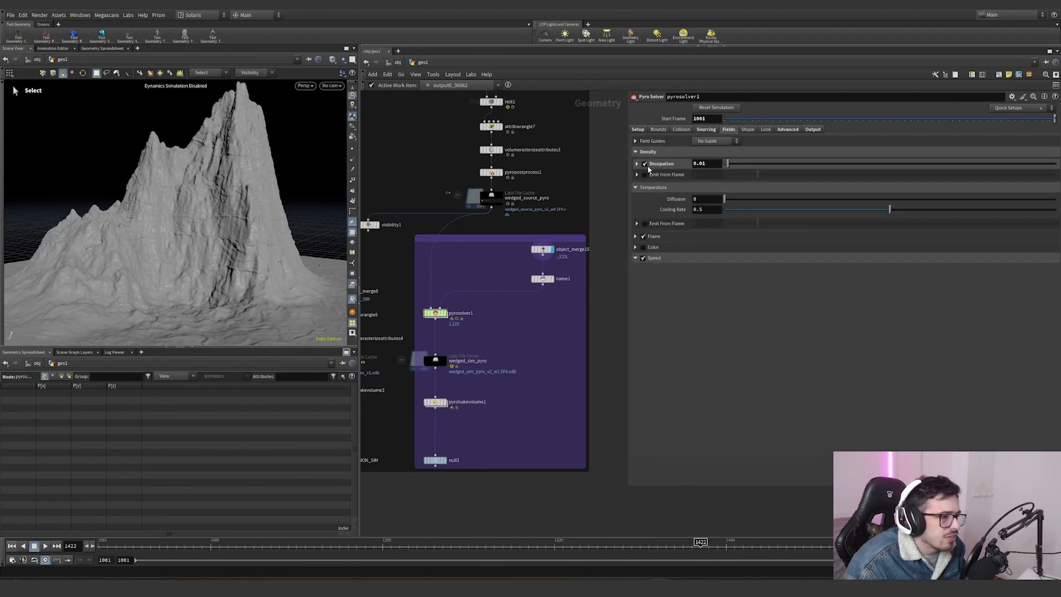
pyautogui.click(788, 130)
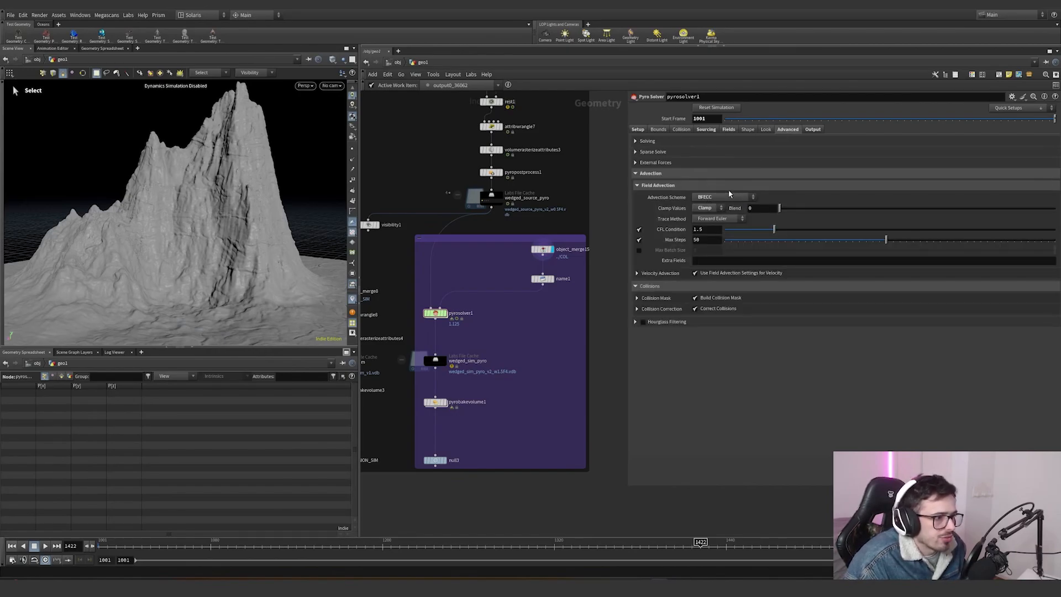
pyautogui.click(812, 129)
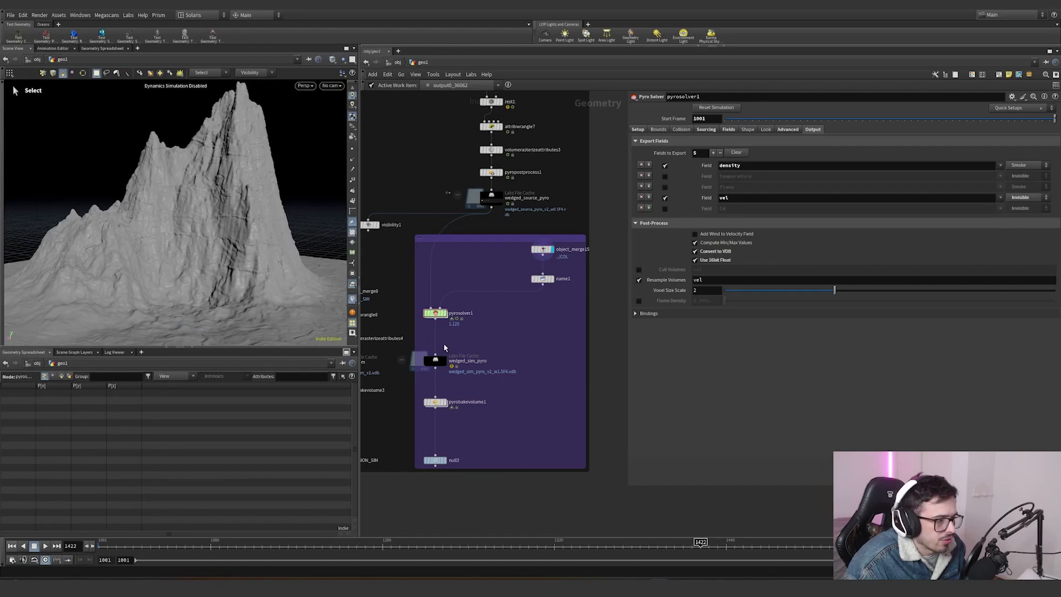
pyautogui.doubleClick(435, 313)
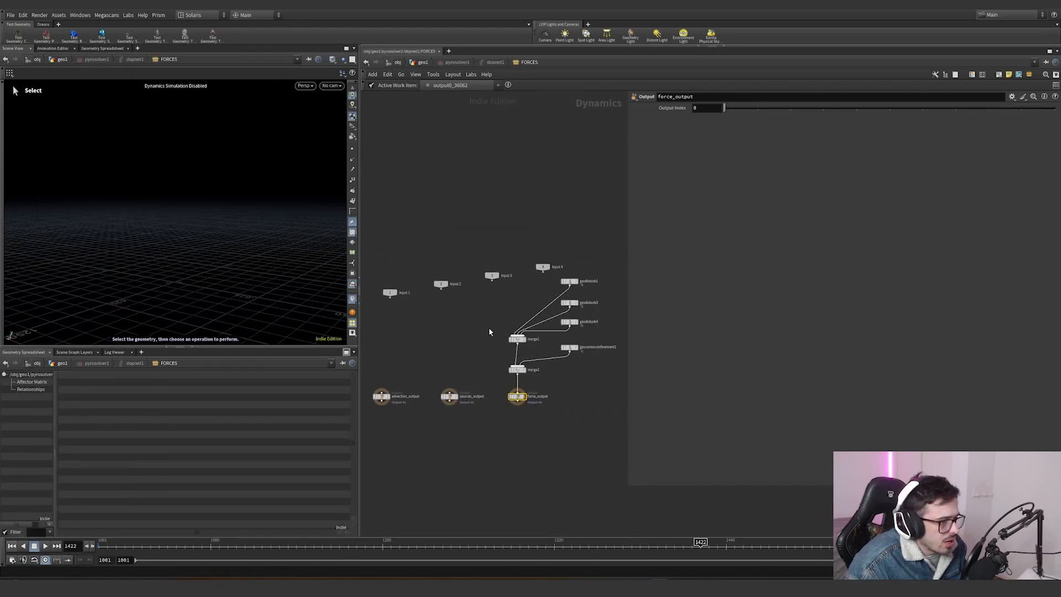
# - Examine the gas disturb and vortex confinement nodes' settings and control ramps inside the pyro solver's FORCES network
pyautogui.click(540, 214)
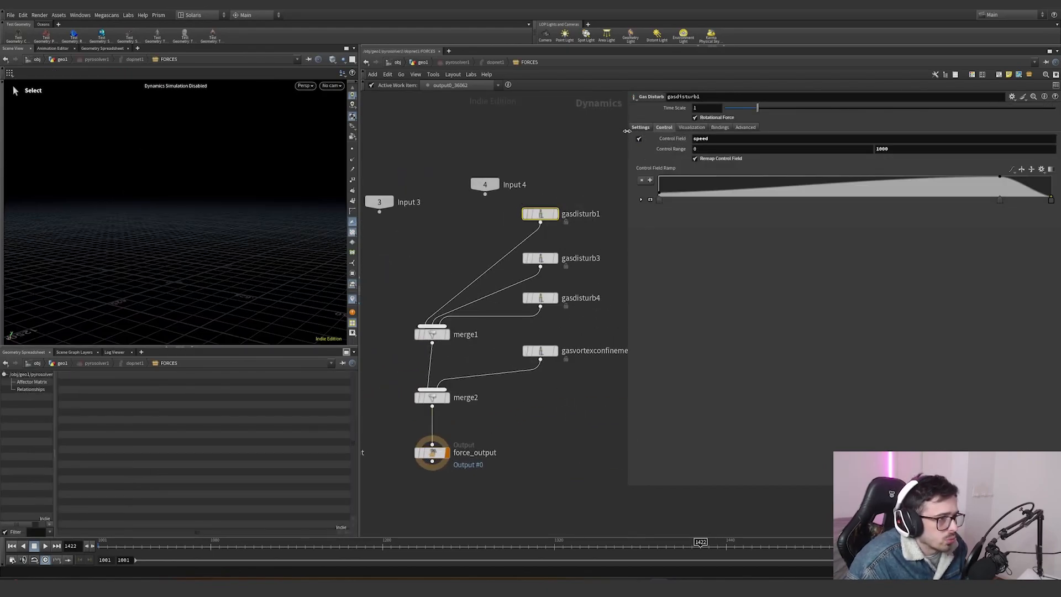
pyautogui.doubleClick(726, 141)
pyautogui.doubleClick(891, 150)
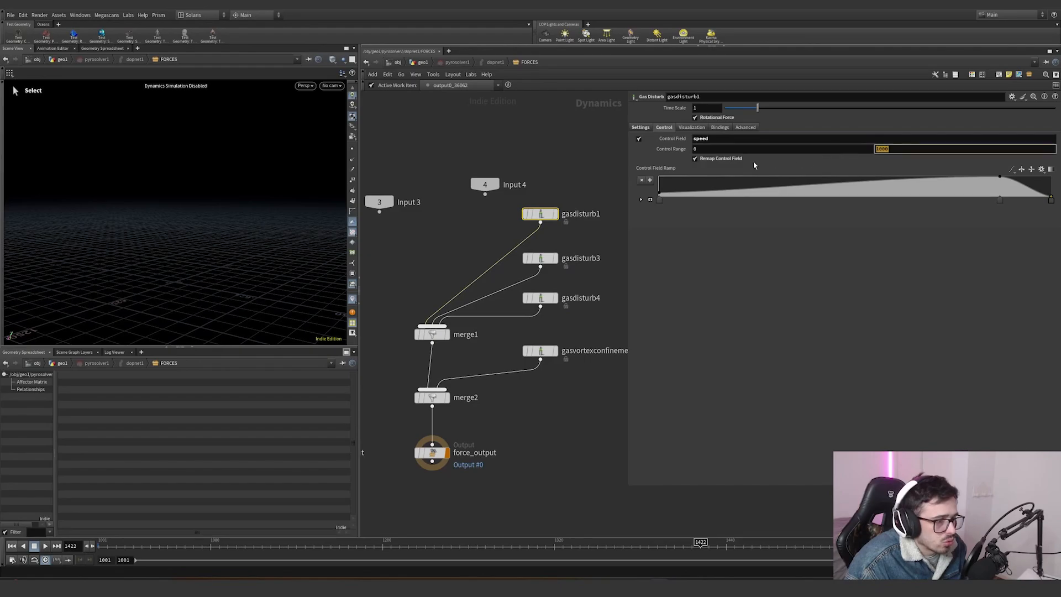
pyautogui.click(648, 128)
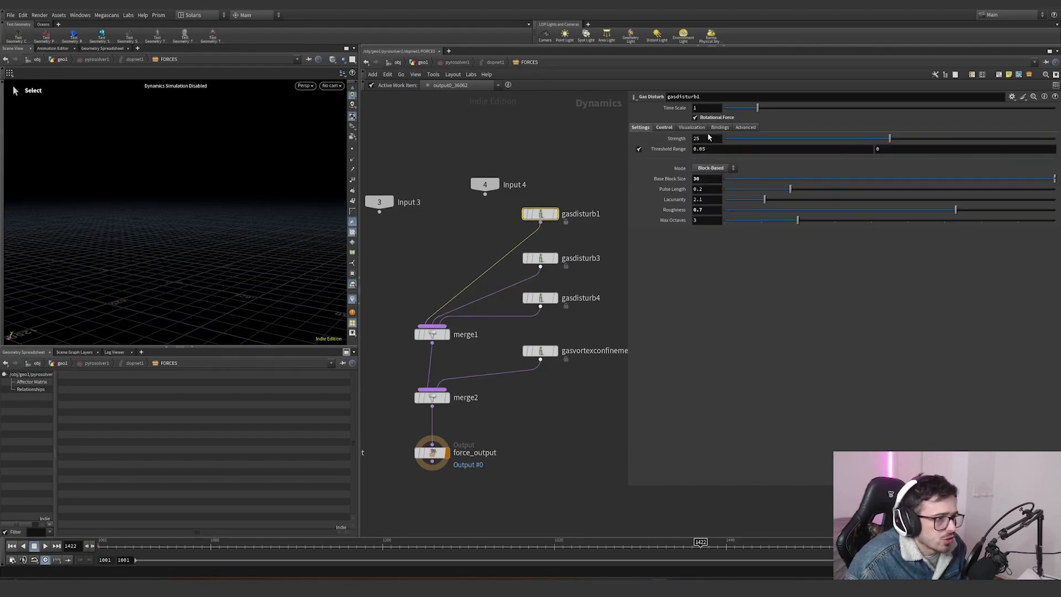
pyautogui.doubleClick(710, 180)
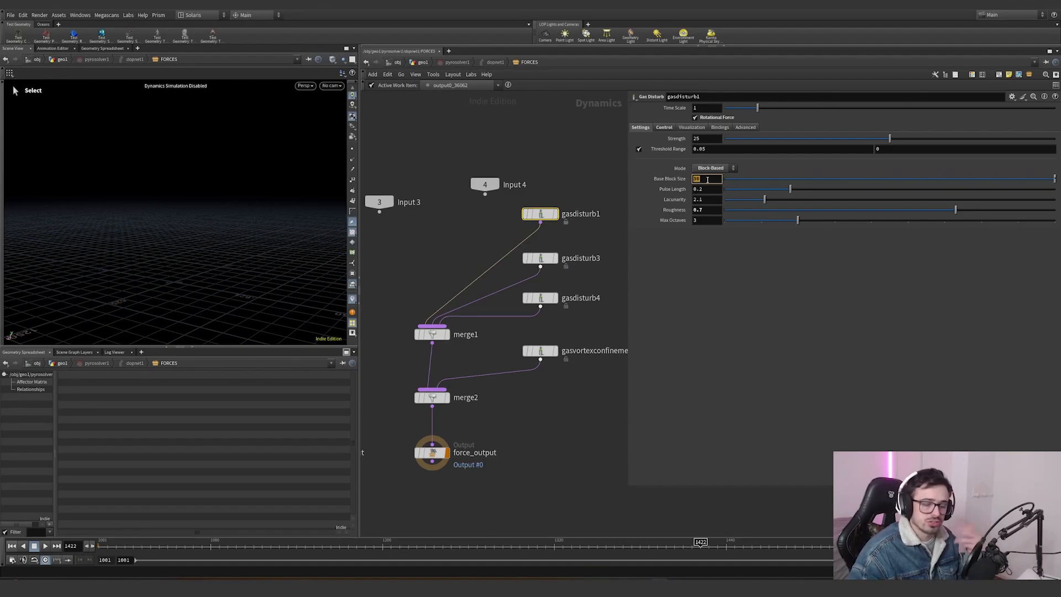
pyautogui.click(576, 261)
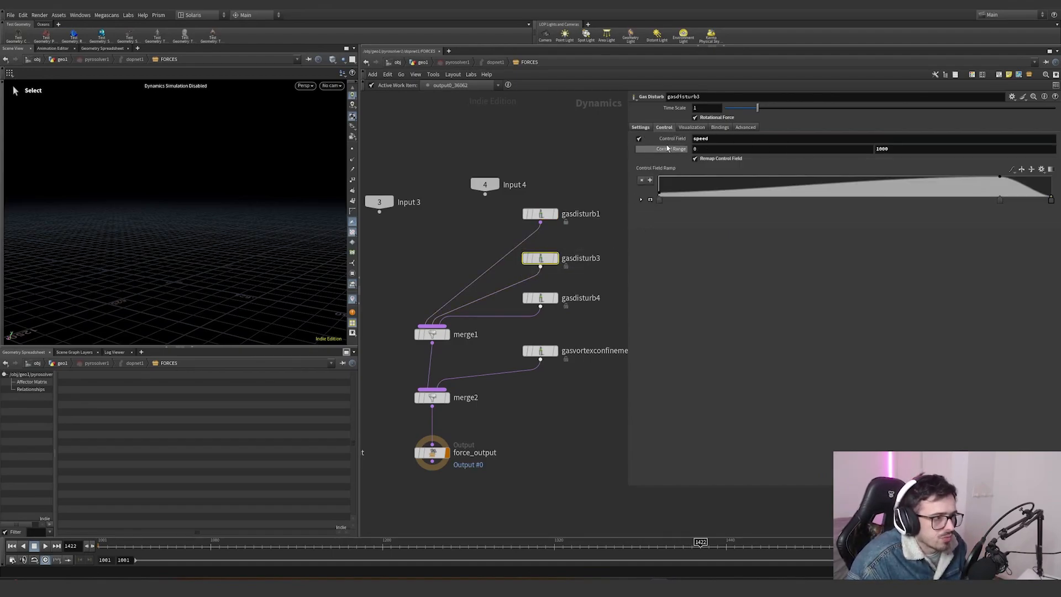
pyautogui.click(539, 214)
pyautogui.click(664, 128)
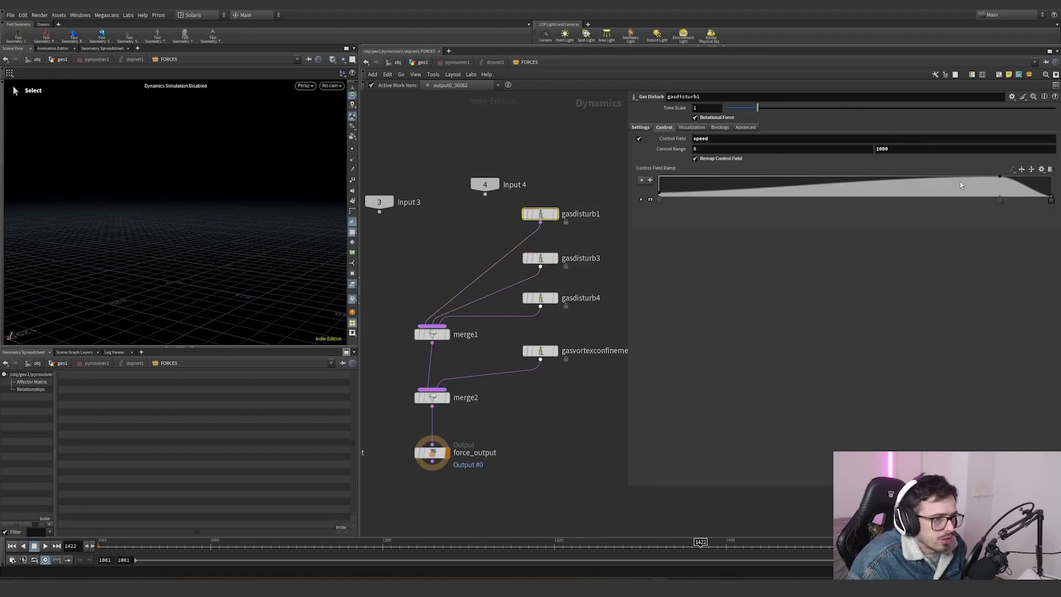
pyautogui.click(575, 257)
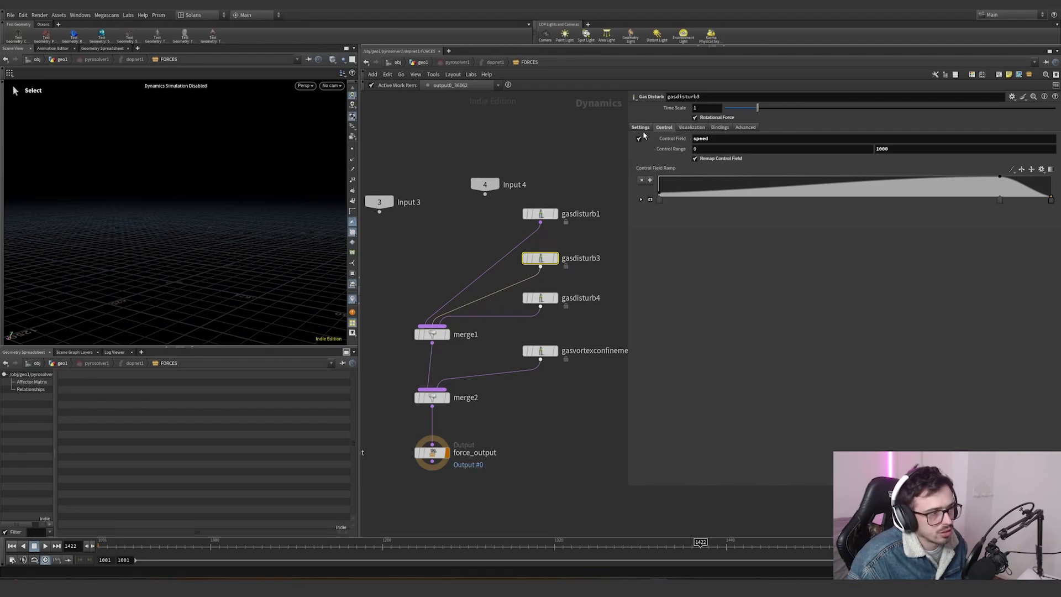
pyautogui.click(547, 216)
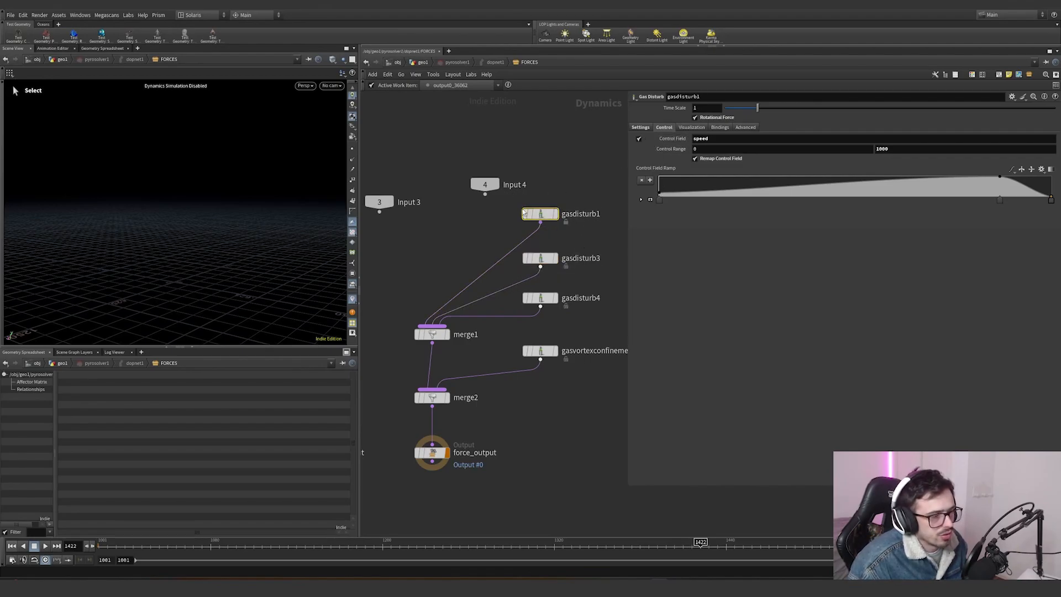
pyautogui.click(540, 258)
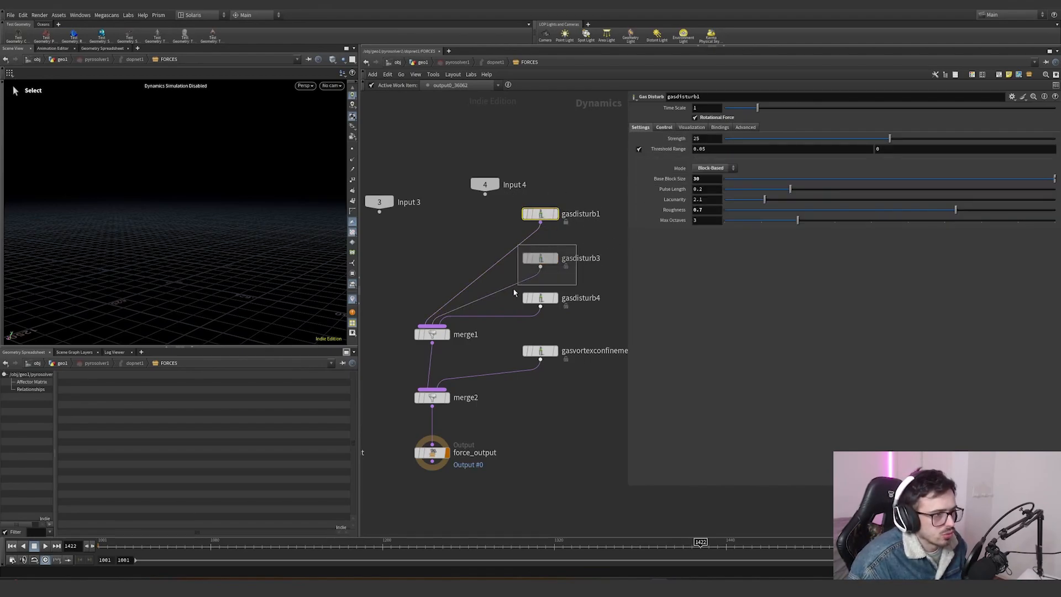
pyautogui.click(544, 214)
pyautogui.click(540, 258)
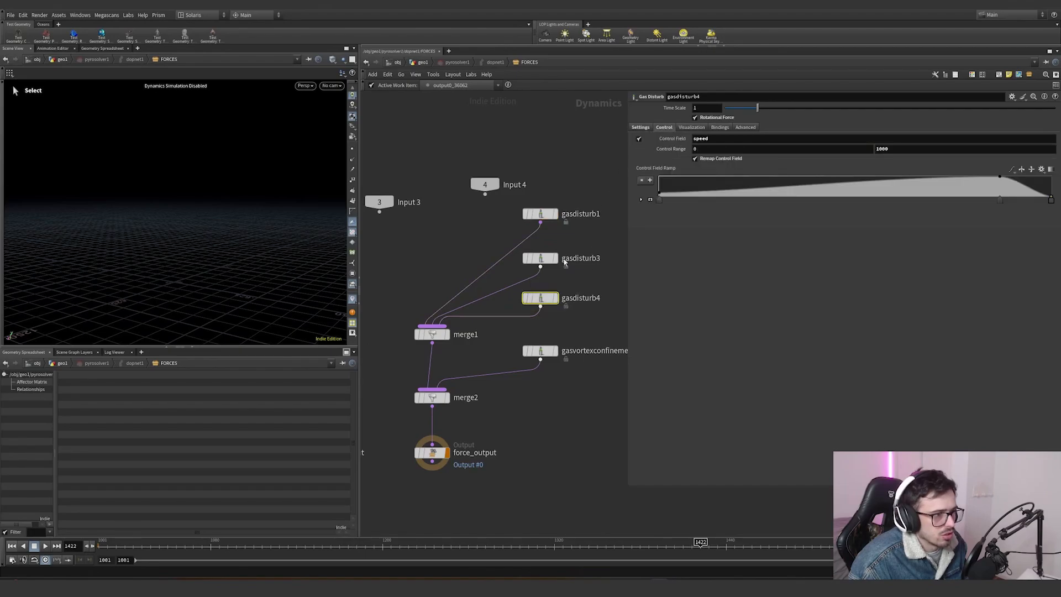
pyautogui.click(540, 298)
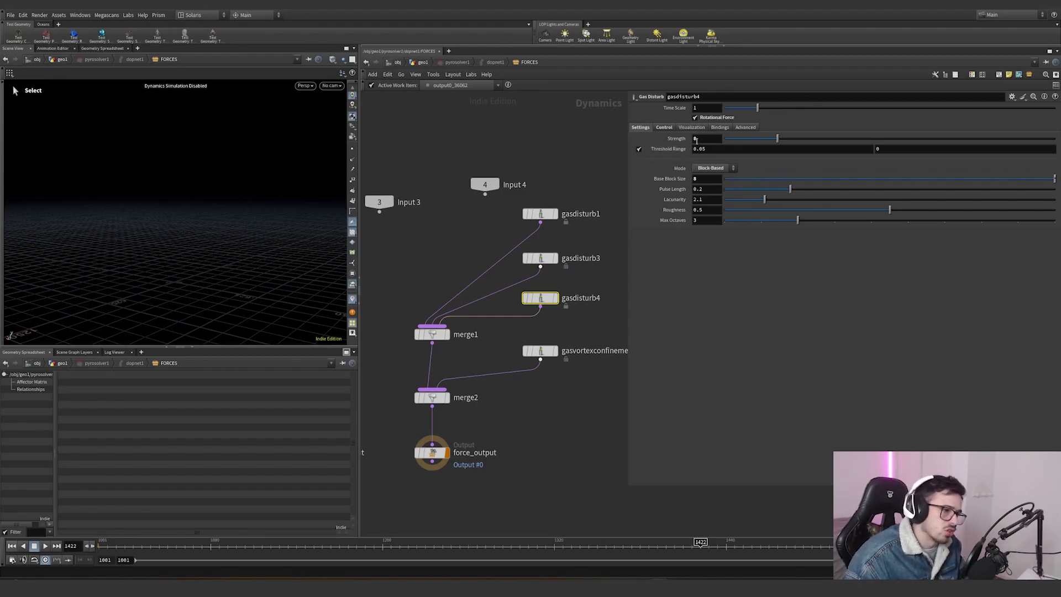
pyautogui.click(540, 351)
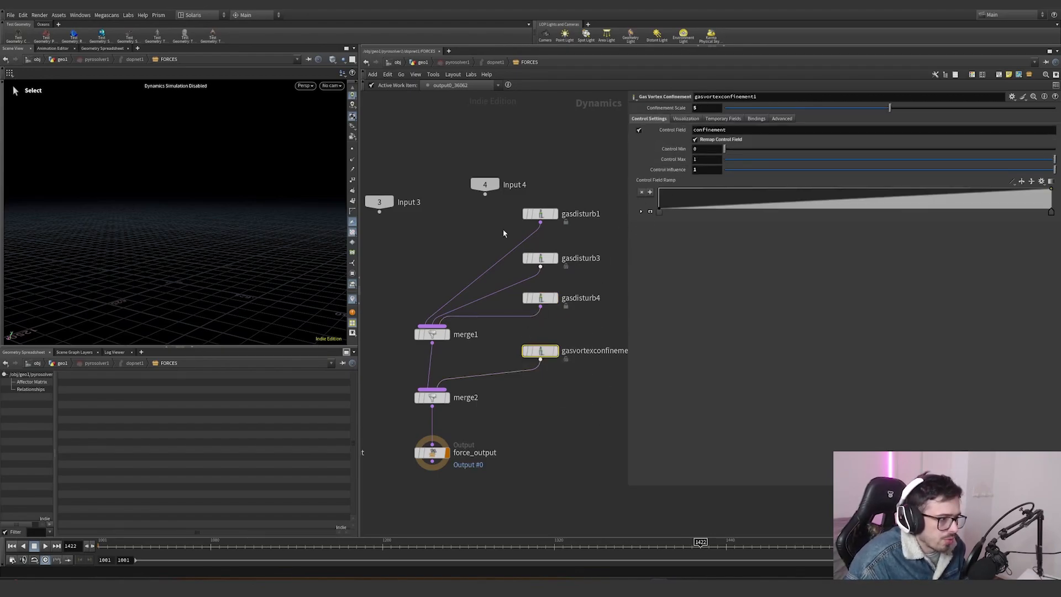
# - Return to geo1 and inspect the wedged_sim_pyro File Cache node's caching and wedging settings
pyautogui.click(422, 62)
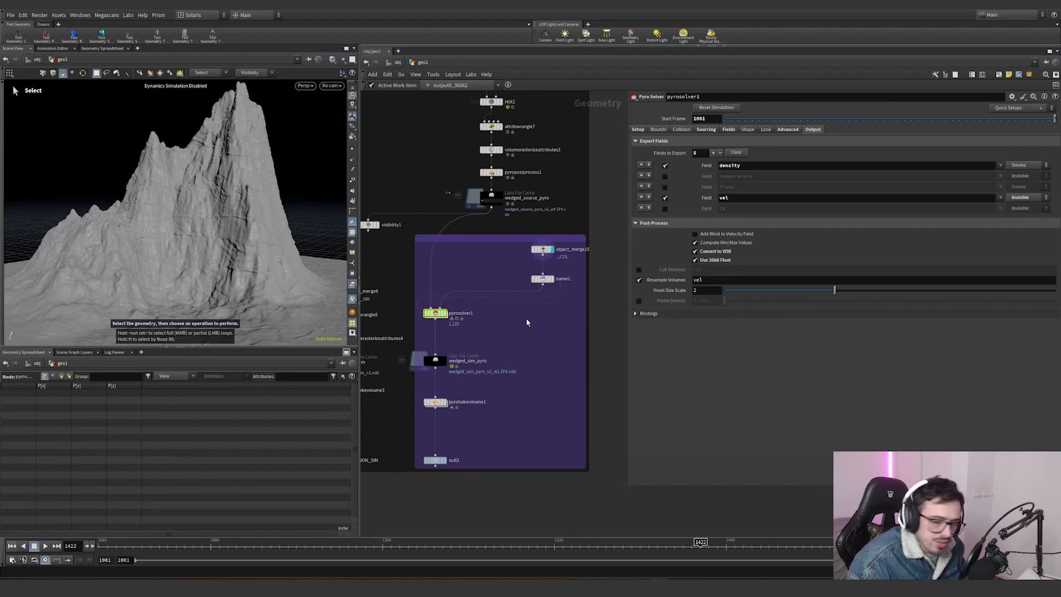
pyautogui.scroll(4, 538, 319)
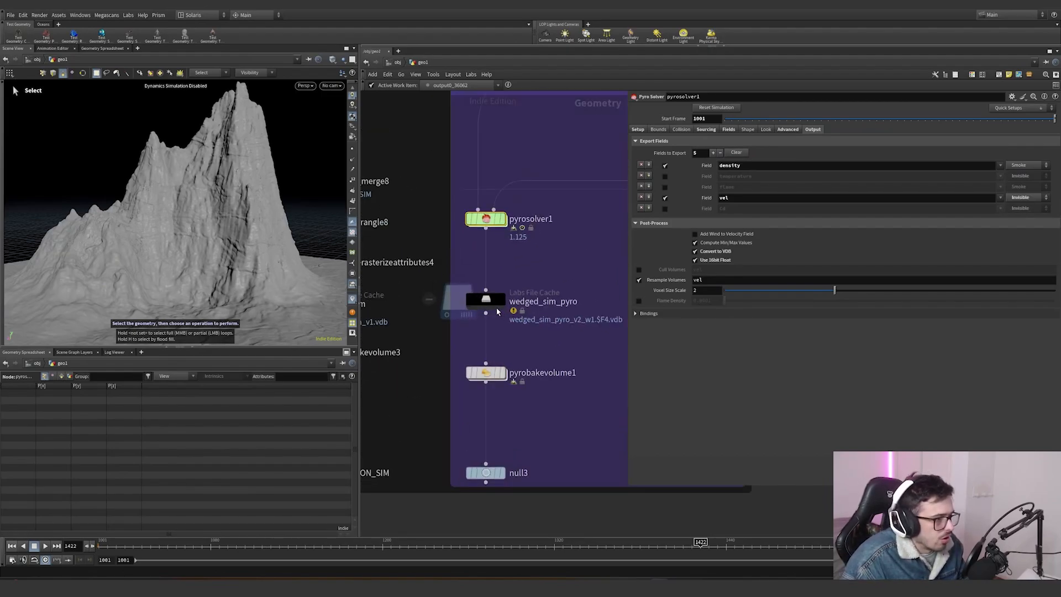
pyautogui.moveTo(514, 310)
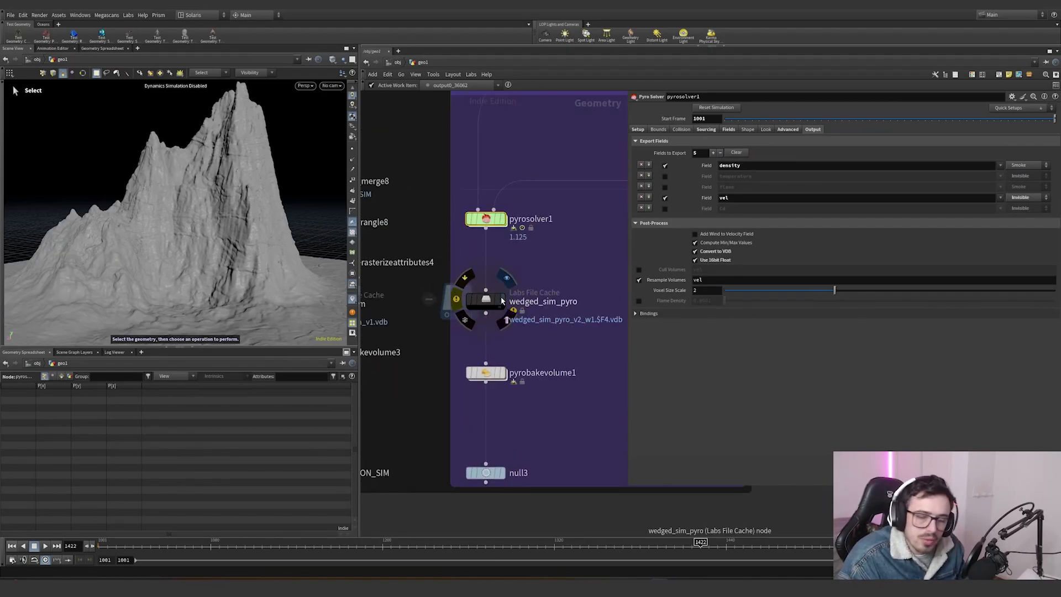
pyautogui.click(503, 301)
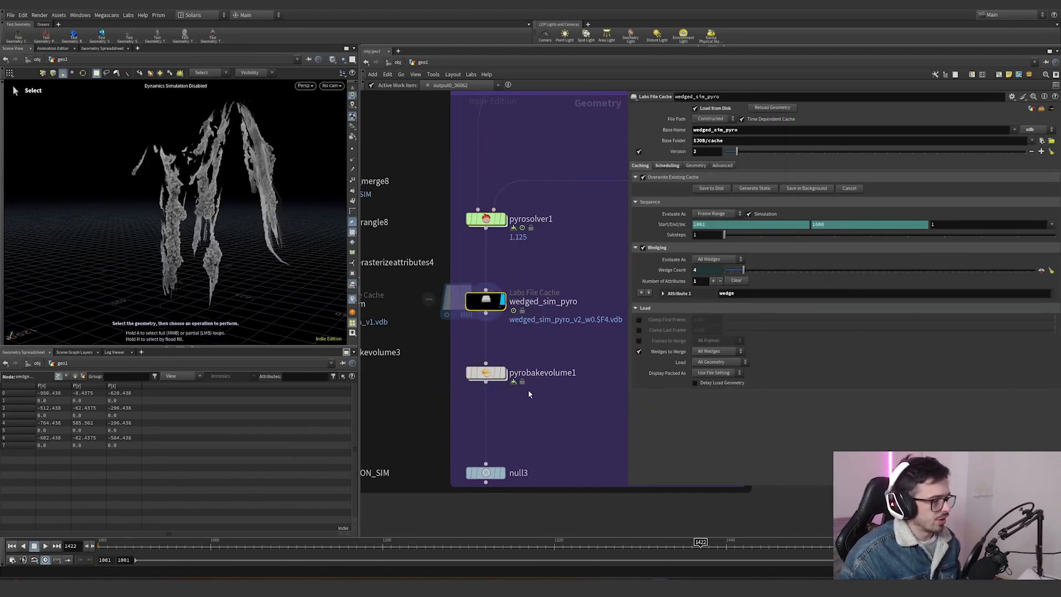
pyautogui.scroll(-6, 506, 467)
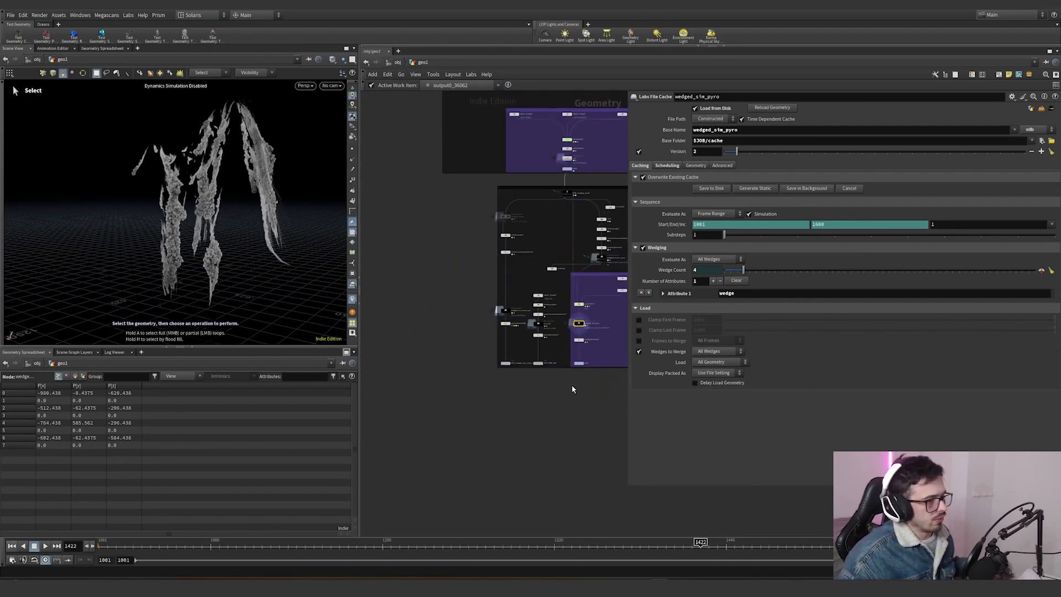
pyautogui.moveTo(589, 382); pyautogui.dragTo(482, 343)
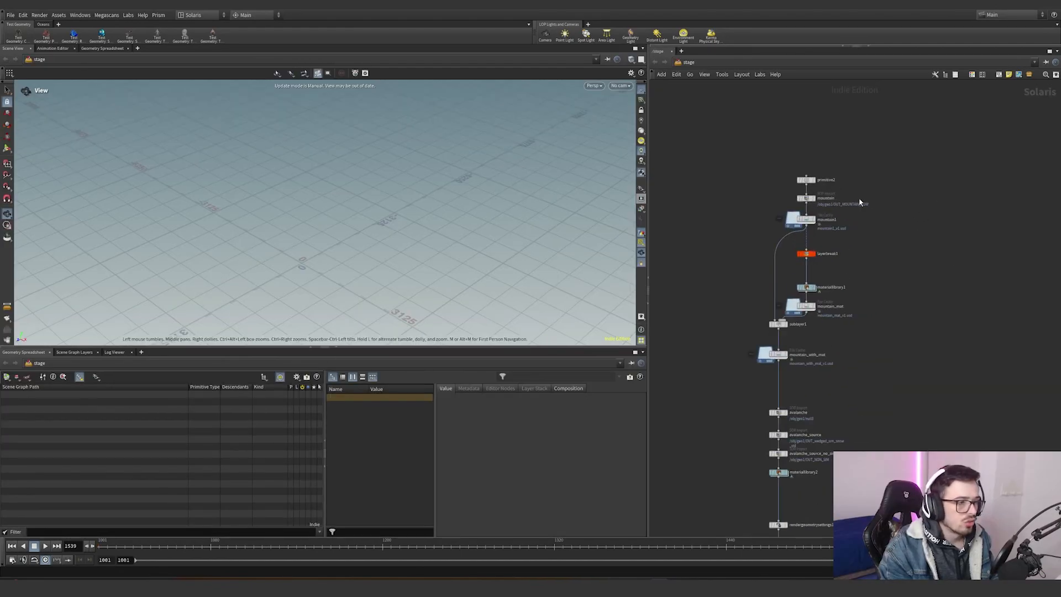
# - Inspect the stage's primitive2 node and its primitive paths, expanding the bg, fg and mg branches of the scene graph
pyautogui.click(780, 177)
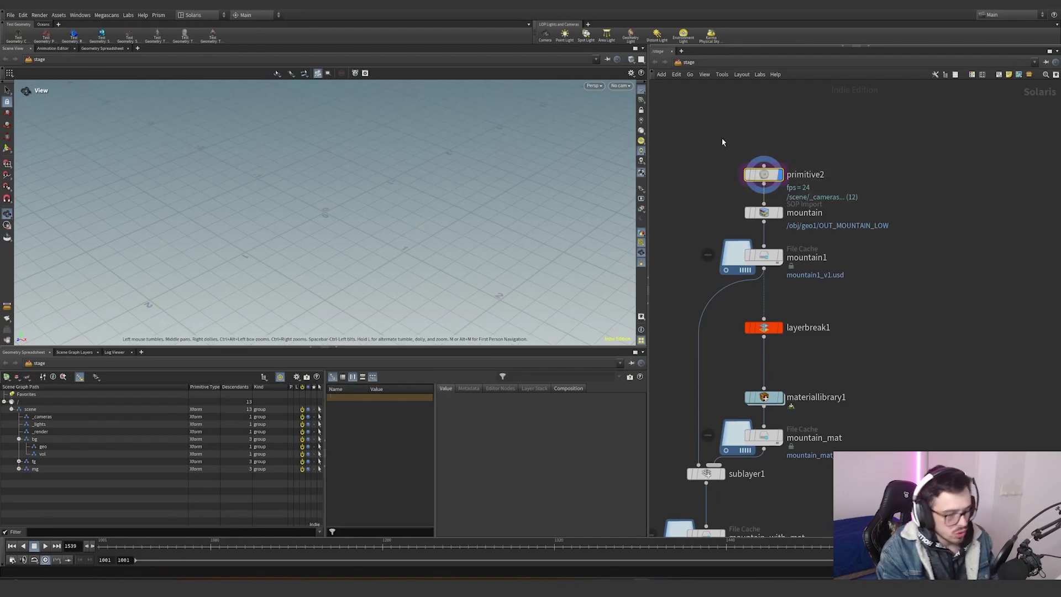
pyautogui.press('p')
pyautogui.hotkey('ctrl', 'a')
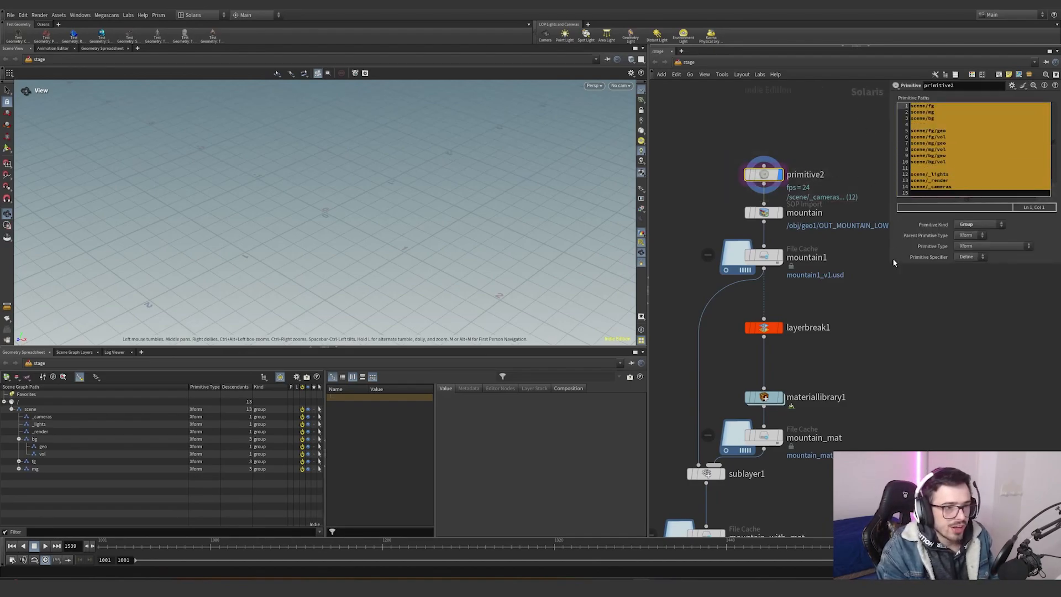
pyautogui.moveTo(892, 265); pyautogui.dragTo(869, 265)
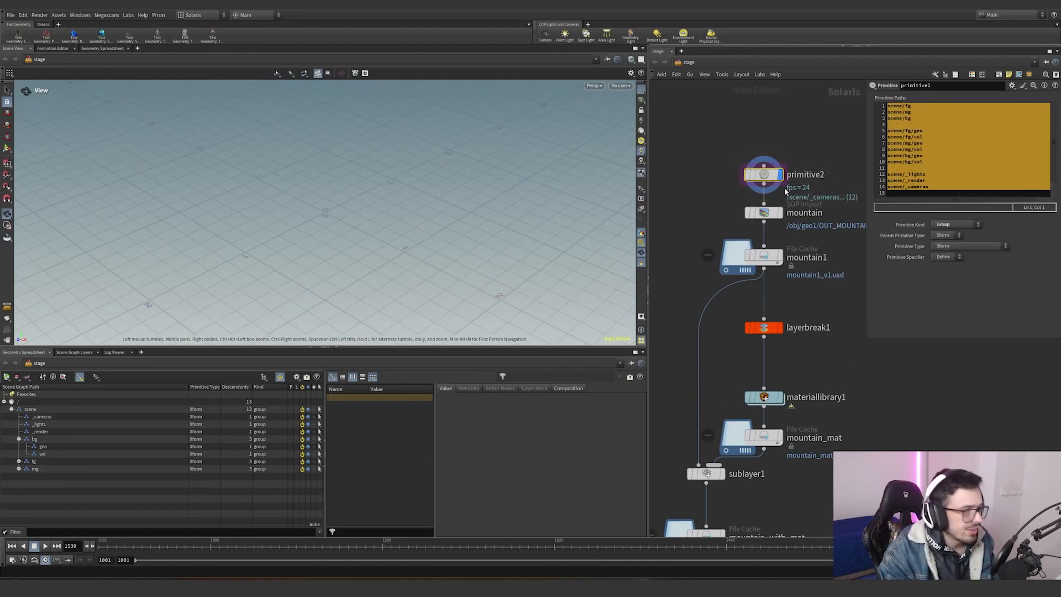
pyautogui.click(912, 124)
pyautogui.moveTo(918, 106); pyautogui.dragTo(900, 137)
pyautogui.moveTo(928, 143); pyautogui.dragTo(903, 143)
pyautogui.click(19, 438)
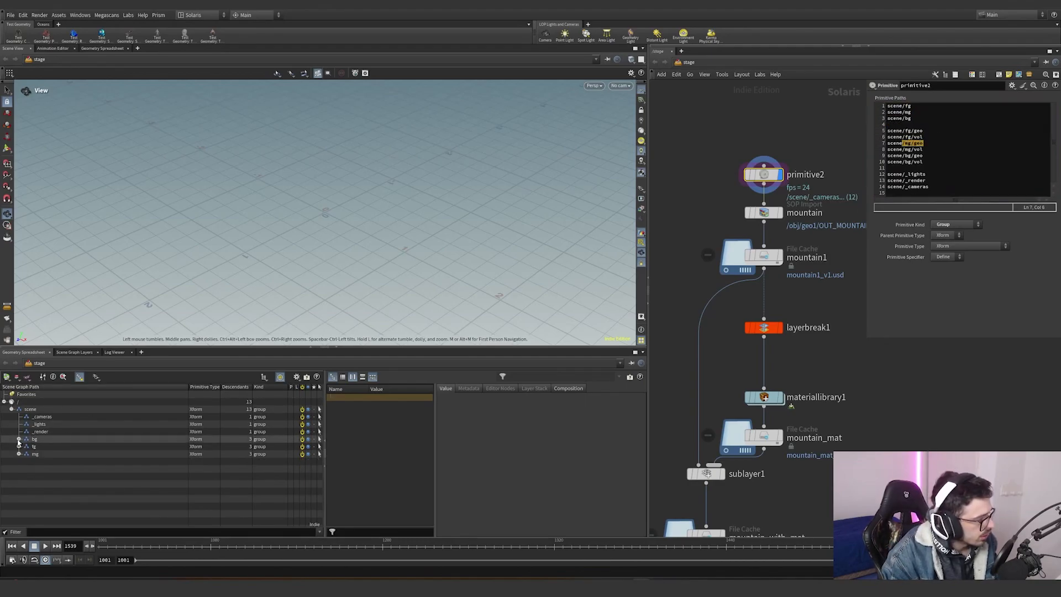
pyautogui.click(19, 447)
pyautogui.click(18, 469)
pyautogui.click(19, 439)
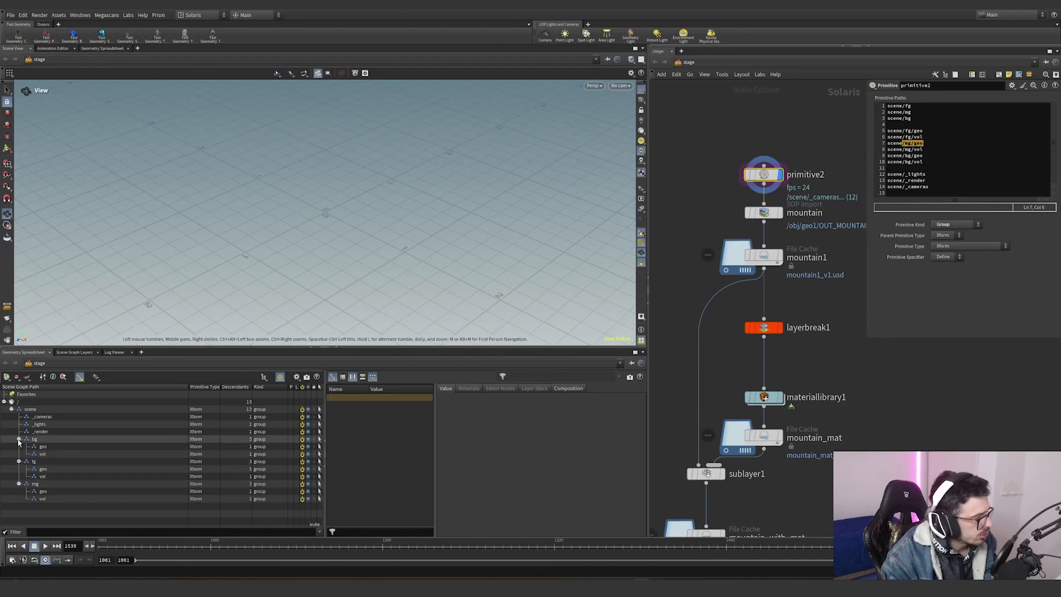
# - Inspect the mountain SOP Import node's SOP path, import path prefix and its imported prims in the scene graph
pyautogui.moveTo(838, 243); pyautogui.dragTo(693, 196)
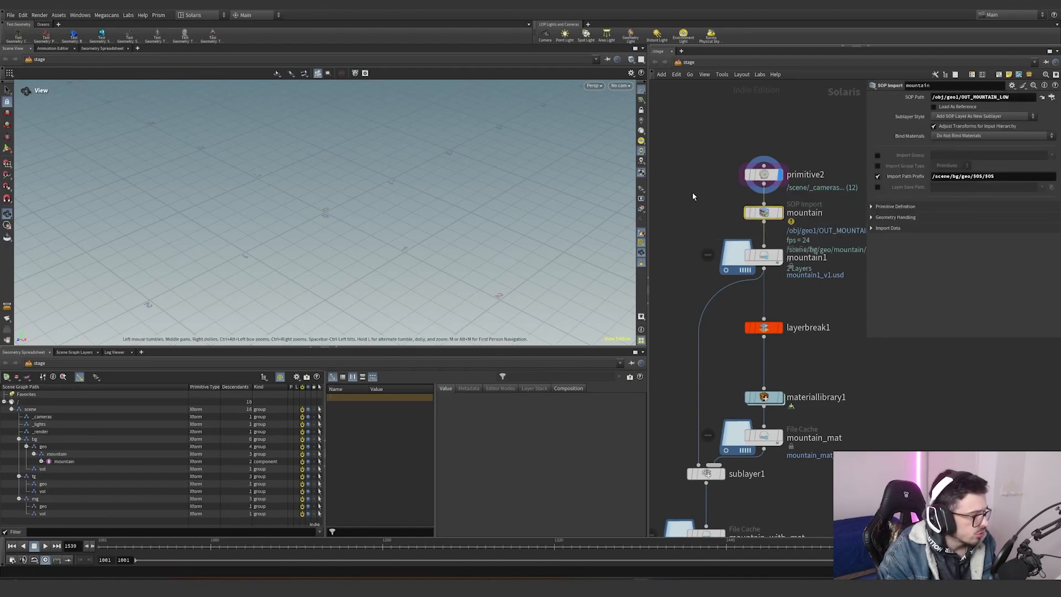
pyautogui.moveTo(798, 237); pyautogui.dragTo(765, 244, button='middle')
pyautogui.click(747, 221)
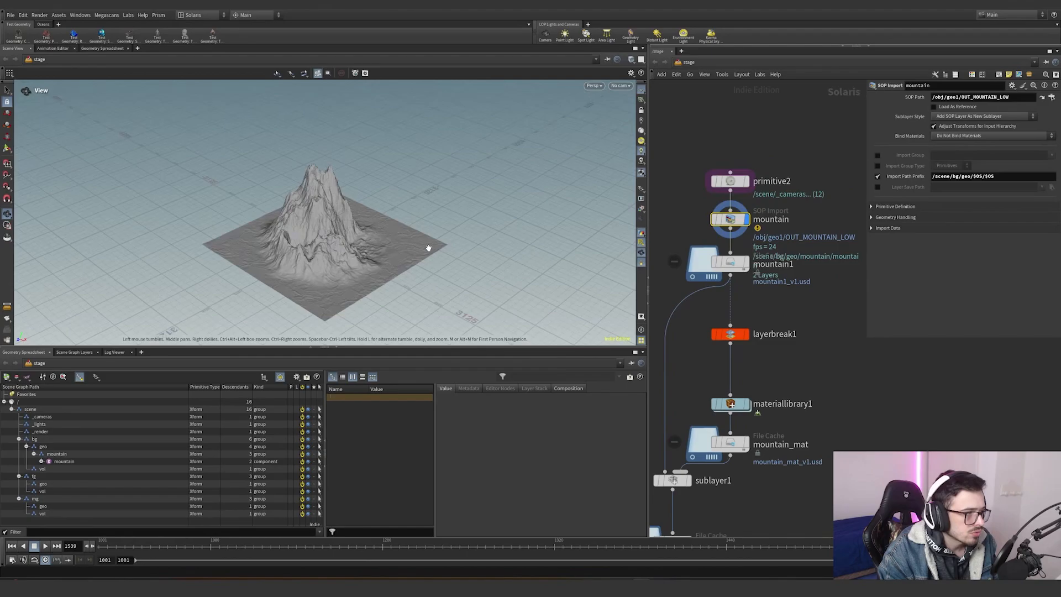
pyautogui.moveTo(348, 257); pyautogui.dragTo(490, 187)
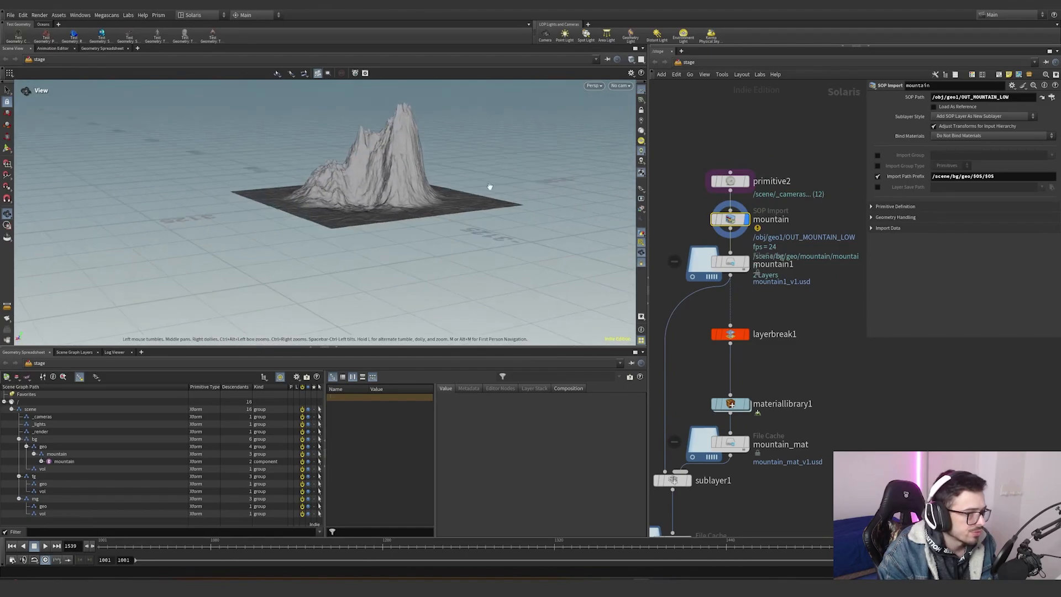
pyautogui.moveTo(1009, 97); pyautogui.dragTo(958, 98)
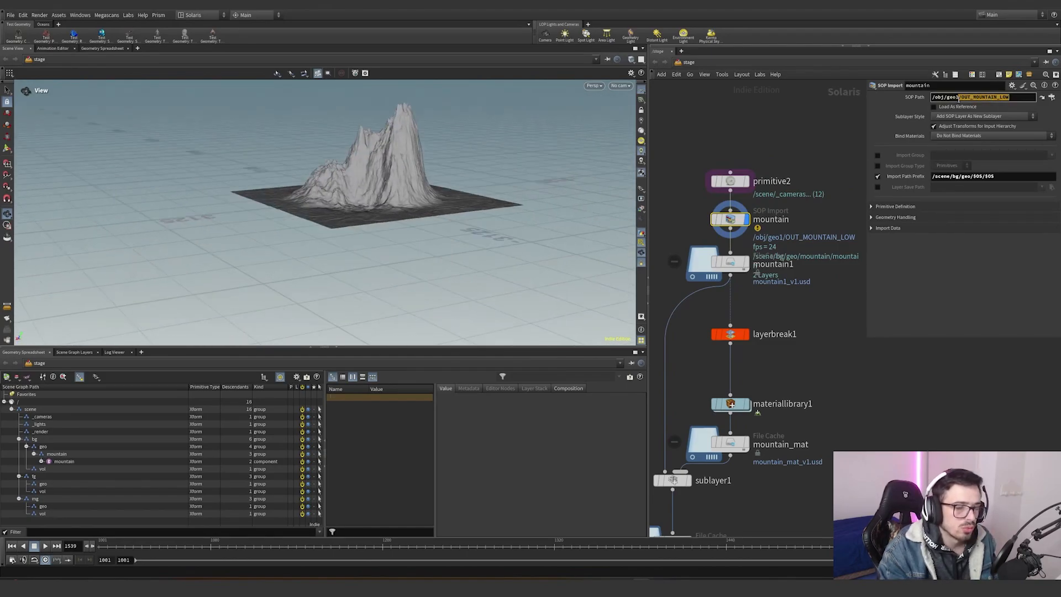
pyautogui.click(930, 177)
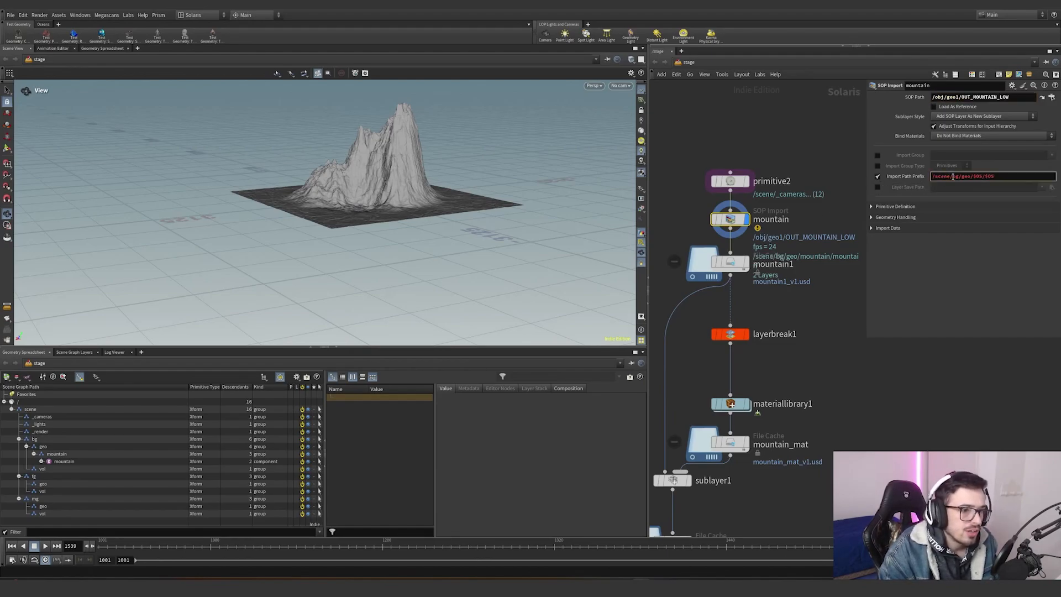
pyautogui.moveTo(961, 176); pyautogui.dragTo(985, 178)
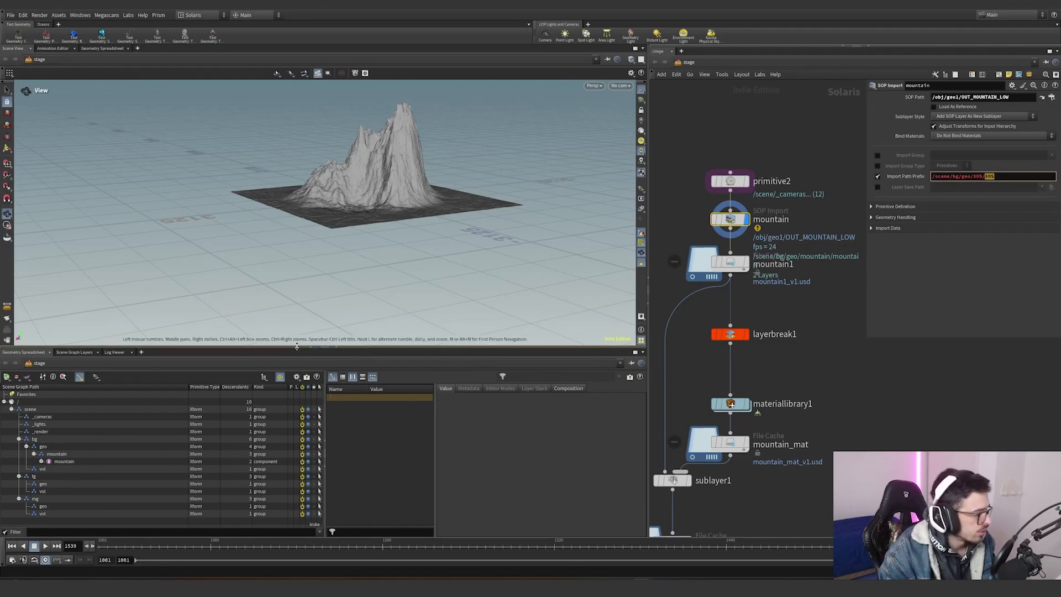
pyautogui.click(33, 450)
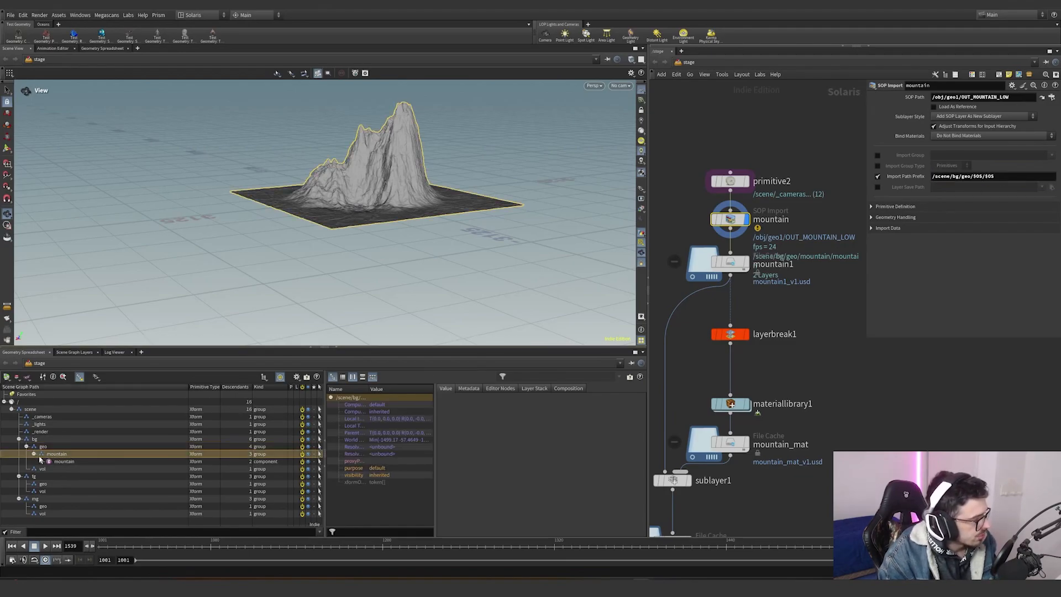
pyautogui.click(65, 462)
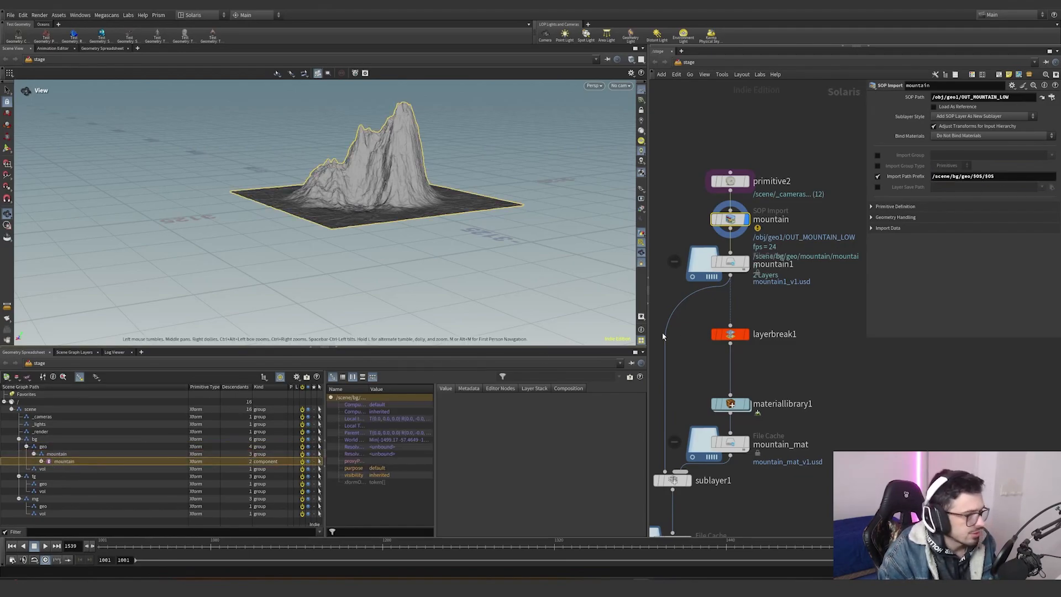
# - Inspect the mountain1 File Cache node's base name and base folder settings
pyautogui.click(730, 262)
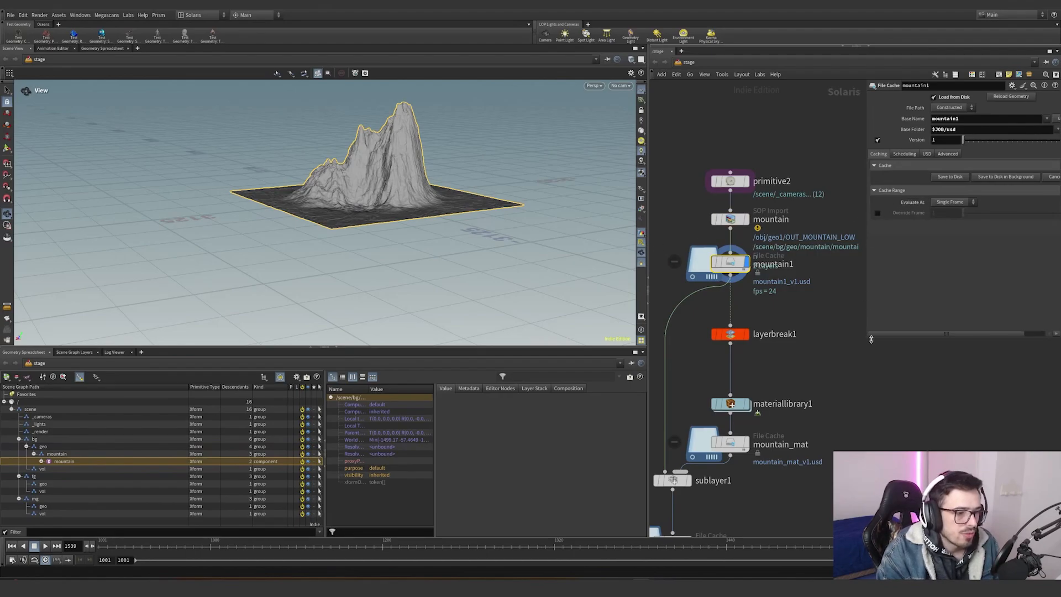
pyautogui.moveTo(867, 338); pyautogui.dragTo(828, 338)
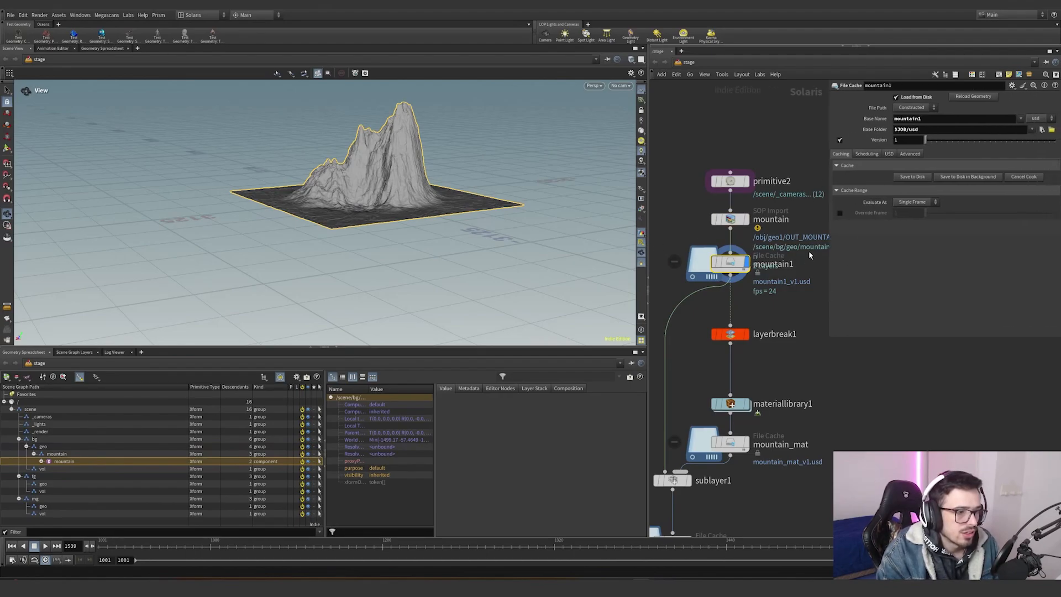
pyautogui.doubleClick(900, 129)
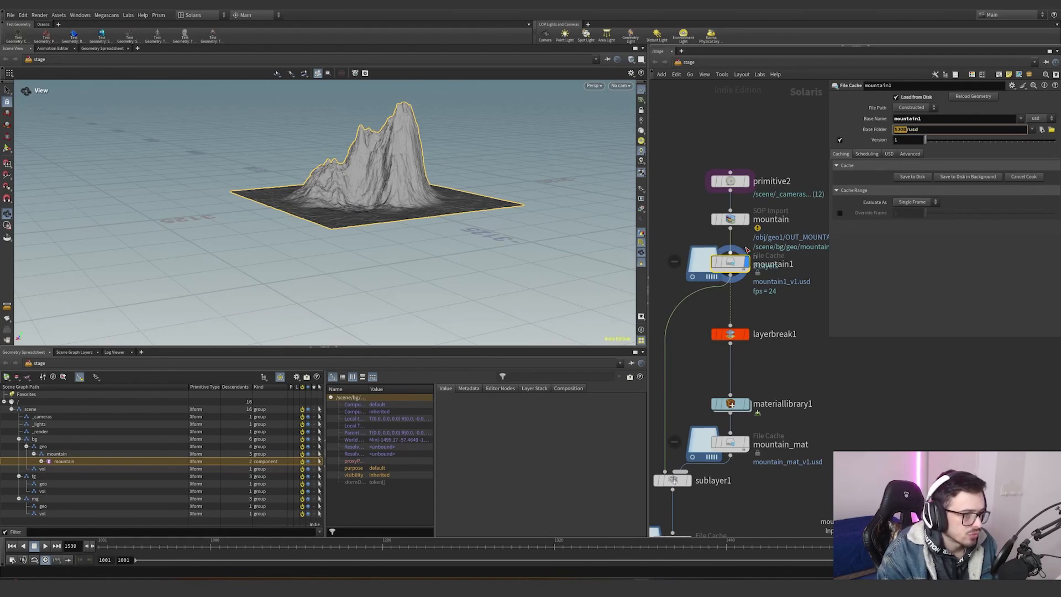
pyautogui.click(746, 263)
pyautogui.click(746, 262)
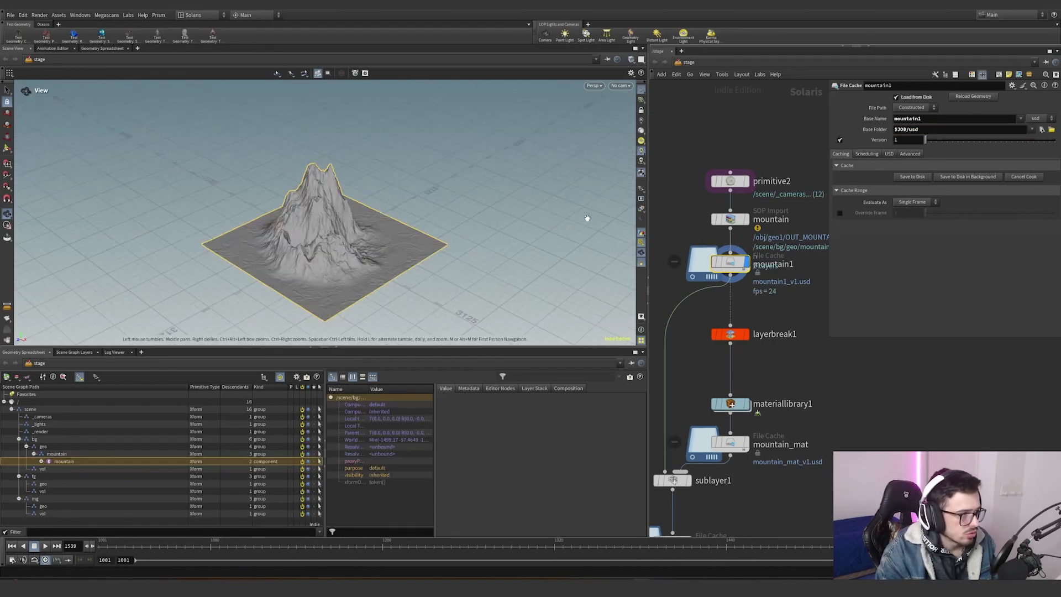
# - Undo the last input disconnection in the stage network and select the layerbreak1 node
pyautogui.hotkey('ctrl', 'z')
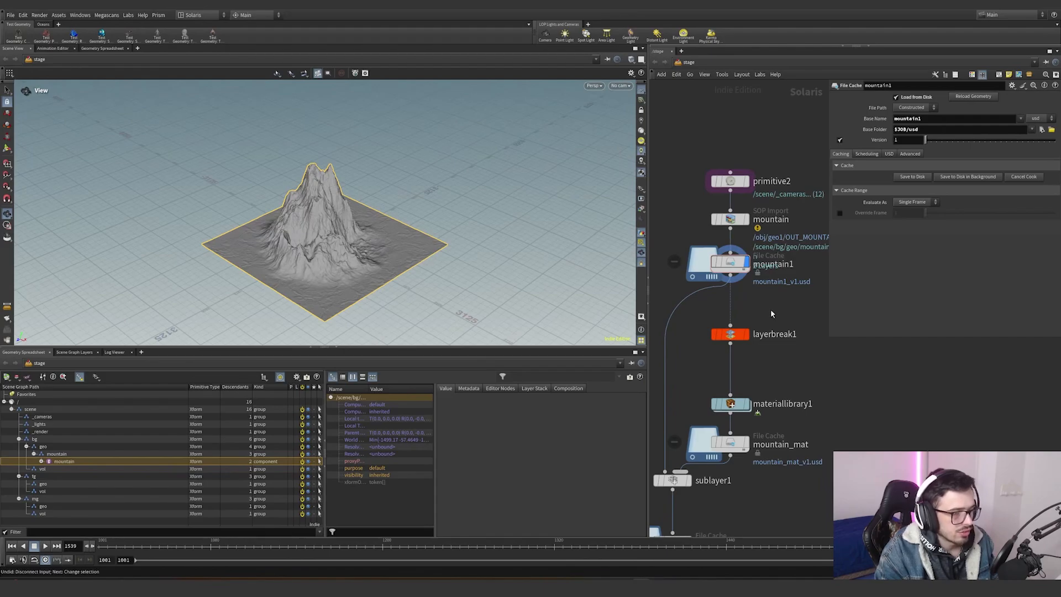
pyautogui.moveTo(771, 309); pyautogui.dragTo(774, 272, button='middle')
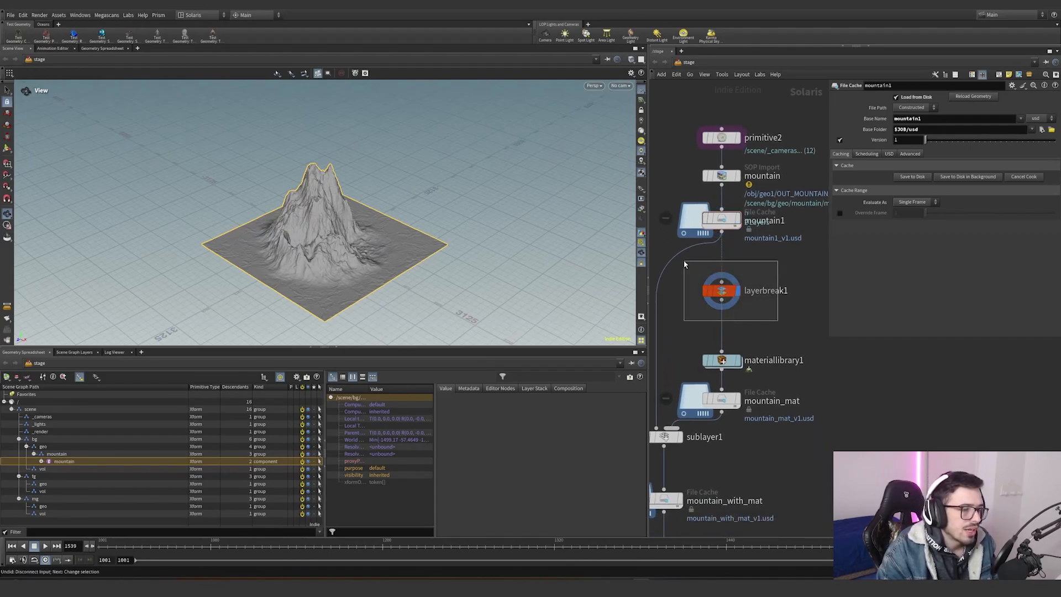
pyautogui.click(720, 296)
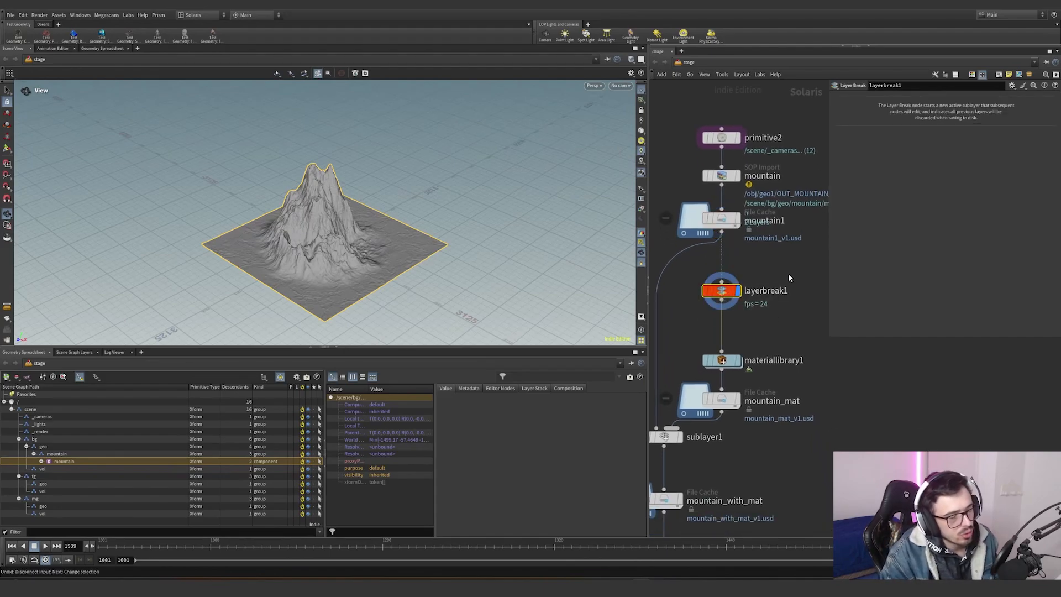
# - Inspect the materiallibrary1 node's material paths and assignments while viewing the mountain in the viewport
pyautogui.moveTo(684, 319); pyautogui.dragTo(754, 234)
pyautogui.moveTo(764, 284); pyautogui.dragTo(794, 232, button='middle')
pyautogui.scroll(1, 794, 232)
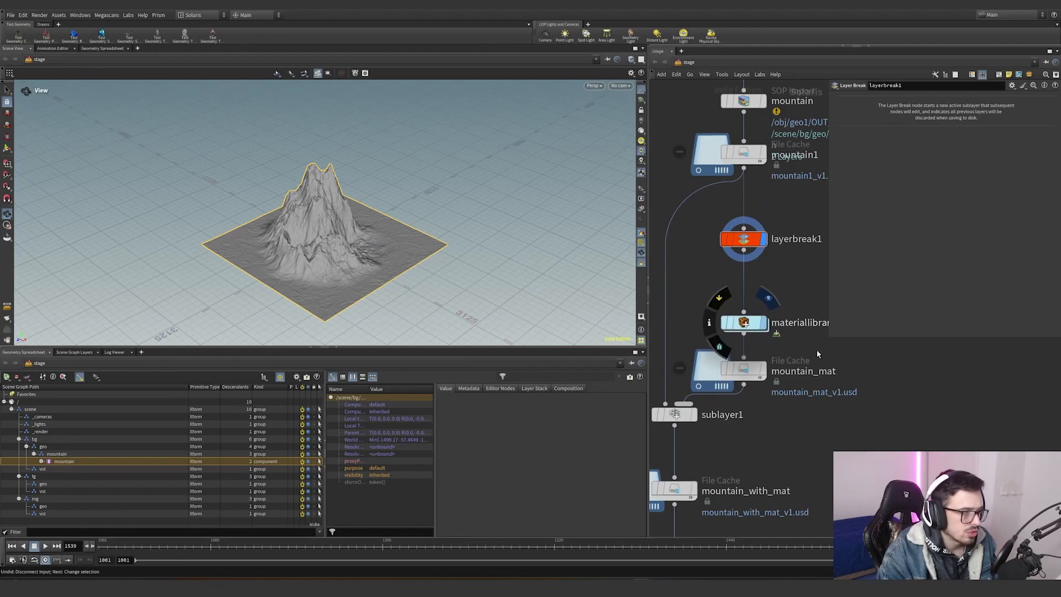
pyautogui.click(764, 323)
pyautogui.moveTo(337, 229); pyautogui.dragTo(256, 216)
pyautogui.moveTo(256, 215); pyautogui.dragTo(303, 190, button='right')
pyautogui.moveTo(304, 189); pyautogui.dragTo(506, 236)
pyautogui.moveTo(839, 327); pyautogui.dragTo(819, 328, button='middle')
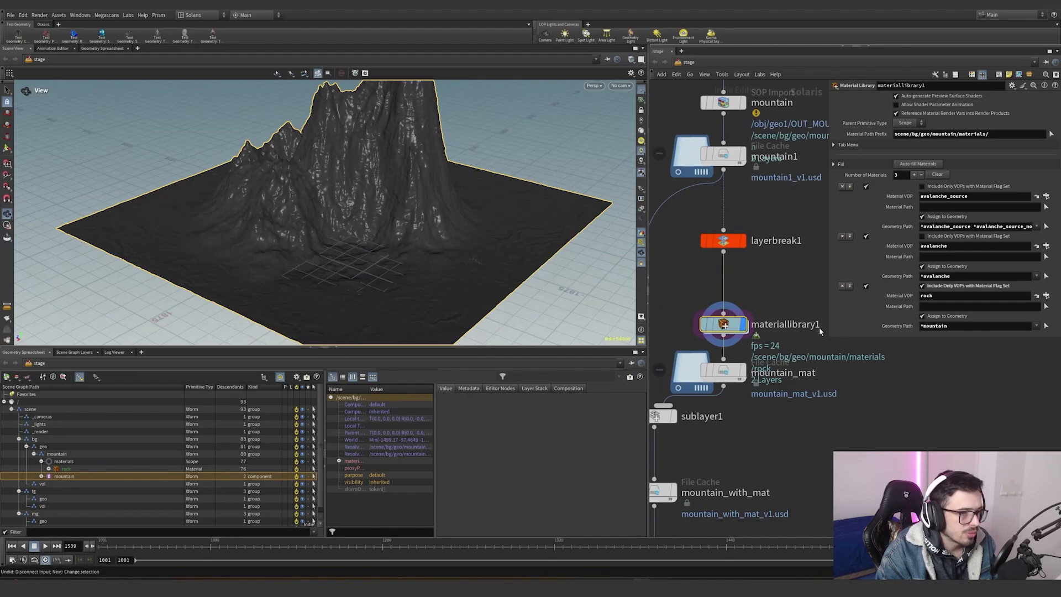
pyautogui.moveTo(828, 338); pyautogui.dragTo(890, 371)
# - Dive into materiallibrary1 and then into the rock material subnetwork to examine its shader nodes
pyautogui.doubleClick(724, 324)
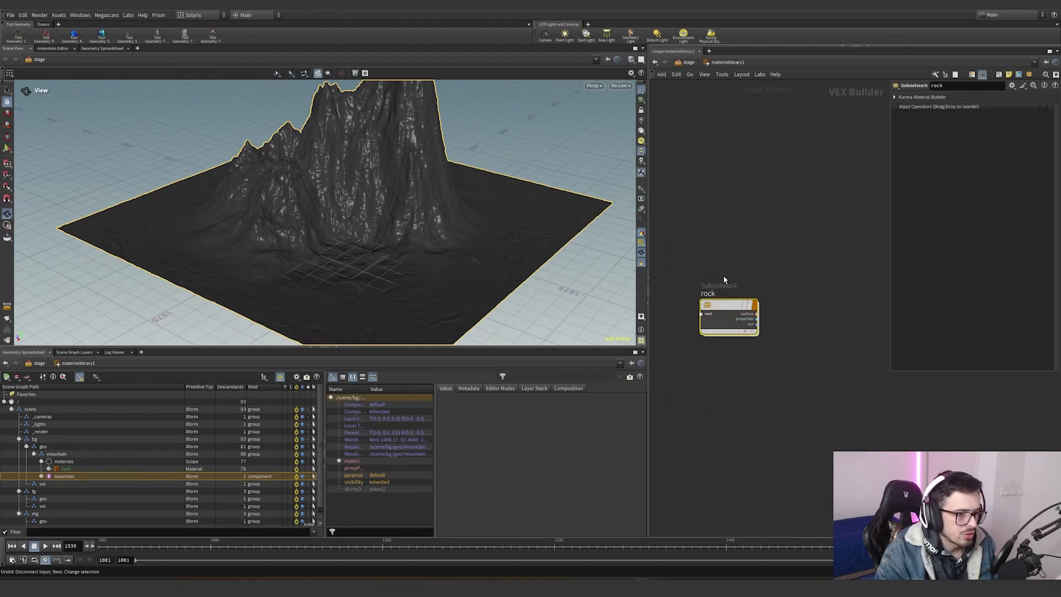
pyautogui.doubleClick(740, 309)
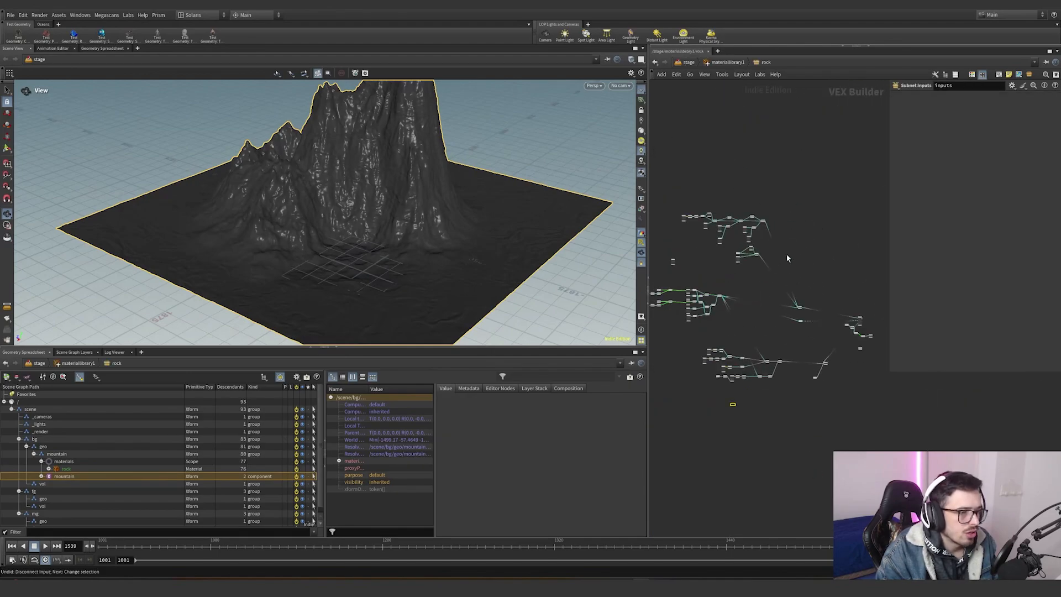
pyautogui.moveTo(802, 175); pyautogui.dragTo(706, 255)
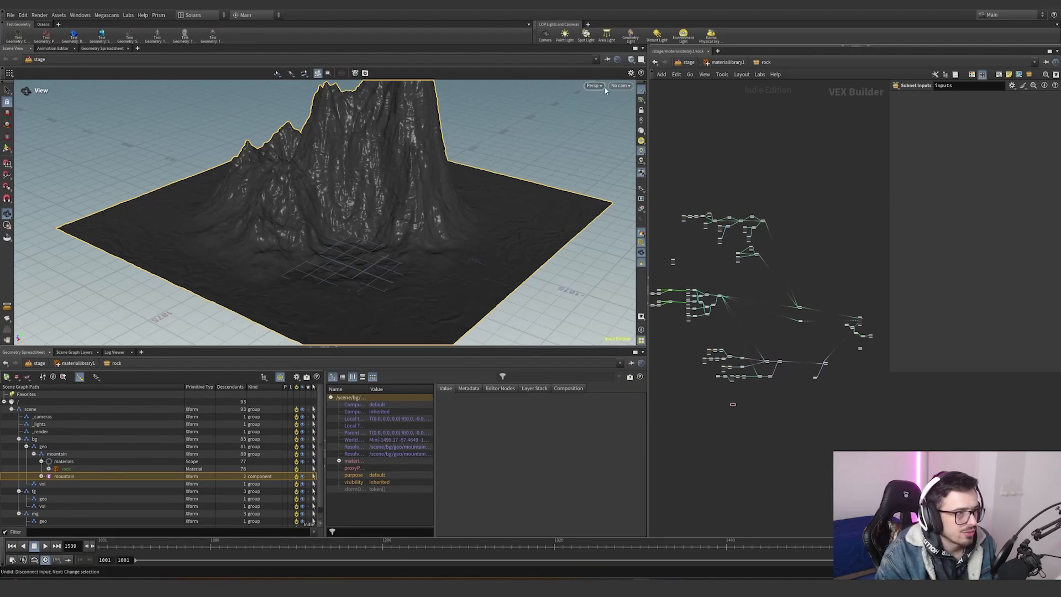
pyautogui.scroll(6, 816, 352)
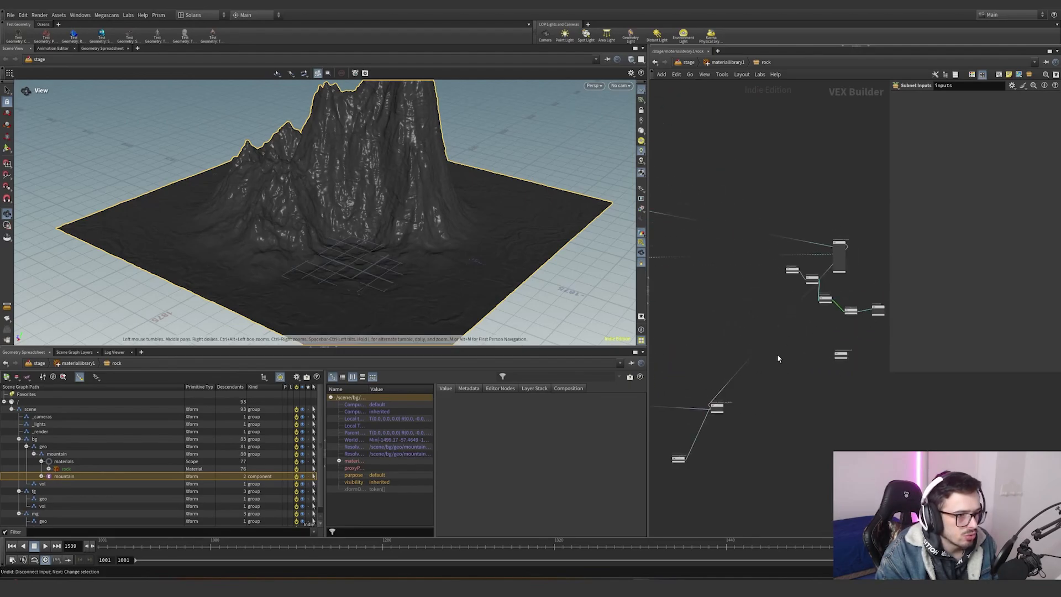
pyautogui.moveTo(794, 368); pyautogui.dragTo(884, 260)
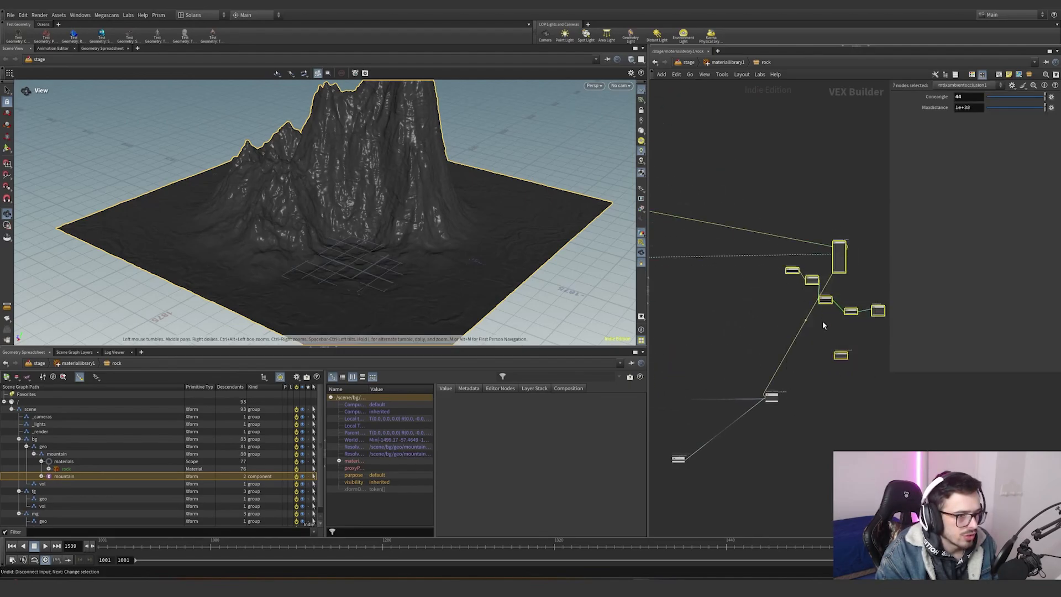
# - Cut a wire inside the rock material network with the wire-cutting tool
pyautogui.scroll(4, 844, 352)
pyautogui.click(867, 386)
pyautogui.scroll(-5, 868, 387)
pyautogui.moveTo(705, 441); pyautogui.dragTo(782, 309, button='middle')
pyautogui.press('y')
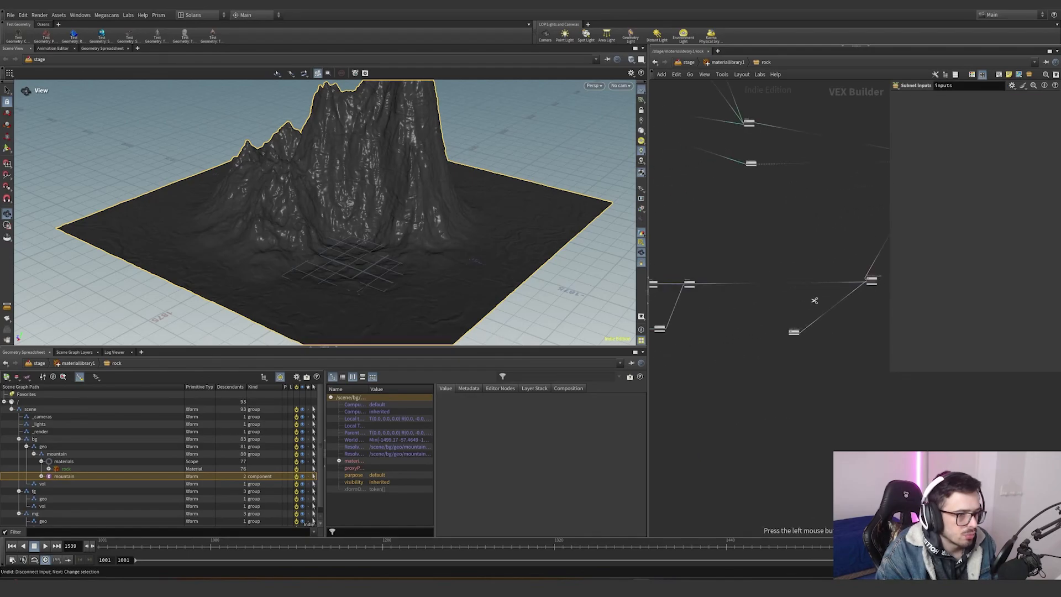
pyautogui.moveTo(814, 301); pyautogui.dragTo(813, 268)
pyautogui.scroll(-8, 796, 276)
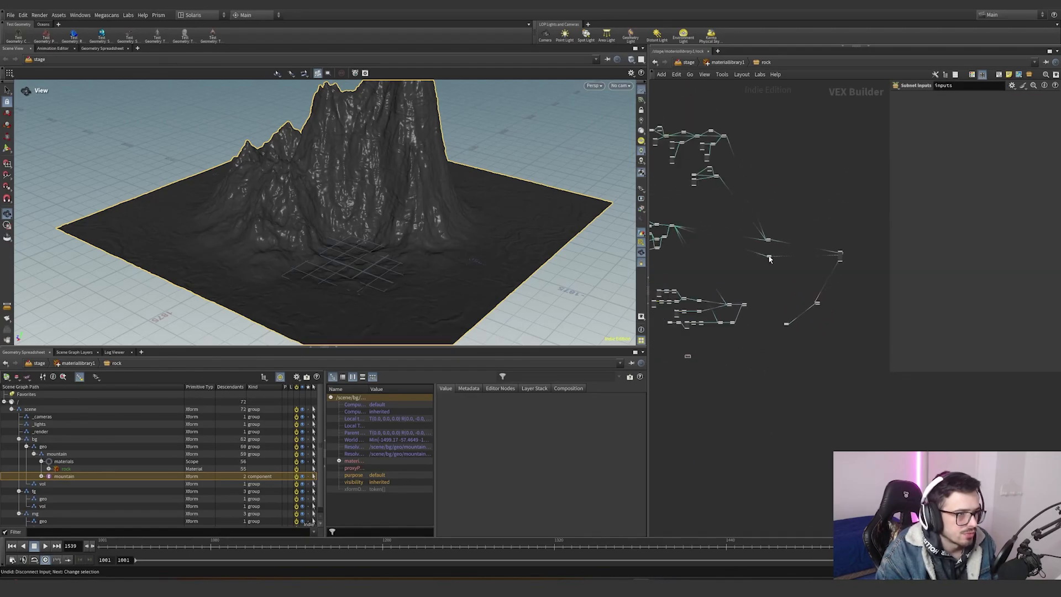
# - Switch the viewport renderer to Karma CPU and orbit the camera around the mountain
pyautogui.click(594, 86)
pyautogui.click(600, 124)
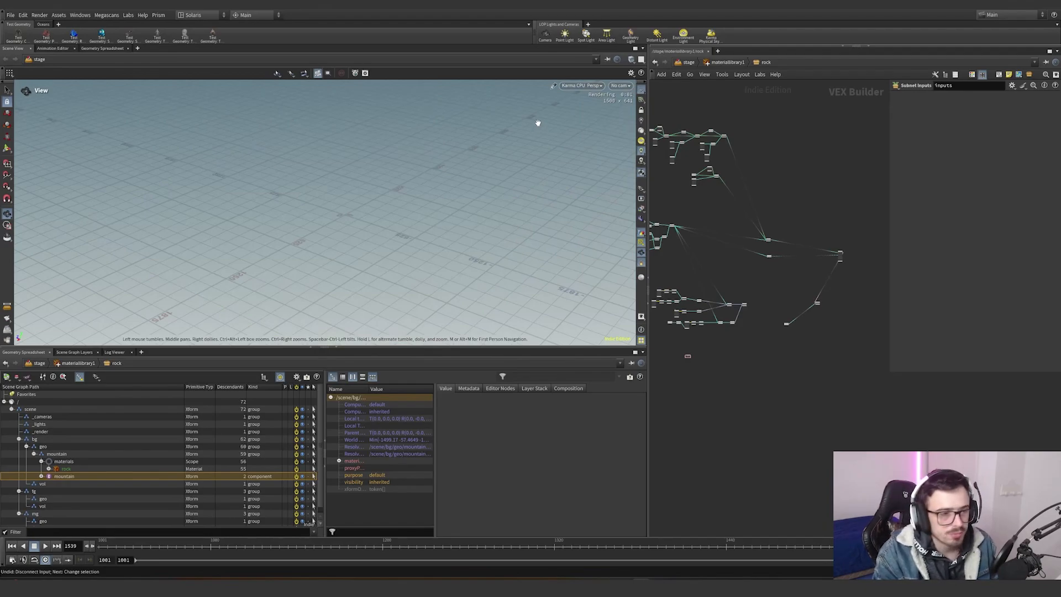
pyautogui.moveTo(538, 125); pyautogui.dragTo(343, 243)
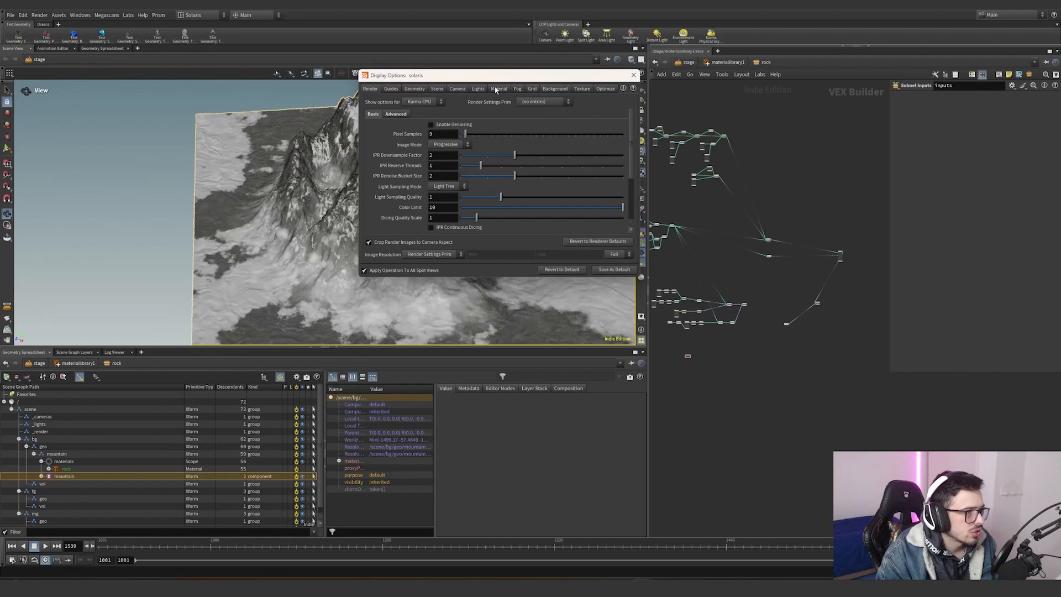
# - Set the viewport background color scheme to Dark in the display options and close them
pyautogui.click(555, 90)
pyautogui.click(438, 103)
pyautogui.click(435, 123)
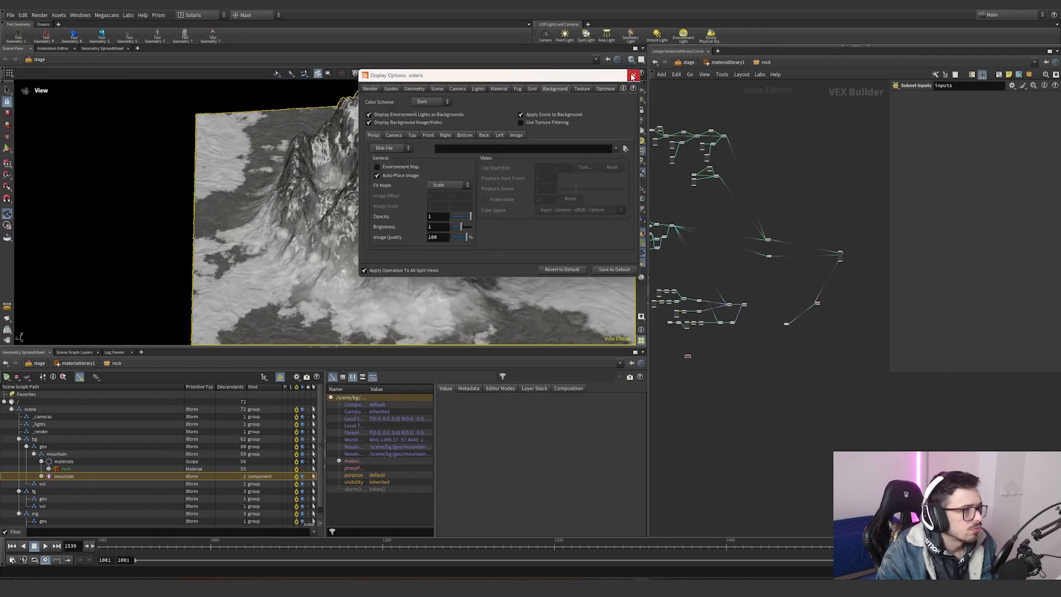
pyautogui.click(633, 75)
# - Wire the kma_hextiled_triplanar2 output into the mtlxstandard_surface node in the rock material network
pyautogui.scroll(2, 768, 237)
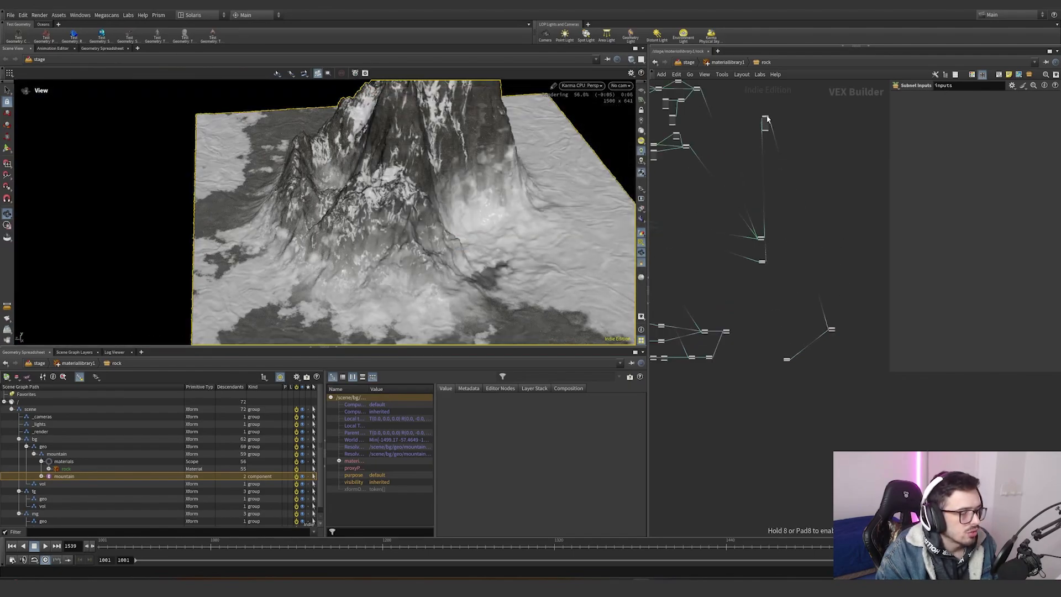
pyautogui.scroll(-3, 715, 116)
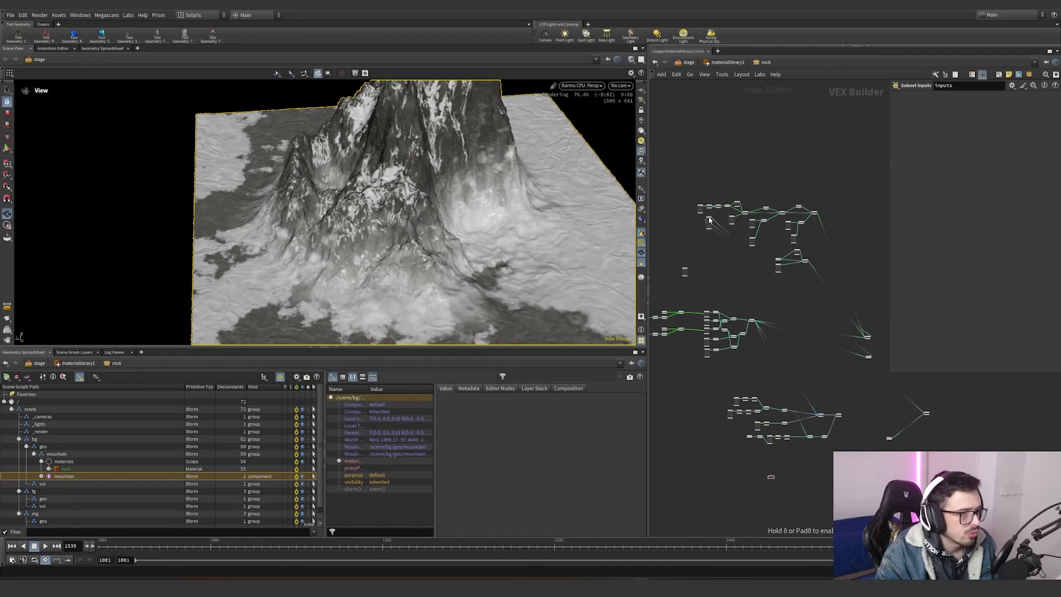
pyautogui.scroll(3, 709, 218)
pyautogui.scroll(3, 709, 218)
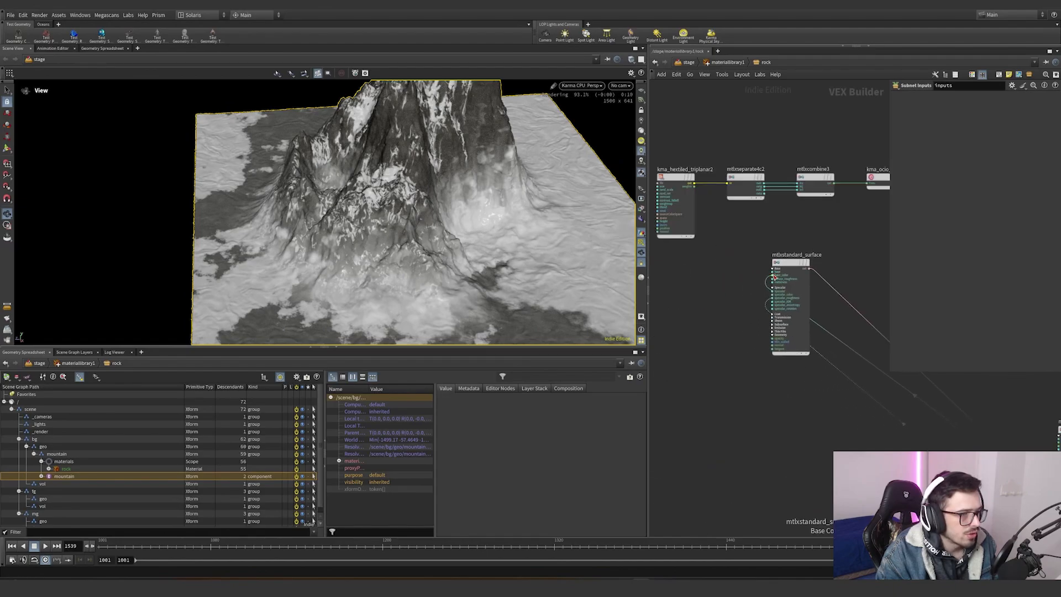
pyautogui.scroll(-4, 775, 277)
pyautogui.scroll(4, 733, 287)
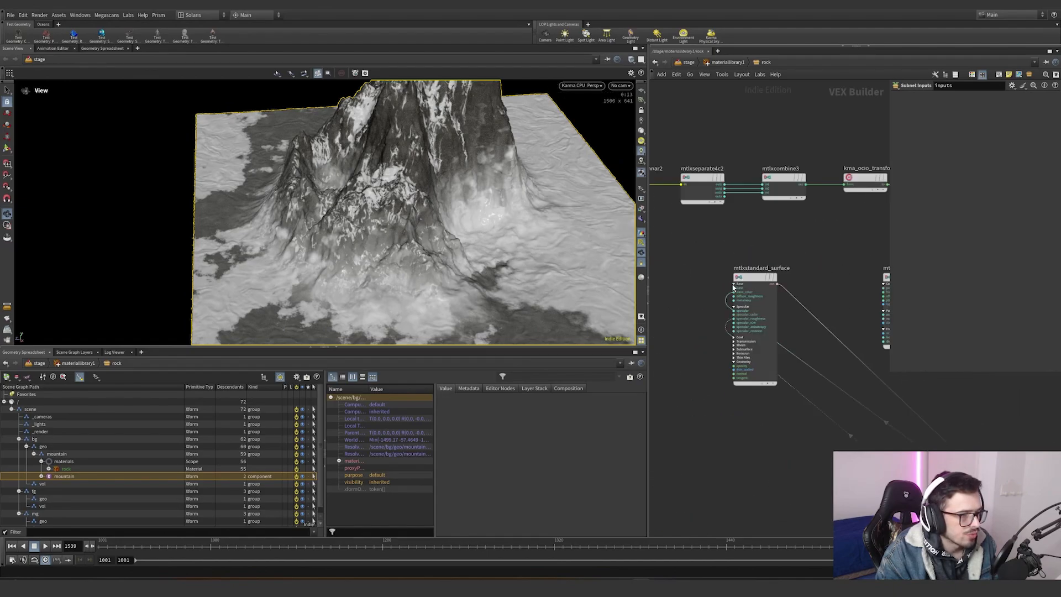
pyautogui.click(734, 293)
pyautogui.moveTo(674, 232); pyautogui.dragTo(727, 248, button='middle')
pyautogui.click(700, 201)
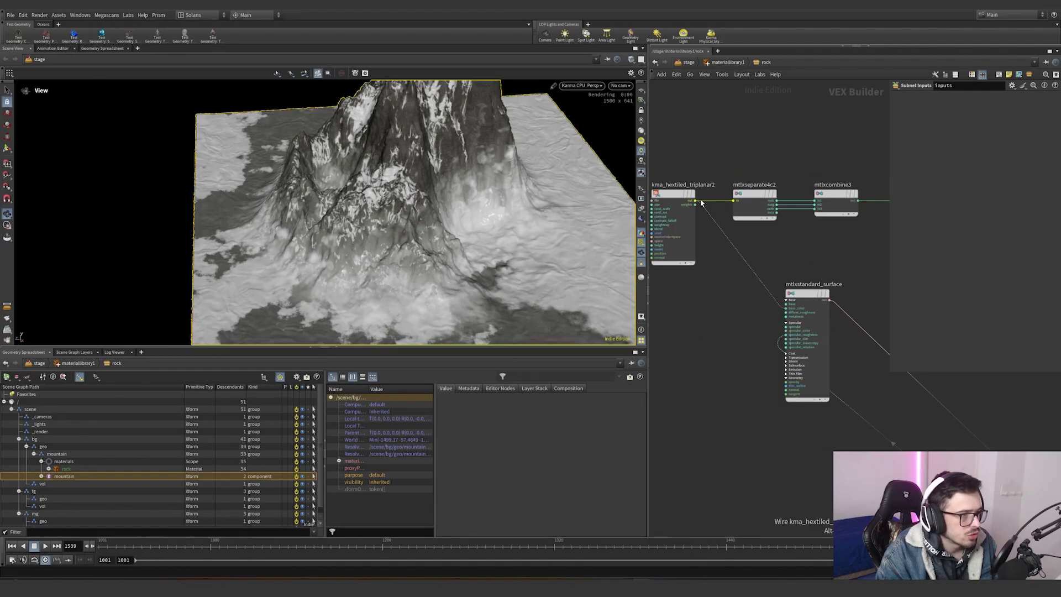
# - Inspect the kma_hextiled_triplanar2 node's texture file, size and blend parameters against a close-up Karma render
pyautogui.moveTo(459, 234); pyautogui.dragTo(502, 374, button='right')
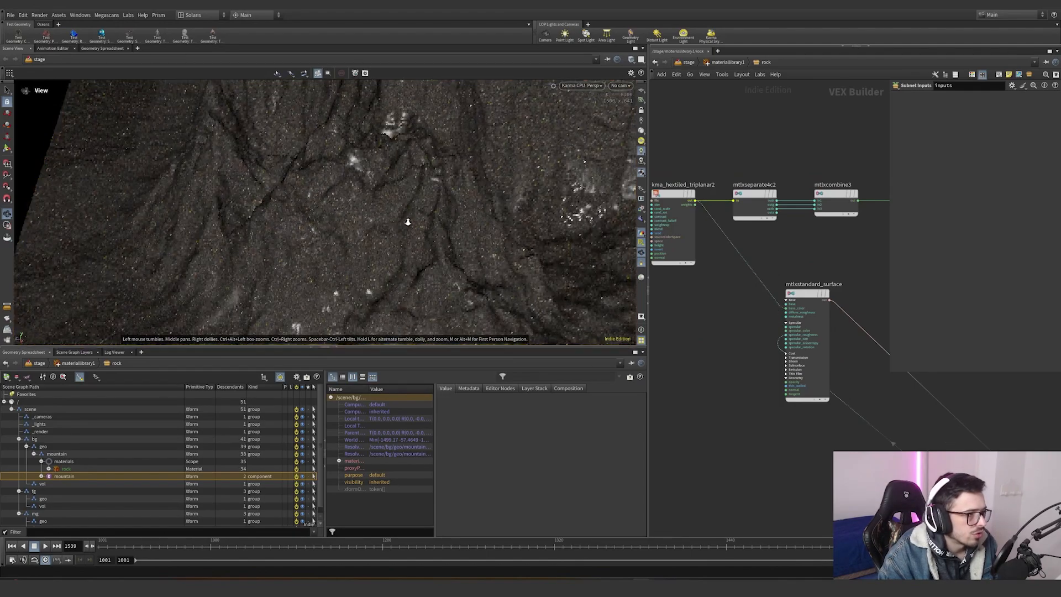
pyautogui.moveTo(406, 221); pyautogui.dragTo(657, 165, button='right')
pyautogui.click(663, 260)
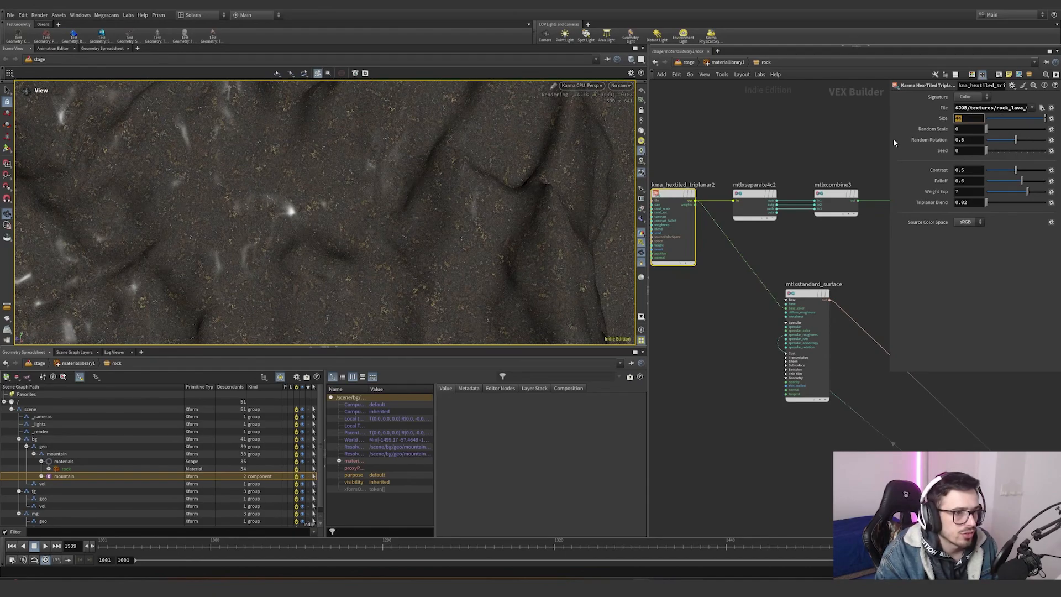
pyautogui.moveTo(888, 142); pyautogui.dragTo(864, 148)
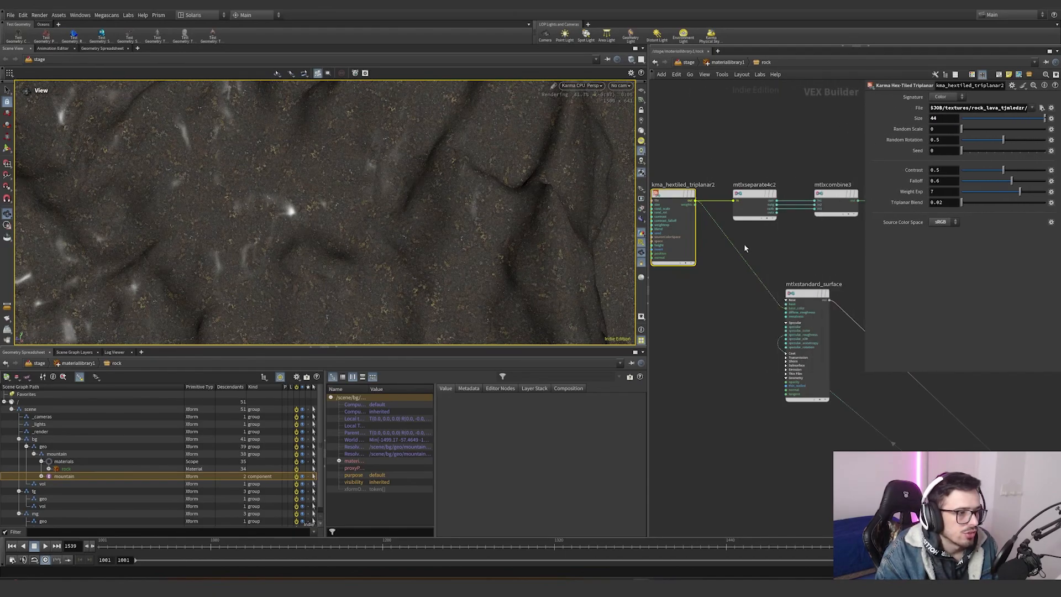
pyautogui.scroll(-3, 745, 249)
# - Reposition the mtlxstandard_surface node beside the other rock shader nodes
pyautogui.moveTo(734, 291); pyautogui.dragTo(701, 300, button='middle')
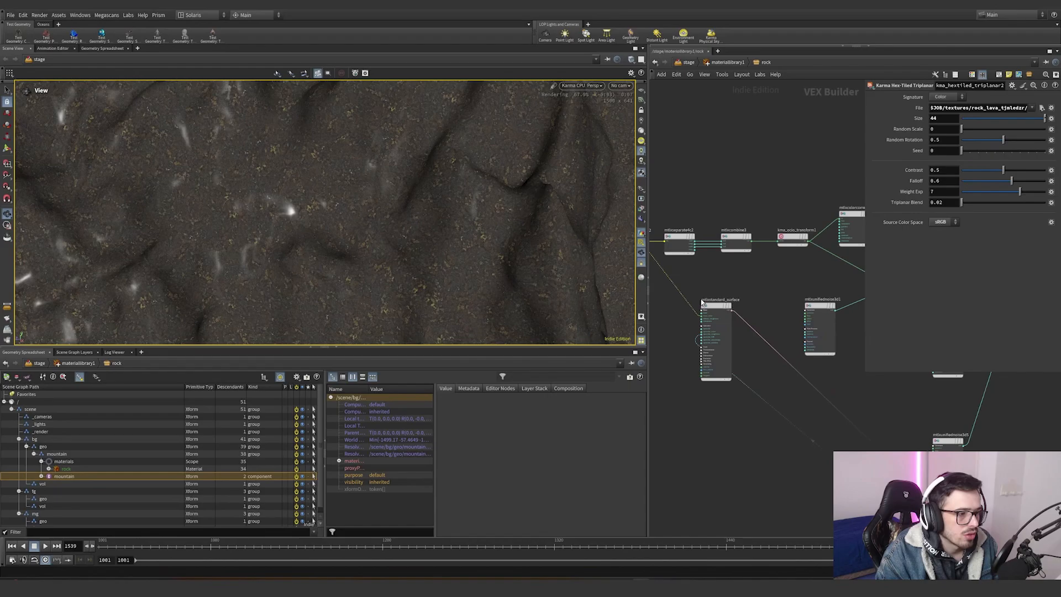
pyautogui.moveTo(723, 307); pyautogui.dragTo(755, 247)
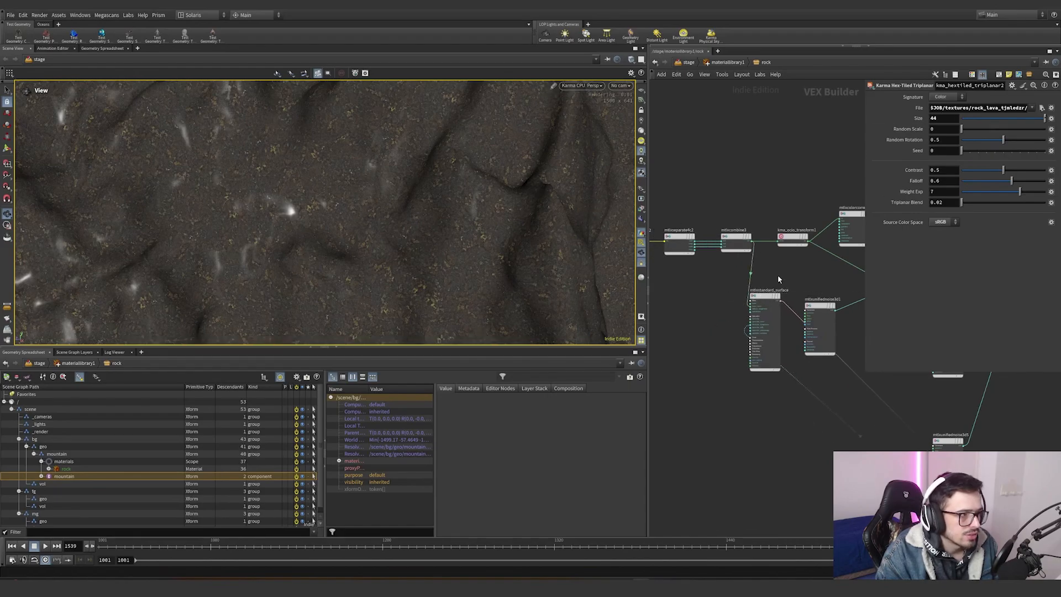
pyautogui.moveTo(765, 282); pyautogui.dragTo(750, 285, button='middle')
pyautogui.scroll(5, 726, 210)
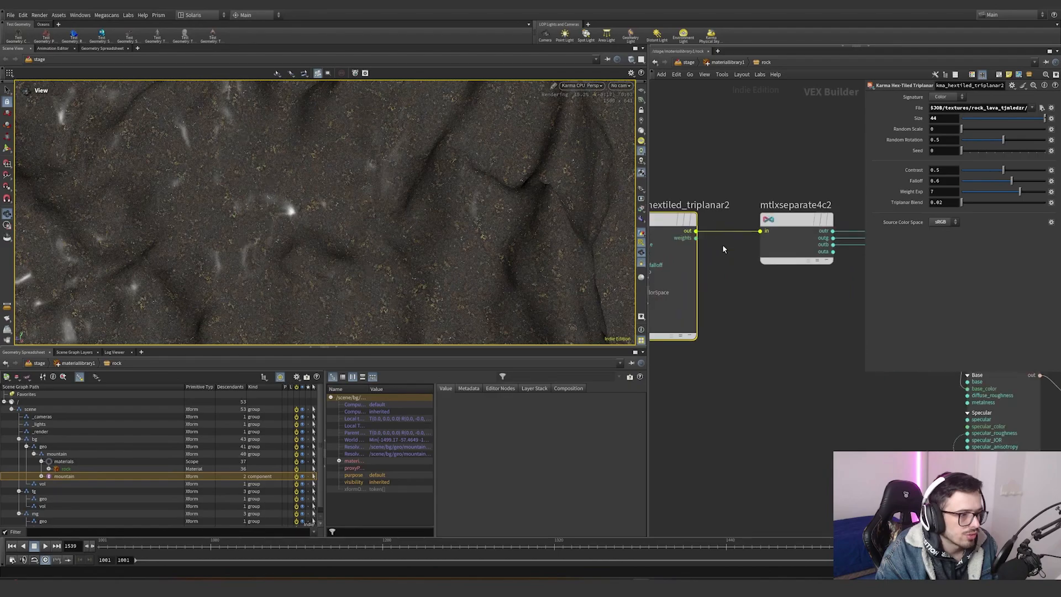
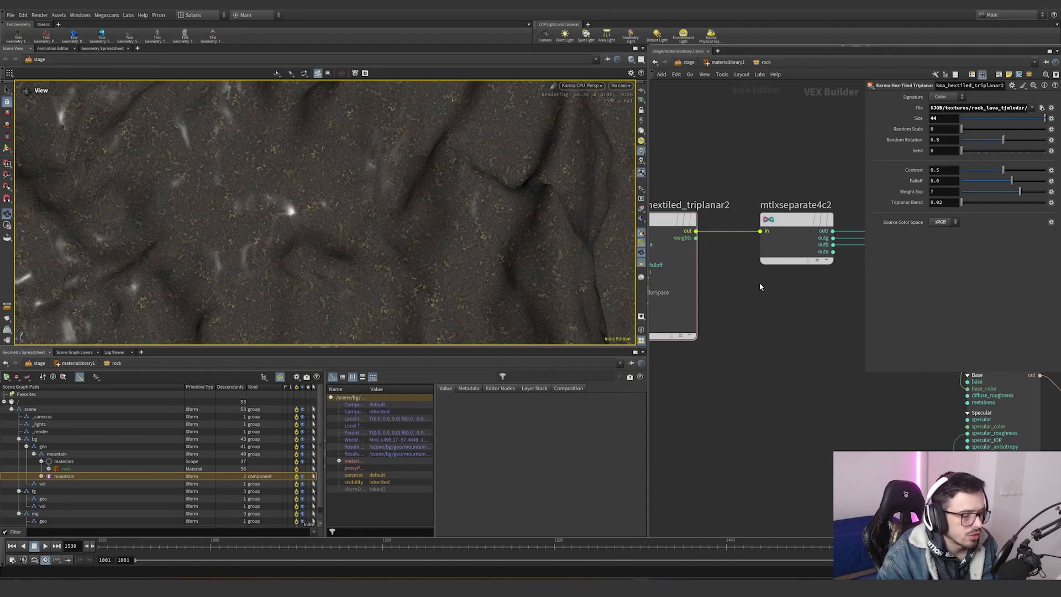
# - Connect the kma_ocio_transform1 output to the base color input of the mtlxstandard_surface node
pyautogui.moveTo(846, 291); pyautogui.dragTo(669, 293, button='middle')
pyautogui.scroll(-3, 692, 321)
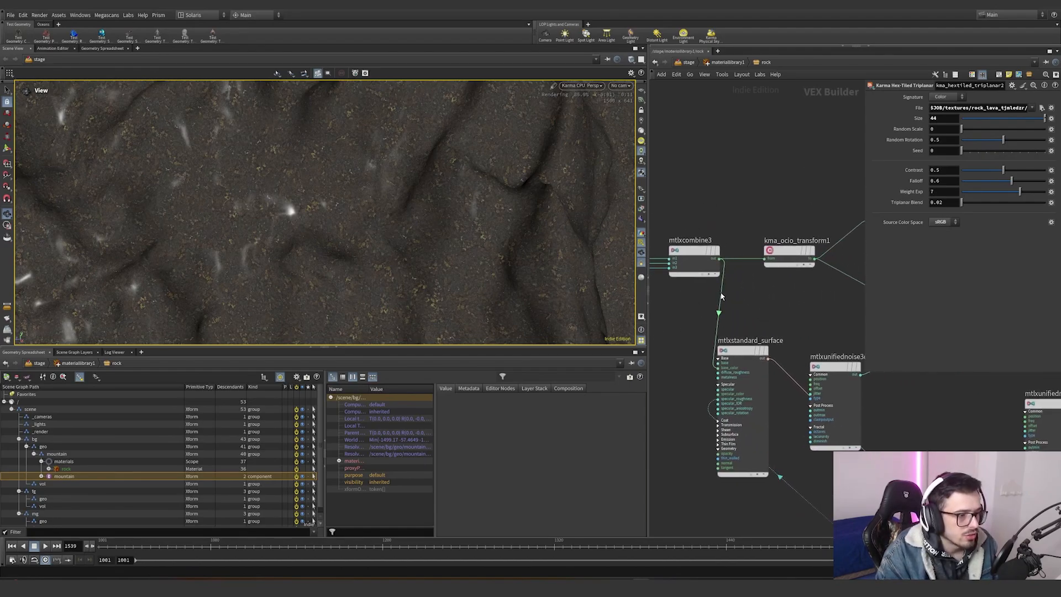
pyautogui.moveTo(721, 293); pyautogui.dragTo(817, 259)
pyautogui.moveTo(819, 202); pyautogui.dragTo(760, 287)
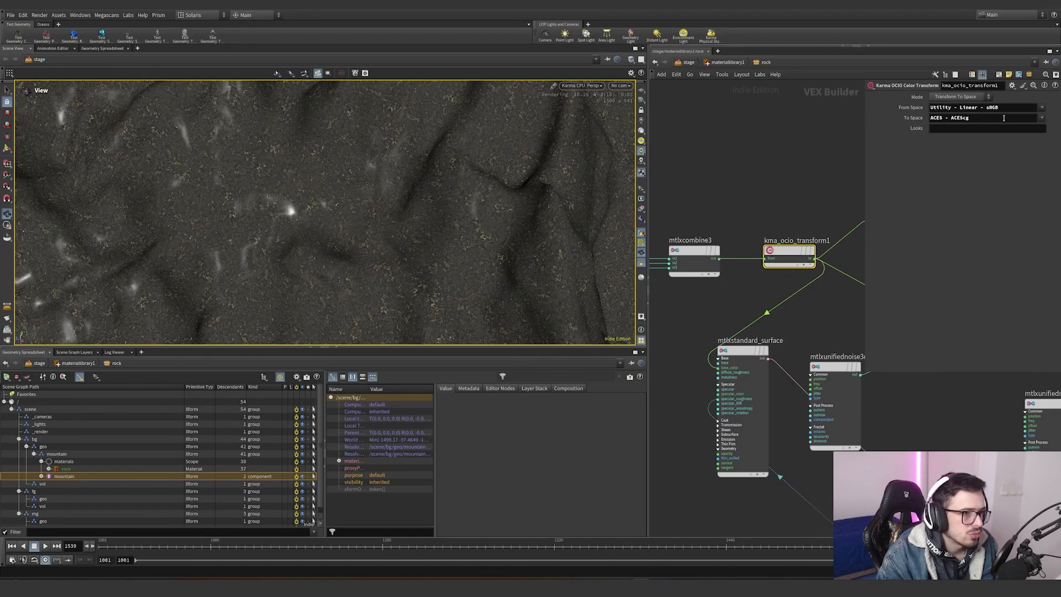
# - Rewire the color nodes feeding the mix node in the rock shader network
pyautogui.moveTo(934, 120); pyautogui.dragTo(931, 121)
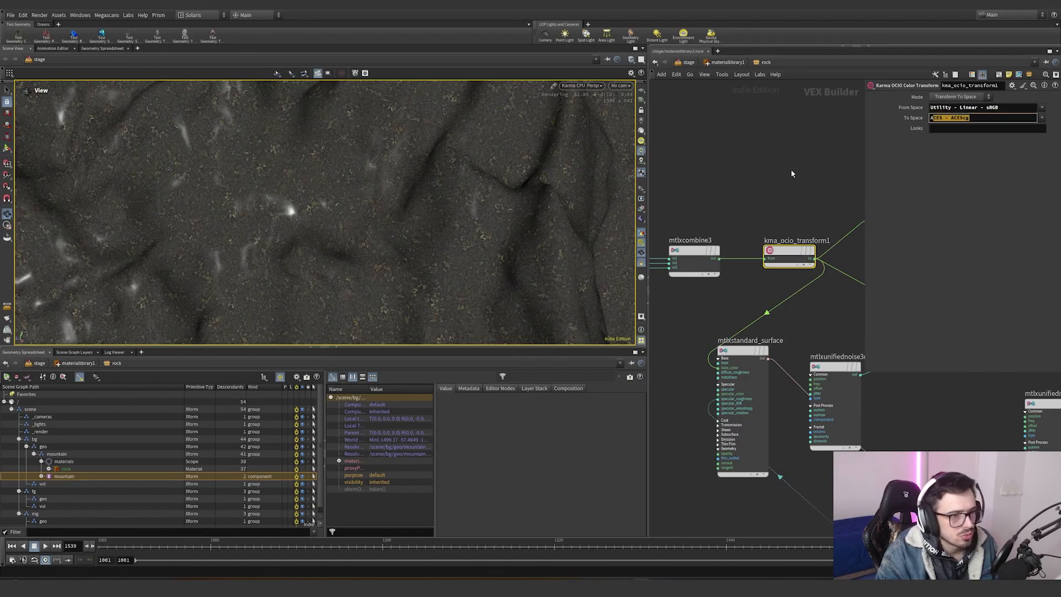
pyautogui.press('h')
pyautogui.moveTo(740, 228); pyautogui.dragTo(777, 182)
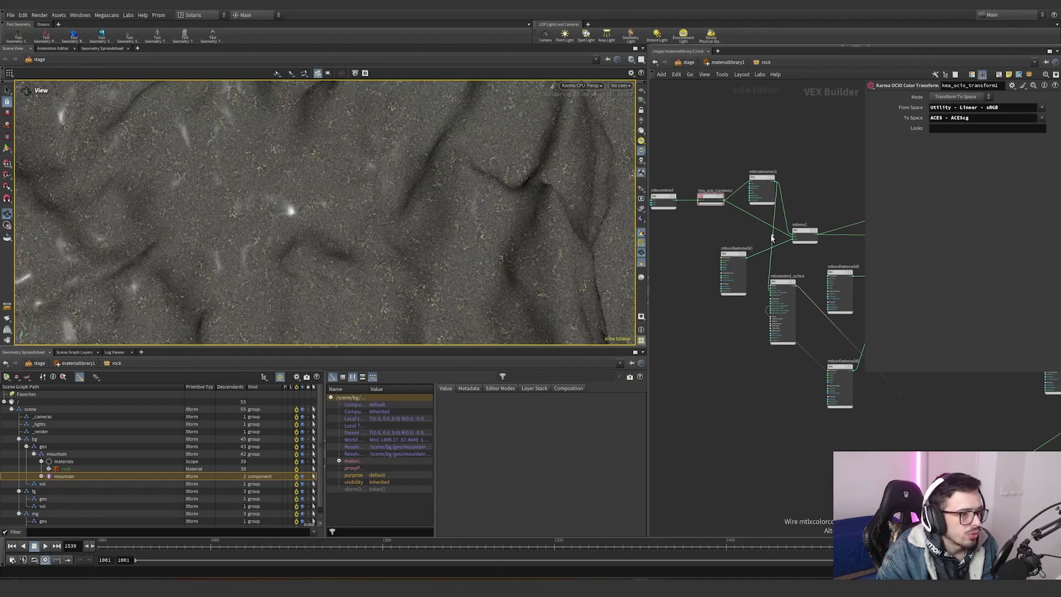
pyautogui.moveTo(771, 236); pyautogui.dragTo(822, 238)
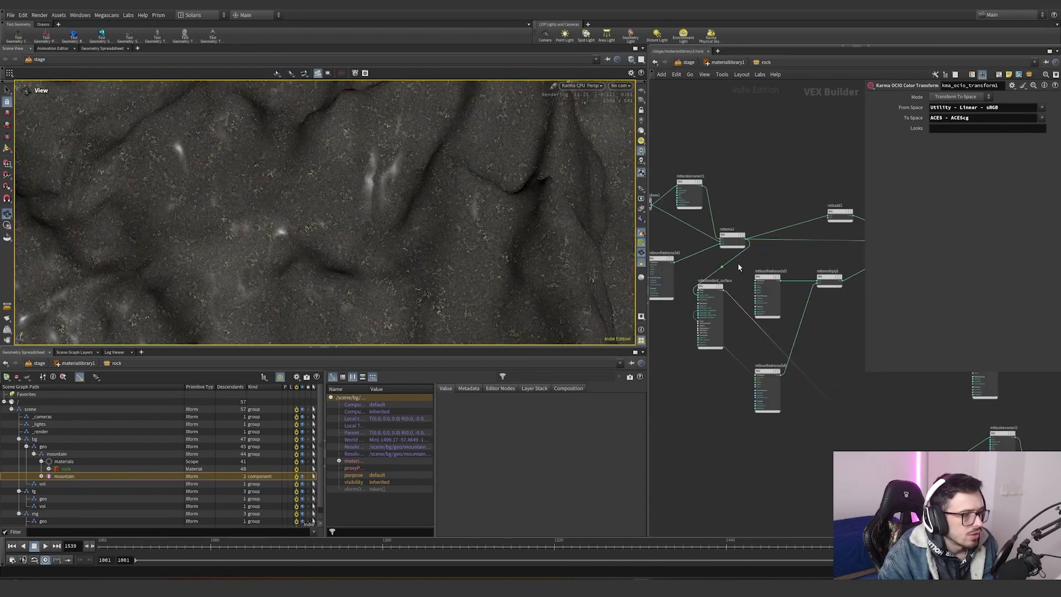
pyautogui.moveTo(812, 250); pyautogui.dragTo(731, 273, button='middle')
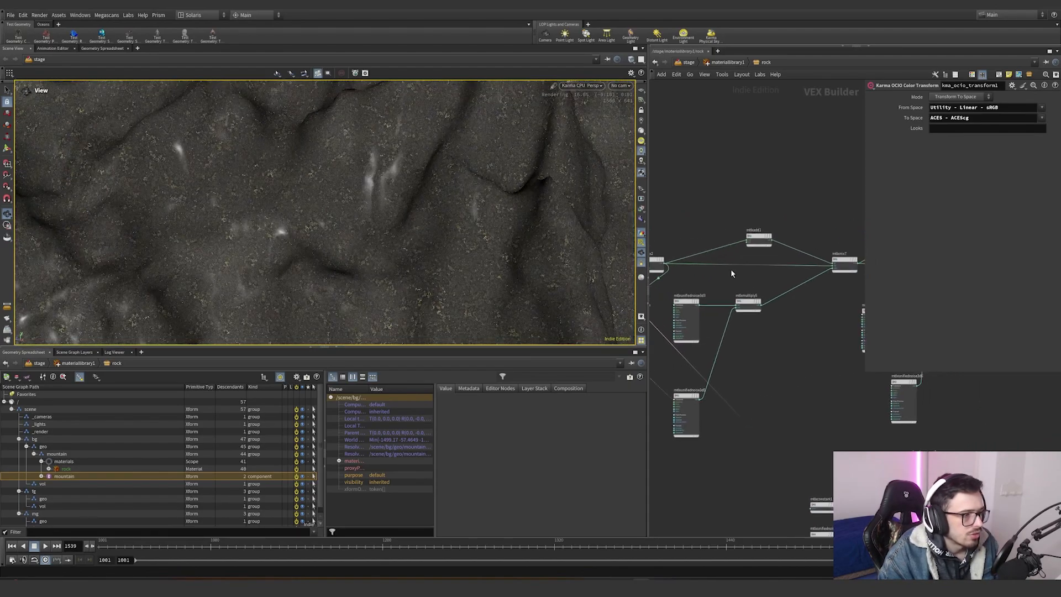
pyautogui.moveTo(652, 285); pyautogui.dragTo(776, 250)
pyautogui.moveTo(737, 274); pyautogui.dragTo(710, 287, button='middle')
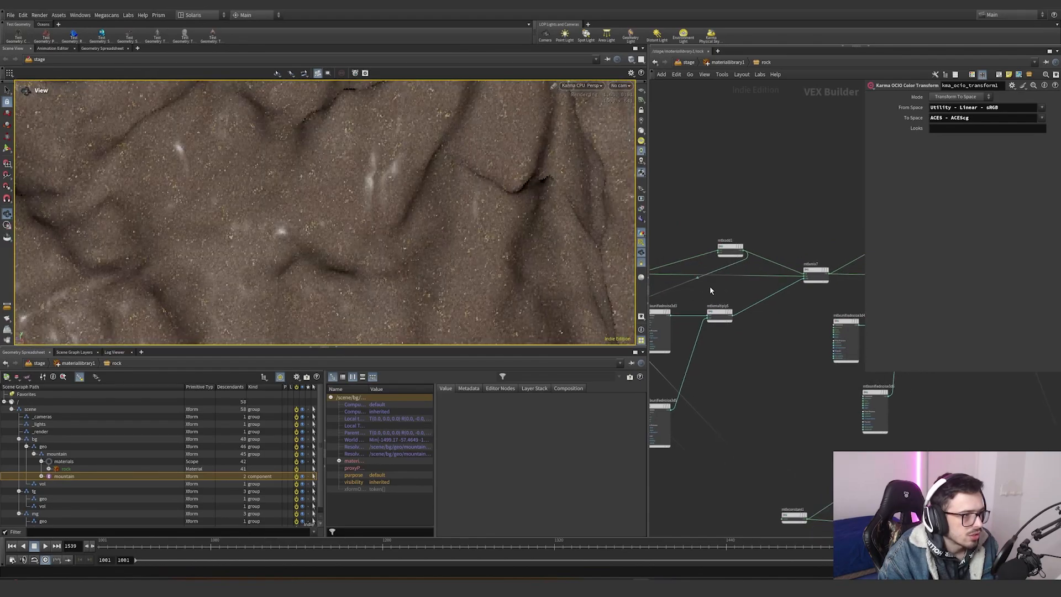
pyautogui.moveTo(694, 279); pyautogui.dragTo(733, 317)
pyautogui.moveTo(720, 336)
pyautogui.mouseDown(button='middle')
pyautogui.moveTo(797, 313)
pyautogui.moveTo(719, 334)
pyautogui.moveTo(737, 331)
pyautogui.mouseUp(button='middle')
# - Orbit the Karma render and pan the rock network to examine the rock shading
pyautogui.moveTo(443, 237); pyautogui.dragTo(208, 304, button='right')
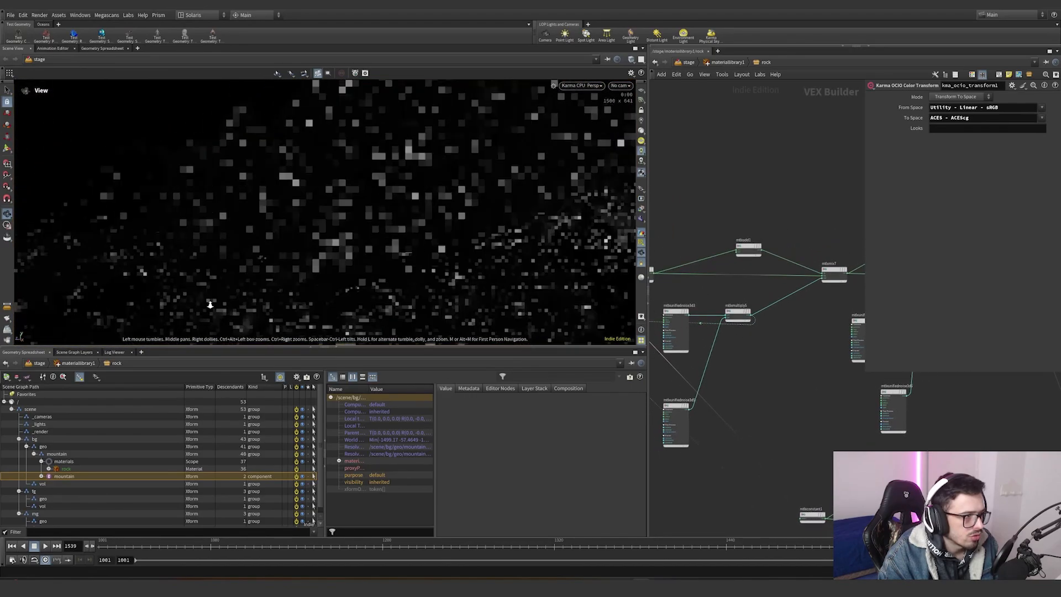
pyautogui.moveTo(493, 236); pyautogui.dragTo(591, 260, button='right')
pyautogui.moveTo(753, 322); pyautogui.dragTo(849, 278)
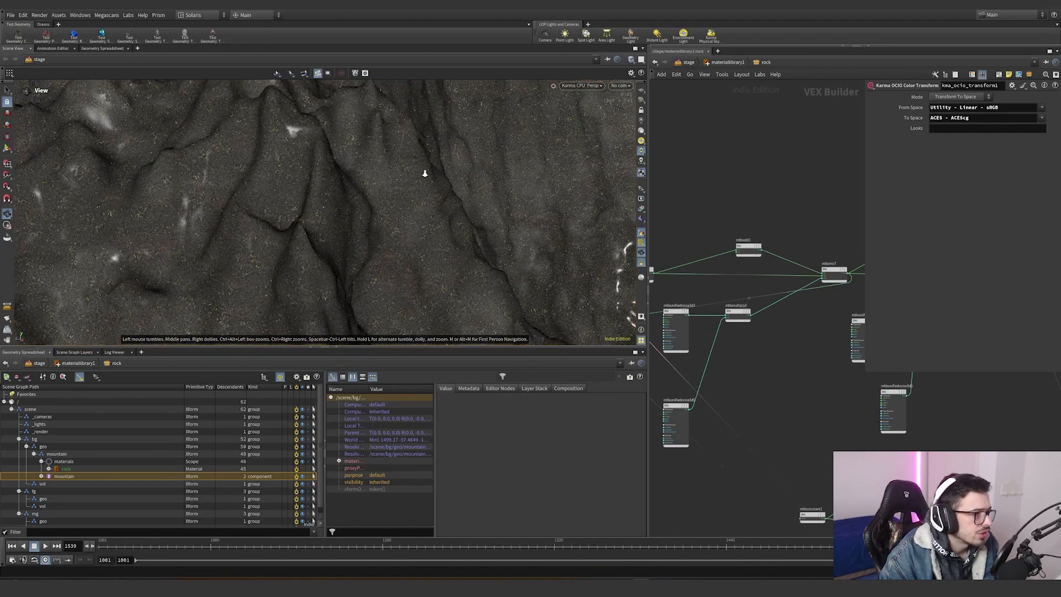
pyautogui.moveTo(424, 171); pyautogui.dragTo(455, 184, button='right')
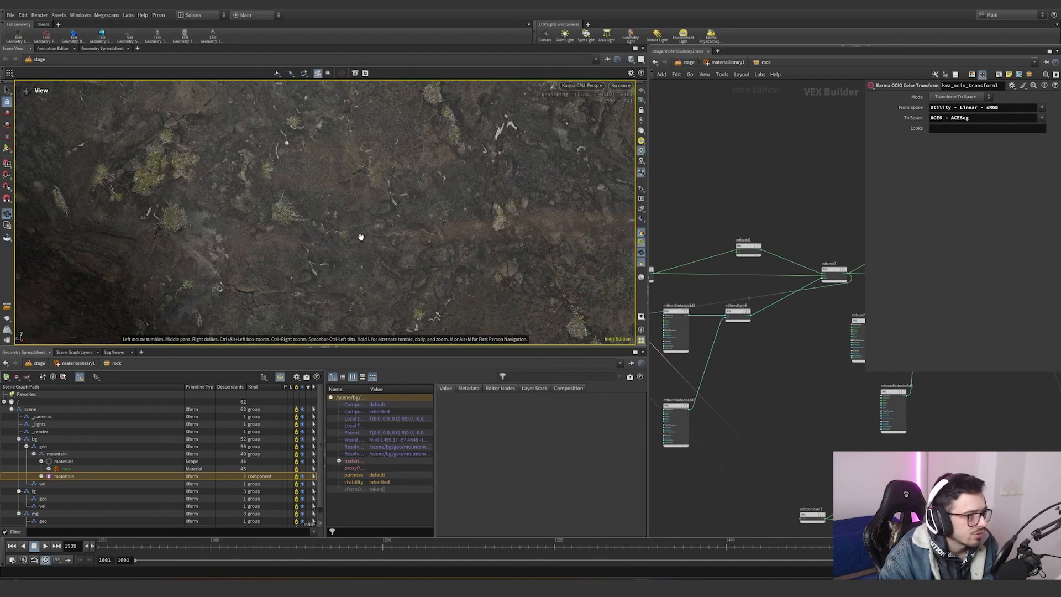
pyautogui.moveTo(492, 219); pyautogui.dragTo(402, 257, button='right')
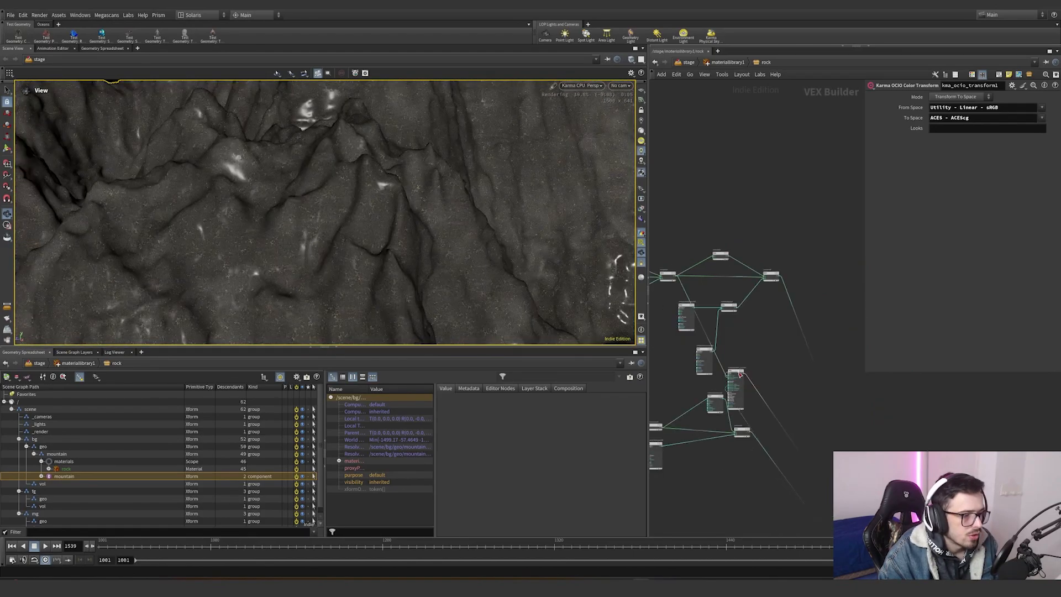
pyautogui.press('Escape')
pyautogui.moveTo(737, 372); pyautogui.dragTo(703, 223)
pyautogui.scroll(3, 771, 303)
pyautogui.moveTo(741, 252)
pyautogui.mouseDown()
pyautogui.moveTo(740, 315)
pyautogui.moveTo(720, 313)
pyautogui.moveTo(791, 260)
pyautogui.moveTo(783, 254)
pyautogui.mouseUp()
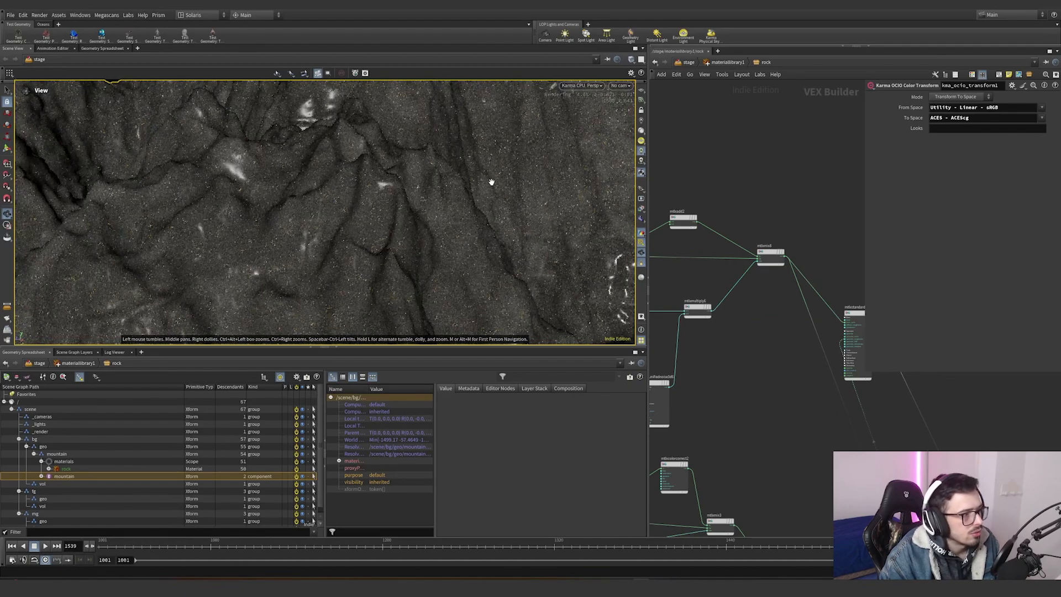
pyautogui.scroll(-5, 755, 353)
pyautogui.scroll(2, 773, 320)
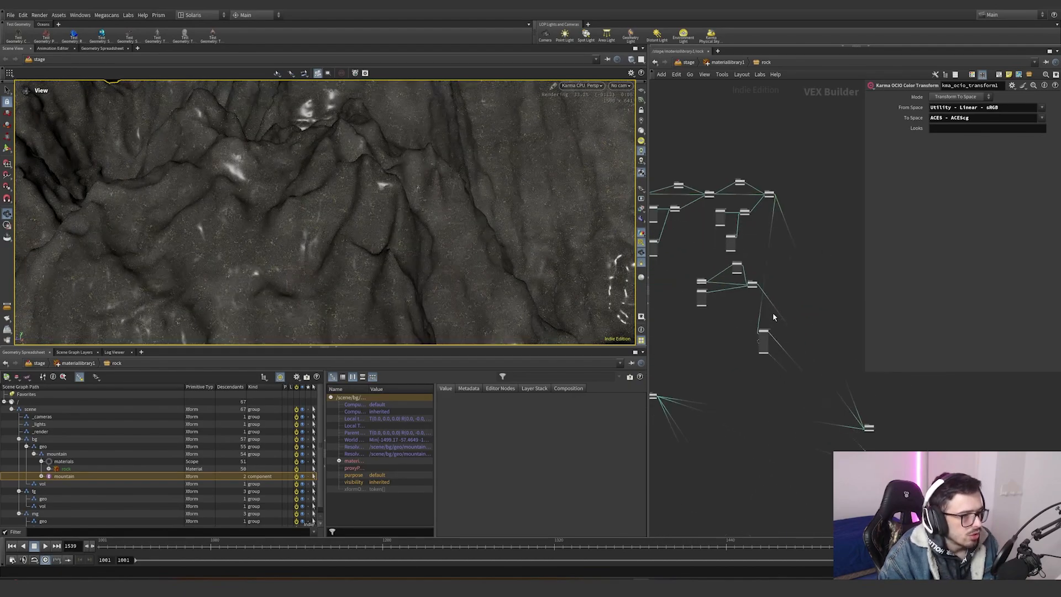
pyautogui.scroll(2, 736, 305)
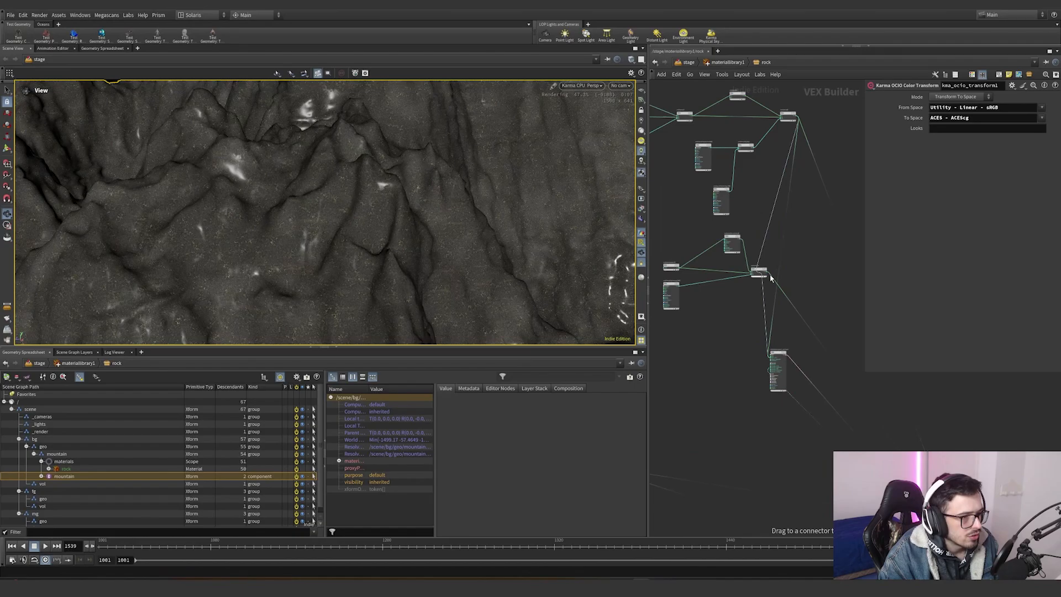
# - Wire the mtlxcolorcorrect2 output straight into the mtlxstandard_surface to preview it in the render
pyautogui.moveTo(770, 273); pyautogui.dragTo(769, 274)
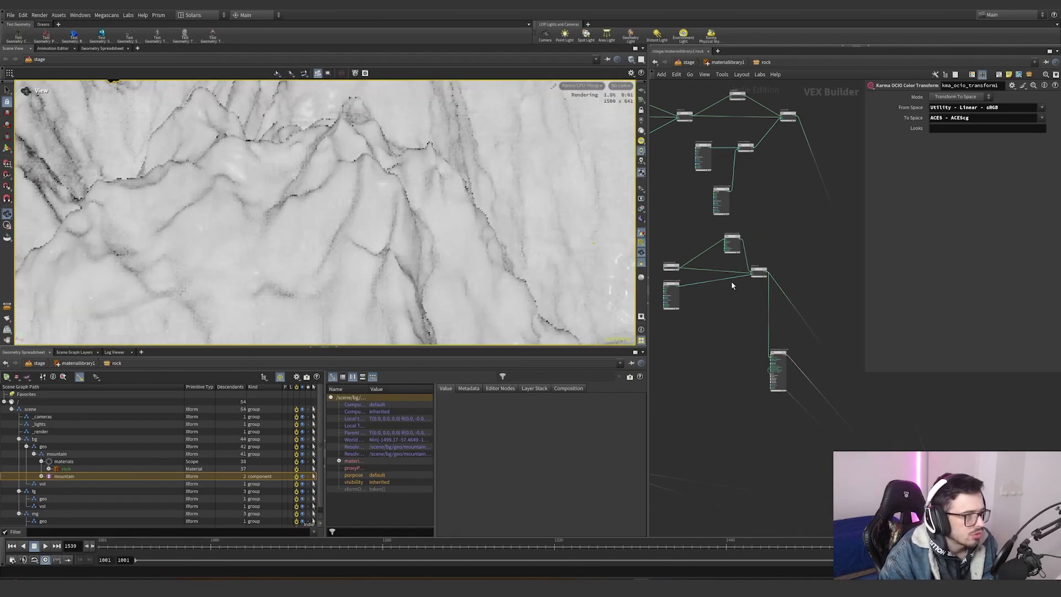
pyautogui.scroll(2, 715, 292)
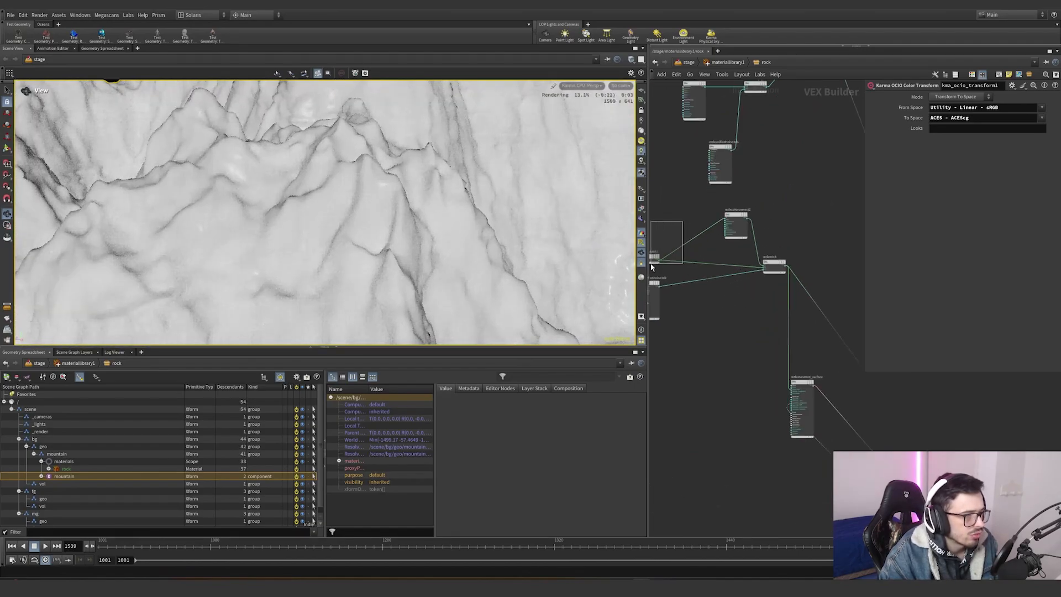
pyautogui.moveTo(650, 267); pyautogui.dragTo(652, 265)
pyautogui.click(725, 229)
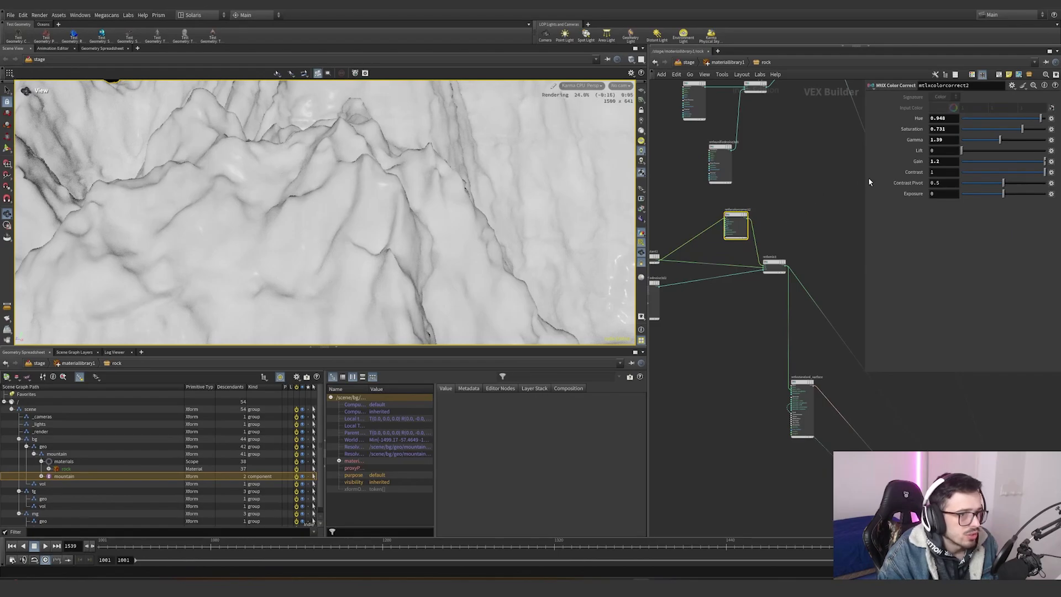
pyautogui.moveTo(736, 310); pyautogui.dragTo(771, 295, button='middle')
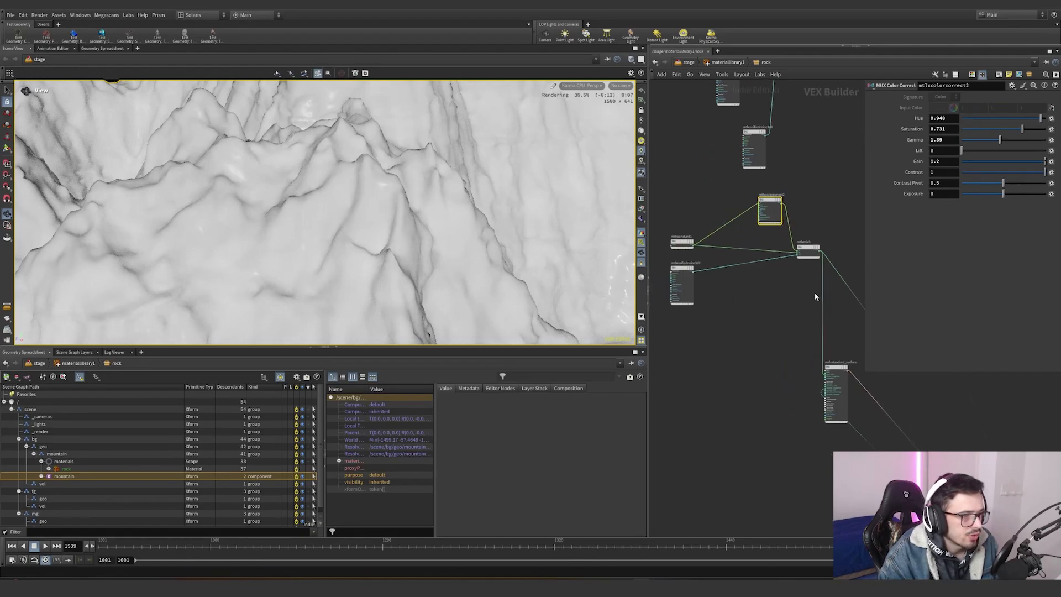
pyautogui.moveTo(820, 296); pyautogui.dragTo(783, 210)
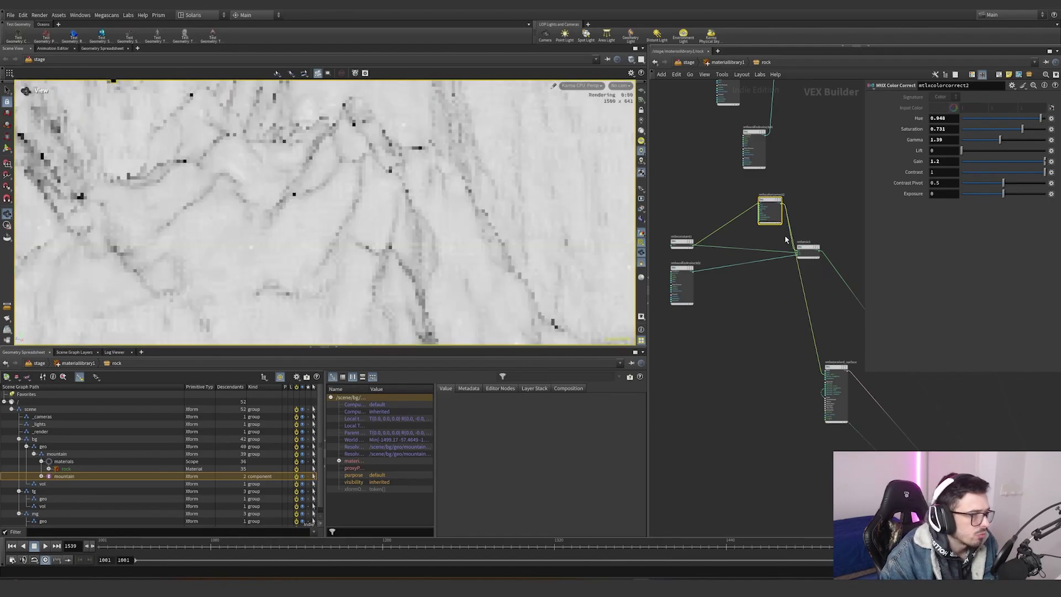
pyautogui.moveTo(801, 282); pyautogui.dragTo(821, 251)
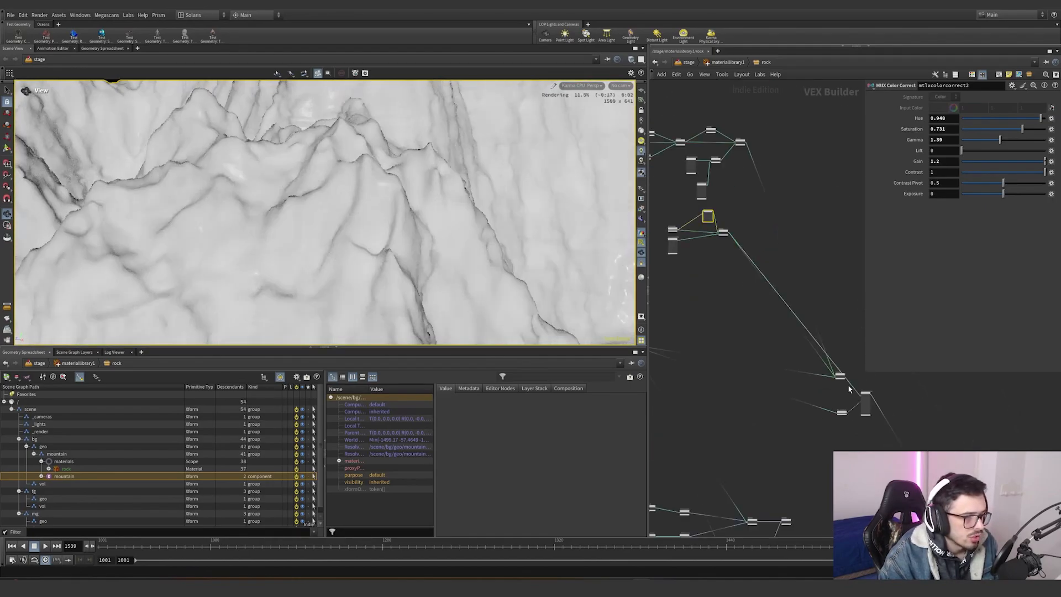
# - Inspect the mtlxgeompropvalue3 and mtlxunifiednoise3d5 node parameters in the rock network
pyautogui.scroll(3, 849, 390)
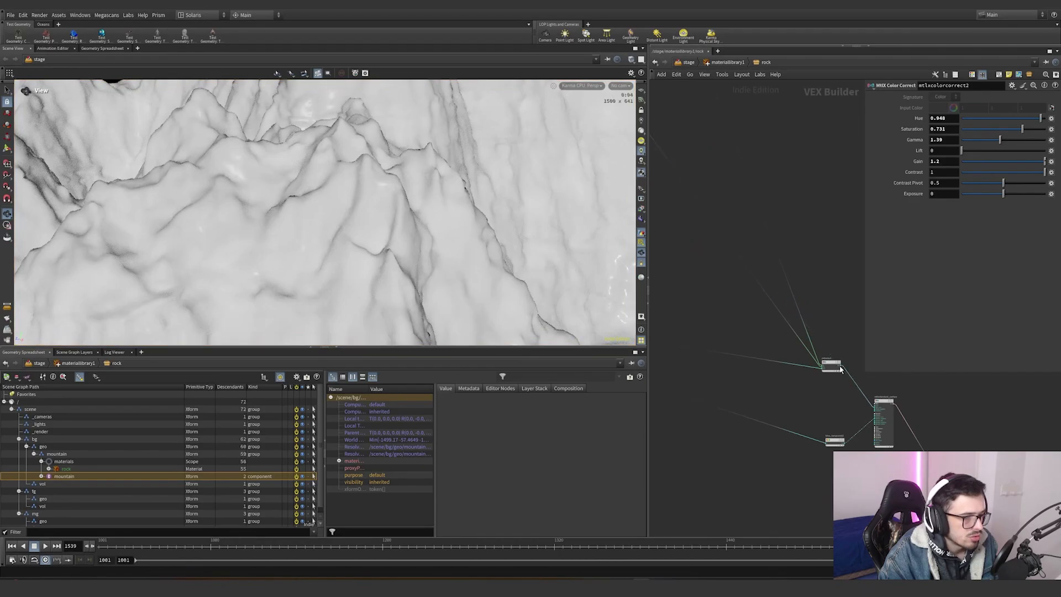
pyautogui.scroll(-6, 365, 217)
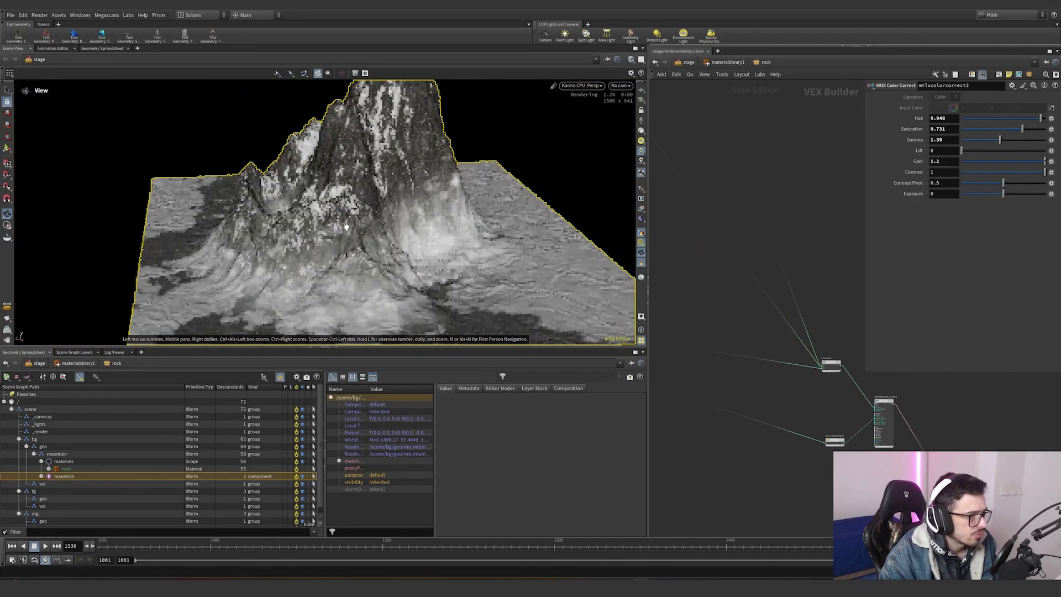
pyautogui.moveTo(347, 226); pyautogui.dragTo(426, 229)
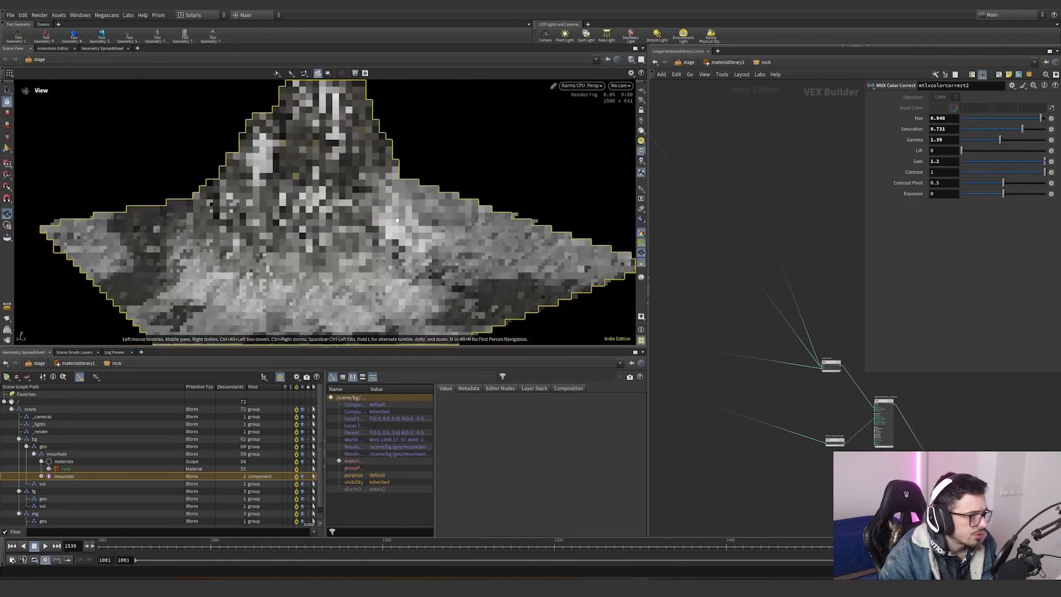
pyautogui.scroll(-4, 717, 393)
pyautogui.moveTo(800, 399); pyautogui.dragTo(724, 422)
pyautogui.scroll(-4, 820, 395)
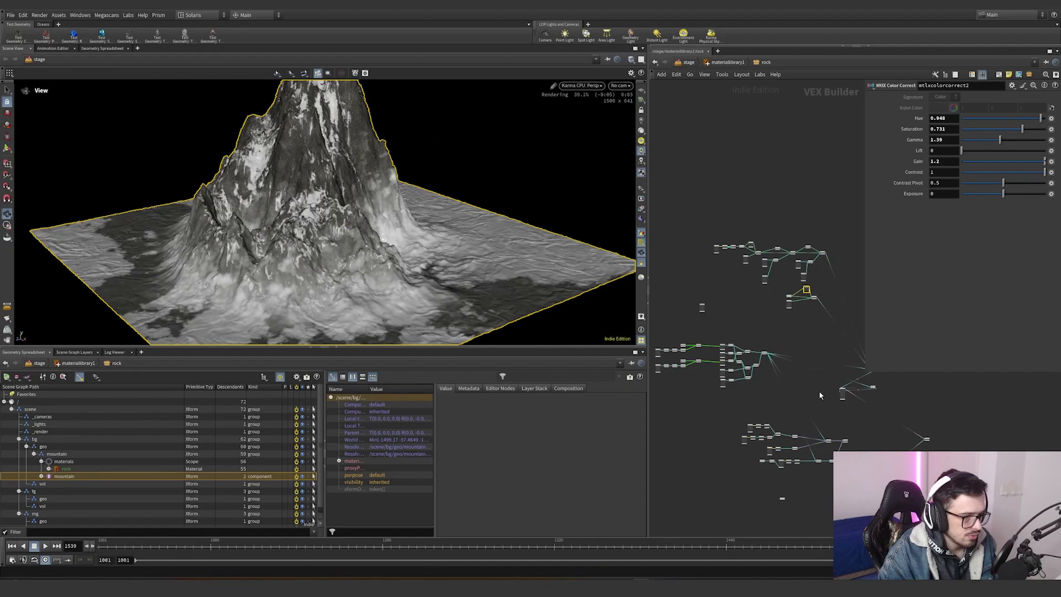
pyautogui.scroll(10, 687, 391)
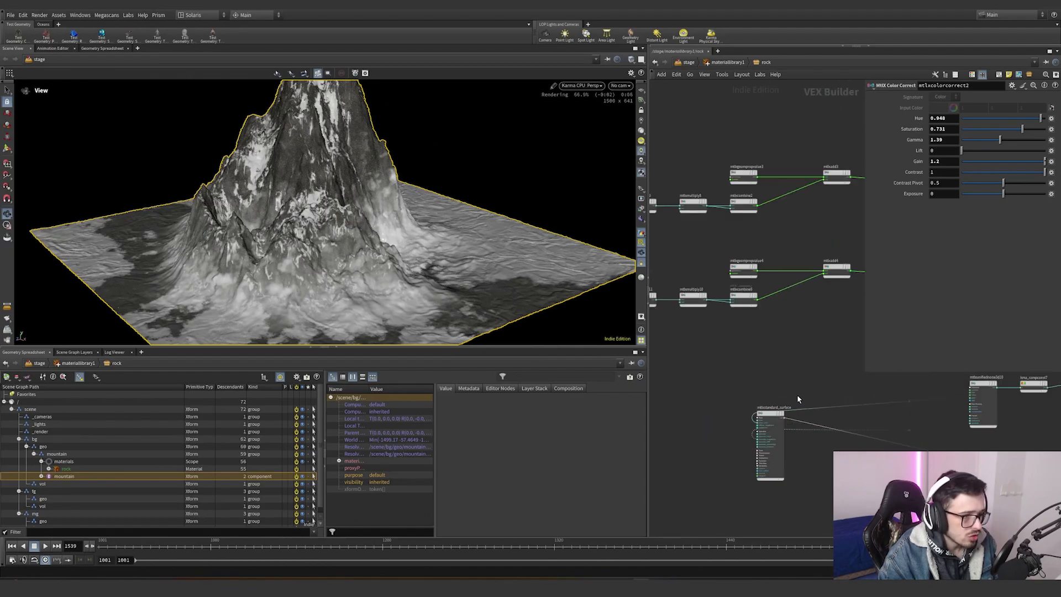
pyautogui.scroll(-3, 770, 389)
pyautogui.click(743, 278)
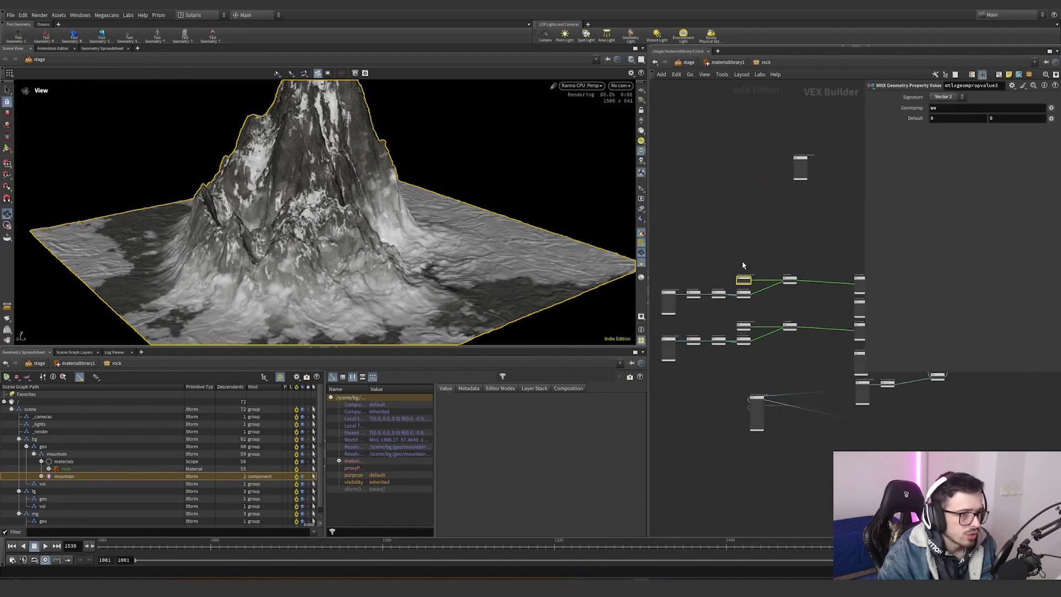
pyautogui.scroll(3, 681, 297)
pyautogui.click(682, 301)
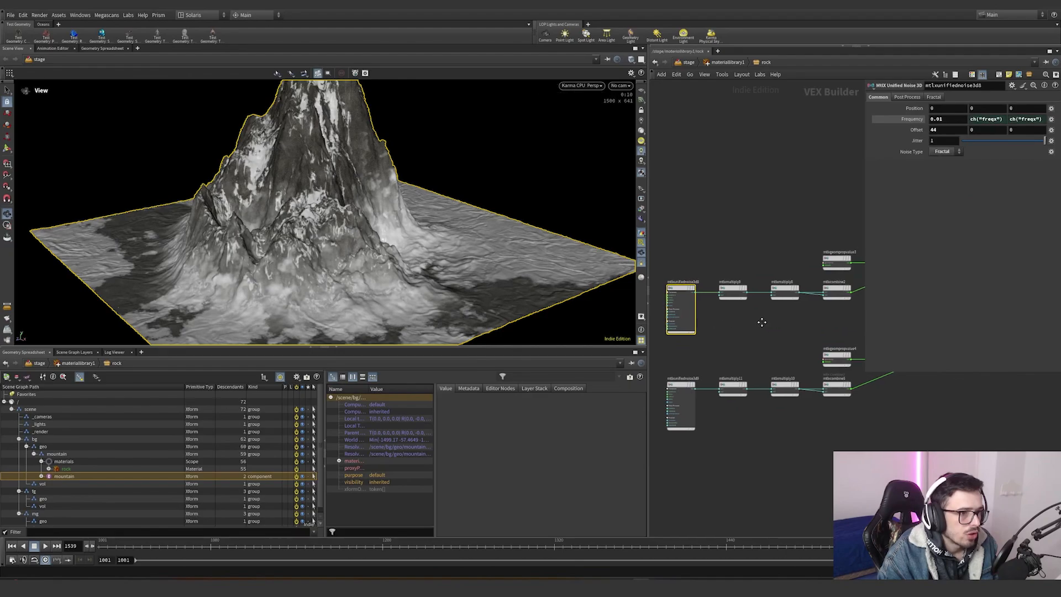
pyautogui.scroll(-2, 757, 308)
pyautogui.scroll(2, 783, 344)
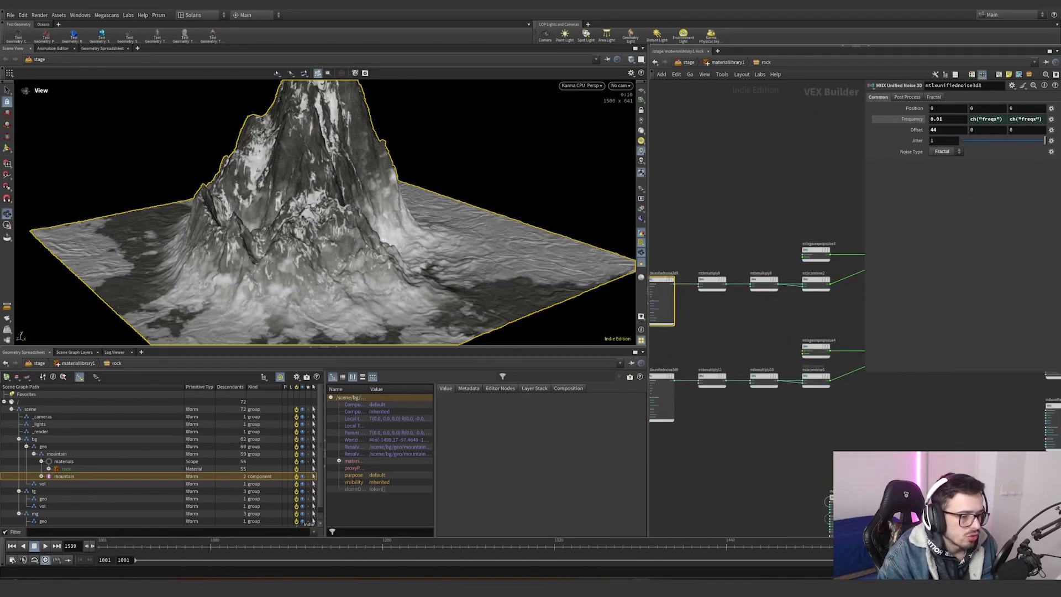
# - Wire the mtlxmultiply9 output into the mtlxstandard_surface to preview the height gradient
pyautogui.moveTo(828, 505); pyautogui.dragTo(781, 287)
pyautogui.scroll(3, 381, 216)
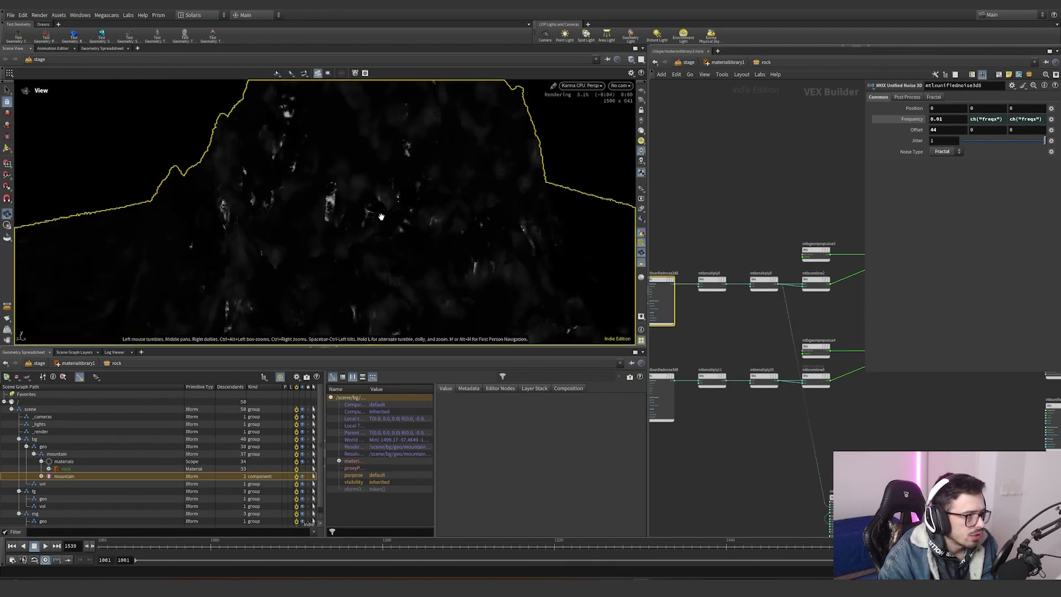
pyautogui.moveTo(381, 217); pyautogui.dragTo(366, 240)
pyautogui.moveTo(776, 325); pyautogui.dragTo(705, 338, button='middle')
pyautogui.click(693, 299)
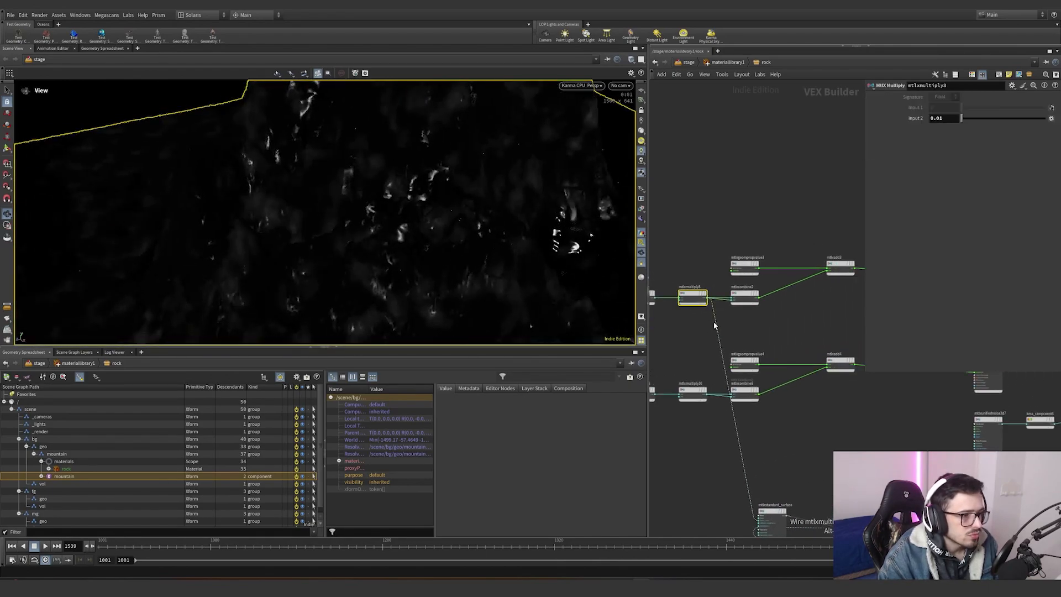
pyautogui.moveTo(714, 325); pyautogui.dragTo(763, 300)
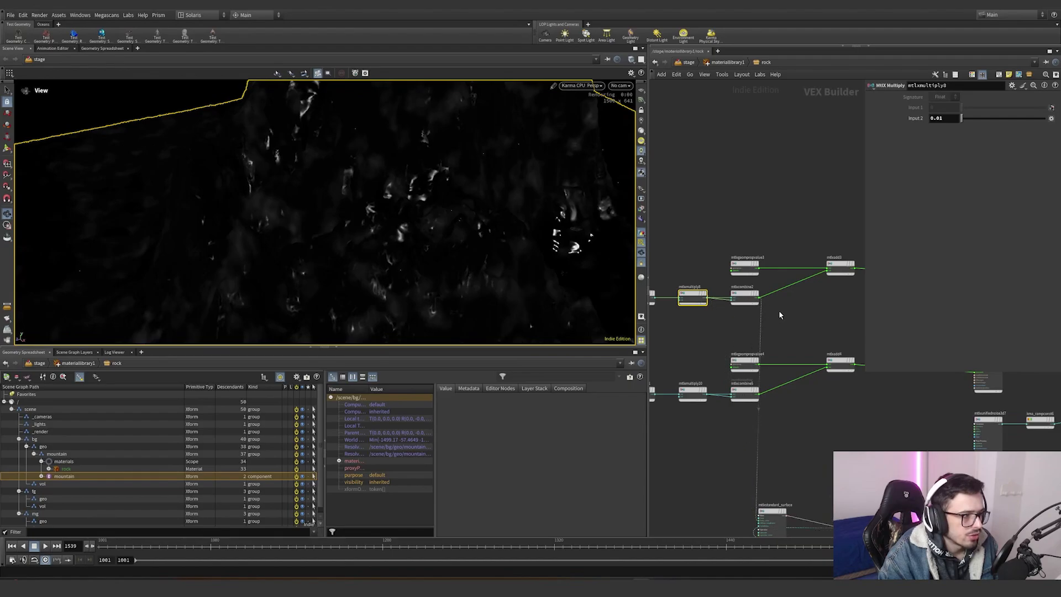
pyautogui.moveTo(778, 315); pyautogui.dragTo(711, 330, button='middle')
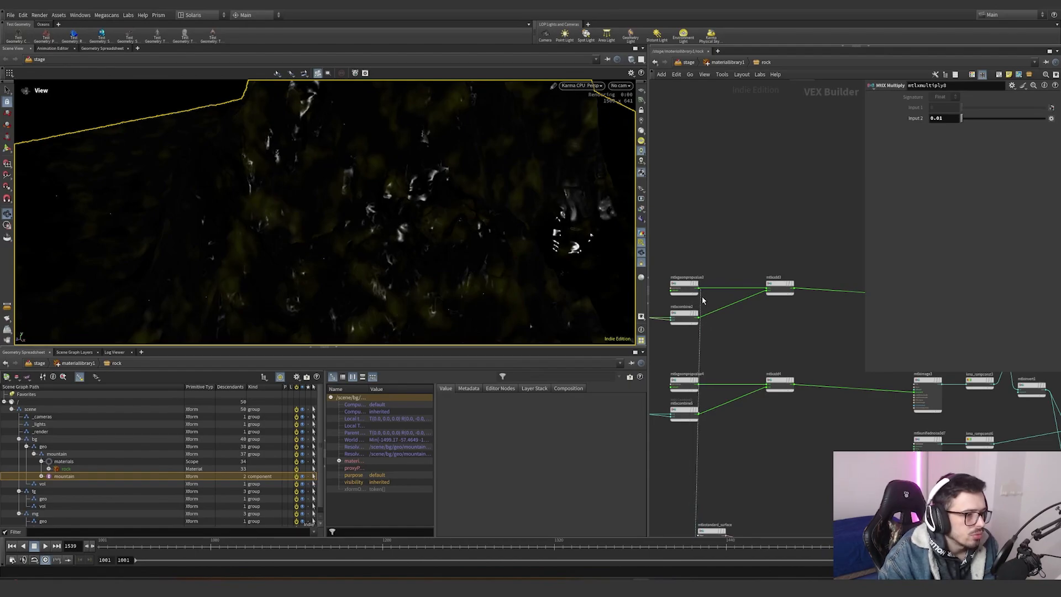
pyautogui.click(796, 290)
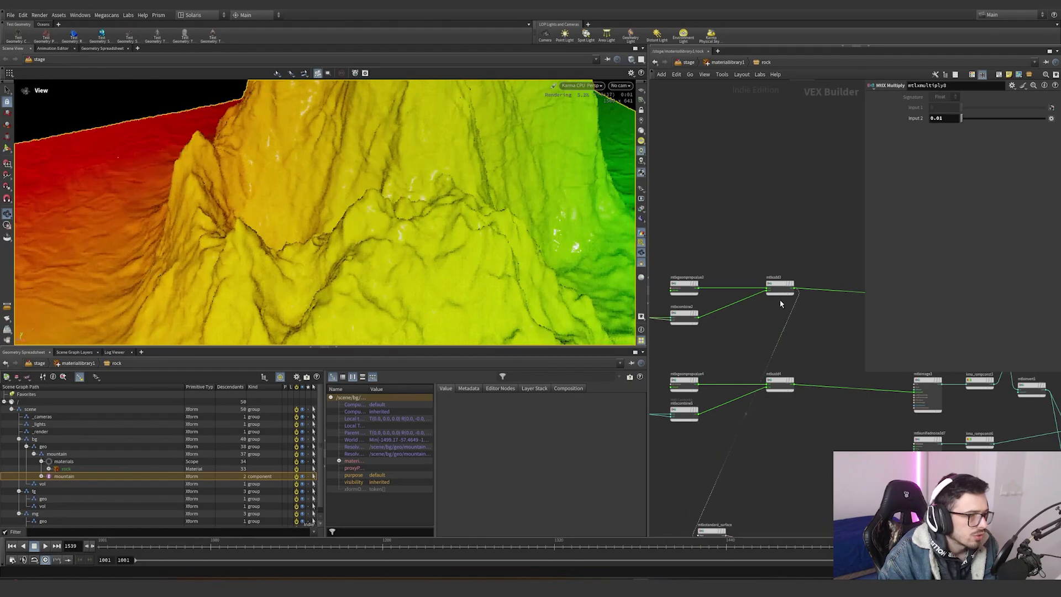
# - Wire the mix node output into the mtlxstandard_surface to preview its mask in the render
pyautogui.scroll(-1, 795, 344)
pyautogui.moveTo(837, 316); pyautogui.dragTo(735, 323, button='middle')
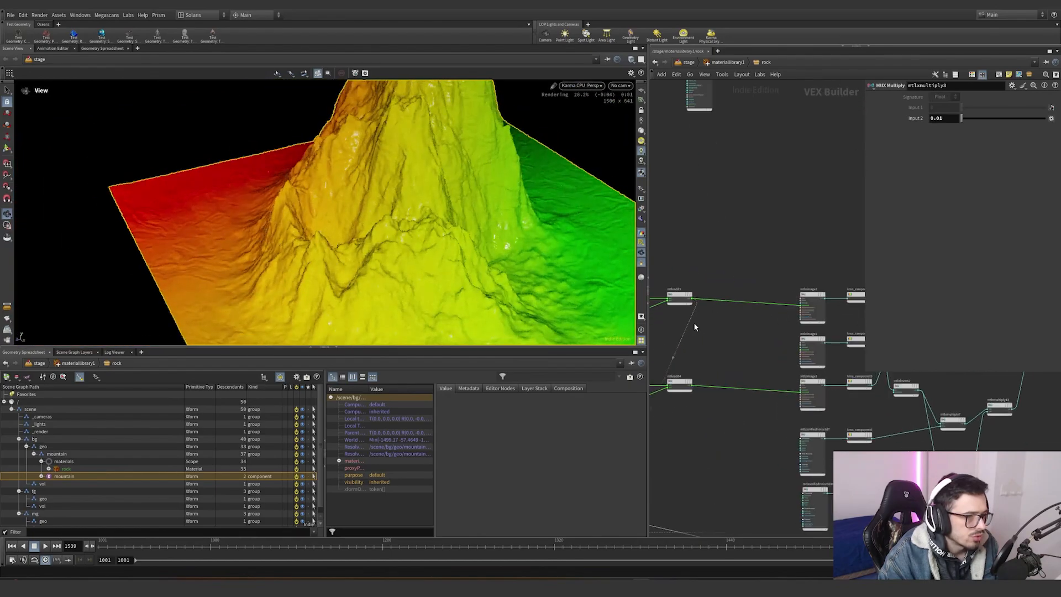
pyautogui.moveTo(685, 323); pyautogui.dragTo(826, 299)
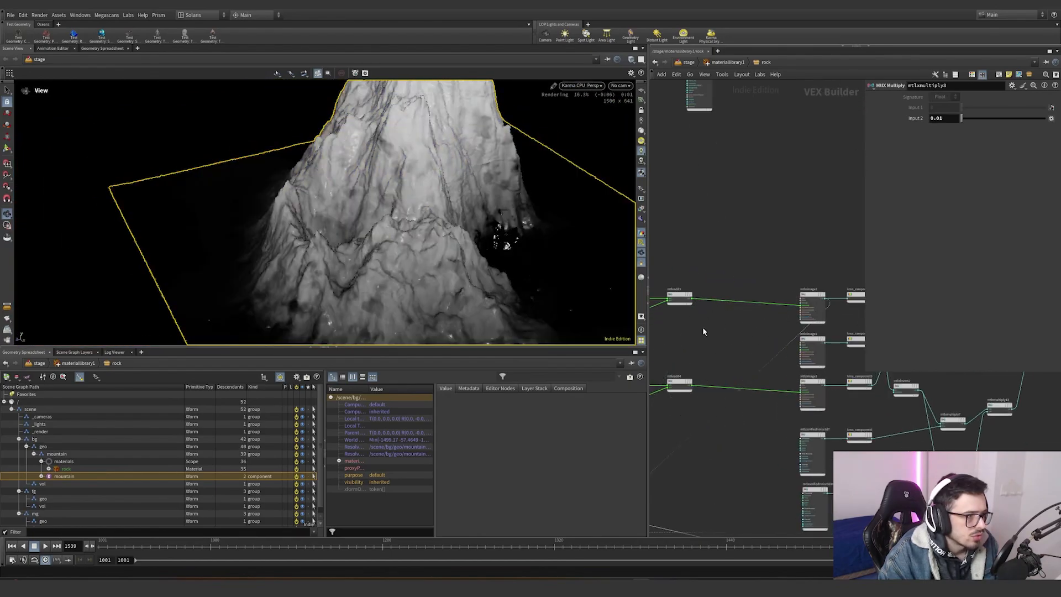
pyautogui.moveTo(715, 341); pyautogui.dragTo(786, 335, button='middle')
pyautogui.press('y')
pyautogui.moveTo(736, 325); pyautogui.dragTo(707, 299)
pyautogui.hotkey('ctrl', 'z')
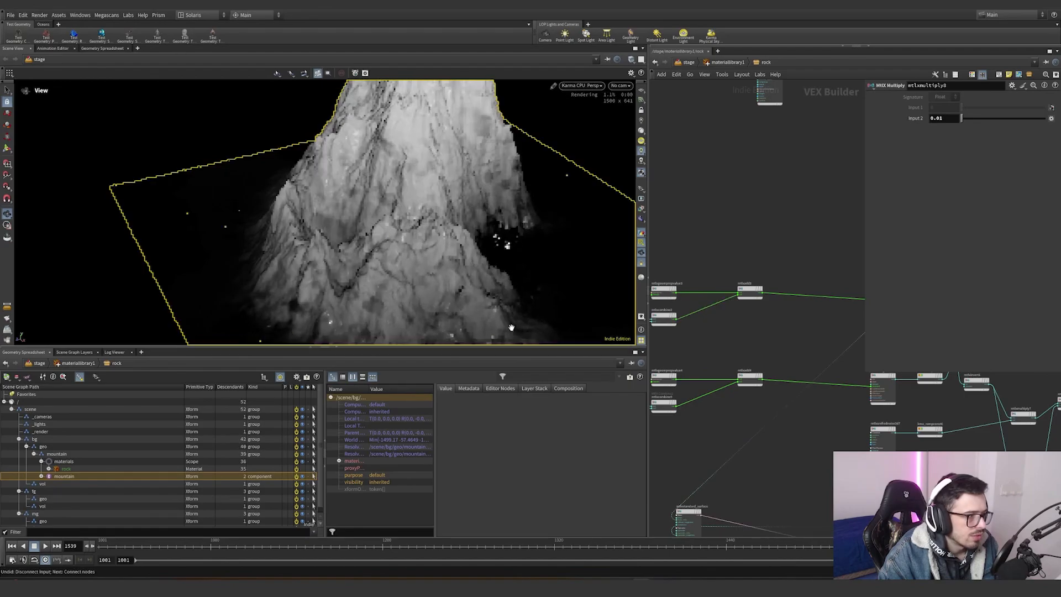
# - Orbit the Karma viewport to examine the mountain's mask preview close-up
pyautogui.moveTo(395, 281); pyautogui.dragTo(421, 219, button='middle')
pyautogui.moveTo(422, 219); pyautogui.dragTo(473, 217)
pyautogui.moveTo(474, 217); pyautogui.dragTo(499, 232, button='right')
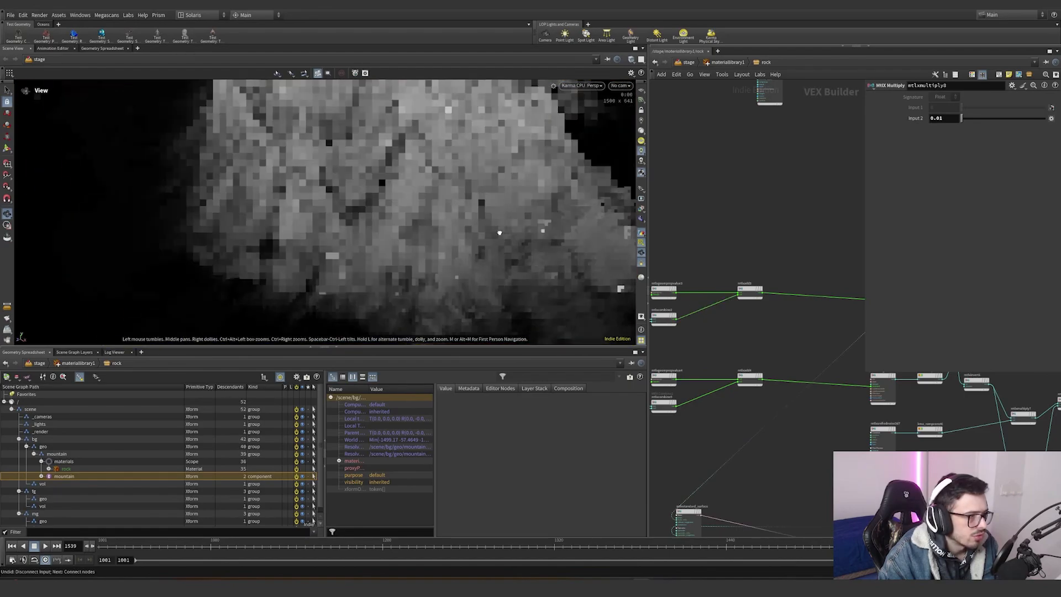
# - Wire mtlximage1 into the surface preview and inspect its HEIGHT texture file path
pyautogui.moveTo(500, 232); pyautogui.dragTo(469, 273)
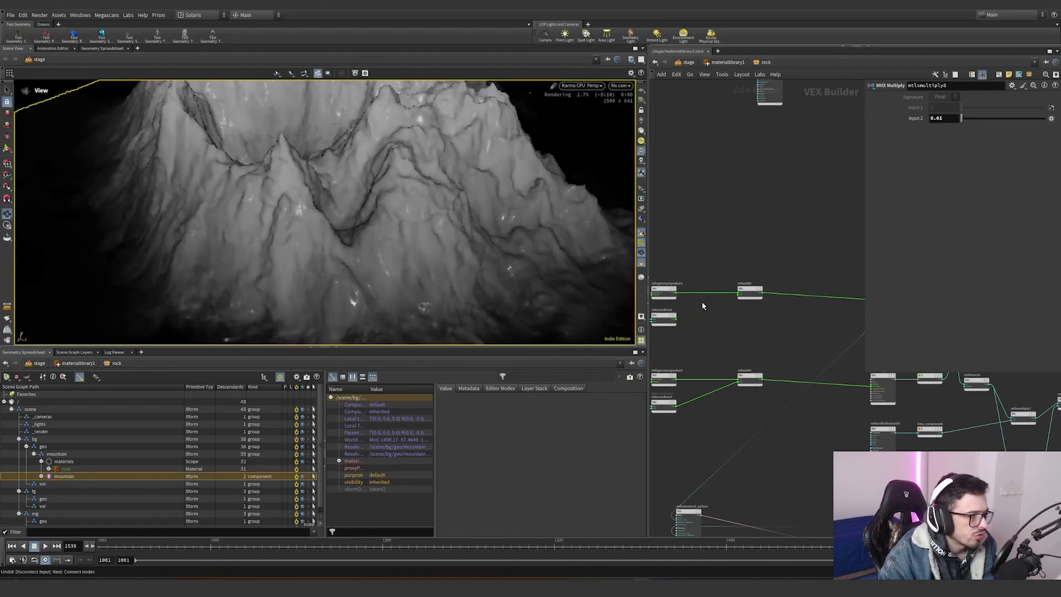
pyautogui.scroll(-3, 702, 300)
pyautogui.moveTo(768, 331); pyautogui.dragTo(704, 285, button='middle')
pyautogui.scroll(-2, 818, 305)
pyautogui.scroll(4, 832, 304)
pyautogui.scroll(3, 704, 284)
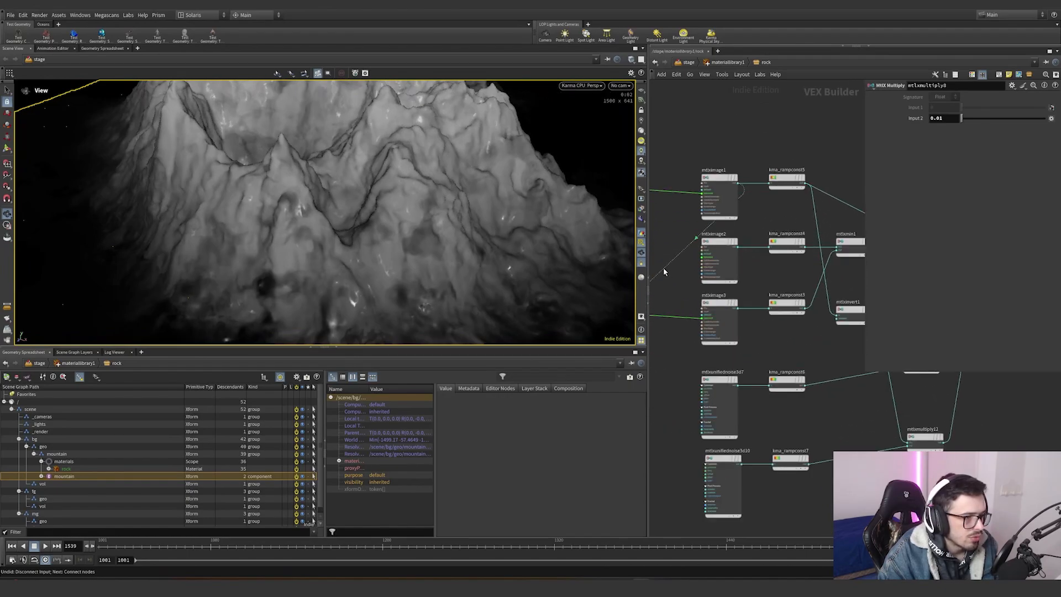
pyautogui.moveTo(664, 269); pyautogui.dragTo(739, 309)
pyautogui.click(707, 198)
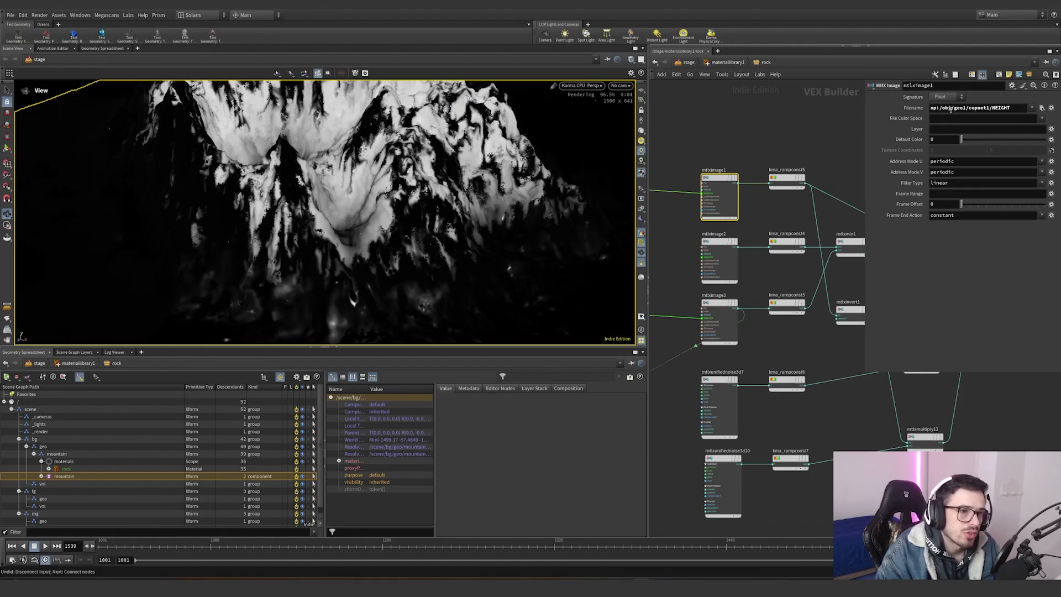
pyautogui.moveTo(932, 109); pyautogui.dragTo(941, 108)
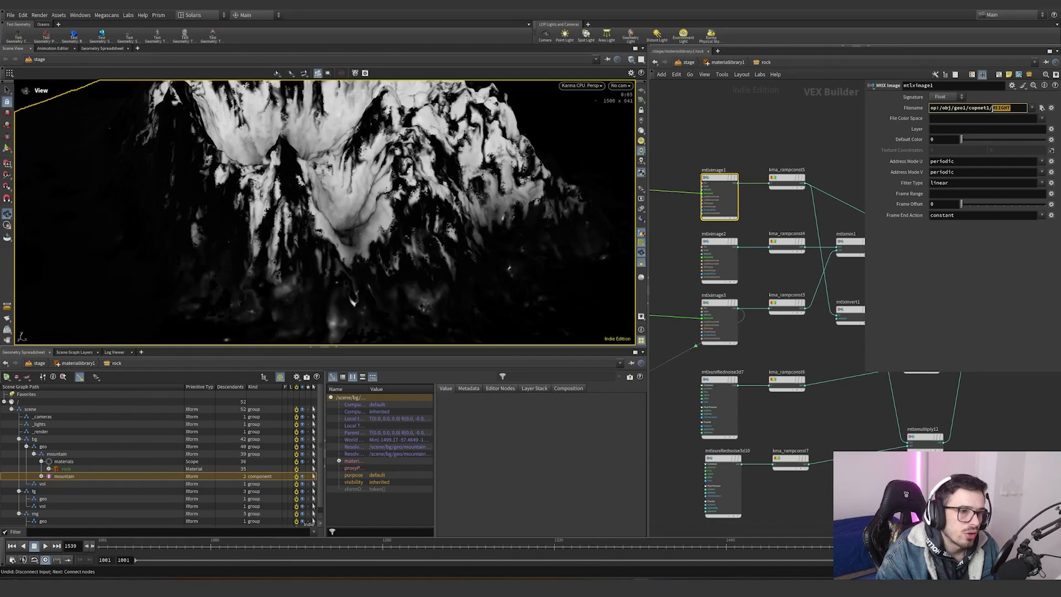
# - Inspect the mtlximage3 OCCLUSION texture and the two mtlxunifiednoise nodes, undoing the last connection
pyautogui.click(705, 264)
pyautogui.click(718, 320)
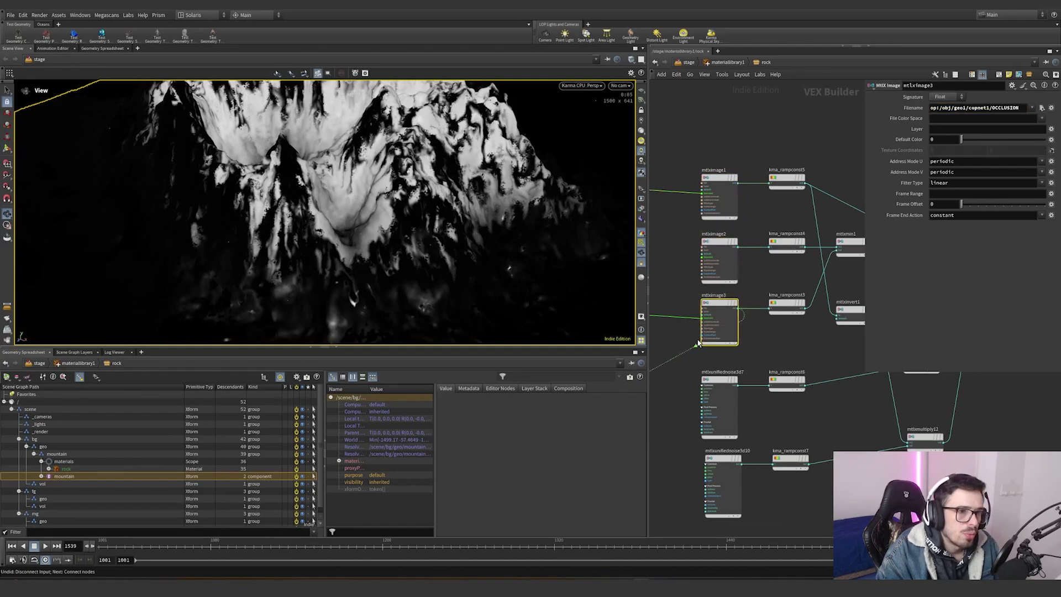
pyautogui.click(725, 424)
pyautogui.keyDown('shift'); pyautogui.click(719, 481); pyautogui.keyUp('shift')
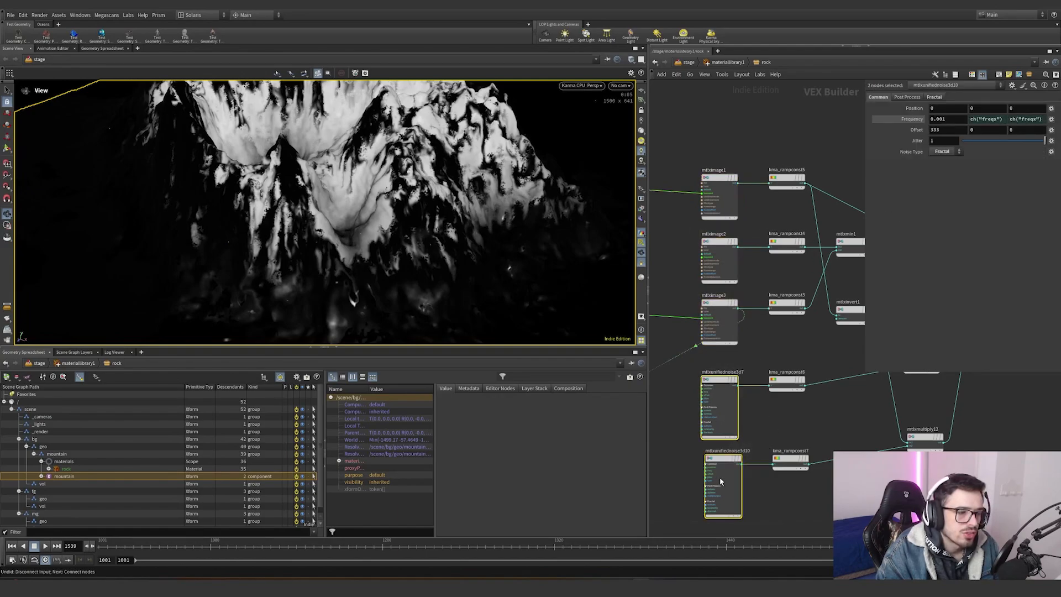
pyautogui.moveTo(724, 471); pyautogui.dragTo(722, 476)
pyautogui.scroll(-3, 686, 351)
pyautogui.scroll(4, 685, 352)
pyautogui.moveTo(685, 352); pyautogui.dragTo(861, 317, button='middle')
pyautogui.scroll(-3, 851, 316)
pyautogui.hotkey('ctrl', 'z')
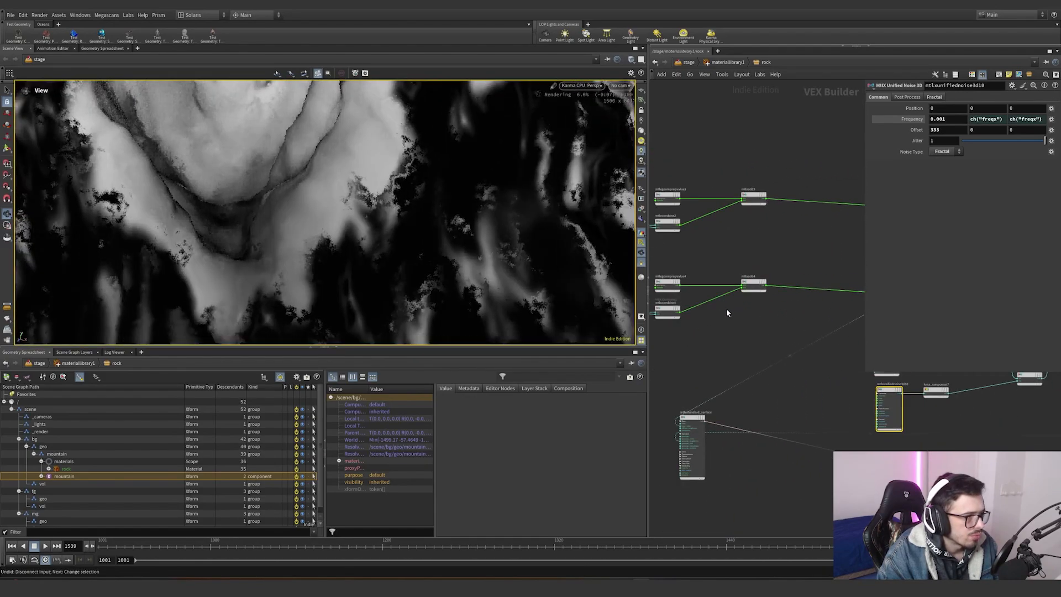
# - Select the kma_rampconst5 and kma_rampconst4 ramps and undo their latest ramp changes
pyautogui.scroll(-3, 679, 332)
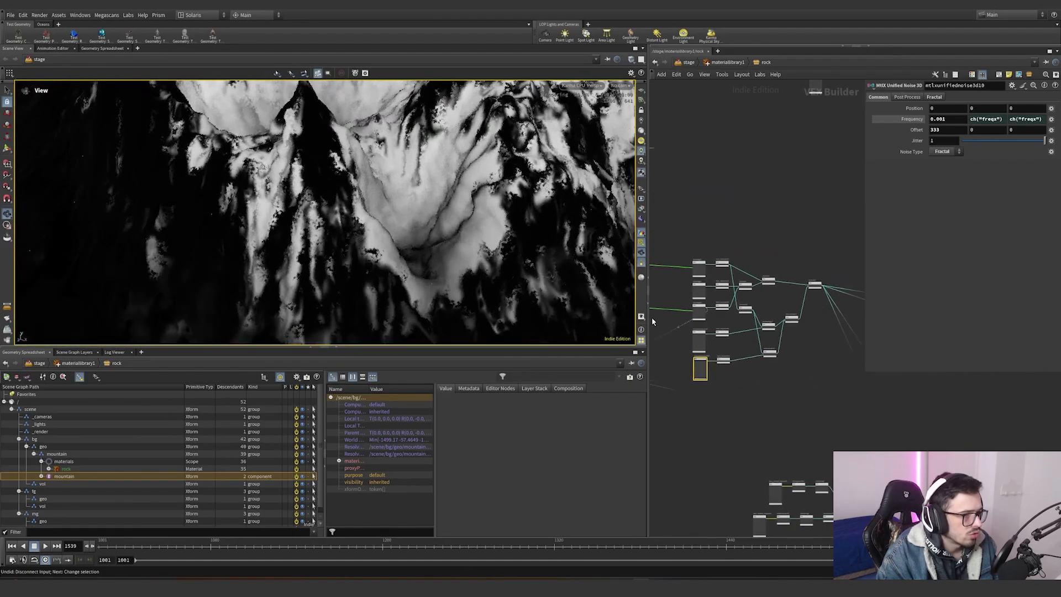
pyautogui.scroll(4, 677, 330)
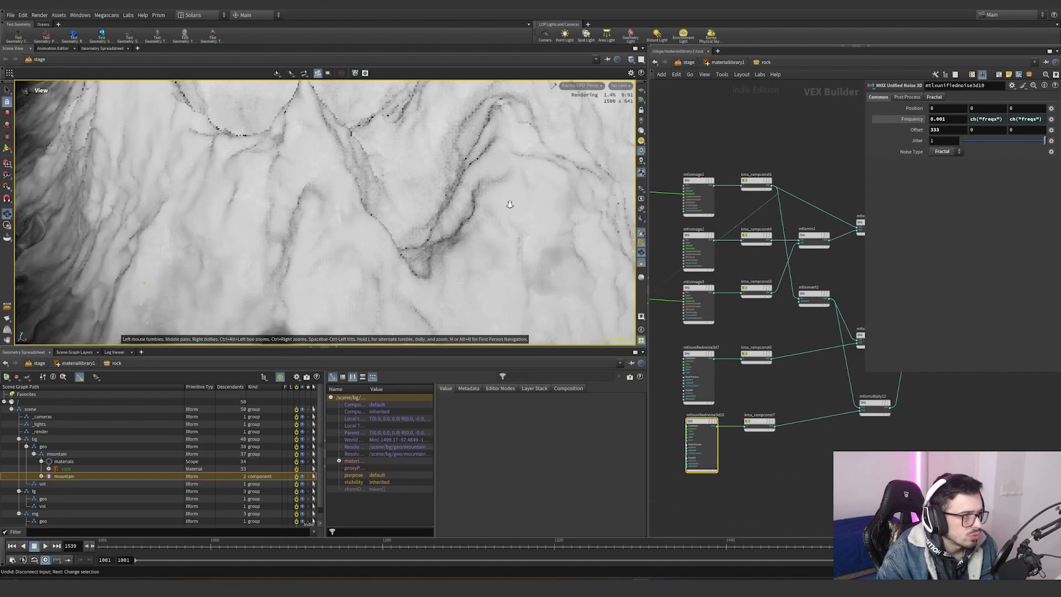
pyautogui.click(756, 182)
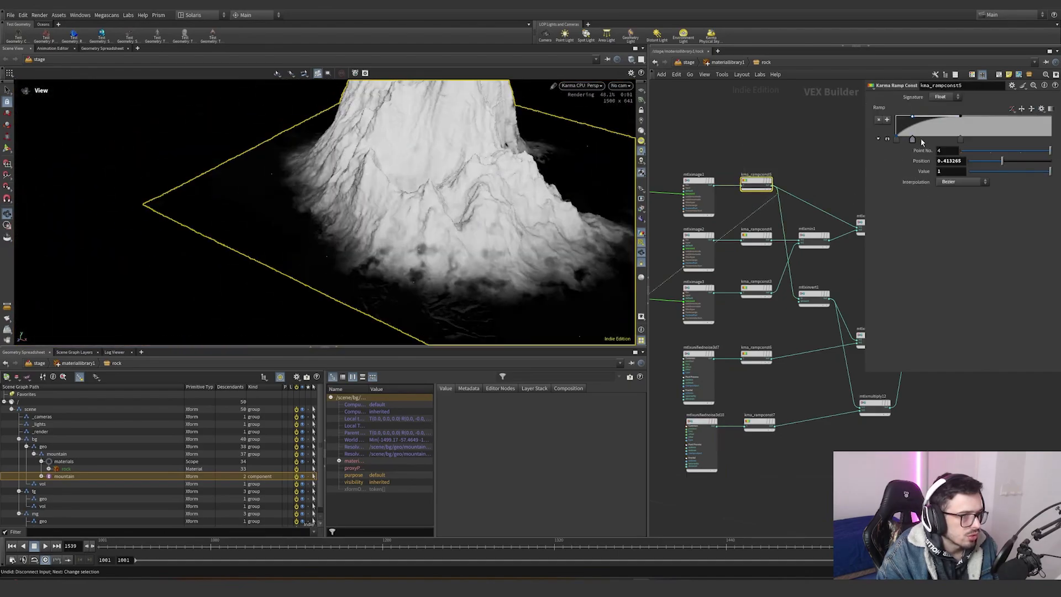
pyautogui.hotkey('ctrl', 'z')
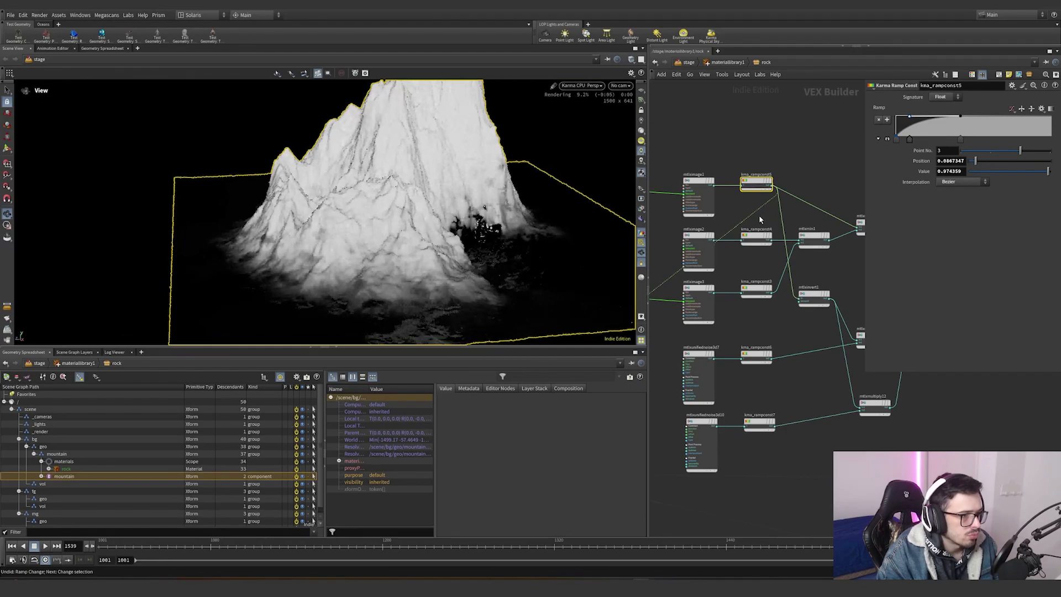
pyautogui.click(758, 239)
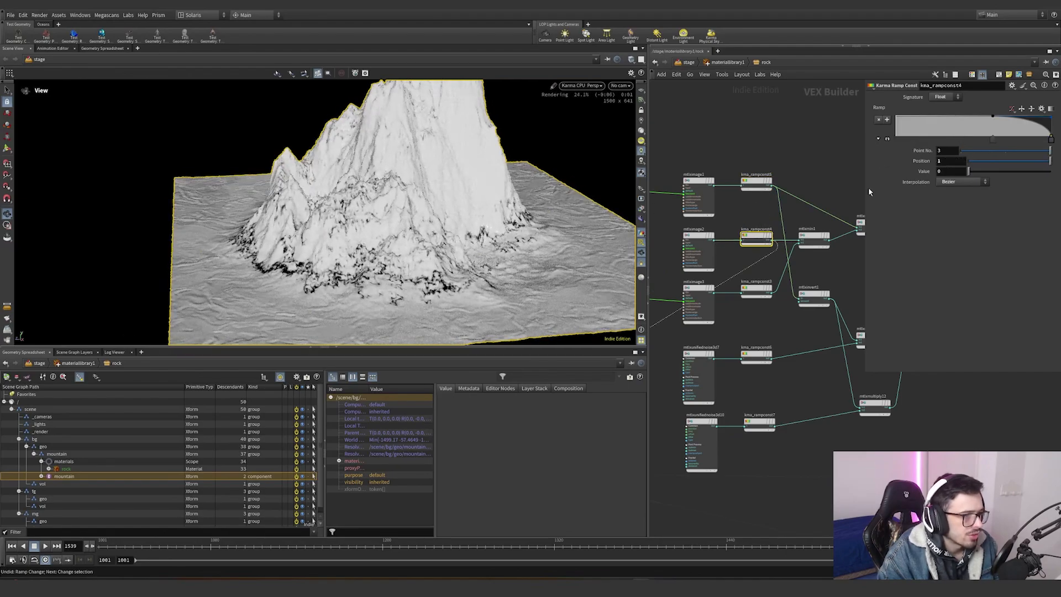
pyautogui.hotkey('ctrl', 'z')
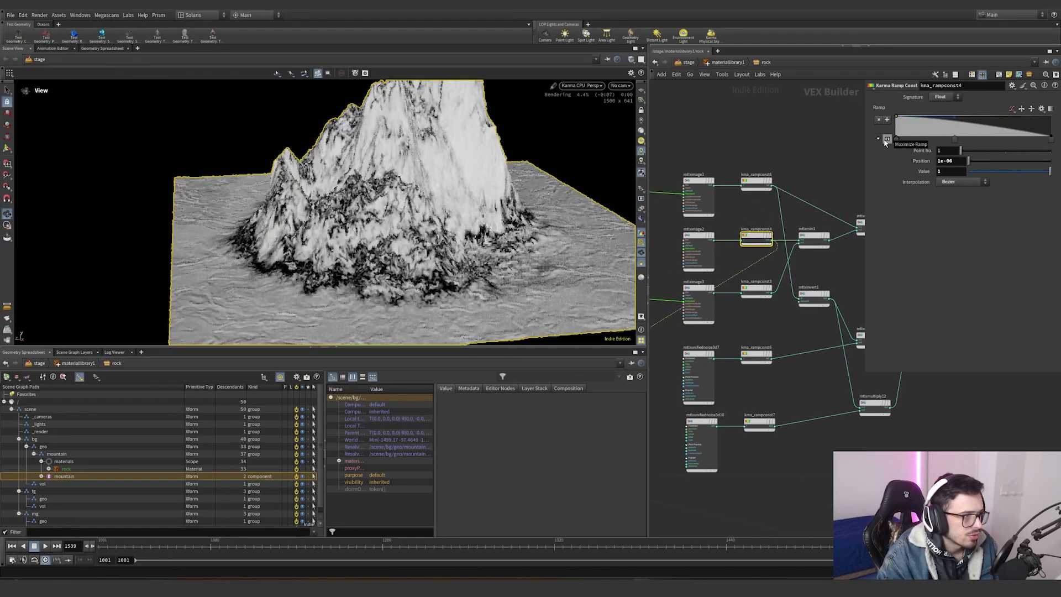
# - Wire the mtlxmin2 output into the surface to preview the combined ramp mask on the mountain
pyautogui.scroll(2, 750, 266)
pyautogui.moveTo(759, 331); pyautogui.dragTo(717, 343, button='middle')
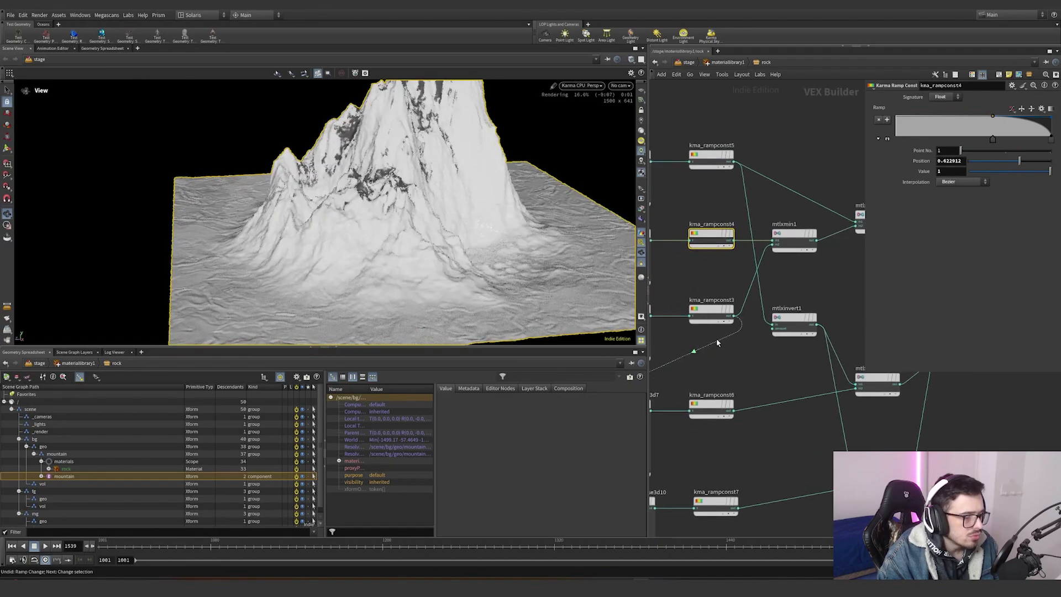
pyautogui.click(821, 242)
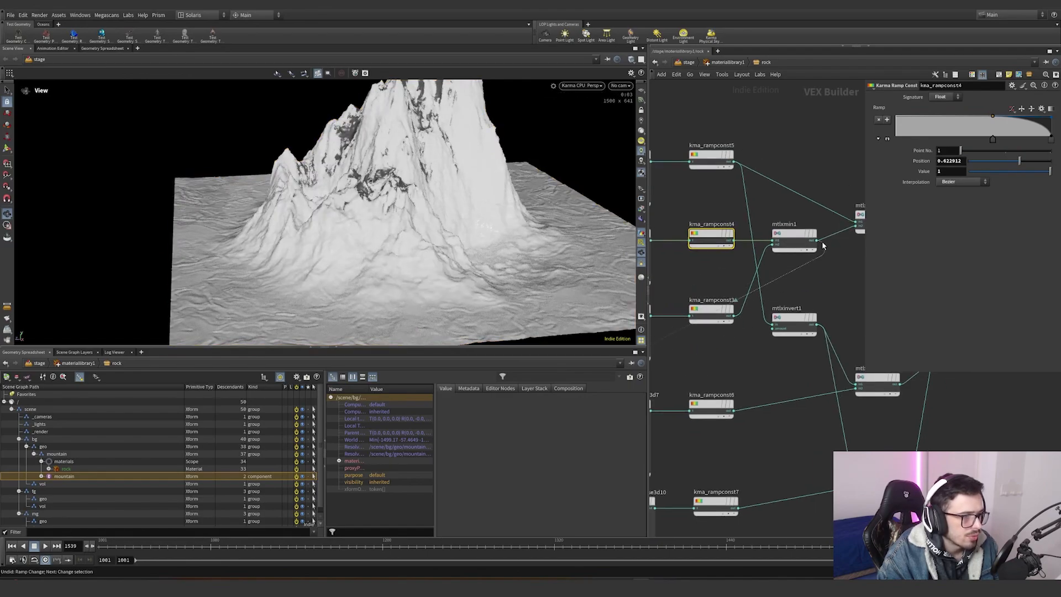
pyautogui.moveTo(310, 210); pyautogui.dragTo(352, 196)
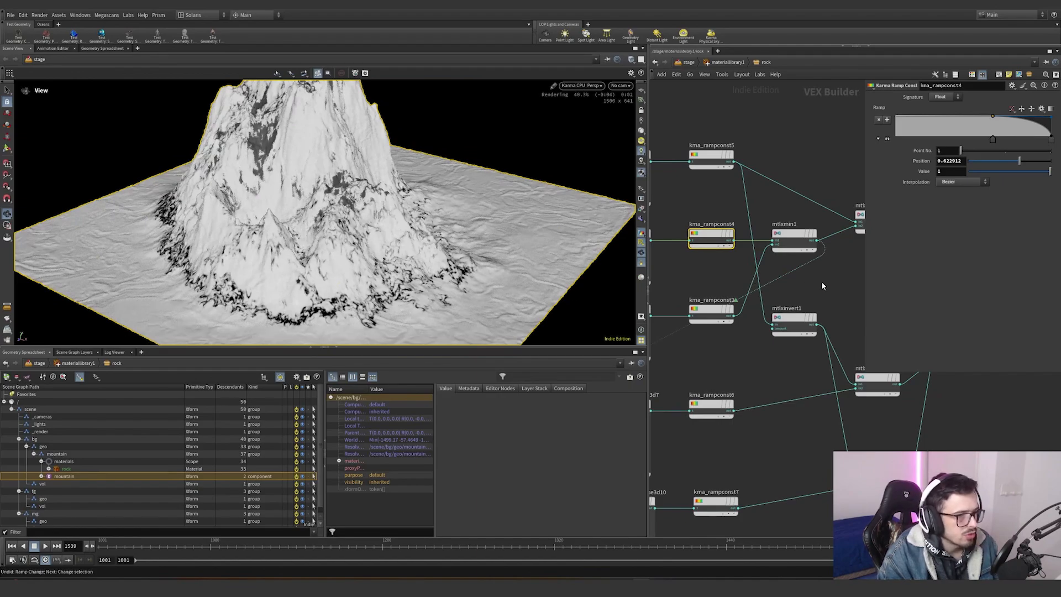
pyautogui.moveTo(821, 281); pyautogui.dragTo(749, 275, button='middle')
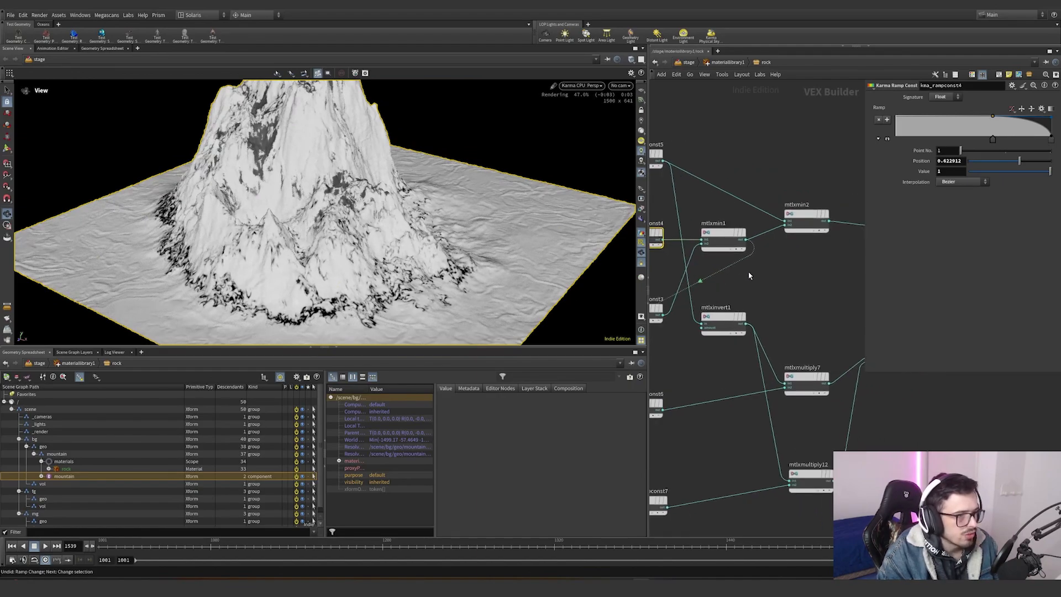
pyautogui.click(822, 231)
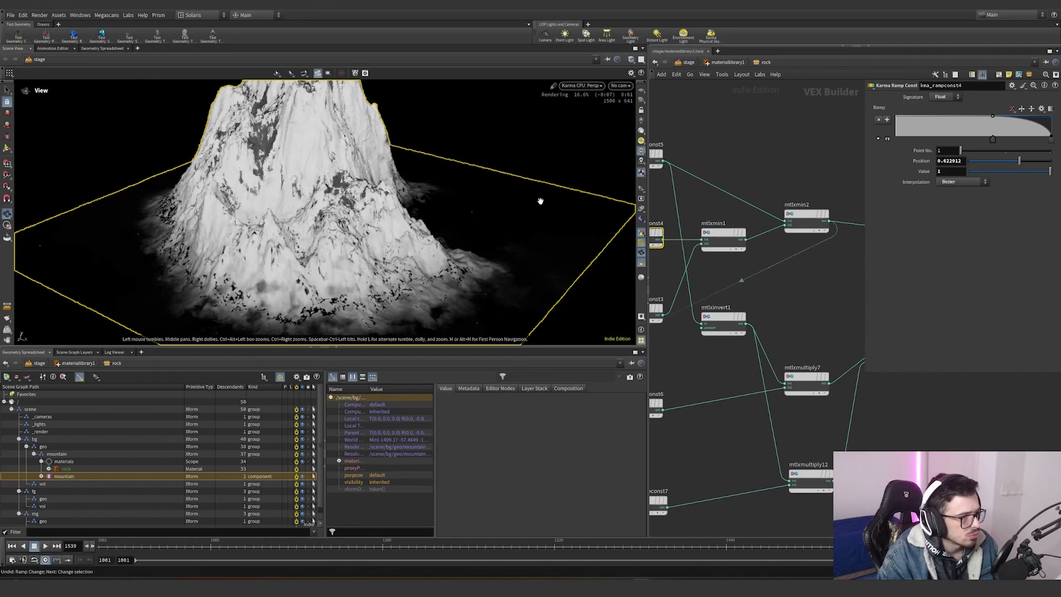
pyautogui.moveTo(666, 162); pyautogui.dragTo(668, 162)
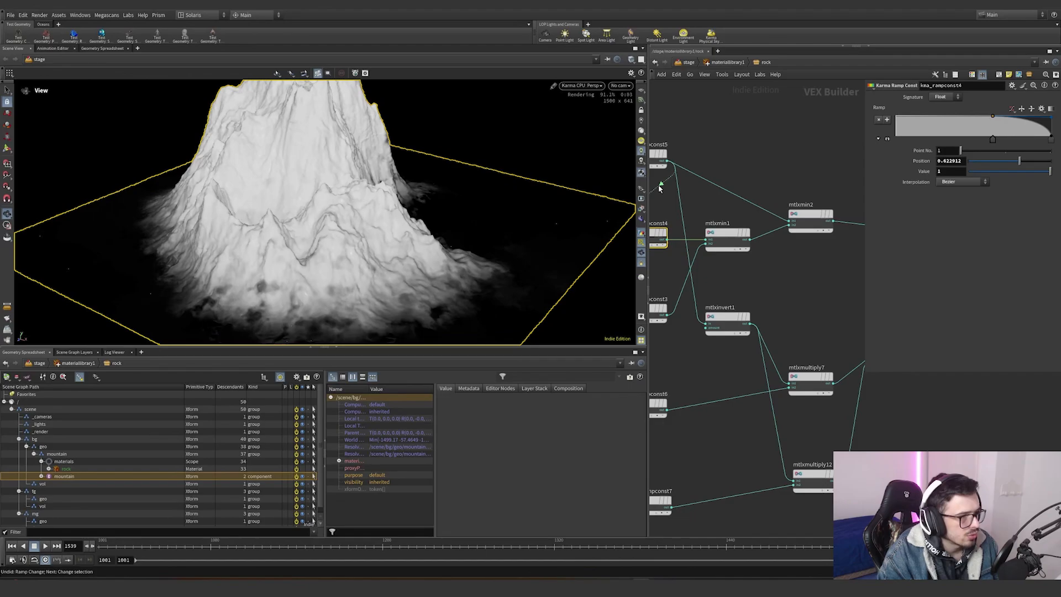
# - Rewire the kma_rampconst5 and mtlxinvert1 outputs into the min and multiply nodes, undoing the last insertion
pyautogui.moveTo(659, 186); pyautogui.dragTo(833, 221)
pyautogui.moveTo(791, 266); pyautogui.dragTo(750, 325)
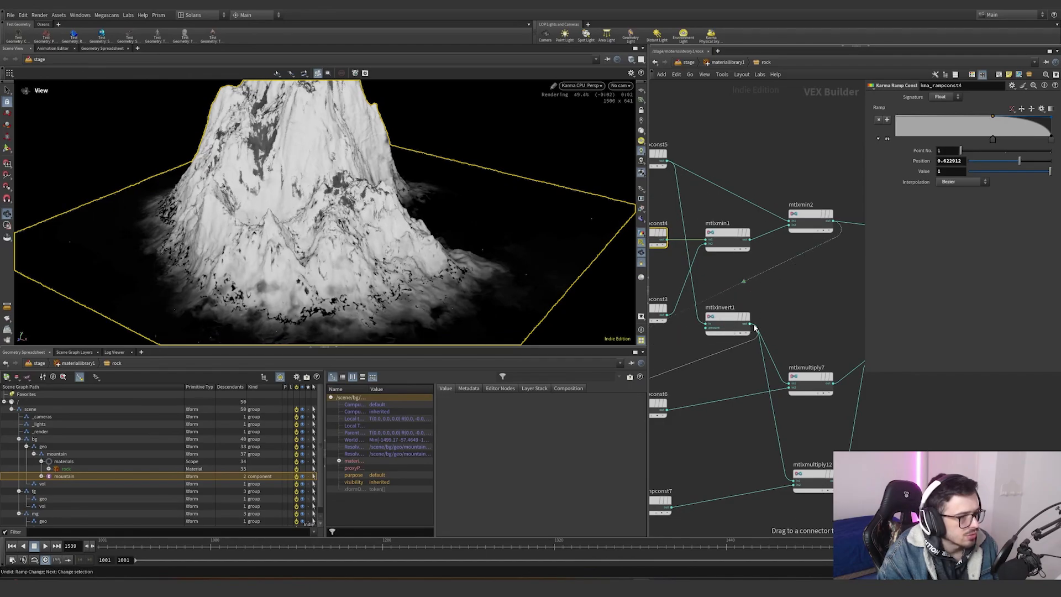
pyautogui.moveTo(696, 370); pyautogui.dragTo(768, 297, button='middle')
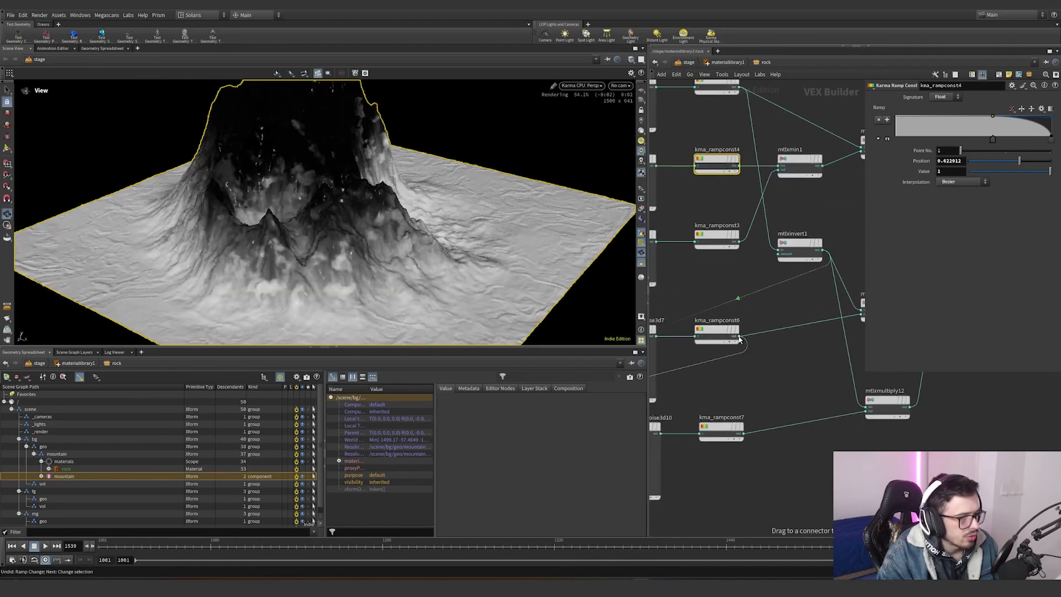
pyautogui.moveTo(739, 338); pyautogui.dragTo(740, 340)
pyautogui.moveTo(712, 374); pyautogui.dragTo(725, 366, button='middle')
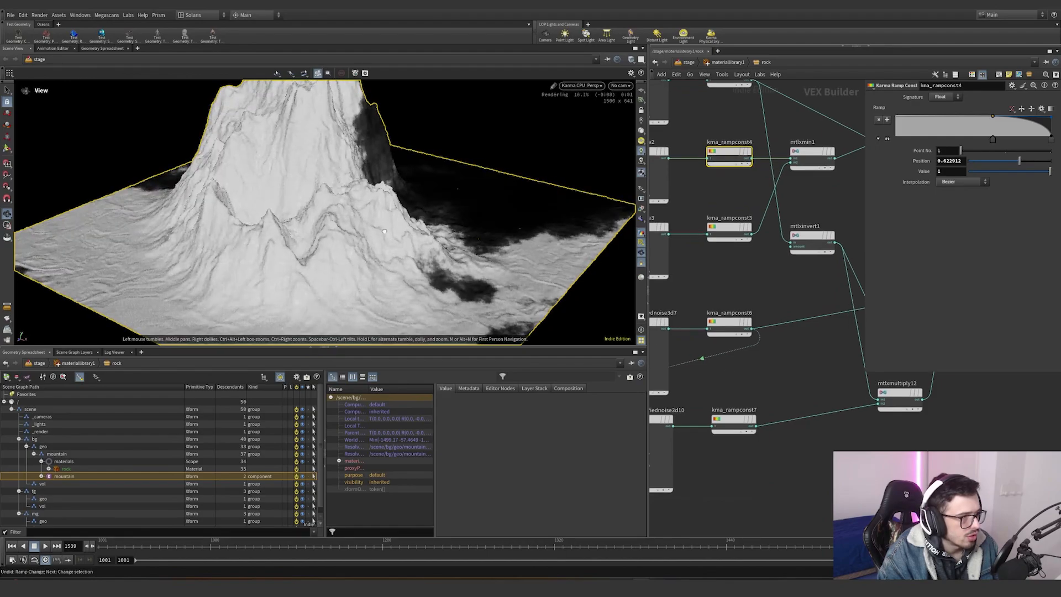
pyautogui.moveTo(385, 231); pyautogui.dragTo(223, 289)
pyautogui.scroll(-5, 223, 289)
pyautogui.moveTo(703, 294)
pyautogui.mouseDown(button='middle')
pyautogui.moveTo(794, 290)
pyautogui.moveTo(685, 289)
pyautogui.mouseUp(button='middle')
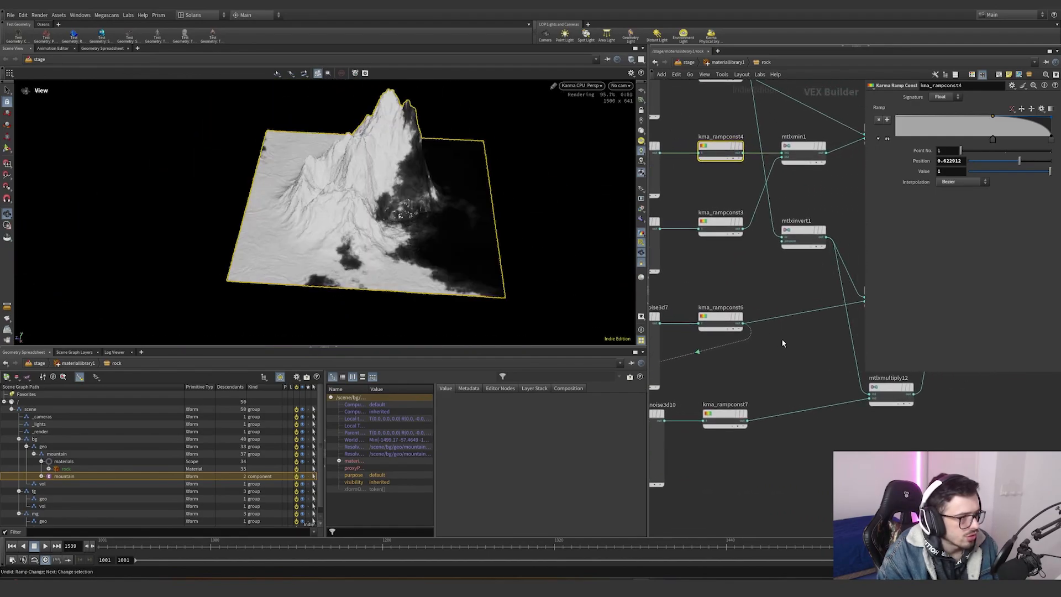
pyautogui.moveTo(717, 339); pyautogui.dragTo(753, 326)
pyautogui.hotkey('ctrl', 'z')
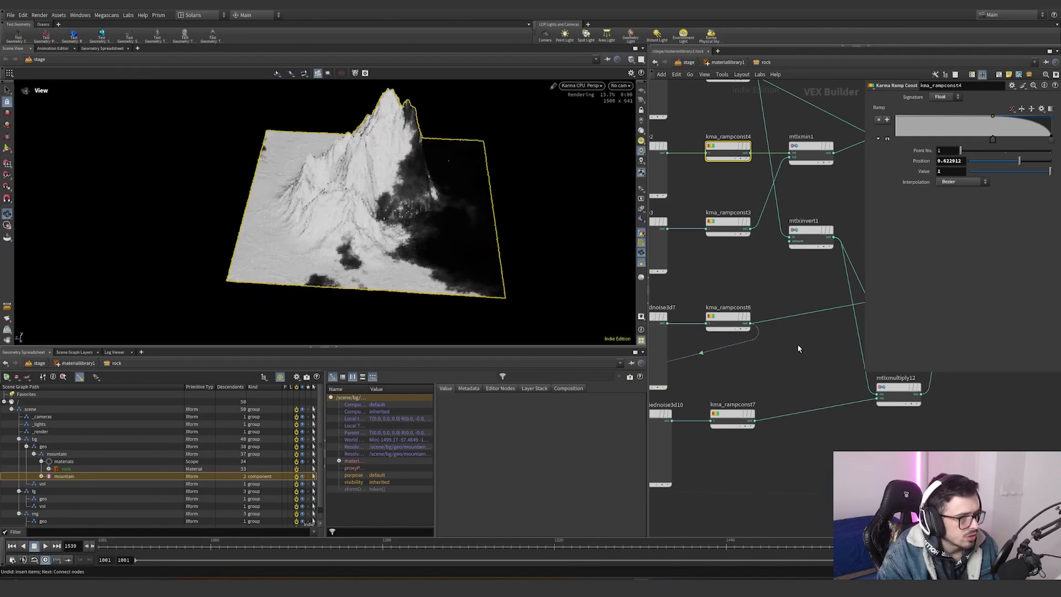
# - Connect the mtlxmultiply7 and mtlxmultiply12 outputs into a new multiply node and preview its mask
pyautogui.moveTo(785, 350); pyautogui.dragTo(701, 367, button='middle')
pyautogui.scroll(-2, 674, 360)
pyautogui.moveTo(674, 354); pyautogui.dragTo(809, 322)
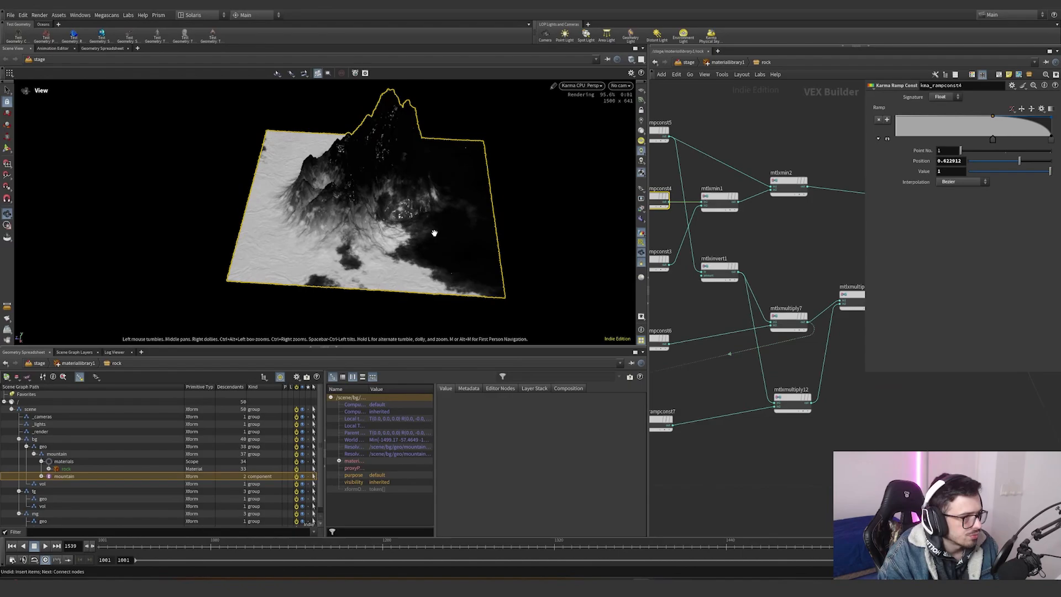
pyautogui.moveTo(434, 232); pyautogui.dragTo(731, 329)
pyautogui.scroll(-2, 730, 339)
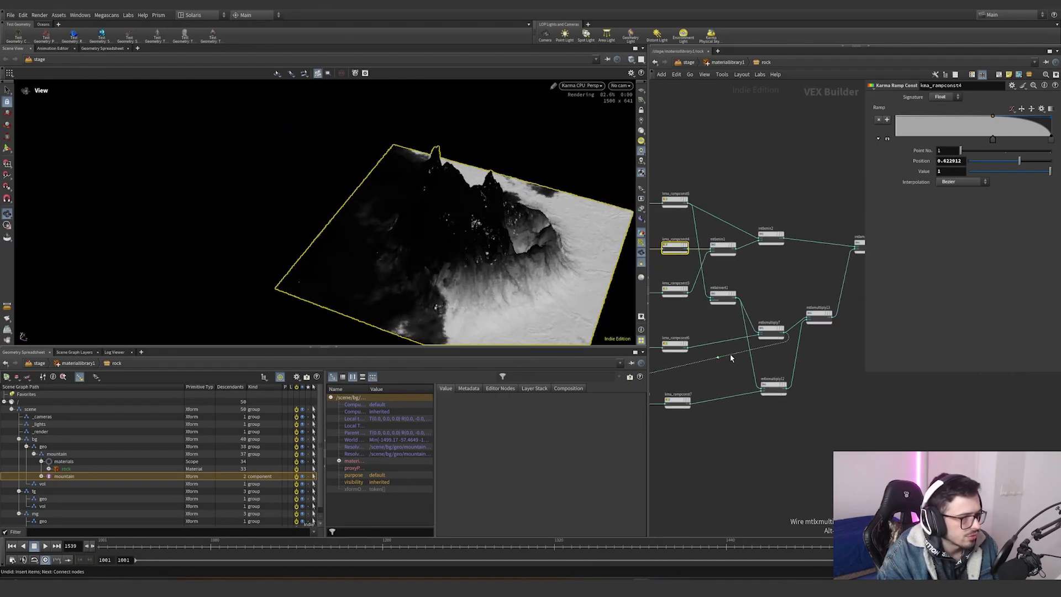
pyautogui.moveTo(731, 354); pyautogui.dragTo(820, 309, button='middle')
pyautogui.scroll(1, 812, 312)
pyautogui.moveTo(764, 321); pyautogui.dragTo(778, 368)
pyautogui.scroll(1, 758, 390)
pyautogui.moveTo(816, 388); pyautogui.dragTo(756, 378, button='middle')
pyautogui.scroll(-1, 712, 380)
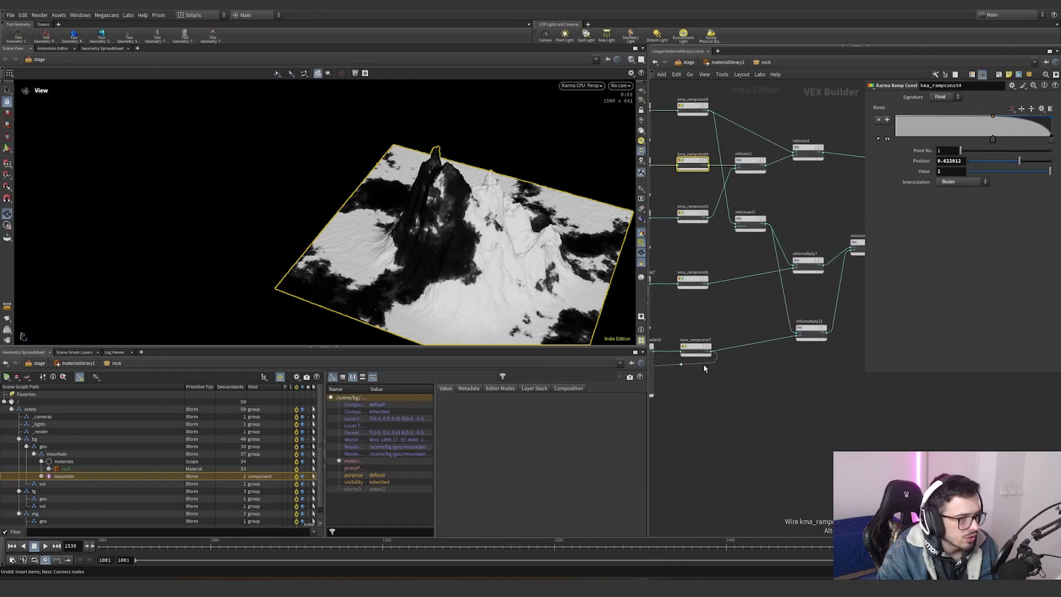
pyautogui.moveTo(704, 363); pyautogui.dragTo(828, 332)
pyautogui.moveTo(844, 343); pyautogui.dragTo(811, 355, button='middle')
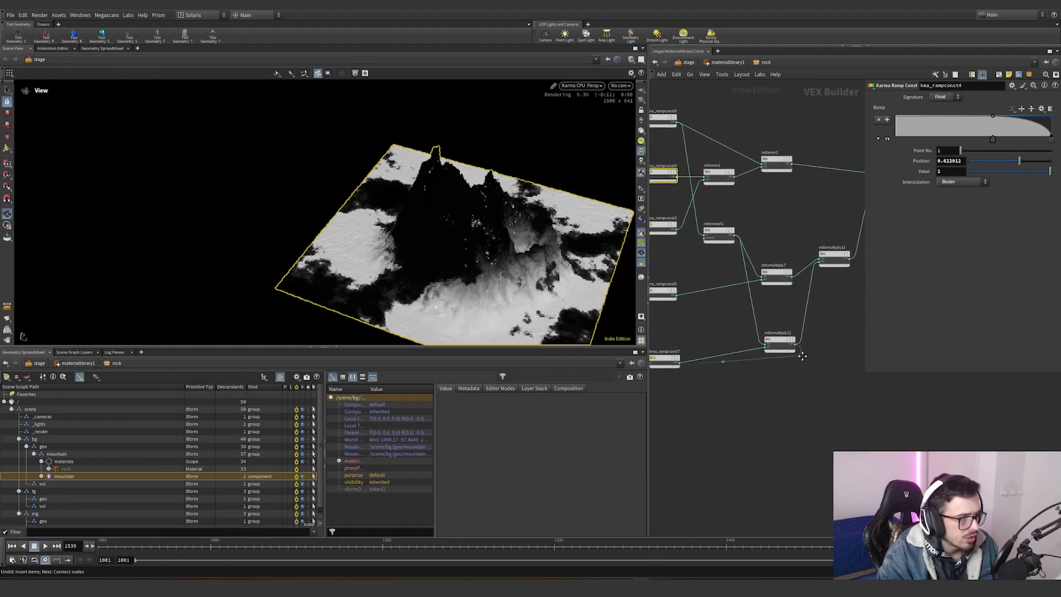
pyautogui.moveTo(414, 268); pyautogui.dragTo(495, 298)
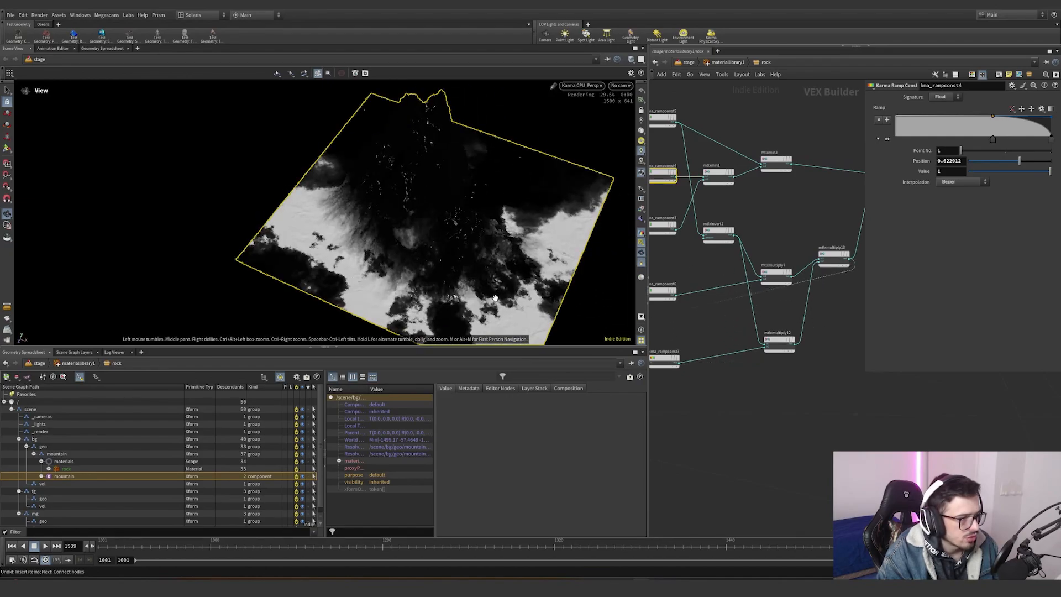
# - Wire the mtlxmultiply13 result into the mtlxmix1 node and preview the blended rock mask
pyautogui.scroll(-3, 715, 335)
pyautogui.moveTo(817, 317); pyautogui.dragTo(755, 335, button='middle')
pyautogui.scroll(2, 755, 334)
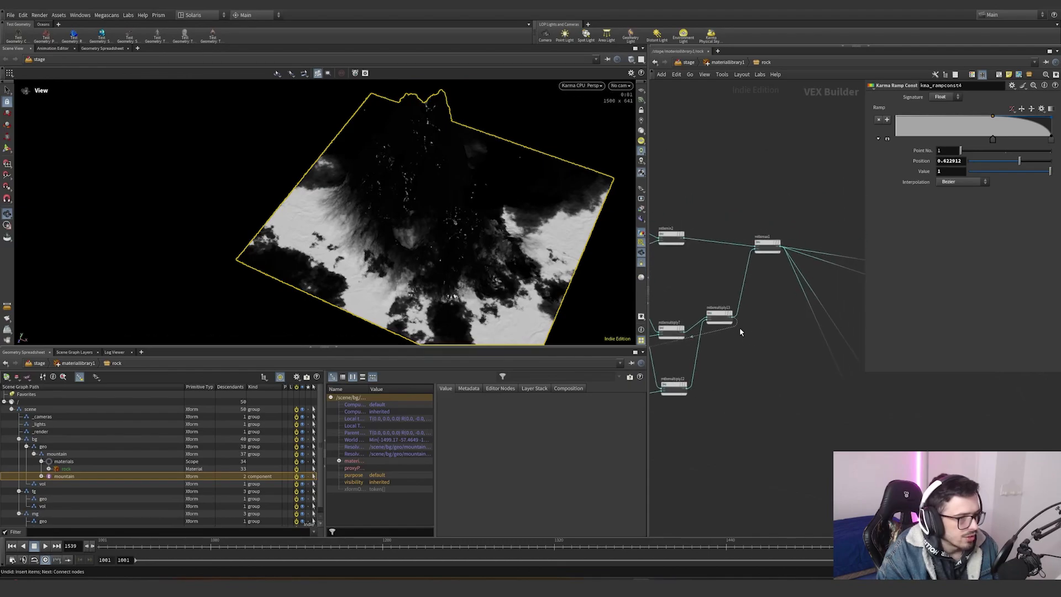
pyautogui.moveTo(717, 330); pyautogui.dragTo(783, 251)
pyautogui.moveTo(551, 268); pyautogui.dragTo(611, 222)
pyautogui.scroll(-5, 804, 309)
pyautogui.moveTo(804, 309); pyautogui.dragTo(747, 304, button='middle')
pyautogui.scroll(-7, 696, 307)
pyautogui.scroll(2, 707, 308)
pyautogui.scroll(5, 770, 313)
pyautogui.scroll(8, 846, 315)
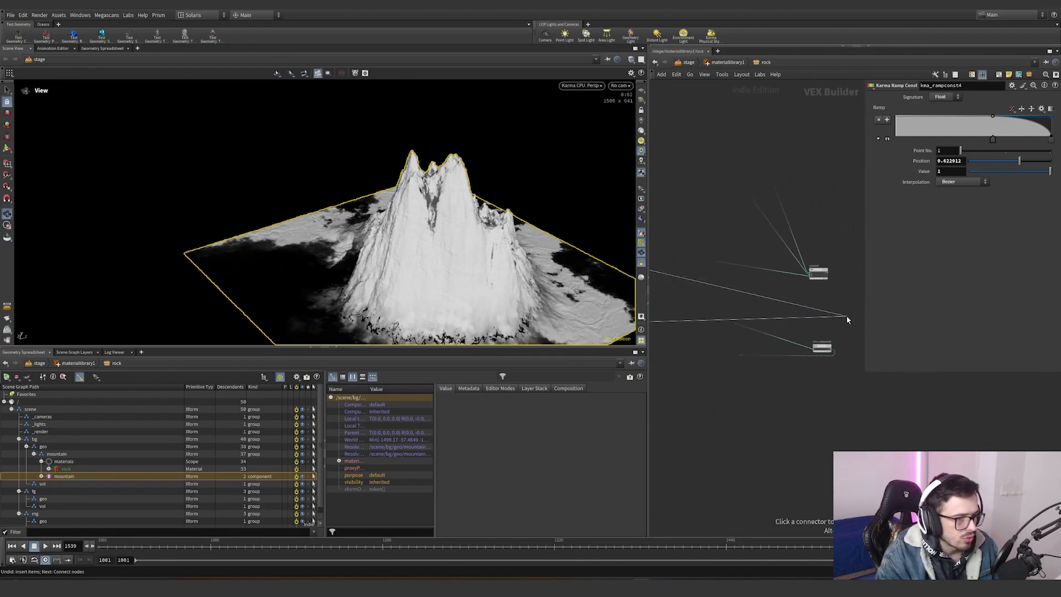
pyautogui.scroll(5, 829, 271)
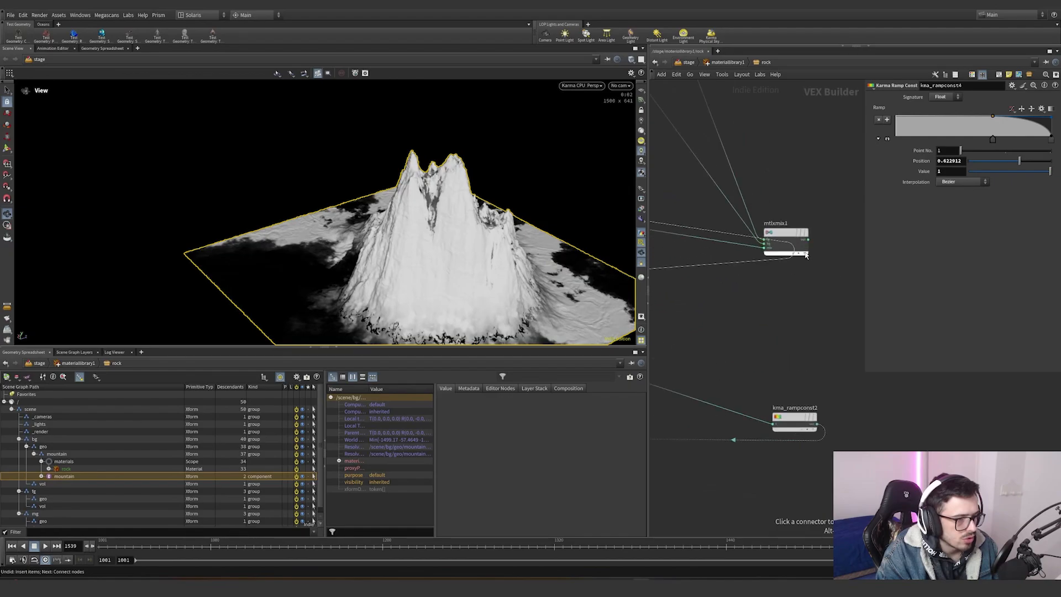
# - Inspect the triplanar texture nodes and their file settings across the rock material network
pyautogui.scroll(-12, 775, 279)
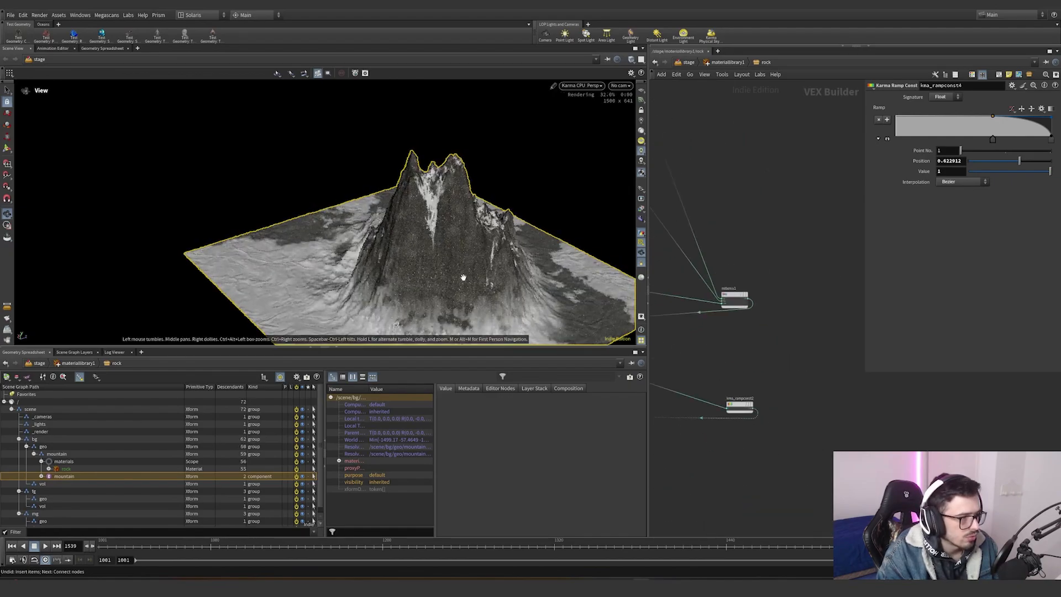
pyautogui.scroll(3, 724, 356)
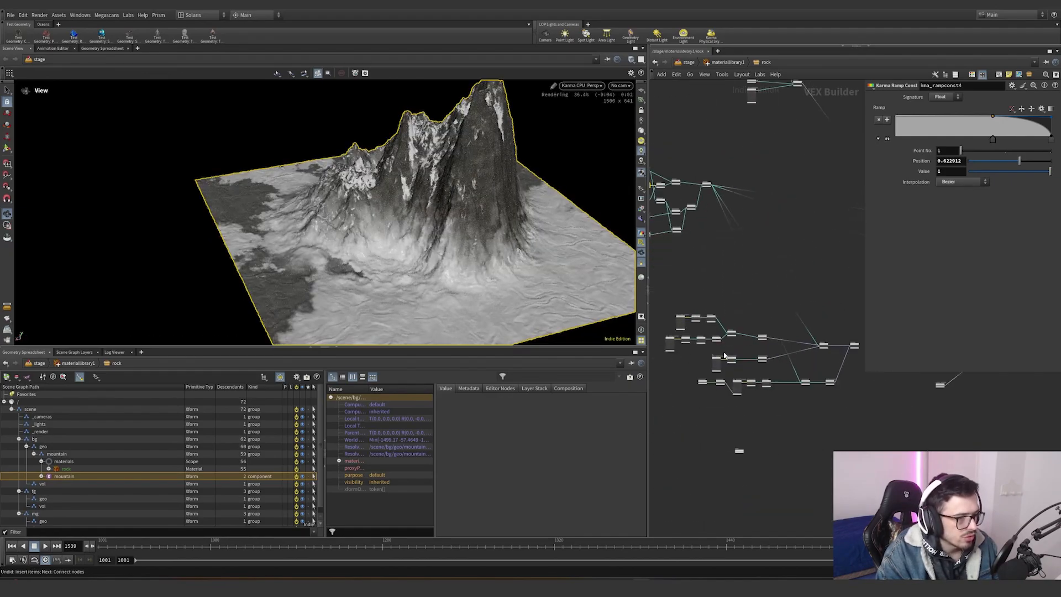
pyautogui.scroll(-3, 699, 328)
pyautogui.moveTo(670, 310); pyautogui.dragTo(724, 408)
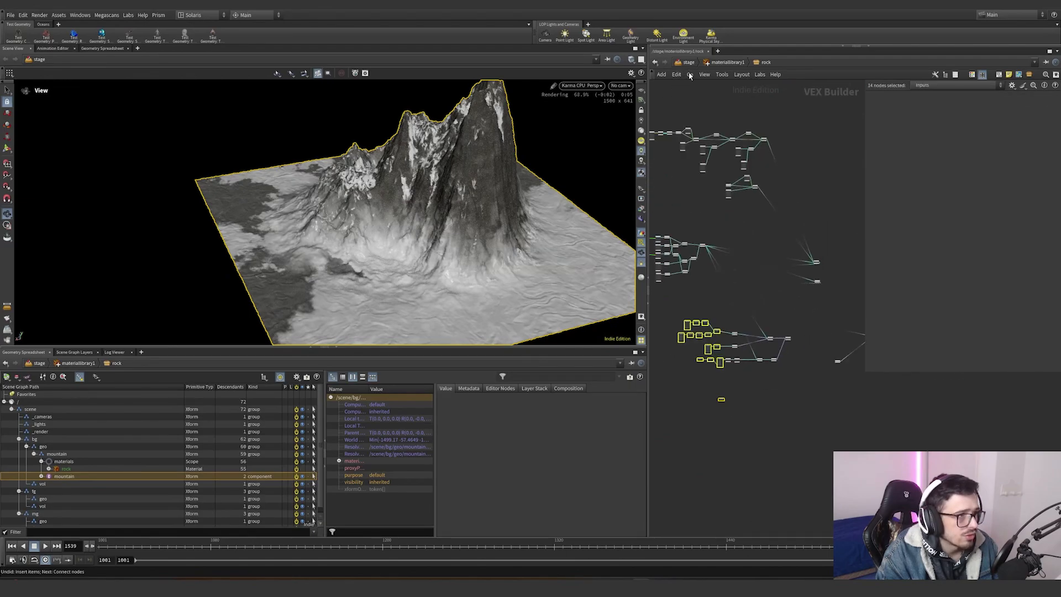
pyautogui.click(677, 76)
pyautogui.click(703, 76)
pyautogui.scroll(-2, 681, 331)
pyautogui.scroll(6, 679, 352)
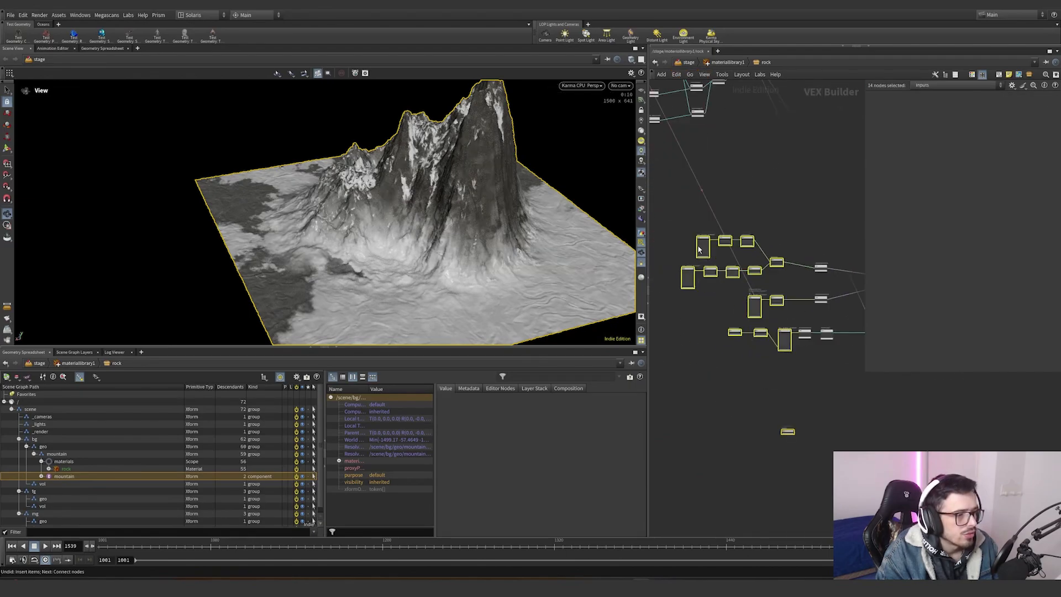
pyautogui.click(701, 248)
pyautogui.click(950, 108)
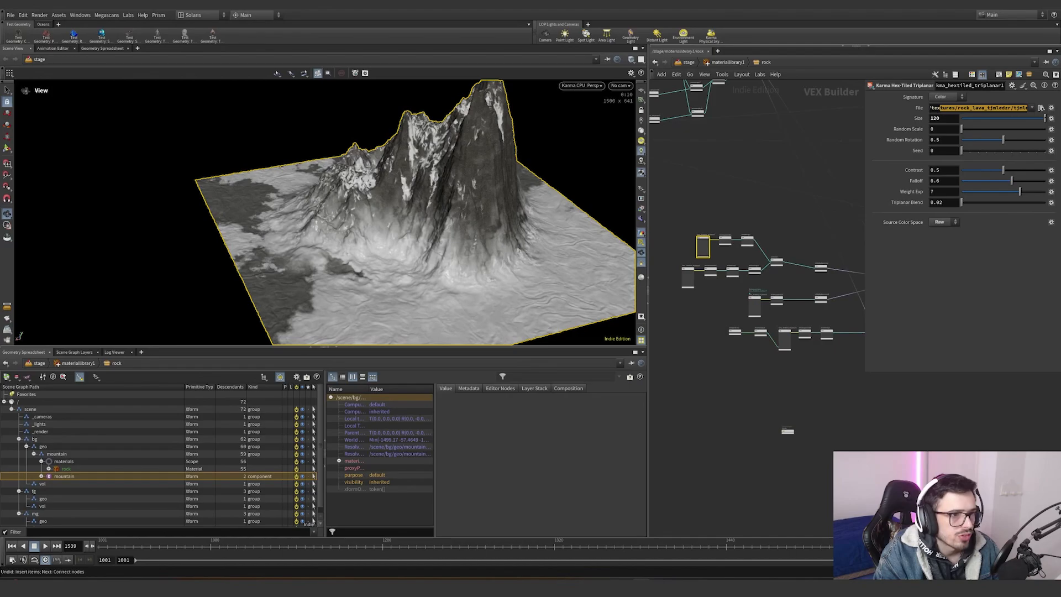
pyautogui.click(687, 276)
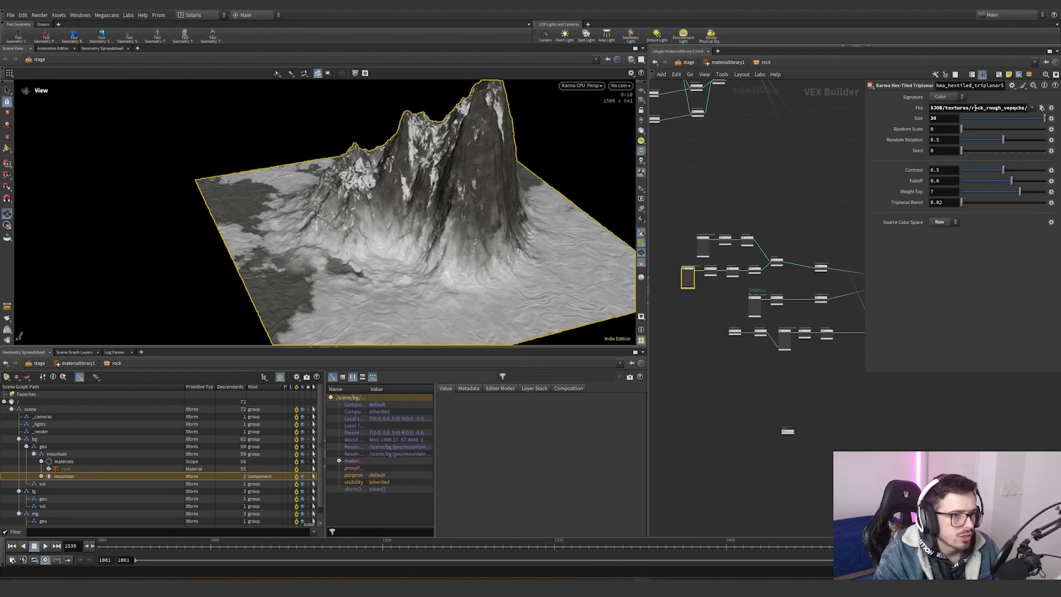
pyautogui.click(798, 250)
pyautogui.scroll(5, 737, 254)
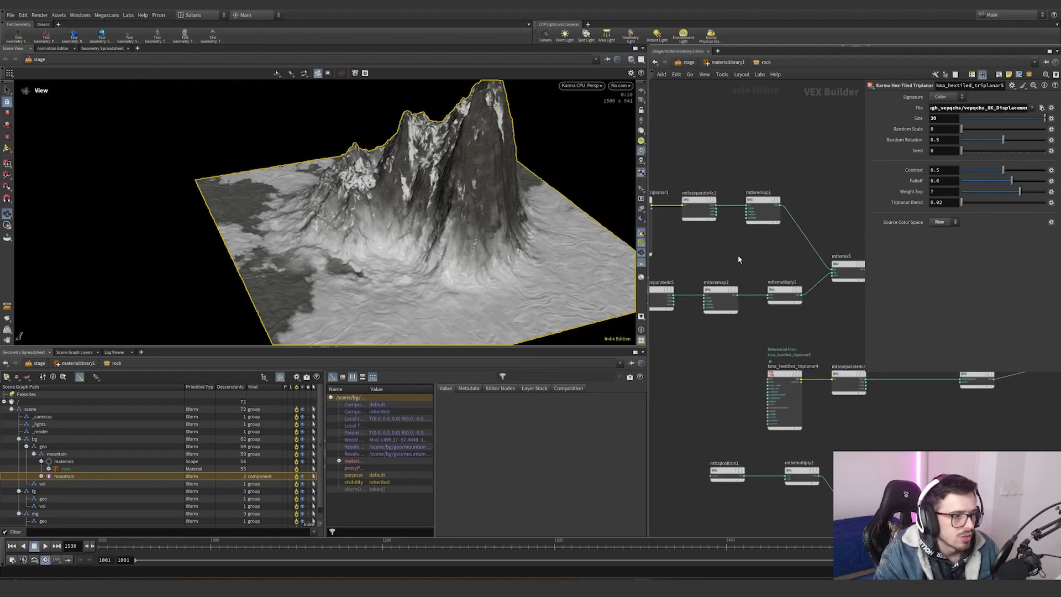
pyautogui.click(709, 203)
pyautogui.scroll(-9, 737, 237)
pyautogui.scroll(4, 829, 188)
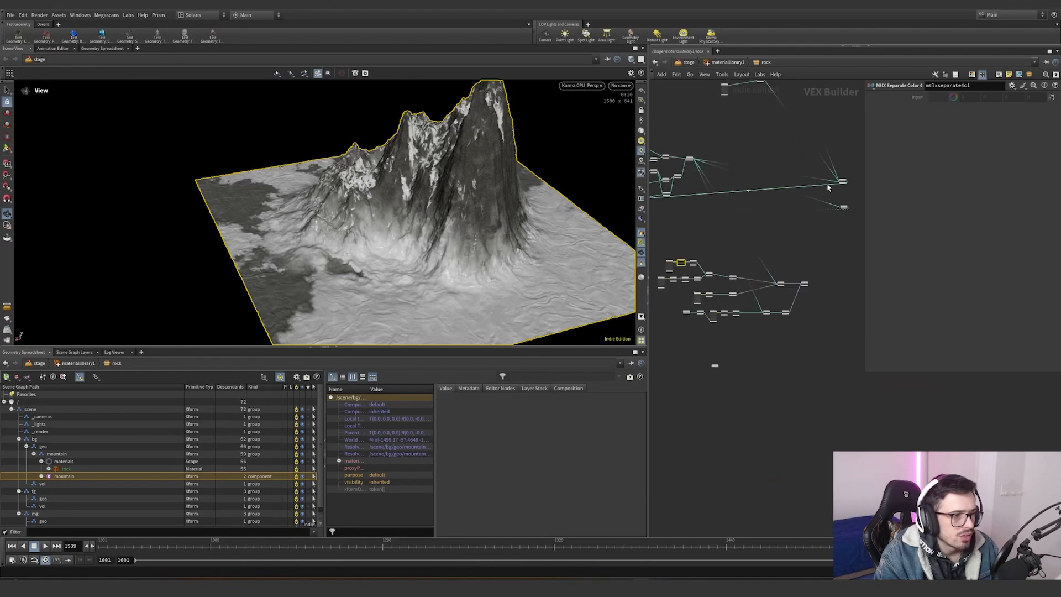
pyautogui.scroll(5, 833, 224)
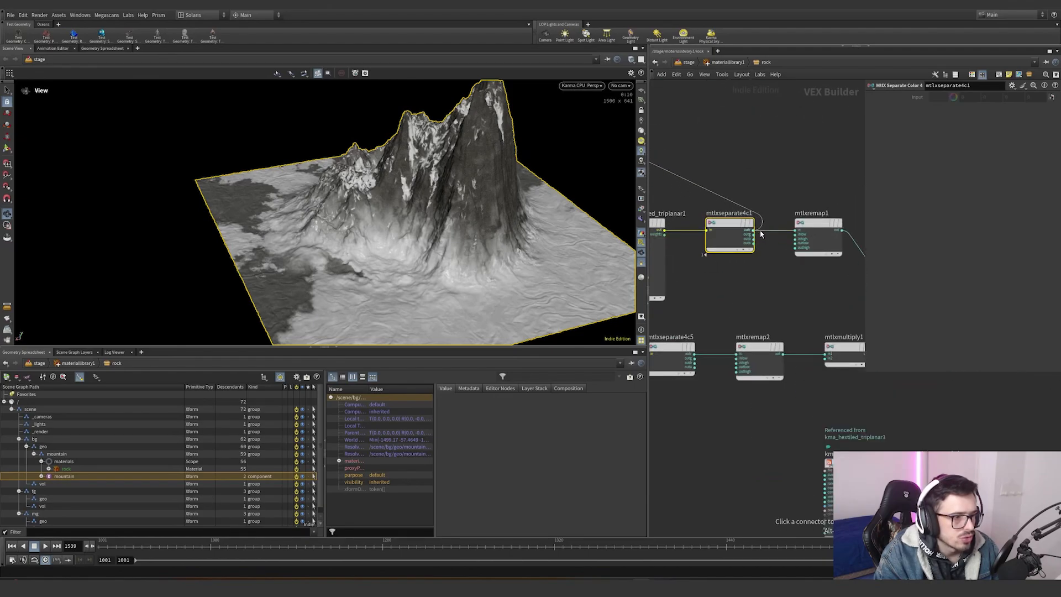
# - Preview the mtlxremap1 mask on the mountain and set its Outlow to -0.5
pyautogui.moveTo(758, 219)
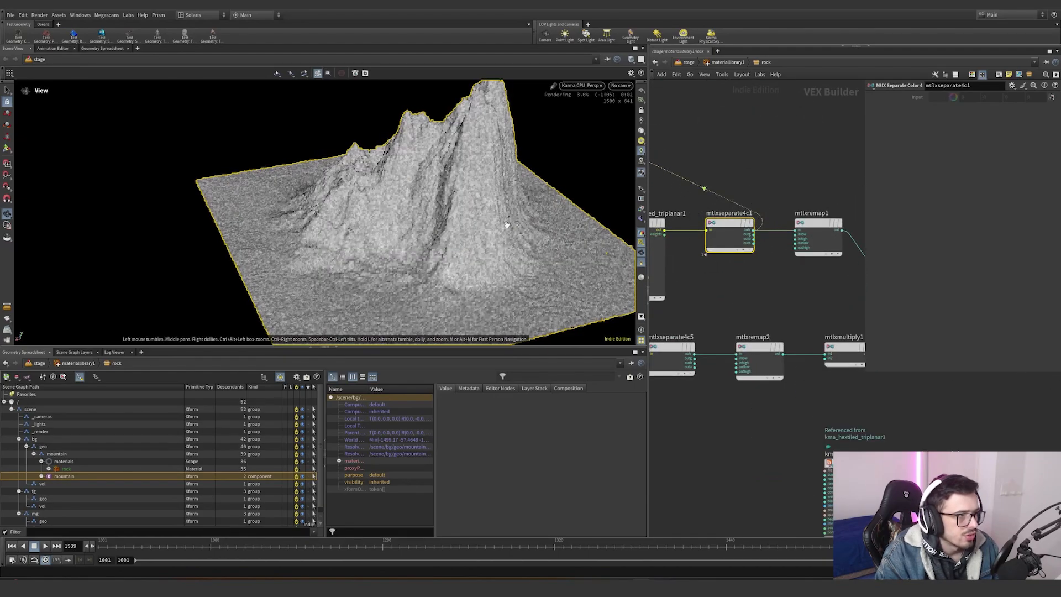
pyautogui.moveTo(426, 255); pyautogui.dragTo(644, 227, button='right')
pyautogui.moveTo(737, 222)
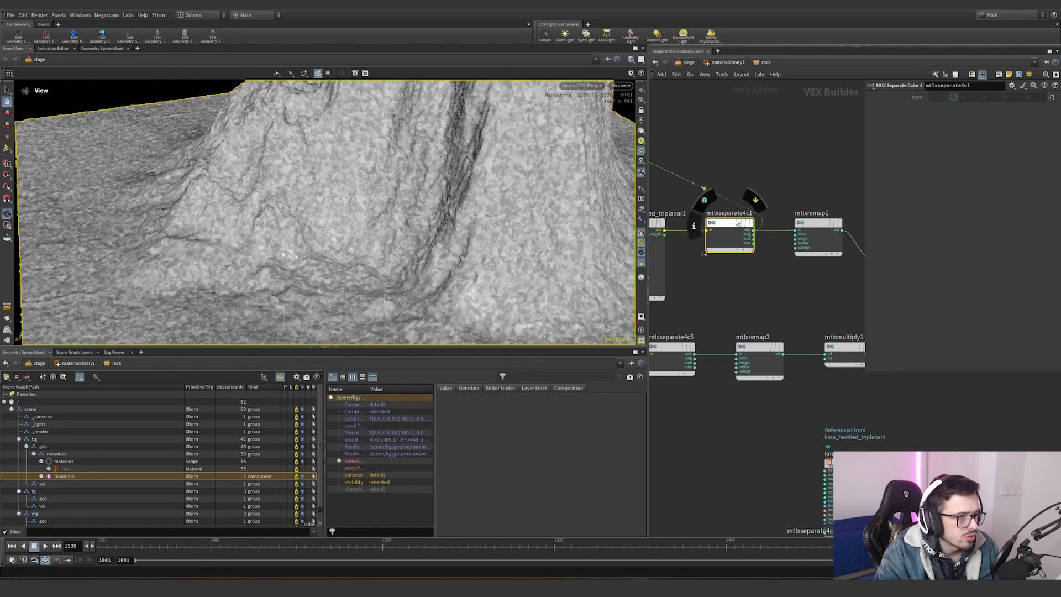
pyautogui.moveTo(762, 222); pyautogui.dragTo(730, 242, button='middle')
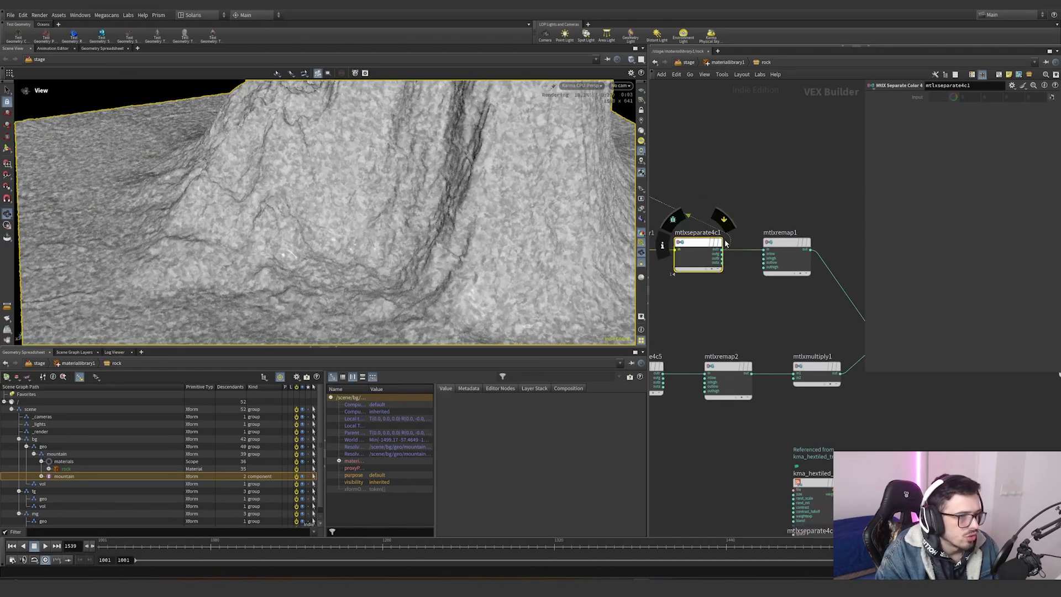
pyautogui.moveTo(730, 241); pyautogui.dragTo(816, 248)
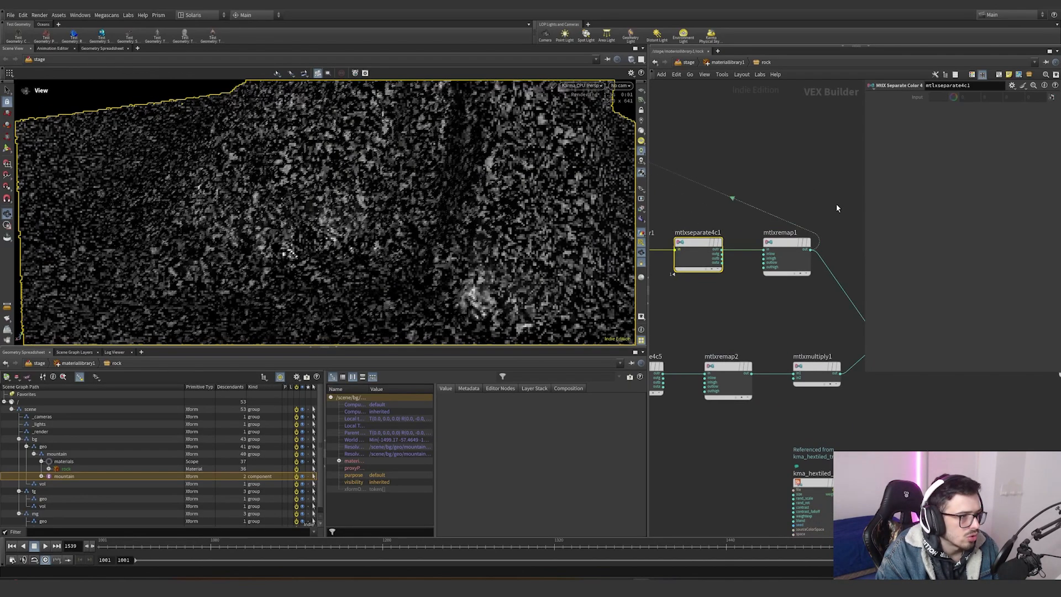
pyautogui.click(793, 258)
pyautogui.moveTo(784, 306); pyautogui.dragTo(738, 288, button='middle')
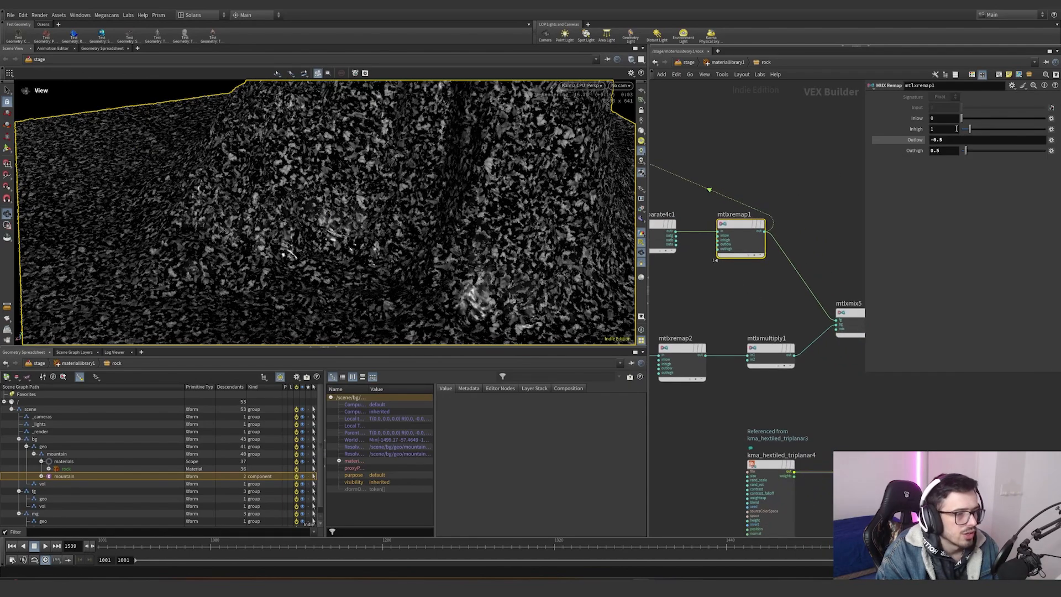
pyautogui.write('-0.5')
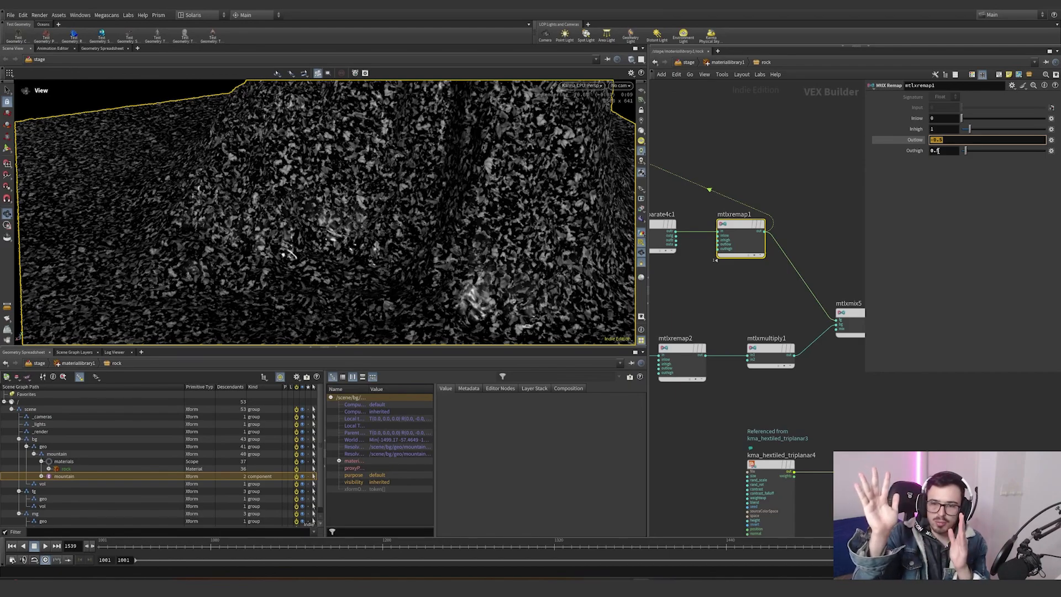
# - Route the mtlxremap1 result into mtlxmultiply1 and preview the mask
pyautogui.scroll(-6, 781, 266)
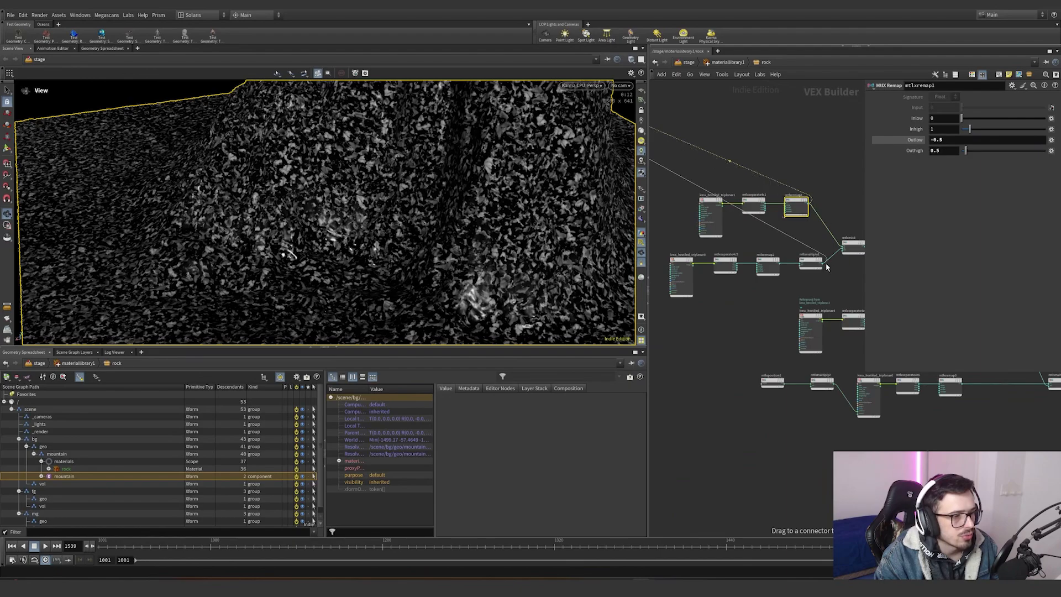
pyautogui.click(827, 267)
pyautogui.click(681, 275)
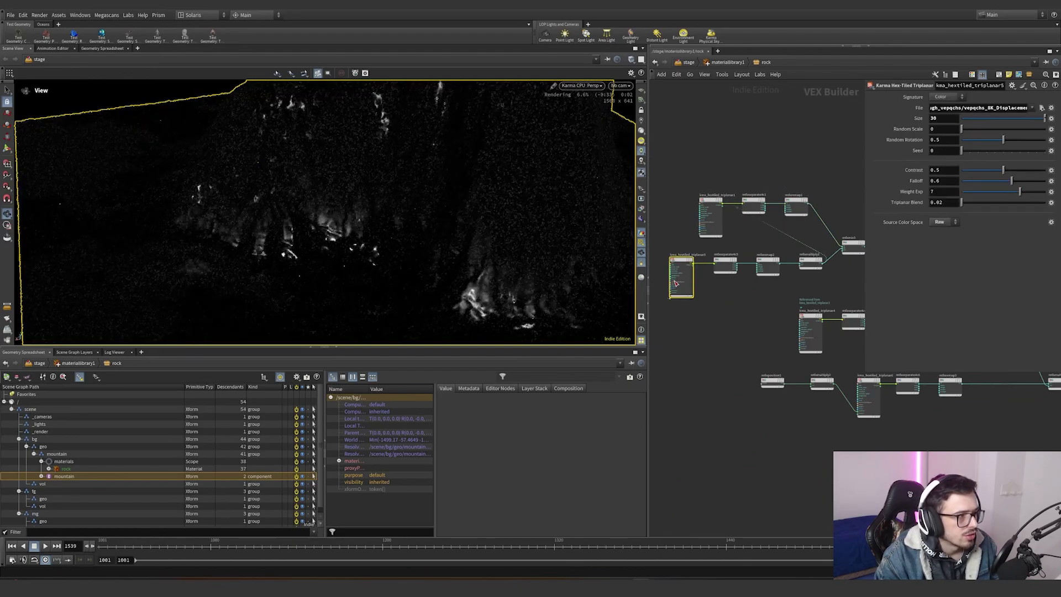
pyautogui.click(712, 232)
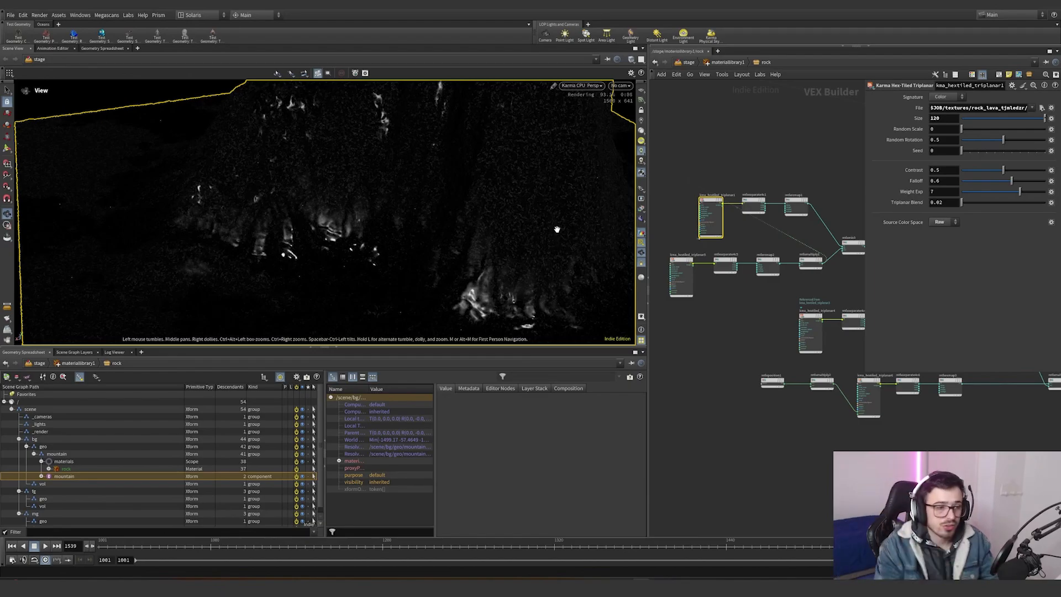
pyautogui.moveTo(802, 248); pyautogui.dragTo(734, 253, button='middle')
pyautogui.scroll(4, 733, 253)
pyautogui.click(822, 255)
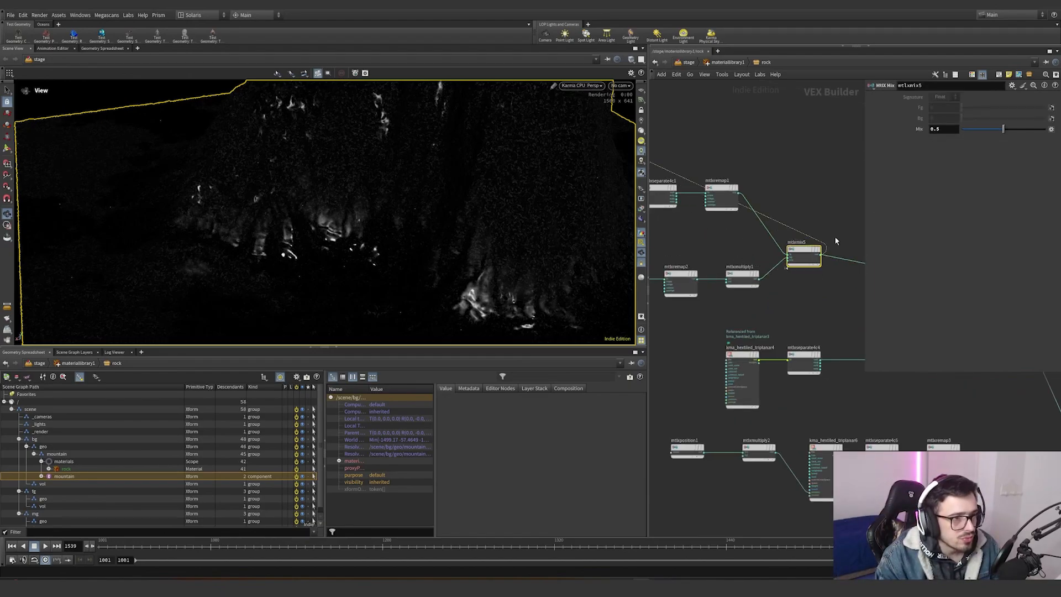
pyautogui.moveTo(751, 161); pyautogui.dragTo(734, 282)
# - Try rewiring the multiply output into the neighbouring node, then undo it
pyautogui.scroll(2, 733, 285)
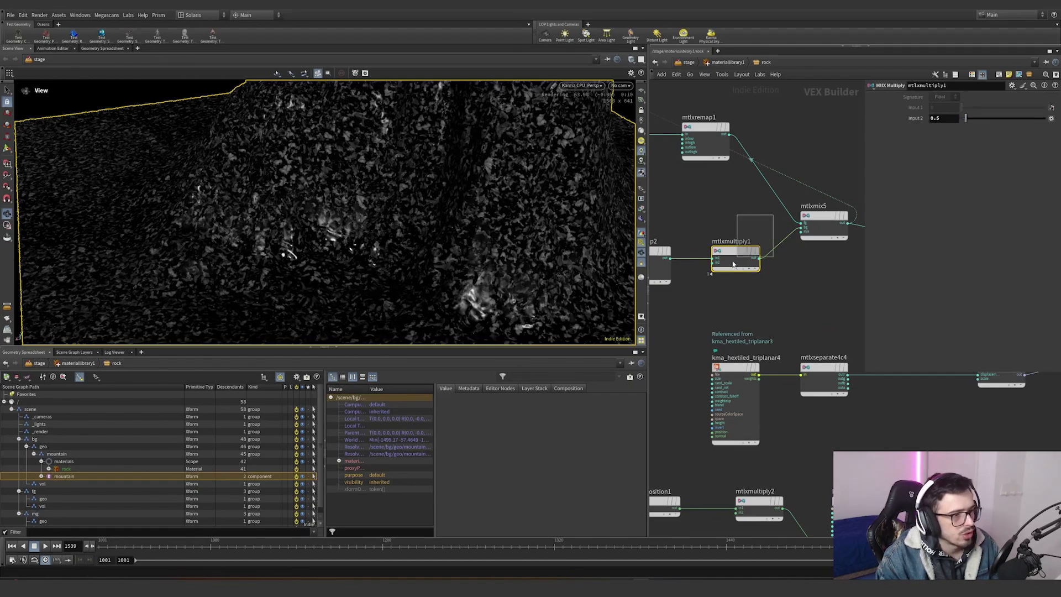
pyautogui.scroll(-4, 668, 292)
pyautogui.scroll(-2, 670, 293)
pyautogui.moveTo(705, 290); pyautogui.dragTo(757, 279, button='middle')
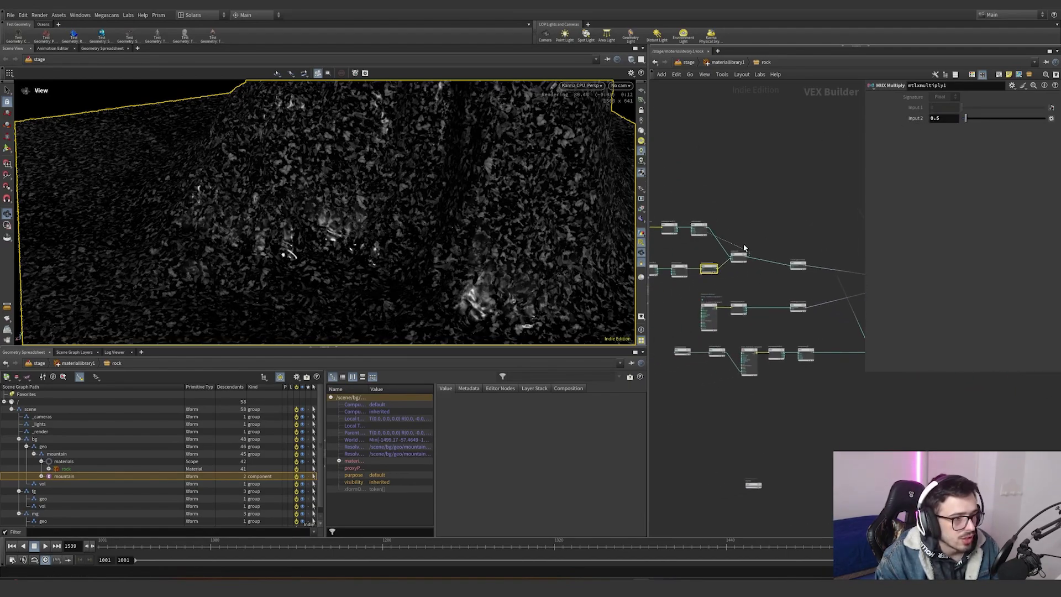
pyautogui.moveTo(772, 253); pyautogui.dragTo(805, 267)
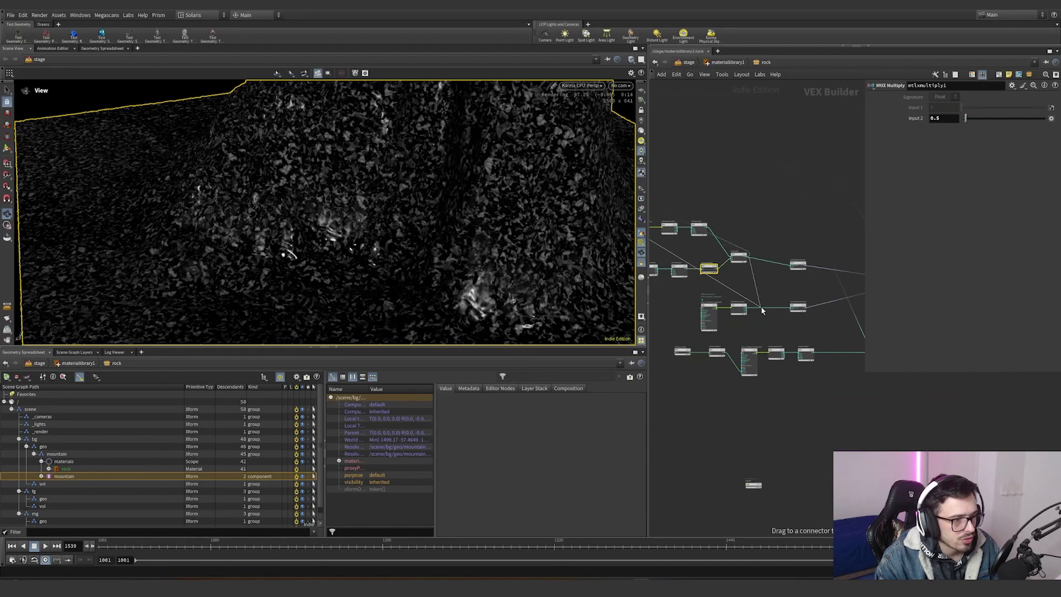
pyautogui.scroll(5, 761, 311)
pyautogui.hotkey('ctrl', 'z')
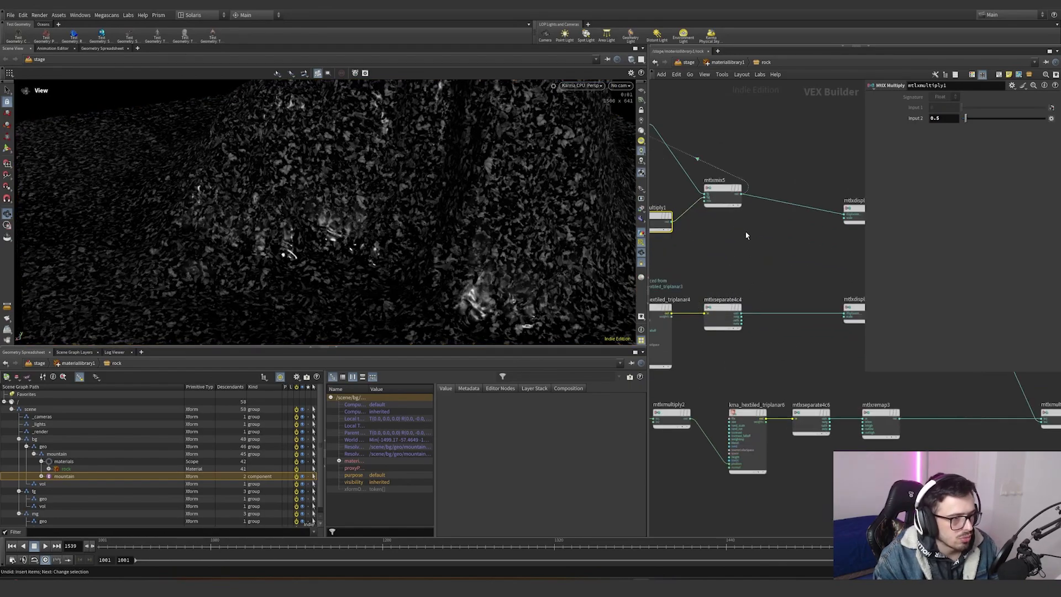
# - Preview the kma_hextiled_triplanar4 ground texture on the mountain
pyautogui.click(744, 314)
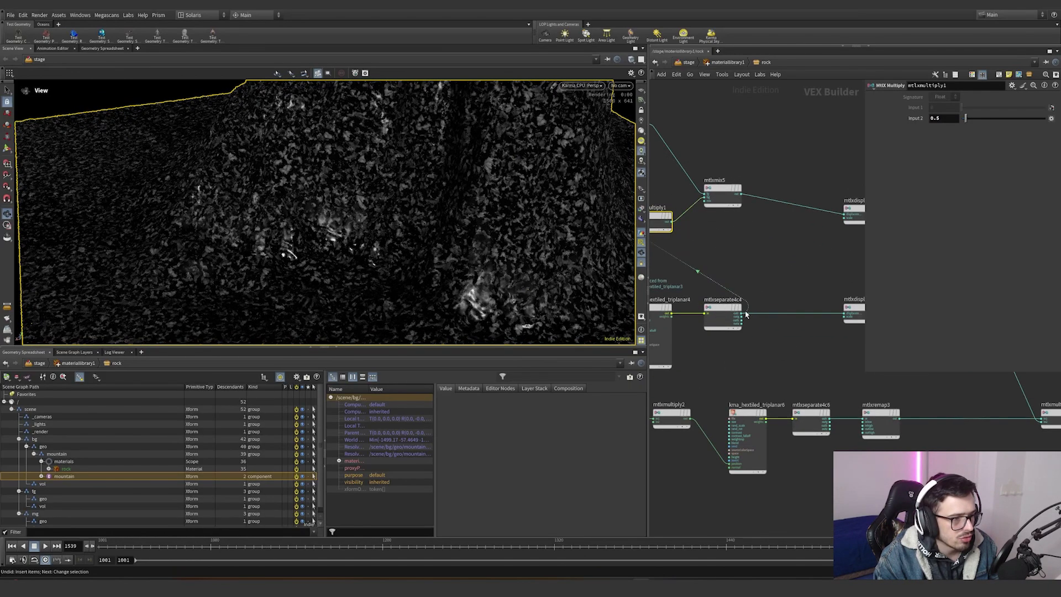
pyautogui.click(665, 353)
pyautogui.moveTo(667, 369); pyautogui.dragTo(736, 352, button='middle')
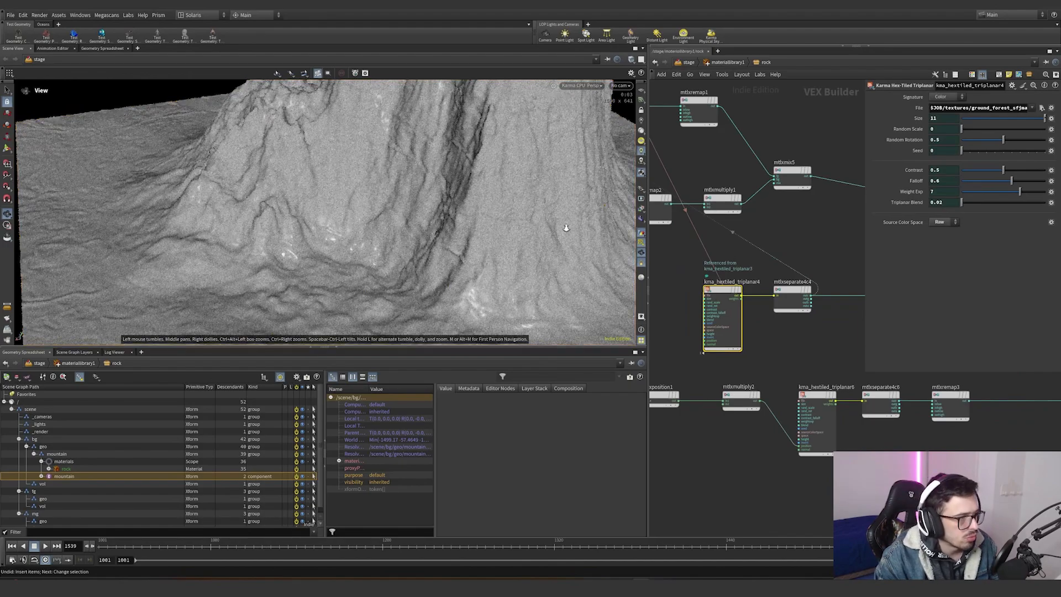
pyautogui.scroll(5, 568, 227)
pyautogui.moveTo(568, 227); pyautogui.dragTo(606, 215)
pyautogui.scroll(-5, 792, 339)
pyautogui.scroll(5, 791, 340)
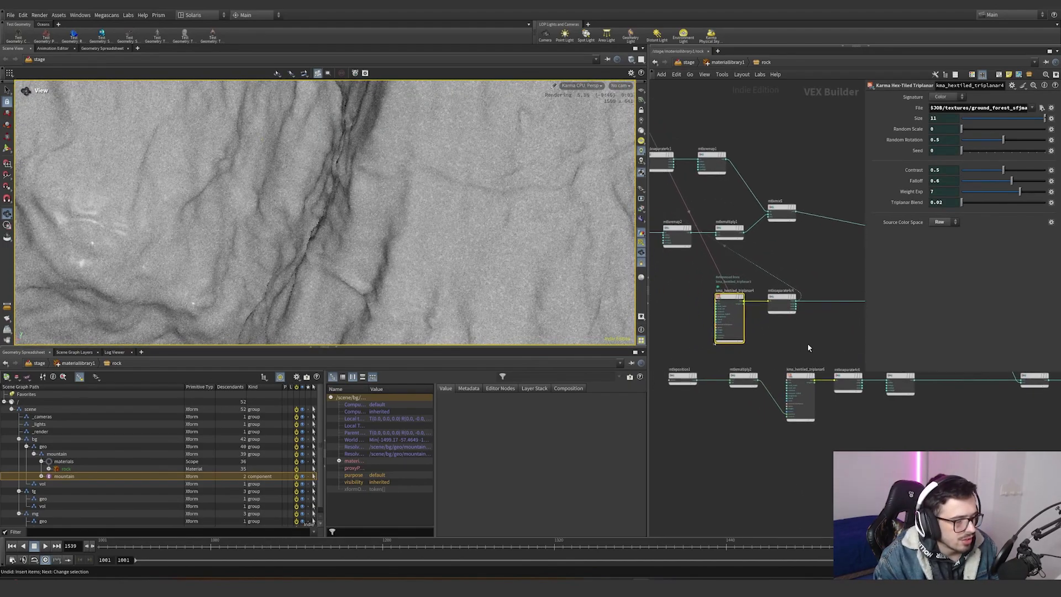
# - Connect mtlxmultiply2 into the kma_hextiled_triplanar6 node and rearrange the nodes around it
pyautogui.moveTo(807, 347); pyautogui.dragTo(775, 340, button='middle')
pyautogui.click(769, 377)
pyautogui.scroll(5, 740, 438)
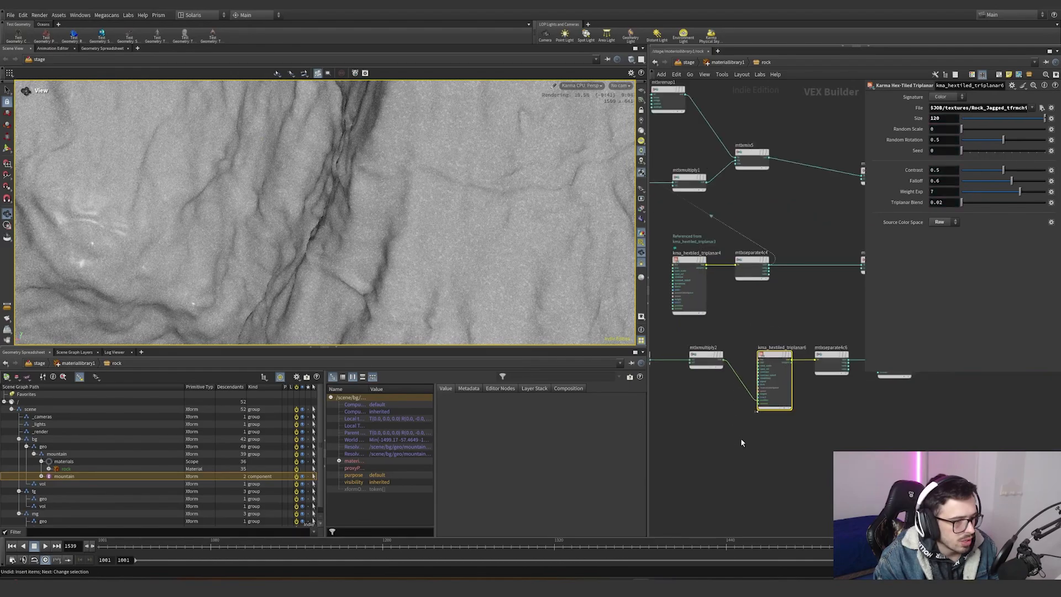
pyautogui.moveTo(707, 387); pyautogui.dragTo(787, 380, button='middle')
pyautogui.click(754, 288)
pyautogui.scroll(-3, 755, 346)
pyautogui.moveTo(795, 334); pyautogui.dragTo(706, 358, button='middle')
pyautogui.scroll(-2, 706, 358)
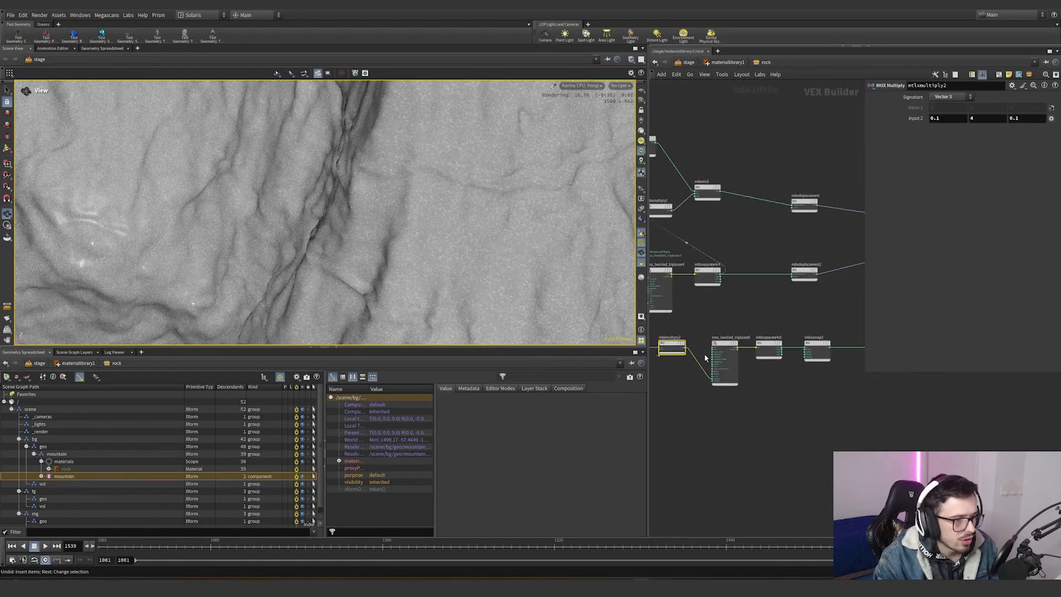
pyautogui.scroll(6, 728, 378)
pyautogui.click(748, 341)
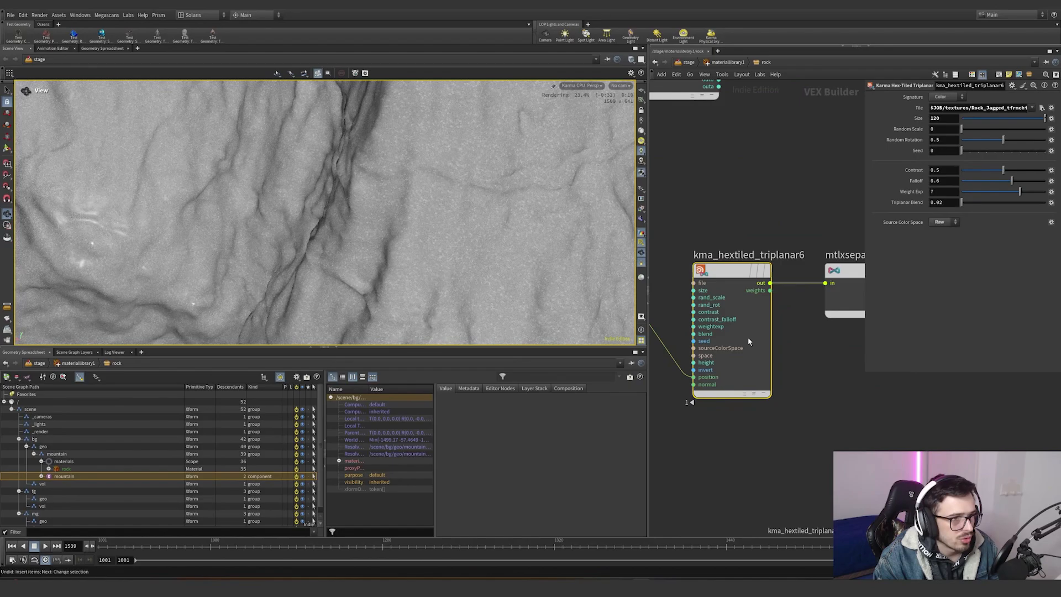
pyautogui.moveTo(805, 215); pyautogui.dragTo(709, 404)
pyautogui.hotkey('ctrl', 'z')
pyautogui.scroll(-3, 752, 426)
pyautogui.moveTo(751, 426); pyautogui.dragTo(863, 398, button='middle')
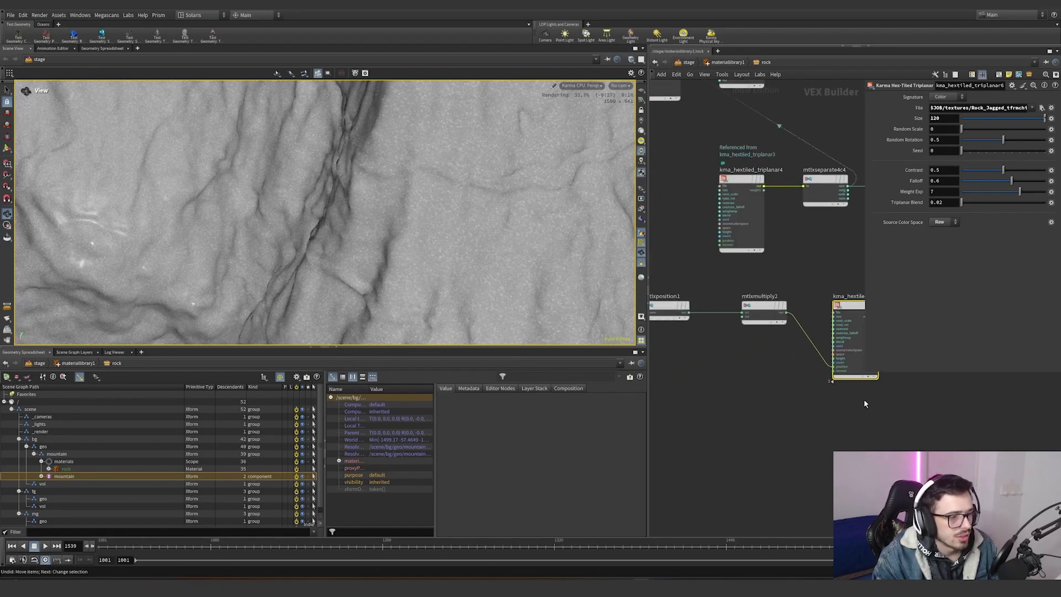
# - Preview the kma_hextiled_triplanar6 rock texture on the mountain through its separate node
pyautogui.moveTo(808, 269); pyautogui.dragTo(728, 357)
pyautogui.moveTo(687, 354); pyautogui.dragTo(666, 306)
pyautogui.moveTo(806, 368); pyautogui.dragTo(778, 317)
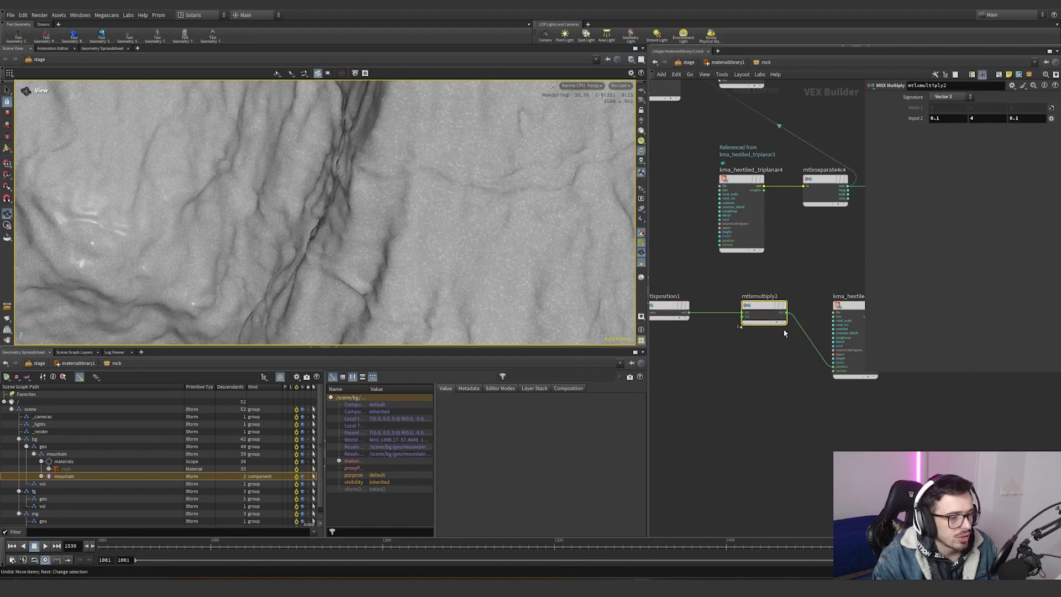
pyautogui.moveTo(788, 334); pyautogui.dragTo(668, 341, button='middle')
# - Try setting the middle component of mtlxmultiply2's Input 2 to 2, then undo it
pyautogui.moveTo(980, 119); pyautogui.dragTo(957, 121)
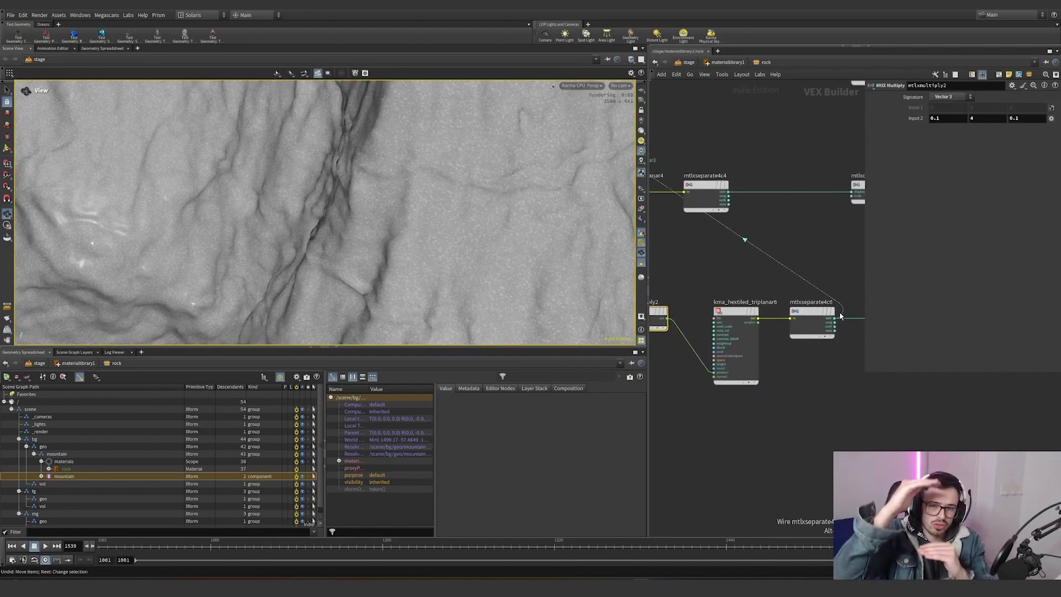
pyautogui.moveTo(227, 254); pyautogui.dragTo(305, 270, button='middle')
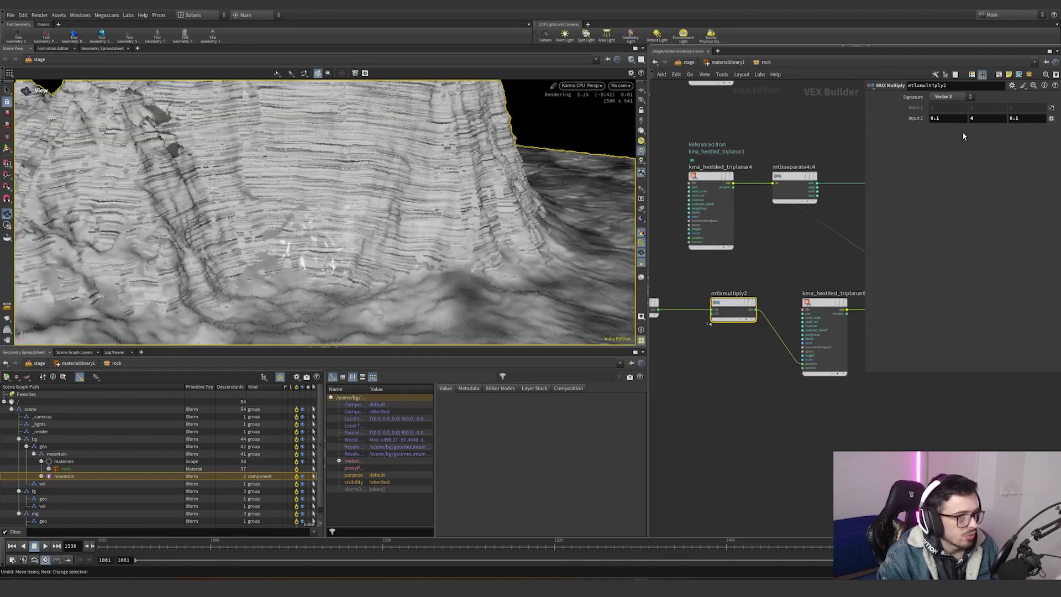
pyautogui.write('2')
pyautogui.press('Return')
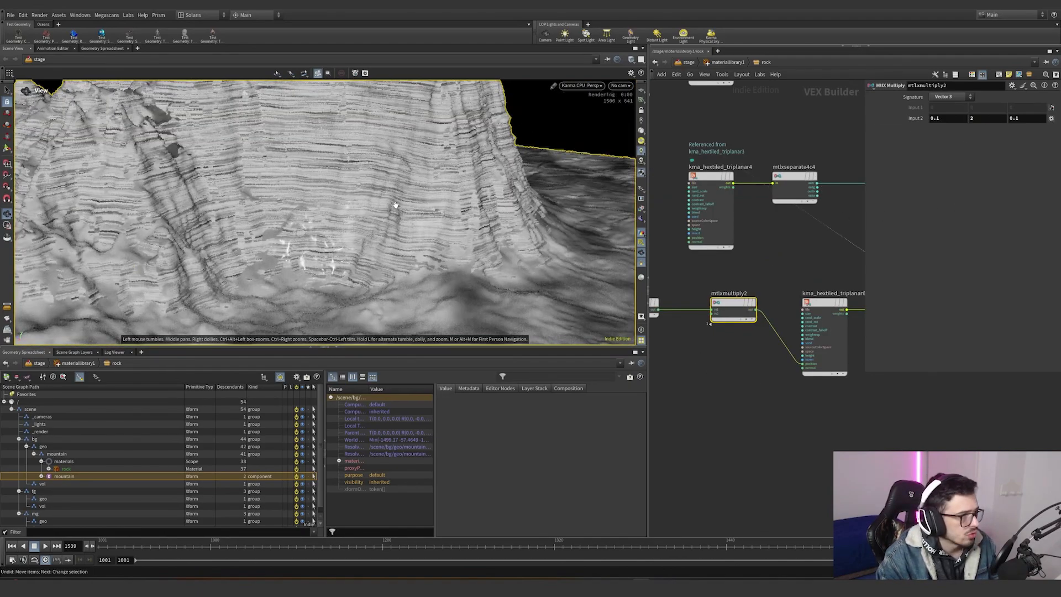
pyautogui.hotkey('ctrl', 'z')
pyautogui.scroll(-5, 800, 266)
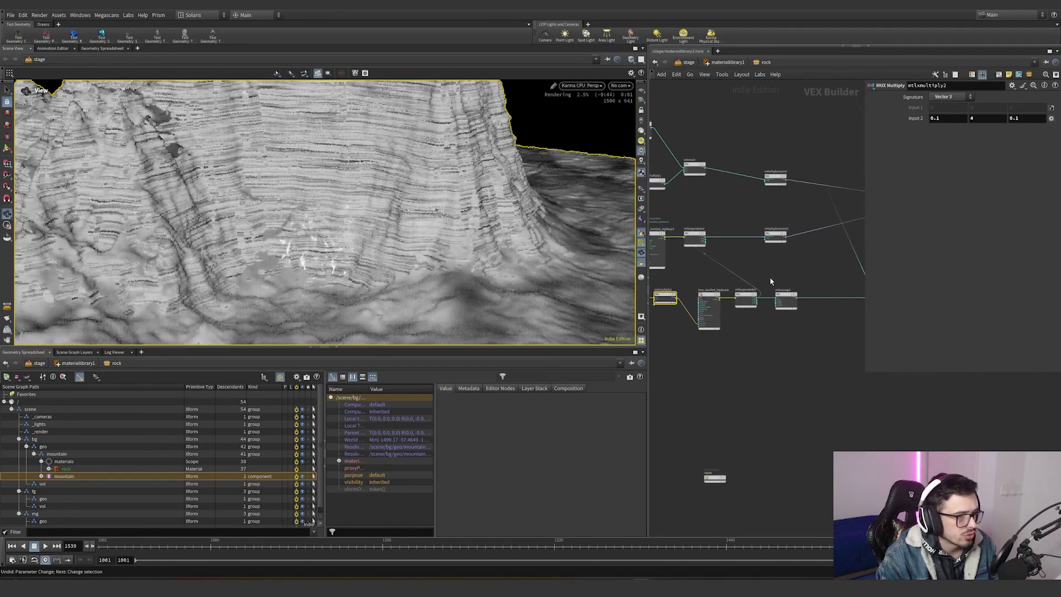
# - Rewire the mtlxmultiply nodes in the rock mask network and preview the resulting mask on the mountain
pyautogui.moveTo(770, 277); pyautogui.dragTo(697, 279, button='middle')
pyautogui.scroll(3, 727, 298)
pyautogui.click(726, 298)
pyautogui.scroll(-3, 791, 332)
pyautogui.moveTo(776, 327); pyautogui.dragTo(742, 325, button='middle')
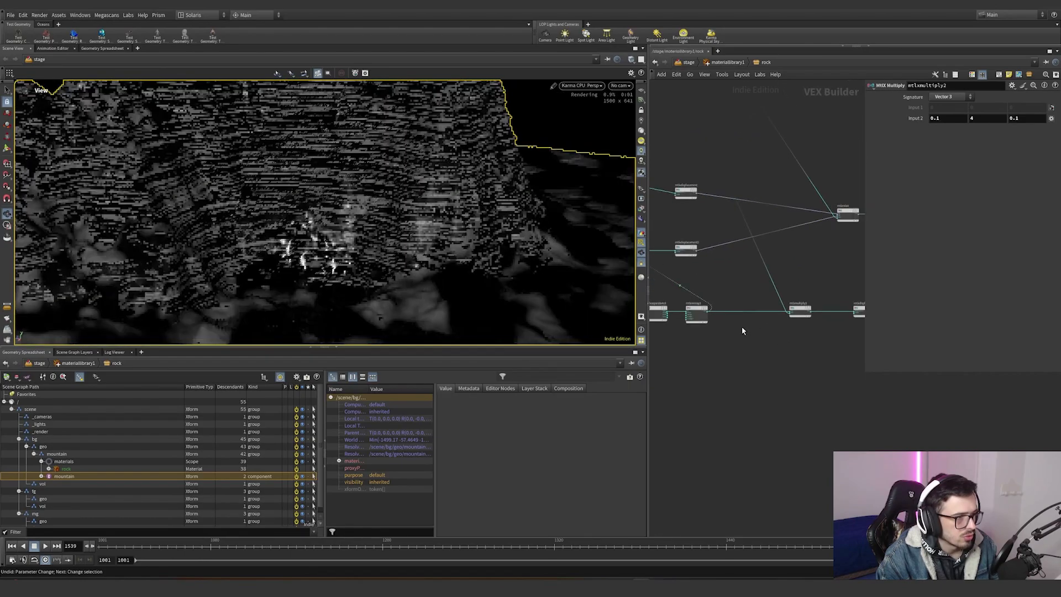
pyautogui.scroll(-3, 744, 324)
pyautogui.scroll(3, 710, 308)
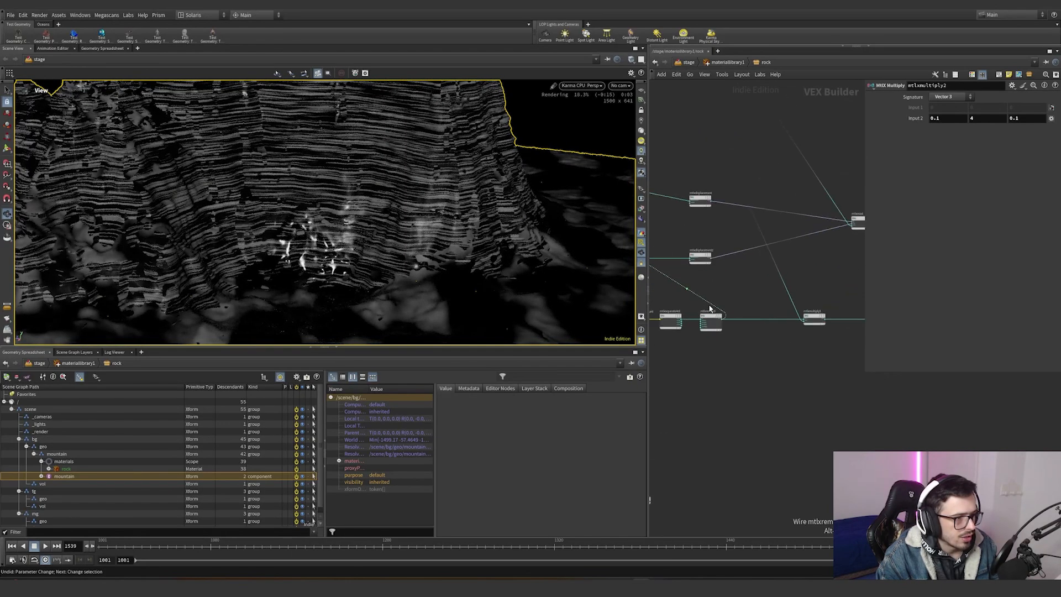
pyautogui.moveTo(831, 326); pyautogui.dragTo(754, 328, button='middle')
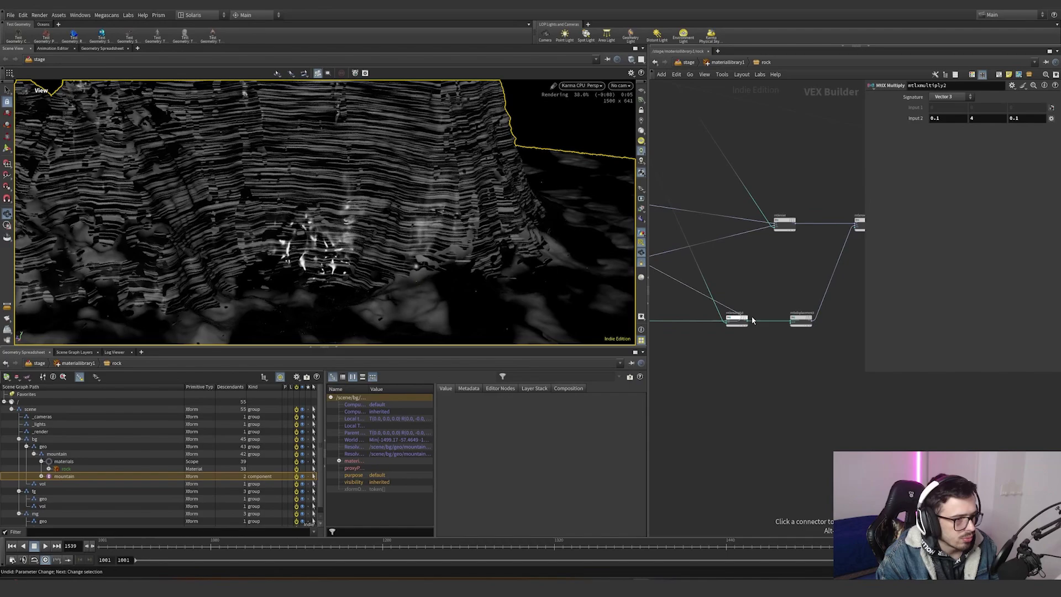
pyautogui.scroll(5, 752, 320)
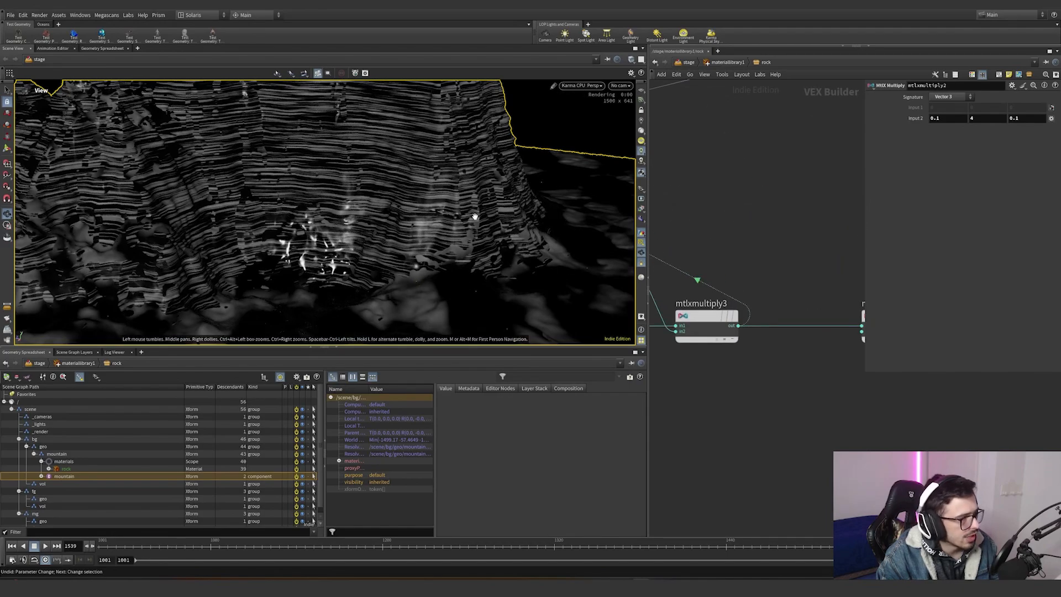
pyautogui.moveTo(474, 216); pyautogui.dragTo(216, 326, button='right')
pyautogui.moveTo(412, 228)
pyautogui.mouseDown()
pyautogui.moveTo(447, 192)
pyautogui.moveTo(420, 221)
pyautogui.mouseUp()
pyautogui.scroll(-6, 767, 235)
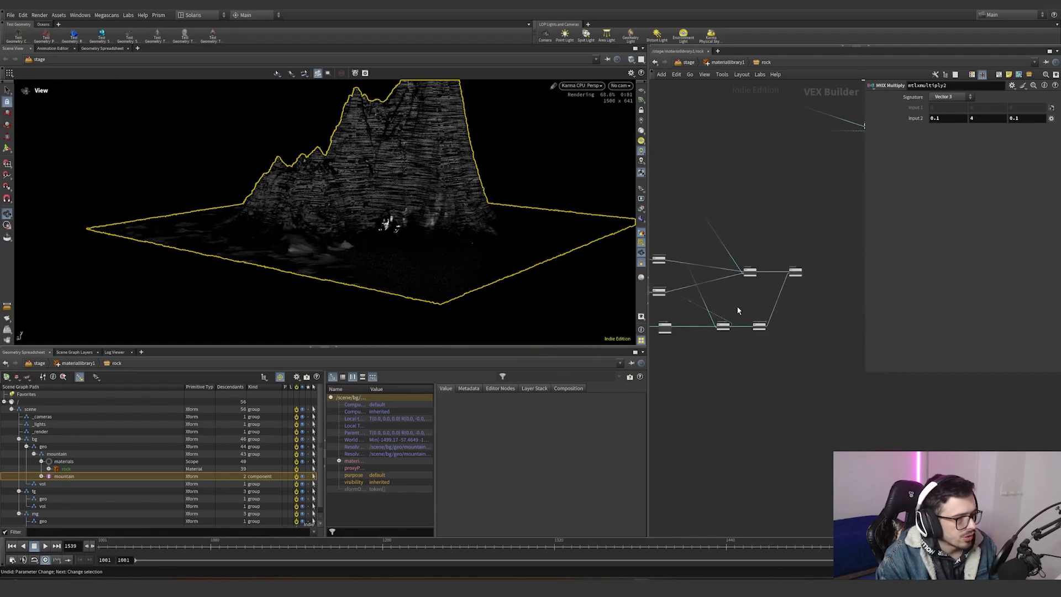
# - Reconnect the mask chain around the mtlxdisplacement node and preview the full rock shader on the mountain
pyautogui.moveTo(701, 282); pyautogui.dragTo(765, 271, button='middle')
pyautogui.scroll(5, 764, 268)
pyautogui.moveTo(714, 191); pyautogui.dragTo(657, 250)
pyautogui.moveTo(728, 266); pyautogui.dragTo(670, 344)
pyautogui.moveTo(841, 300); pyautogui.dragTo(866, 308, button='middle')
pyautogui.moveTo(732, 278); pyautogui.dragTo(699, 321)
pyautogui.moveTo(733, 200); pyautogui.dragTo(693, 262)
pyautogui.scroll(-3, 693, 267)
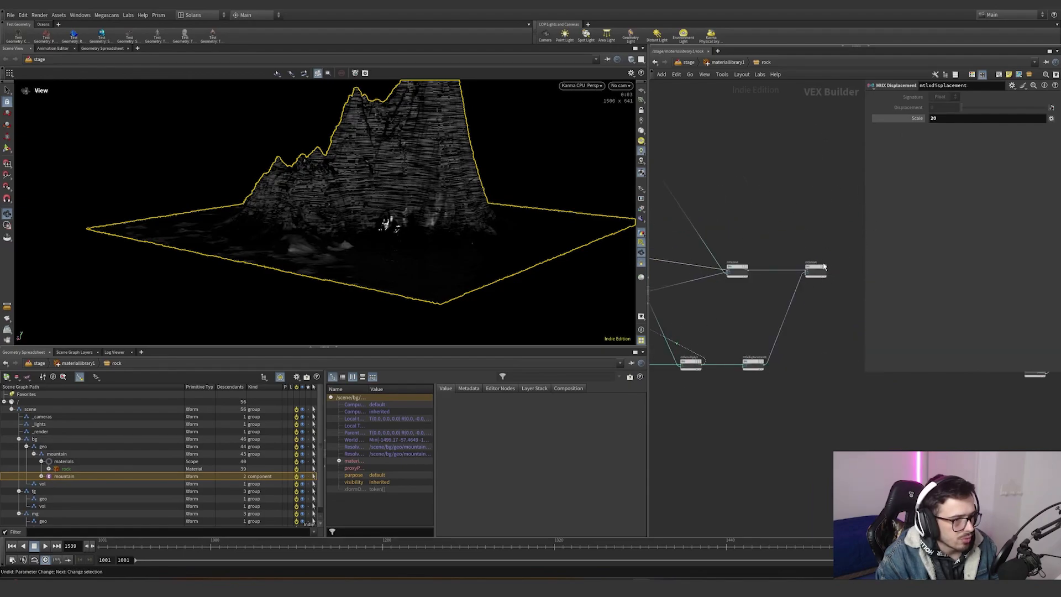
pyautogui.moveTo(824, 267); pyautogui.dragTo(757, 278, button='middle')
pyautogui.scroll(-3, 757, 277)
pyautogui.moveTo(853, 158); pyautogui.dragTo(758, 251, button='middle')
pyautogui.scroll(-3, 751, 295)
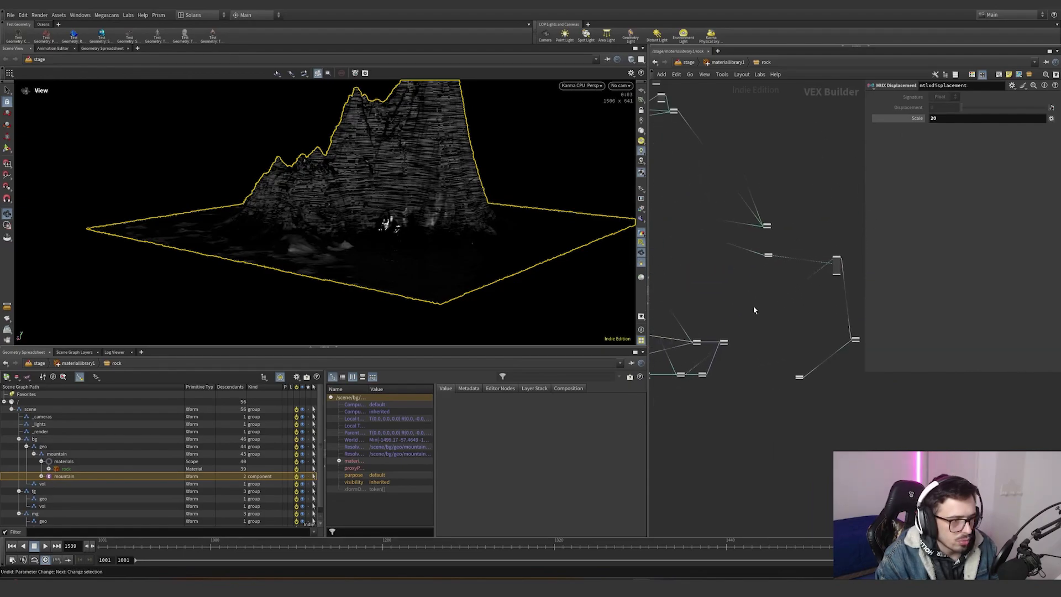
pyautogui.scroll(5, 775, 232)
pyautogui.click(764, 216)
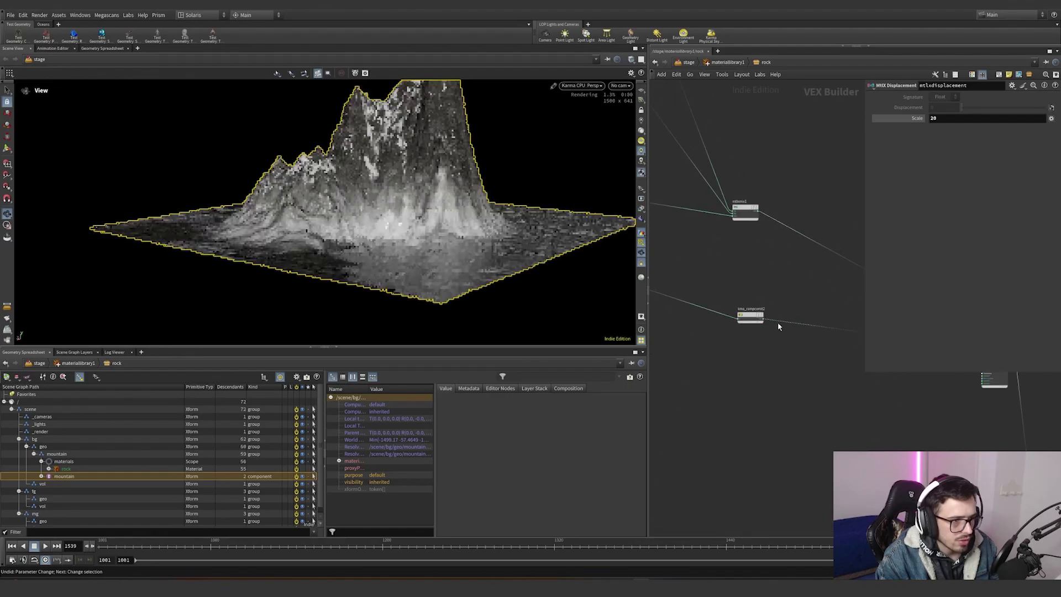
pyautogui.scroll(-4, 778, 324)
pyautogui.scroll(4, 720, 387)
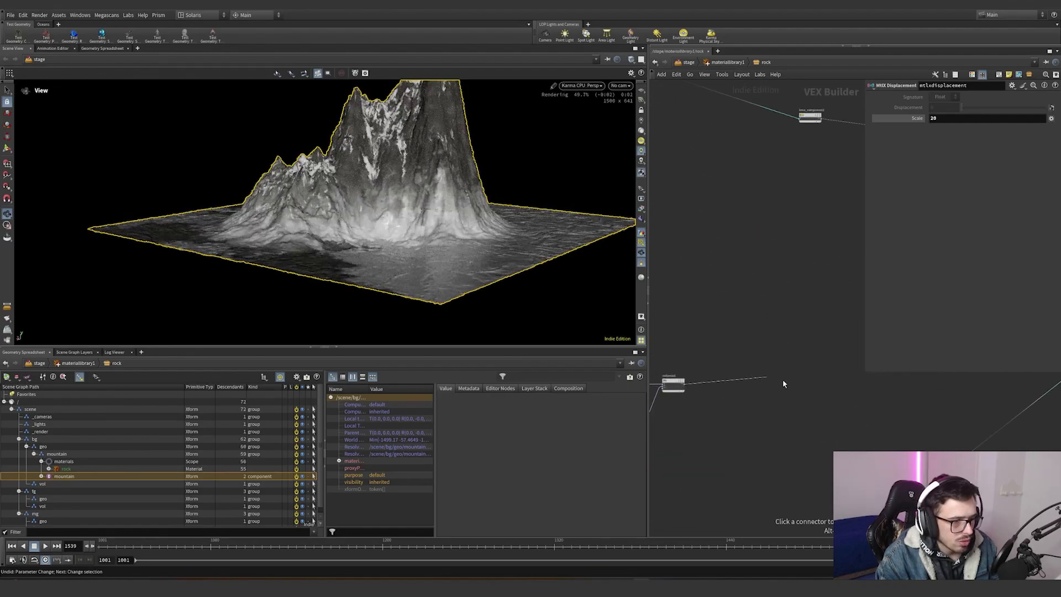
# - Wire kma_rampconst2 into an input of the mtlxstandard_surface node
pyautogui.moveTo(782, 380); pyautogui.dragTo(701, 385, button='middle')
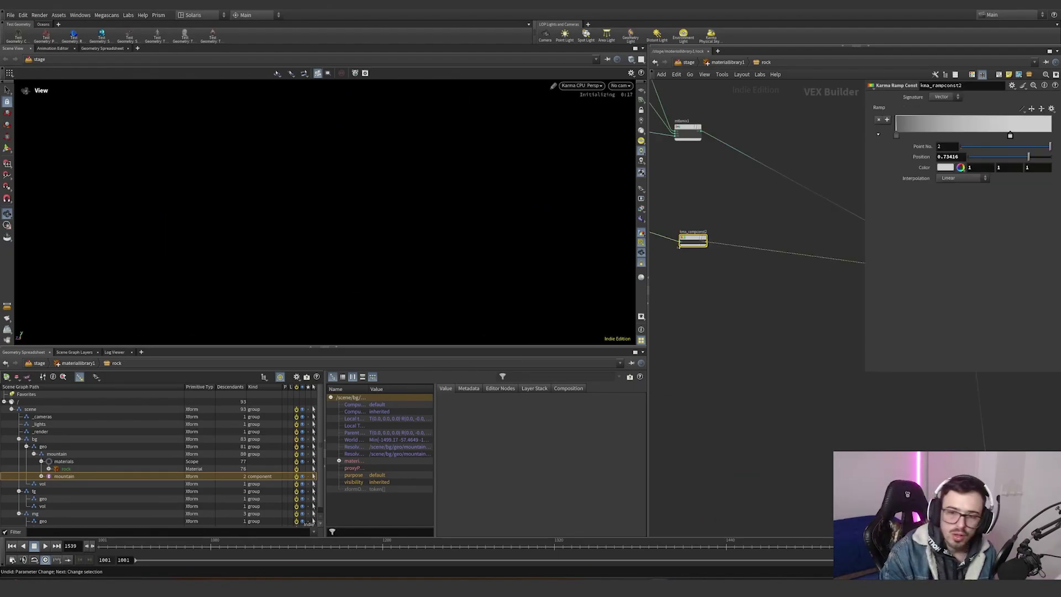
pyautogui.scroll(-10, 740, 199)
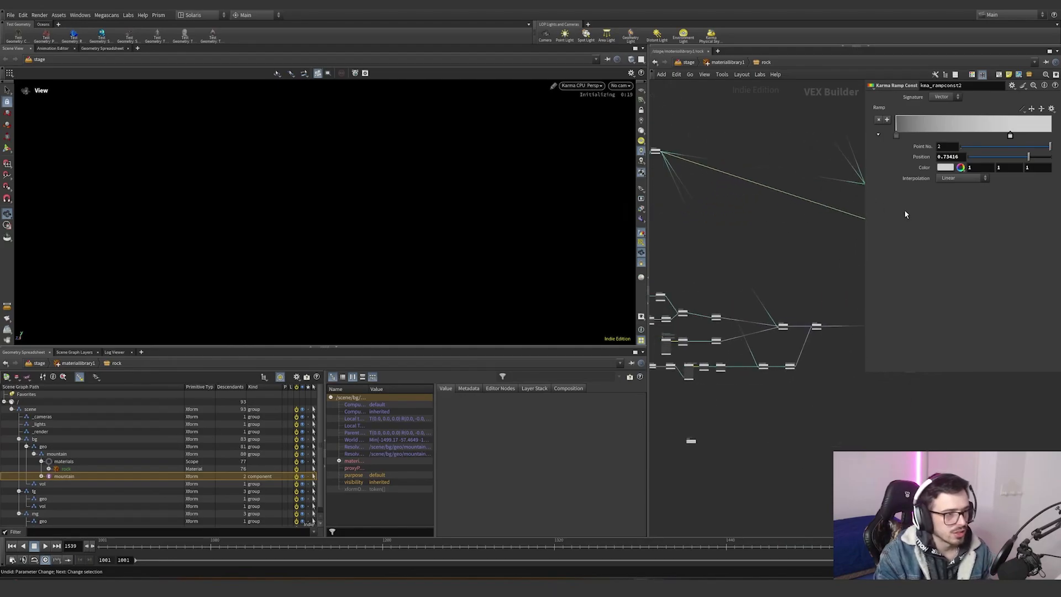
pyautogui.scroll(10, 773, 182)
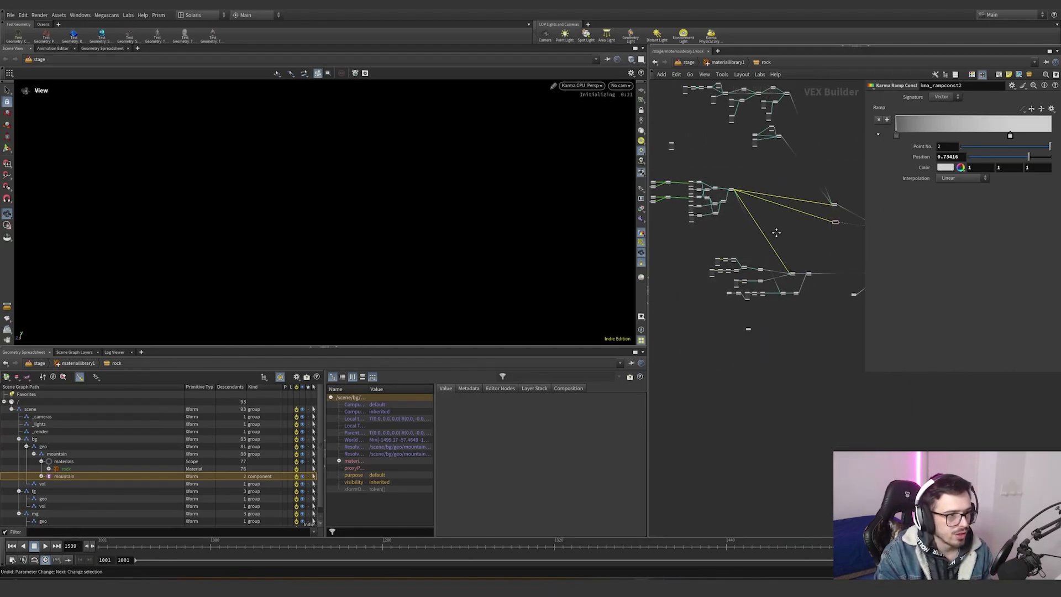
pyautogui.moveTo(669, 163); pyautogui.dragTo(754, 220)
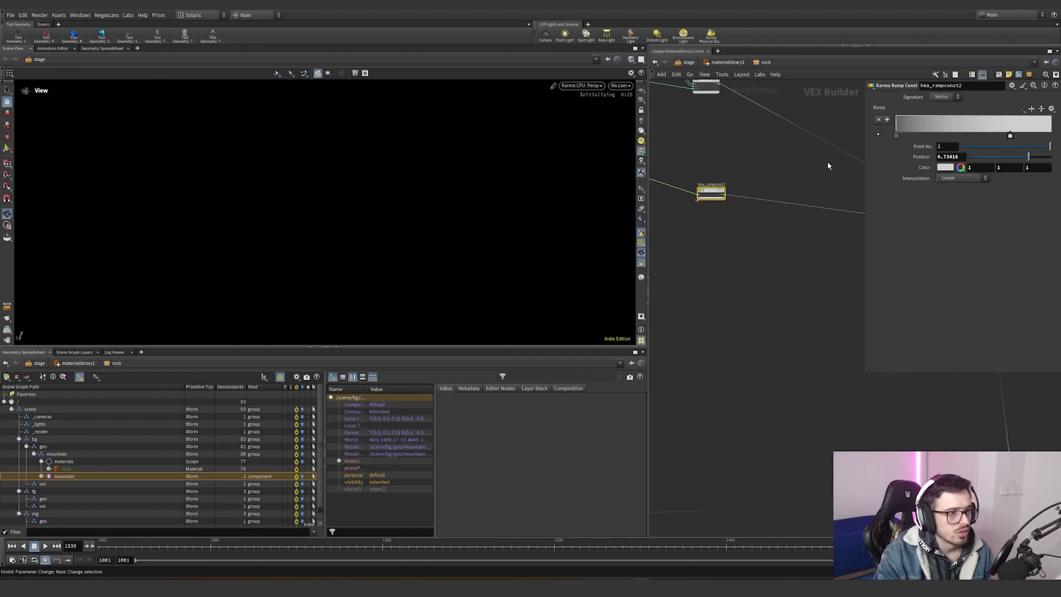
pyautogui.moveTo(828, 166); pyautogui.dragTo(776, 195, button='middle')
pyautogui.moveTo(840, 199); pyautogui.dragTo(652, 221, button='middle')
pyautogui.scroll(7, 729, 288)
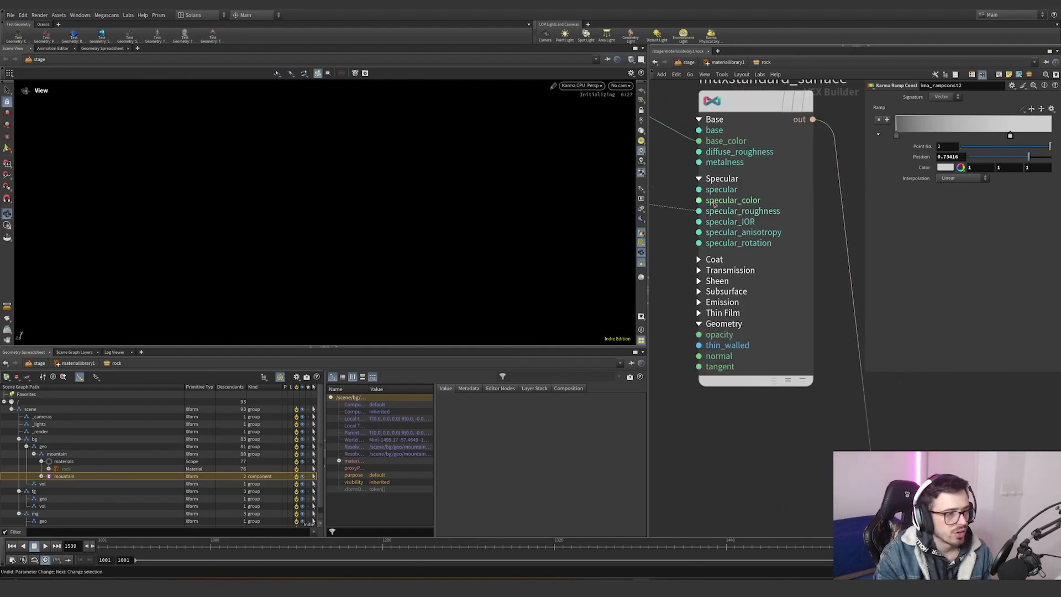
pyautogui.scroll(-7, 725, 261)
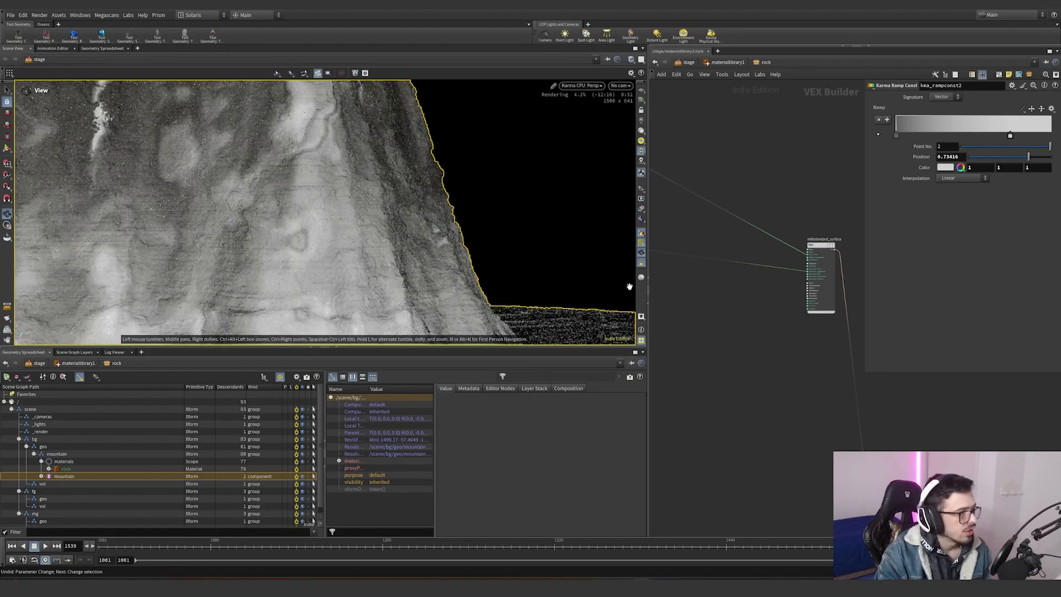
# - Try cutting a wire feeding Material_Outputs_and_AOVs, then undo the cut
pyautogui.moveTo(310, 218); pyautogui.dragTo(512, 198, button='right')
pyautogui.moveTo(365, 232); pyautogui.dragTo(387, 248)
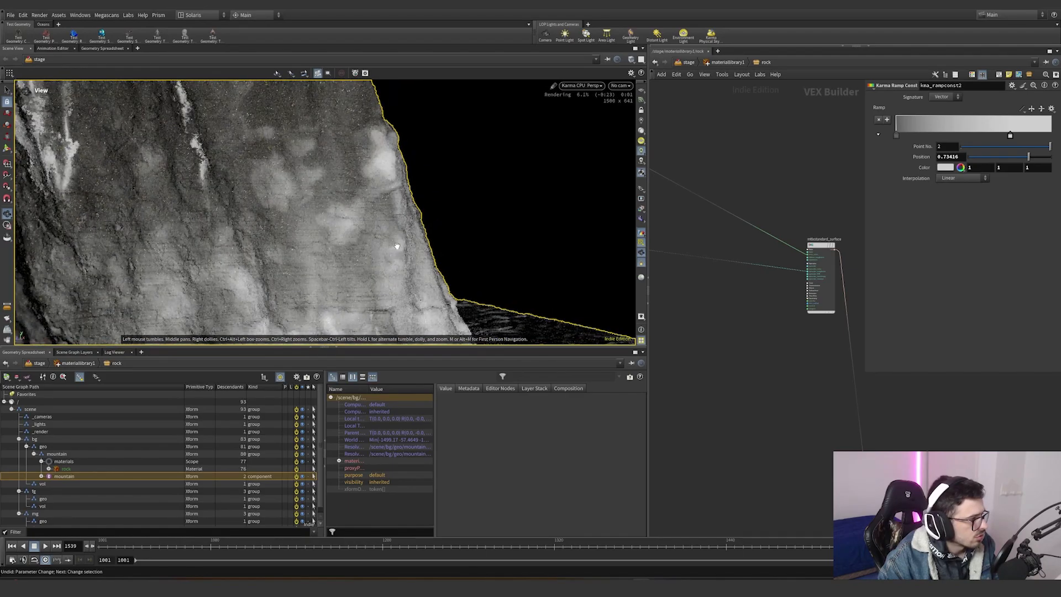
pyautogui.moveTo(421, 249); pyautogui.dragTo(516, 229, button='right')
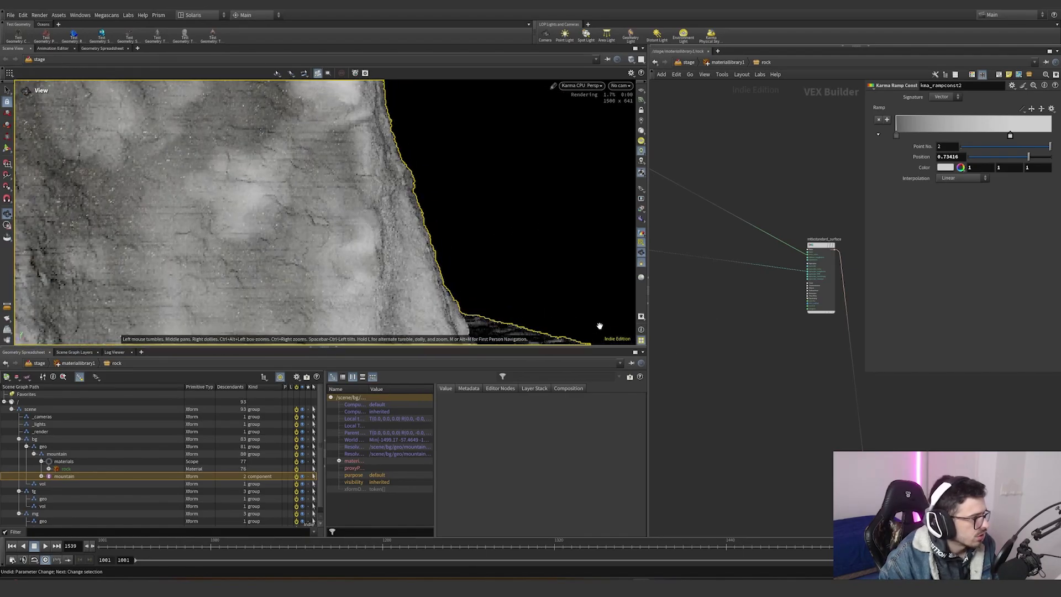
pyautogui.scroll(-3, 718, 368)
pyautogui.moveTo(768, 416); pyautogui.dragTo(687, 319, button='middle')
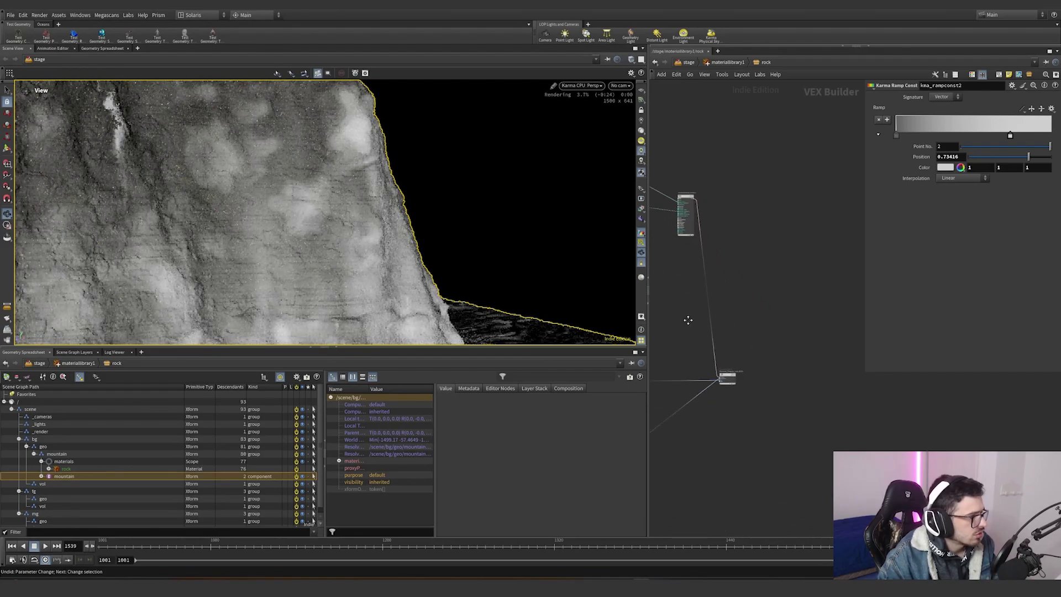
pyautogui.scroll(5, 704, 381)
pyautogui.press('y')
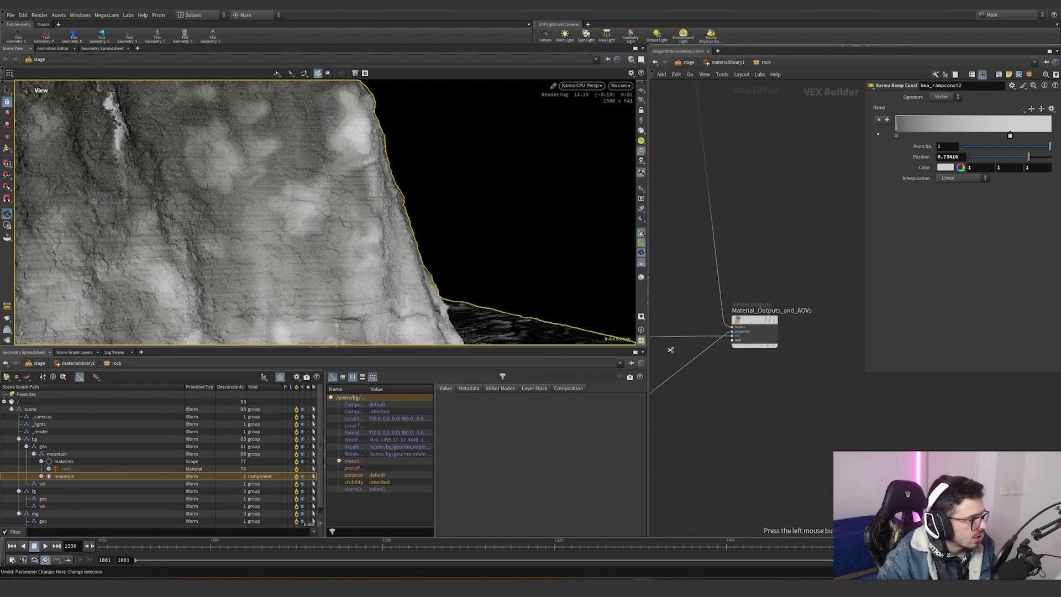
pyautogui.moveTo(670, 350); pyautogui.dragTo(674, 292)
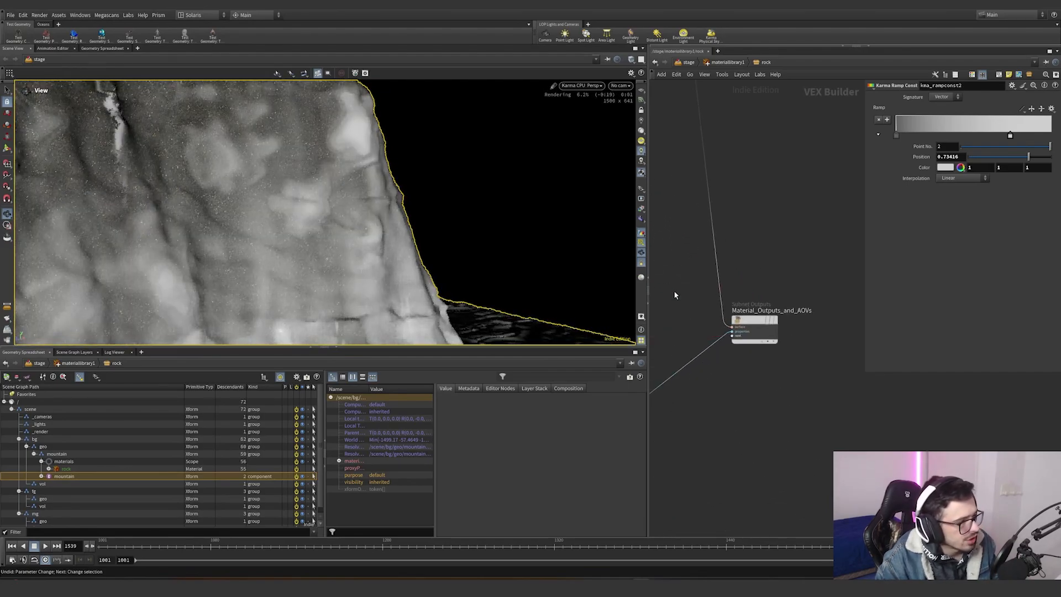
pyautogui.hotkey('ctrl', 'z')
pyautogui.scroll(-5, 674, 290)
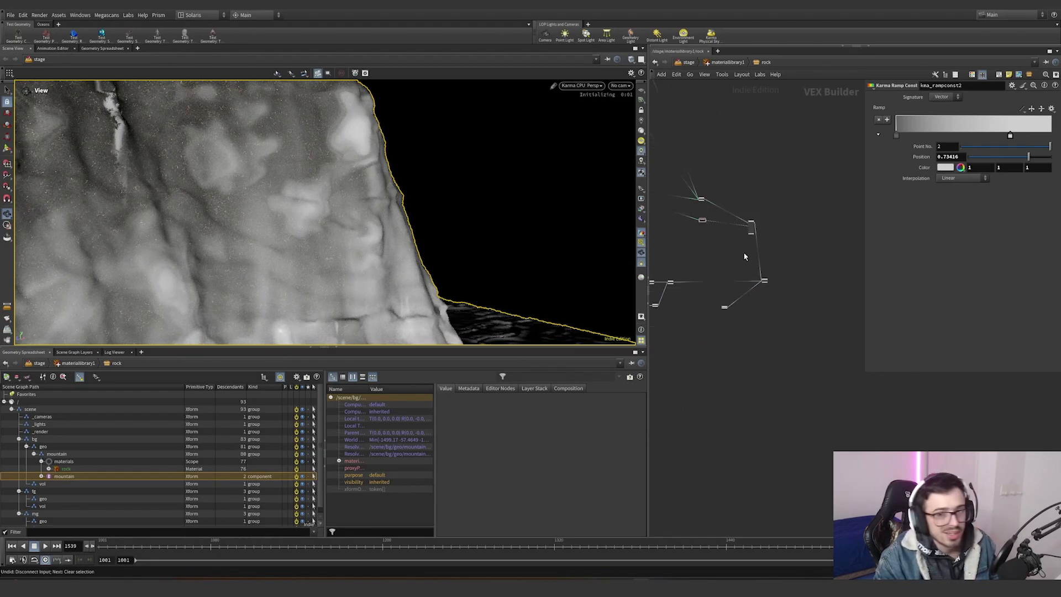
# - Return to the stage network, switch the viewport away from Karma rendering, and select the mountain_mat File Cache
pyautogui.click(719, 63)
pyautogui.click(689, 62)
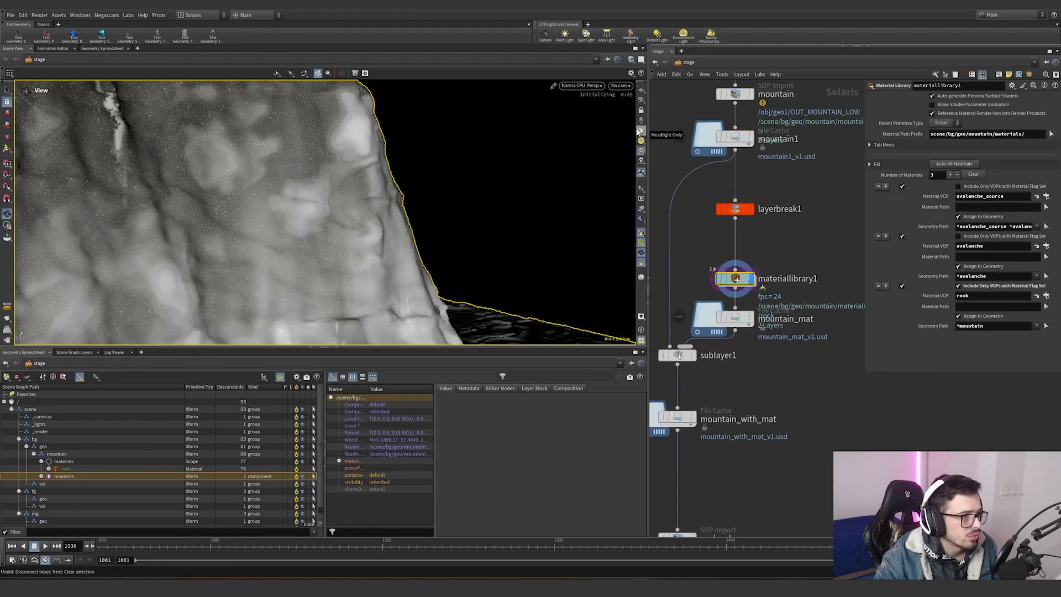
pyautogui.click(641, 133)
pyautogui.click(611, 133)
pyautogui.click(753, 319)
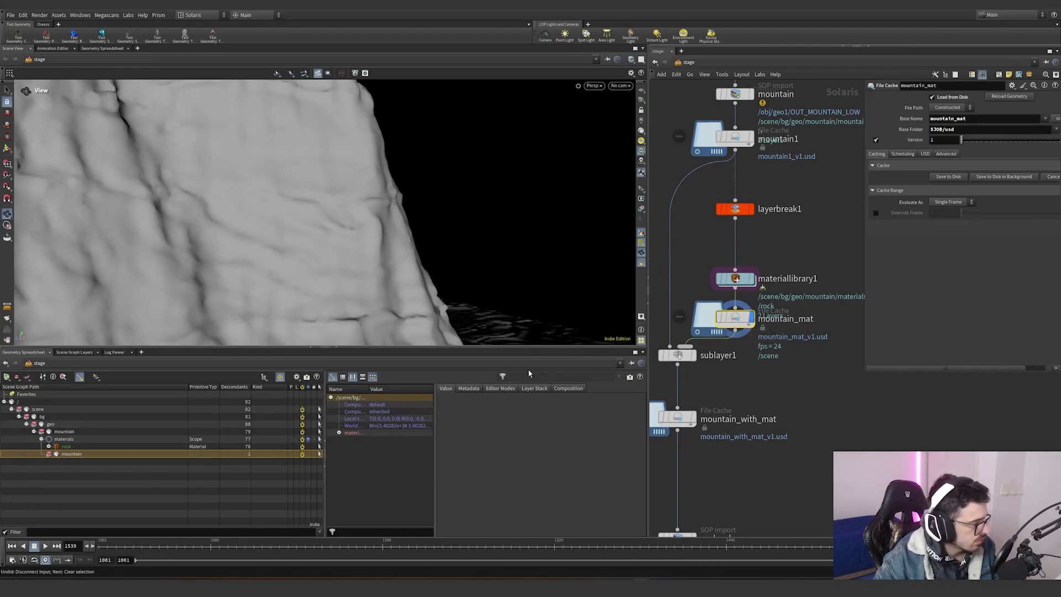
# - Remove the avalanche_source and avalanche material entries from materiallibrary1, keeping only rock
pyautogui.moveTo(752, 386); pyautogui.dragTo(652, 332)
pyautogui.press('h')
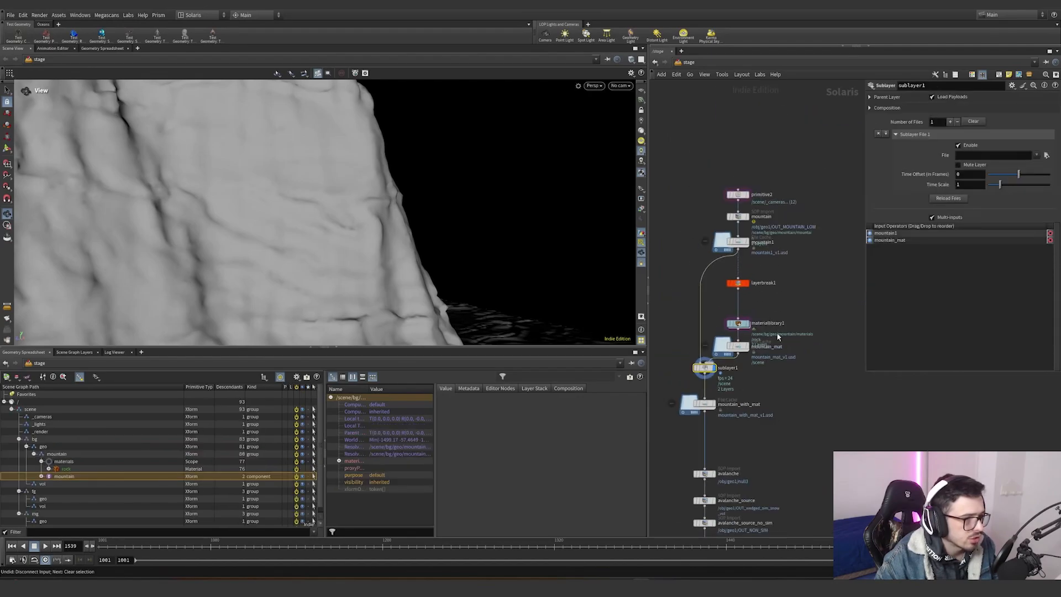
pyautogui.click(738, 325)
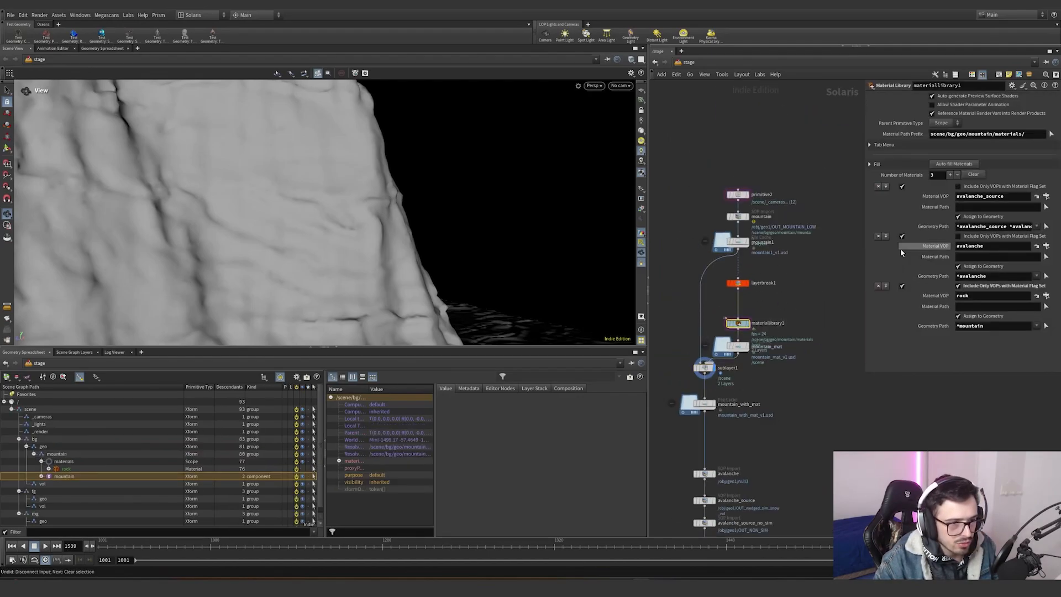
pyautogui.click(876, 236)
pyautogui.click(878, 187)
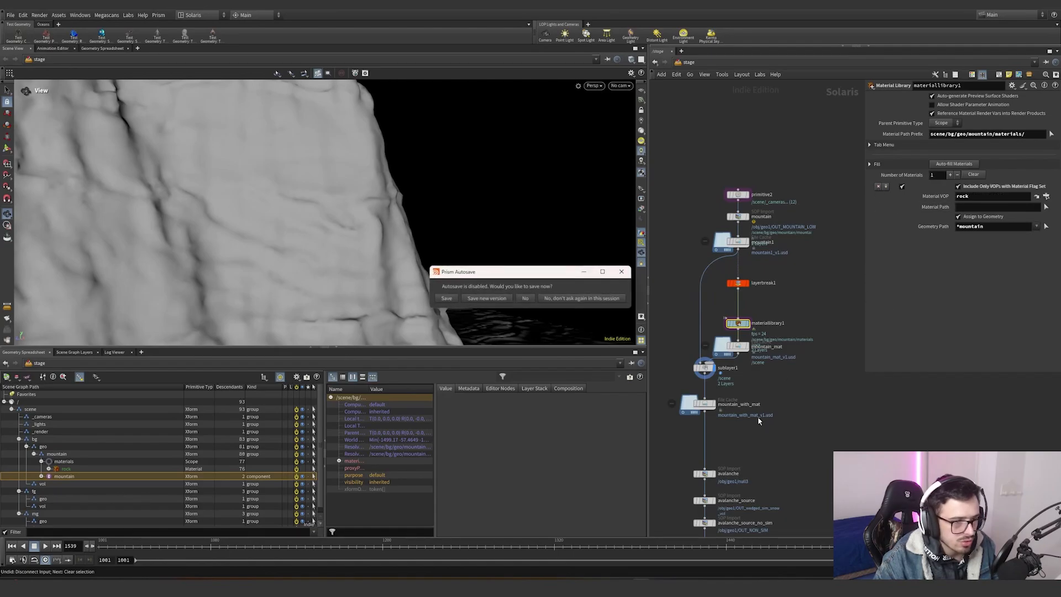
# - Display the mountain_with_mat File Cache output in the viewport
pyautogui.press('h')
pyautogui.scroll(3, 745, 343)
pyautogui.click(705, 338)
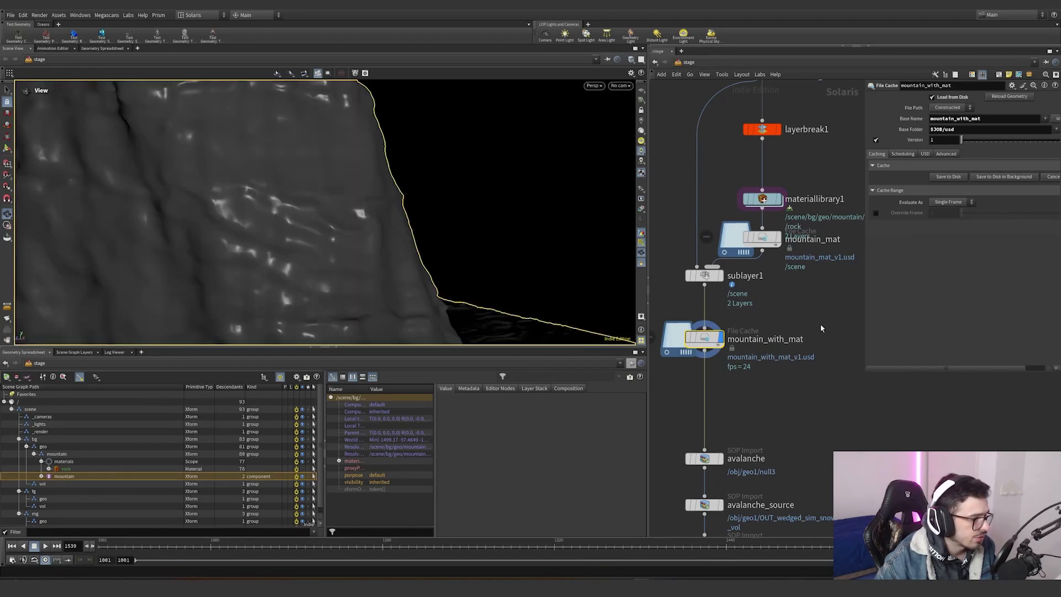
pyautogui.scroll(-3, 816, 323)
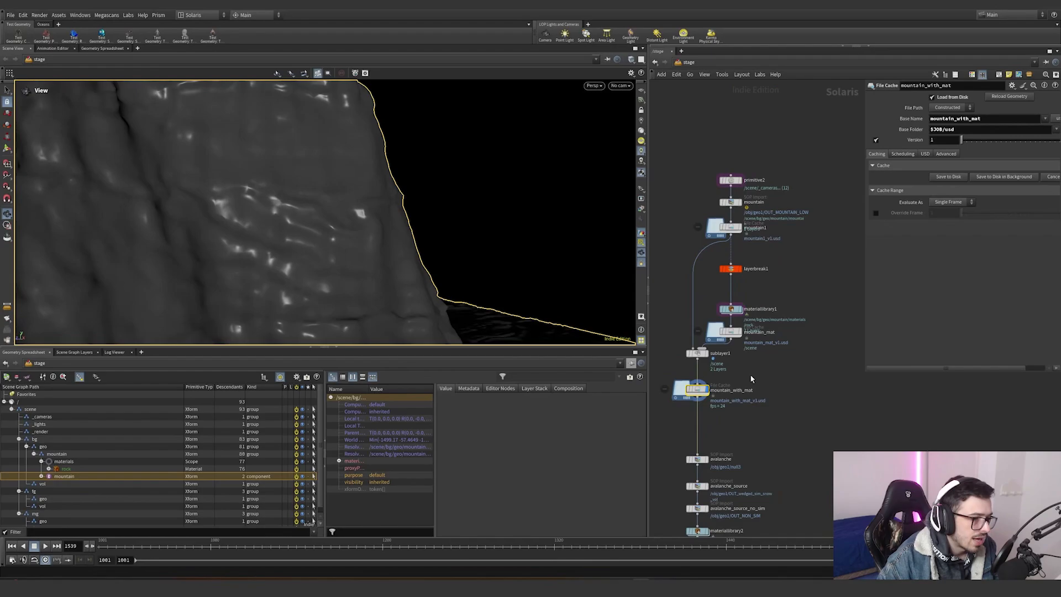
pyautogui.moveTo(736, 332); pyautogui.dragTo(738, 332)
pyautogui.moveTo(793, 266); pyautogui.dragTo(702, 224)
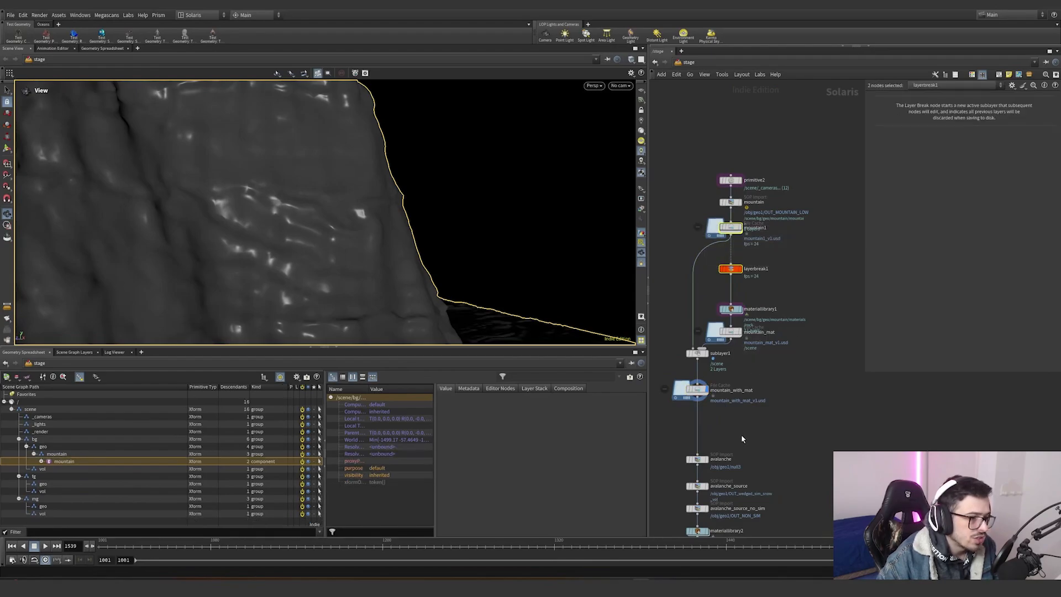
# - Select the avalanche SOP Import node and examine its settings
pyautogui.moveTo(741, 434); pyautogui.dragTo(818, 417)
pyautogui.scroll(-1, 817, 418)
pyautogui.moveTo(818, 418); pyautogui.dragTo(785, 347, button='middle')
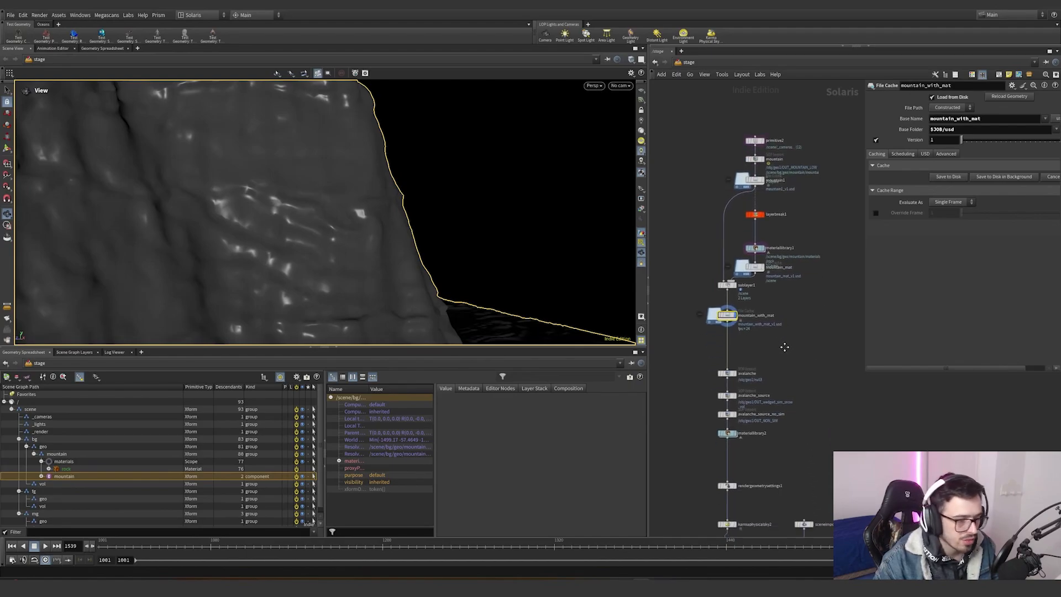
pyautogui.scroll(4, 755, 387)
pyautogui.moveTo(737, 365); pyautogui.dragTo(650, 306)
pyautogui.moveTo(715, 358); pyautogui.dragTo(714, 353)
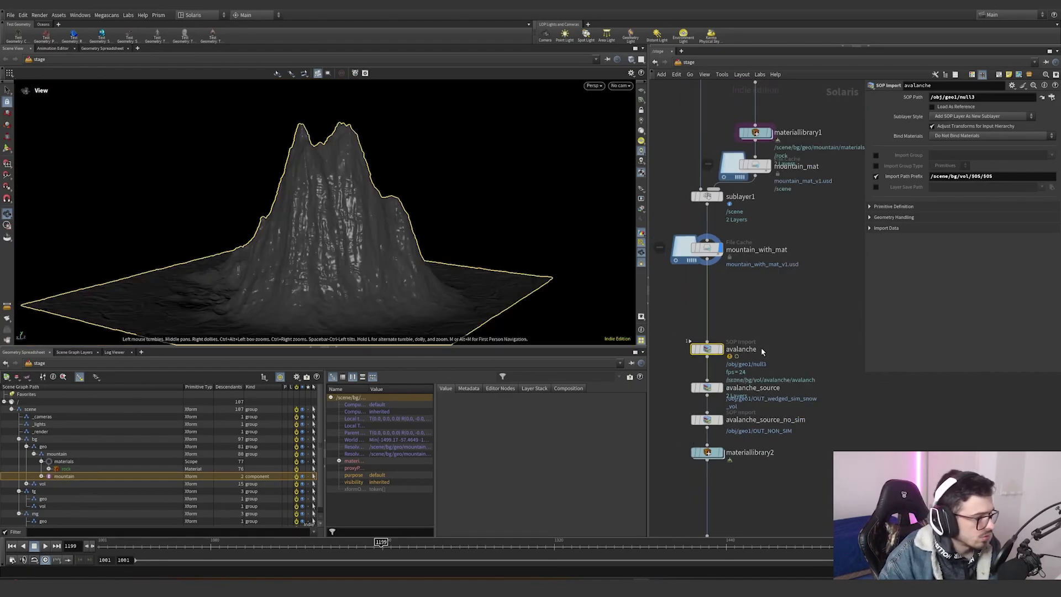
pyautogui.moveTo(737, 410); pyautogui.dragTo(752, 349, button='middle')
pyautogui.scroll(3, 751, 349)
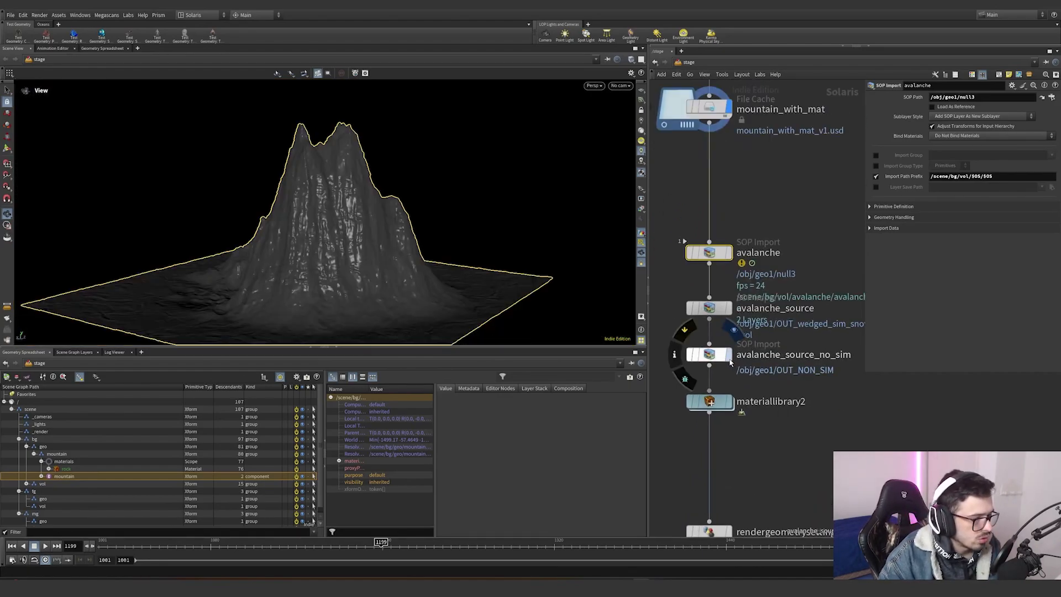
# - Select materiallibrary2 and orbit the viewport to inspect the avalanche materials on the mountain
pyautogui.click(729, 401)
pyautogui.moveTo(569, 251); pyautogui.dragTo(340, 188)
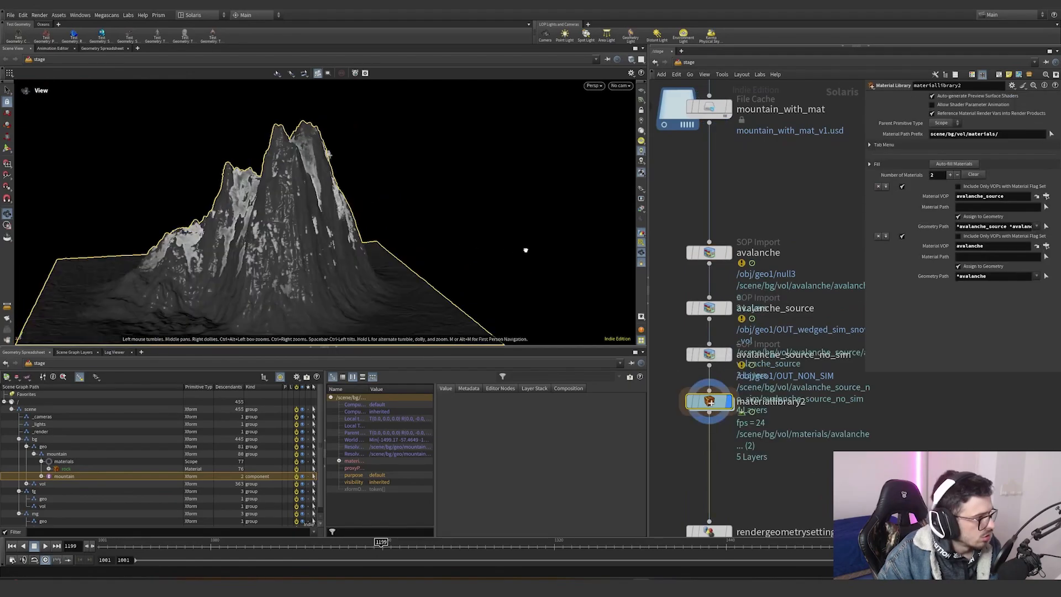
pyautogui.moveTo(339, 188); pyautogui.dragTo(538, 180, button='right')
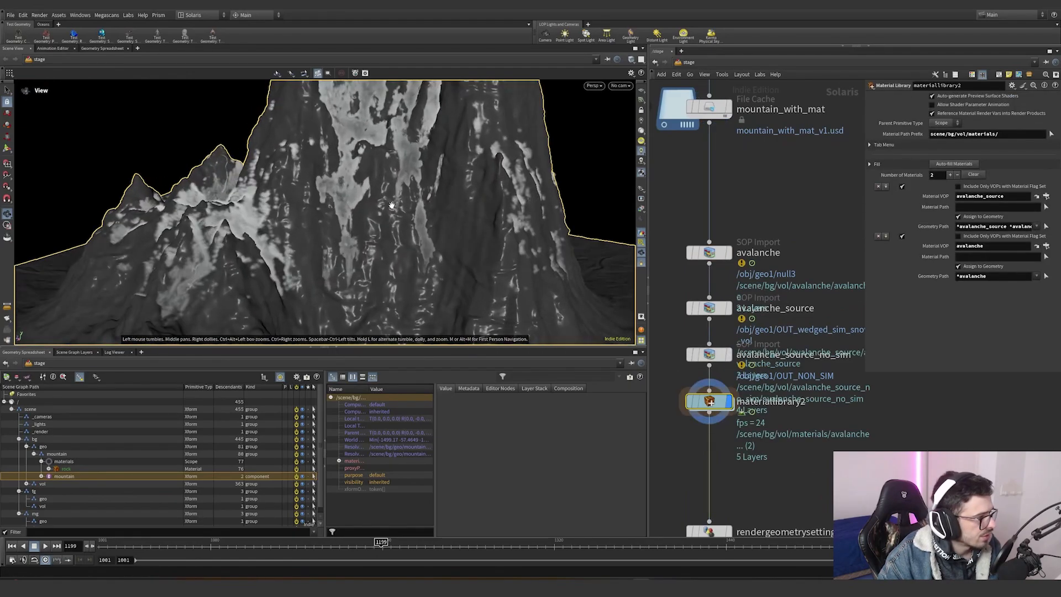
pyautogui.moveTo(523, 193); pyautogui.dragTo(381, 197)
pyautogui.moveTo(381, 196); pyautogui.dragTo(450, 193, button='right')
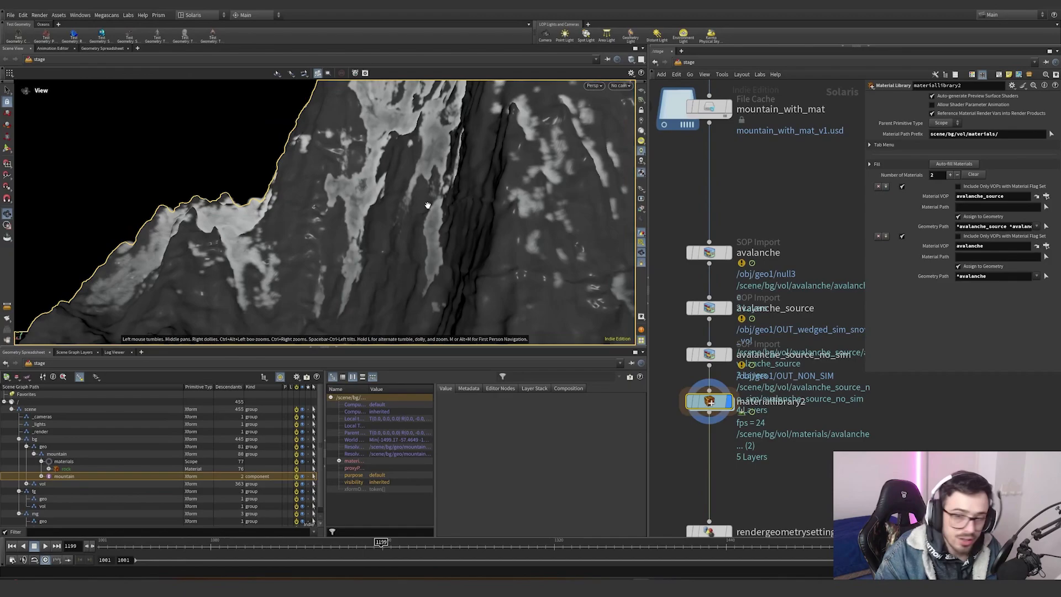
# - Inspect the avalanche, avalanche_source and avalanche_source_no_sim SOP Import nodes and their prims in the scene graph
pyautogui.click(709, 252)
pyautogui.tripleClick(1004, 179)
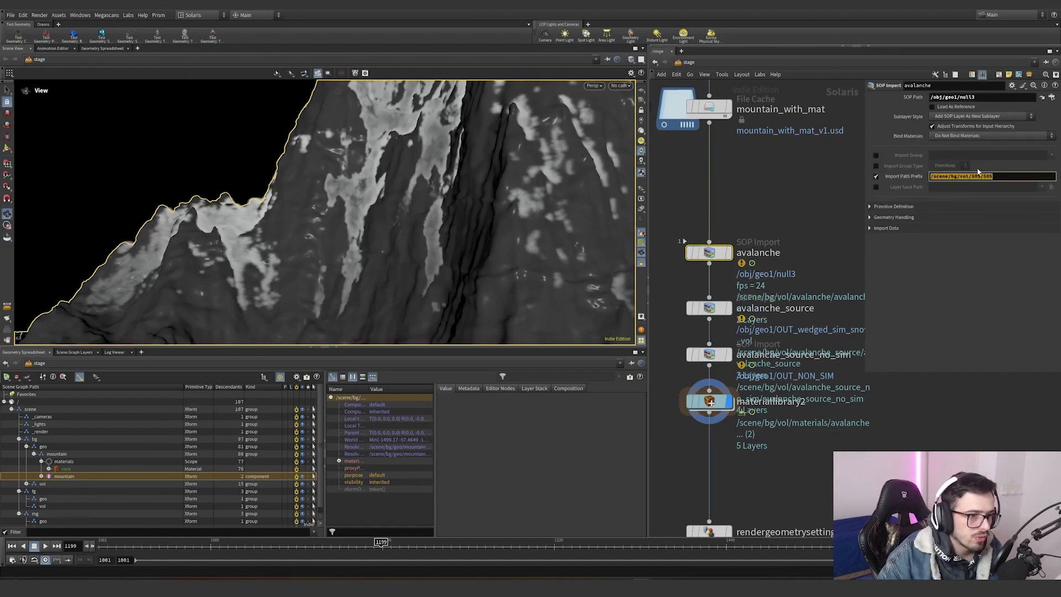
pyautogui.click(708, 308)
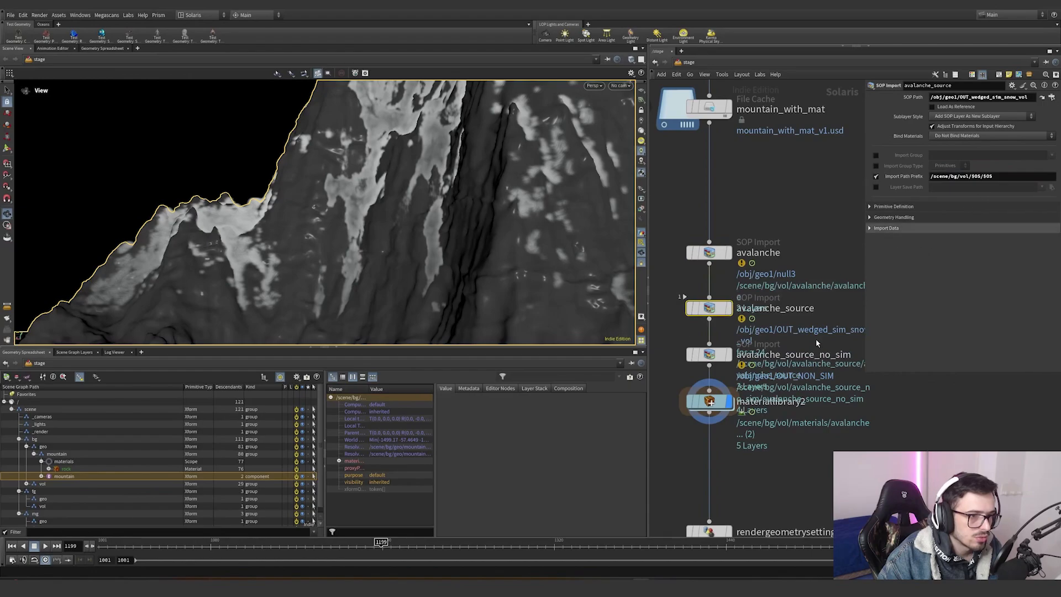
pyautogui.click(709, 354)
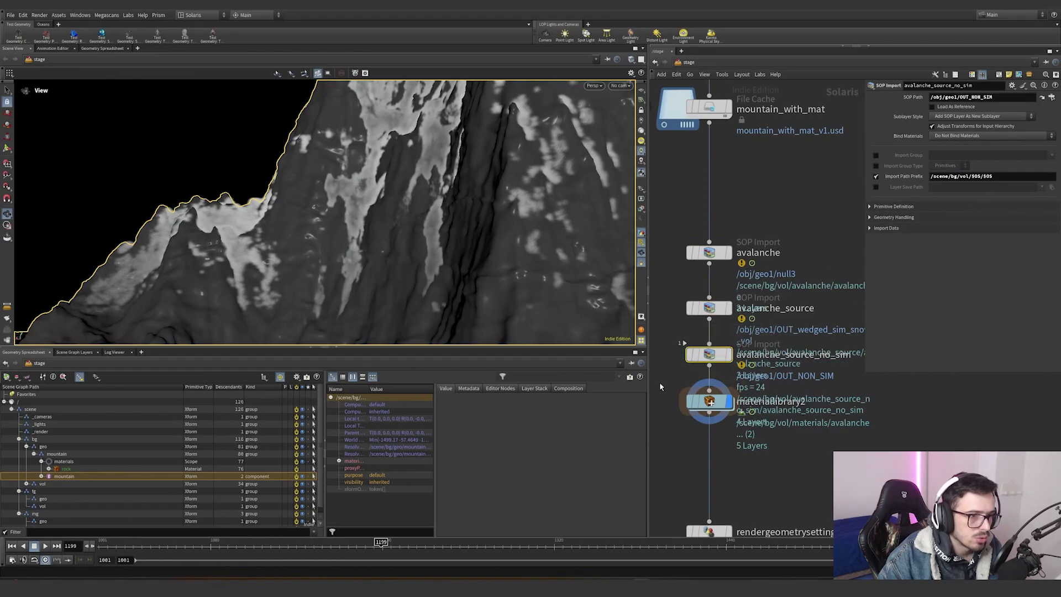
pyautogui.click(26, 483)
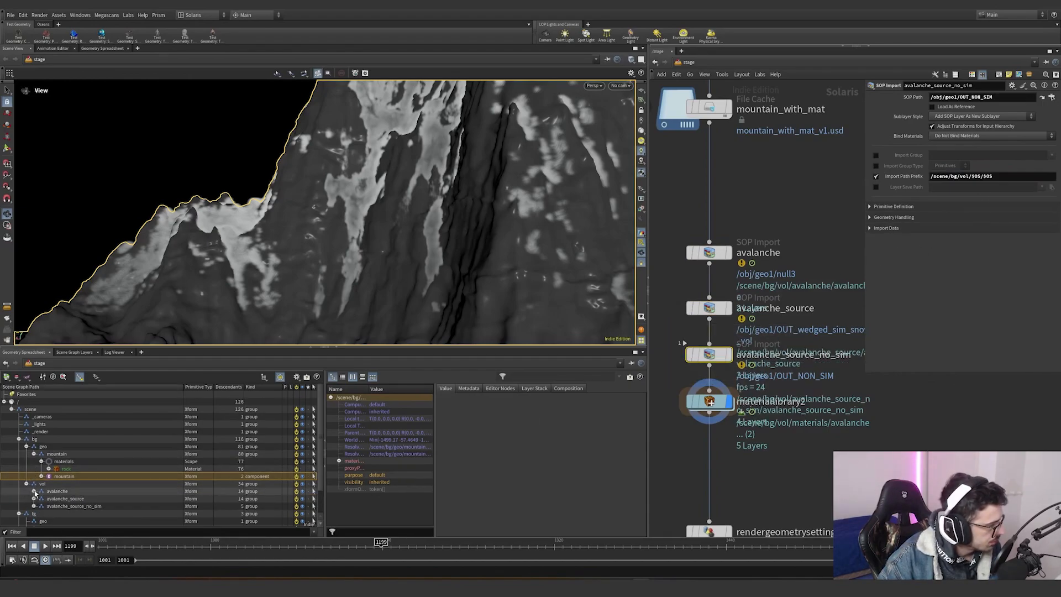
pyautogui.click(58, 499)
pyautogui.click(62, 506)
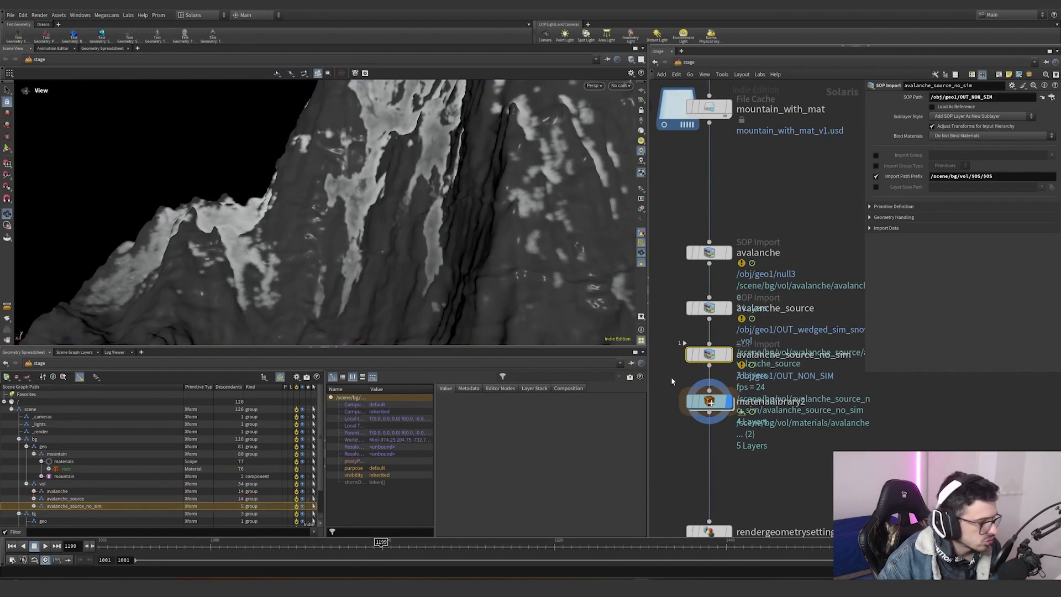
# - Open the avalanche_source material inside materiallibrary2 and examine its pyro shader's Density Scale and Anisotropy
pyautogui.click(709, 401)
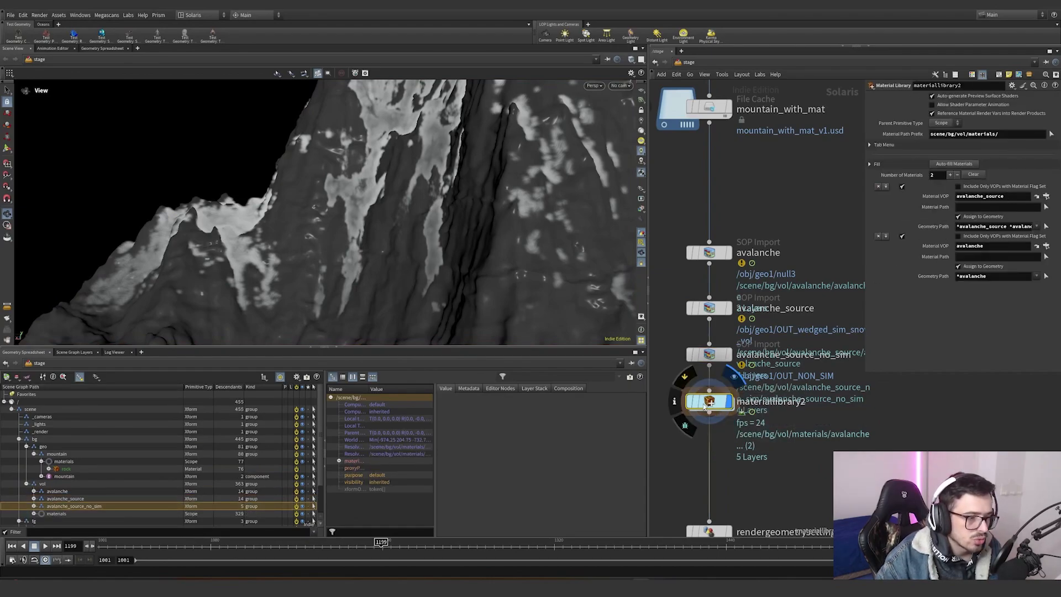
pyautogui.doubleClick(706, 402)
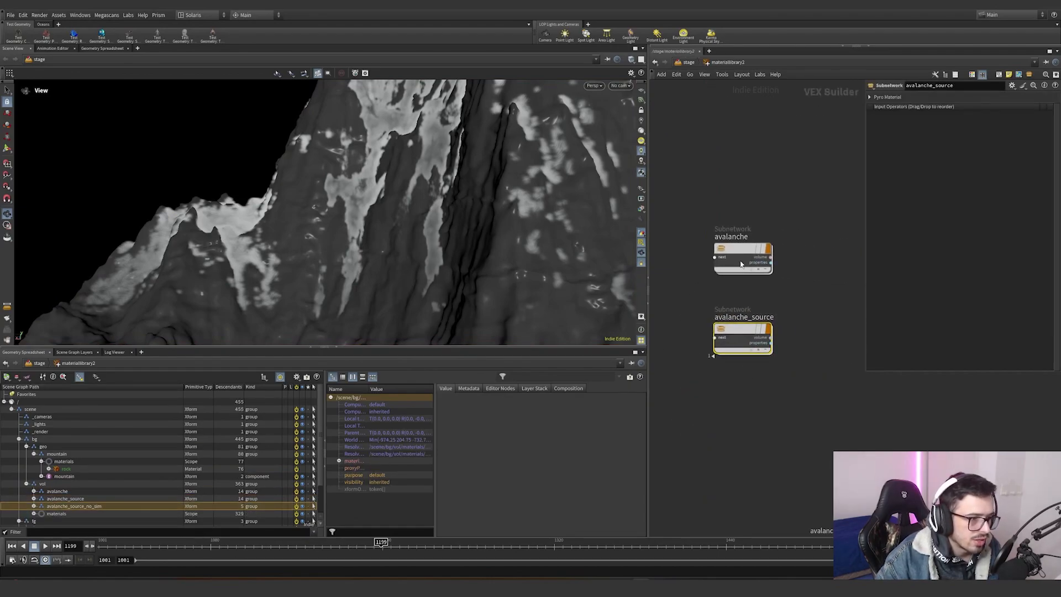
pyautogui.doubleClick(743, 336)
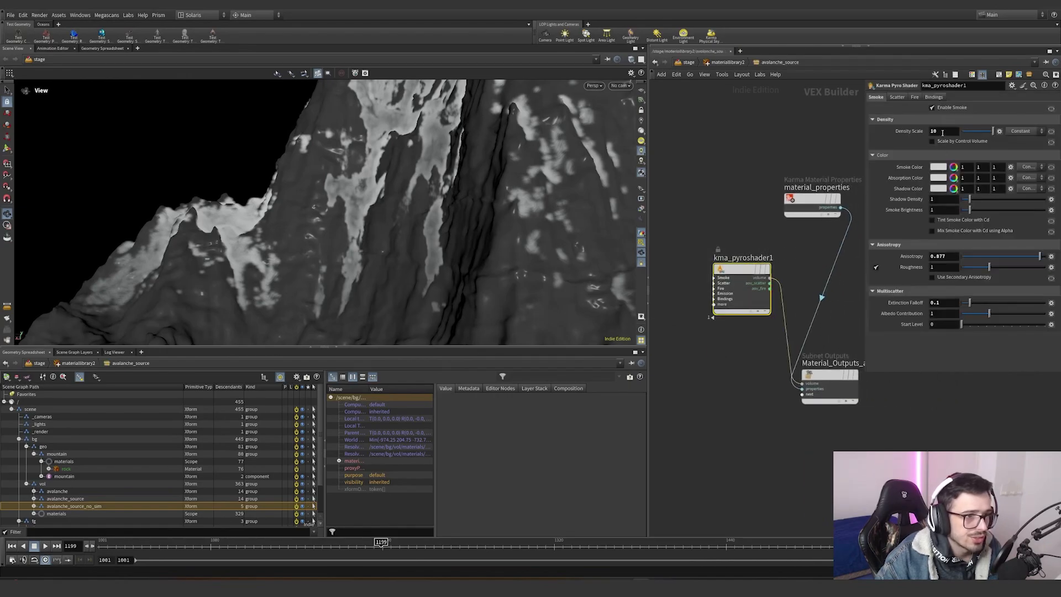
pyautogui.click(943, 133)
pyautogui.click(945, 259)
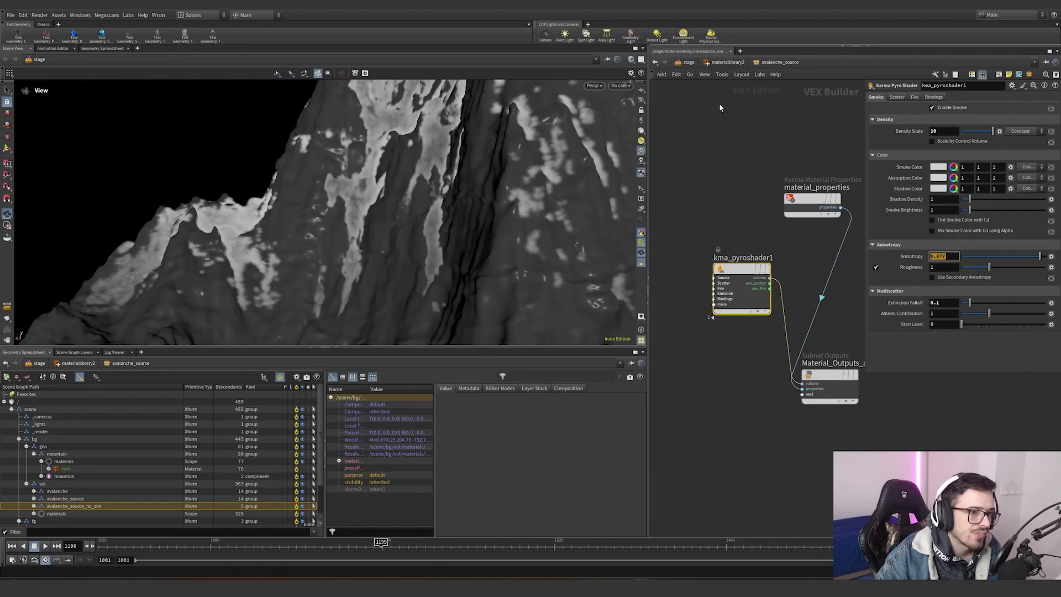
pyautogui.press('u')
# - Examine the Density Scale expression of the avalanche material's pyro shader and return to the stage network
pyautogui.doubleClick(708, 400)
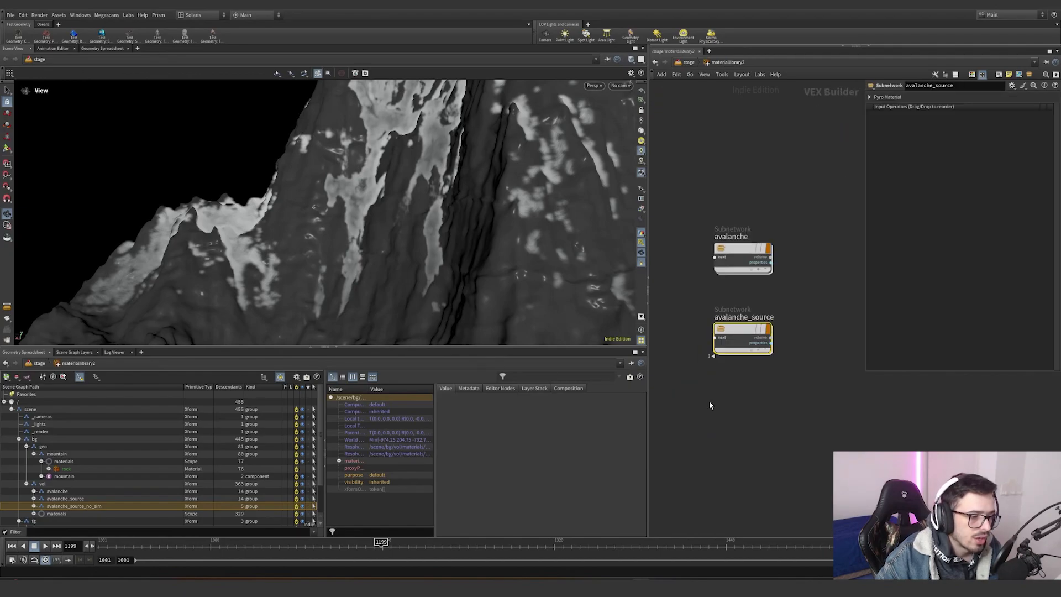
pyautogui.doubleClick(741, 331)
pyautogui.click(755, 302)
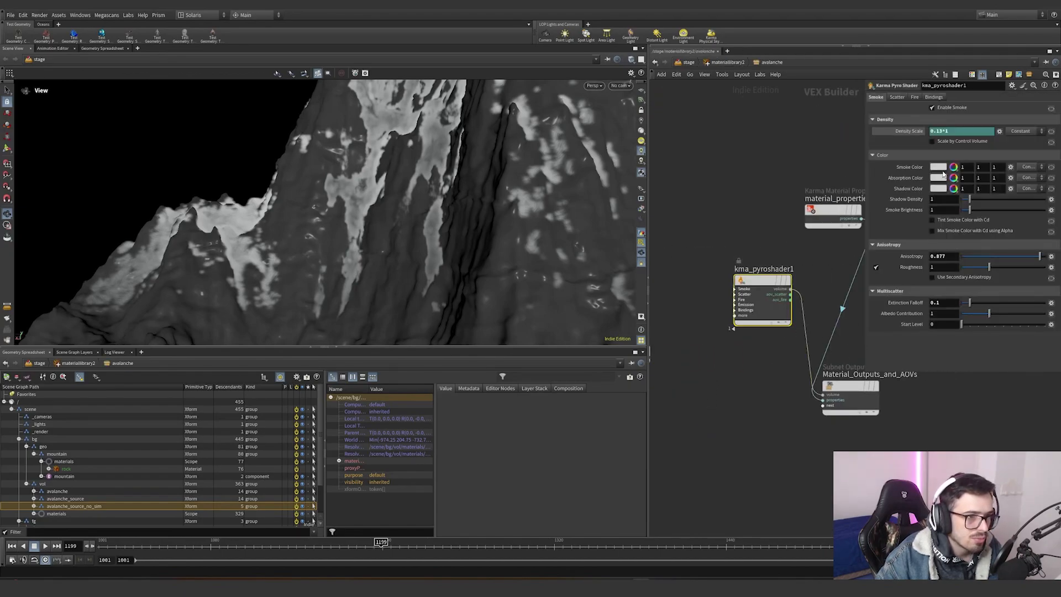
pyautogui.click(920, 131)
pyautogui.click(917, 132)
pyautogui.click(914, 133)
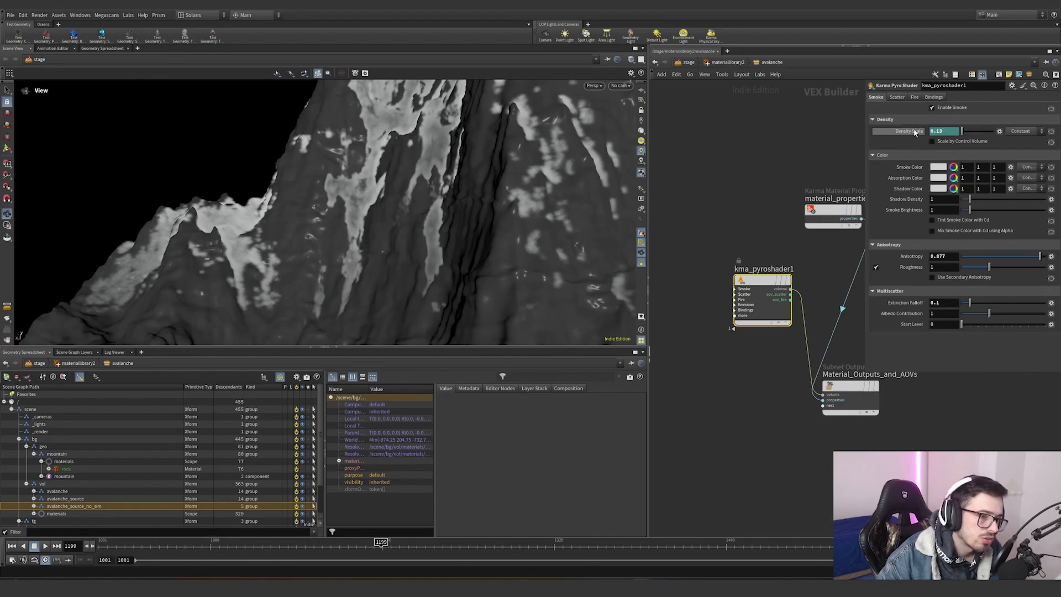
pyautogui.click(917, 132)
pyautogui.click(917, 132)
pyautogui.click(917, 132)
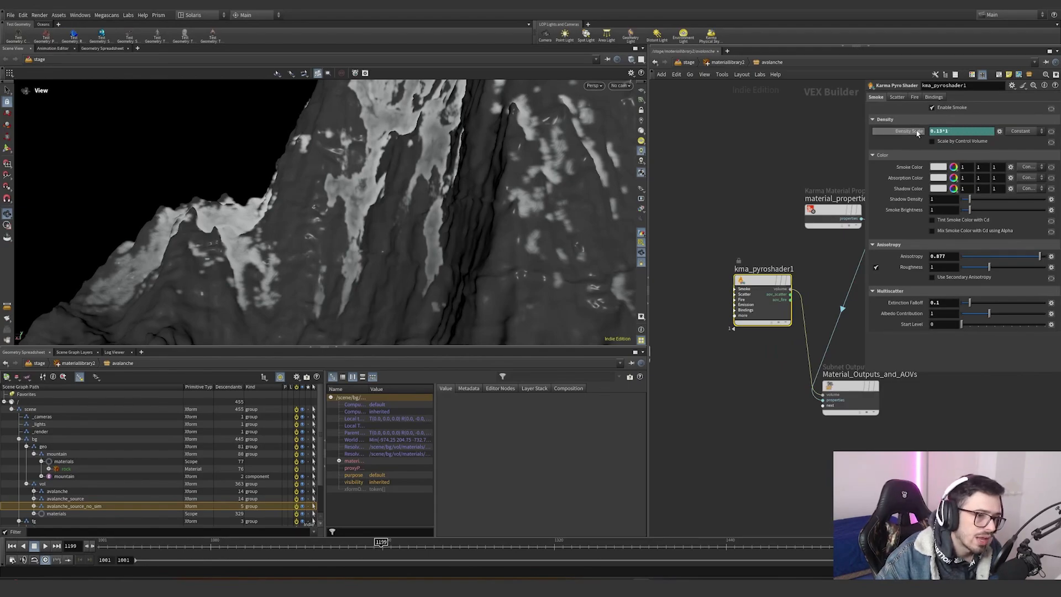
pyautogui.click(916, 132)
pyautogui.click(916, 131)
pyautogui.click(913, 135)
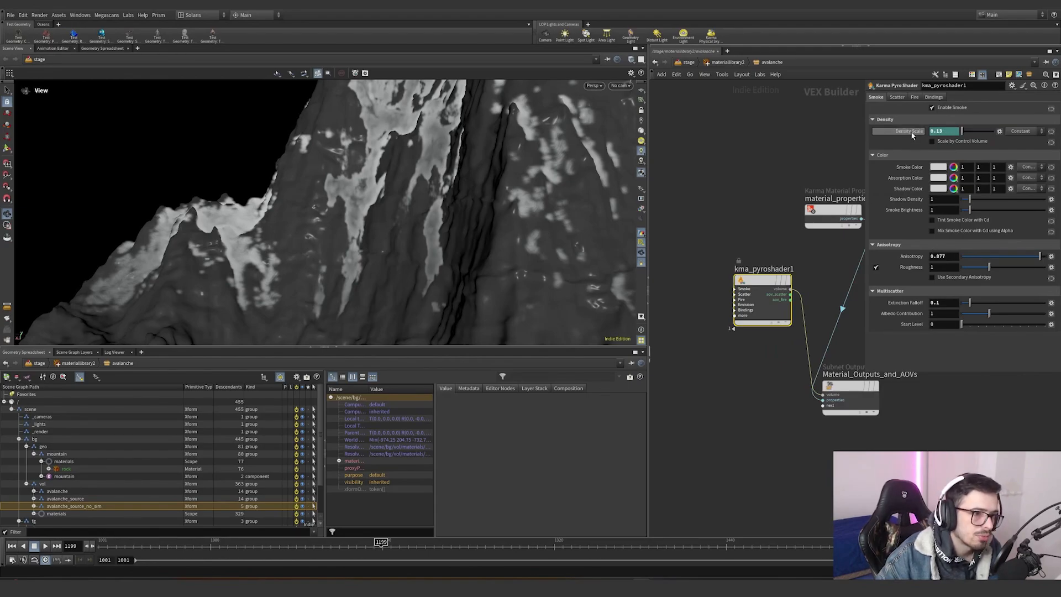
pyautogui.click(708, 63)
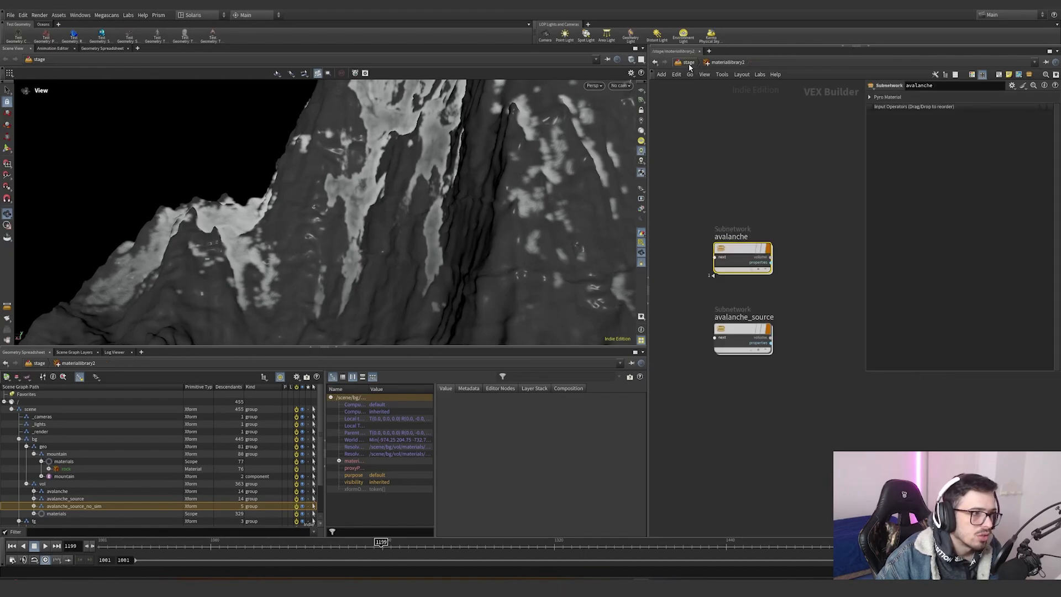
pyautogui.click(688, 63)
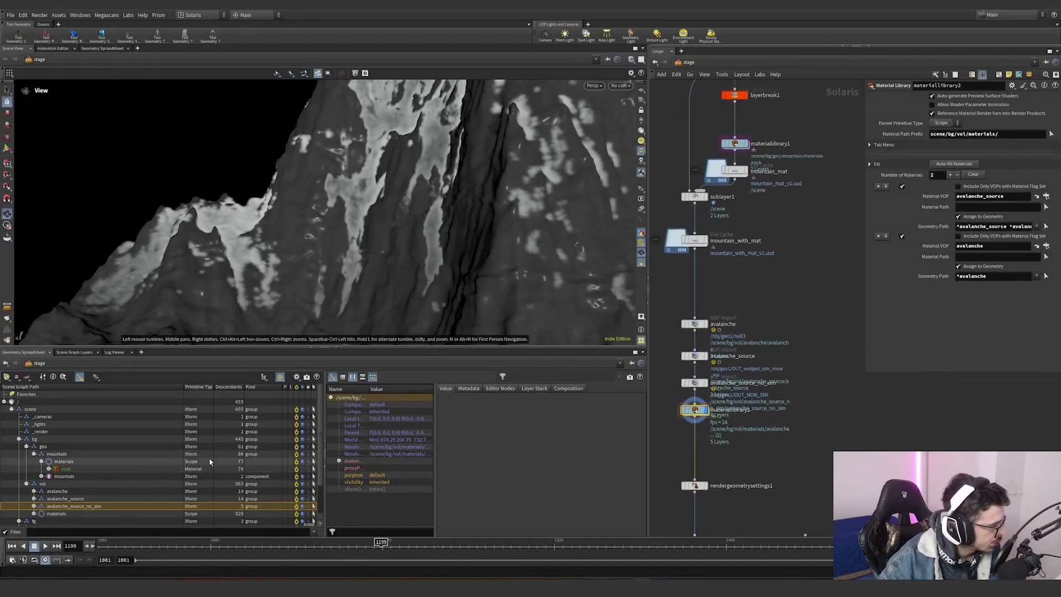
# - Hide the mountain prim and switch the viewport renderer to Karma CPU
pyautogui.click(296, 453)
pyautogui.click(594, 86)
pyautogui.click(603, 126)
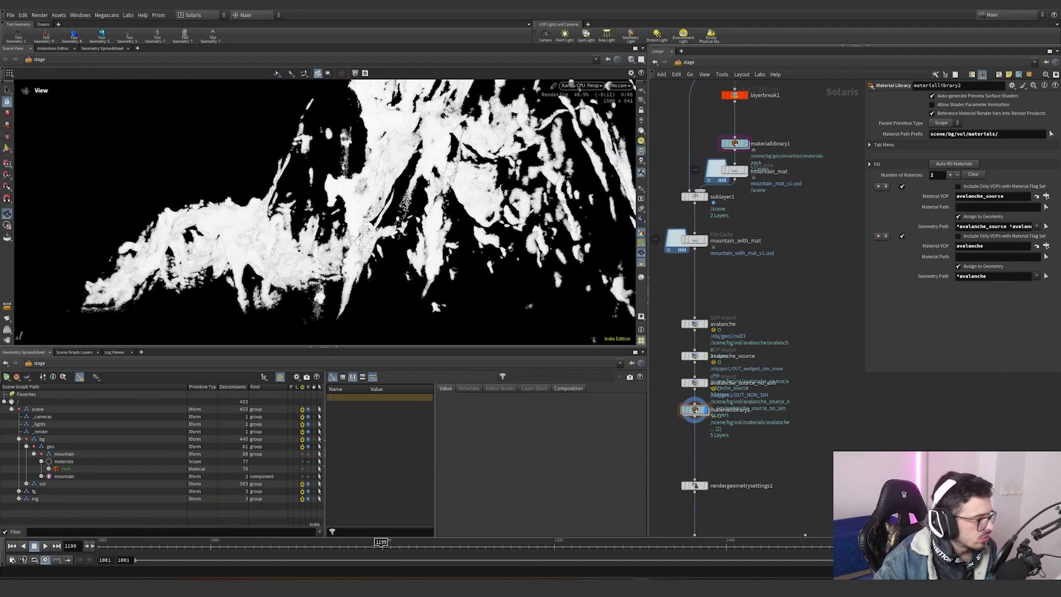
# - Jump to frame 1517 and inspect the Karma render of the avalanche snow
pyautogui.click(838, 544)
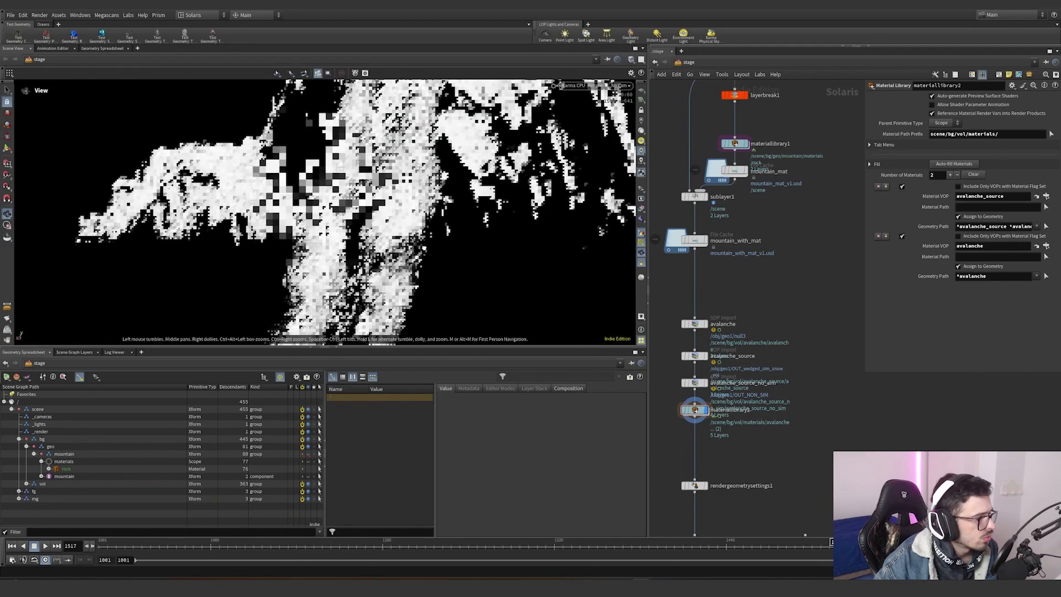
pyautogui.scroll(5, 410, 238)
pyautogui.scroll(-5, 335, 254)
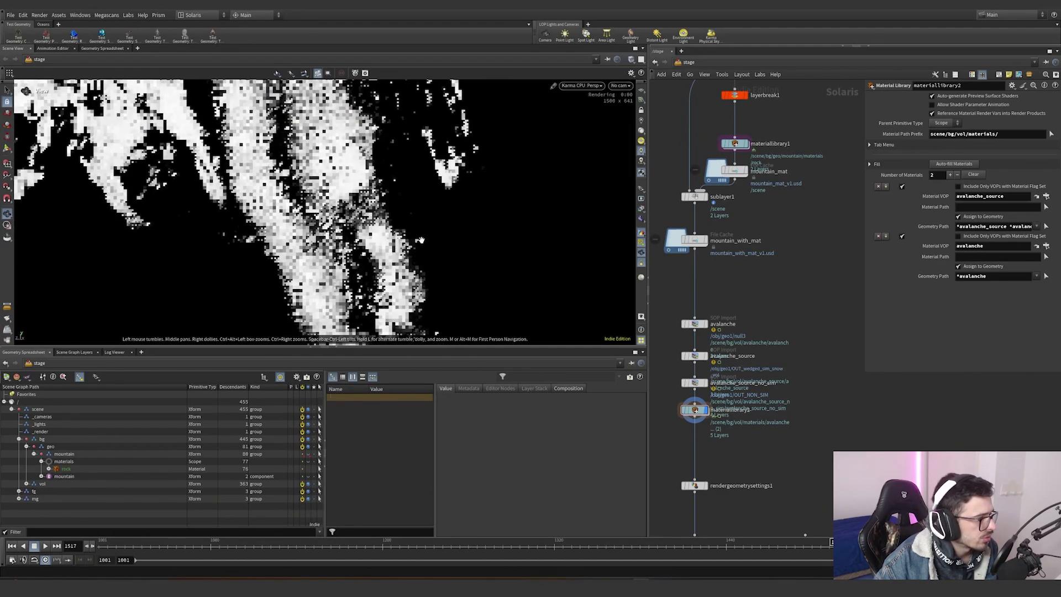
pyautogui.moveTo(335, 255); pyautogui.dragTo(265, 248)
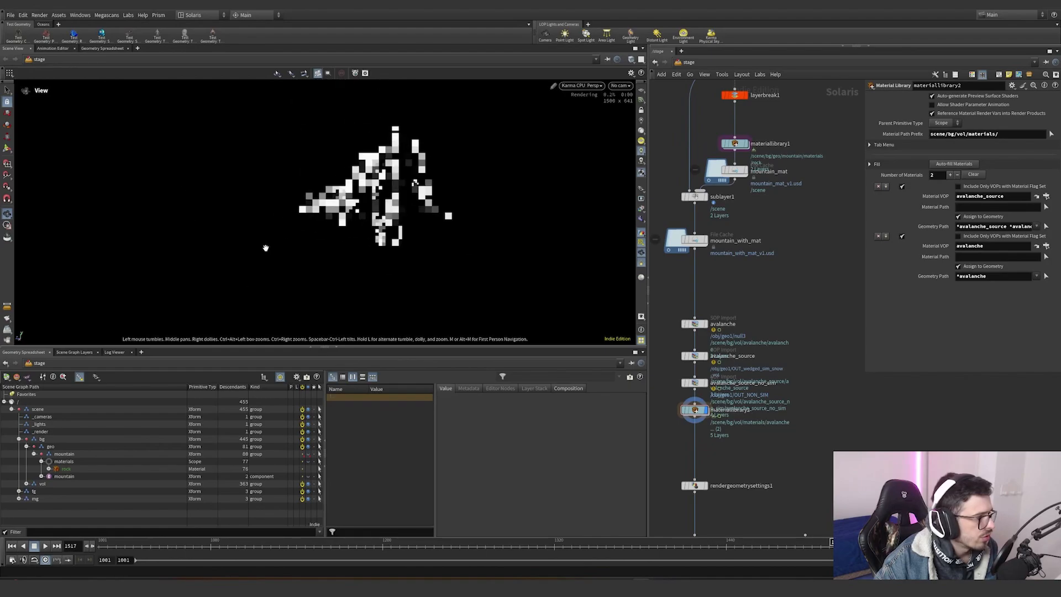
pyautogui.click(578, 87)
pyautogui.click(577, 87)
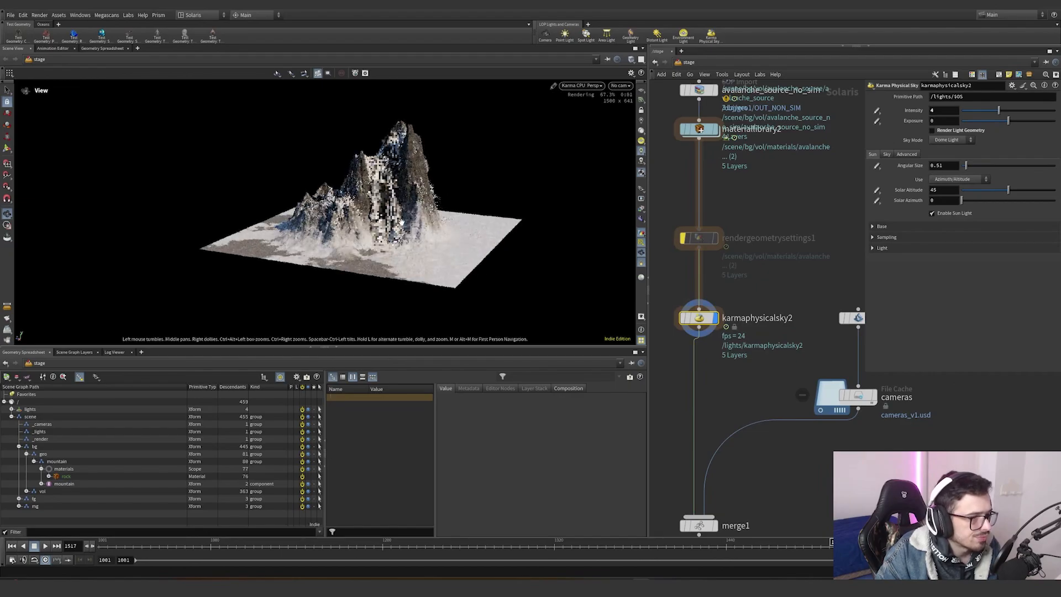
# - Draw a render region over the snow along the mountain's edge to preview it closely
pyautogui.scroll(6, 549, 142)
pyautogui.moveTo(545, 180); pyautogui.dragTo(323, 232)
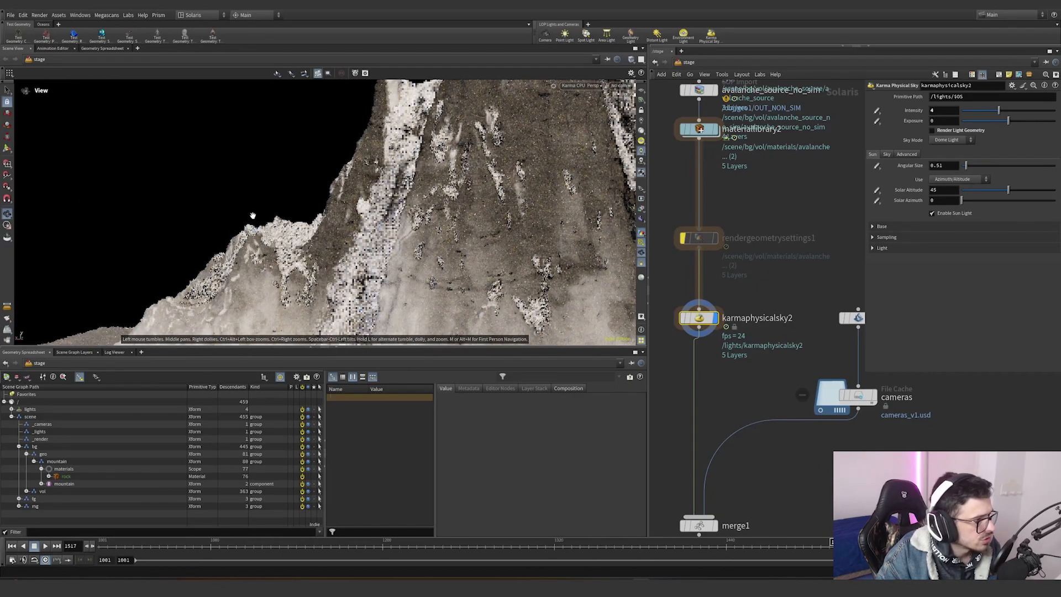
pyautogui.moveTo(252, 216); pyautogui.dragTo(499, 211)
pyautogui.moveTo(252, 226); pyautogui.dragTo(501, 235)
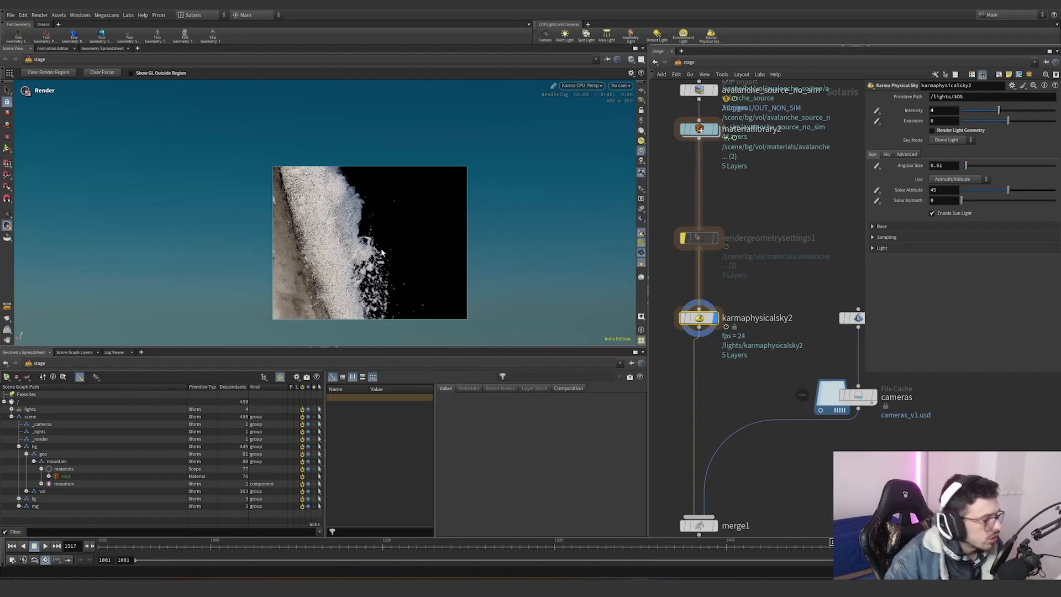
pyautogui.press('Escape')
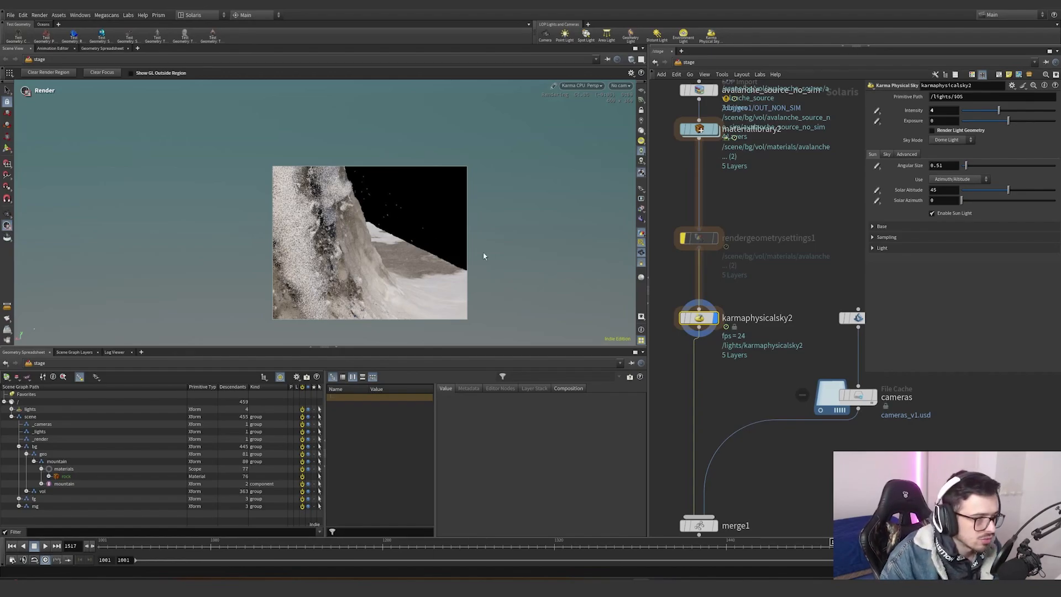
# - Set the Dicing Quality of rendergeometrysettings1 to 1
pyautogui.moveTo(758, 169); pyautogui.dragTo(771, 293, button='middle')
pyautogui.click(711, 252)
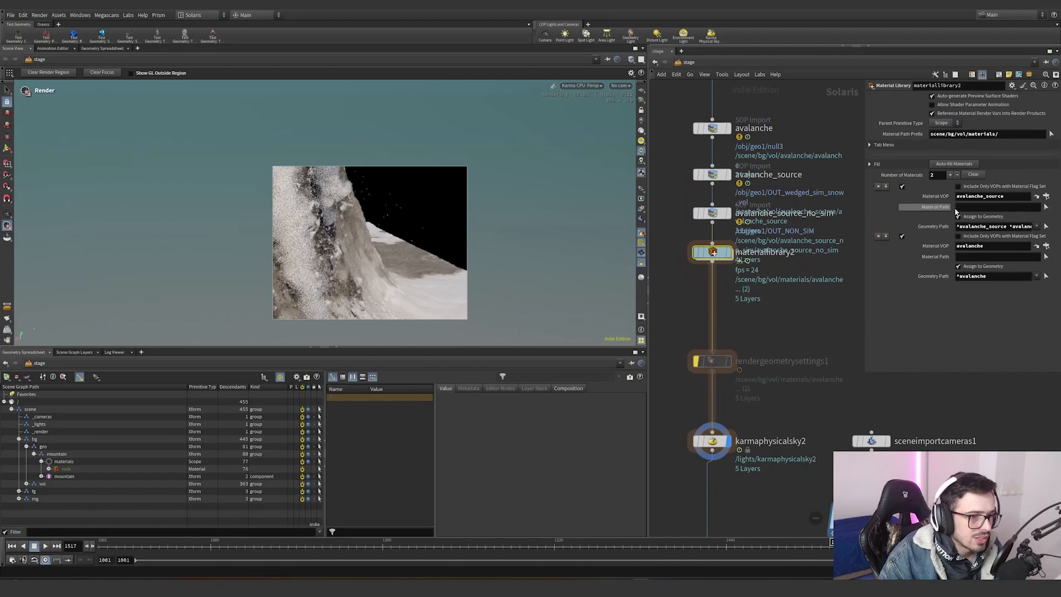
pyautogui.moveTo(782, 300); pyautogui.dragTo(651, 404)
pyautogui.scroll(-10, 895, 275)
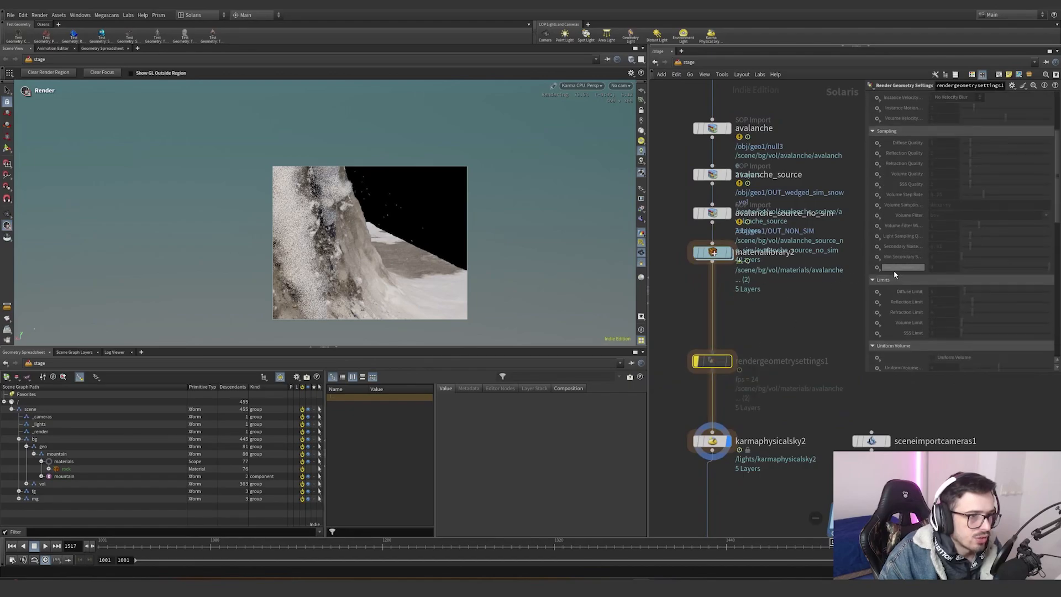
pyautogui.scroll(-5, 895, 274)
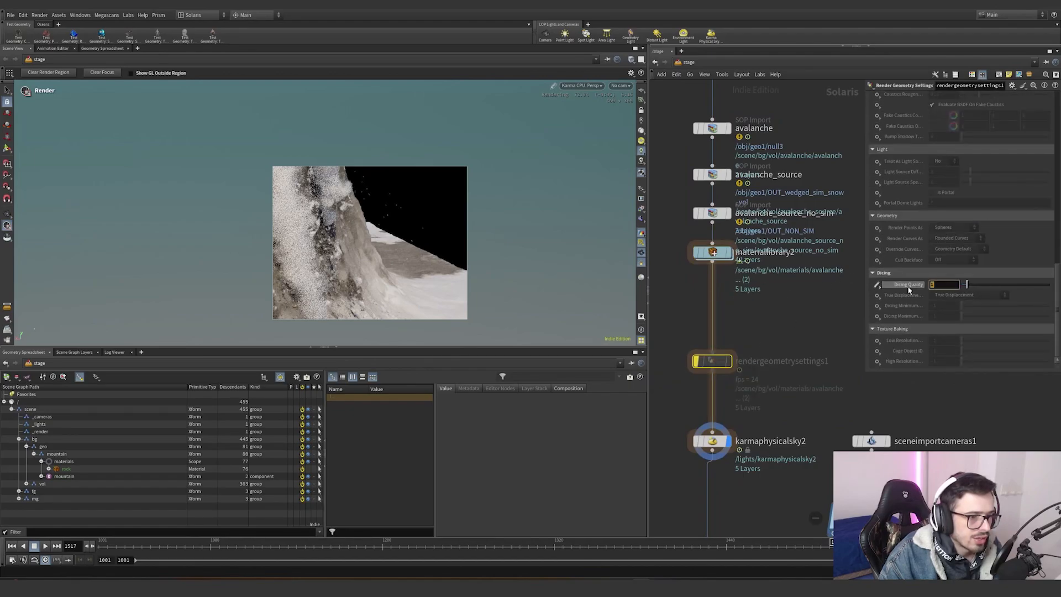
pyautogui.press('Return')
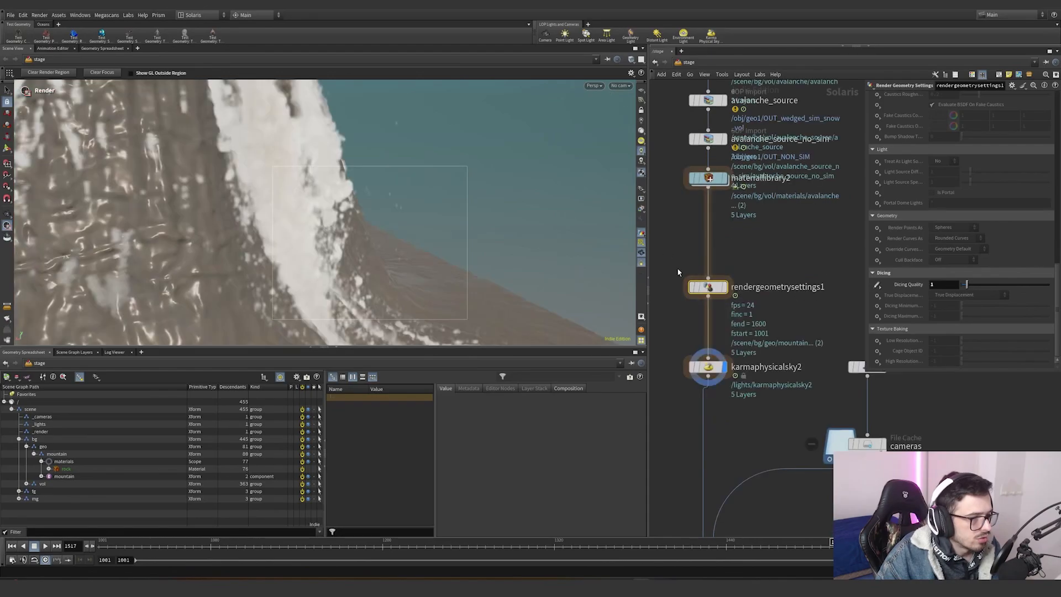
# - Inspect the karmaphysicalsky2 light, sceneimportcameras1 and cameras File Cache node settings
pyautogui.click(707, 367)
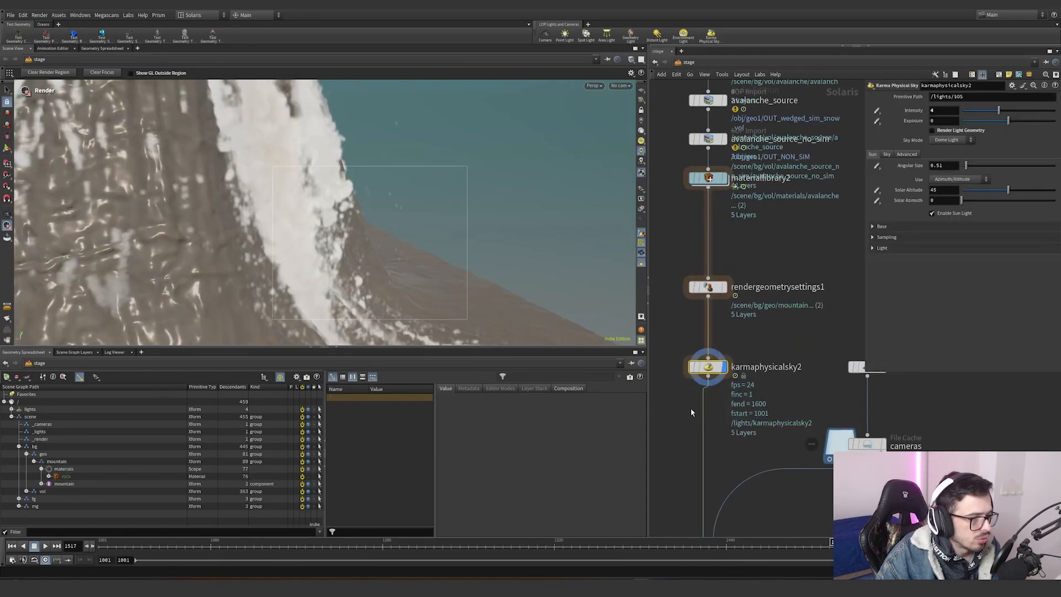
pyautogui.click(940, 111)
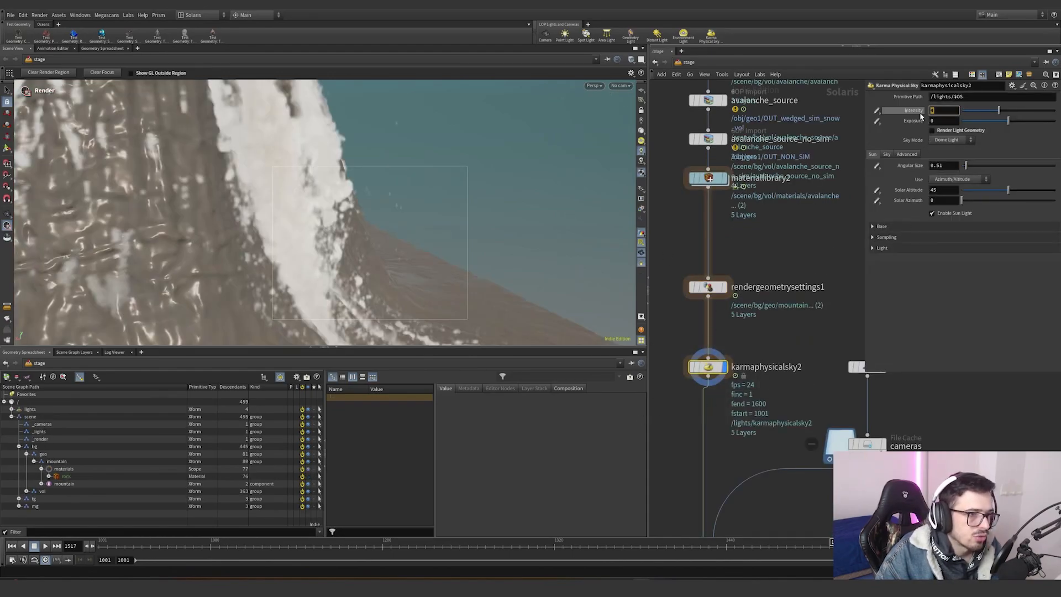
pyautogui.scroll(-6, 773, 326)
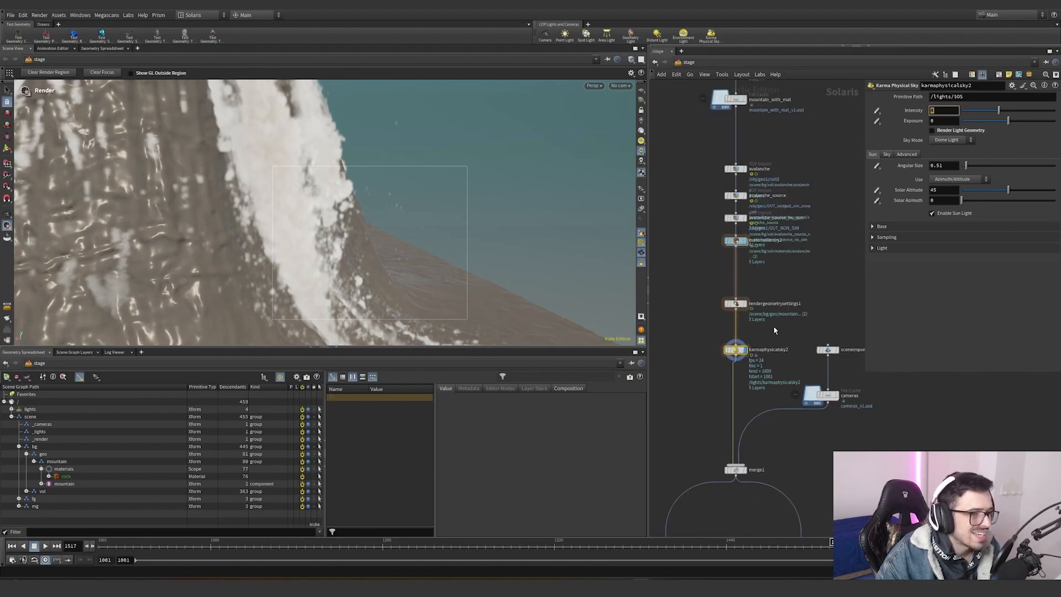
pyautogui.click(770, 259)
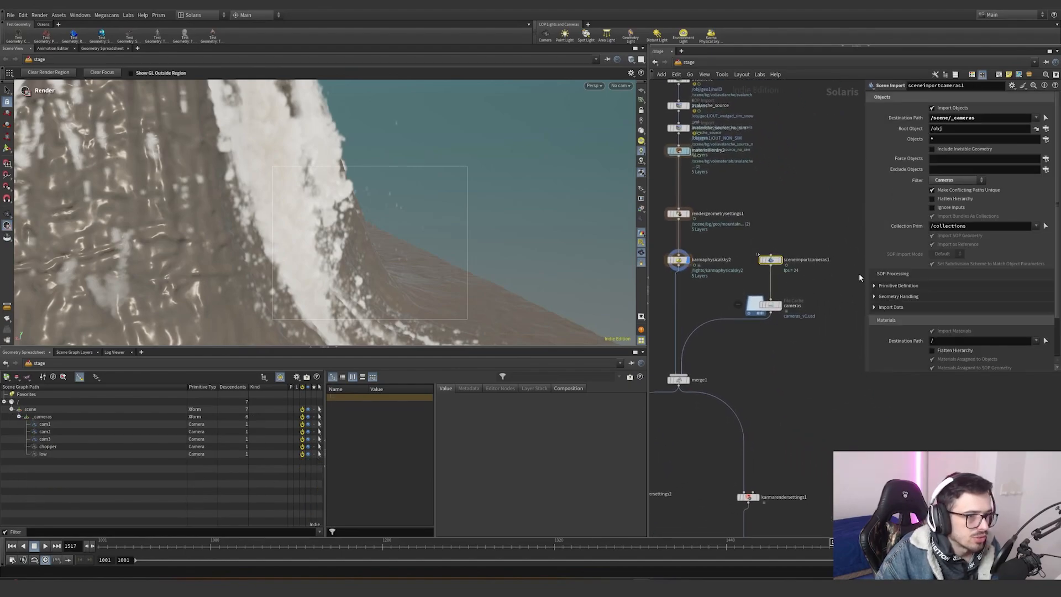
pyautogui.click(770, 305)
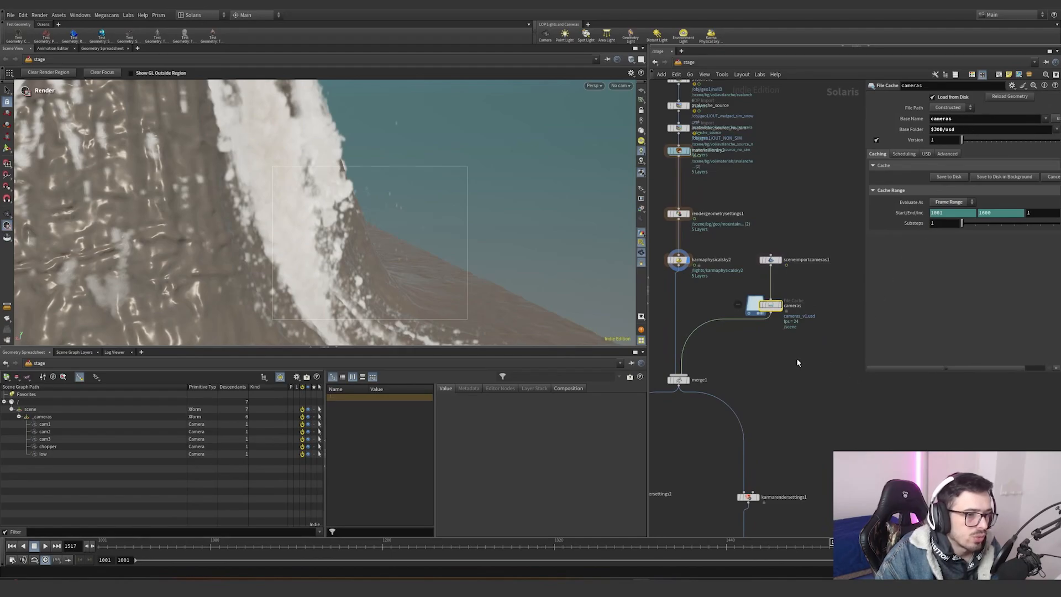
pyautogui.moveTo(862, 367); pyautogui.dragTo(753, 363)
pyautogui.moveTo(752, 363); pyautogui.dragTo(742, 359, button='middle')
pyautogui.moveTo(785, 327); pyautogui.dragTo(706, 273)
pyautogui.moveTo(705, 273); pyautogui.dragTo(789, 331)
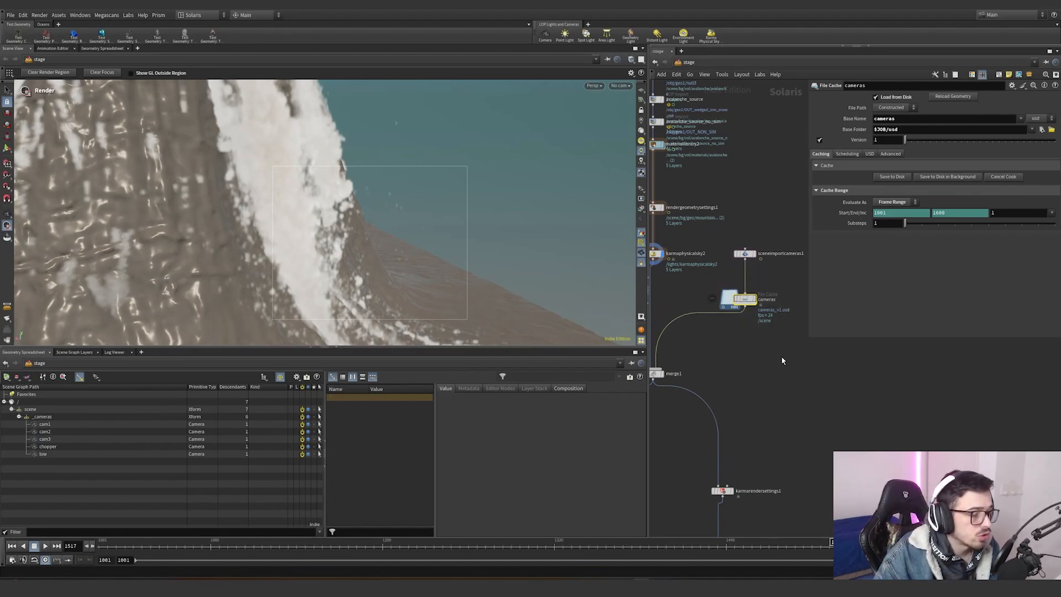
pyautogui.moveTo(788, 348); pyautogui.dragTo(719, 276)
pyautogui.moveTo(707, 275); pyautogui.dragTo(794, 325)
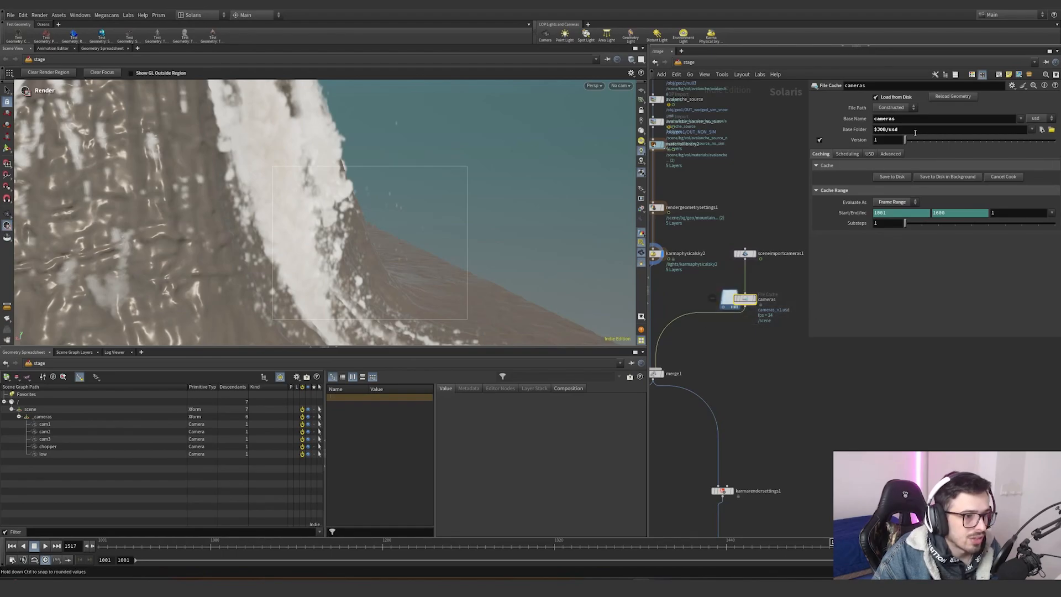
# - Inspect the merge node and both karmarendersettings nodes and their assigned cameras in the Solaris network
pyautogui.scroll(-5, 741, 314)
pyautogui.scroll(3, 765, 236)
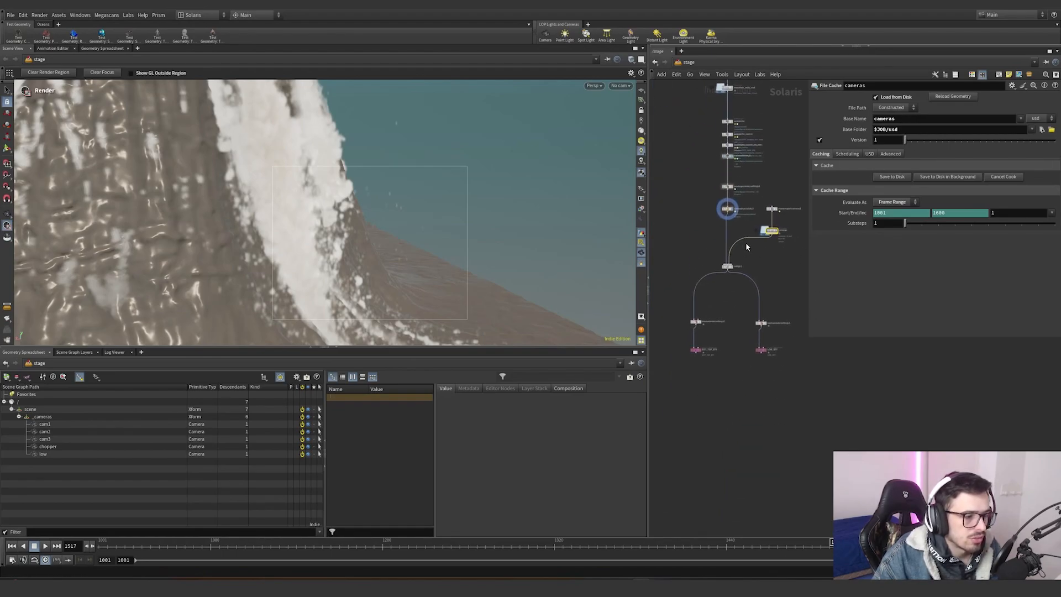
pyautogui.scroll(2, 722, 281)
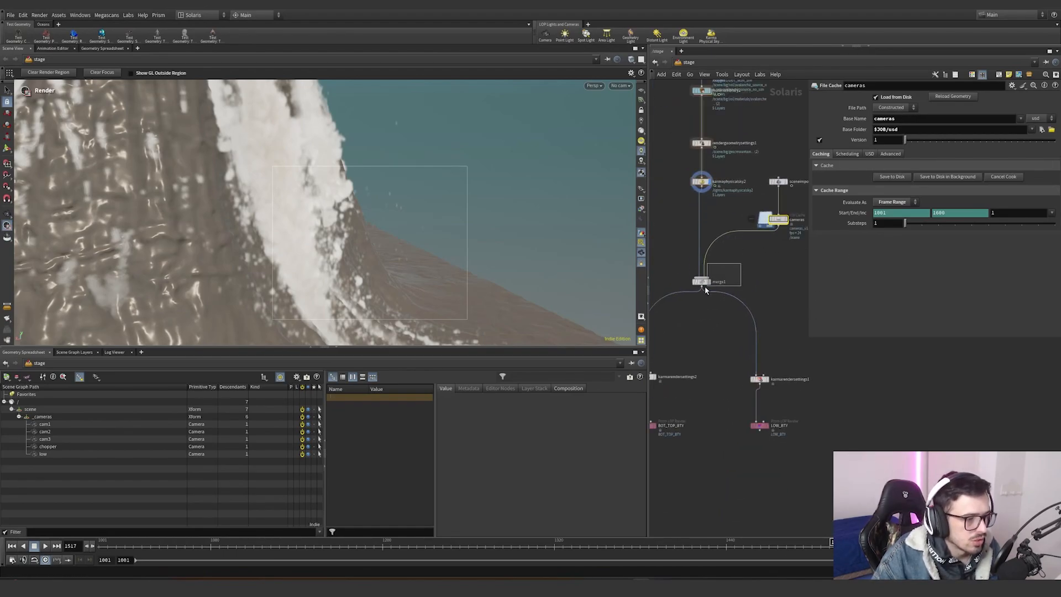
pyautogui.click(701, 282)
pyautogui.moveTo(688, 329); pyautogui.dragTo(738, 276, button='middle')
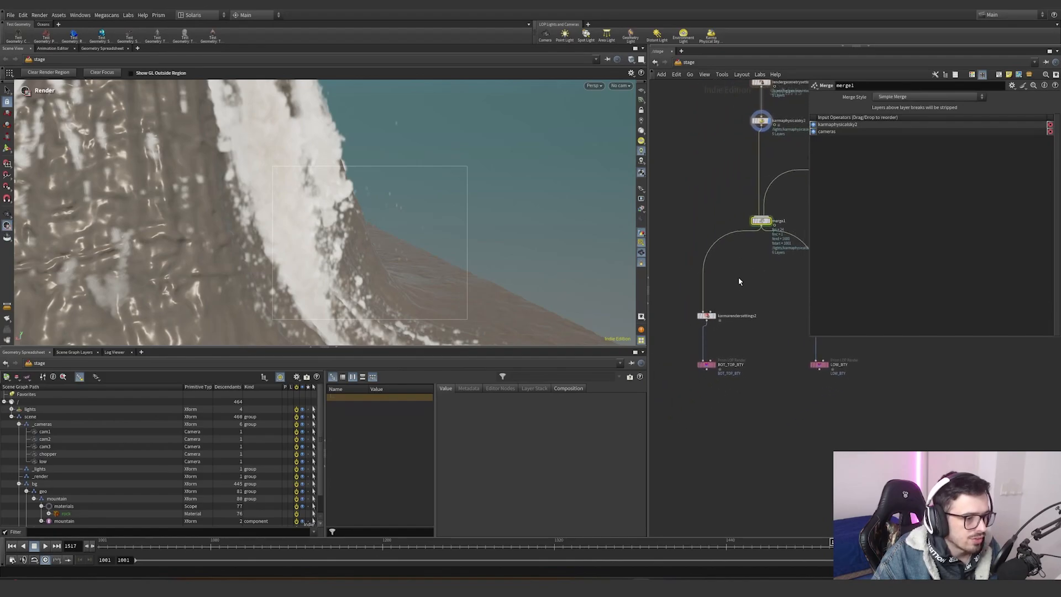
pyautogui.moveTo(756, 289); pyautogui.dragTo(680, 350)
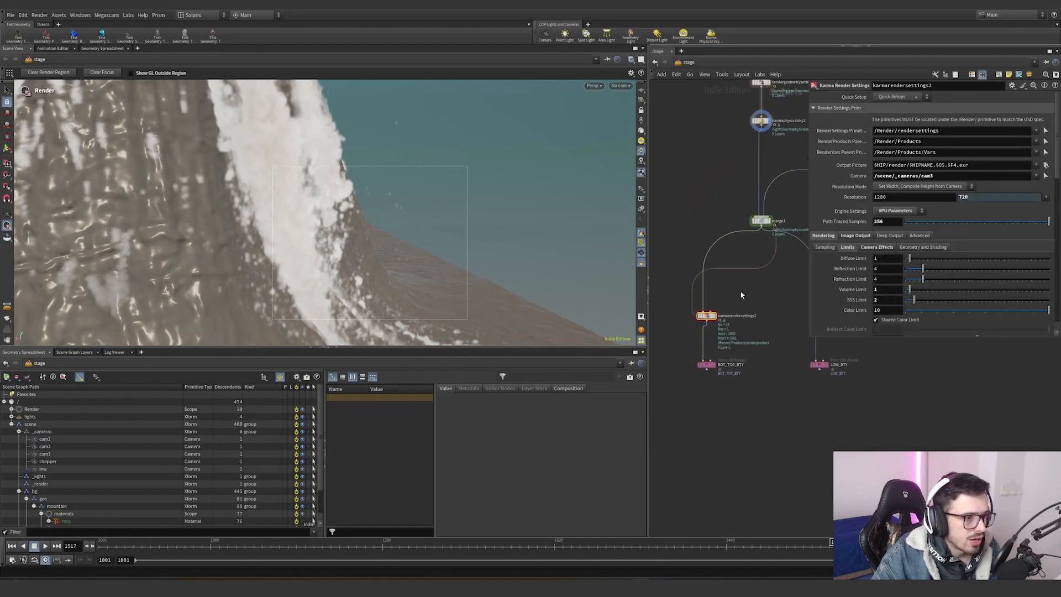
pyautogui.moveTo(740, 291); pyautogui.dragTo(719, 289, button='middle')
pyautogui.scroll(2, 718, 371)
pyautogui.moveTo(708, 284); pyautogui.dragTo(651, 331)
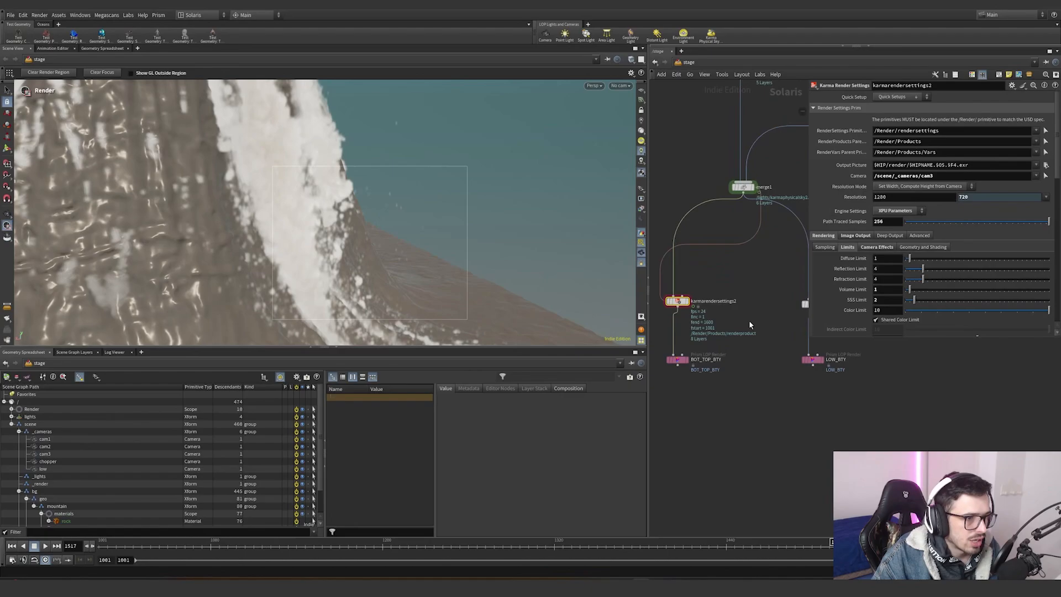
pyautogui.moveTo(782, 335); pyautogui.dragTo(727, 339, button='middle')
pyautogui.moveTo(728, 340); pyautogui.dragTo(784, 281)
pyautogui.moveTo(780, 280); pyautogui.dragTo(738, 280, button='middle')
pyautogui.moveTo(798, 282); pyautogui.dragTo(691, 343)
pyautogui.moveTo(676, 339); pyautogui.dragTo(815, 299, button='middle')
pyautogui.moveTo(748, 314); pyautogui.dragTo(708, 262)
pyautogui.click(939, 178)
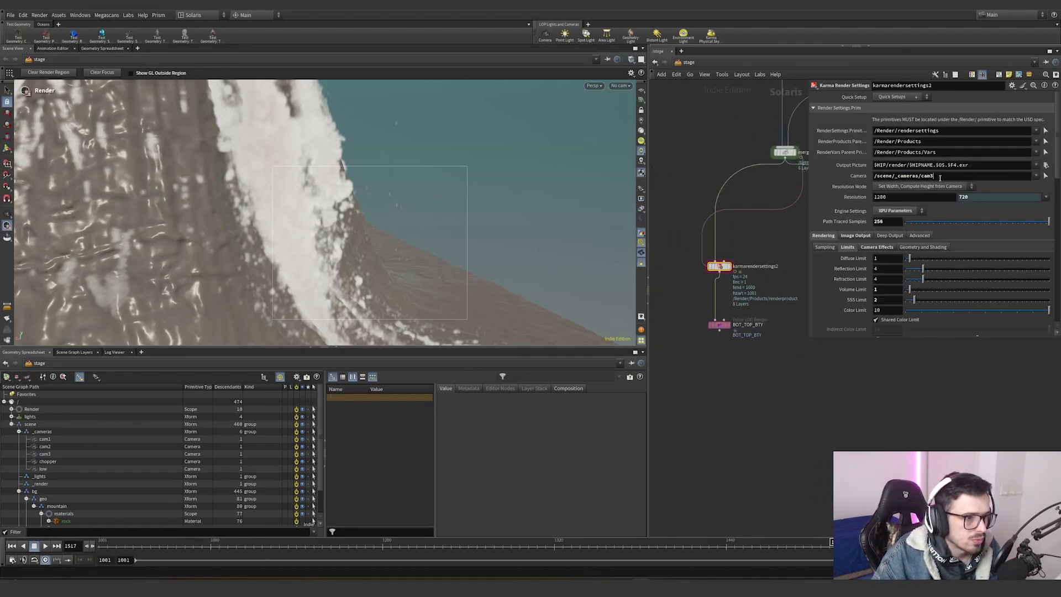
pyautogui.moveTo(762, 224); pyautogui.dragTo(669, 227, button='middle')
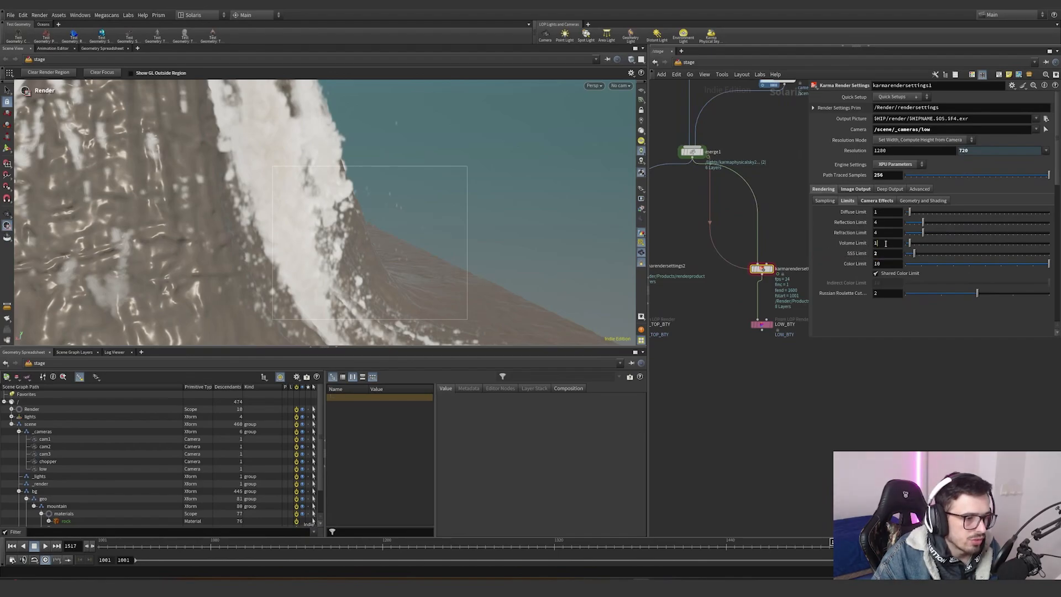
# - Review the Limits, Camera Effects and Image Output AOV settings of karmarendersettings1
pyautogui.click(879, 244)
pyautogui.click(878, 253)
pyautogui.moveTo(859, 255); pyautogui.dragTo(860, 255)
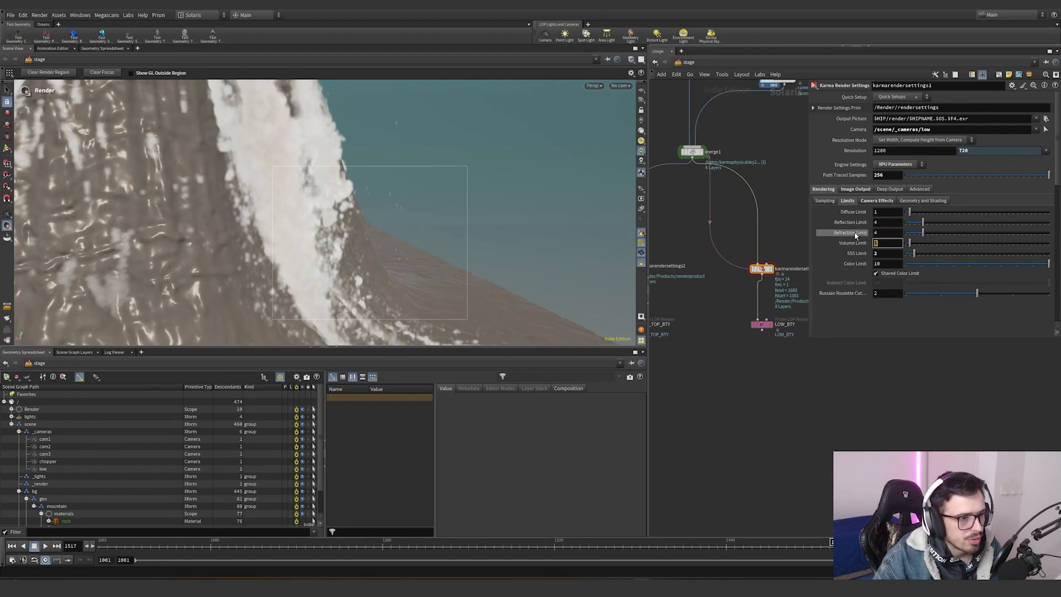
pyautogui.click(878, 201)
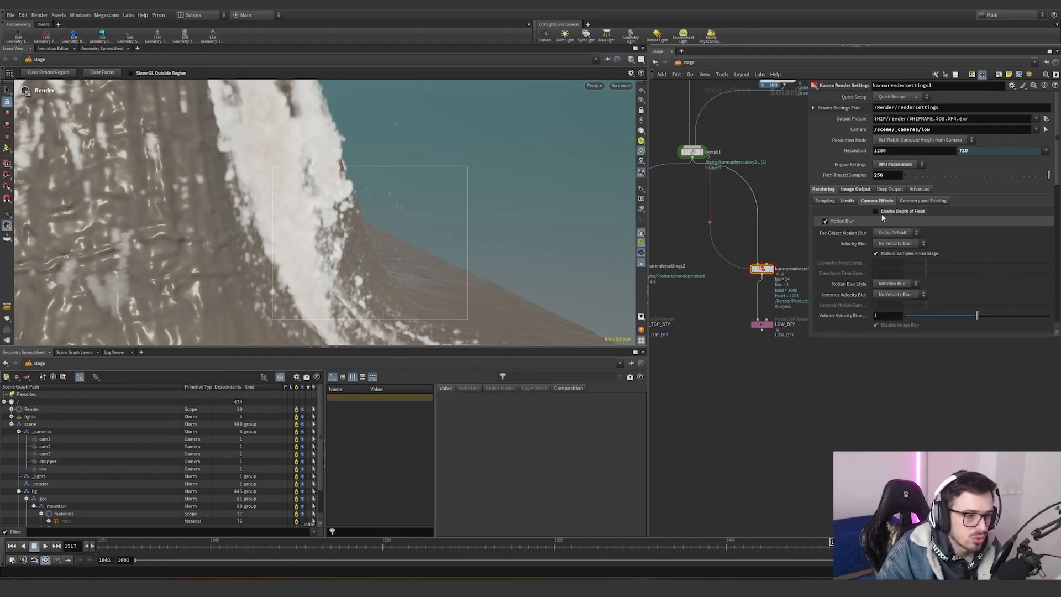
pyautogui.click(847, 189)
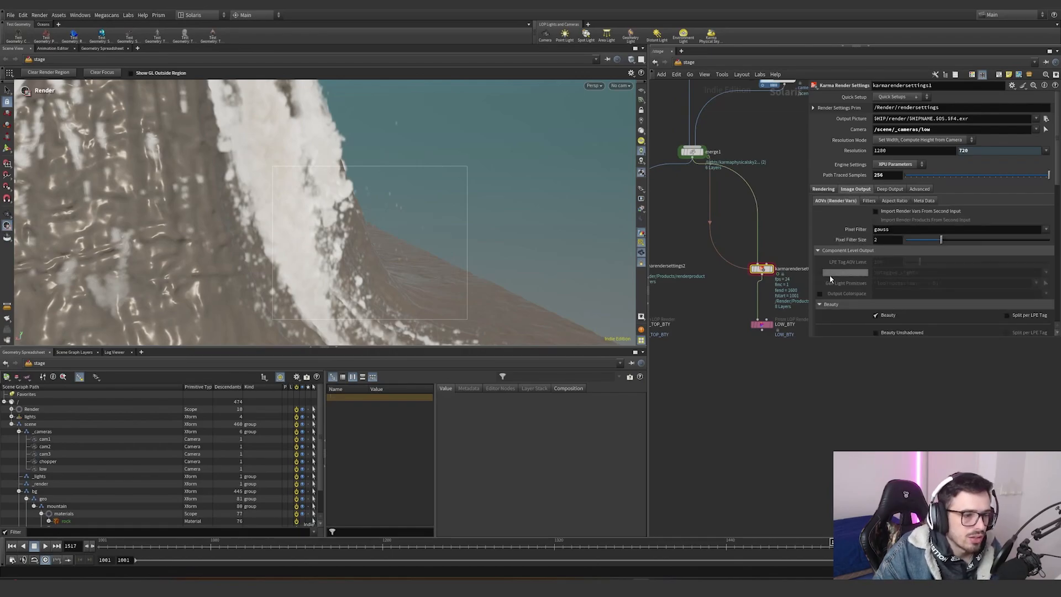
pyautogui.scroll(-5, 840, 266)
pyautogui.scroll(-1, 864, 239)
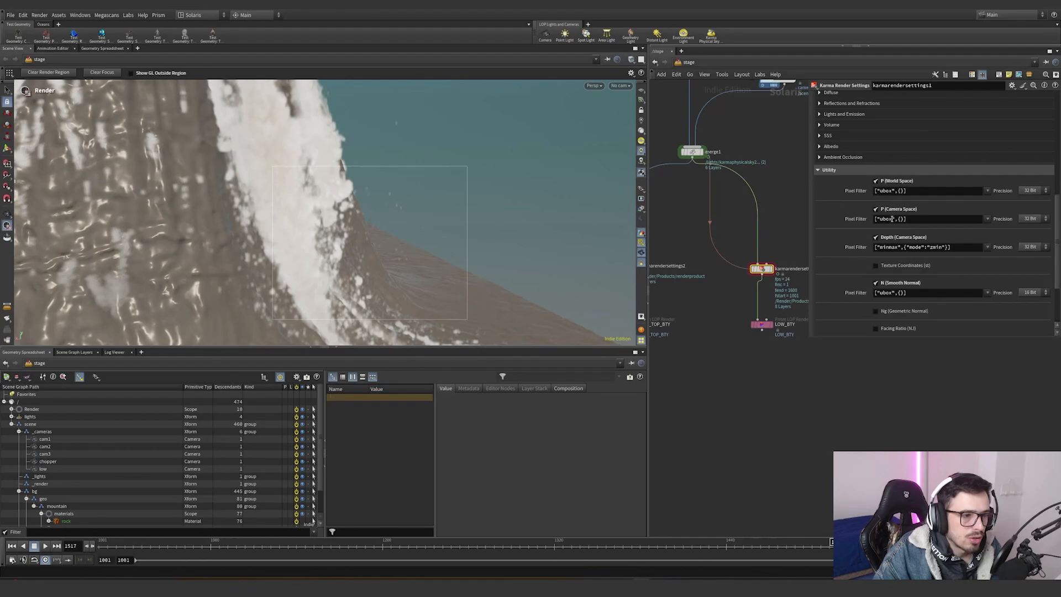
pyautogui.scroll(5, 869, 256)
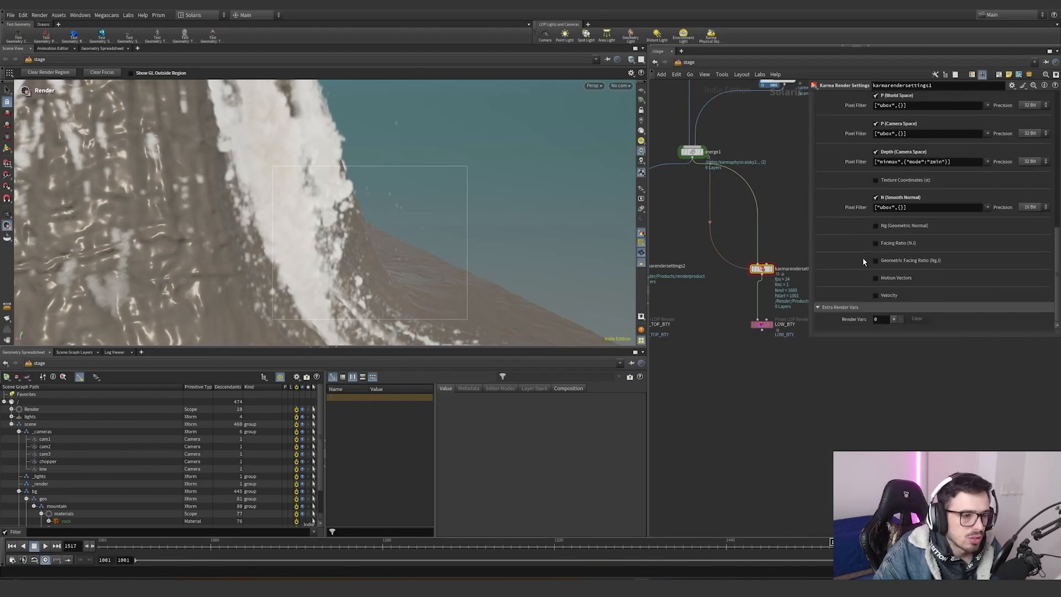
pyautogui.scroll(4, 842, 285)
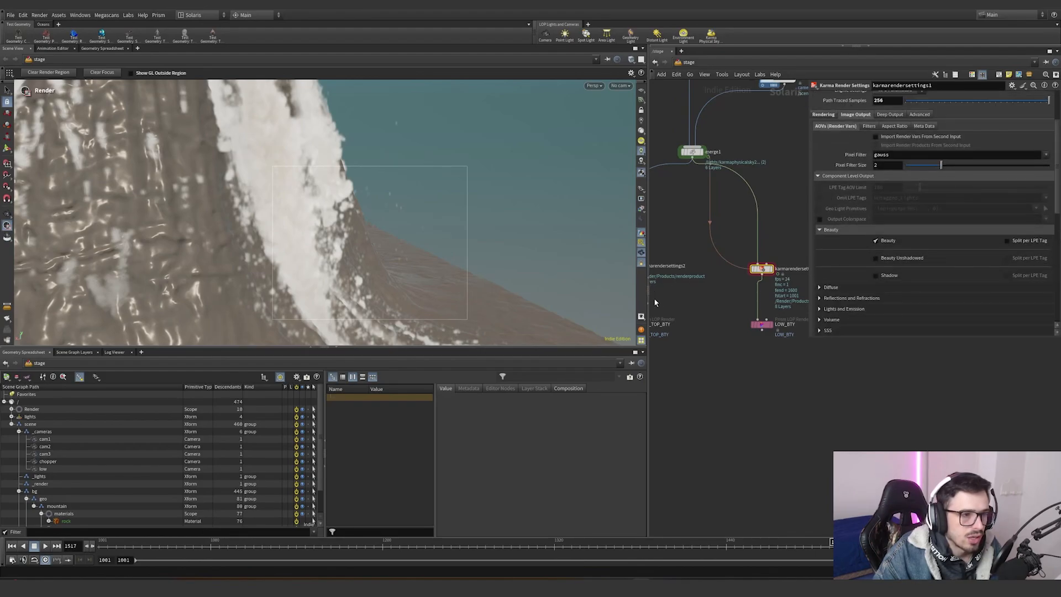
# - Switch to the Nuke comp and navigate its node graph to the sky sphere setup
pyautogui.moveTo(693, 312); pyautogui.dragTo(741, 311, button='middle')
pyautogui.scroll(-6, 797, 319)
pyautogui.scroll(5, 741, 312)
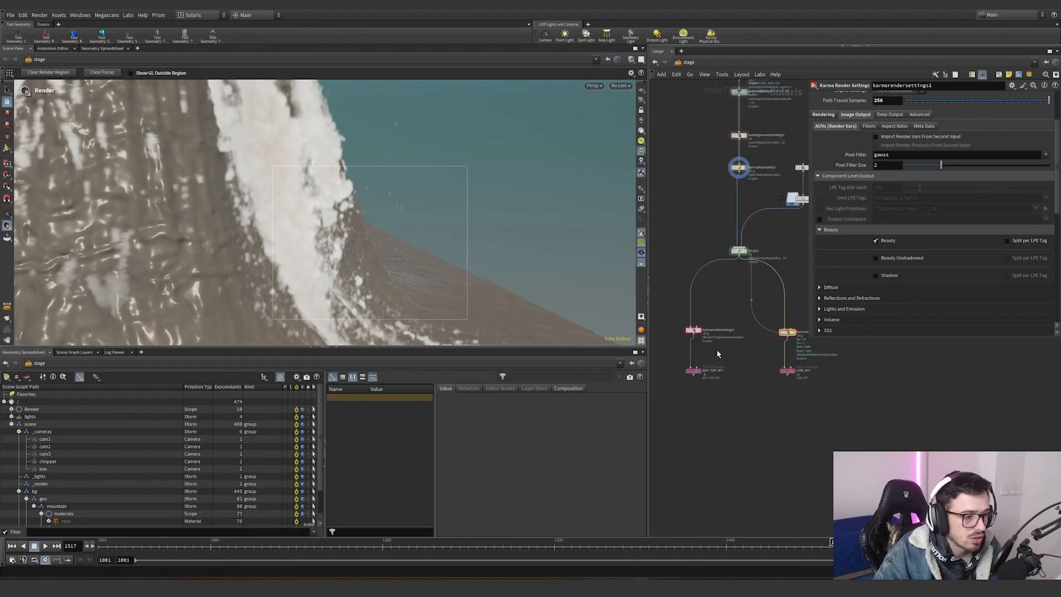
pyautogui.click(674, 318)
pyautogui.scroll(3, 847, 202)
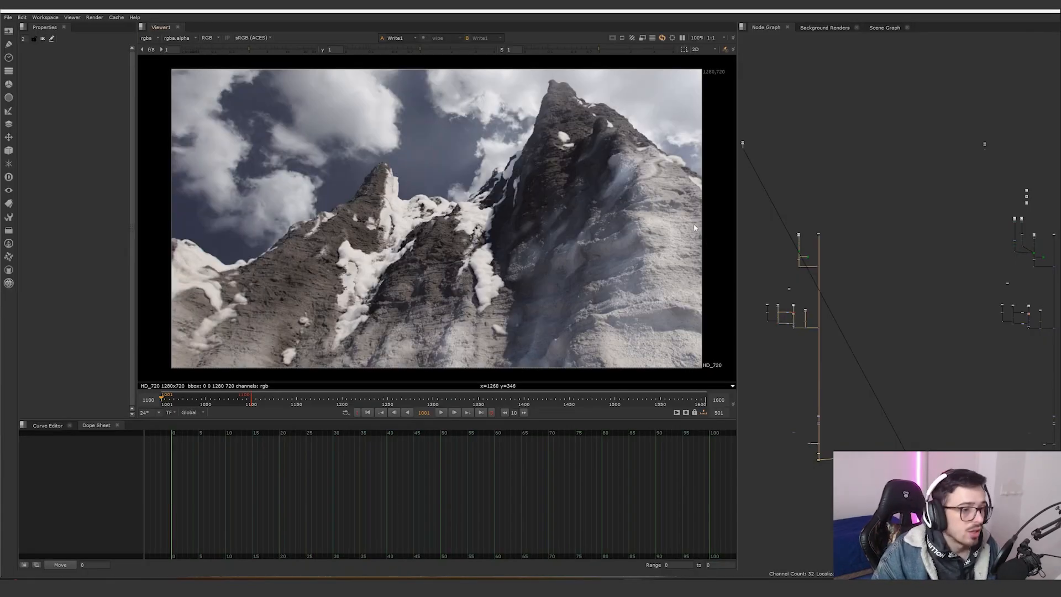
pyautogui.moveTo(838, 277); pyautogui.dragTo(845, 273, button='middle')
pyautogui.scroll(5, 847, 284)
pyautogui.scroll(-5, 939, 227)
pyautogui.moveTo(939, 226); pyautogui.dragTo(844, 258, button='middle')
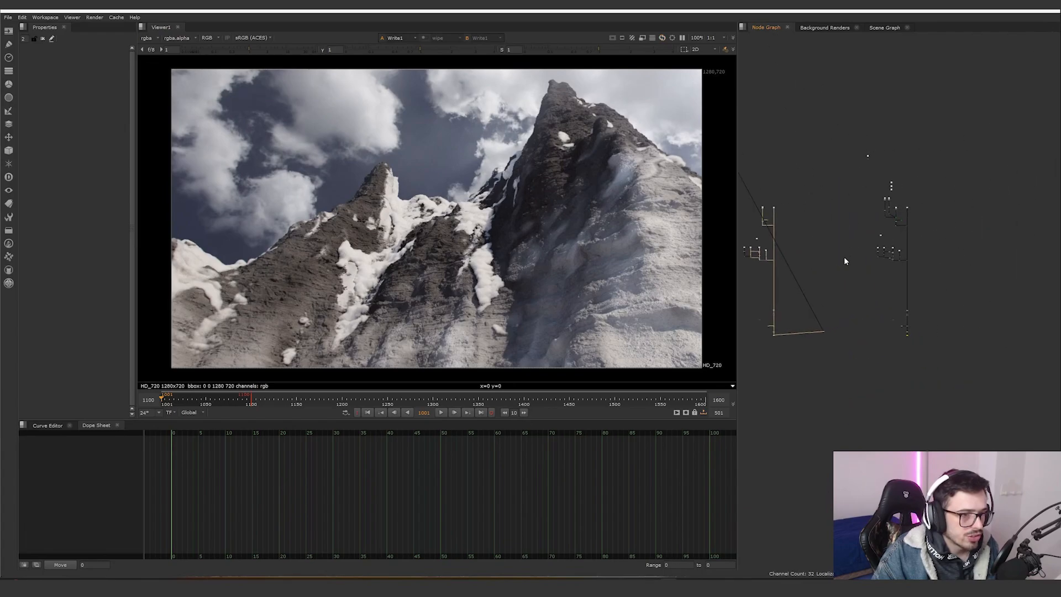
pyautogui.moveTo(853, 186); pyautogui.dragTo(815, 228)
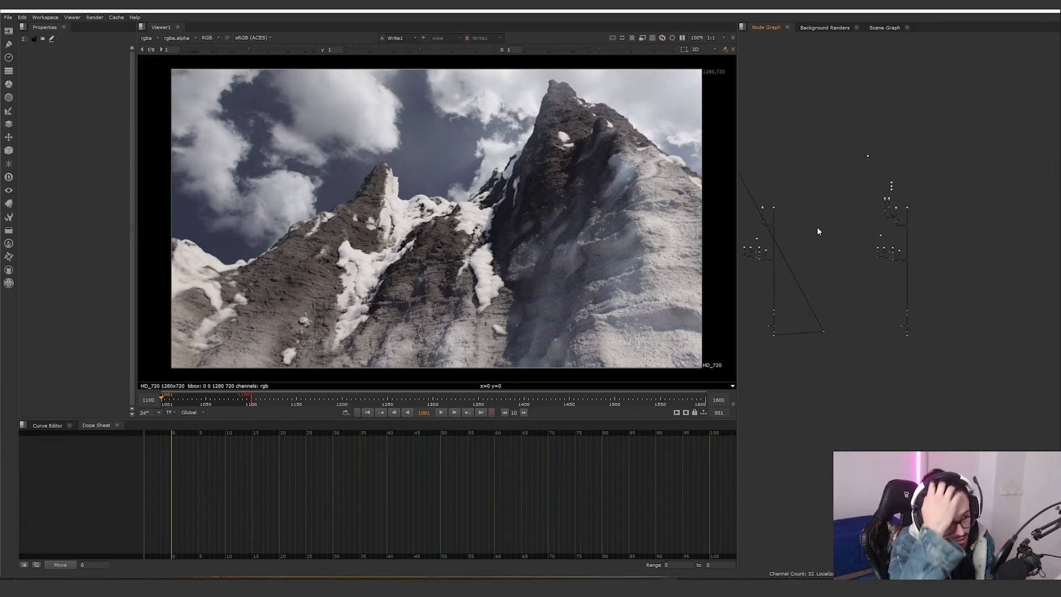
pyautogui.scroll(10, 812, 221)
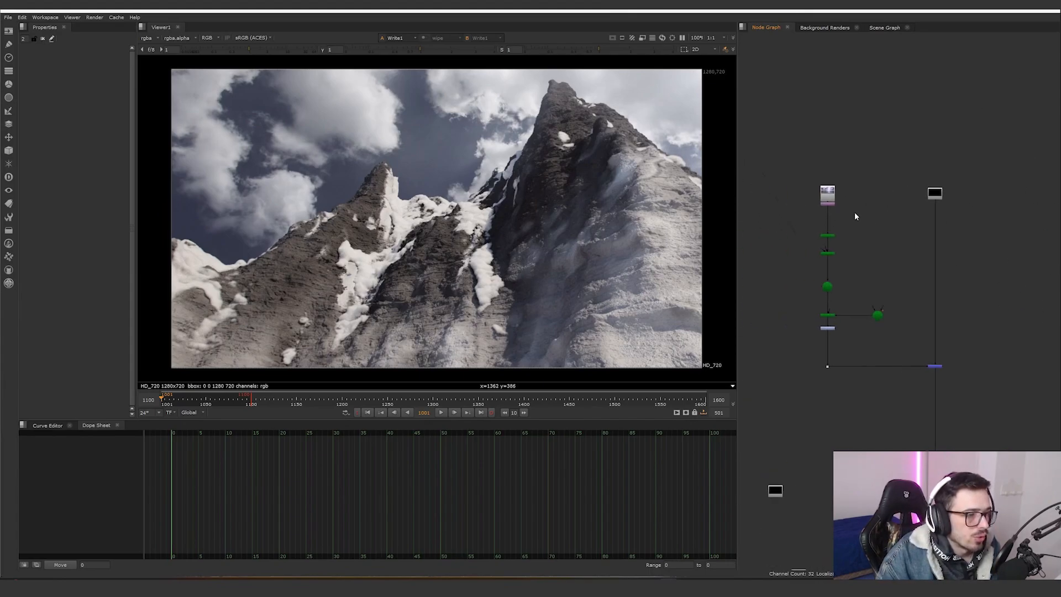
# - View the sky HDRI read in the viewer and toggle its Transform1 node on and off to compare
pyautogui.press('1')
pyautogui.scroll(2, 800, 197)
pyautogui.click(801, 197)
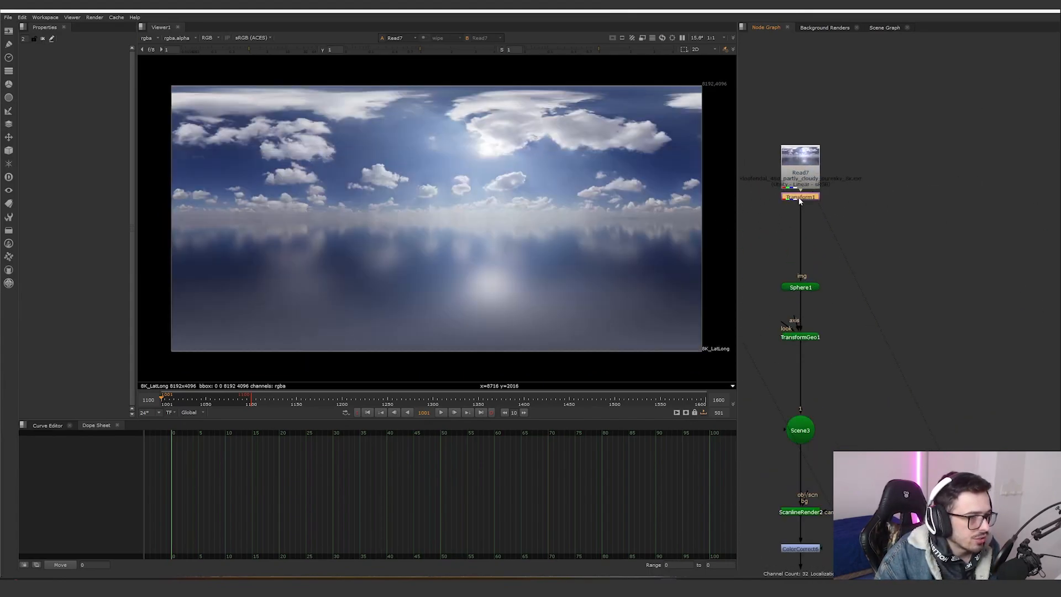
pyautogui.press('1')
pyautogui.doubleClick(801, 198)
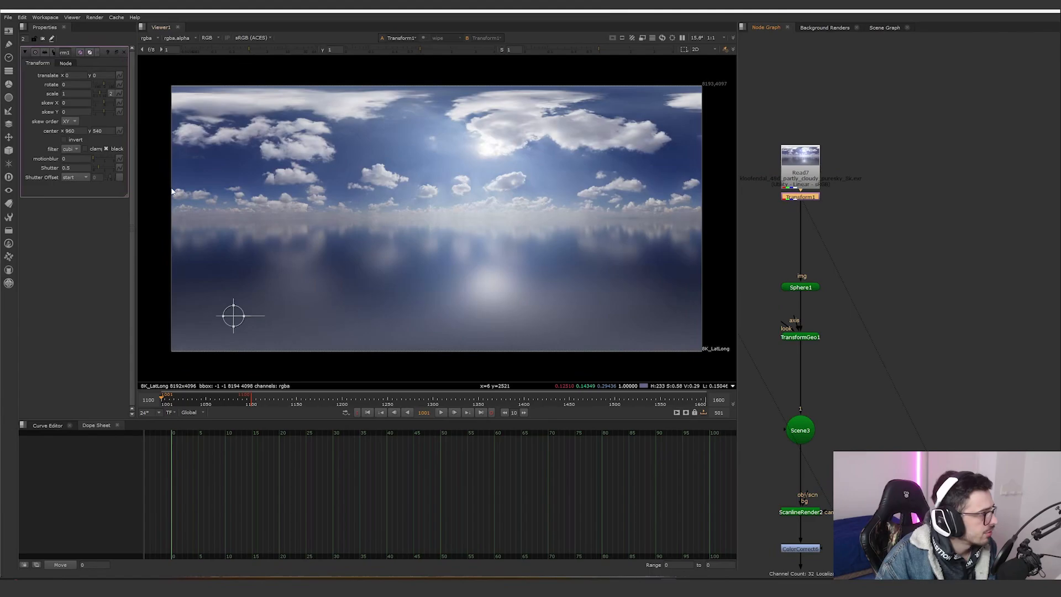
pyautogui.moveTo(132, 199); pyautogui.dragTo(209, 197)
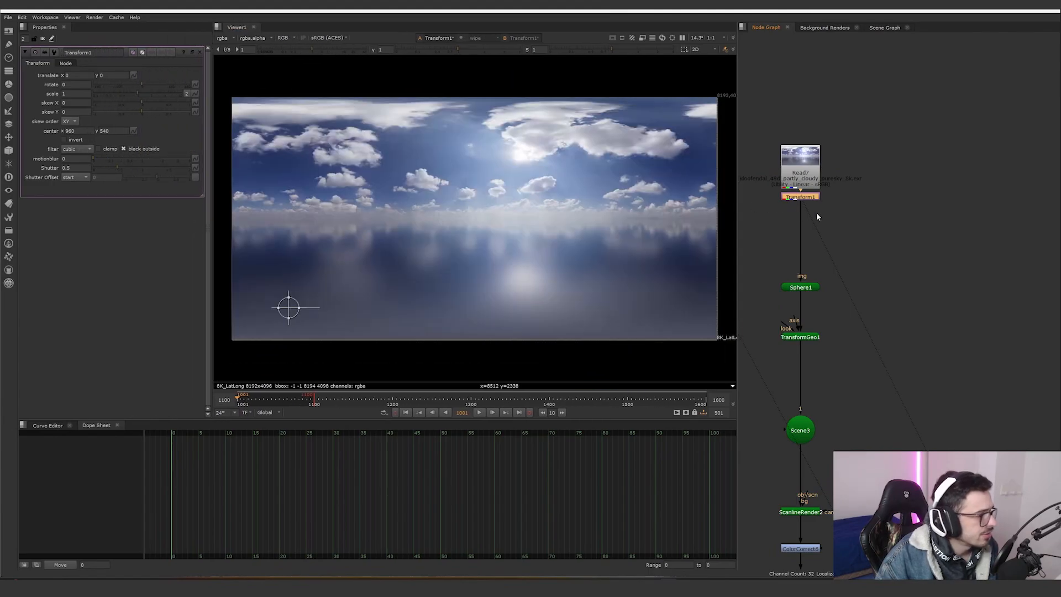
pyautogui.moveTo(812, 198); pyautogui.dragTo(811, 188, button='middle')
pyautogui.press('d')
pyautogui.press('d')
pyautogui.press('d')
pyautogui.press('d')
pyautogui.press('d')
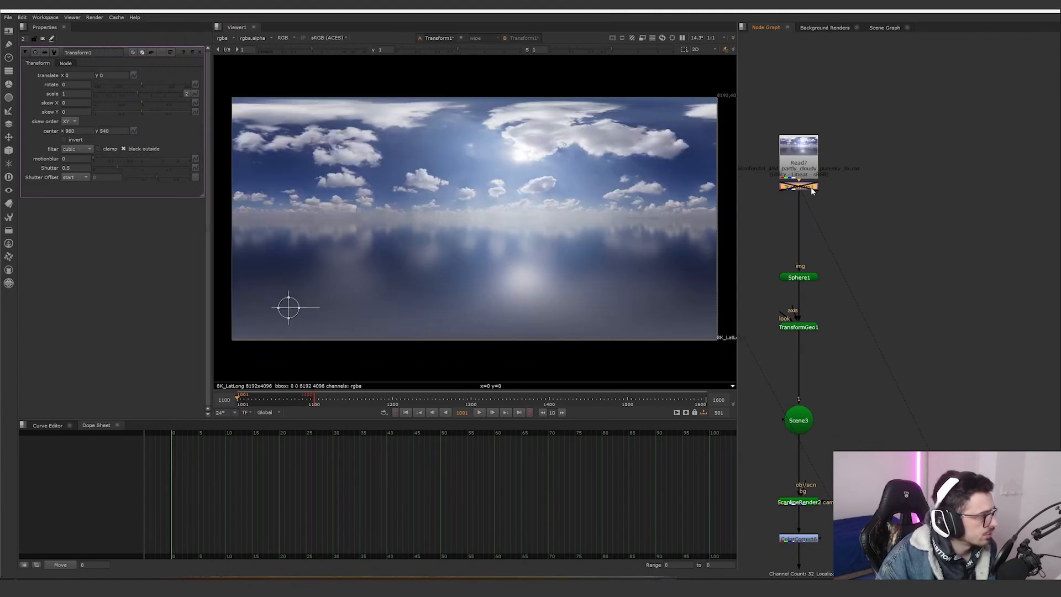
pyautogui.press('d')
# - Inspect Sphere1, TransformGeo1 and ScanlineRender2 outputs and properties in the viewer
pyautogui.click(805, 278)
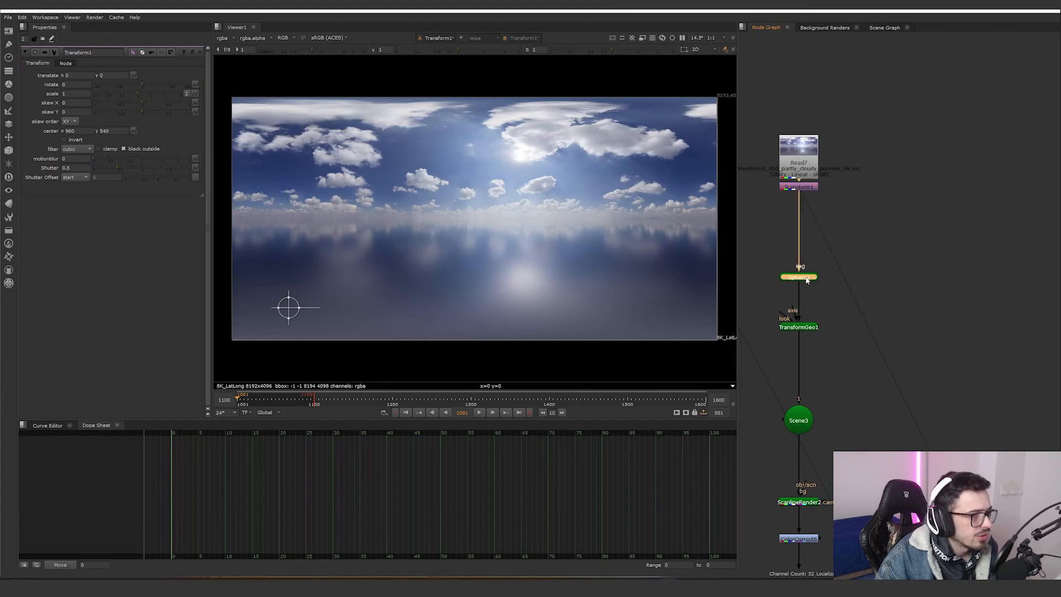
pyautogui.press('1')
pyautogui.doubleClick(804, 277)
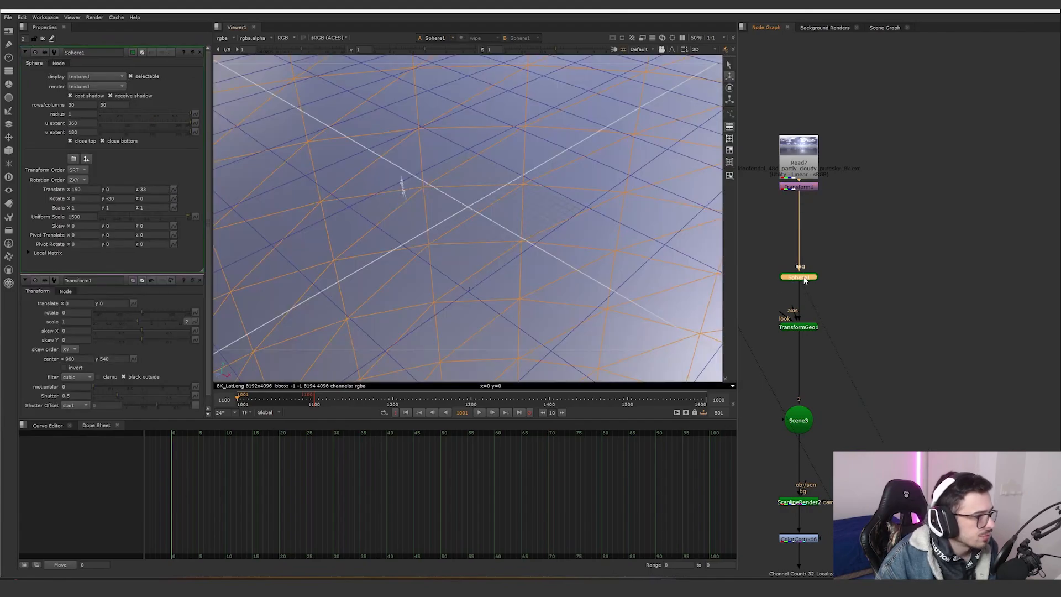
pyautogui.doubleClick(802, 328)
pyautogui.press('1')
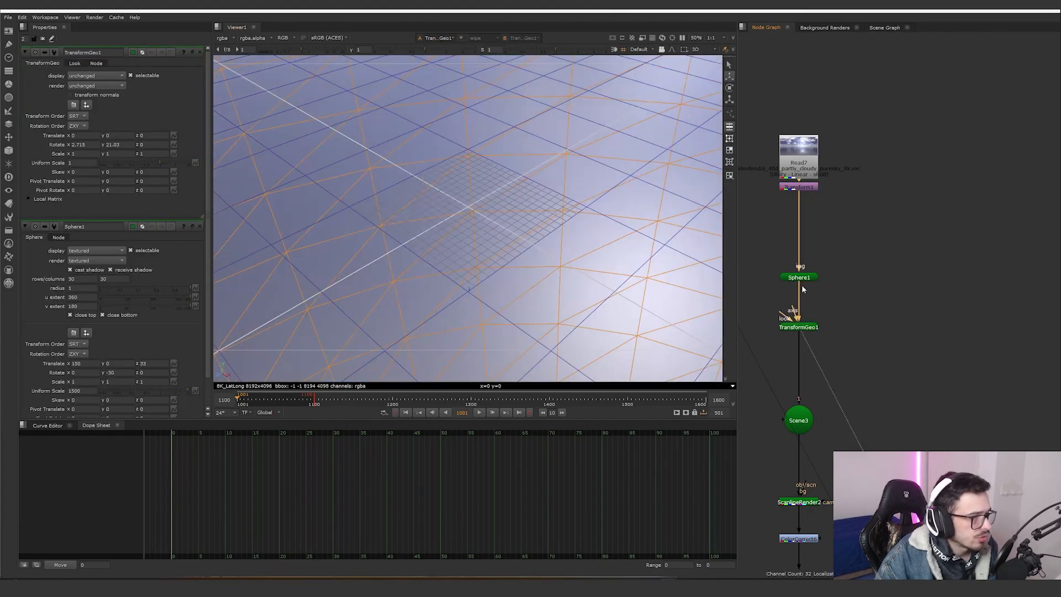
pyautogui.scroll(-4, 805, 170)
pyautogui.scroll(5, 816, 336)
pyautogui.click(792, 335)
pyautogui.press('1')
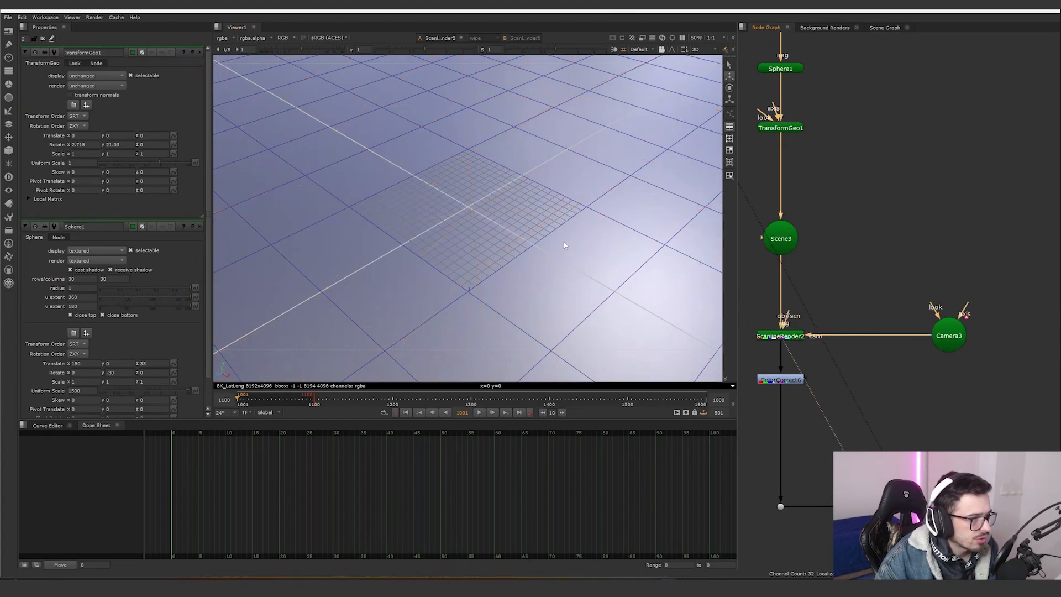
pyautogui.press('Tab')
# - Toggle TransformGeo1 on and off to compare, and open Camera3's properties
pyautogui.click(780, 128)
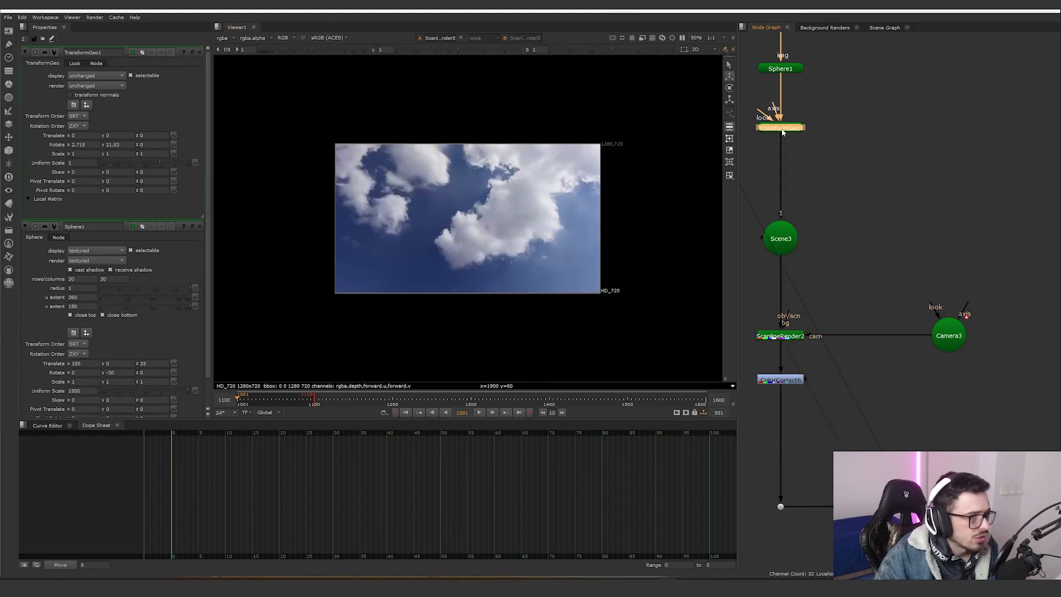
pyautogui.press('d')
pyautogui.press('d')
pyautogui.press('d')
pyautogui.press('d')
pyautogui.press('d')
pyautogui.press('d')
pyautogui.press('d')
pyautogui.press('d')
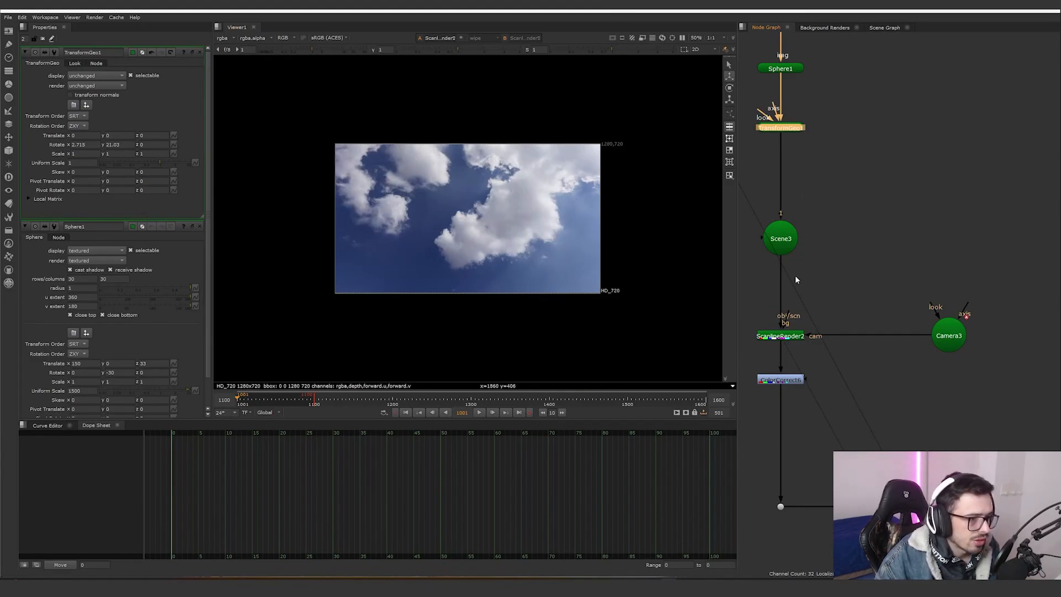
pyautogui.scroll(-1, 806, 282)
pyautogui.doubleClick(928, 329)
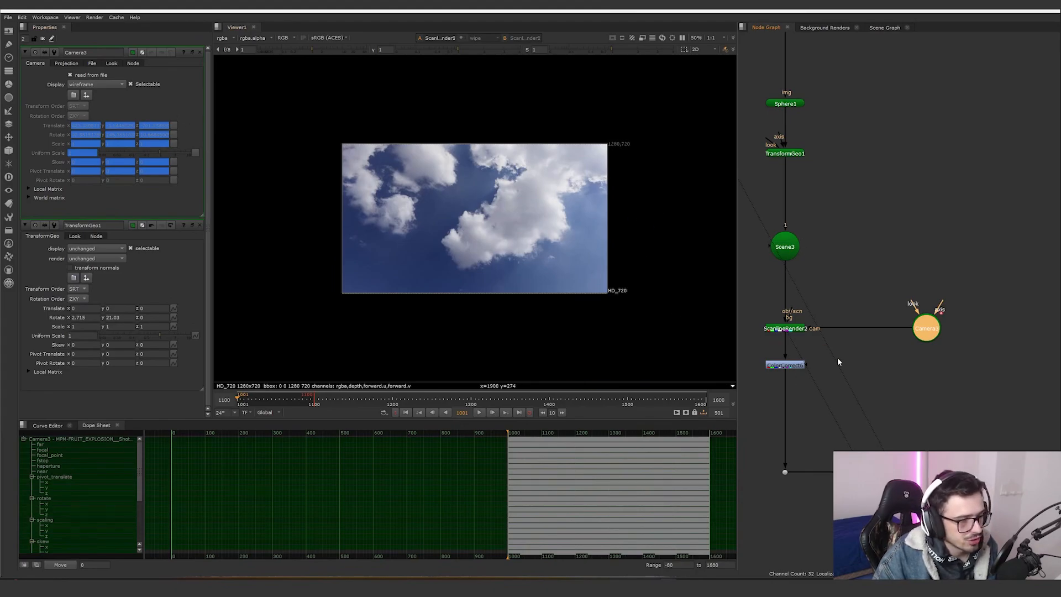
# - View the ColorCorrect output and open the ColorCorrect and Read7 properties
pyautogui.click(800, 366)
pyautogui.press('1')
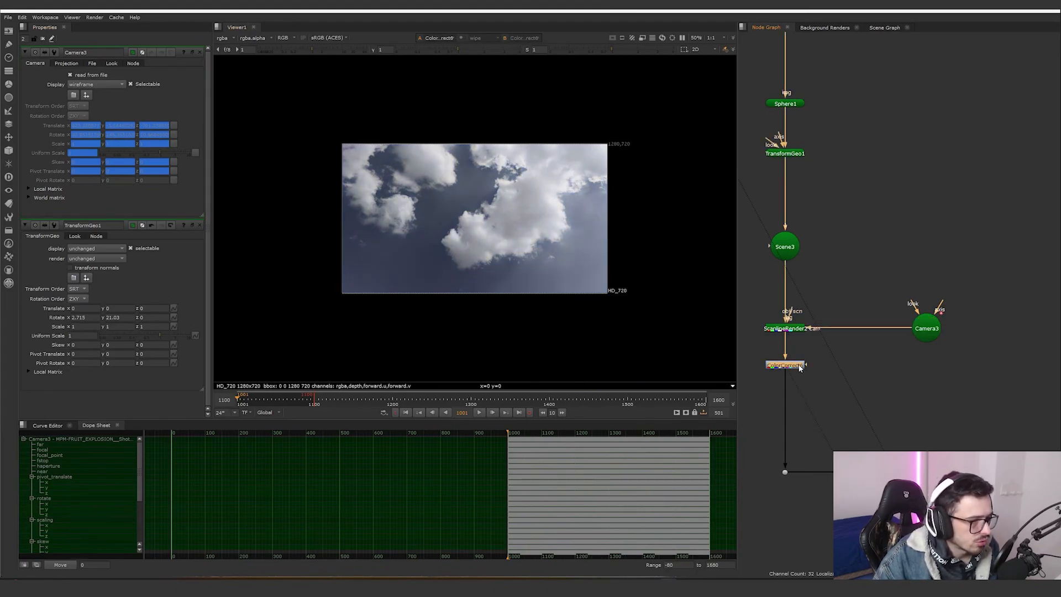
pyautogui.doubleClick(801, 366)
pyautogui.moveTo(850, 235); pyautogui.dragTo(864, 398, button='middle')
pyautogui.doubleClick(798, 151)
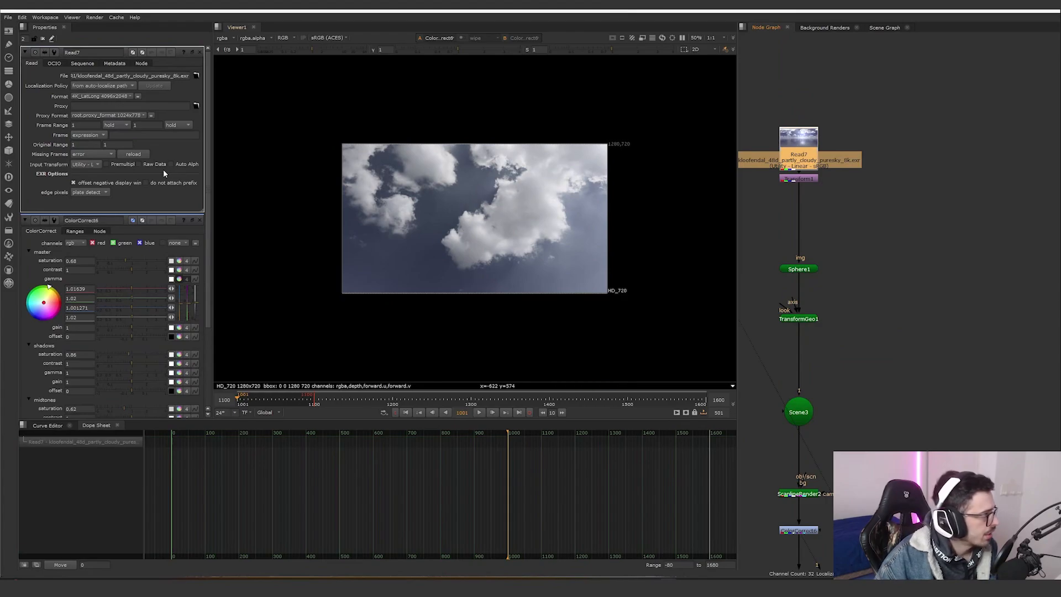
# - Check the Read7 Input Transform options and open the project settings
pyautogui.click(93, 165)
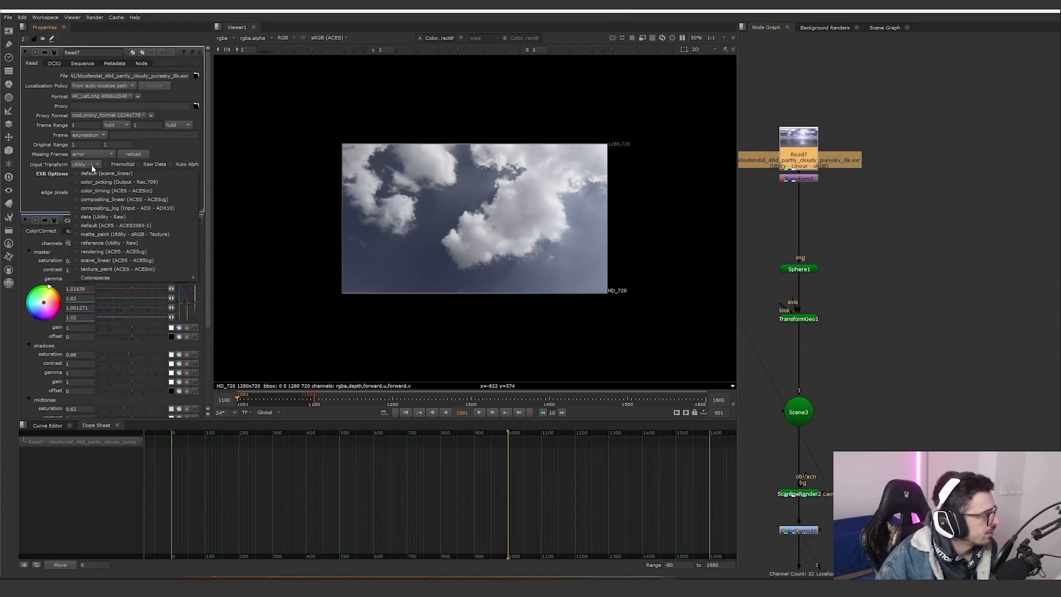
pyautogui.click(197, 159)
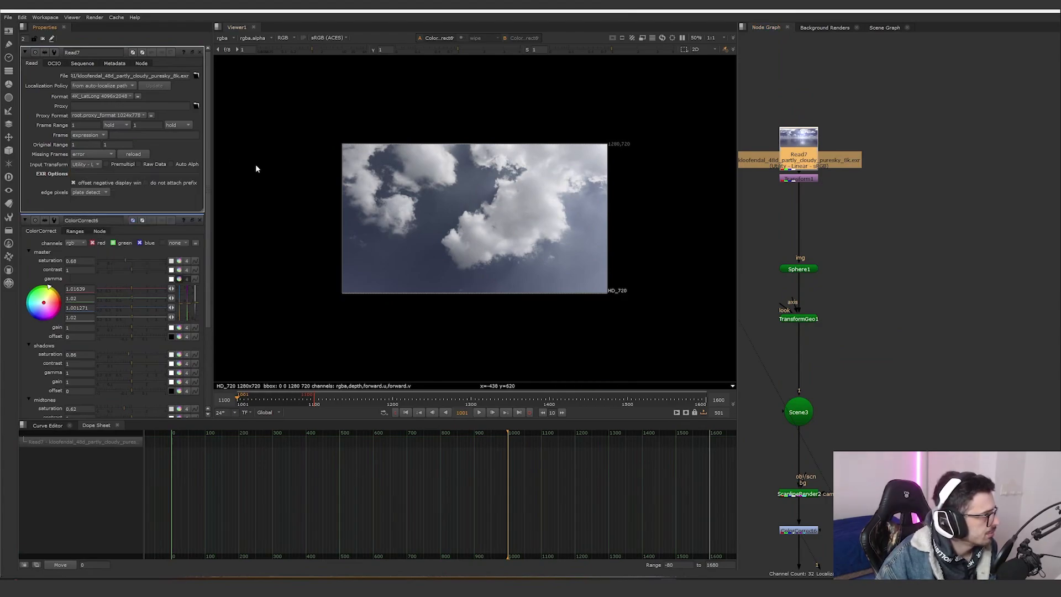
pyautogui.click(899, 270)
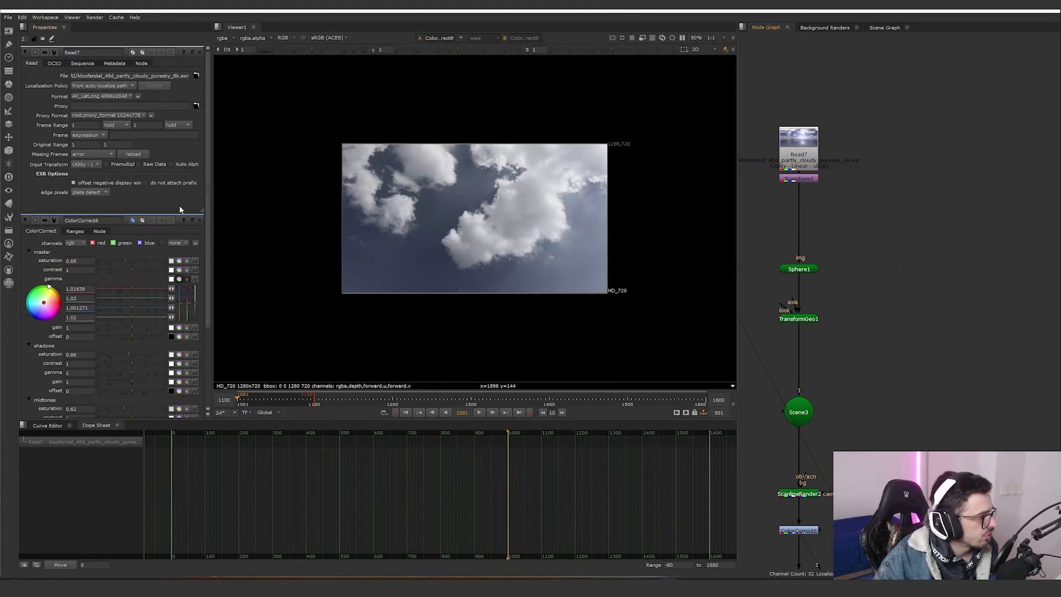
pyautogui.press('s')
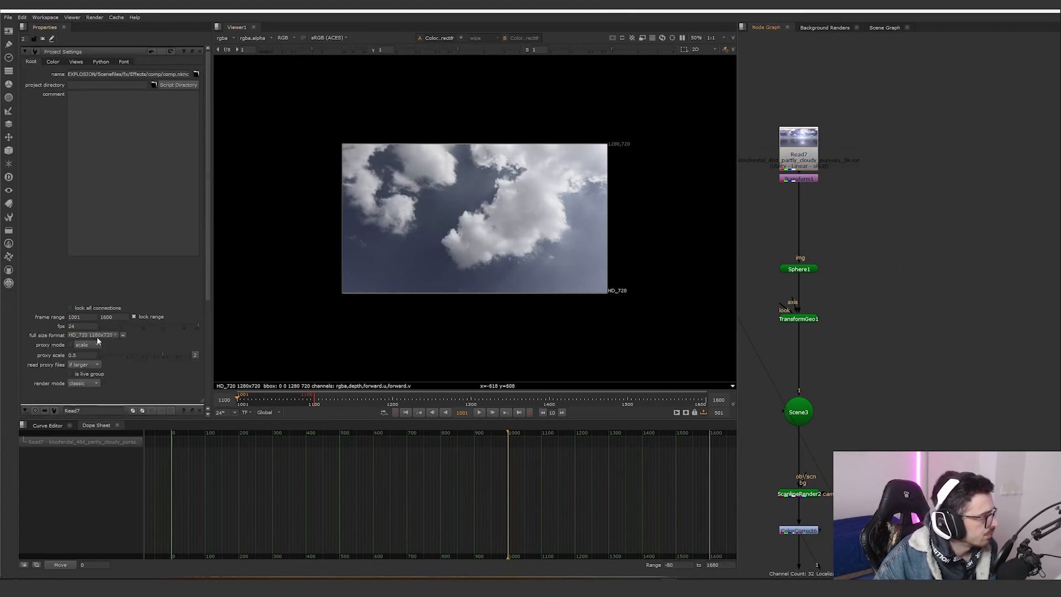
# - Check the project's OCIO color management settings and return to the root project settings
pyautogui.click(53, 62)
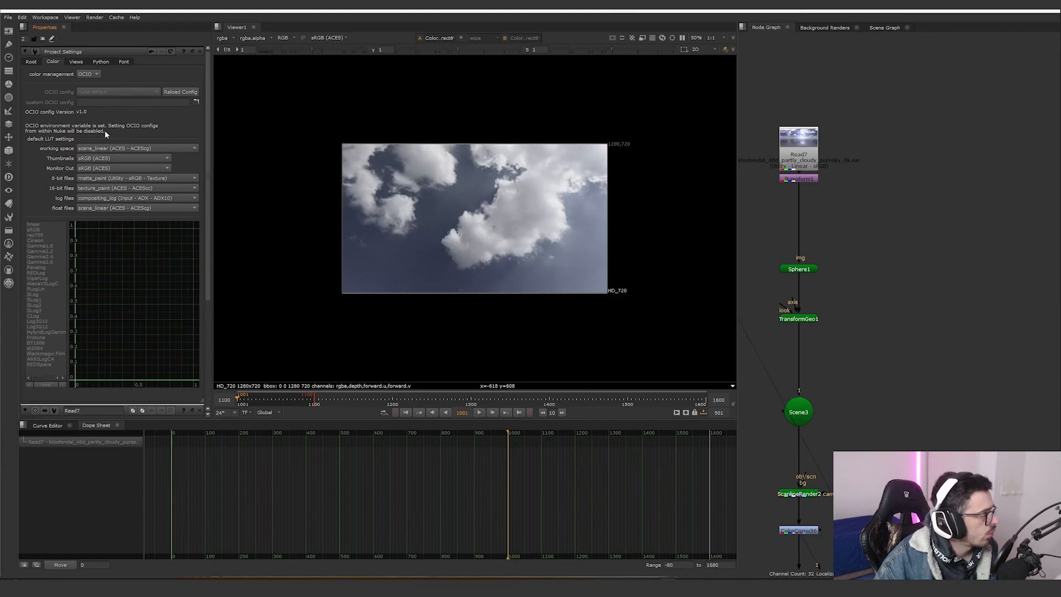
pyautogui.click(30, 61)
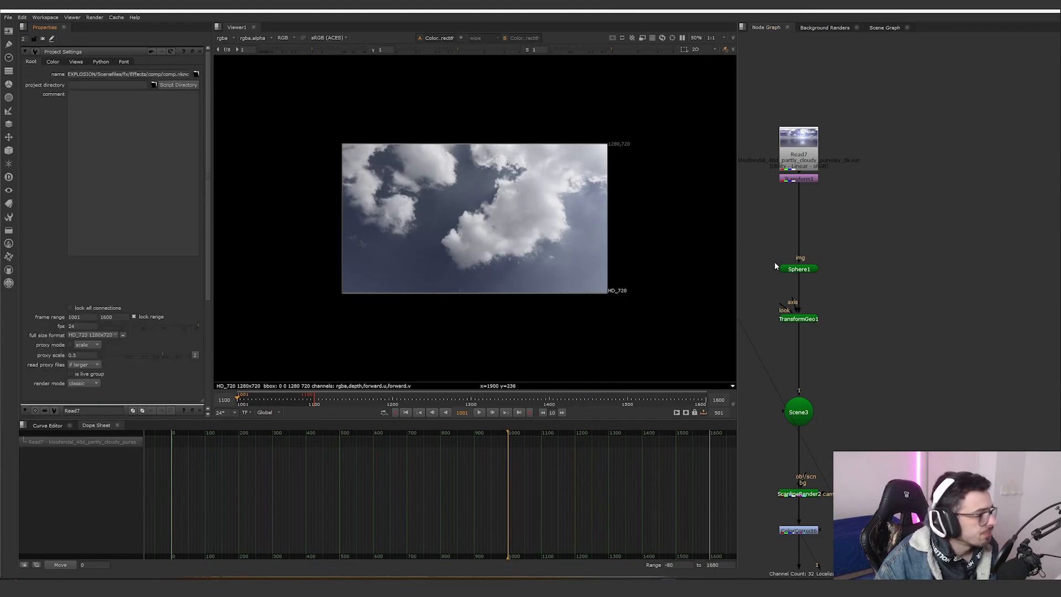
# - Navigate the node graph, view the Constant2 node in the viewer and open its properties
pyautogui.scroll(-5, 810, 204)
pyautogui.moveTo(858, 221); pyautogui.dragTo(815, 206, button='middle')
pyautogui.scroll(4, 868, 246)
pyautogui.moveTo(869, 288); pyautogui.dragTo(865, 336, button='middle')
pyautogui.click(862, 93)
pyautogui.press('1')
pyautogui.click(854, 110)
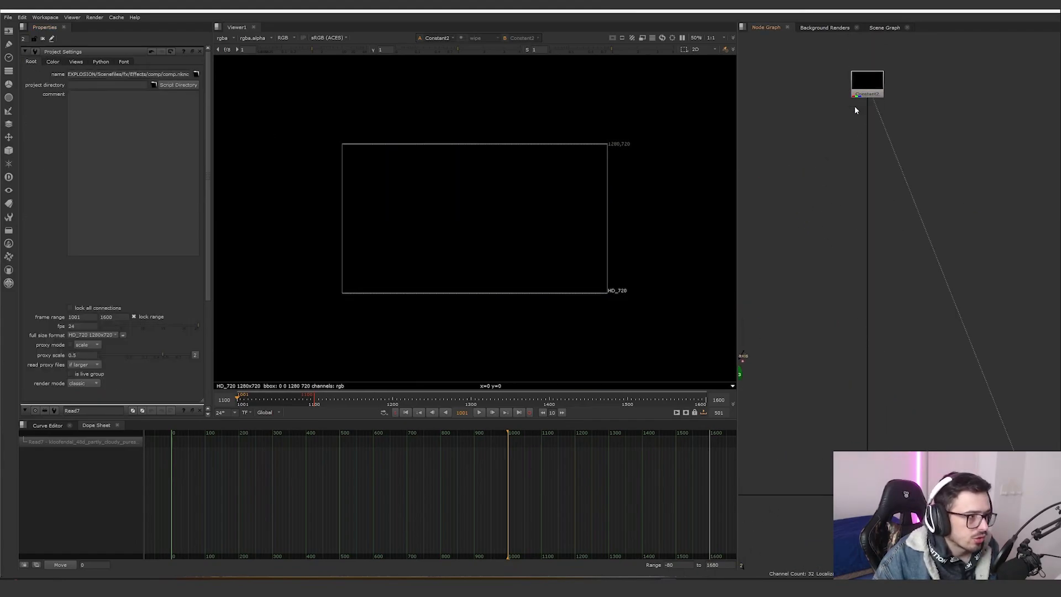
pyautogui.doubleClick(866, 83)
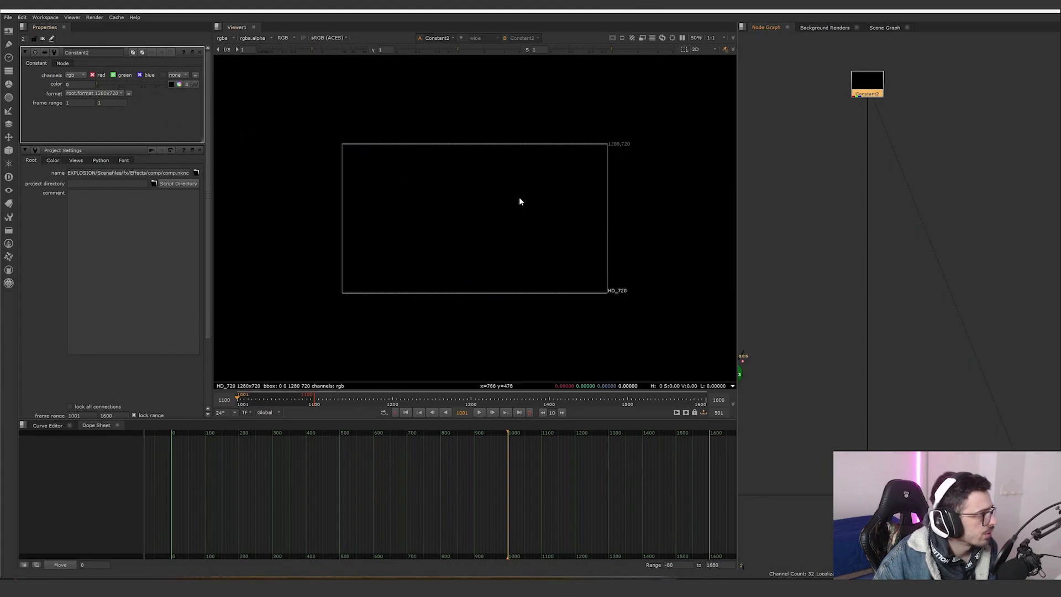
# - View the Merge13 sky output in the viewer and pan around the node graph
pyautogui.scroll(-4, 875, 282)
pyautogui.scroll(4, 877, 392)
pyautogui.moveTo(877, 392); pyautogui.dragTo(846, 327, button='middle')
pyautogui.click(840, 321)
pyautogui.press('1')
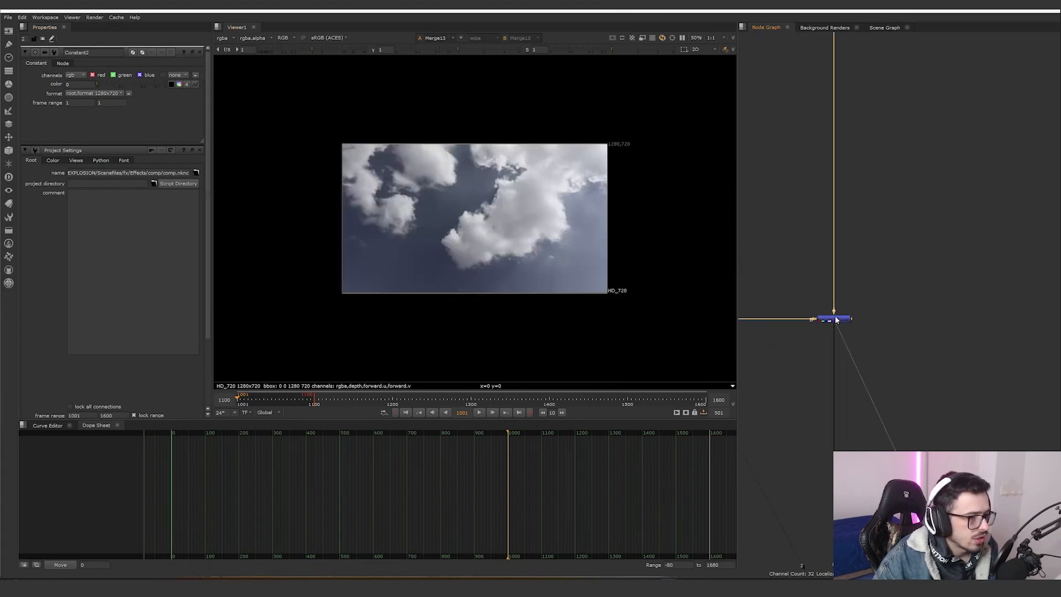
pyautogui.scroll(-4, 844, 361)
pyautogui.moveTo(849, 364); pyautogui.dragTo(866, 303, button='middle')
pyautogui.click(858, 188)
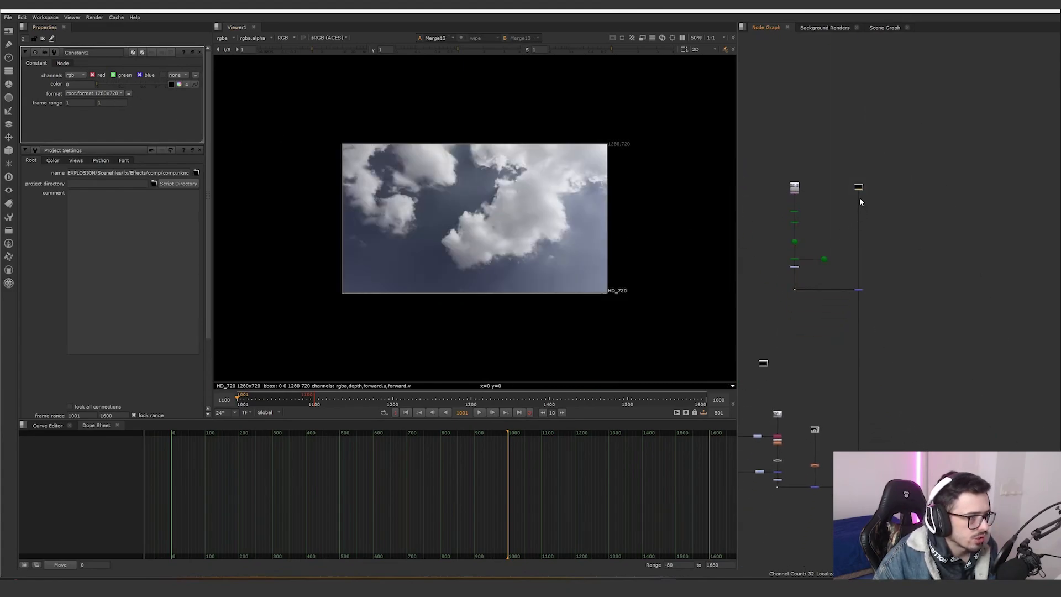
pyautogui.scroll(4, 868, 176)
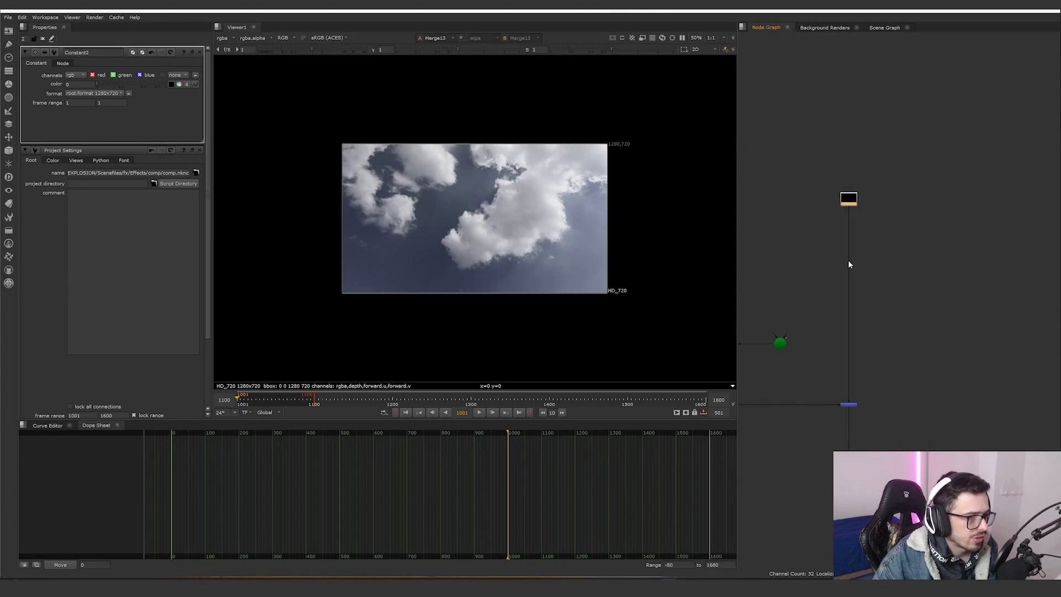
# - Browse the node graph and view the postage stamp nodes' outputs in the viewer
pyautogui.scroll(-5, 848, 348)
pyautogui.moveTo(848, 348); pyautogui.dragTo(867, 185, button='middle')
pyautogui.scroll(4, 862, 373)
pyautogui.moveTo(862, 374); pyautogui.dragTo(985, 303, button='middle')
pyautogui.click(926, 324)
pyautogui.press('1')
pyautogui.scroll(2, 817, 183)
pyautogui.moveTo(819, 183); pyautogui.dragTo(800, 245, button='middle')
pyautogui.scroll(4, 839, 183)
pyautogui.click(815, 172)
pyautogui.press('1')
# - View the Merge15 mountain render output in the viewer
pyautogui.scroll(-4, 867, 197)
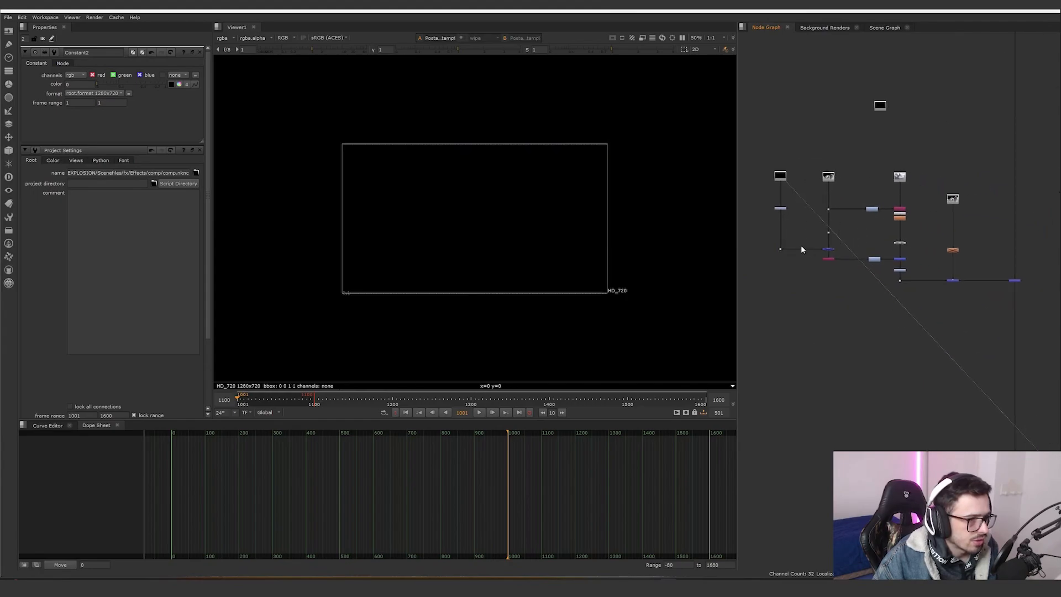
pyautogui.scroll(4, 800, 245)
pyautogui.click(840, 247)
pyautogui.press('1')
pyautogui.moveTo(879, 251); pyautogui.dragTo(827, 252, button='middle')
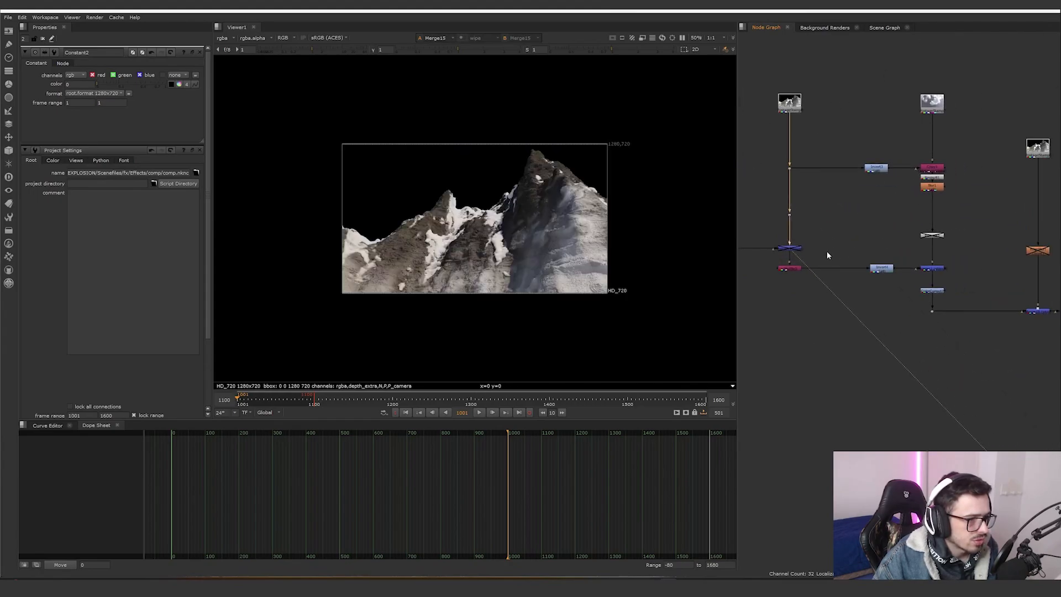
# - View the Shuffle5 node and open its properties
pyautogui.click(797, 270)
pyautogui.press('1')
pyautogui.doubleClick(797, 270)
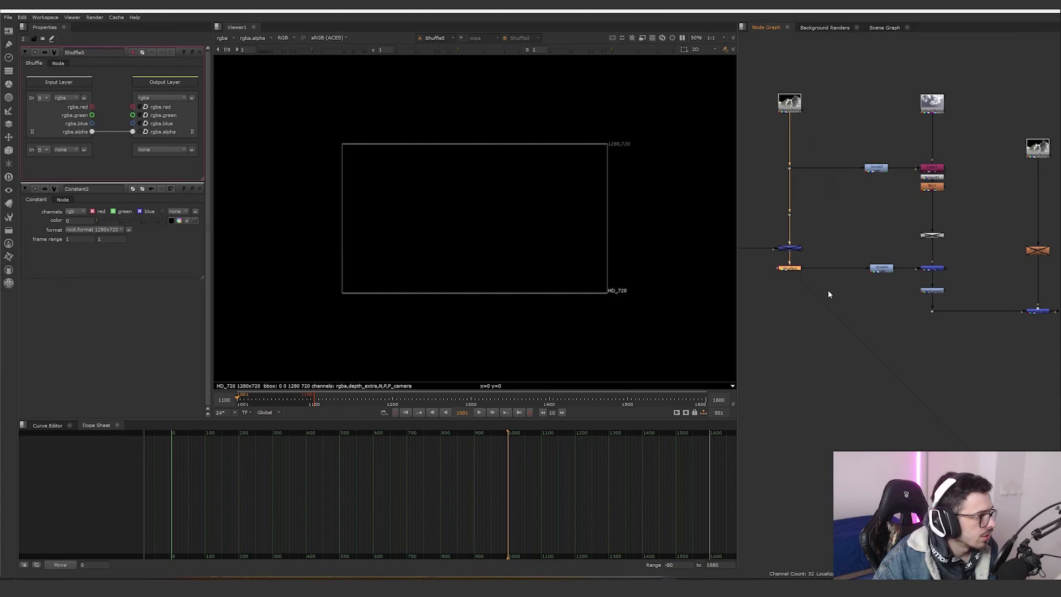
# - Switch the viewer to the alpha channel and view the Invert4 mountain matte
pyautogui.press('a')
pyautogui.press('q')
pyautogui.moveTo(882, 272); pyautogui.dragTo(817, 282, button='middle')
pyautogui.click(818, 282)
pyautogui.press('1')
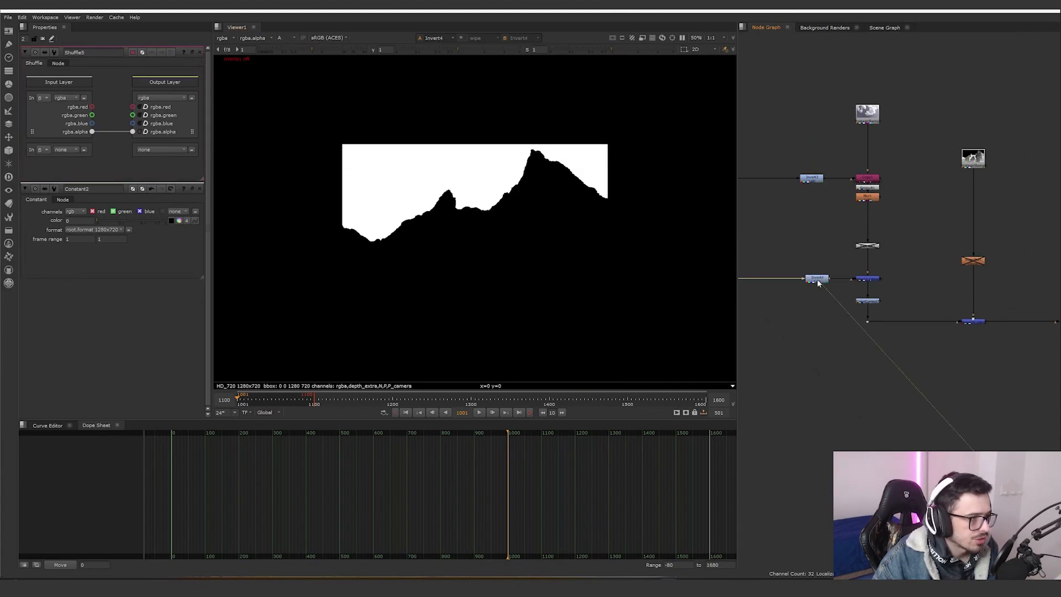
# - View the nodes feeding Copy1 and the Copy1 result, then switch the viewer back to RGB
pyautogui.click(819, 182)
pyautogui.press('1')
pyautogui.moveTo(819, 182); pyautogui.dragTo(768, 208, button='middle')
pyautogui.click(821, 122)
pyautogui.press('1')
pyautogui.click(821, 186)
pyautogui.press('1')
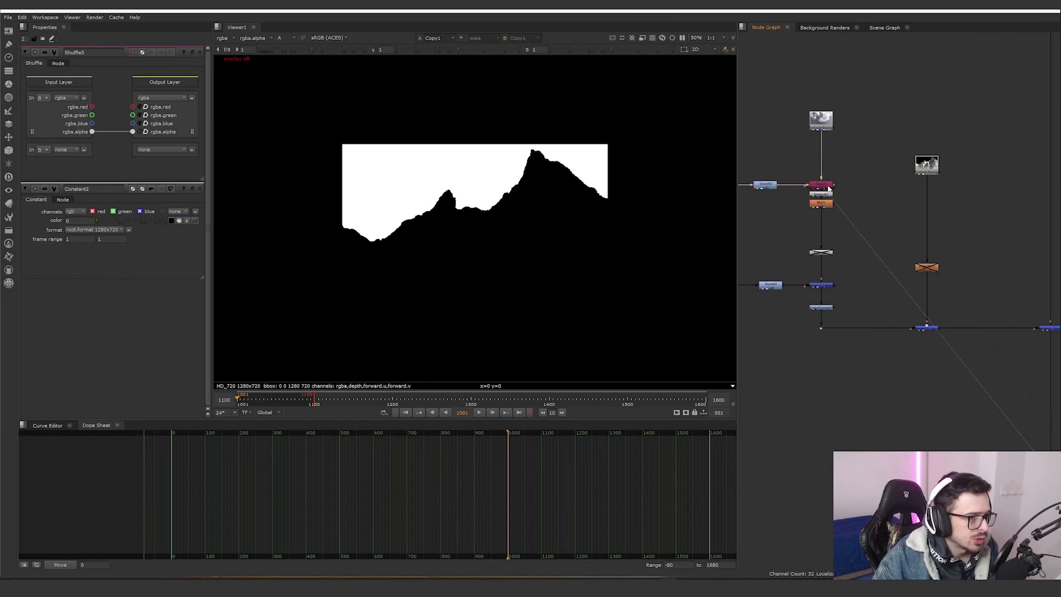
pyautogui.press('a')
pyautogui.scroll(5, 818, 128)
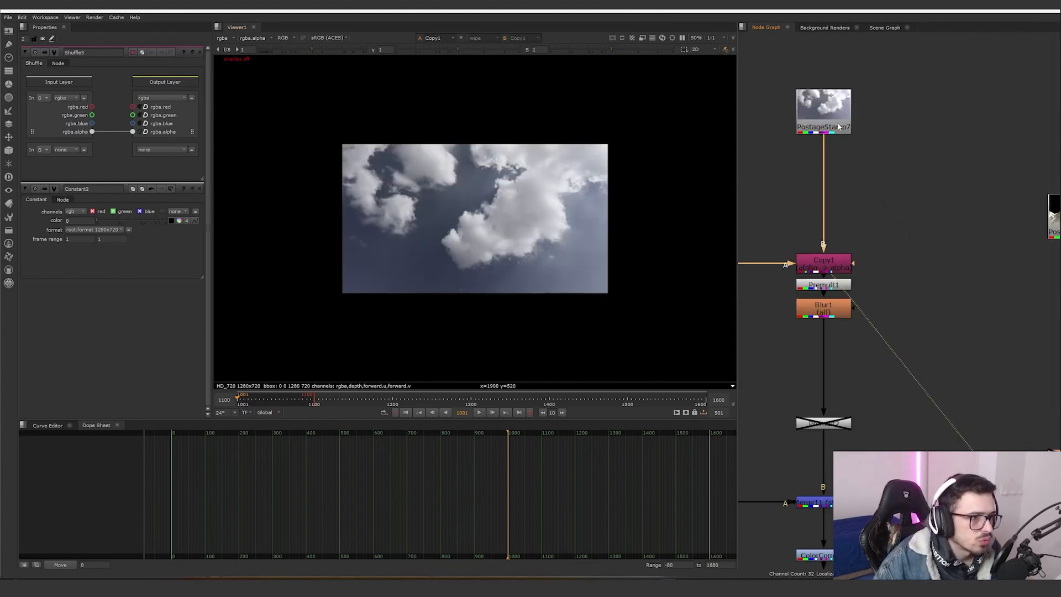
# - Navigate the node graph back to the sky branch and view the Copy1 output
pyautogui.scroll(-3, 830, 123)
pyautogui.click(829, 120)
pyautogui.scroll(-3, 873, 163)
pyautogui.moveTo(873, 163); pyautogui.dragTo(849, 270, button='middle')
pyautogui.scroll(-2, 849, 268)
pyautogui.moveTo(867, 71); pyautogui.dragTo(862, 135, button='middle')
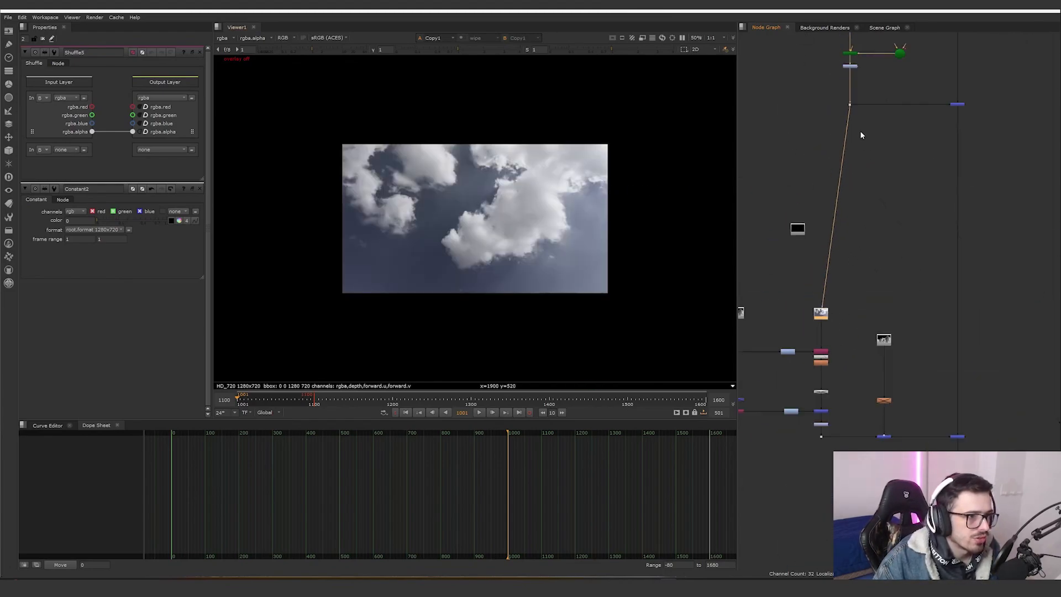
pyautogui.moveTo(812, 361); pyautogui.dragTo(826, 277, button='middle')
pyautogui.scroll(6, 827, 276)
pyautogui.click(858, 254)
pyautogui.press('1')
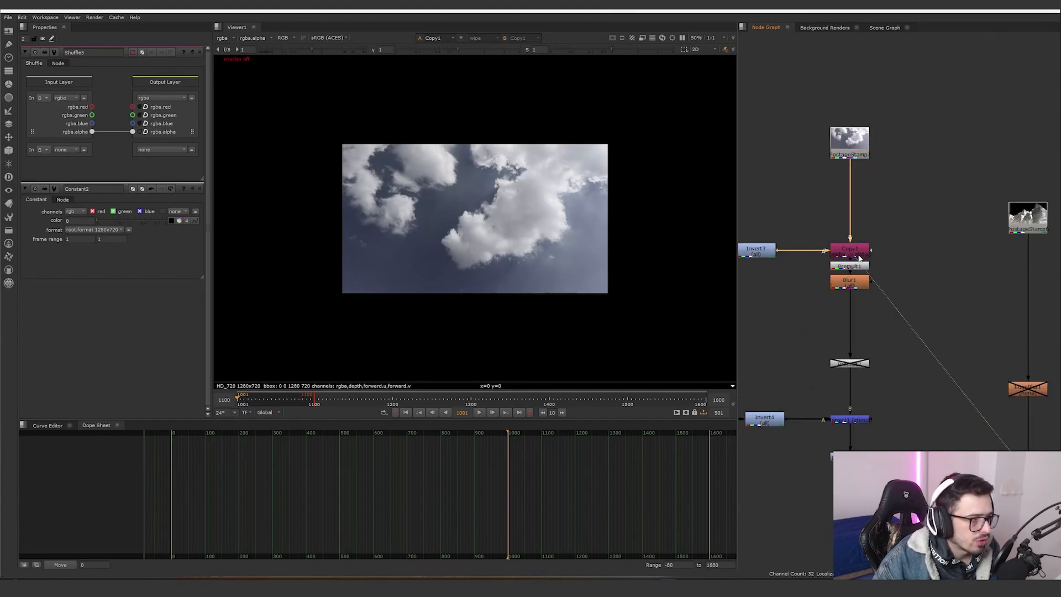
# - View the Premult1 and Blur1 outputs in the viewer
pyautogui.click(853, 267)
pyautogui.press('1')
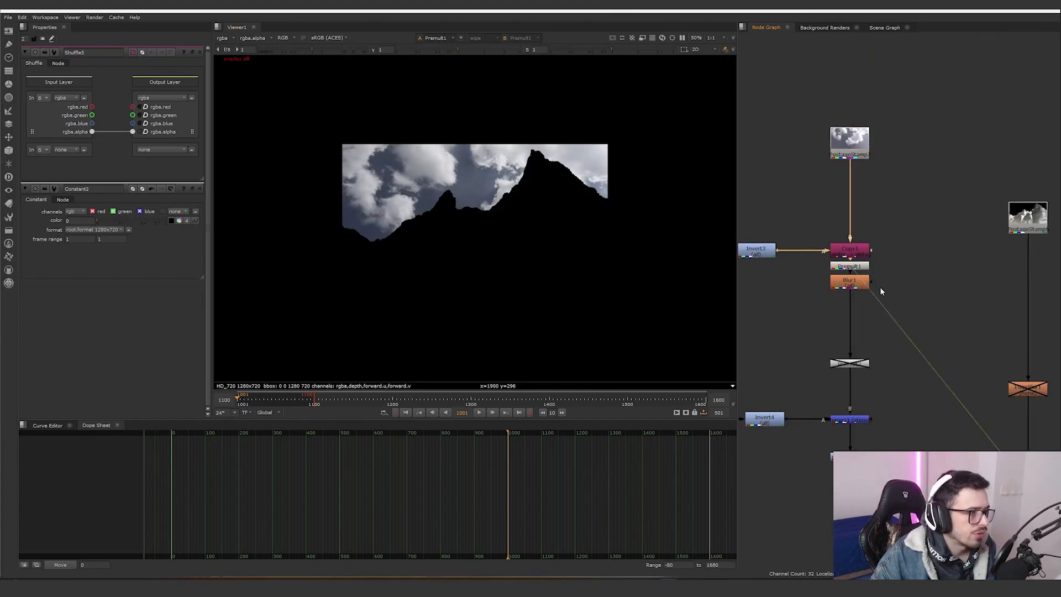
pyautogui.scroll(4, 880, 287)
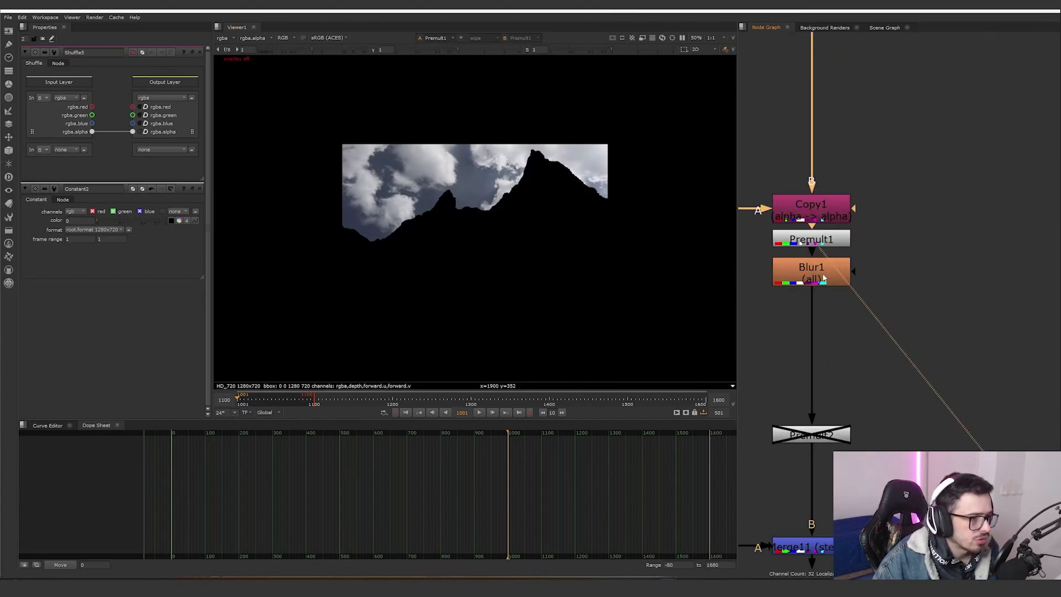
pyautogui.click(819, 269)
pyautogui.press('1')
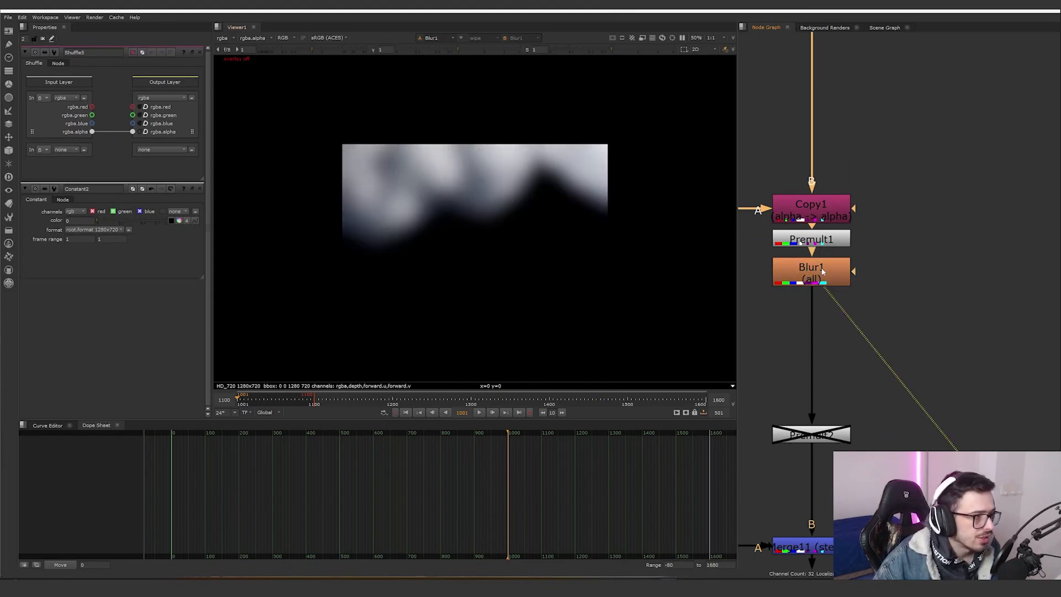
# - View the Merge11 and ColorCorrect7 outputs in the viewer
pyautogui.scroll(-4, 845, 332)
pyautogui.scroll(3, 828, 342)
pyautogui.click(831, 333)
pyautogui.press('1')
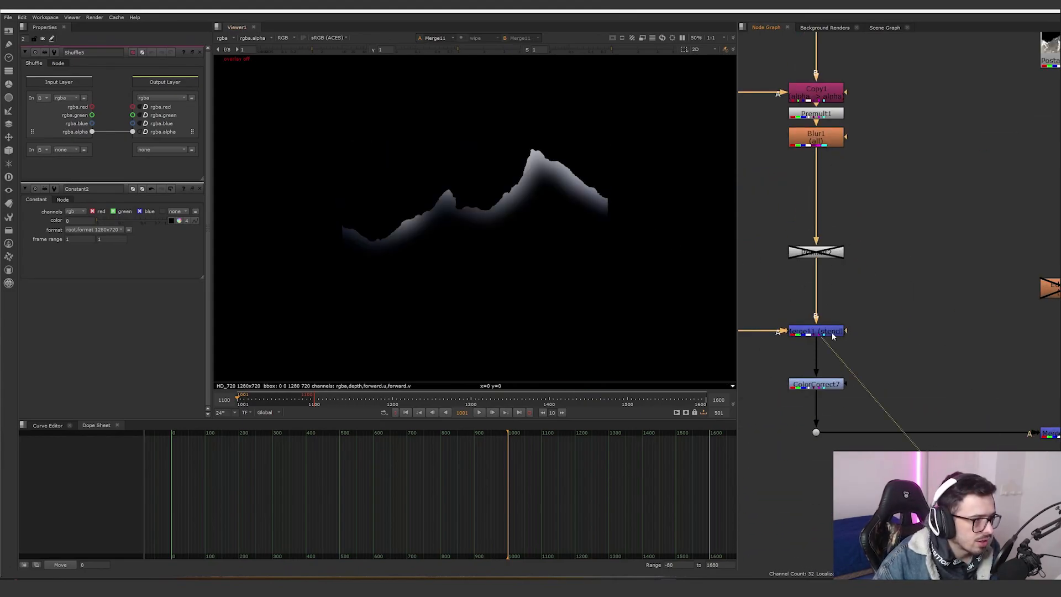
pyautogui.click(831, 385)
pyautogui.press('1')
pyautogui.scroll(-4, 900, 348)
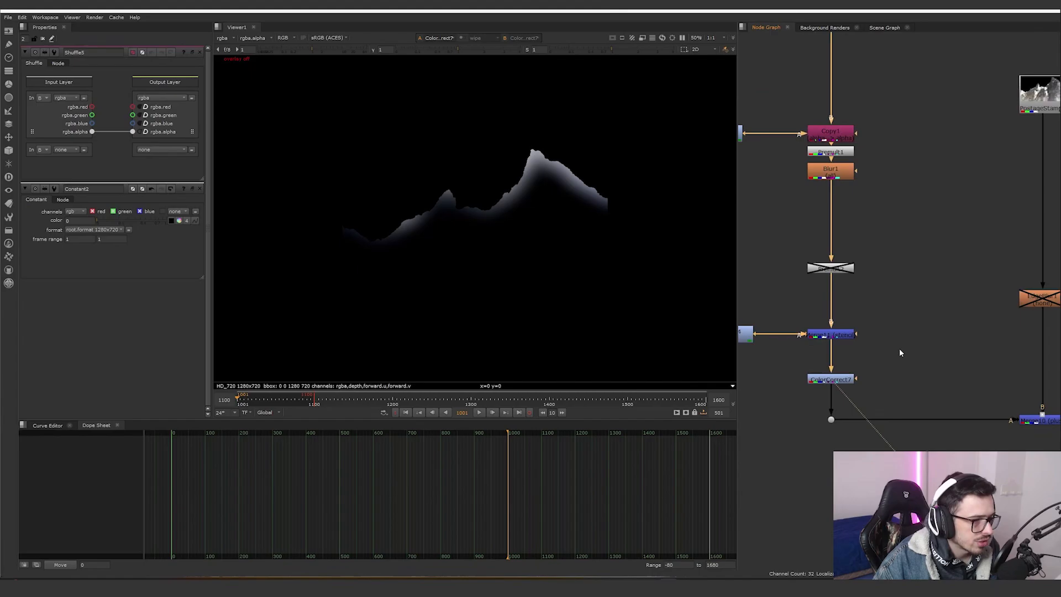
# - View the Merge10 mountain output and the Merge6 sky-and-mountain composite
pyautogui.scroll(2, 900, 364)
pyautogui.click(887, 373)
pyautogui.press('1')
pyautogui.moveTo(913, 335); pyautogui.dragTo(813, 324, button='middle')
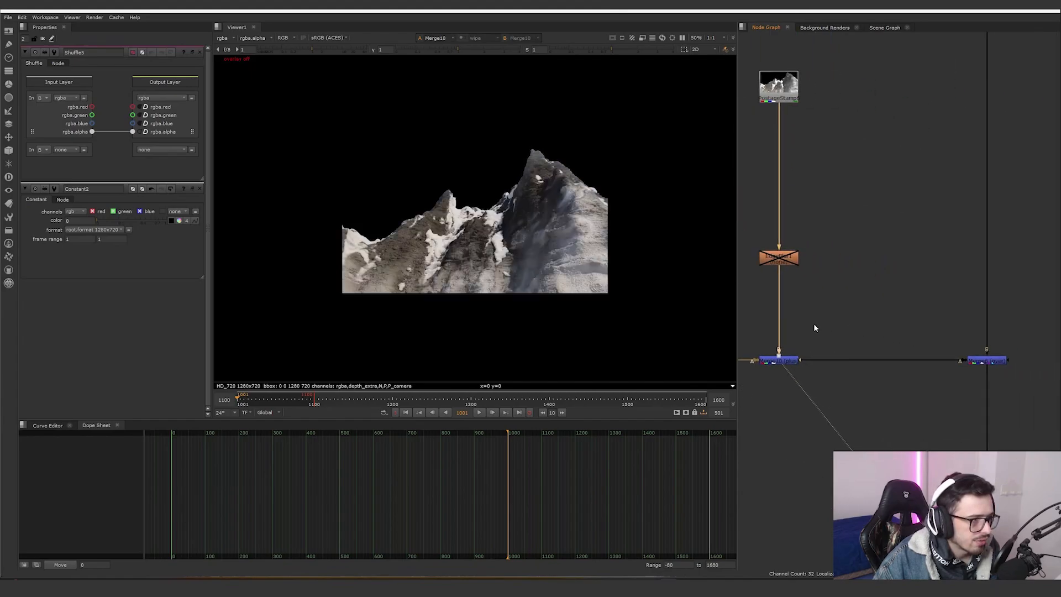
pyautogui.click(983, 360)
pyautogui.press('1')
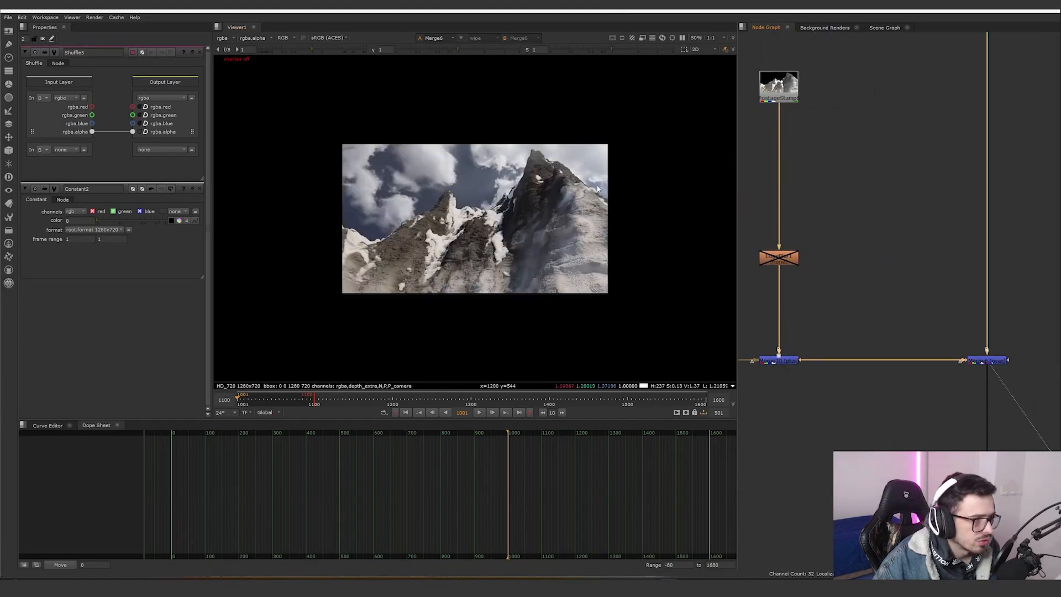
# - Toggle the Merge6 node off and on to compare the composite
pyautogui.click(974, 361)
pyautogui.press('d')
pyautogui.press('d')
pyautogui.click(784, 361)
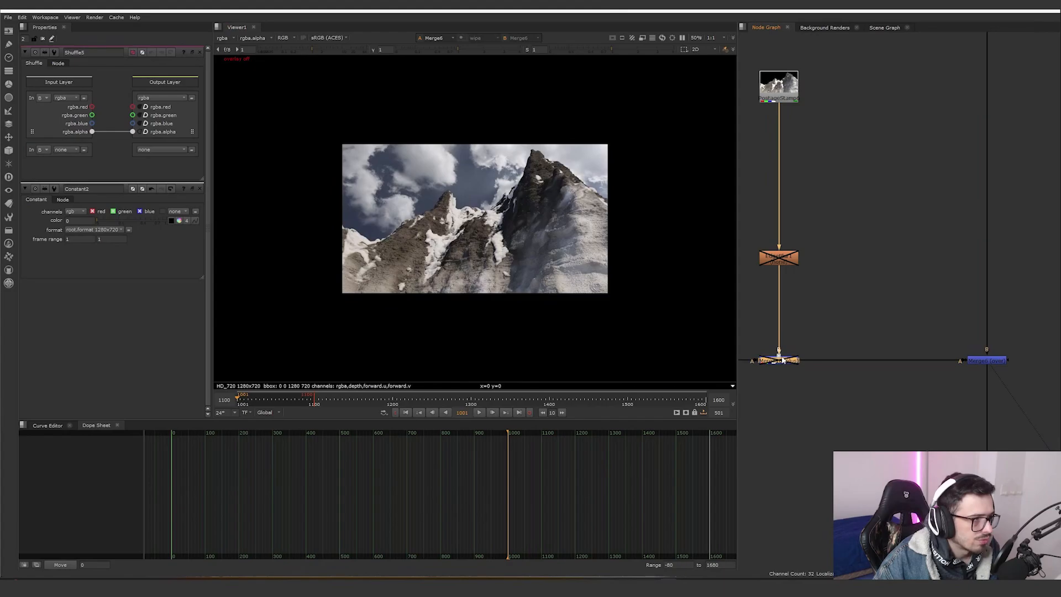
# - Navigate down the node graph, view ColorCorrect8 and open its properties
pyautogui.scroll(-16, 868, 385)
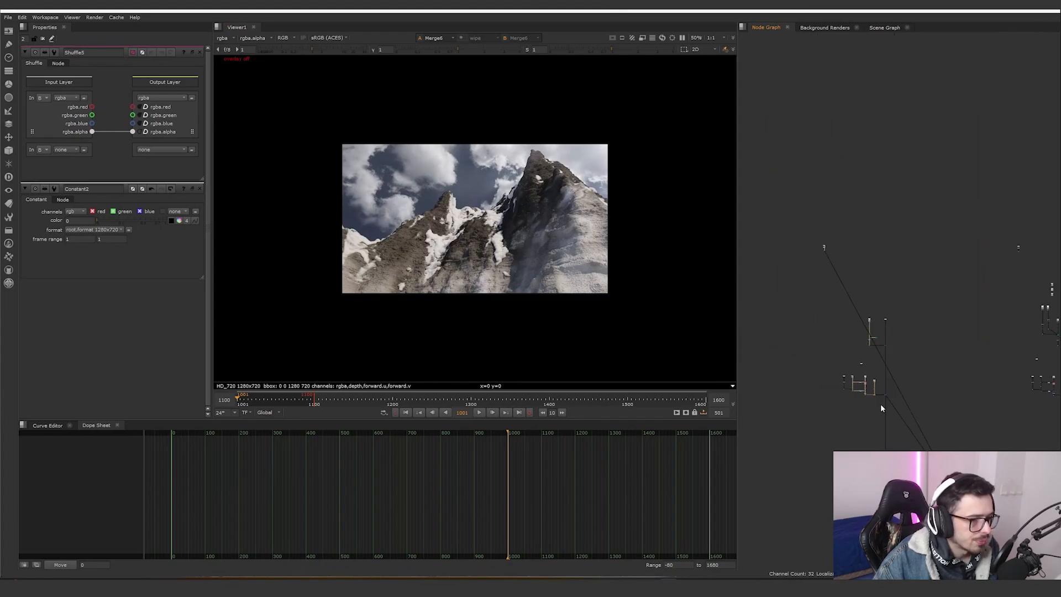
pyautogui.scroll(6, 881, 402)
pyautogui.moveTo(882, 401); pyautogui.dragTo(867, 310, button='middle')
pyautogui.scroll(2, 867, 312)
pyautogui.scroll(4, 804, 320)
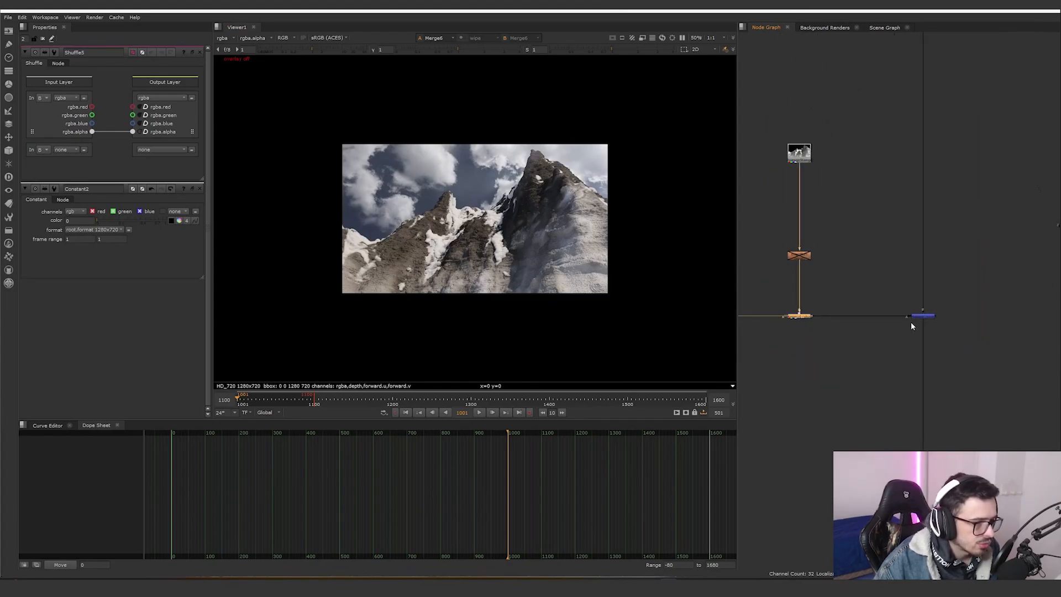
pyautogui.scroll(-6, 916, 316)
pyautogui.scroll(6, 931, 376)
pyautogui.moveTo(933, 530); pyautogui.dragTo(914, 422, button='middle')
pyautogui.scroll(3, 820, 392)
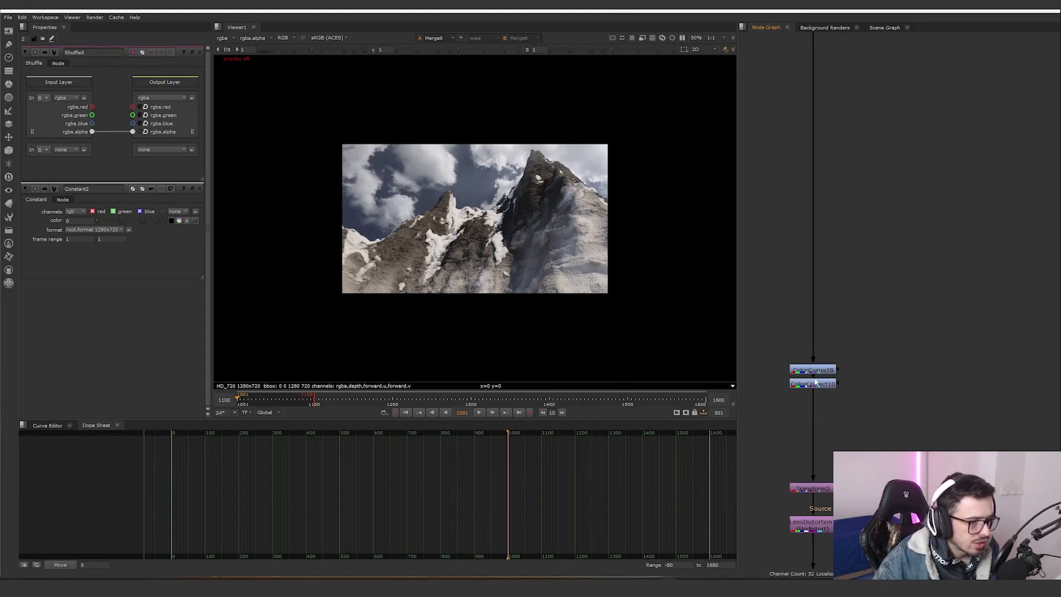
pyautogui.click(818, 372)
pyautogui.press('1')
pyautogui.doubleClick(817, 375)
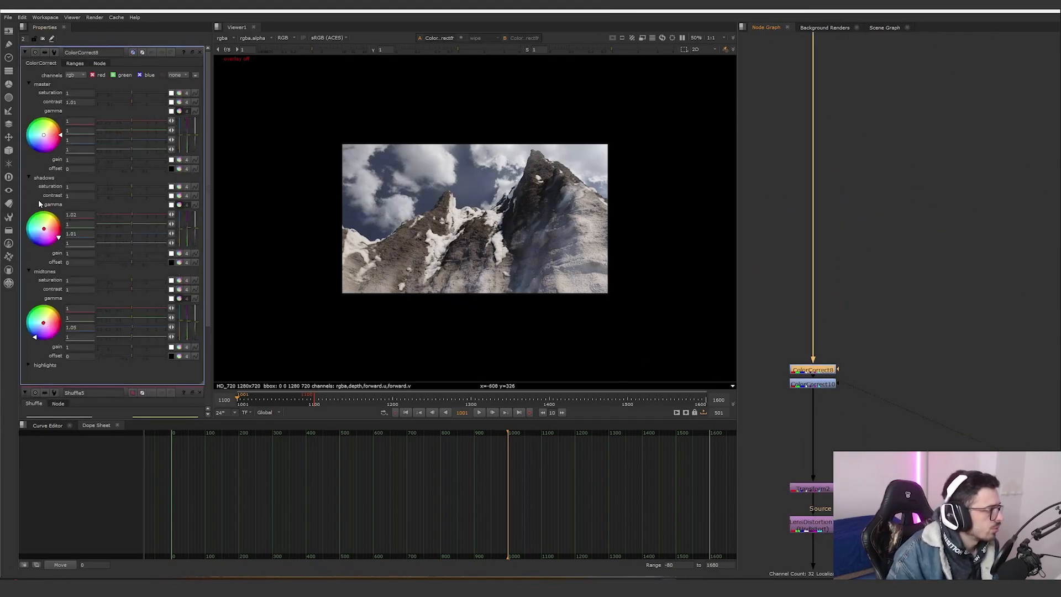
# - View the ColorCorrect10 output and open its properties
pyautogui.click(827, 386)
pyautogui.press('1')
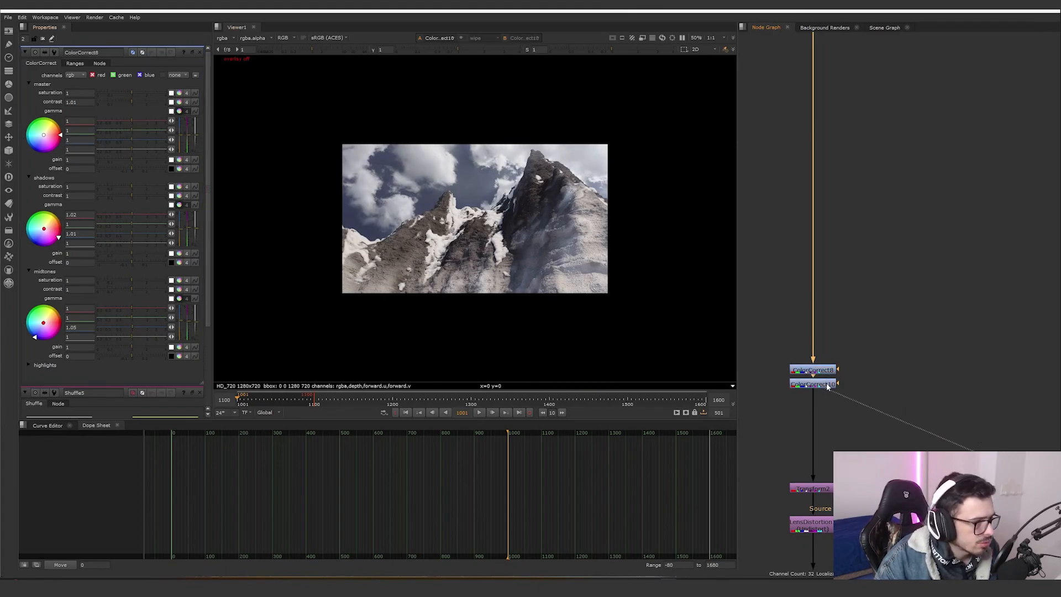
pyautogui.doubleClick(827, 385)
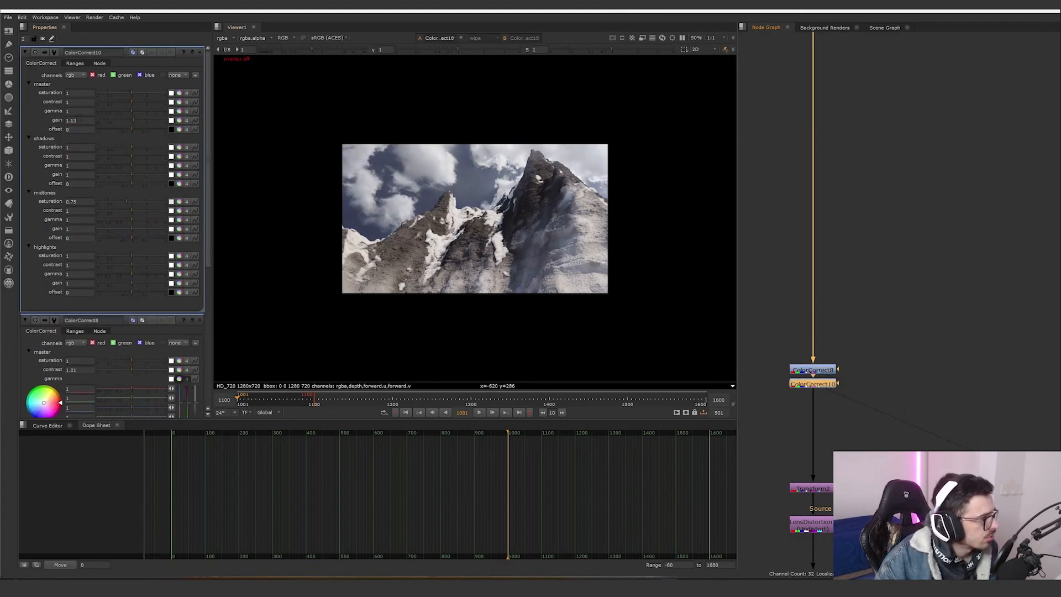
# - View the Transform2 output, open its properties and zoom into the viewer image
pyautogui.moveTo(845, 429); pyautogui.dragTo(841, 324, button='middle')
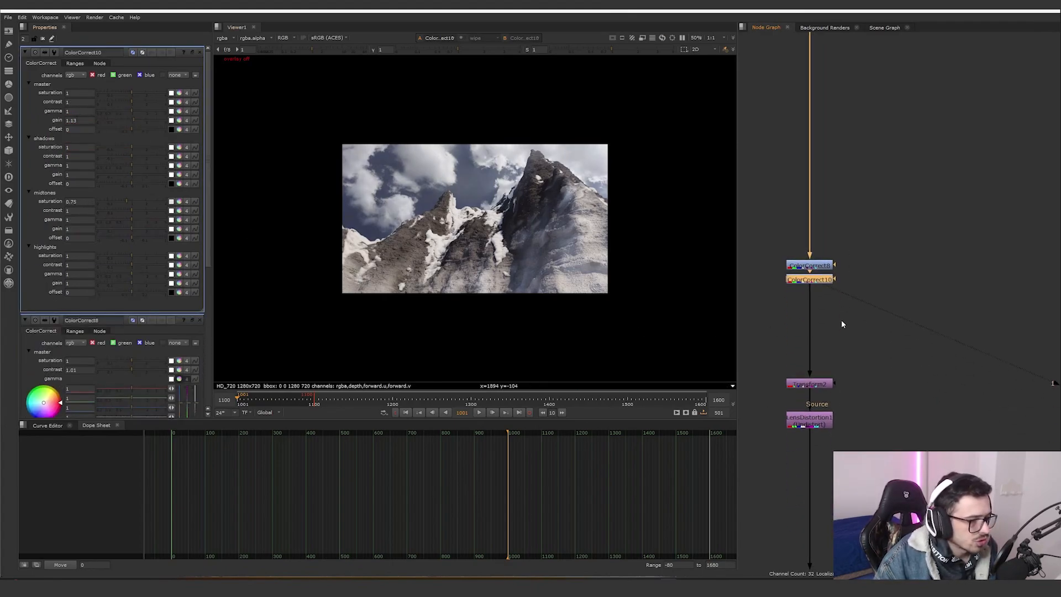
pyautogui.click(820, 385)
pyautogui.press('1')
pyautogui.doubleClick(820, 384)
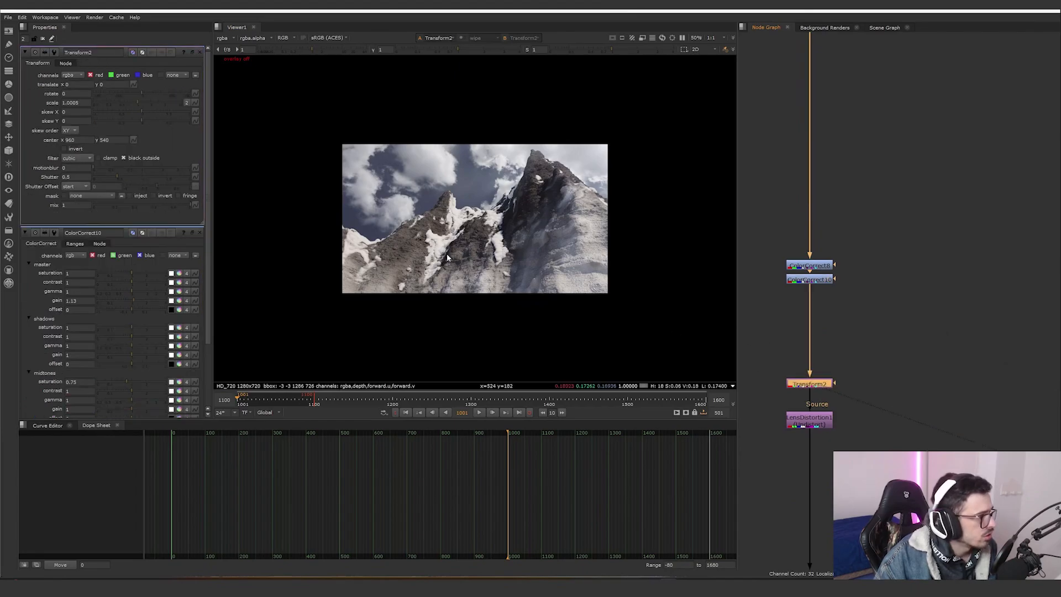
pyautogui.scroll(9, 553, 284)
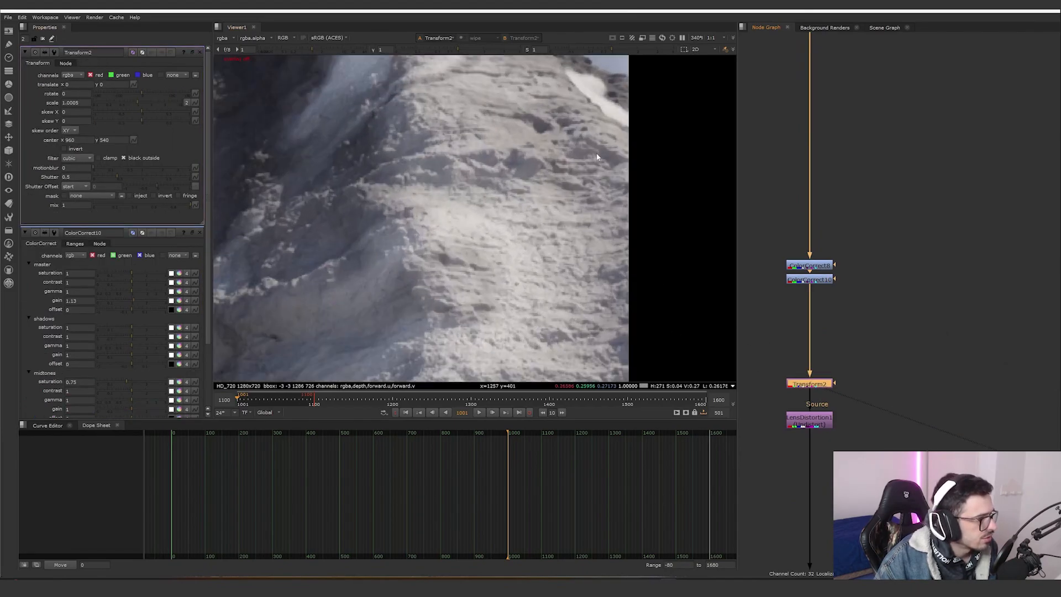
pyautogui.scroll(4, 597, 158)
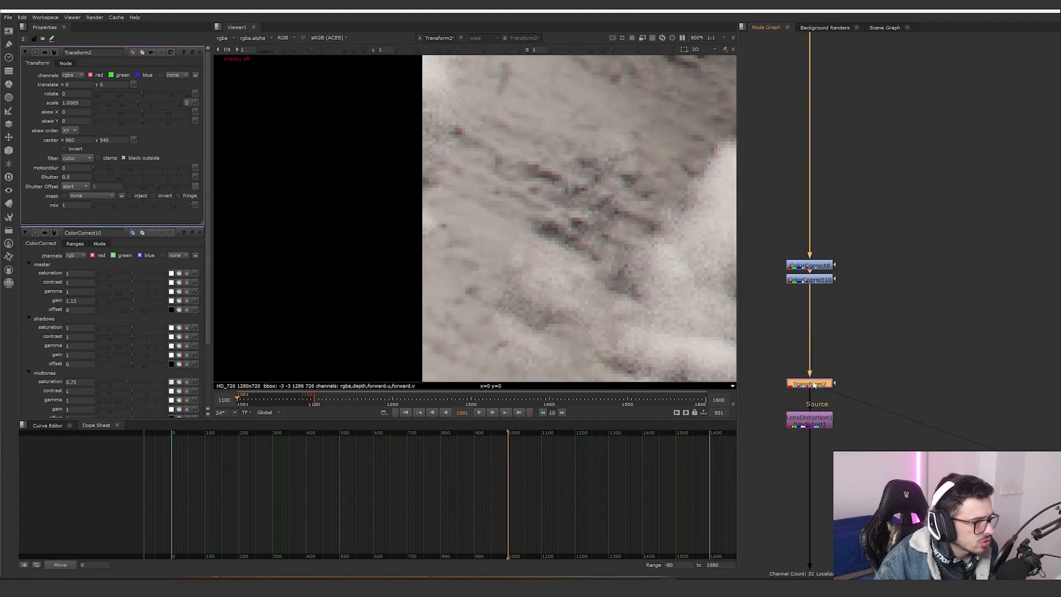
# - View the LensDistortion1 and Grade1 outputs in the viewer
pyautogui.click(816, 422)
pyautogui.press('1')
pyautogui.scroll(-12, 590, 322)
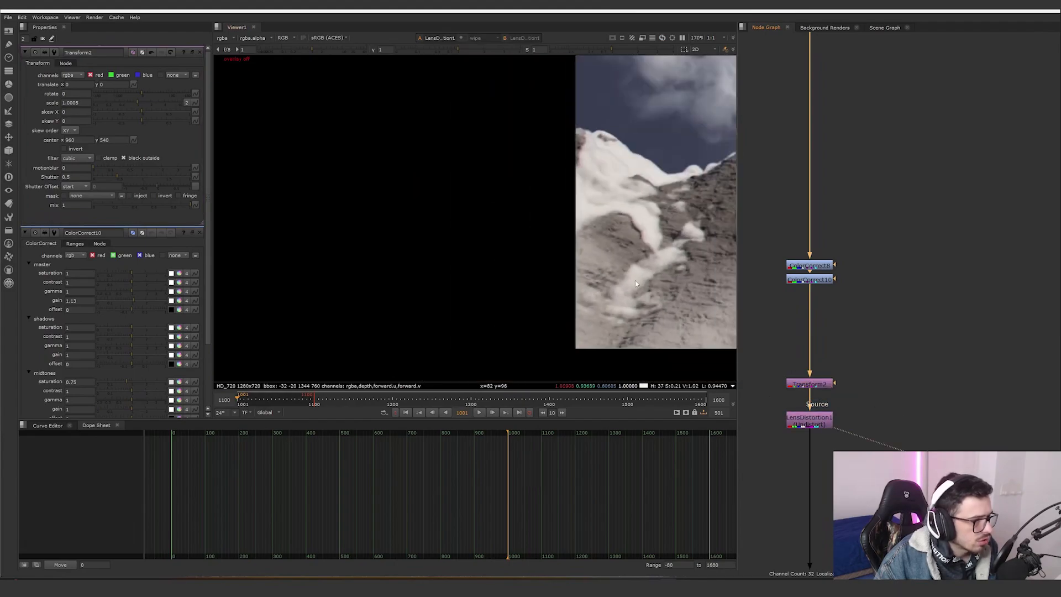
pyautogui.moveTo(590, 322); pyautogui.dragTo(310, 302, button='middle')
pyautogui.moveTo(773, 519); pyautogui.dragTo(750, 127, button='middle')
pyautogui.click(785, 330)
pyautogui.press('1')
pyautogui.scroll(-1, 817, 361)
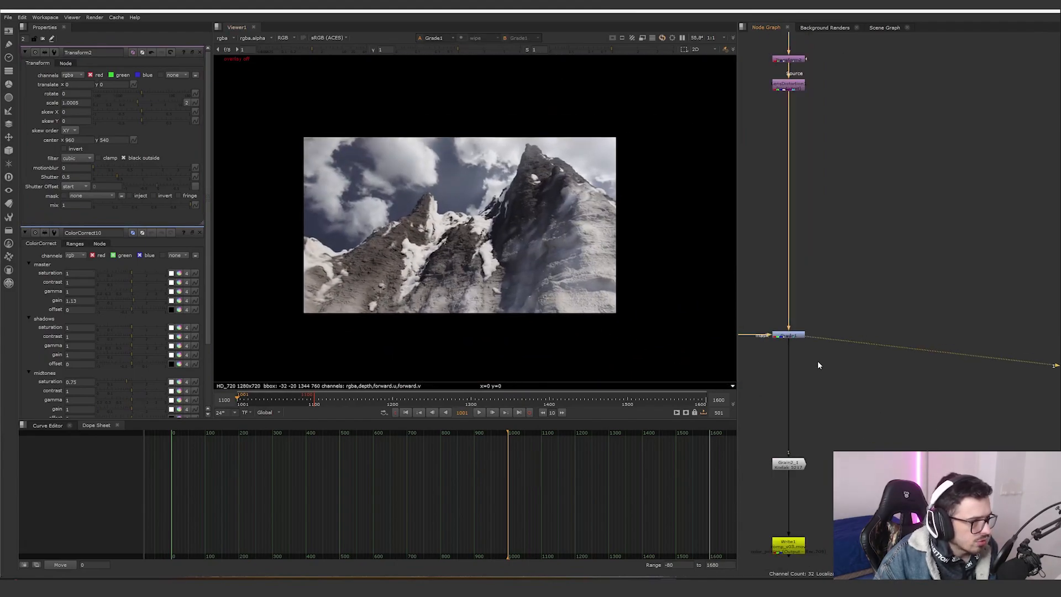
# - Navigate to the Grade1 node and its radial mask in the node graph and view their outputs
pyautogui.scroll(-3, 937, 331)
pyautogui.moveTo(817, 361); pyautogui.dragTo(847, 326, button='middle')
pyautogui.doubleClick(854, 316)
pyautogui.scroll(3, 866, 322)
pyautogui.scroll(4, 864, 320)
pyautogui.press('1')
pyautogui.click(895, 334)
pyautogui.scroll(-3, 896, 335)
pyautogui.scroll(-2, 837, 315)
pyautogui.click(843, 312)
pyautogui.press('1')
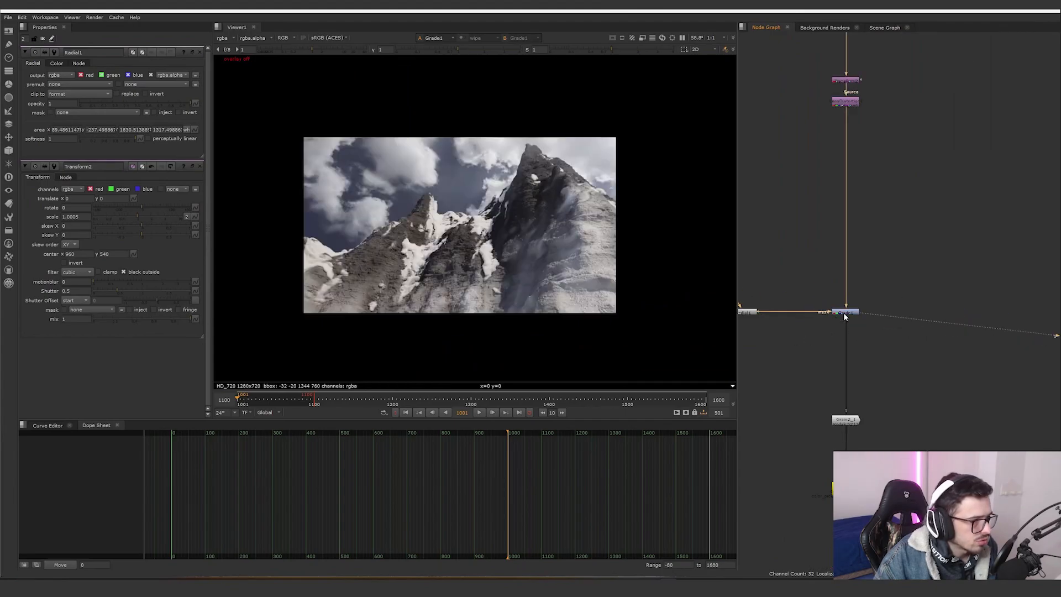
# - Open the Grade1 properties, then view the Grain2_1 output zoomed in
pyautogui.doubleClick(843, 312)
pyautogui.moveTo(775, 314); pyautogui.dragTo(811, 299, button='middle')
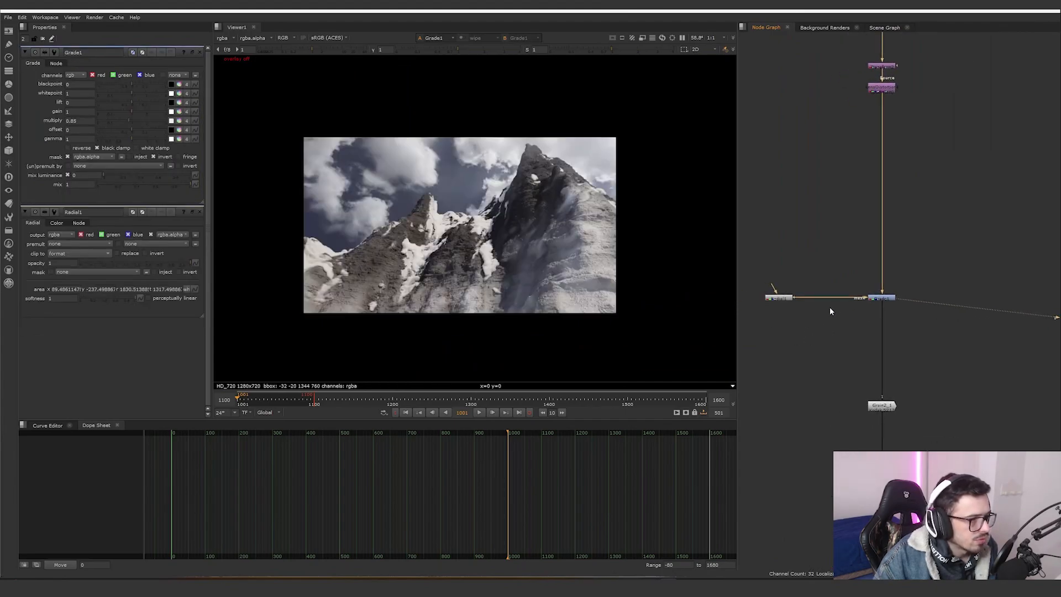
pyautogui.click(787, 298)
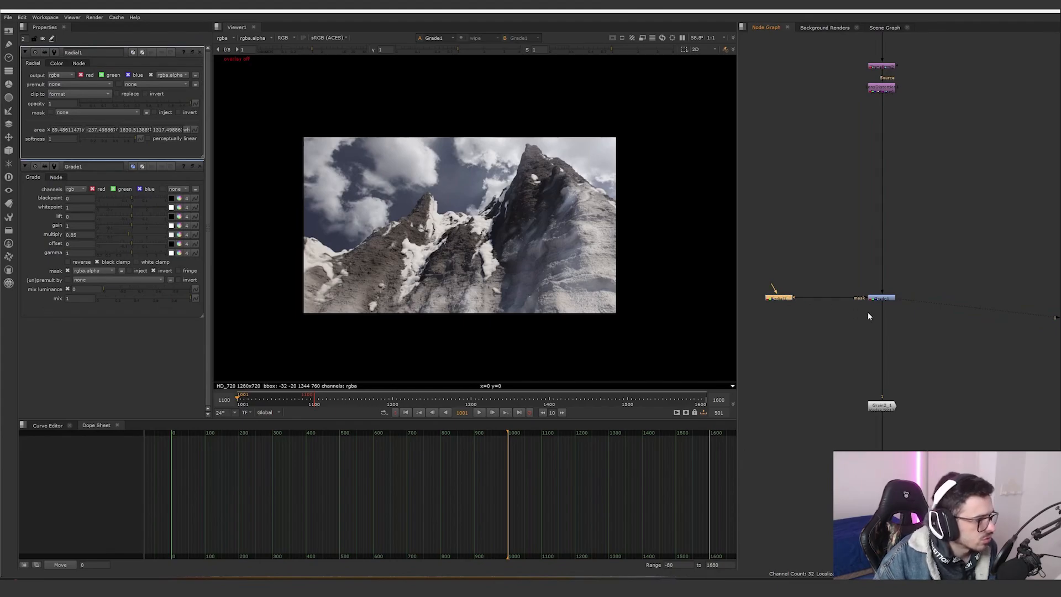
pyautogui.click(884, 403)
pyautogui.press('1')
pyautogui.scroll(10, 577, 279)
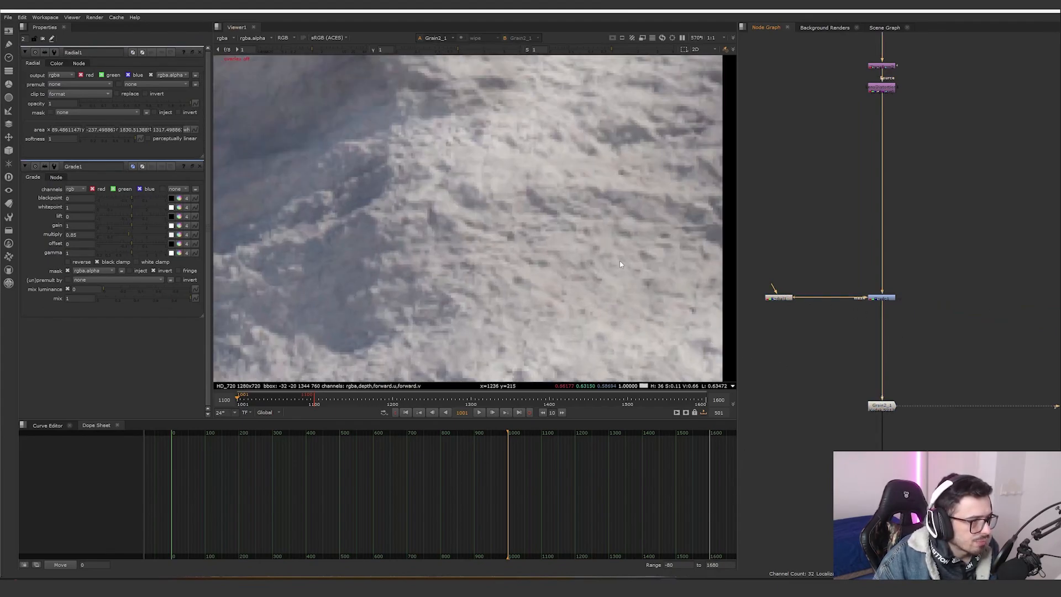
# - View the Grade1 output again, then view the Radial1 mask on its own
pyautogui.click(881, 405)
pyautogui.scroll(-1, 883, 403)
pyautogui.moveTo(882, 403); pyautogui.dragTo(904, 421, button='middle')
pyautogui.click(894, 333)
pyautogui.press('1')
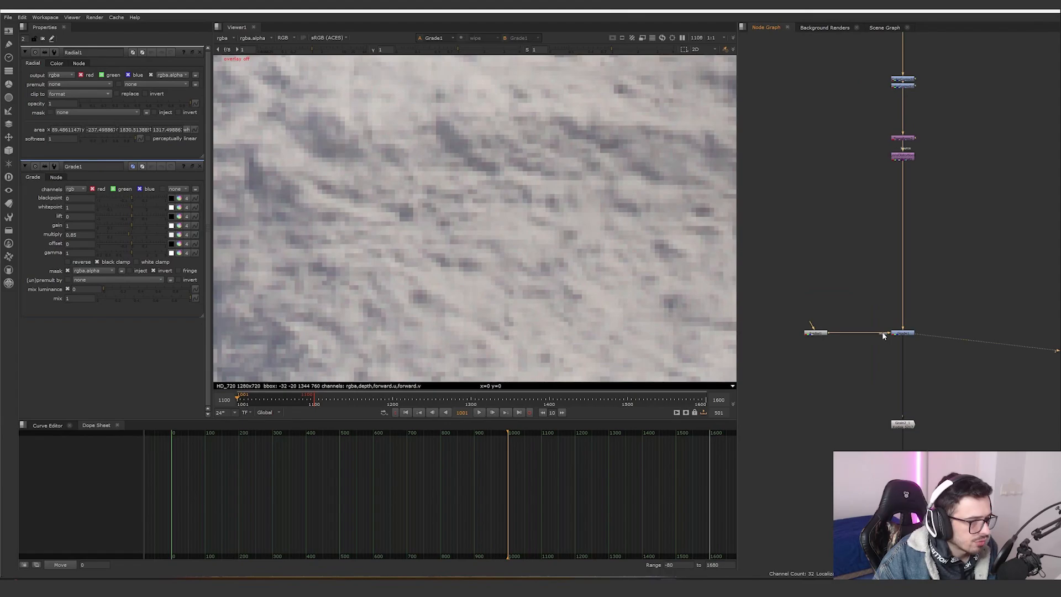
pyautogui.scroll(-10, 512, 213)
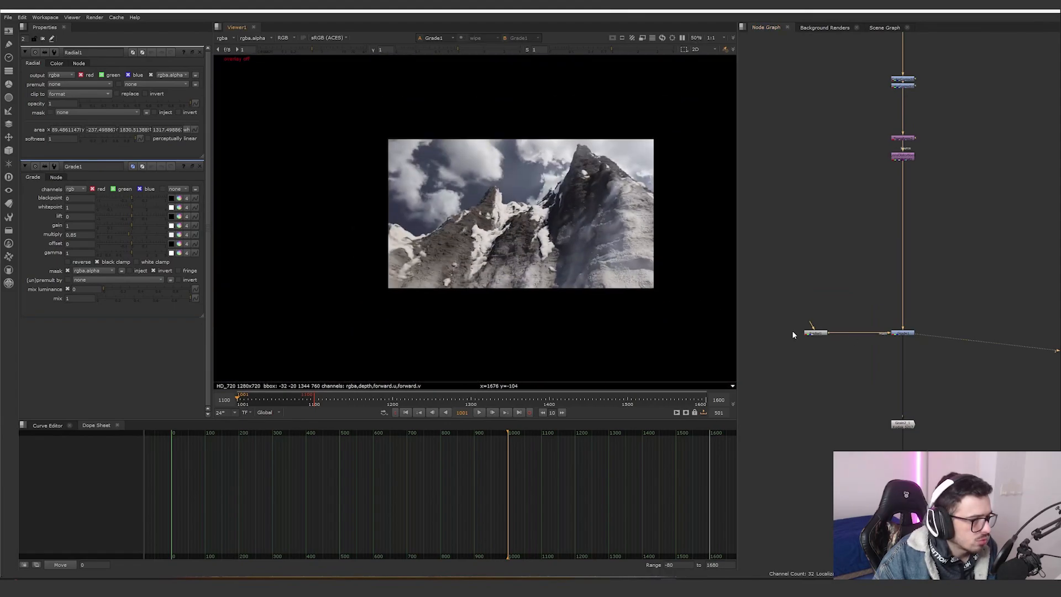
pyautogui.click(811, 333)
pyautogui.press('1')
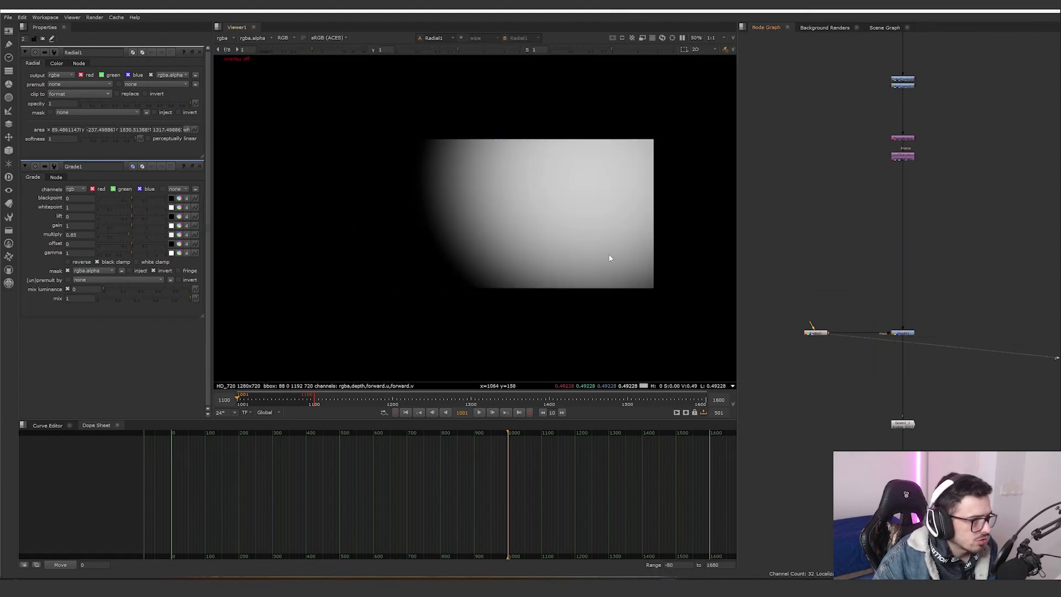
# - Delete the Radial1 mask and reposition the Radial3 node feeding Grade1's mask input
pyautogui.scroll(5, 608, 253)
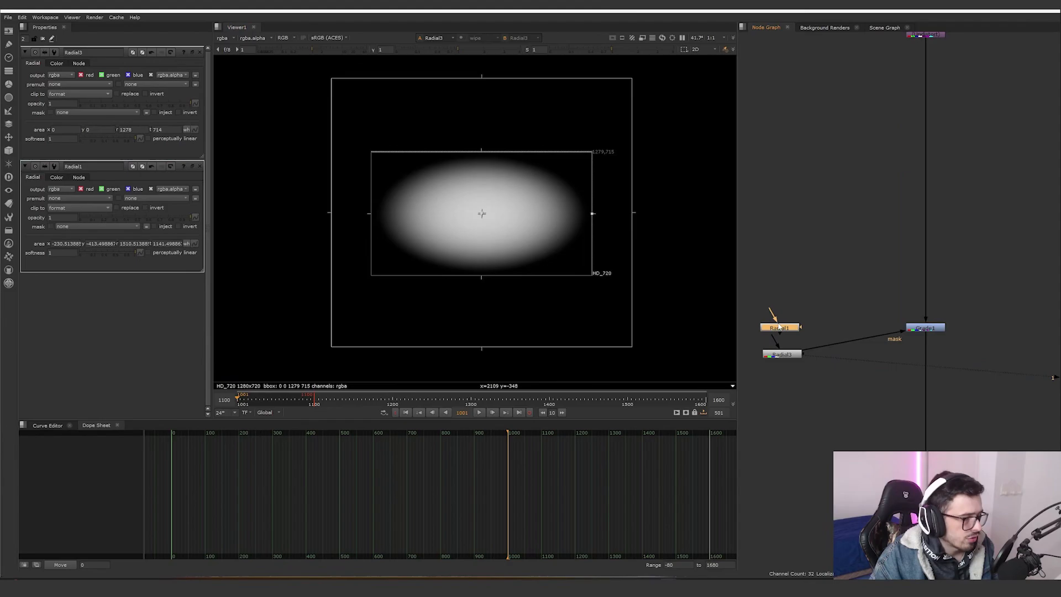
pyautogui.press('Delete')
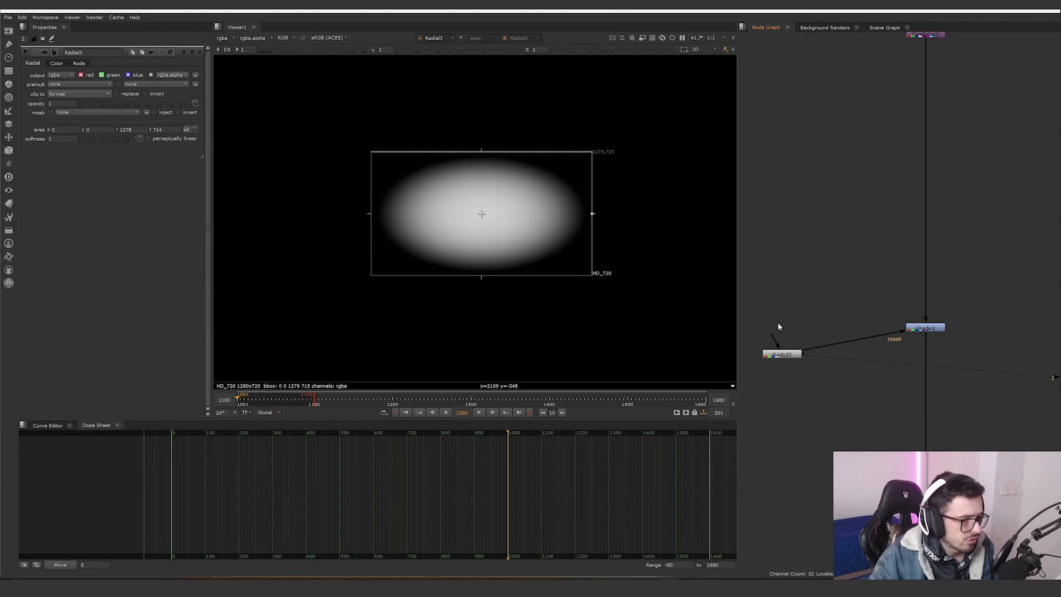
pyautogui.moveTo(781, 355); pyautogui.dragTo(778, 329)
pyautogui.scroll(-2, 878, 350)
pyautogui.moveTo(879, 350); pyautogui.dragTo(831, 335, button='middle')
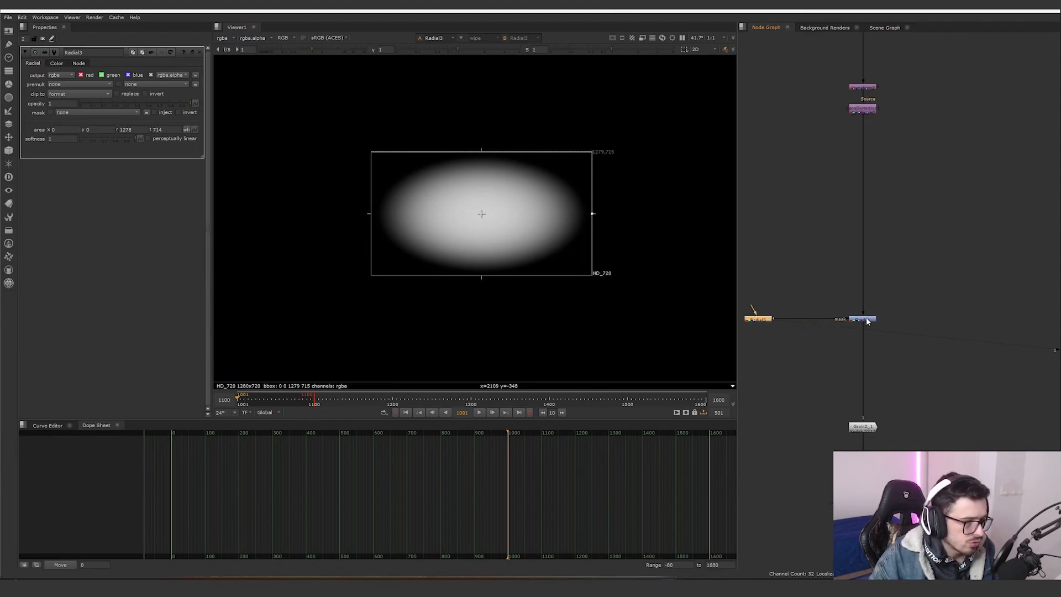
# - View the Grade1 output and toggle the node off and on to compare its effect
pyautogui.click(861, 319)
pyautogui.press('1')
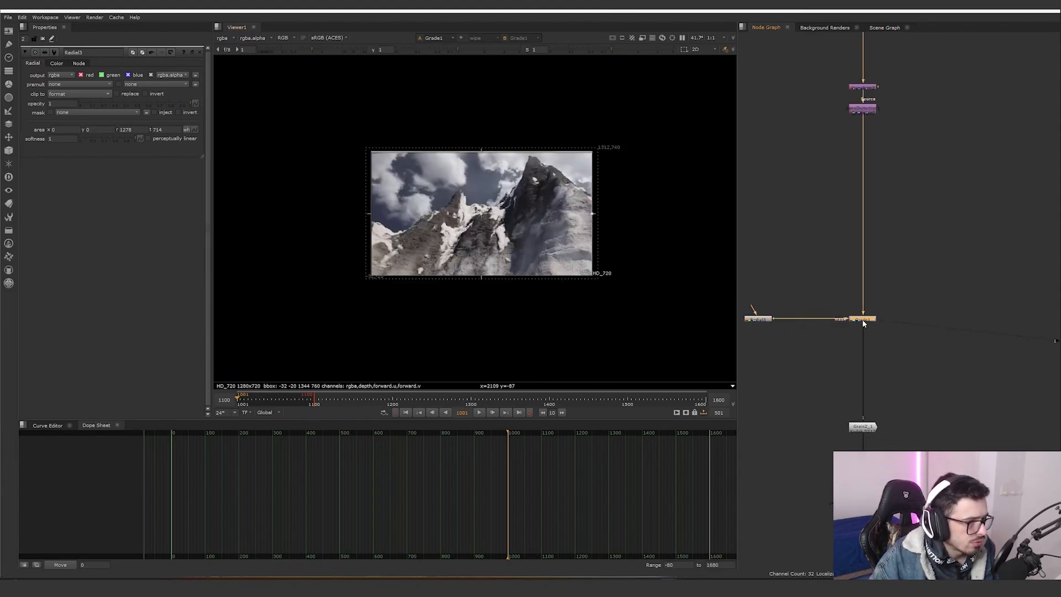
pyautogui.press('d')
pyautogui.press('d')
pyautogui.press('d')
pyautogui.press('d')
pyautogui.press('d')
pyautogui.press('d')
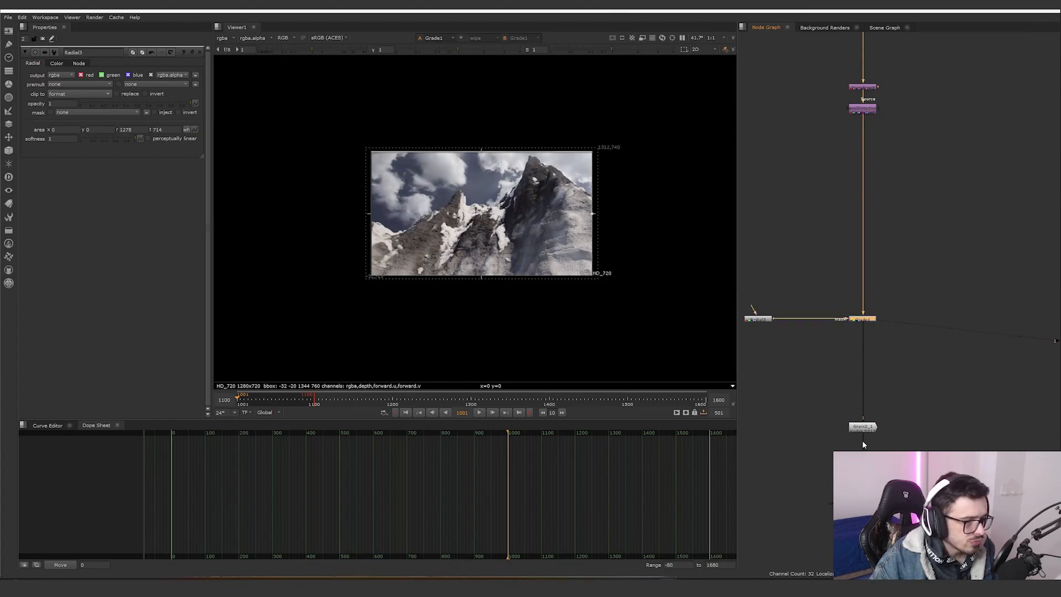
# - View the Grain2_1 output, open its properties and zoom into the viewer
pyautogui.click(862, 427)
pyautogui.press('1')
pyautogui.doubleClick(863, 426)
pyautogui.scroll(10, 704, 333)
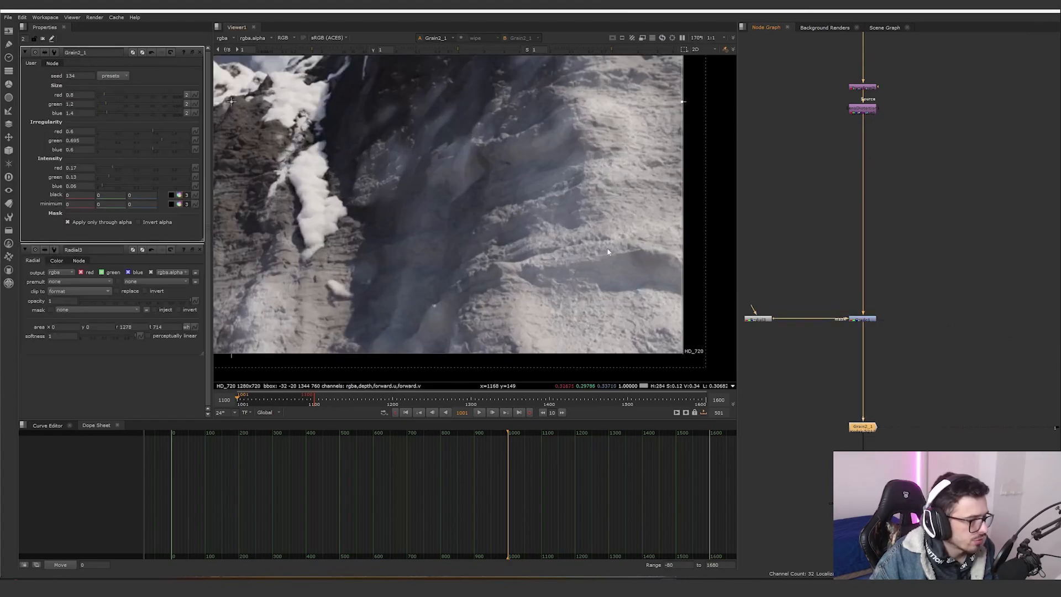
# - Open the Write1 node's properties at the end of the comp tree
pyautogui.moveTo(823, 373); pyautogui.dragTo(762, 278, button='middle')
pyautogui.doubleClick(806, 408)
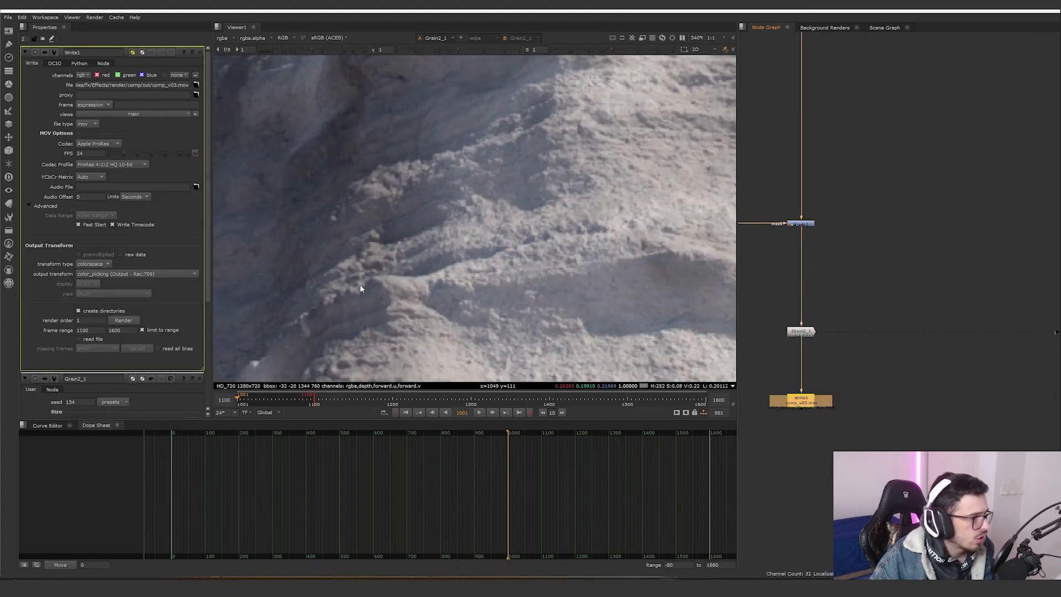